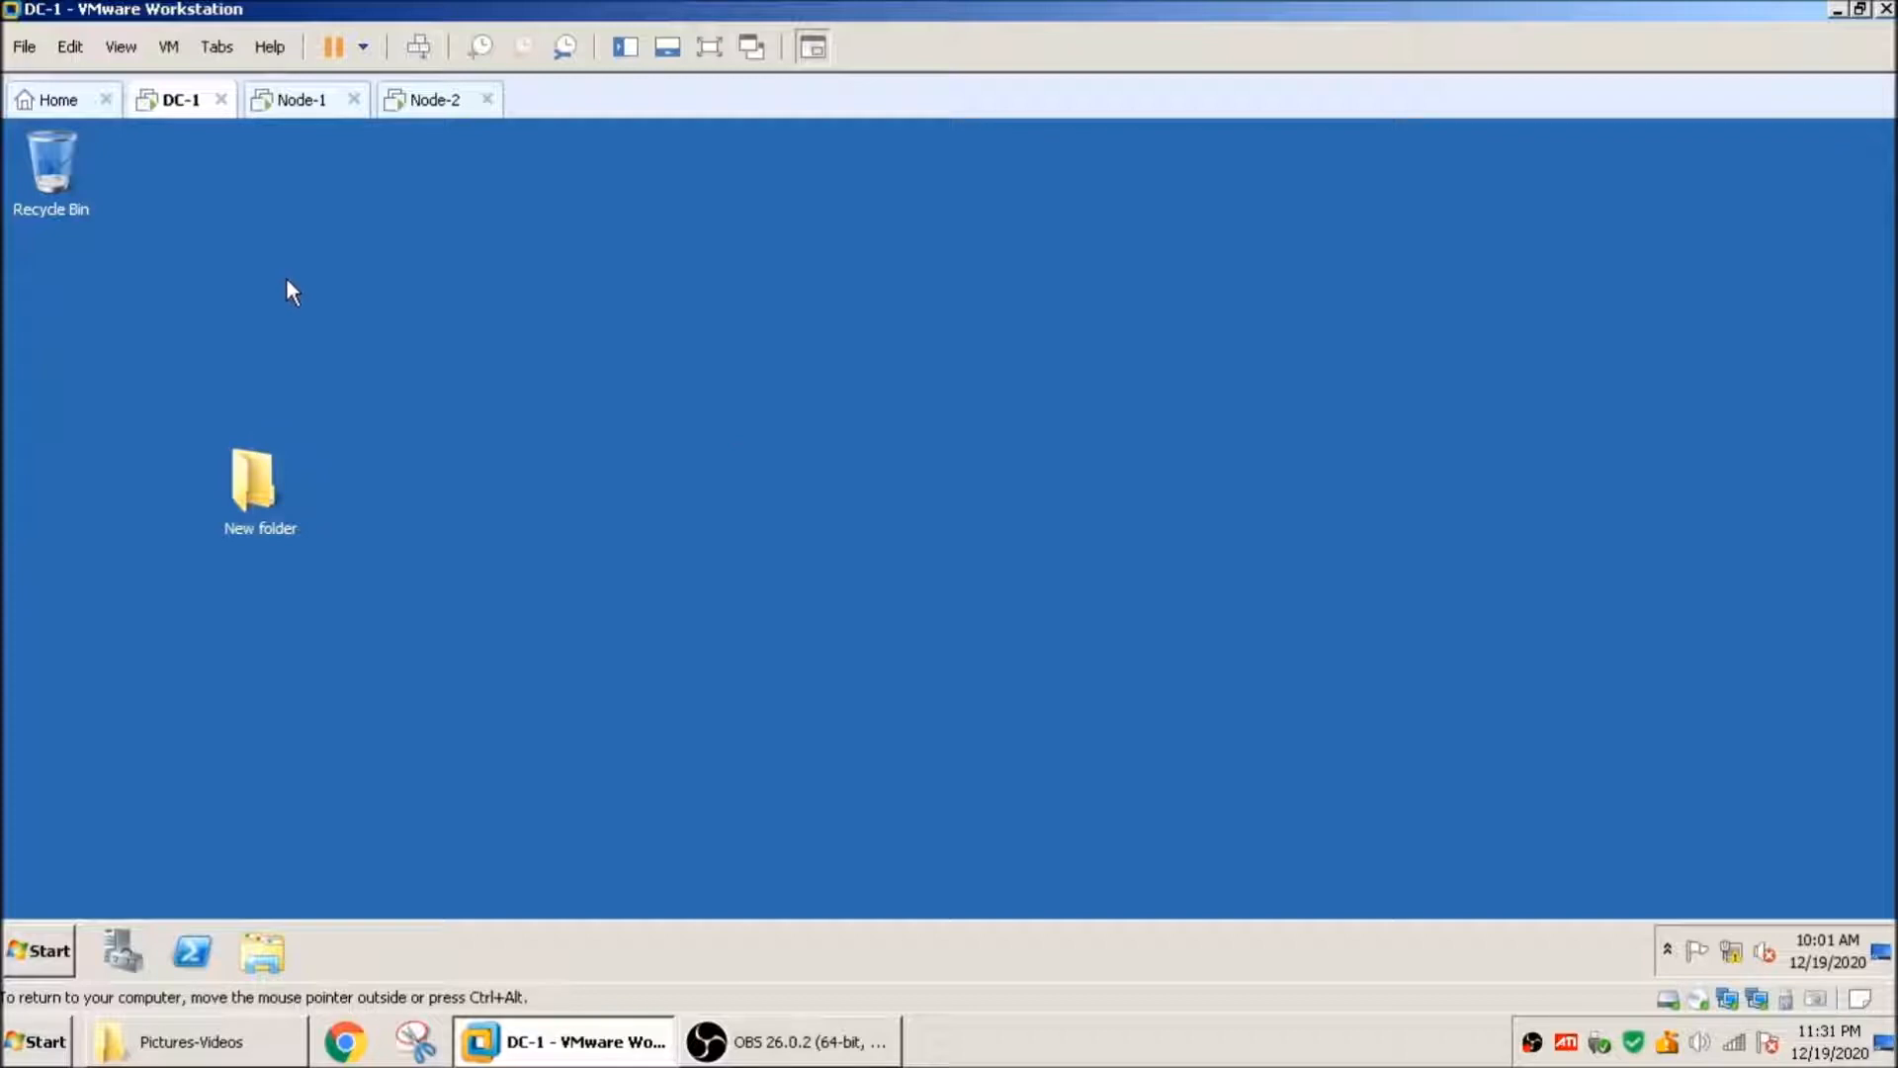
Step: Close Server Manager on the Node-2 virtual machine
click(292, 108)
click(435, 109)
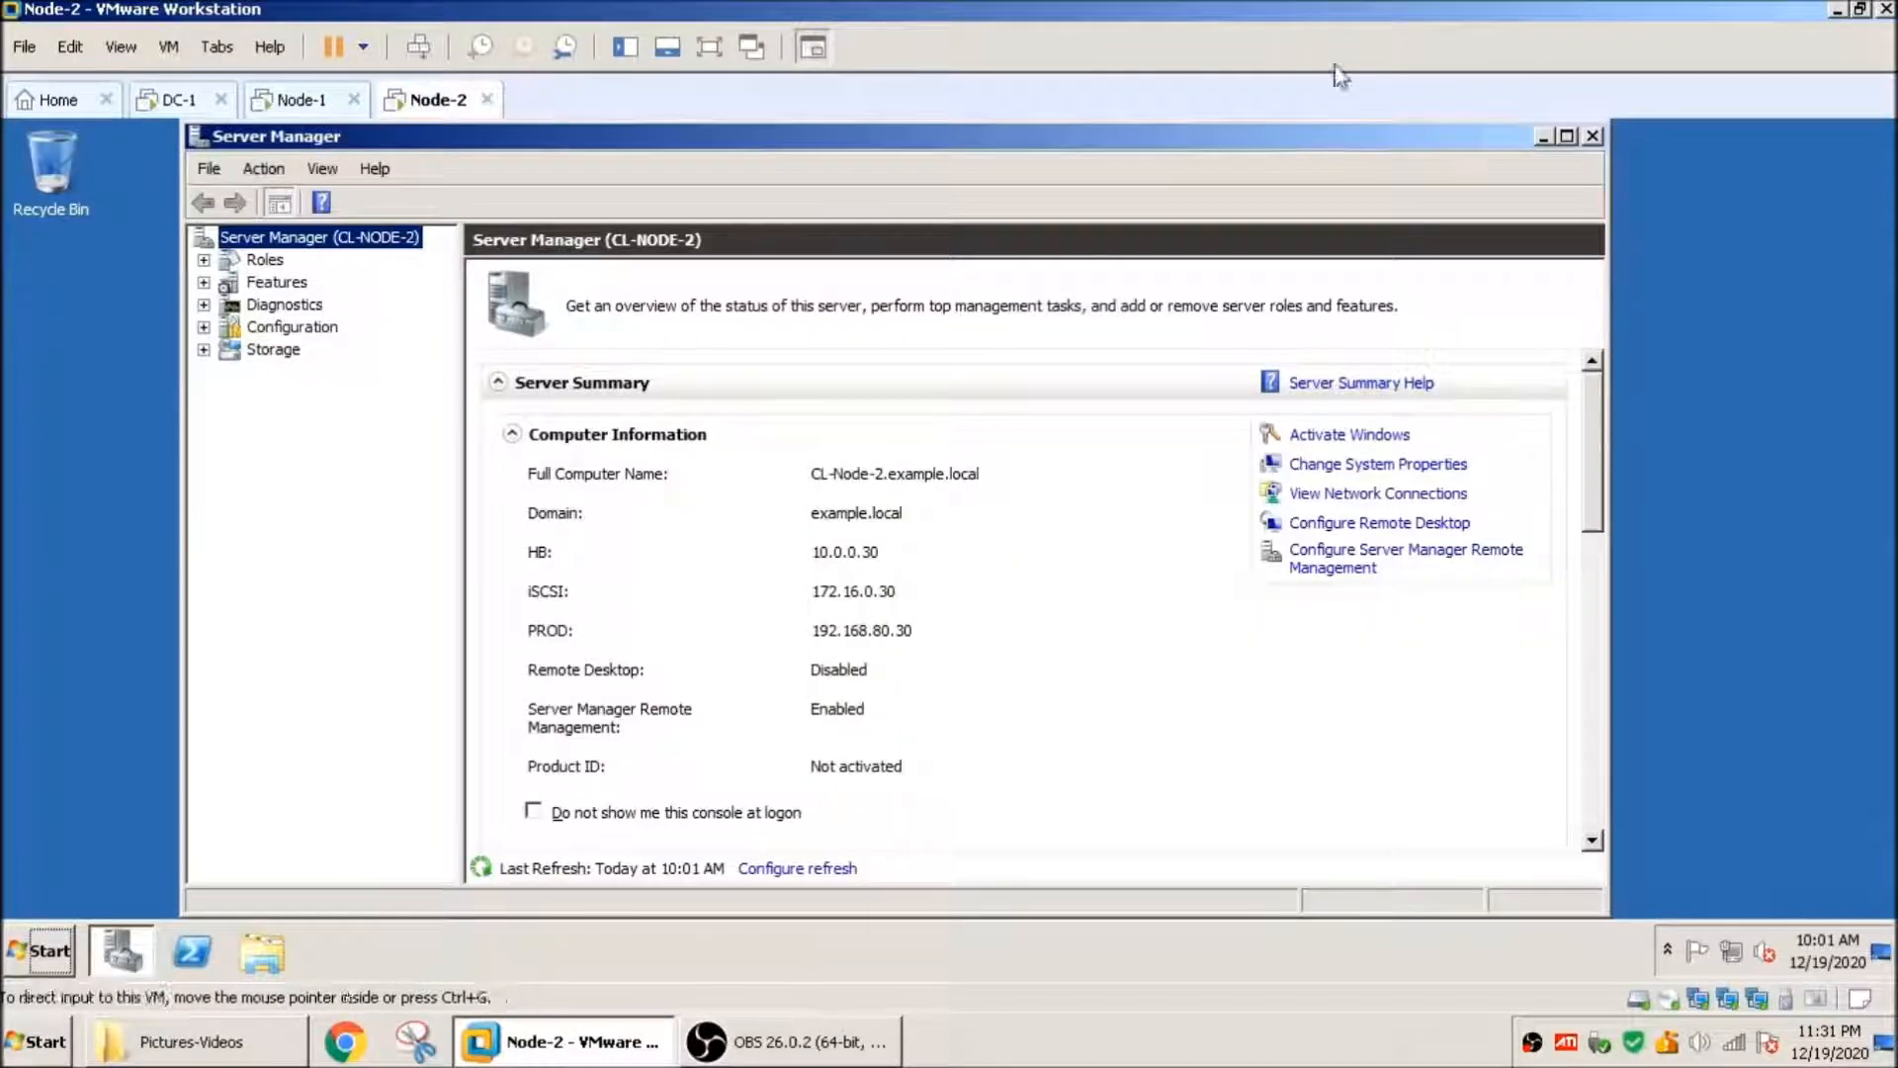
click(1595, 139)
Step: On Node-1, open Network Connections by running ncpa.cpl and review the HB, iSCSI and PROD adapters
click(296, 100)
click(38, 951)
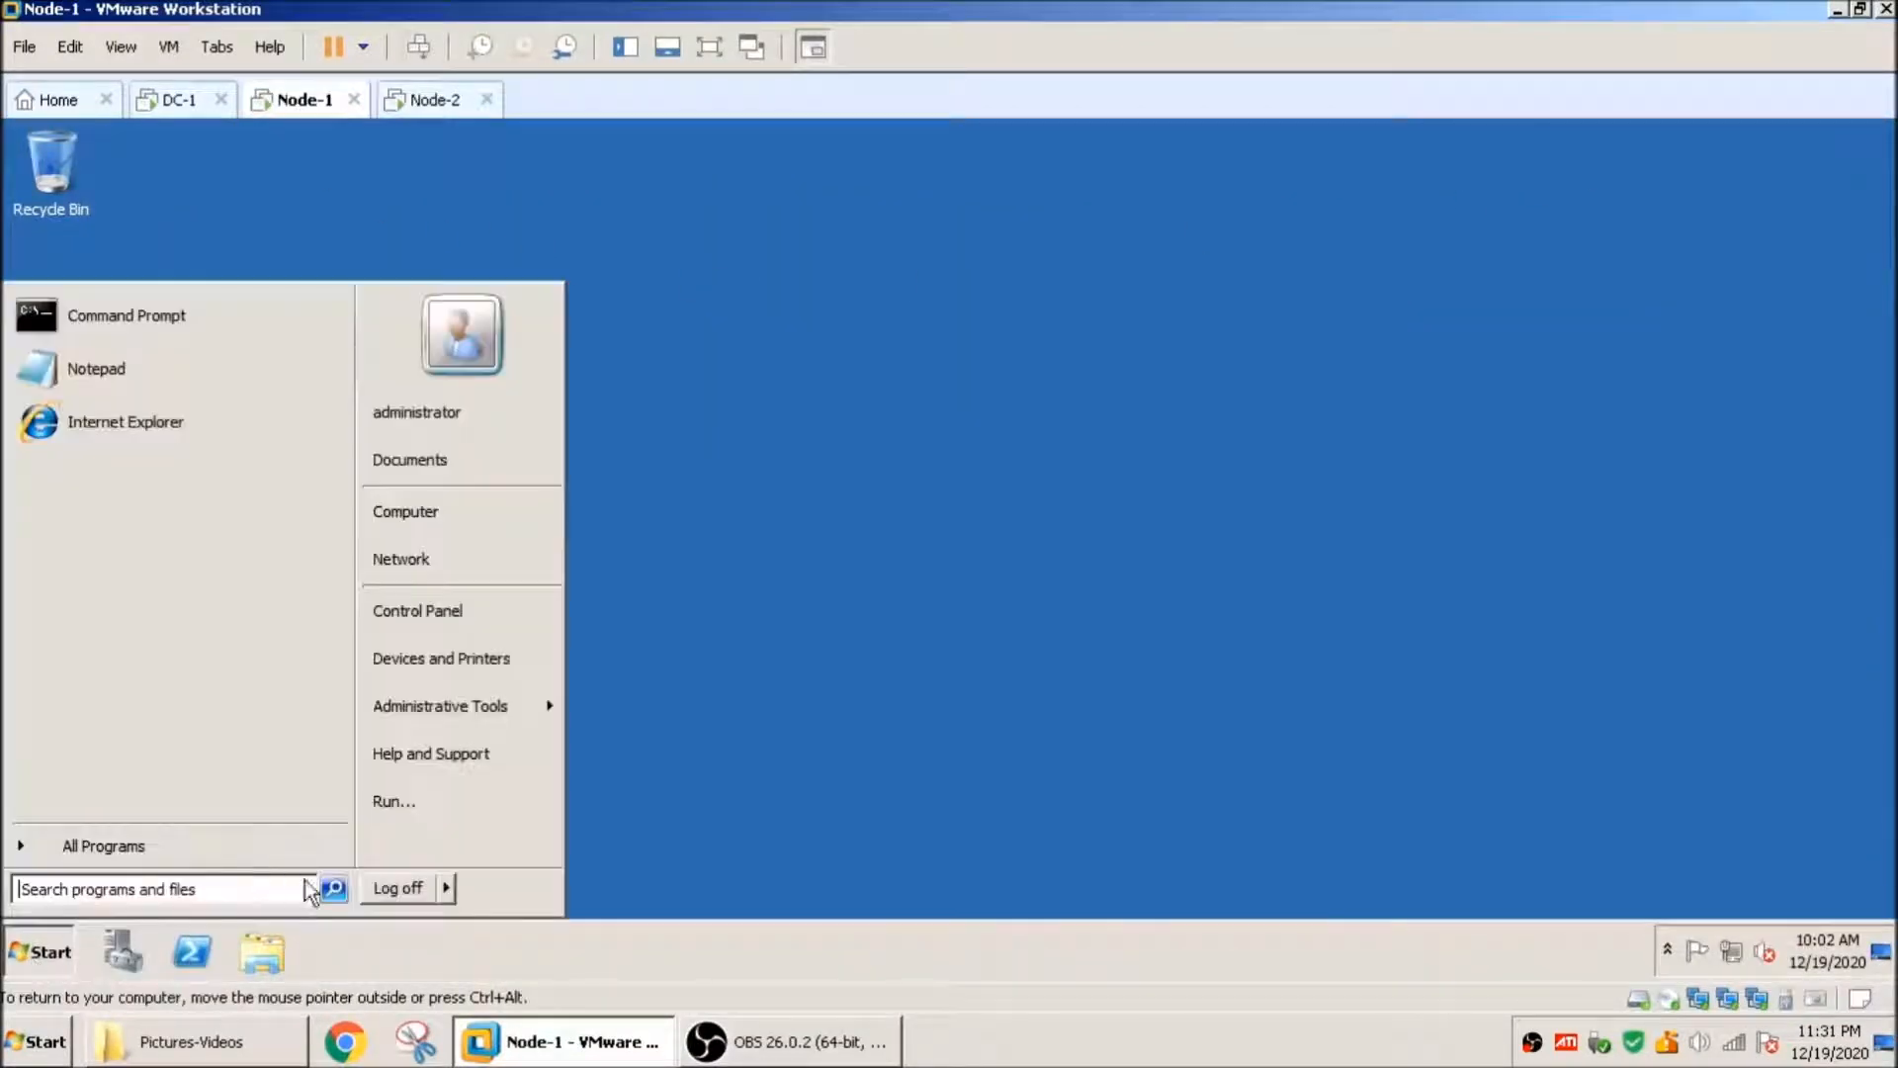
click(416, 818)
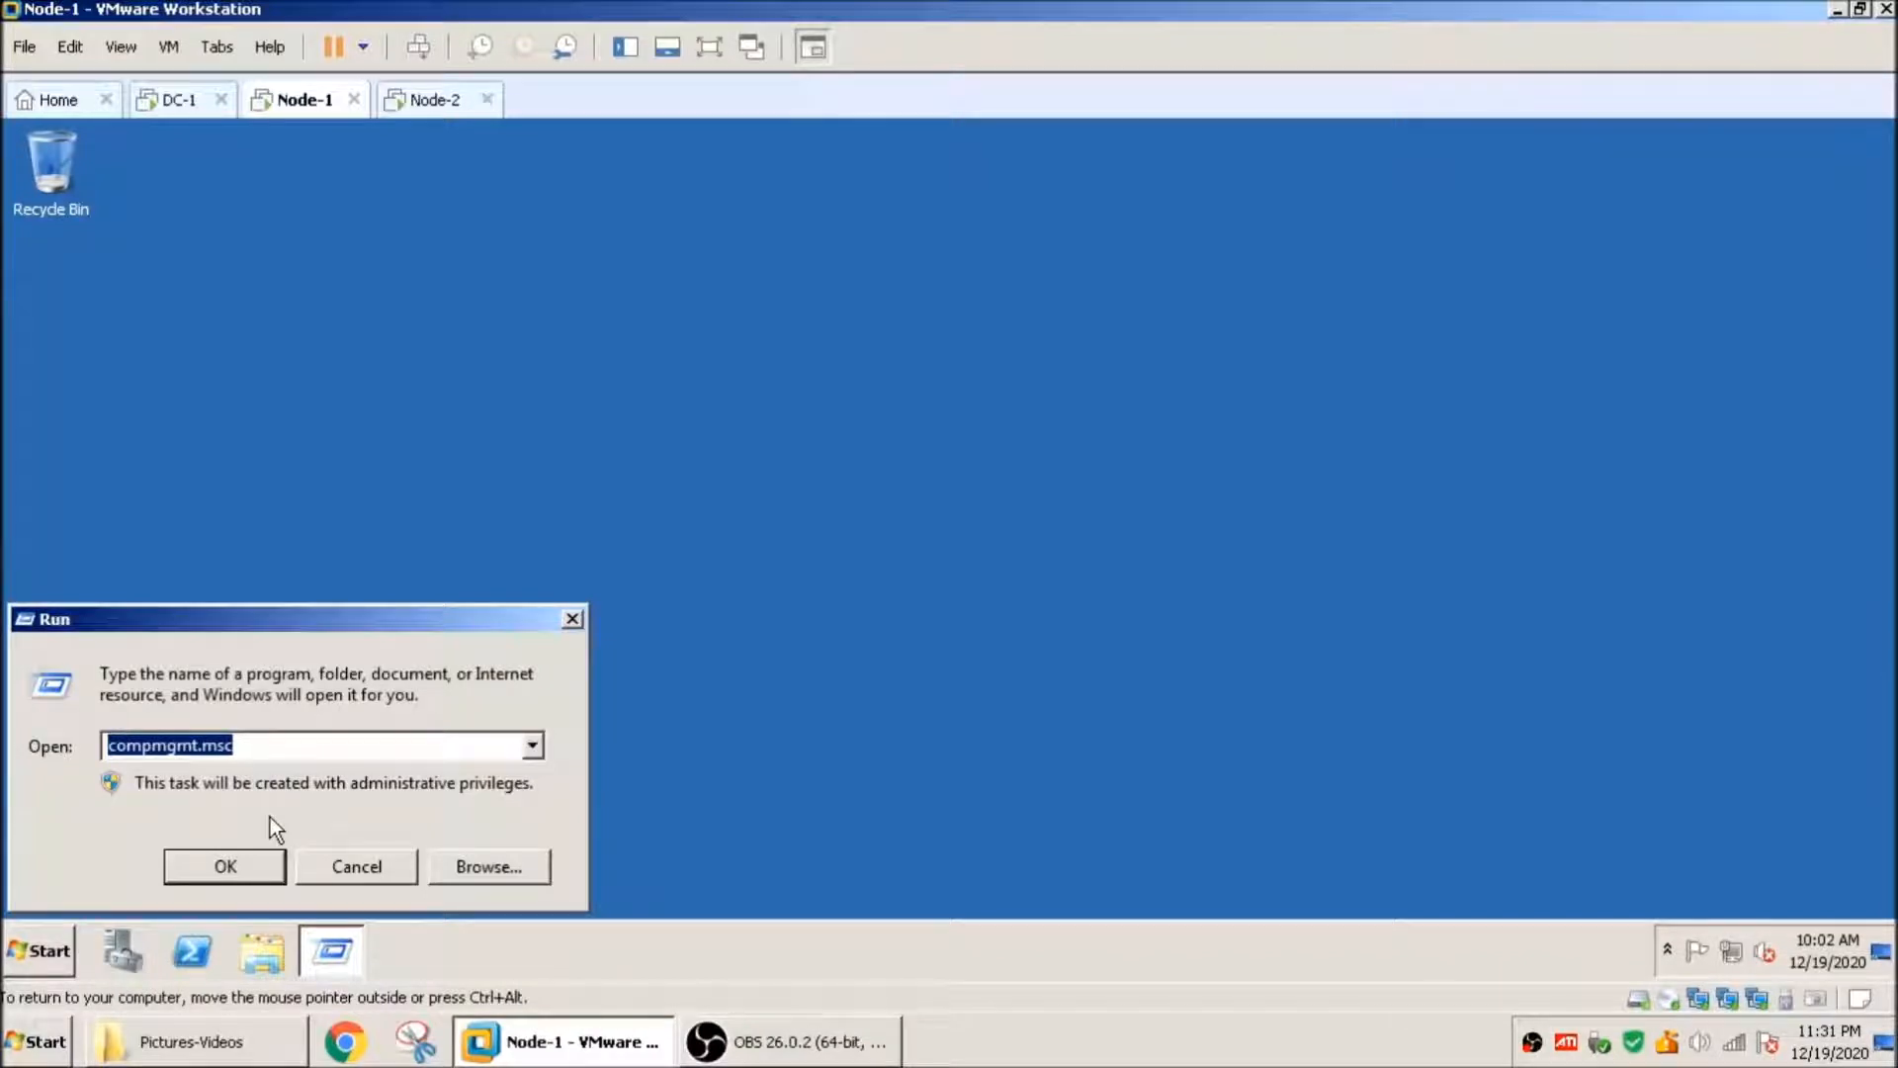
text(ncpac)
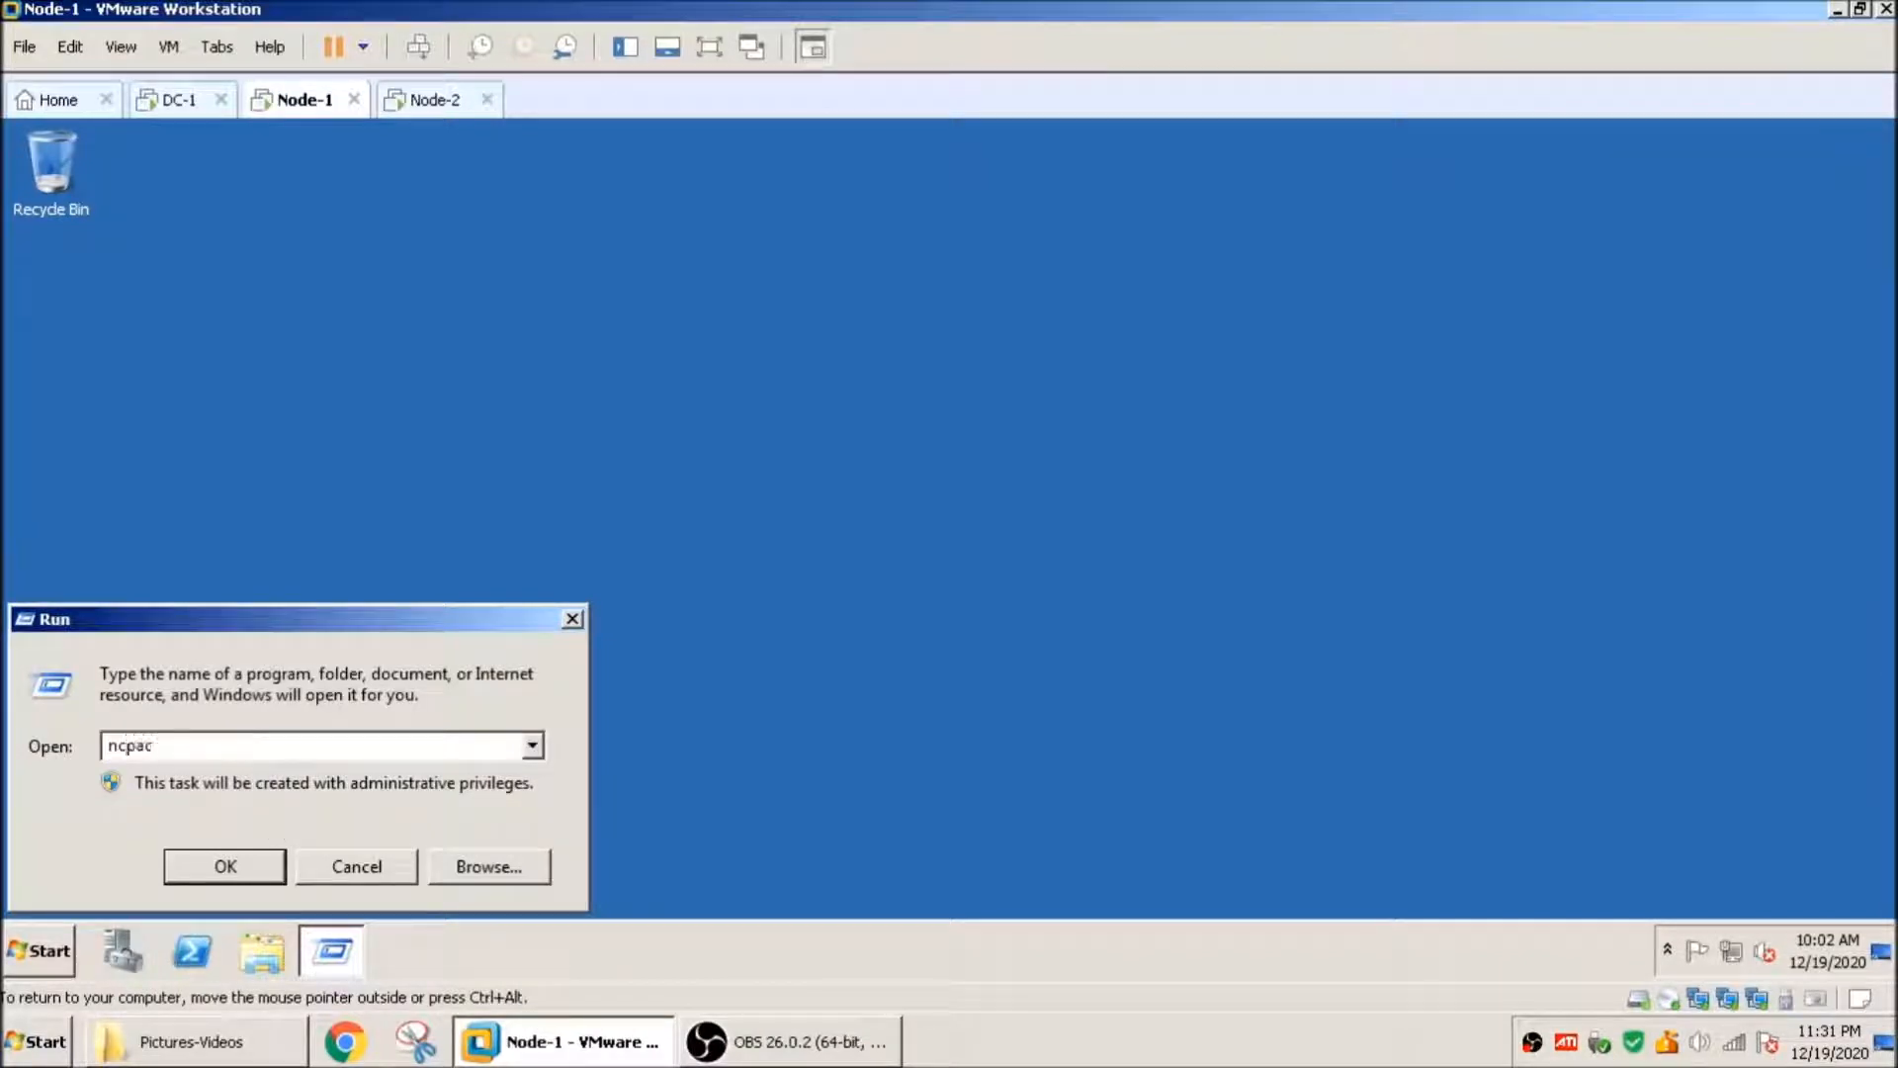
key(BackSpace)
text(.cpl)
key(Return)
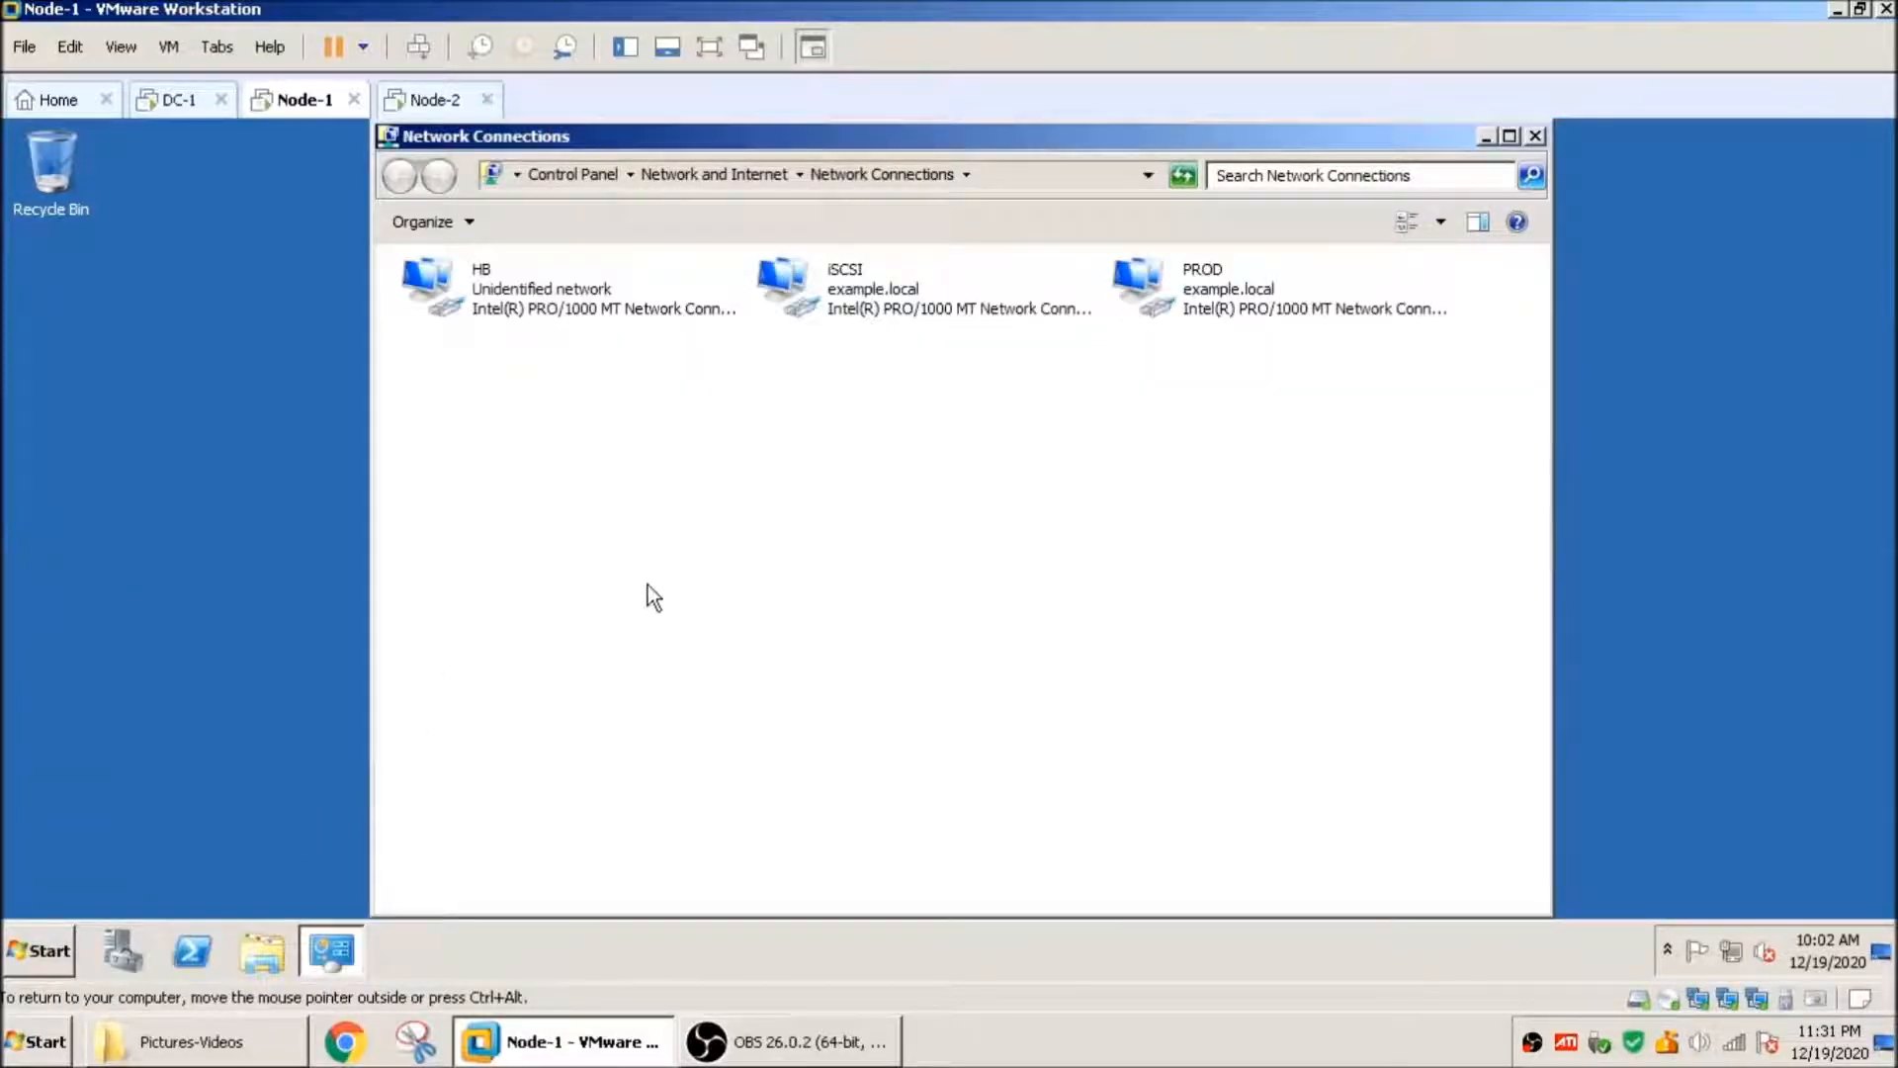
click(511, 315)
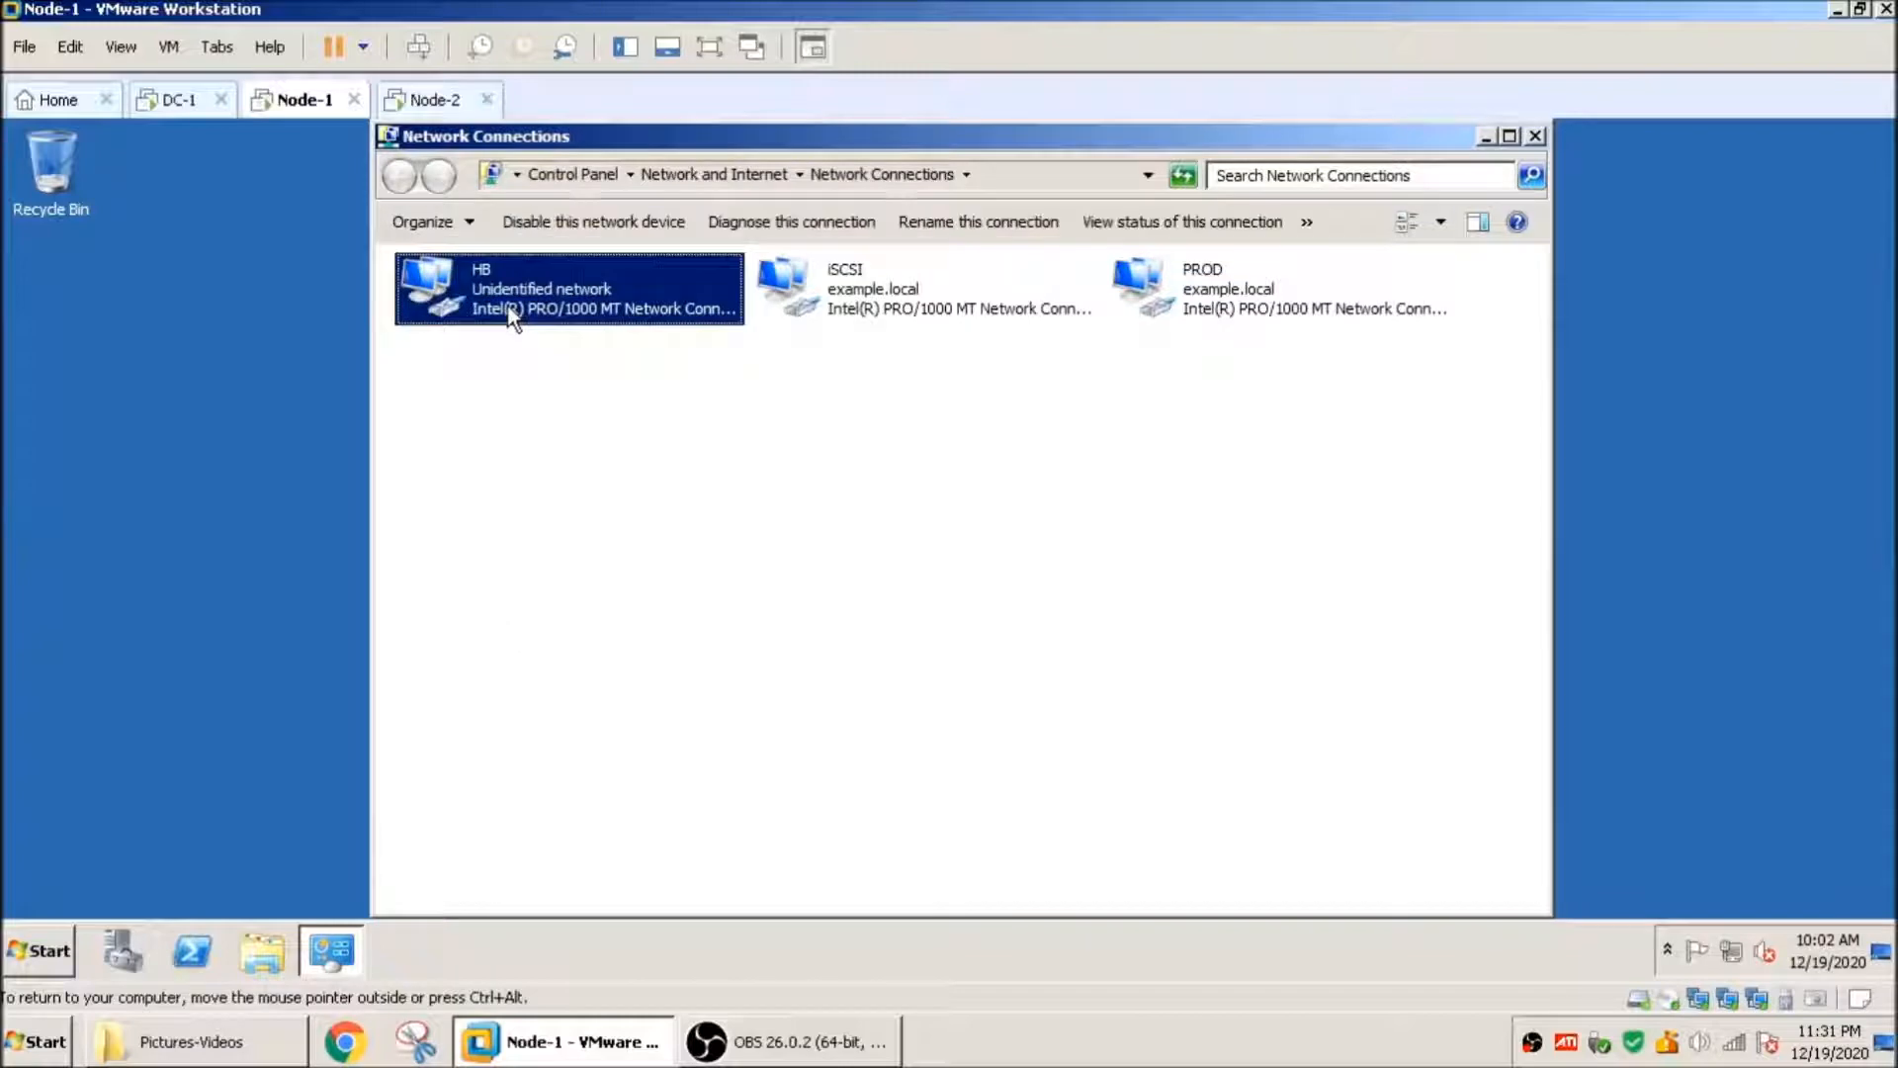
click(852, 314)
click(1174, 315)
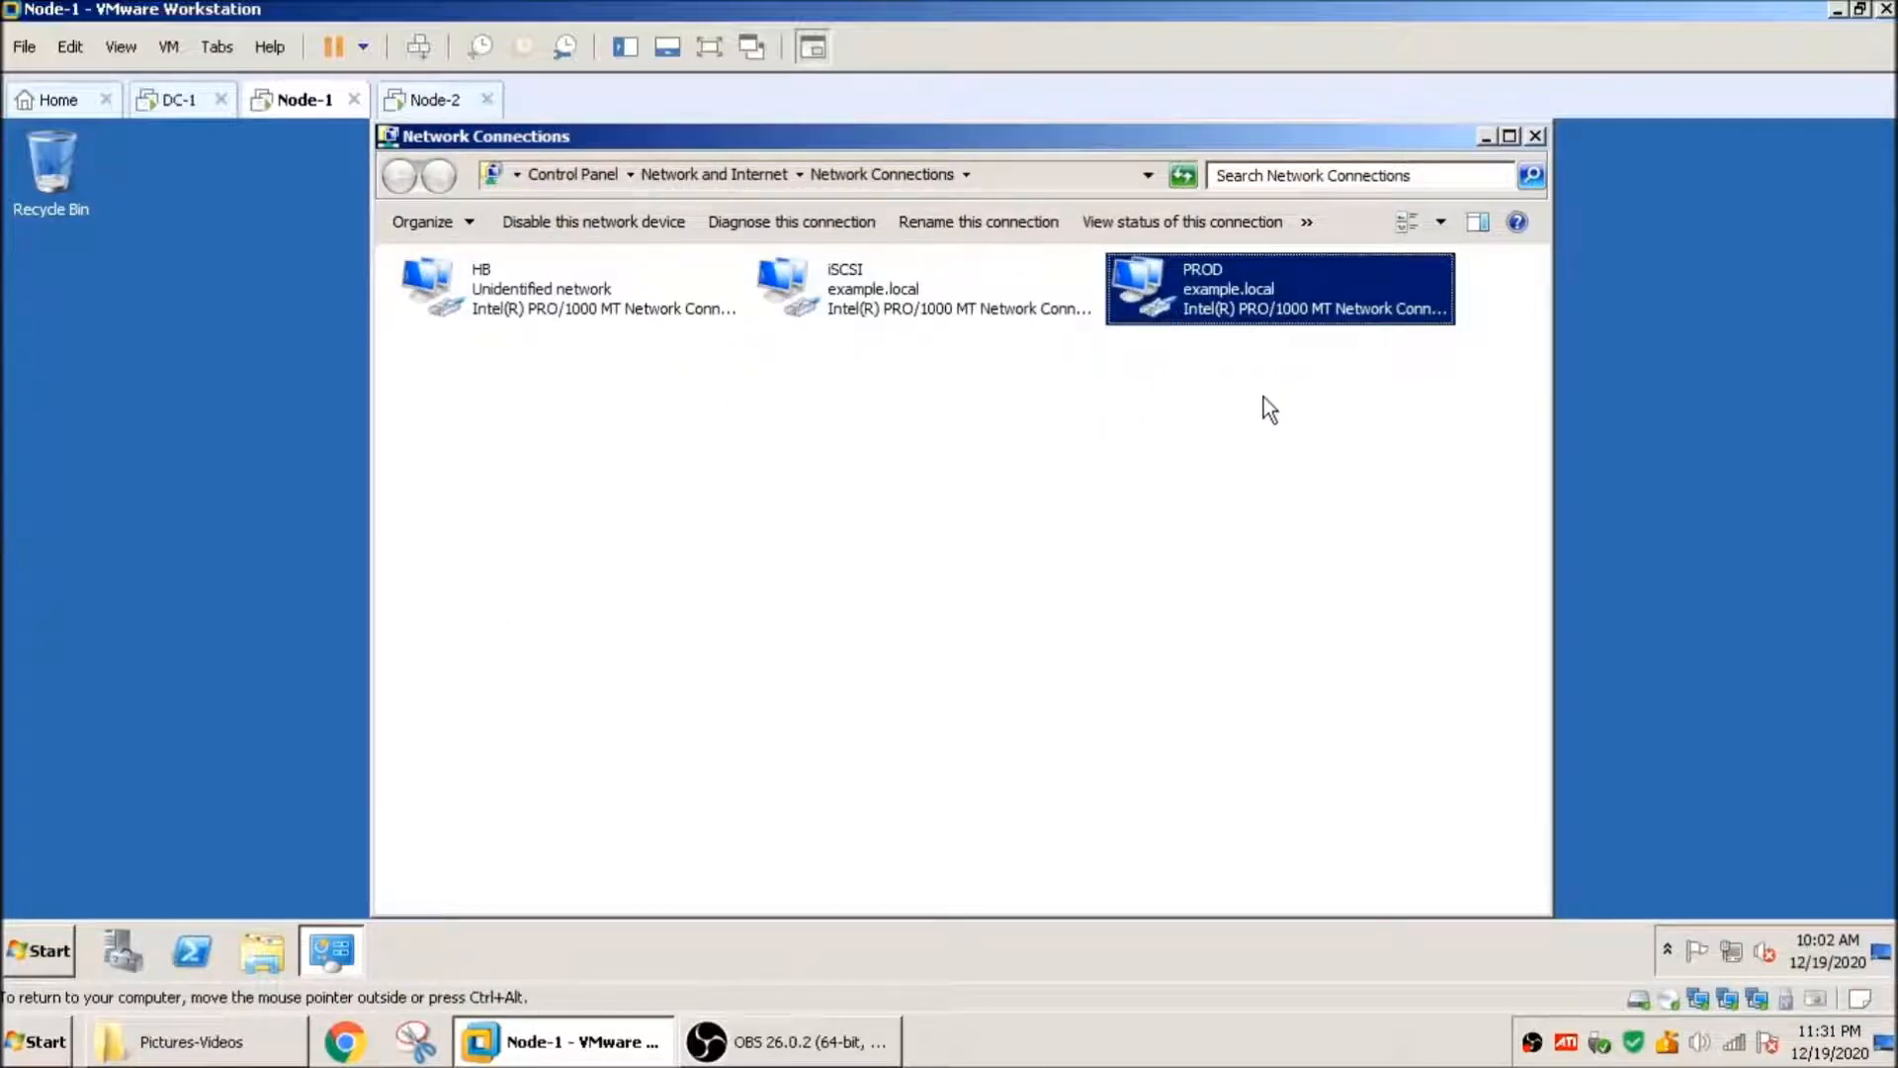
Step: On Node-2, open Network Connections by running ncpa.cpl and review its HB, iSCSI and PROD adapters
click(427, 104)
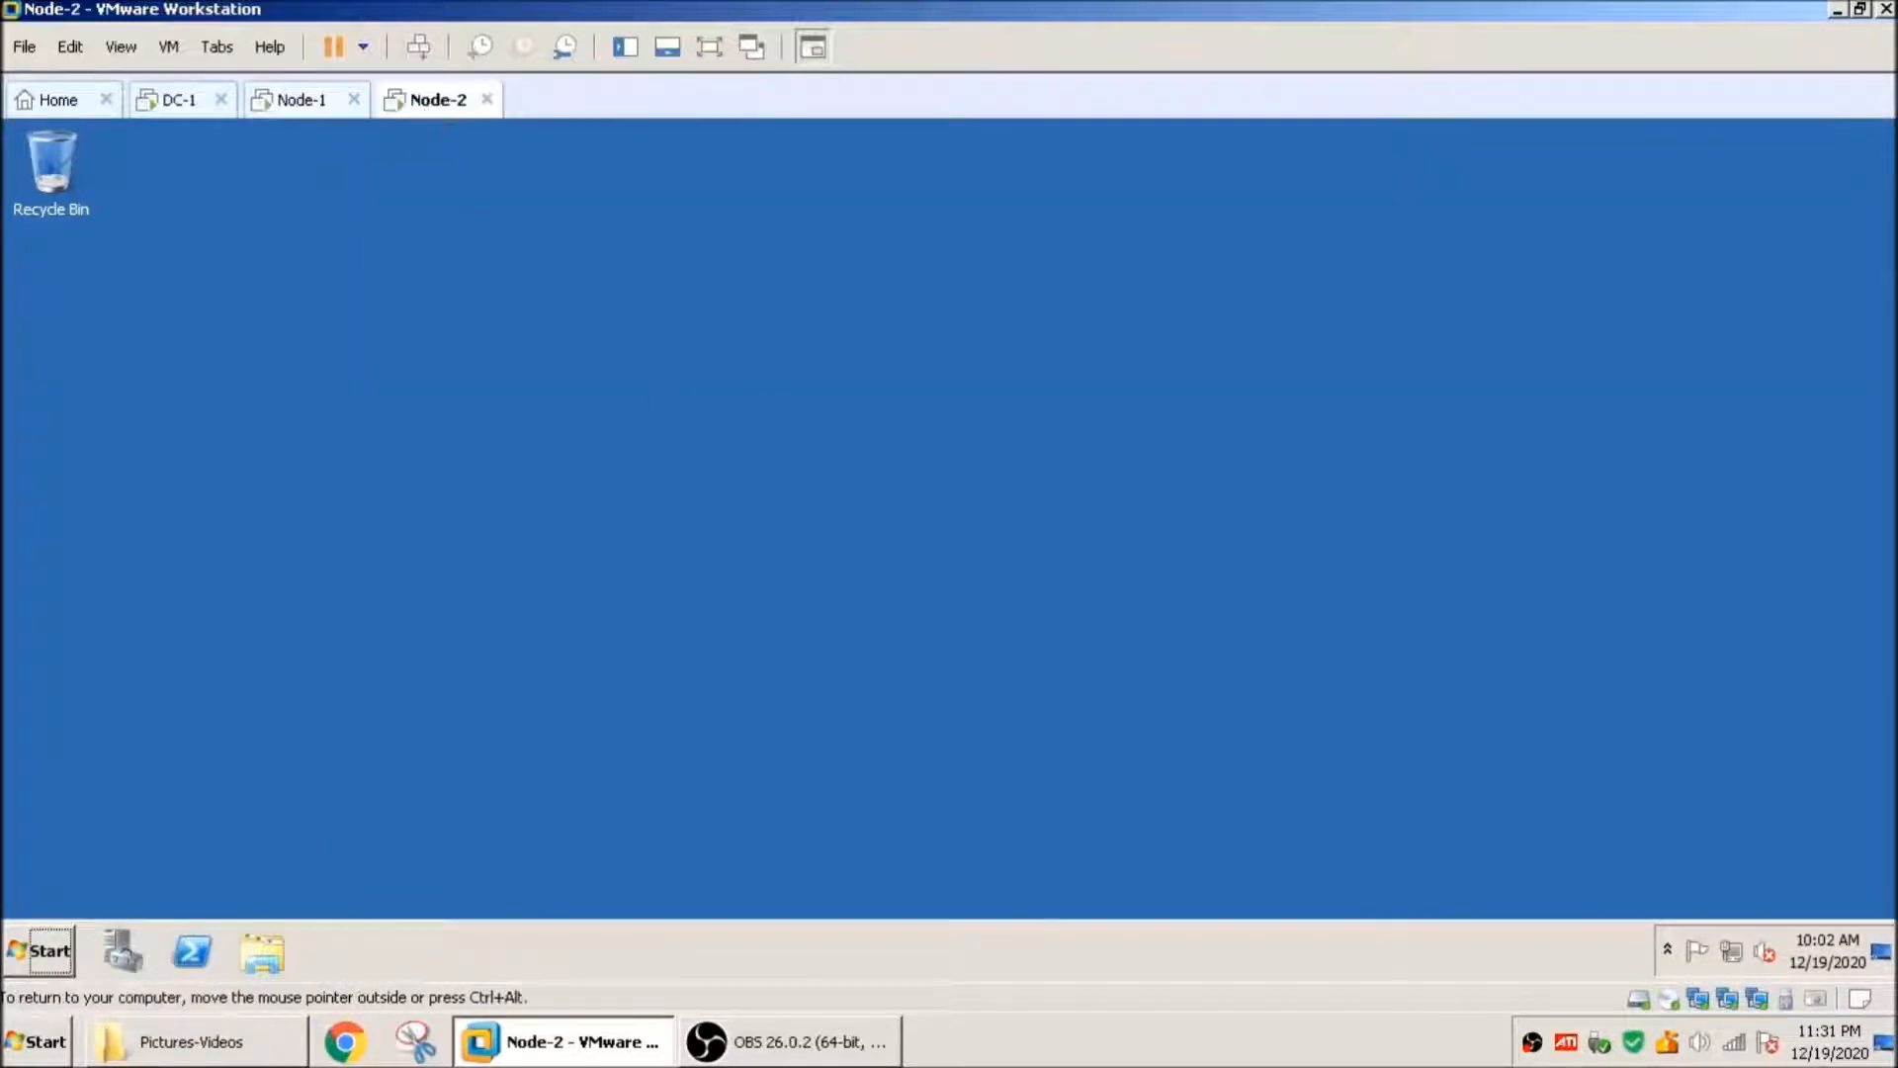
click(40, 950)
click(447, 801)
text(ncpa.c)
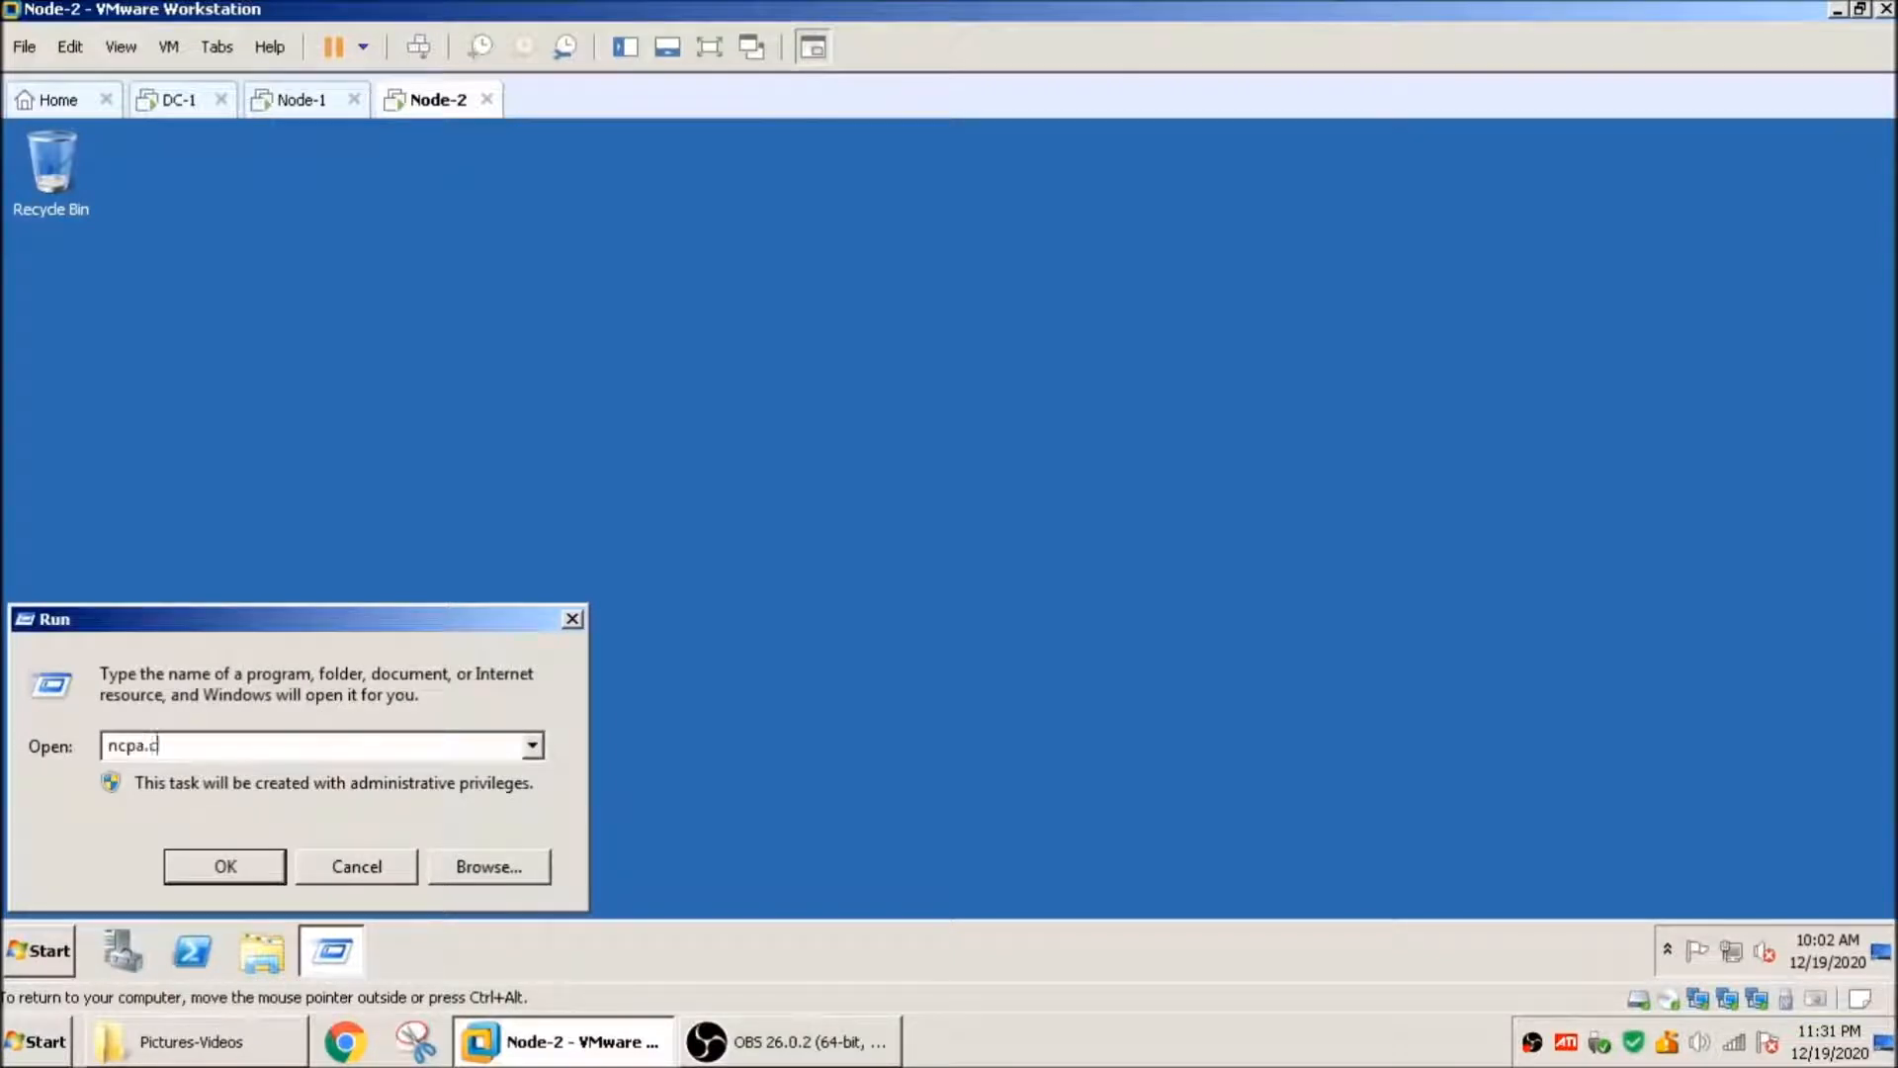
text(pl)
key(Return)
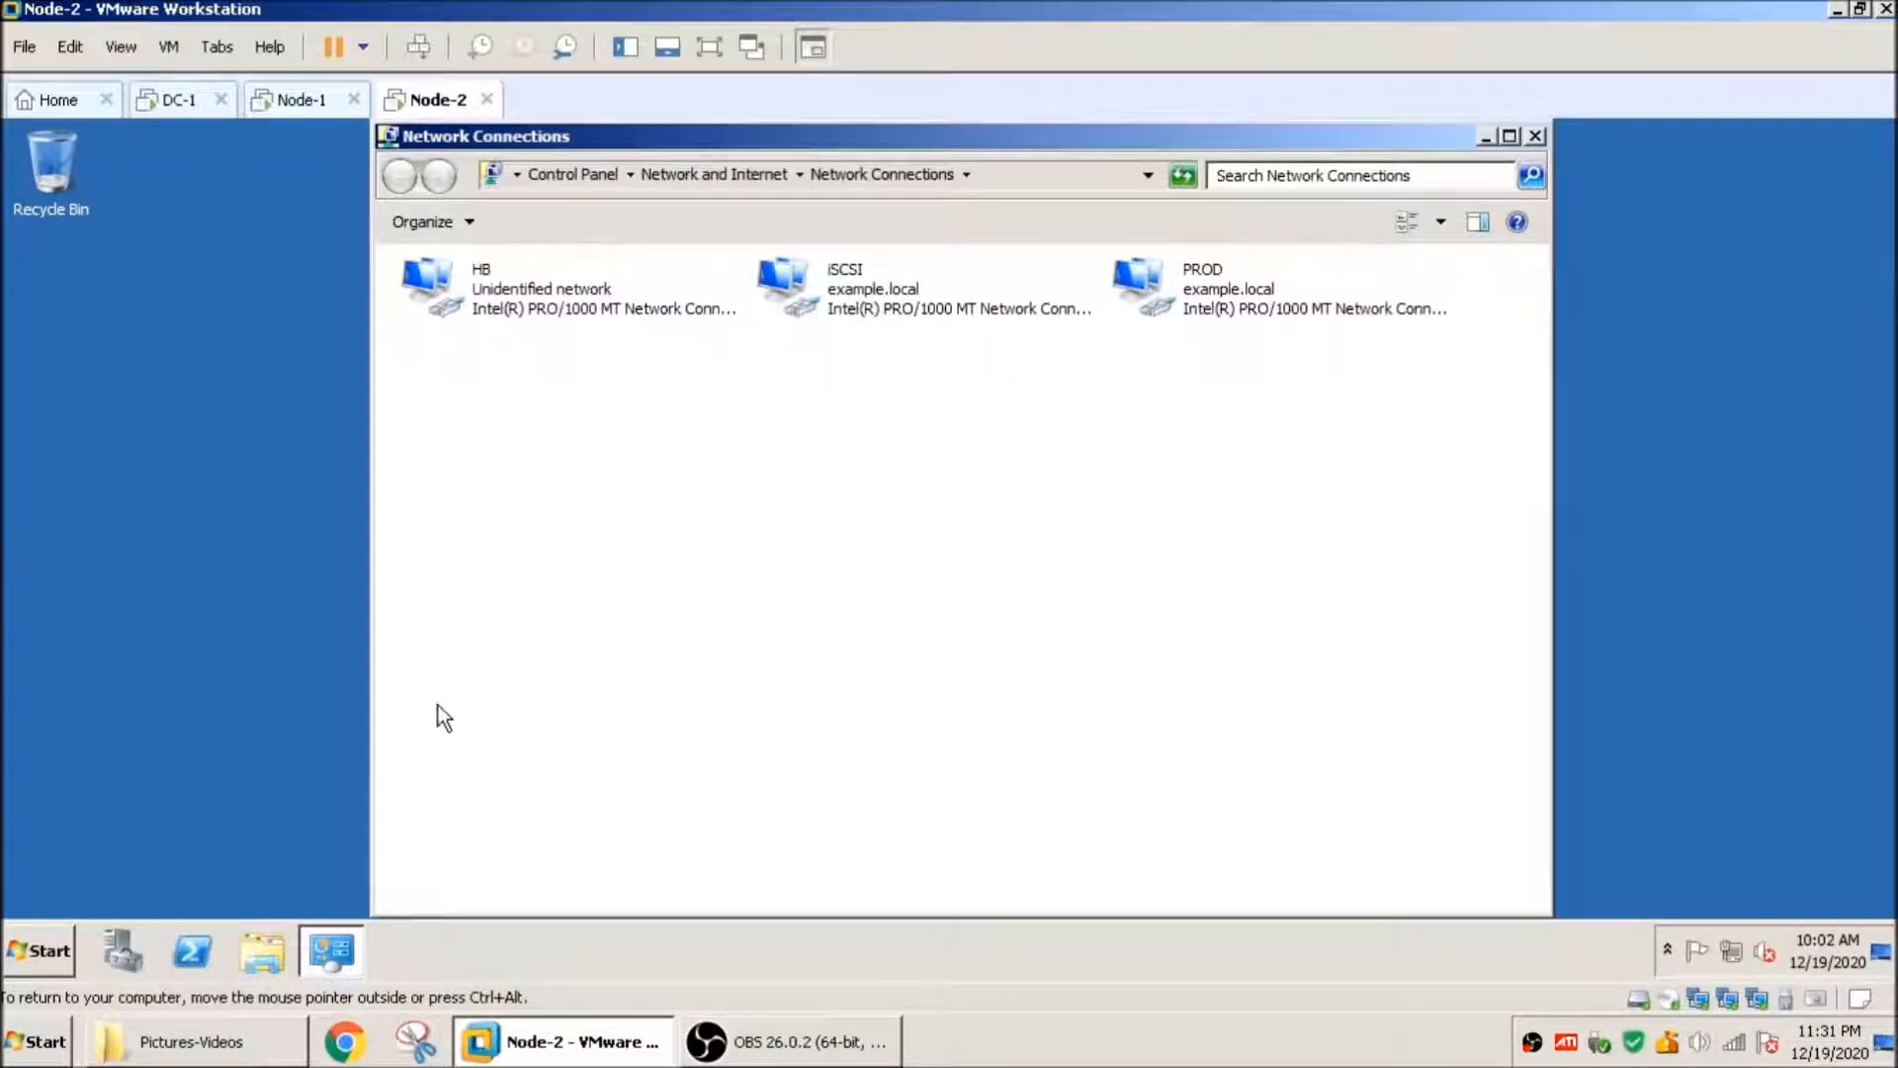
click(496, 289)
click(833, 318)
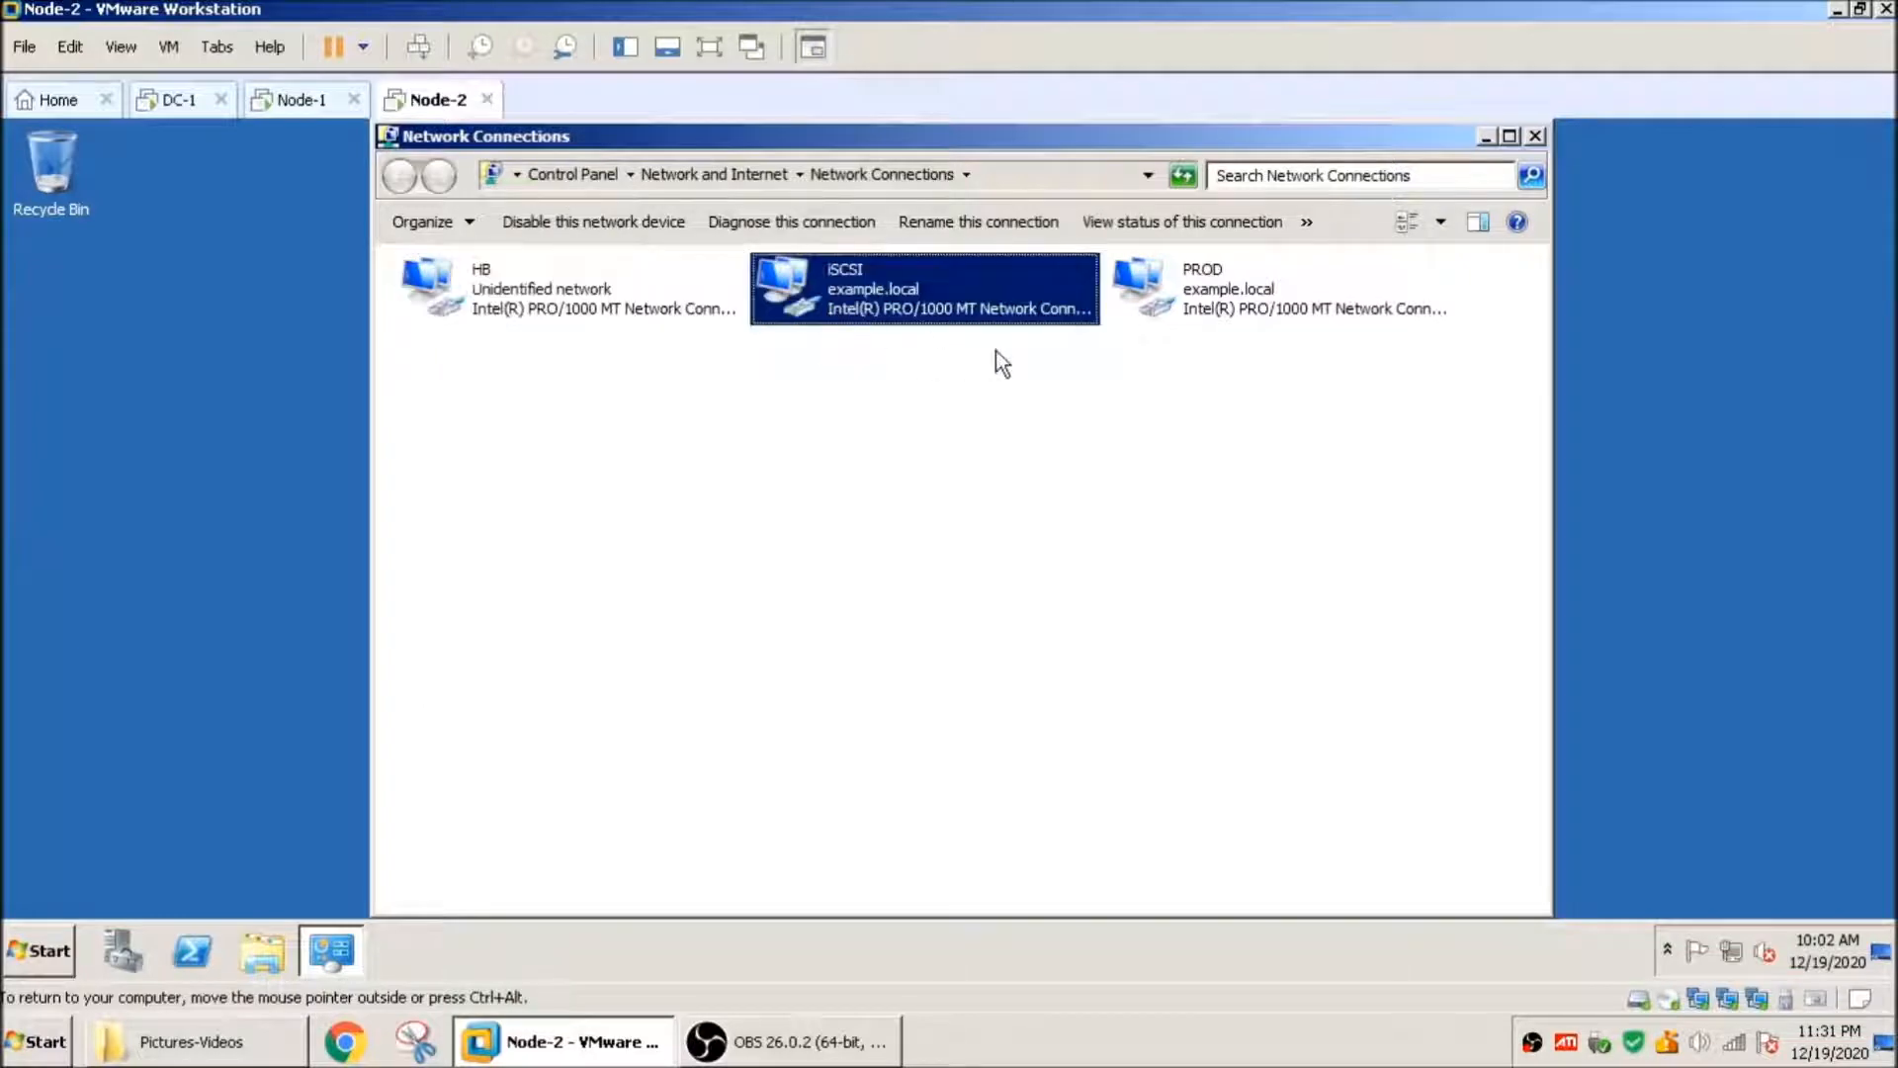
click(1205, 319)
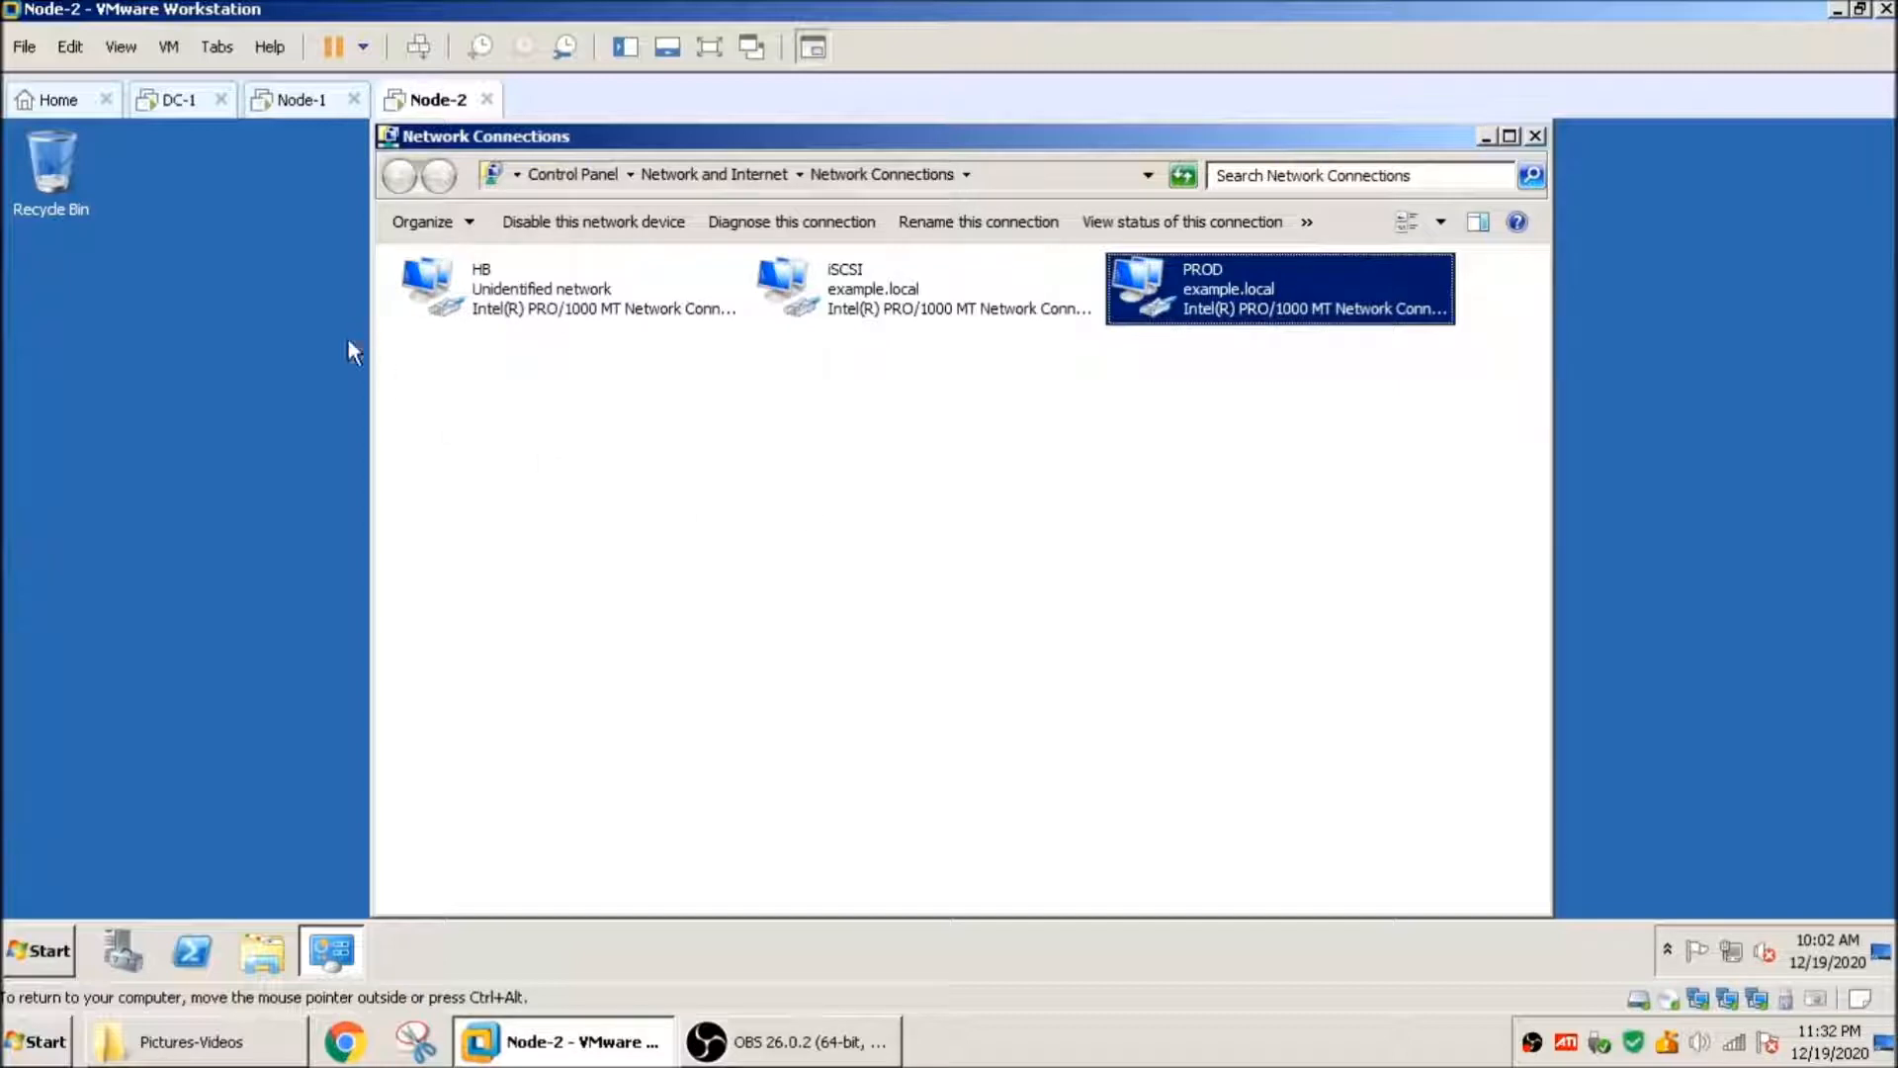
Step: On DC-1, open Active Directory Users and Computers by running dsa.msc
click(171, 98)
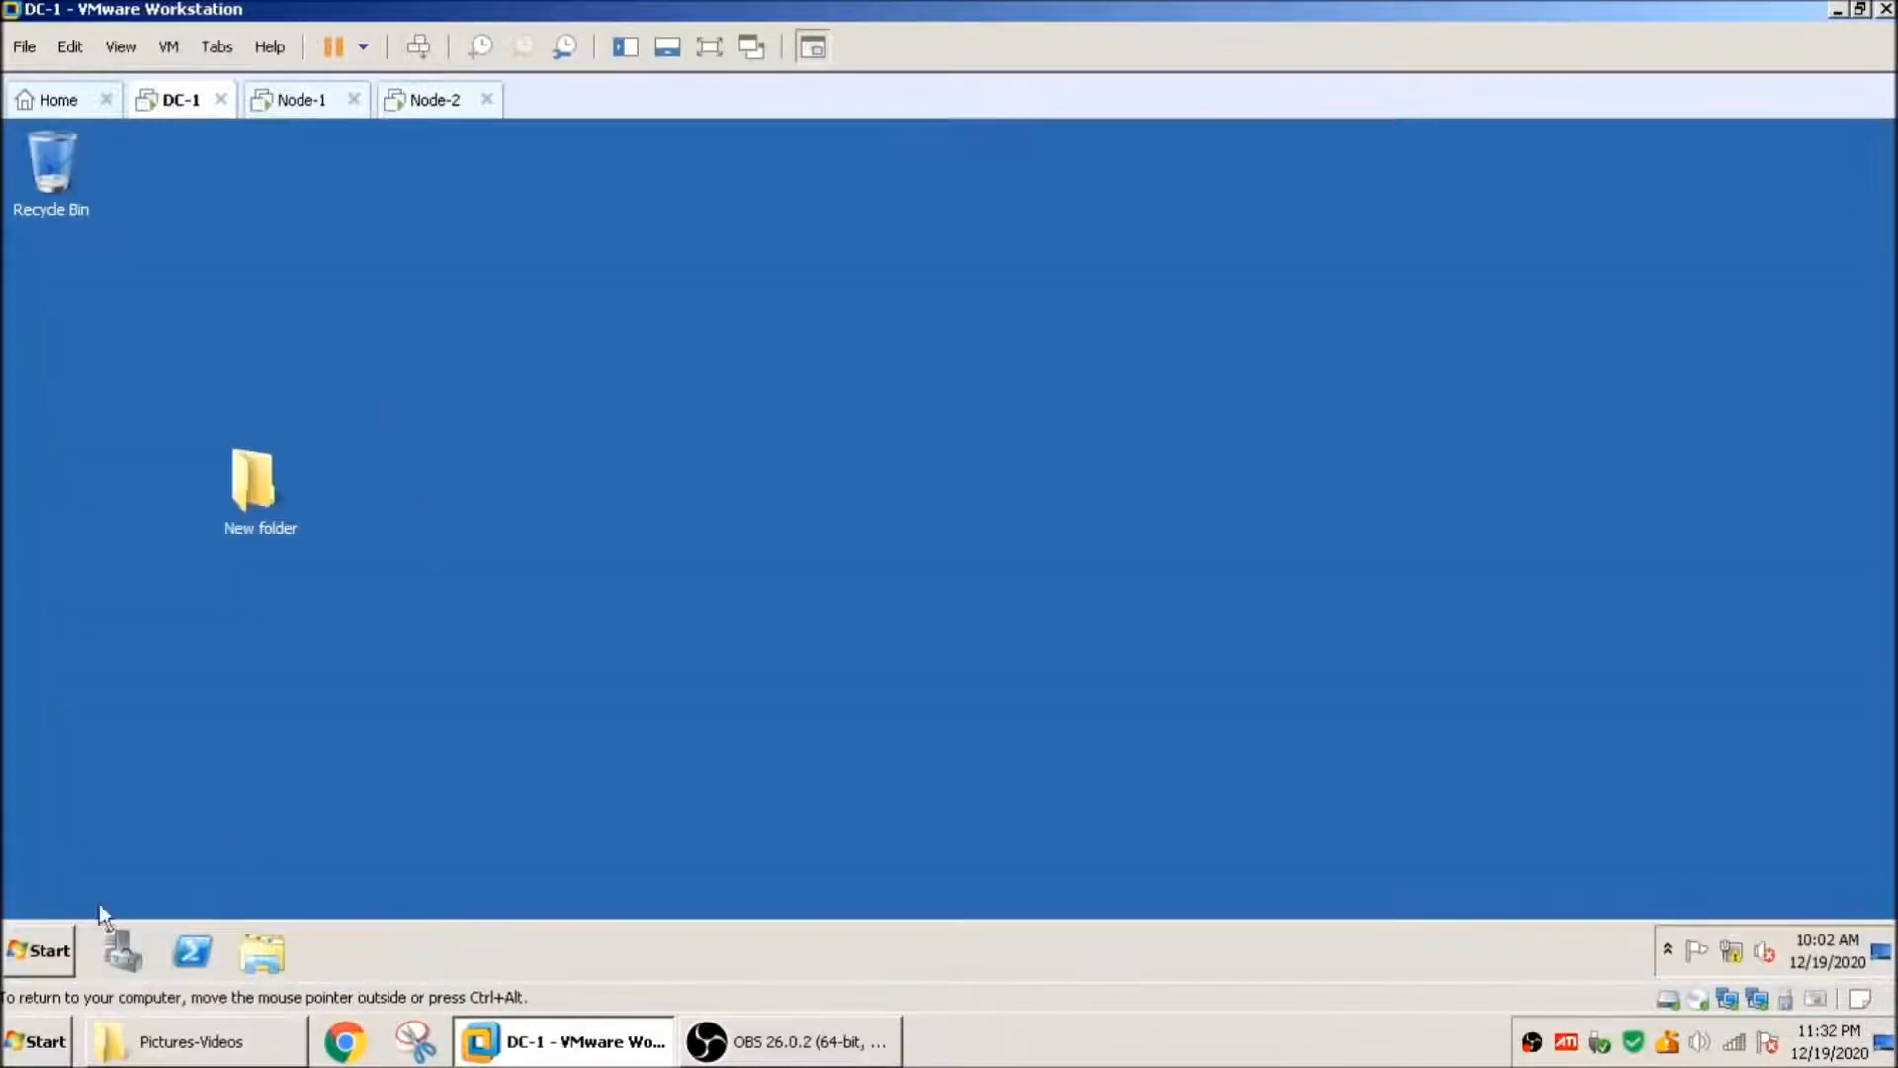
click(50, 964)
click(425, 801)
text(dsa.msc)
key(Return)
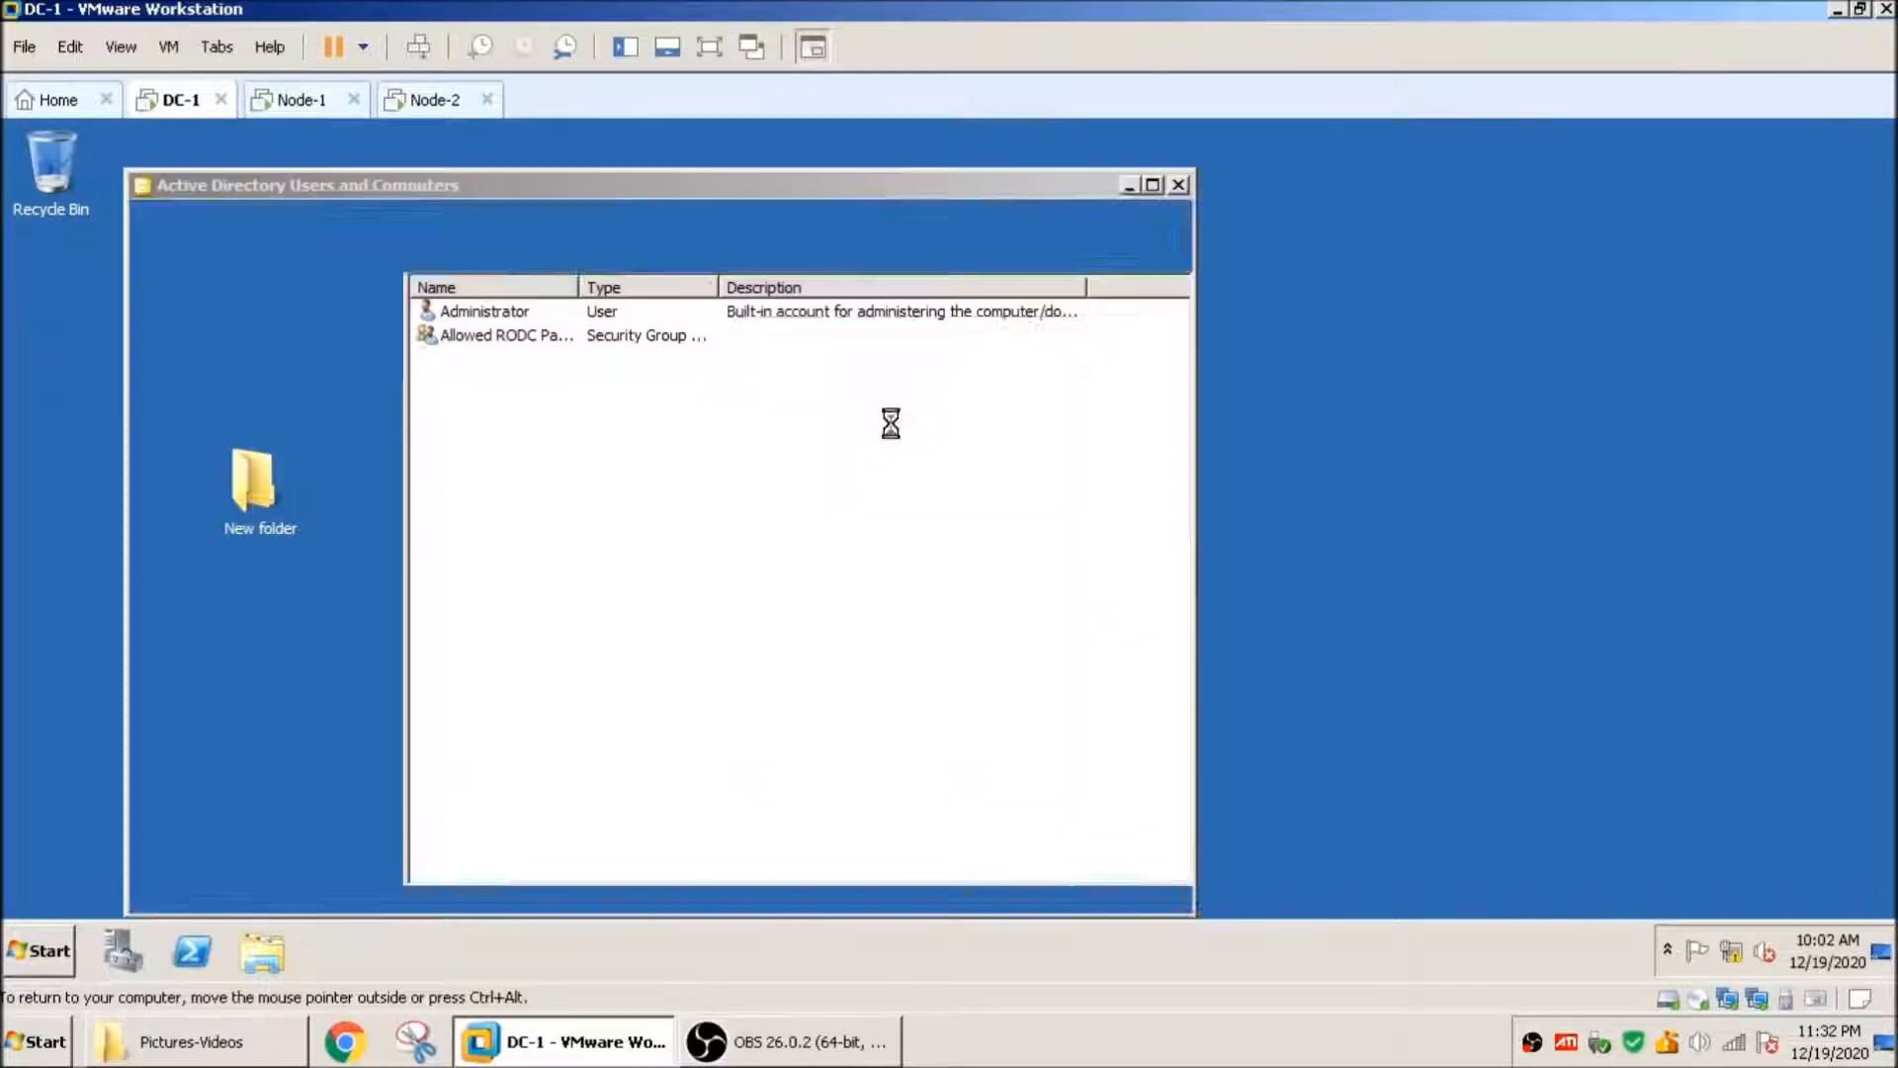
Step: Start a new user in the domain's Users container with Clu-adm as both the first name and the user logon name
right_click(543, 799)
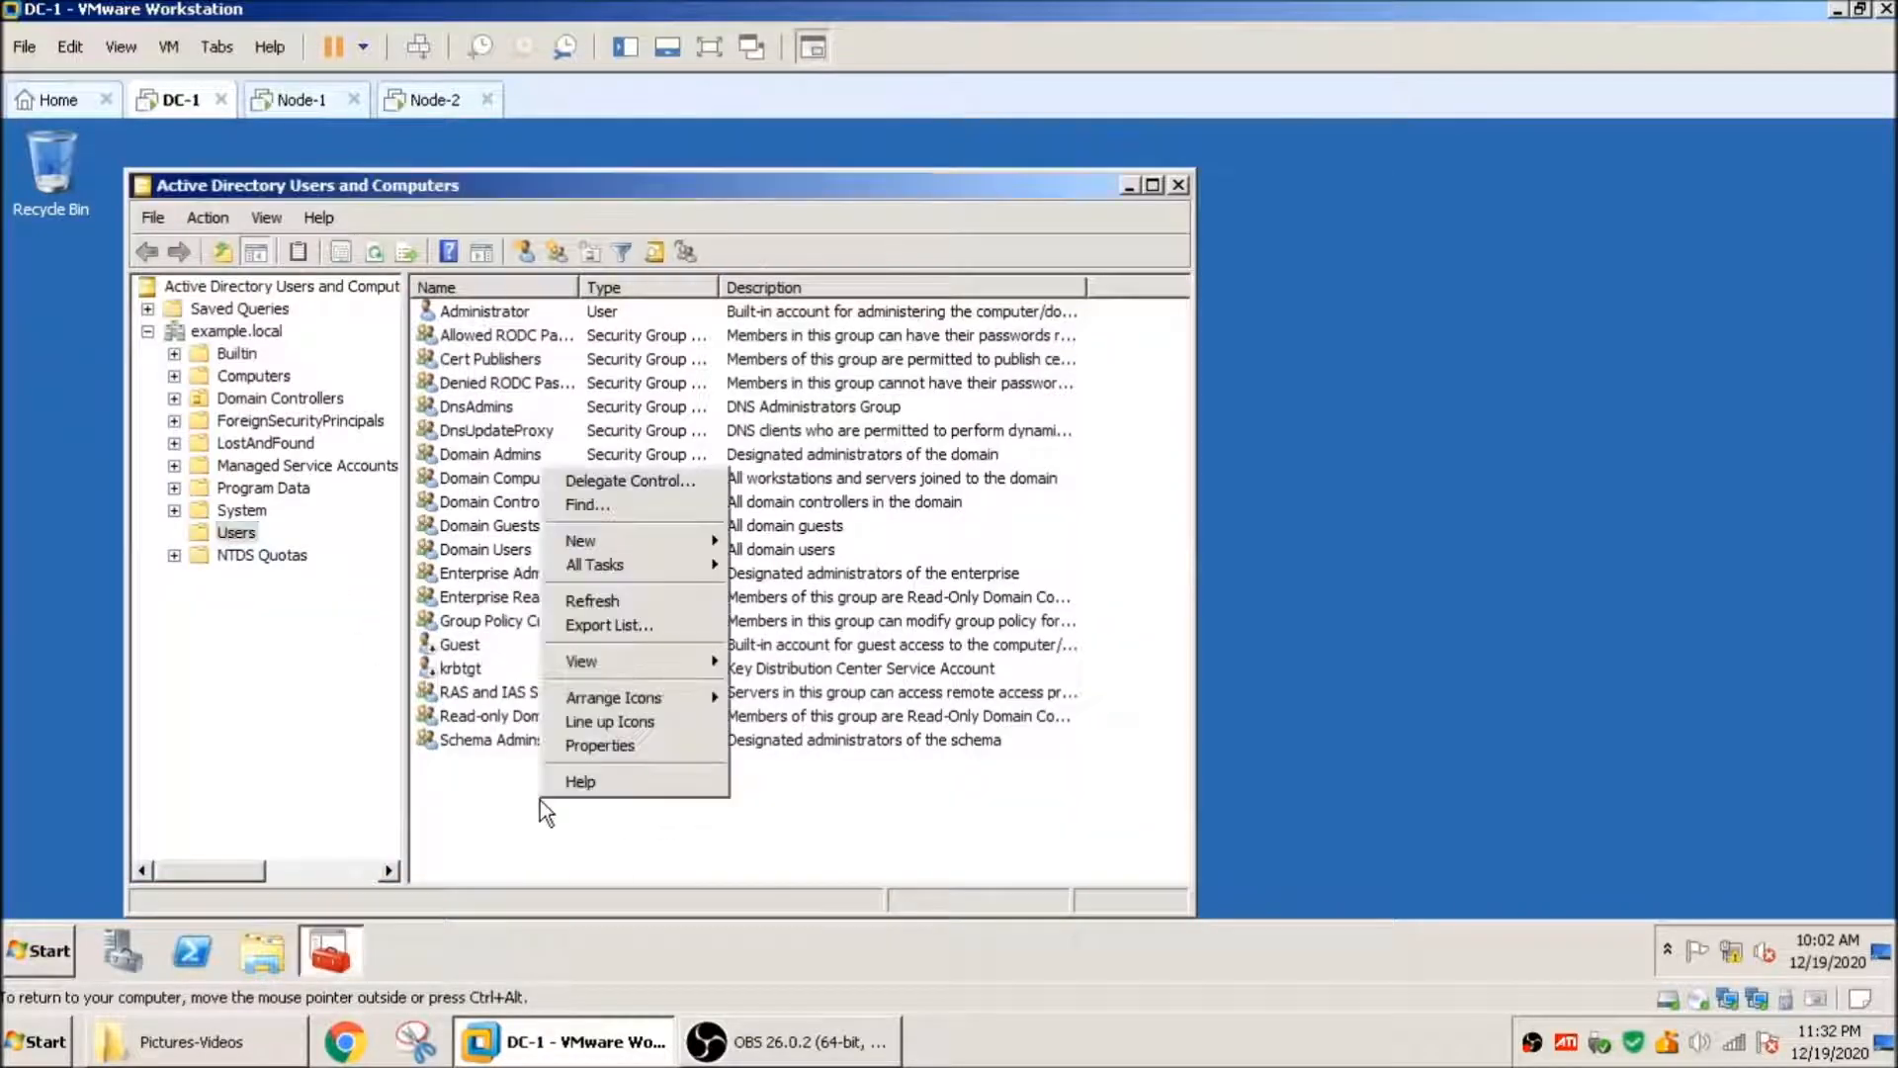
mouse_move(637, 551)
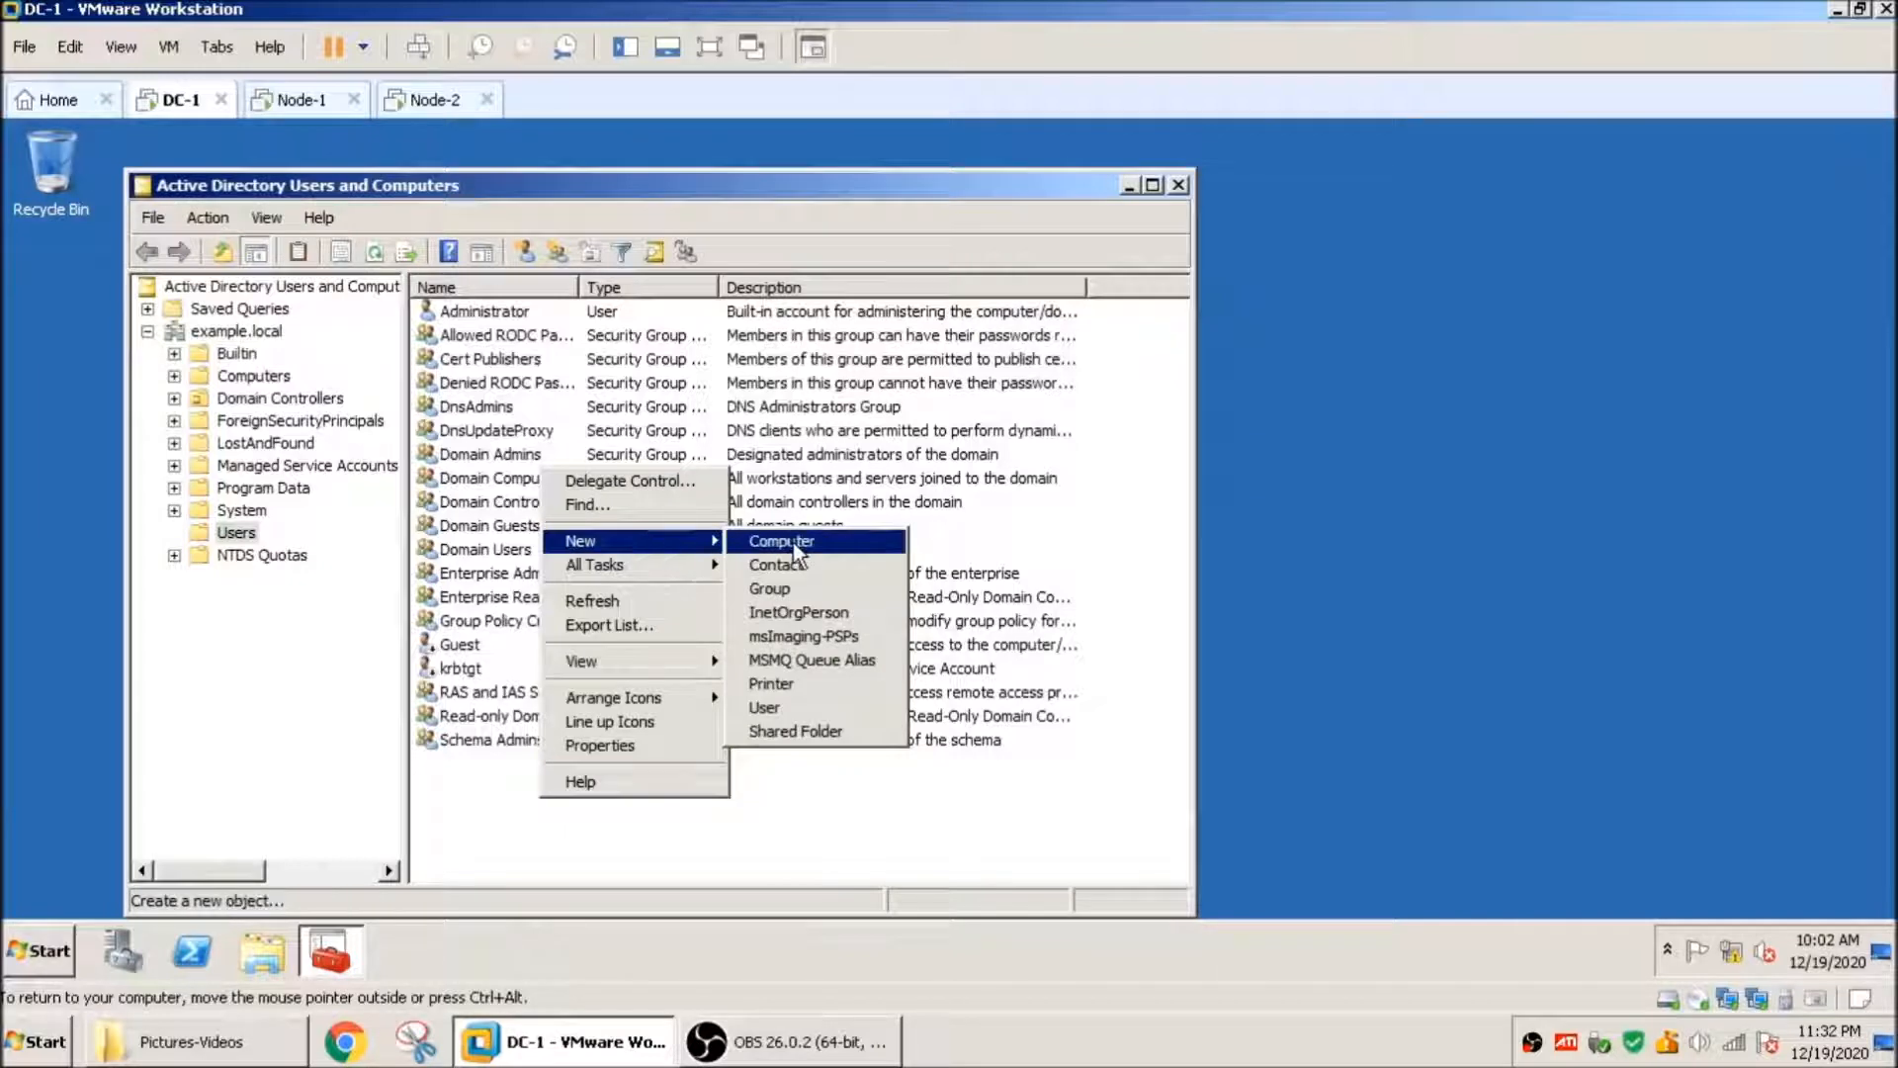
click(817, 710)
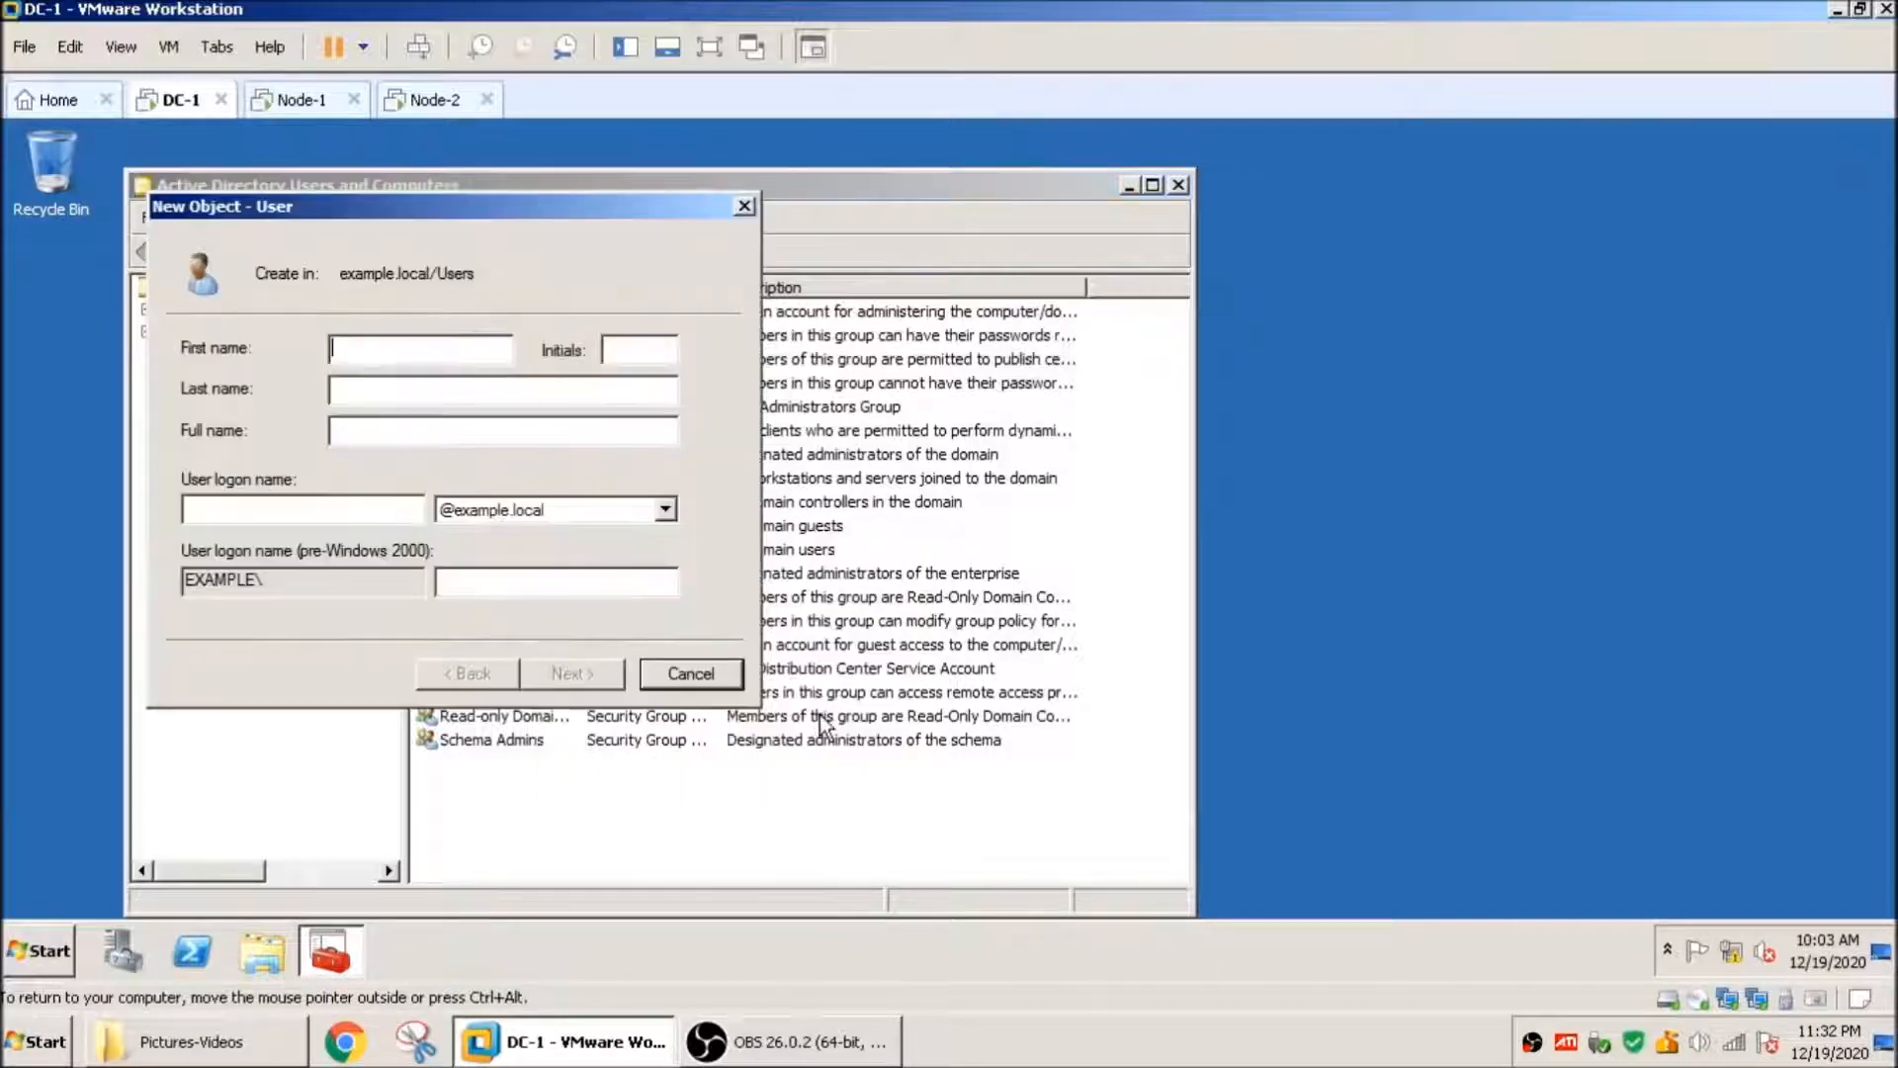
text(Clu-adm)
key(ctrl+a)
key(ctrl+c)
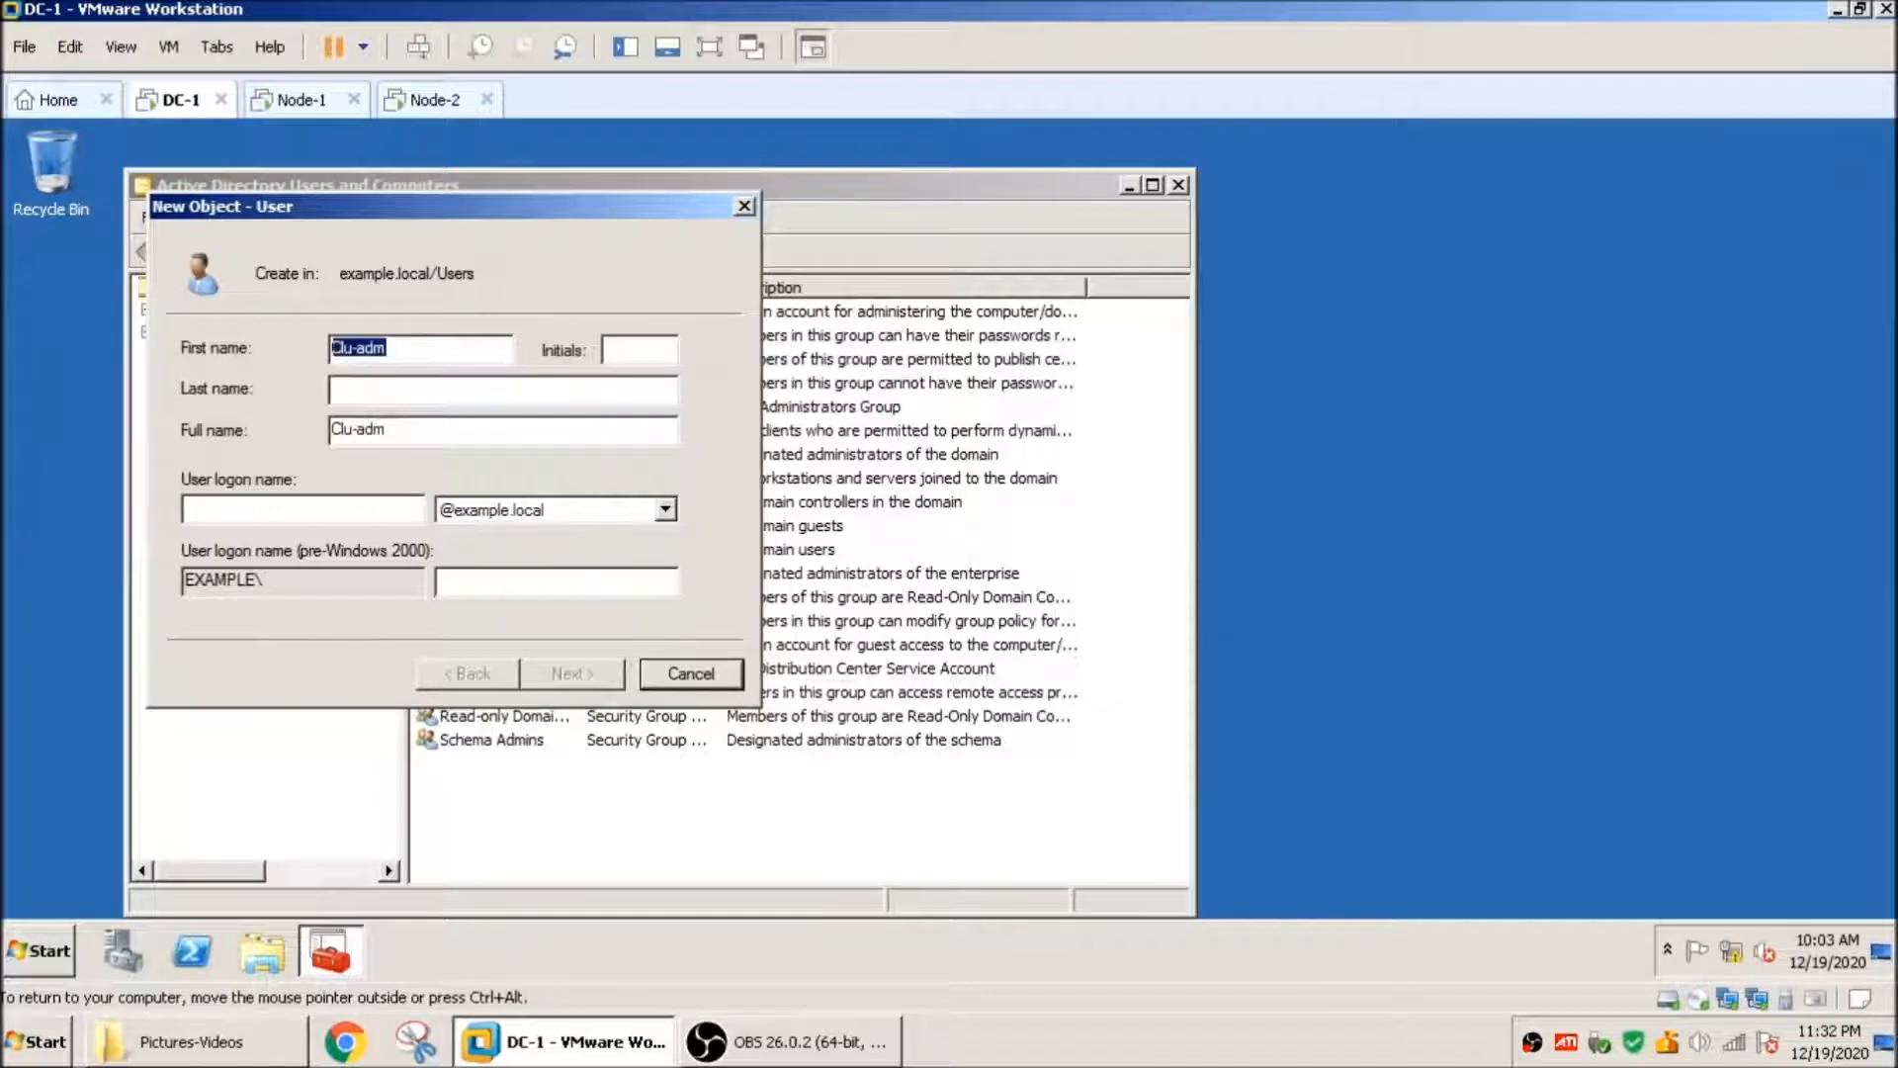
click(310, 503)
key(ctrl+v)
click(590, 680)
Step: Enter and confirm the account password, clear the requirement to change it at next logon, and finish creating the user
text(•••••••••)
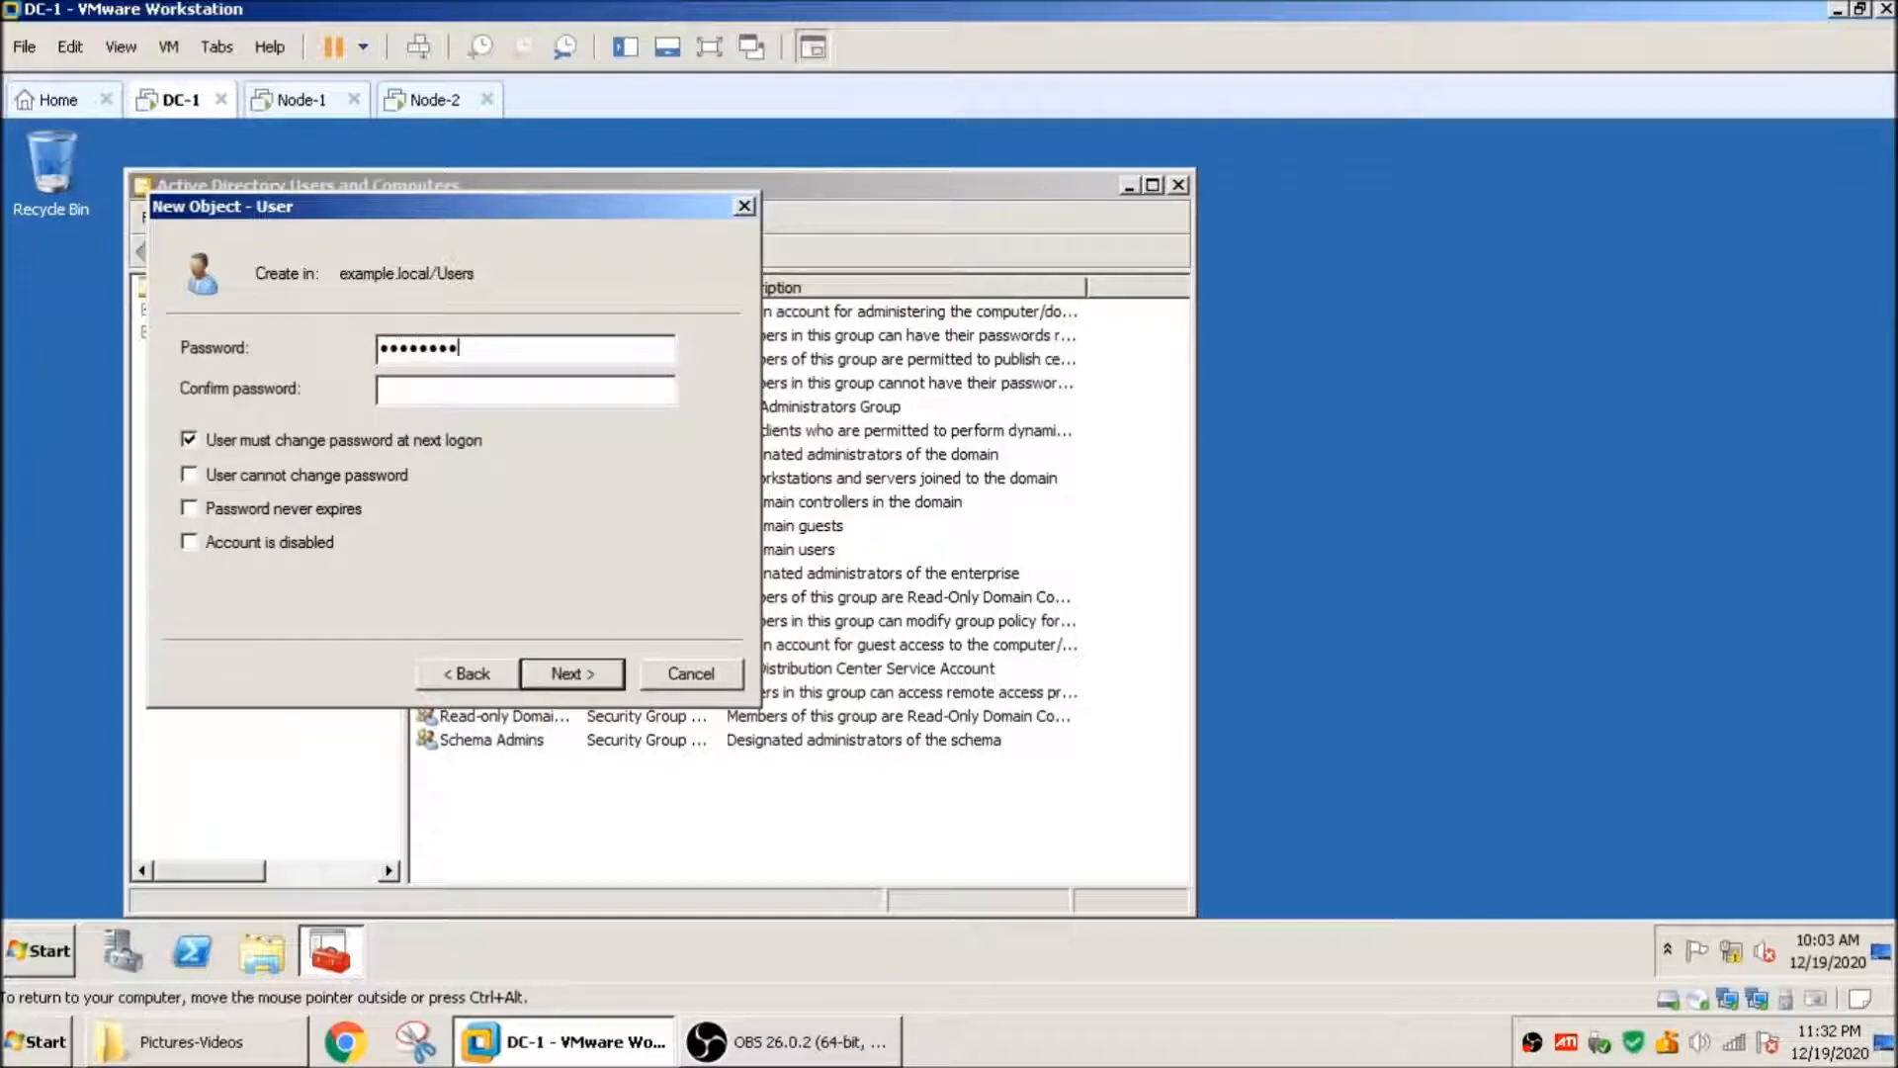
text(•••••••••••)
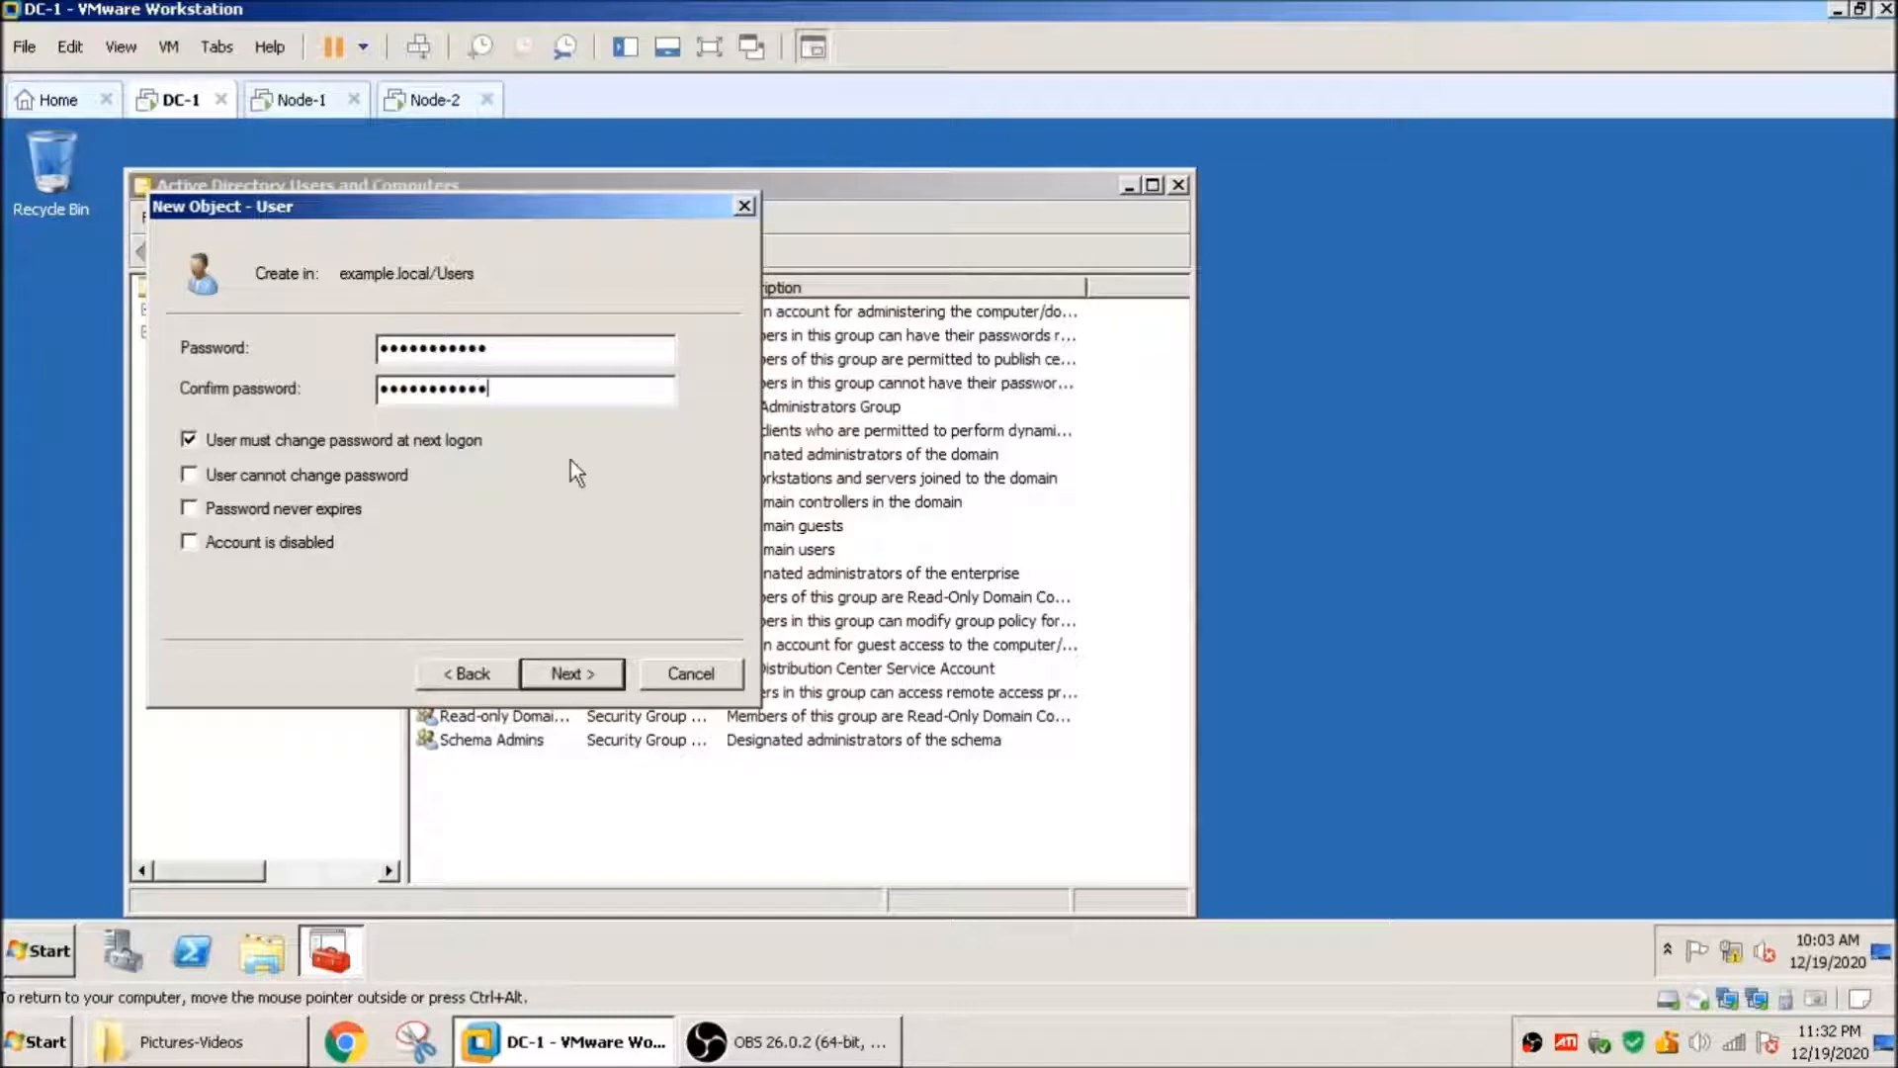
click(261, 441)
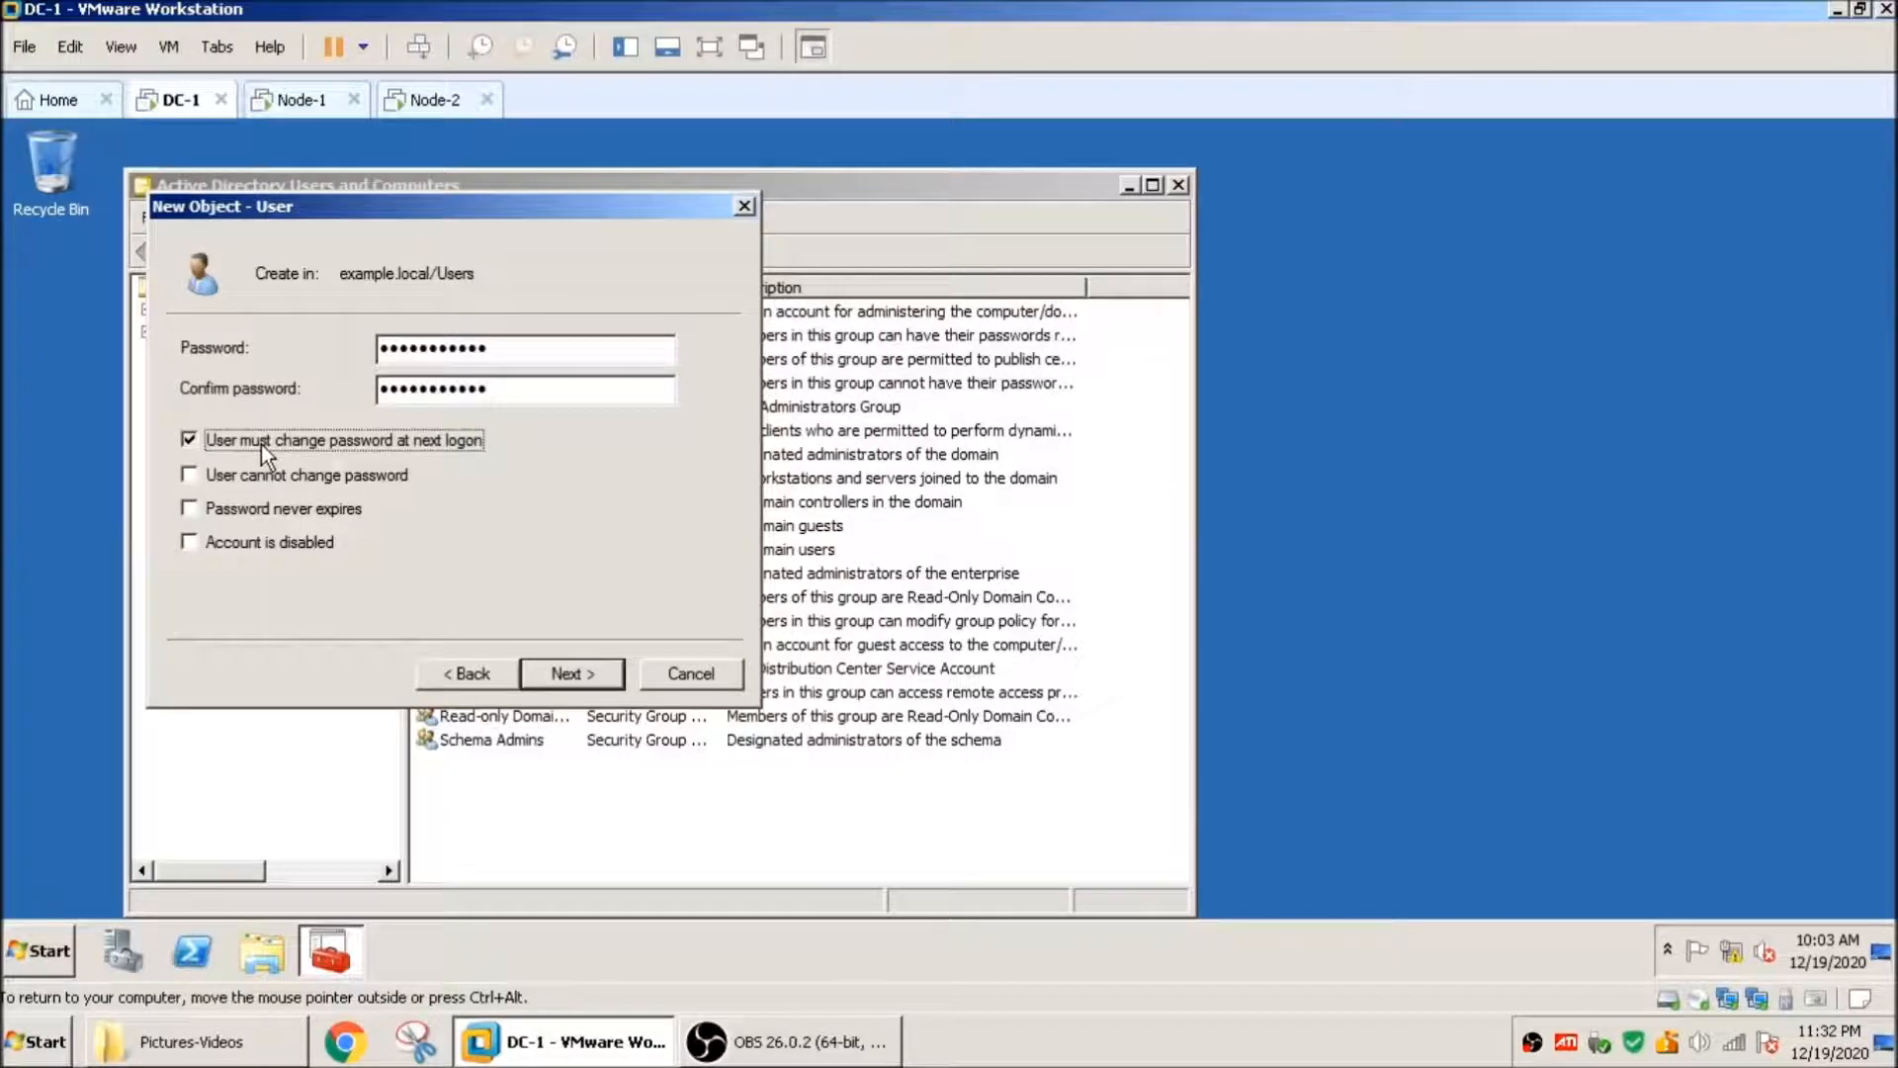
click(572, 682)
click(572, 683)
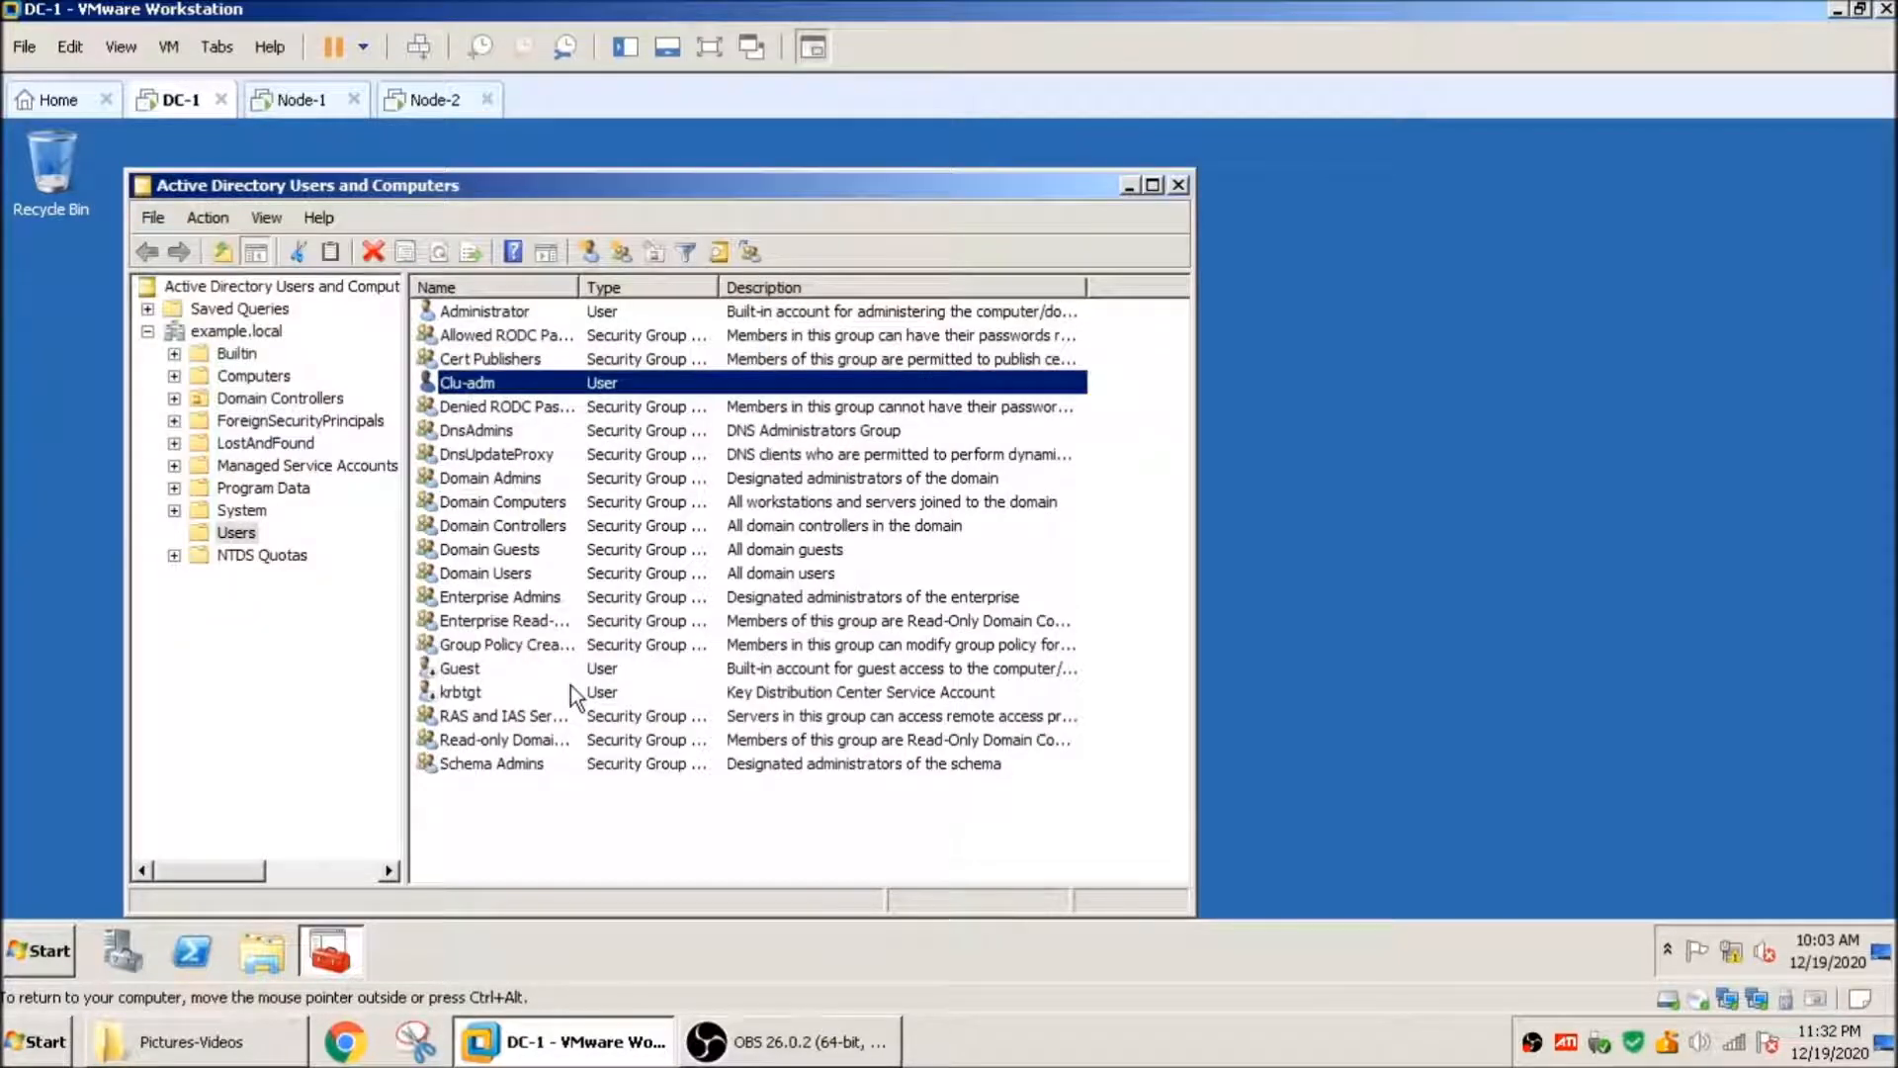
Step: Check the group memberships of the Clu-adm account in its properties and close them without changes
double_click(440, 385)
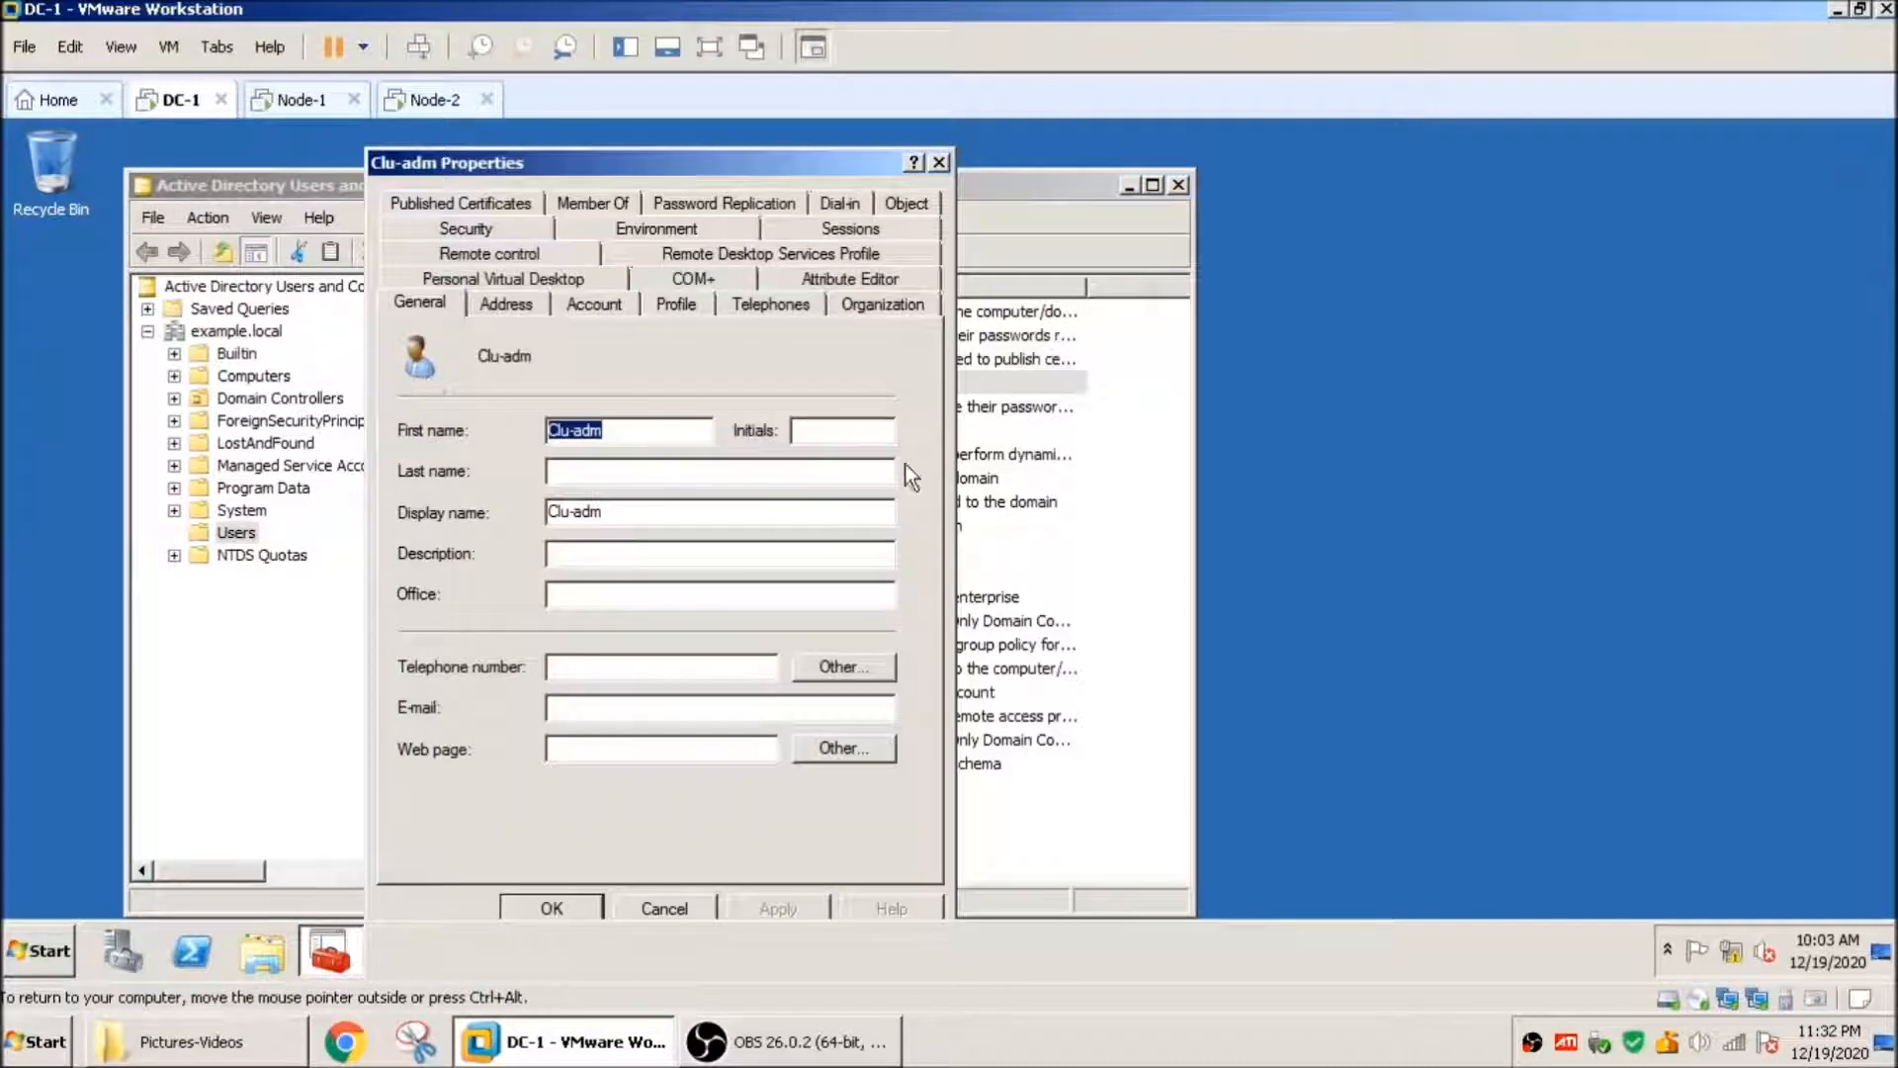
click(605, 204)
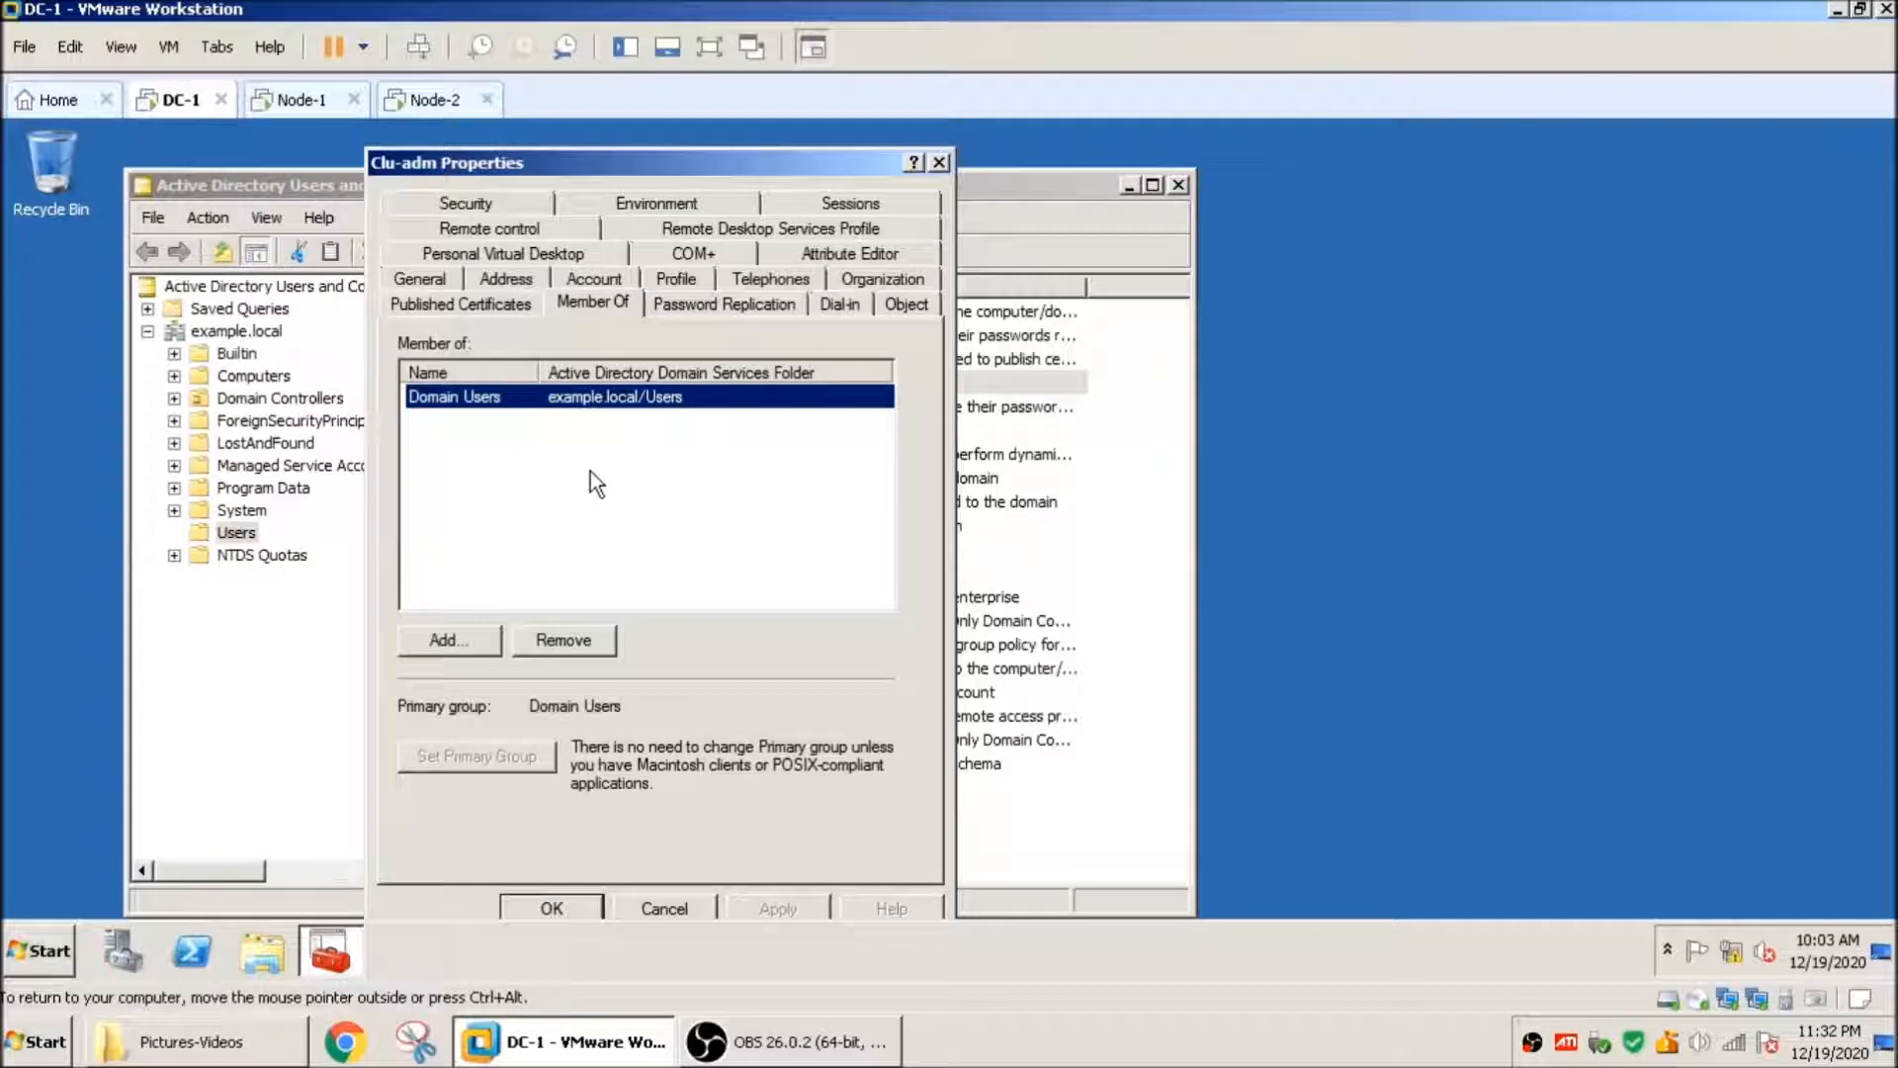
click(663, 908)
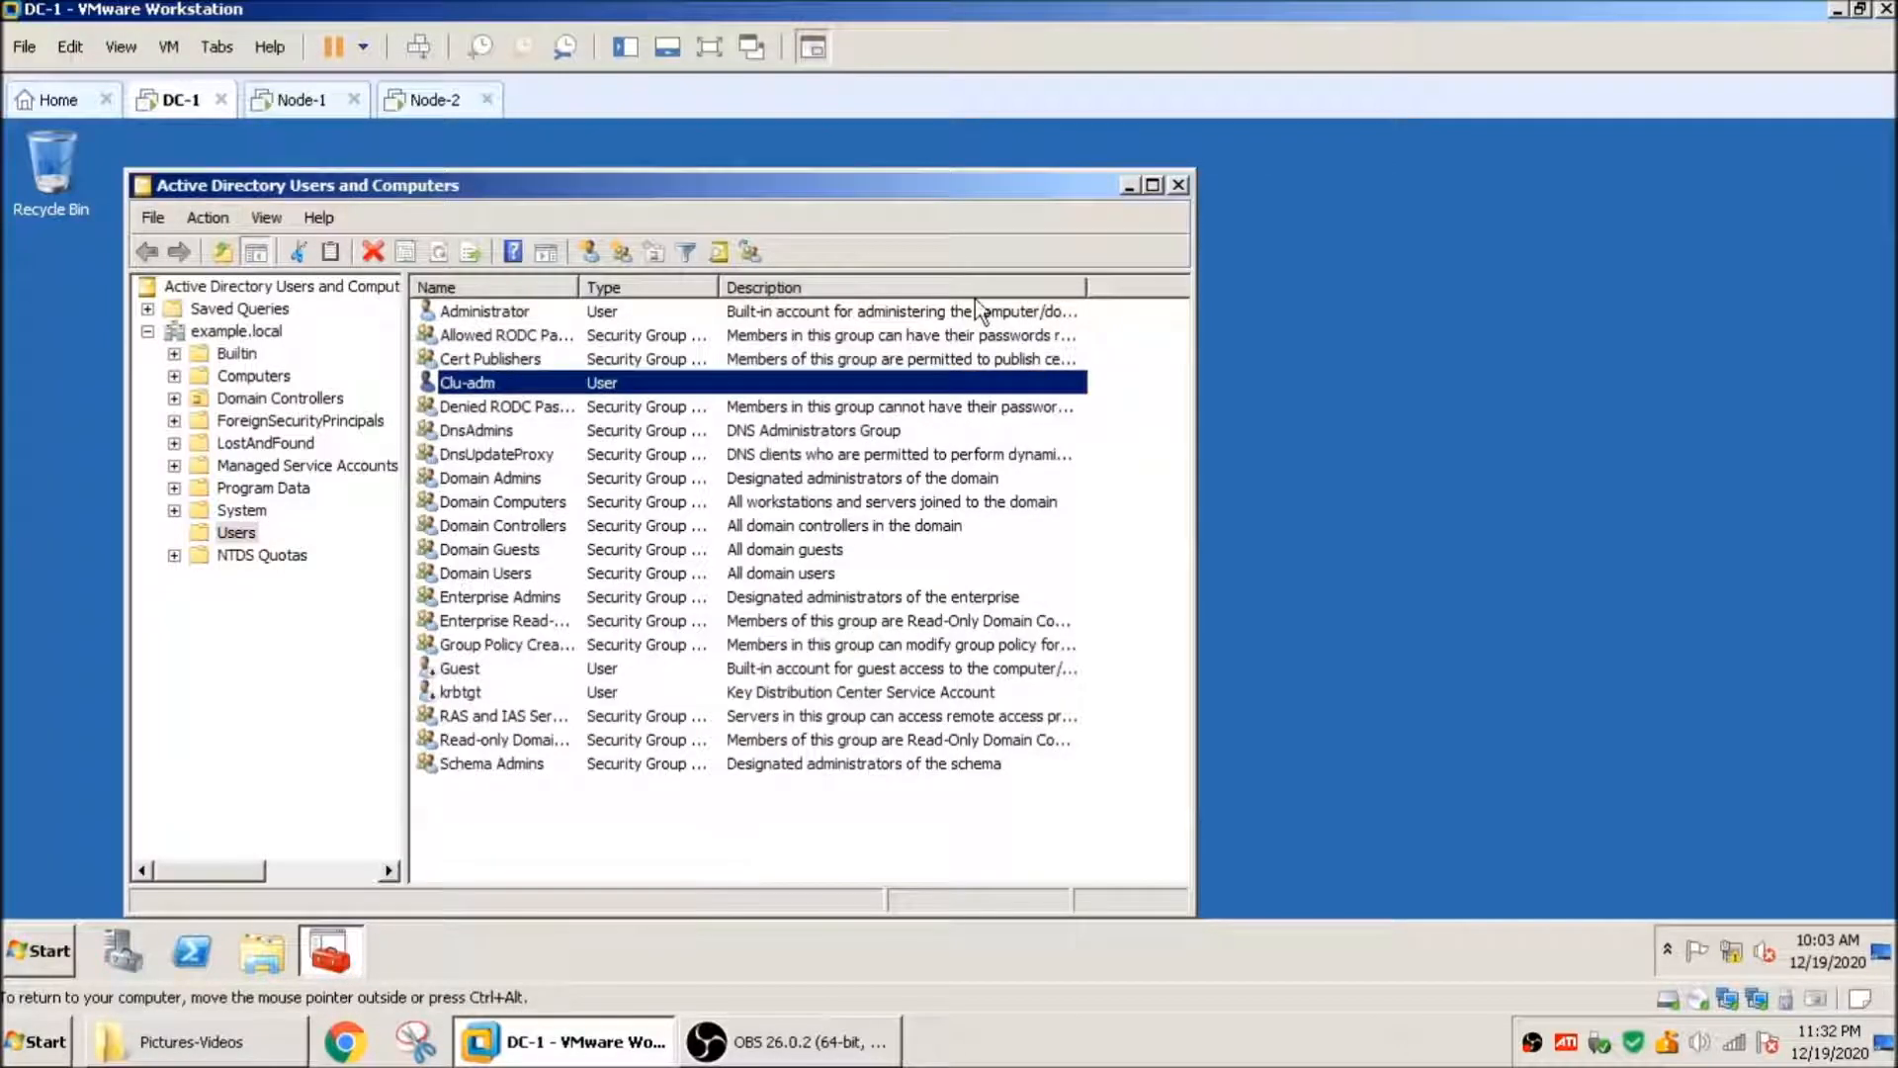
Step: On Node-1, close Network Connections and open Computer Management by running compmgmt.msc
click(295, 109)
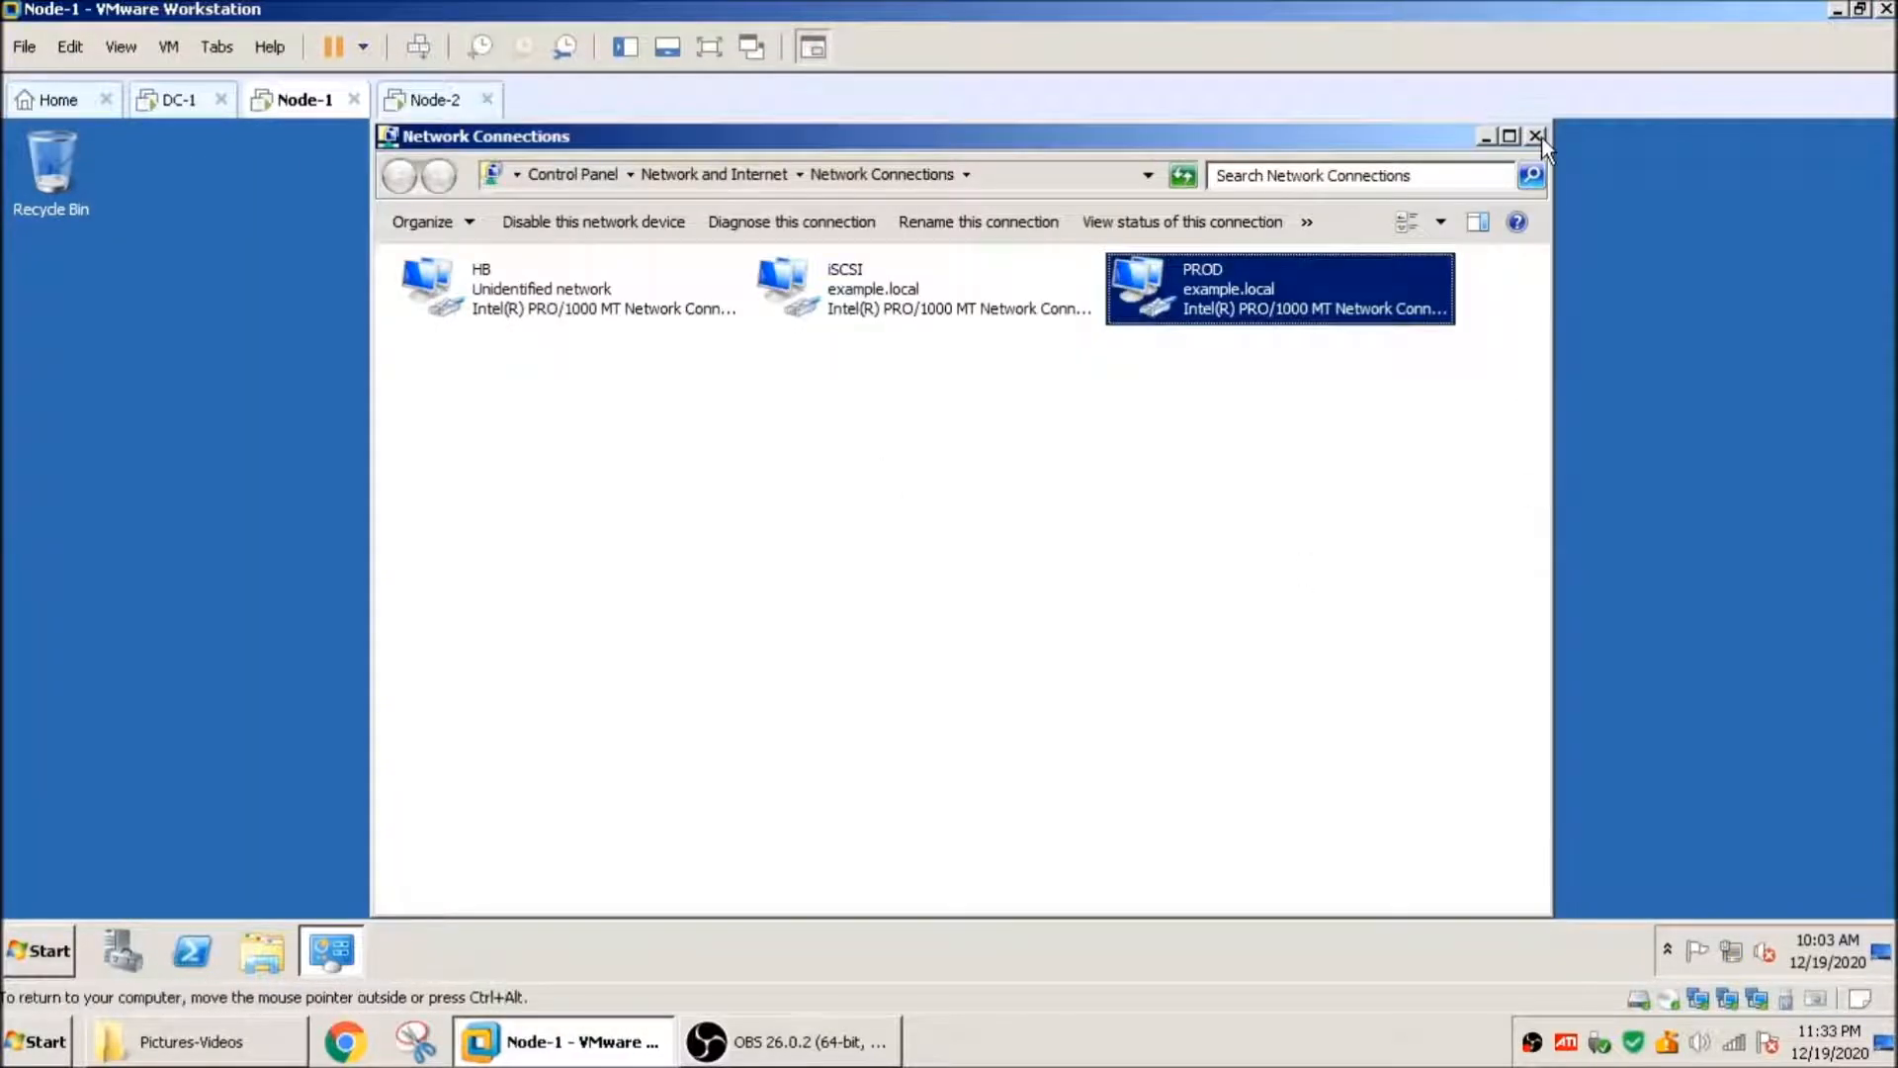
click(1536, 138)
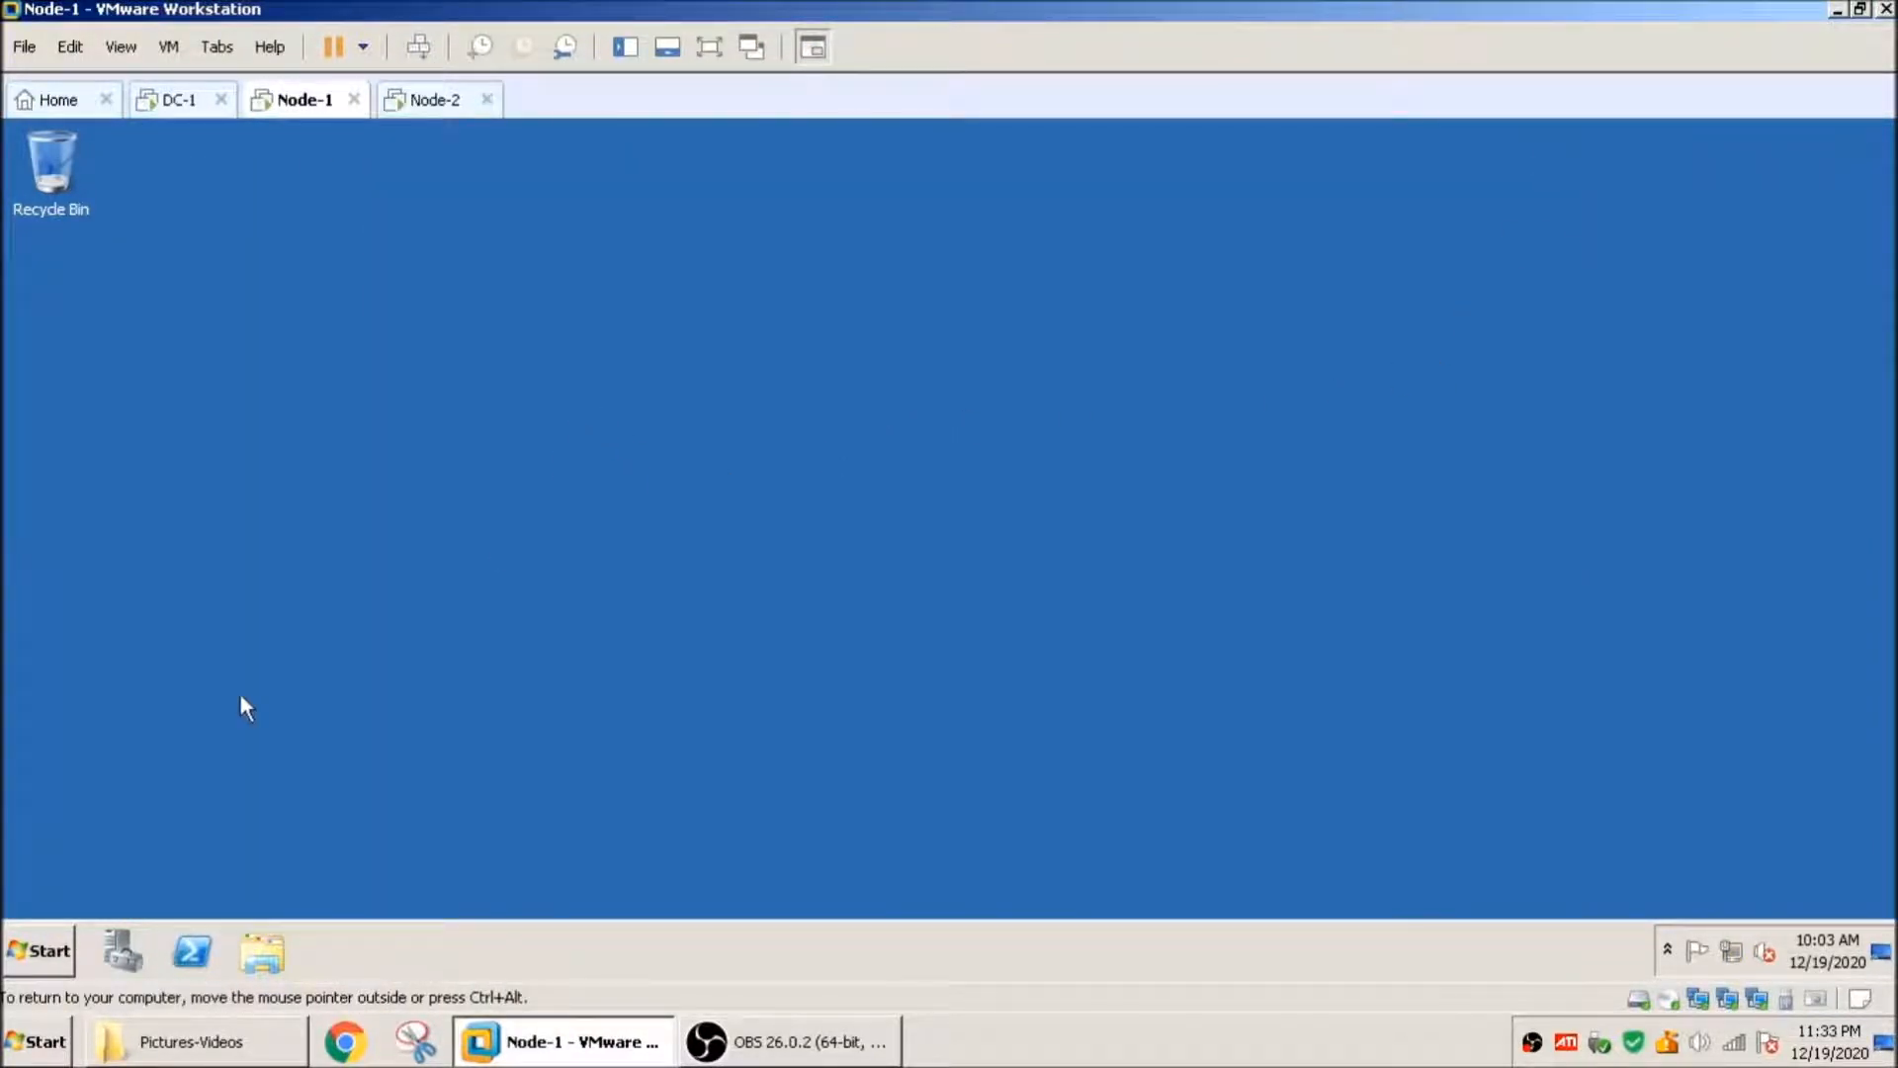
click(56, 955)
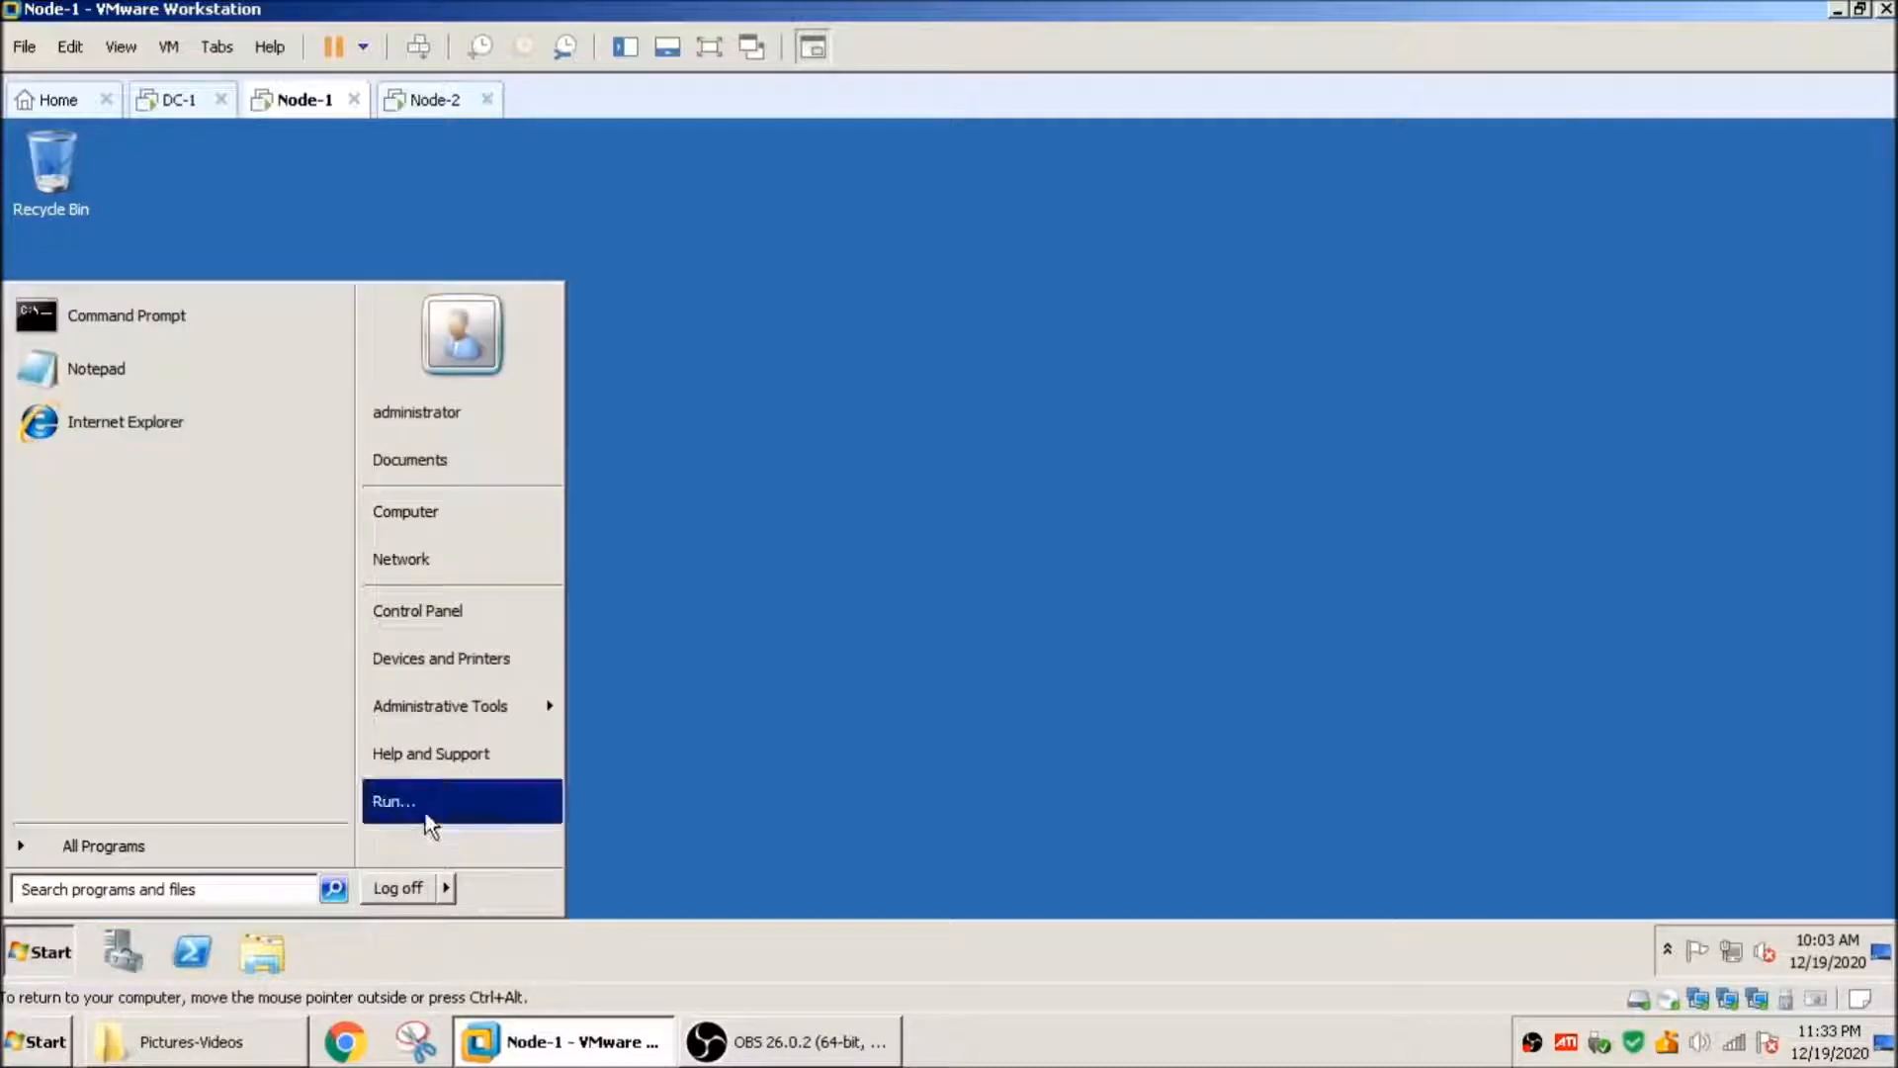
click(425, 812)
key(Down)
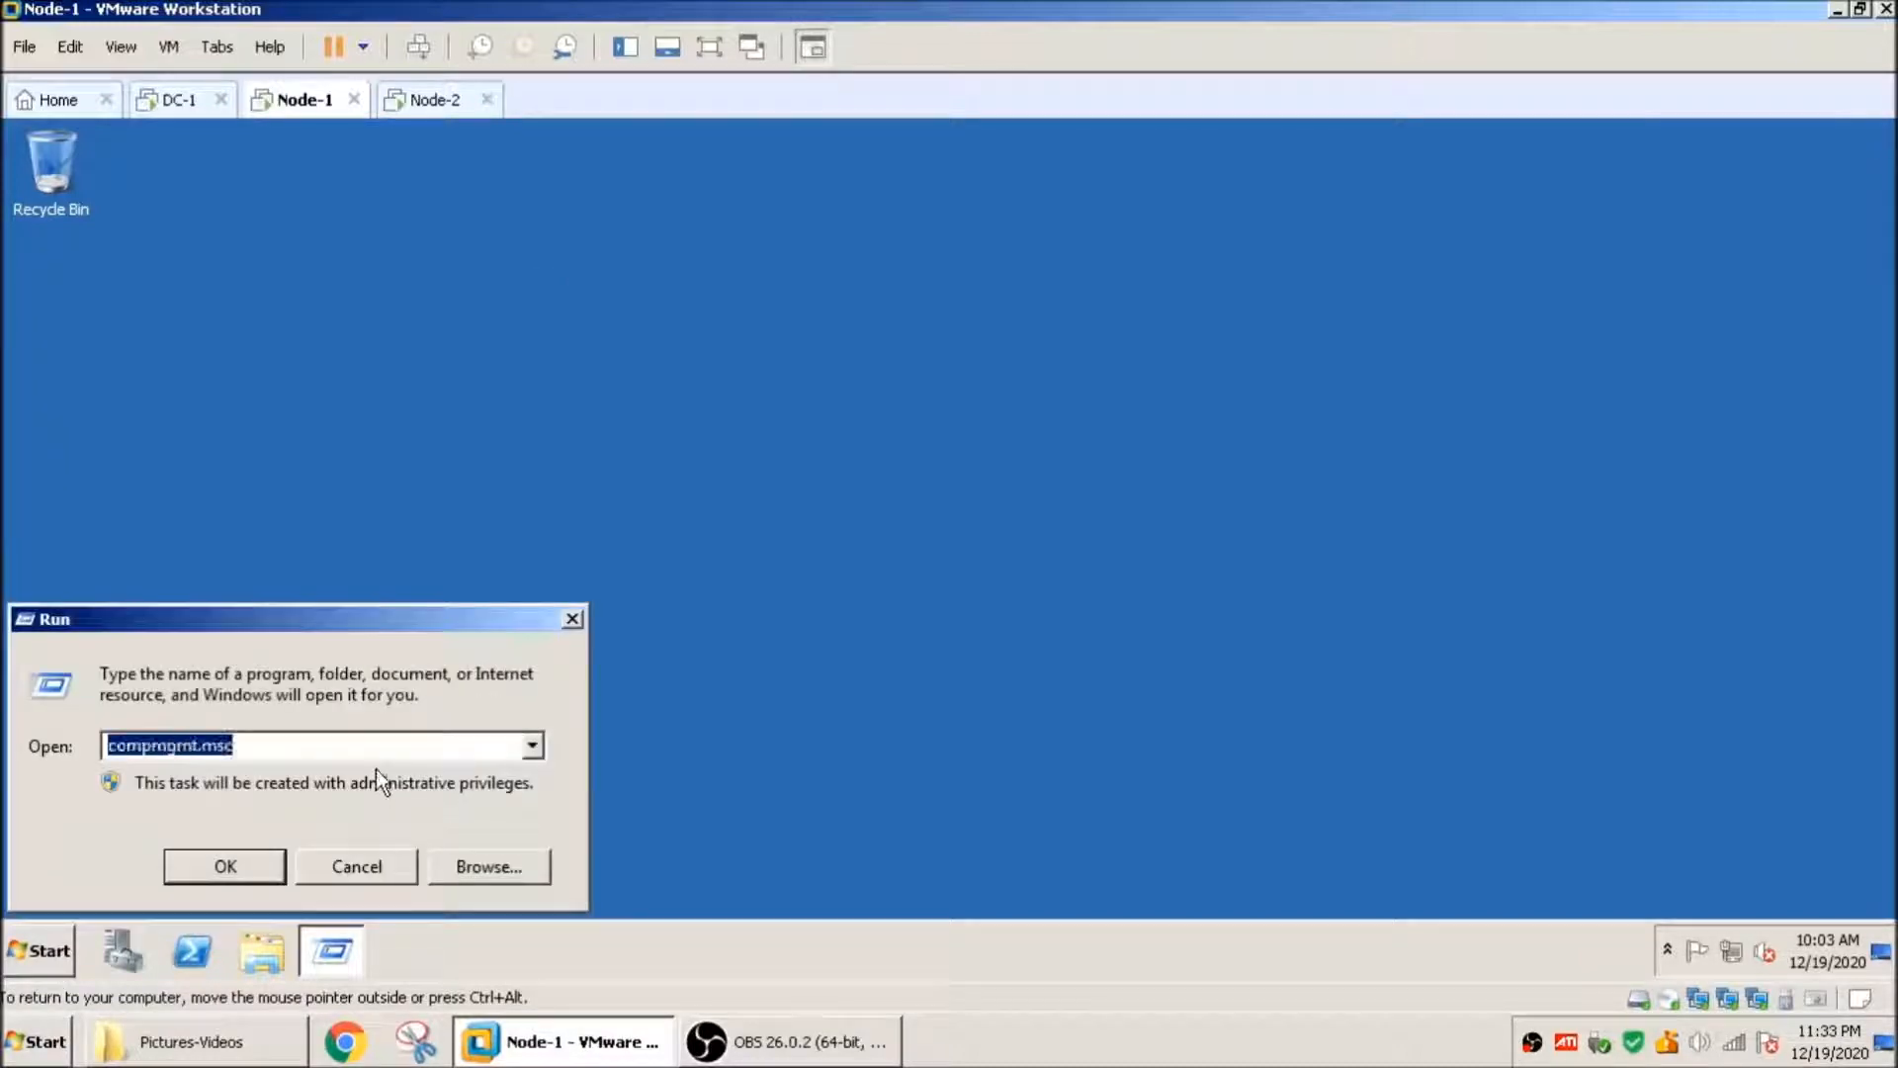
click(228, 864)
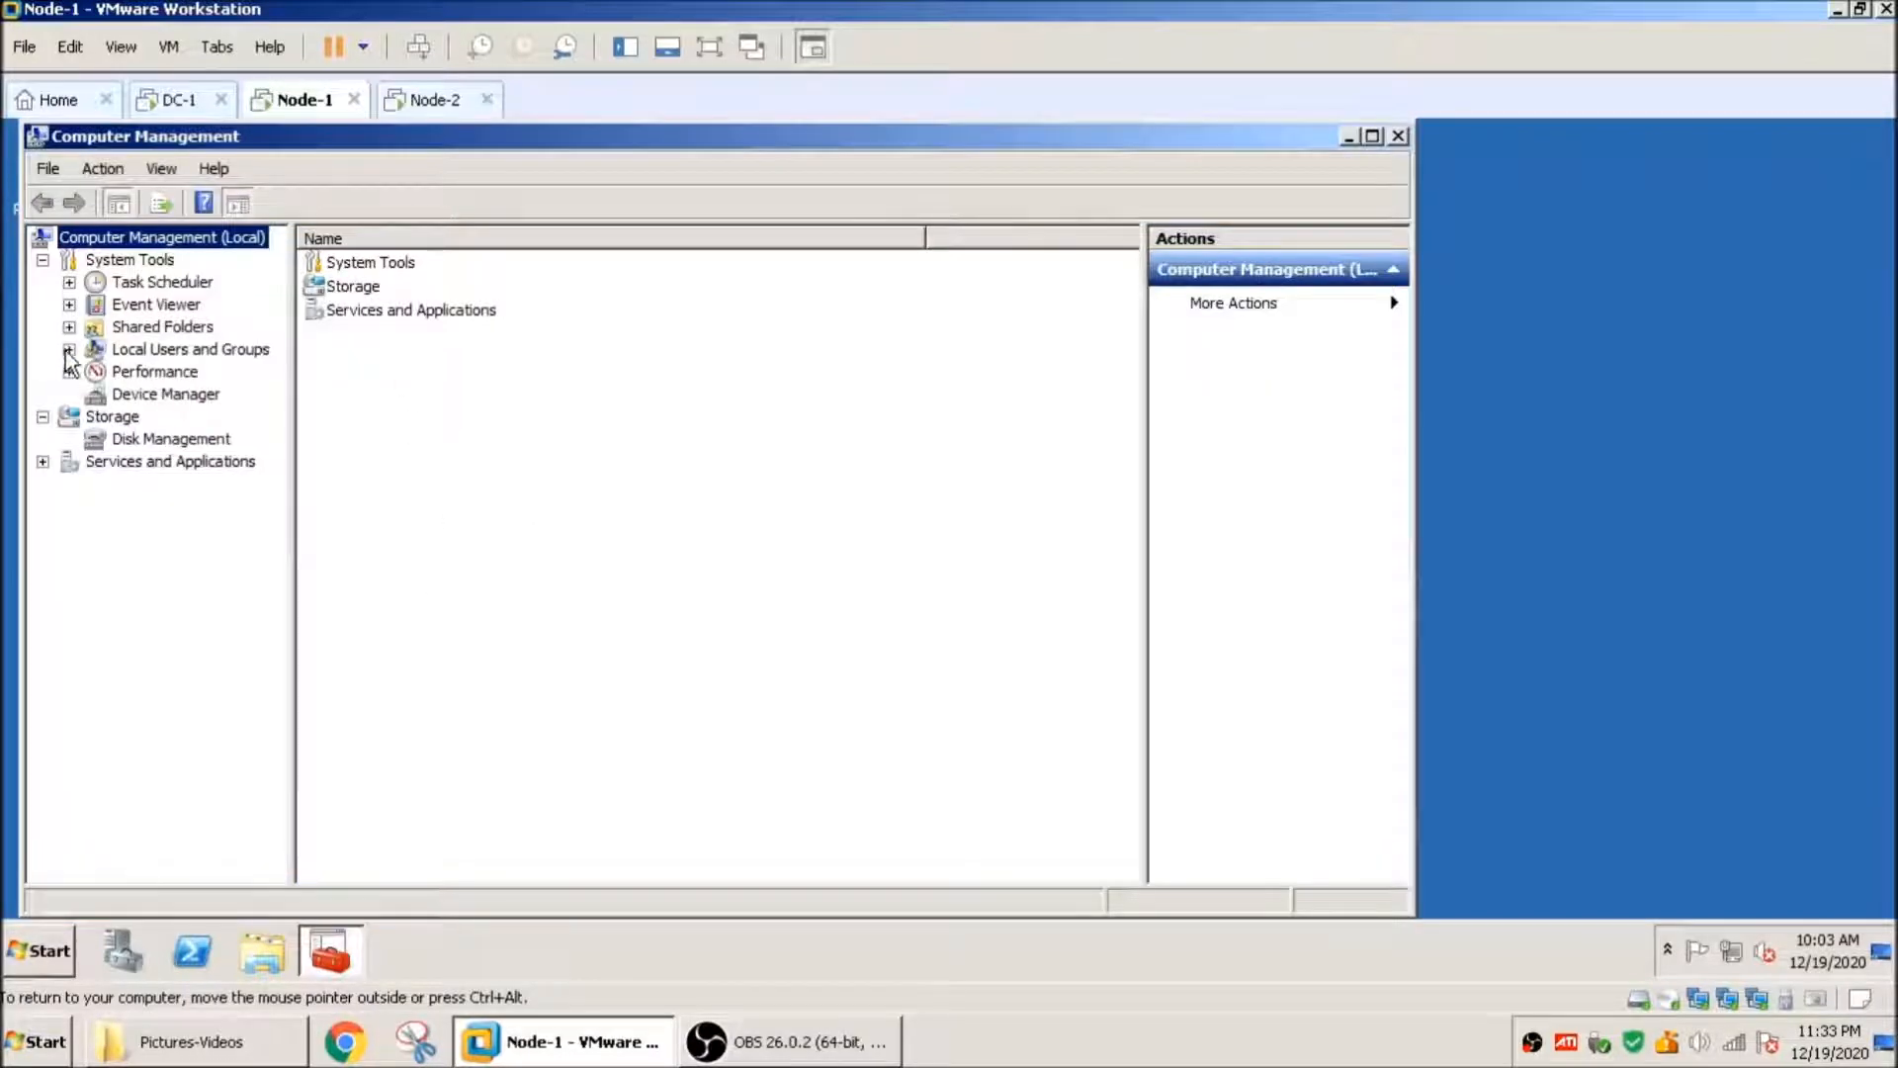
Step: Add the domain account clu-adm to Node-1's local Administrators group and save the membership
click(69, 349)
click(164, 395)
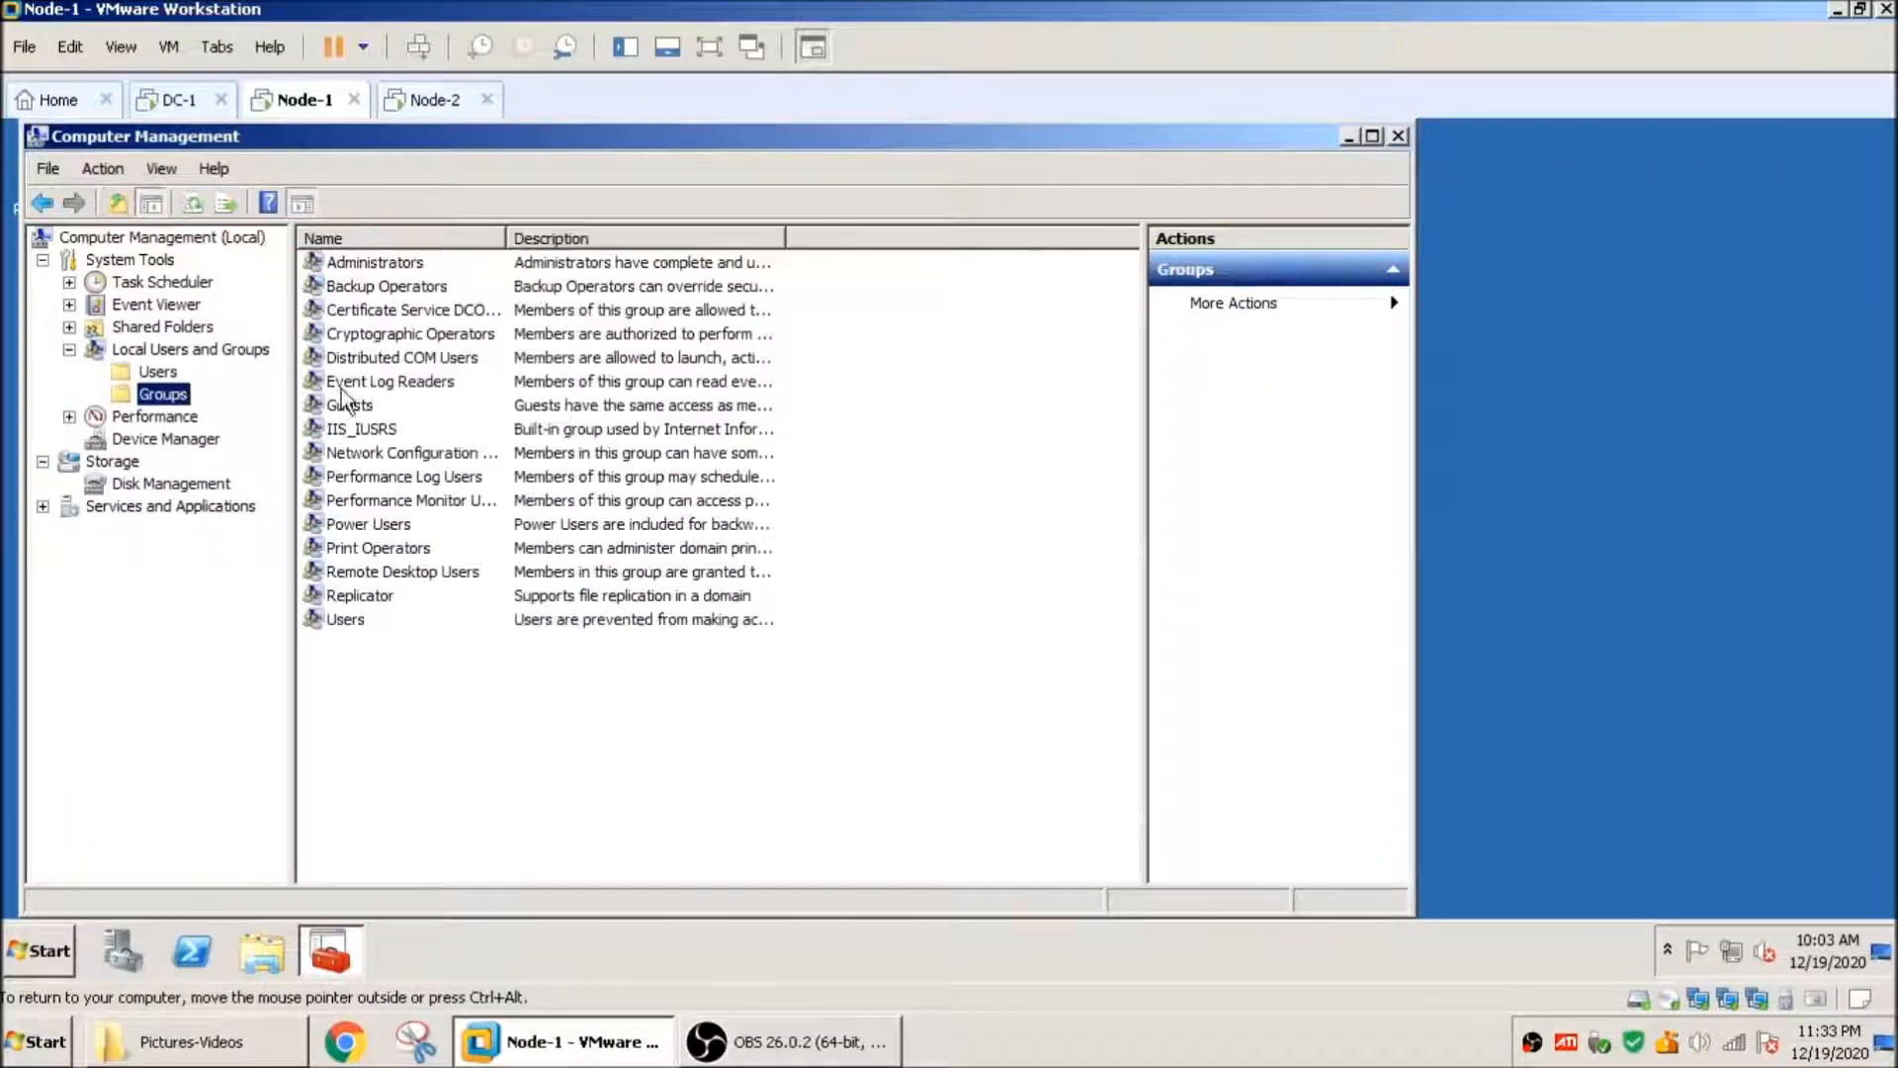
click(394, 267)
double_click(393, 267)
click(520, 740)
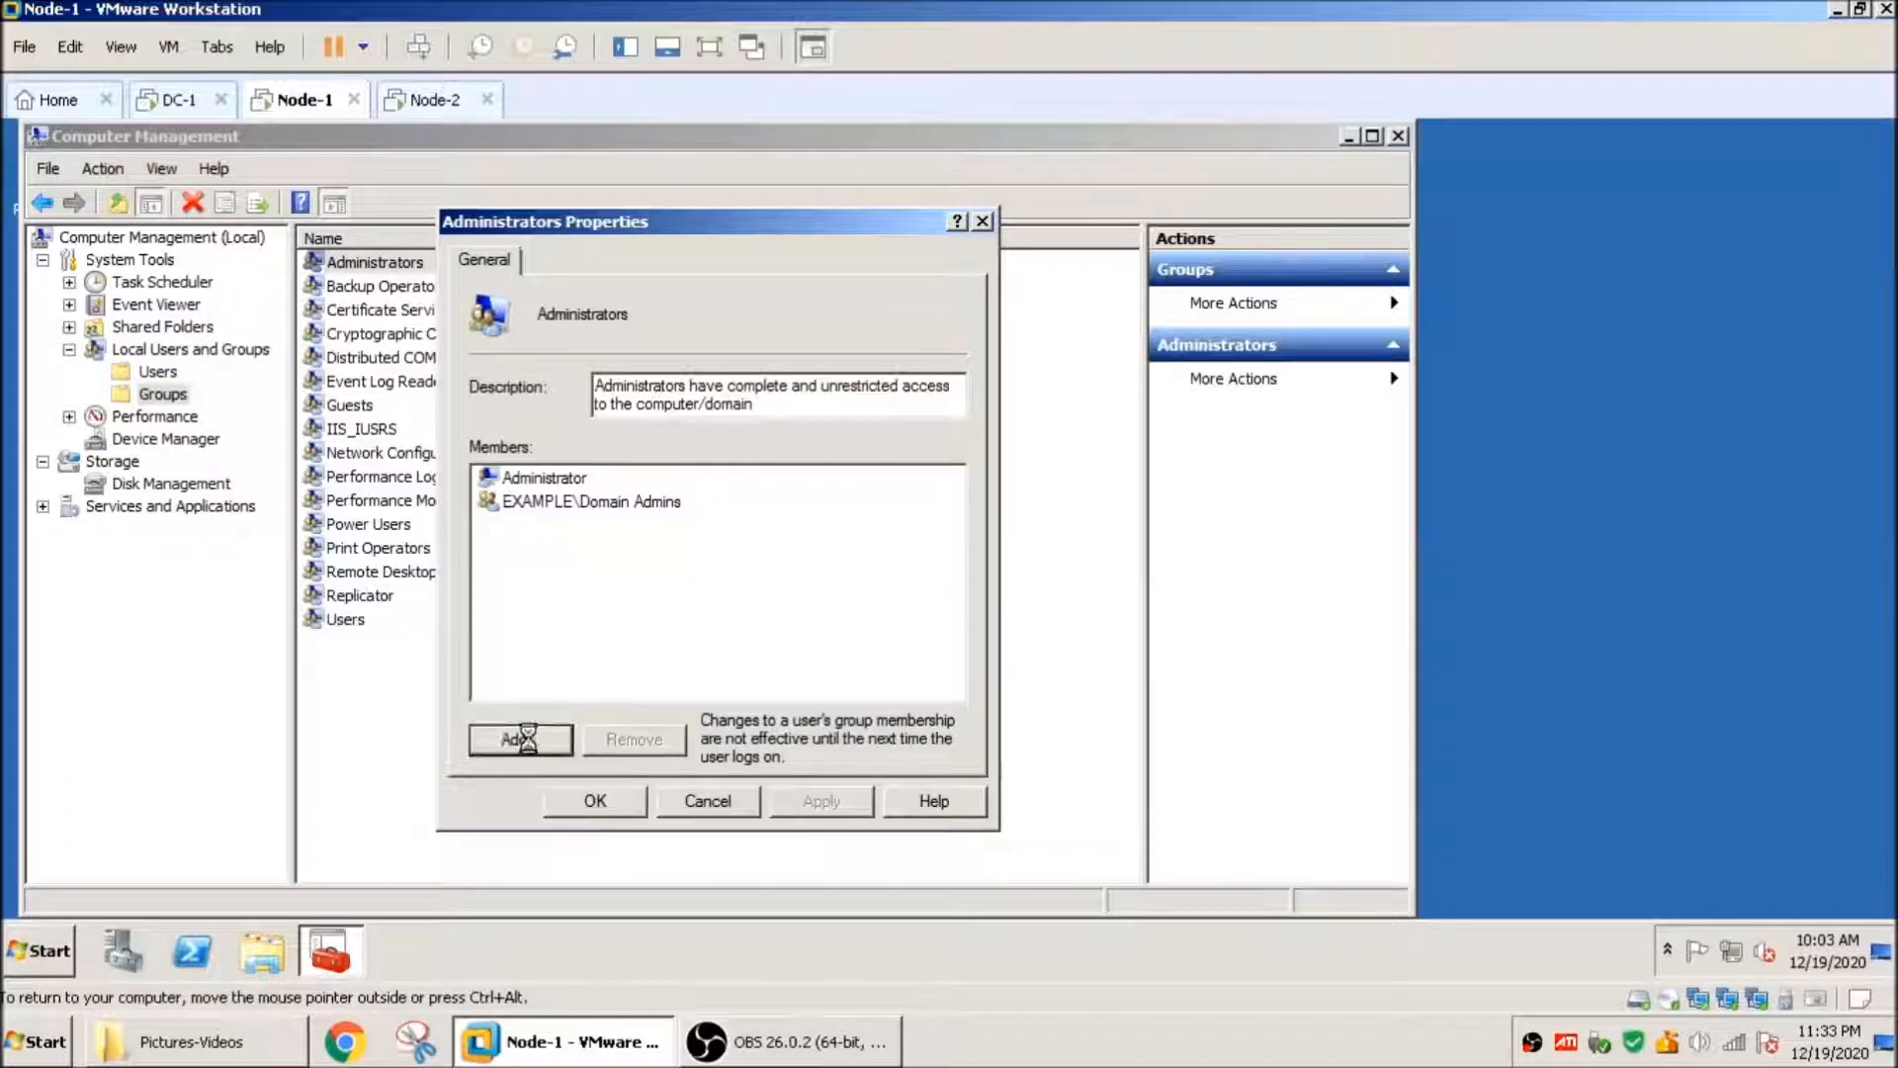
text(clu-adm)
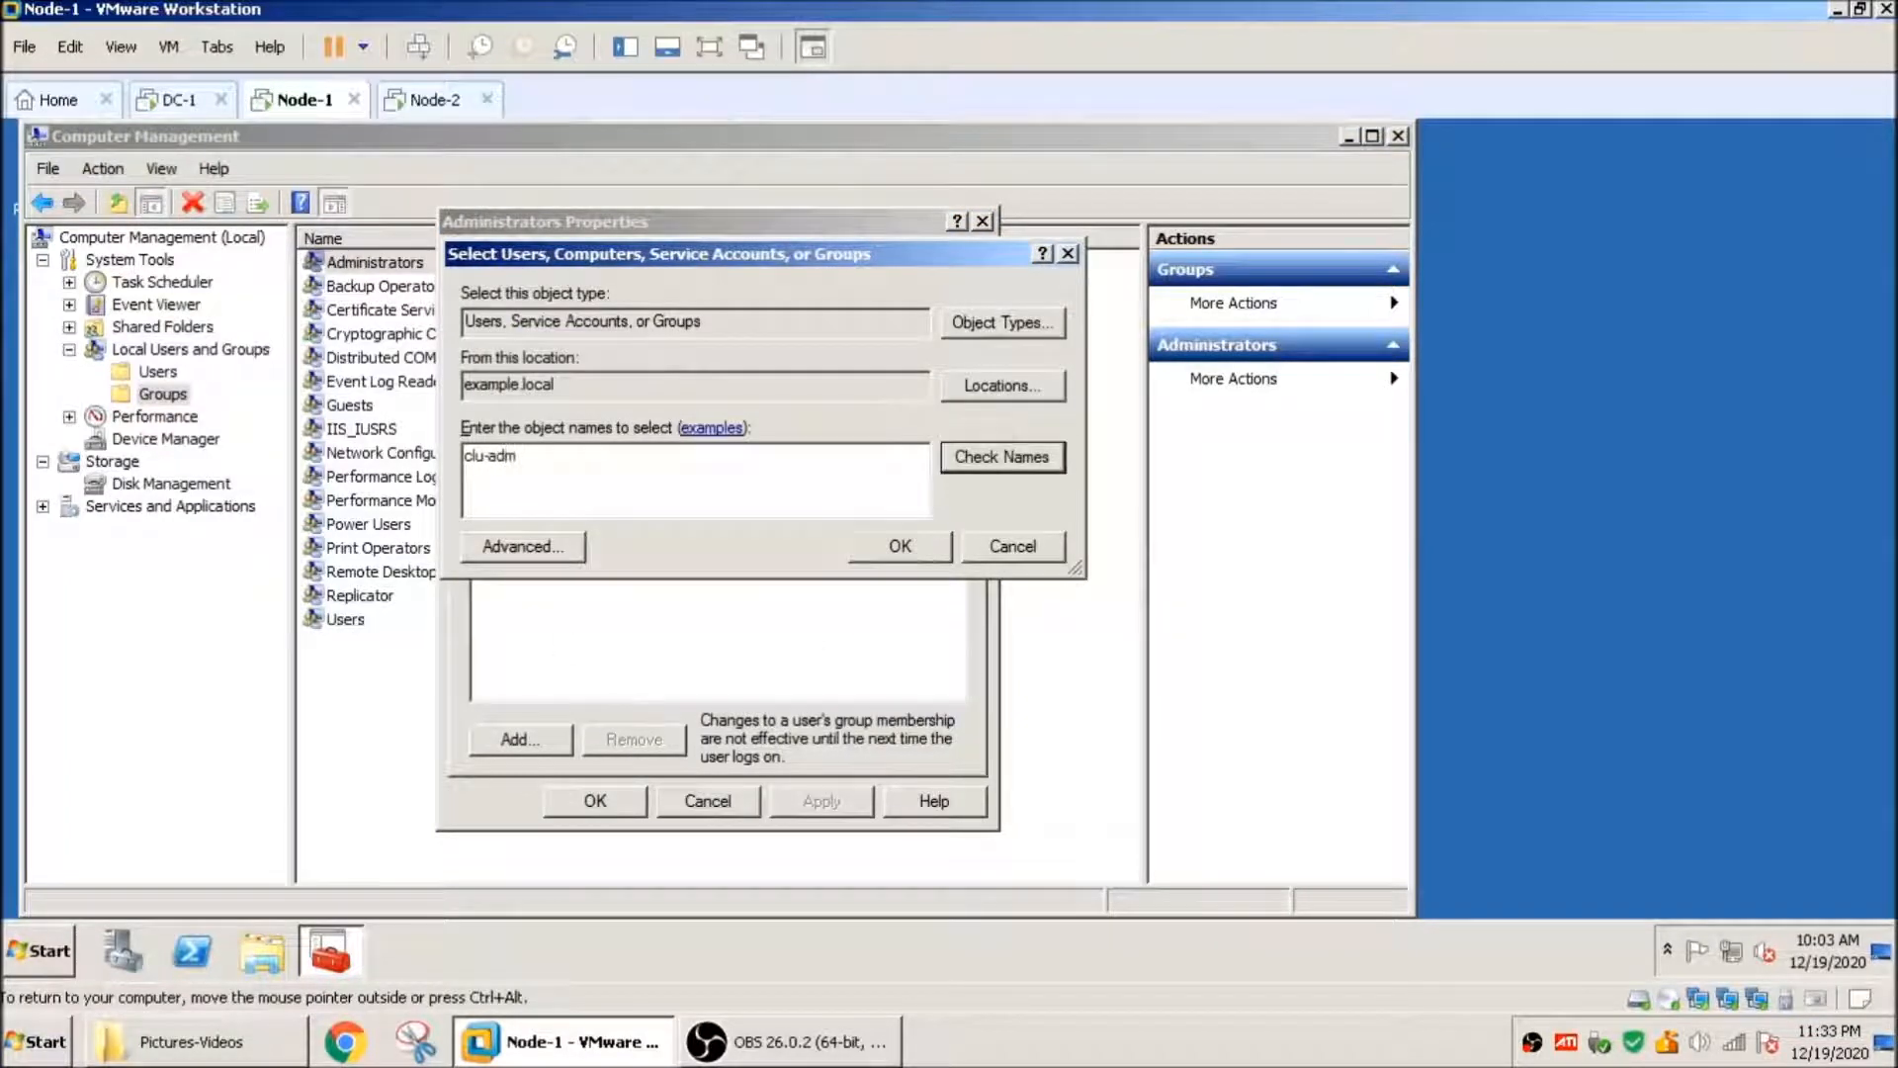
key(alt+k)
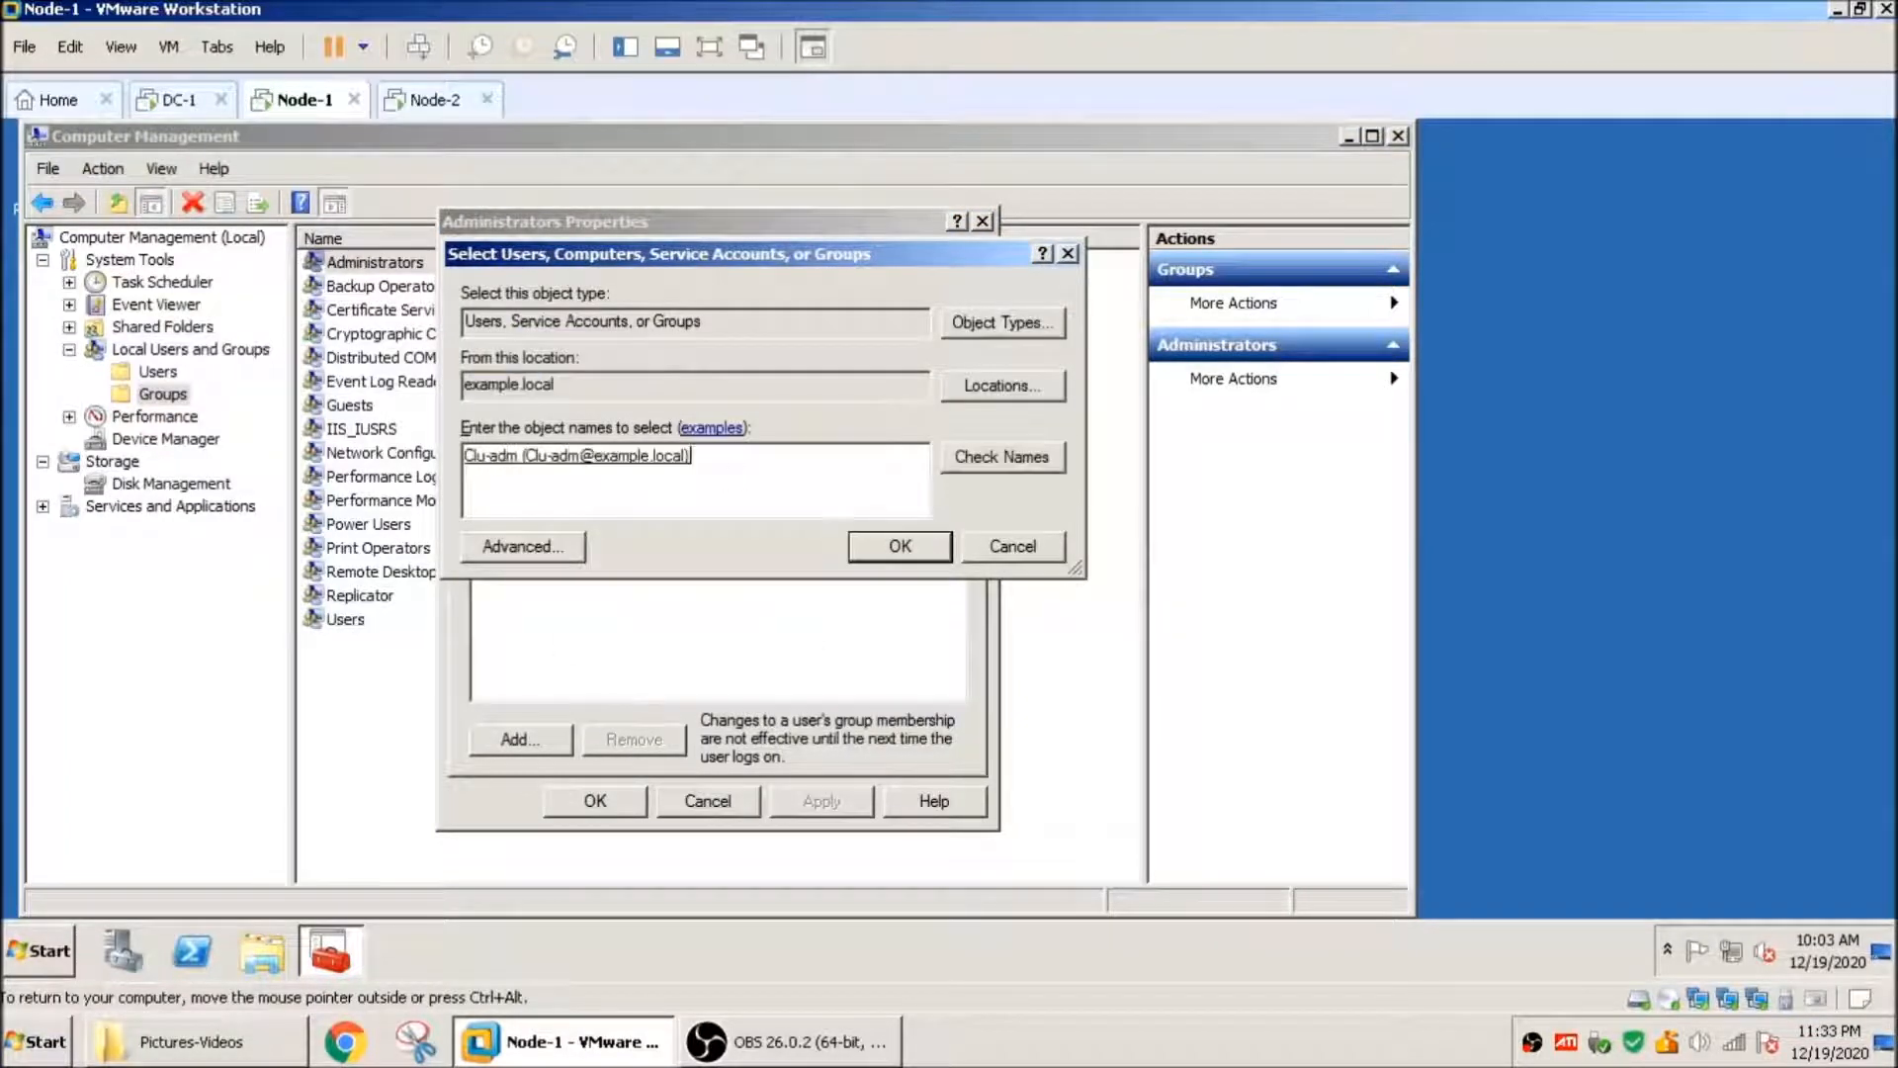
click(859, 549)
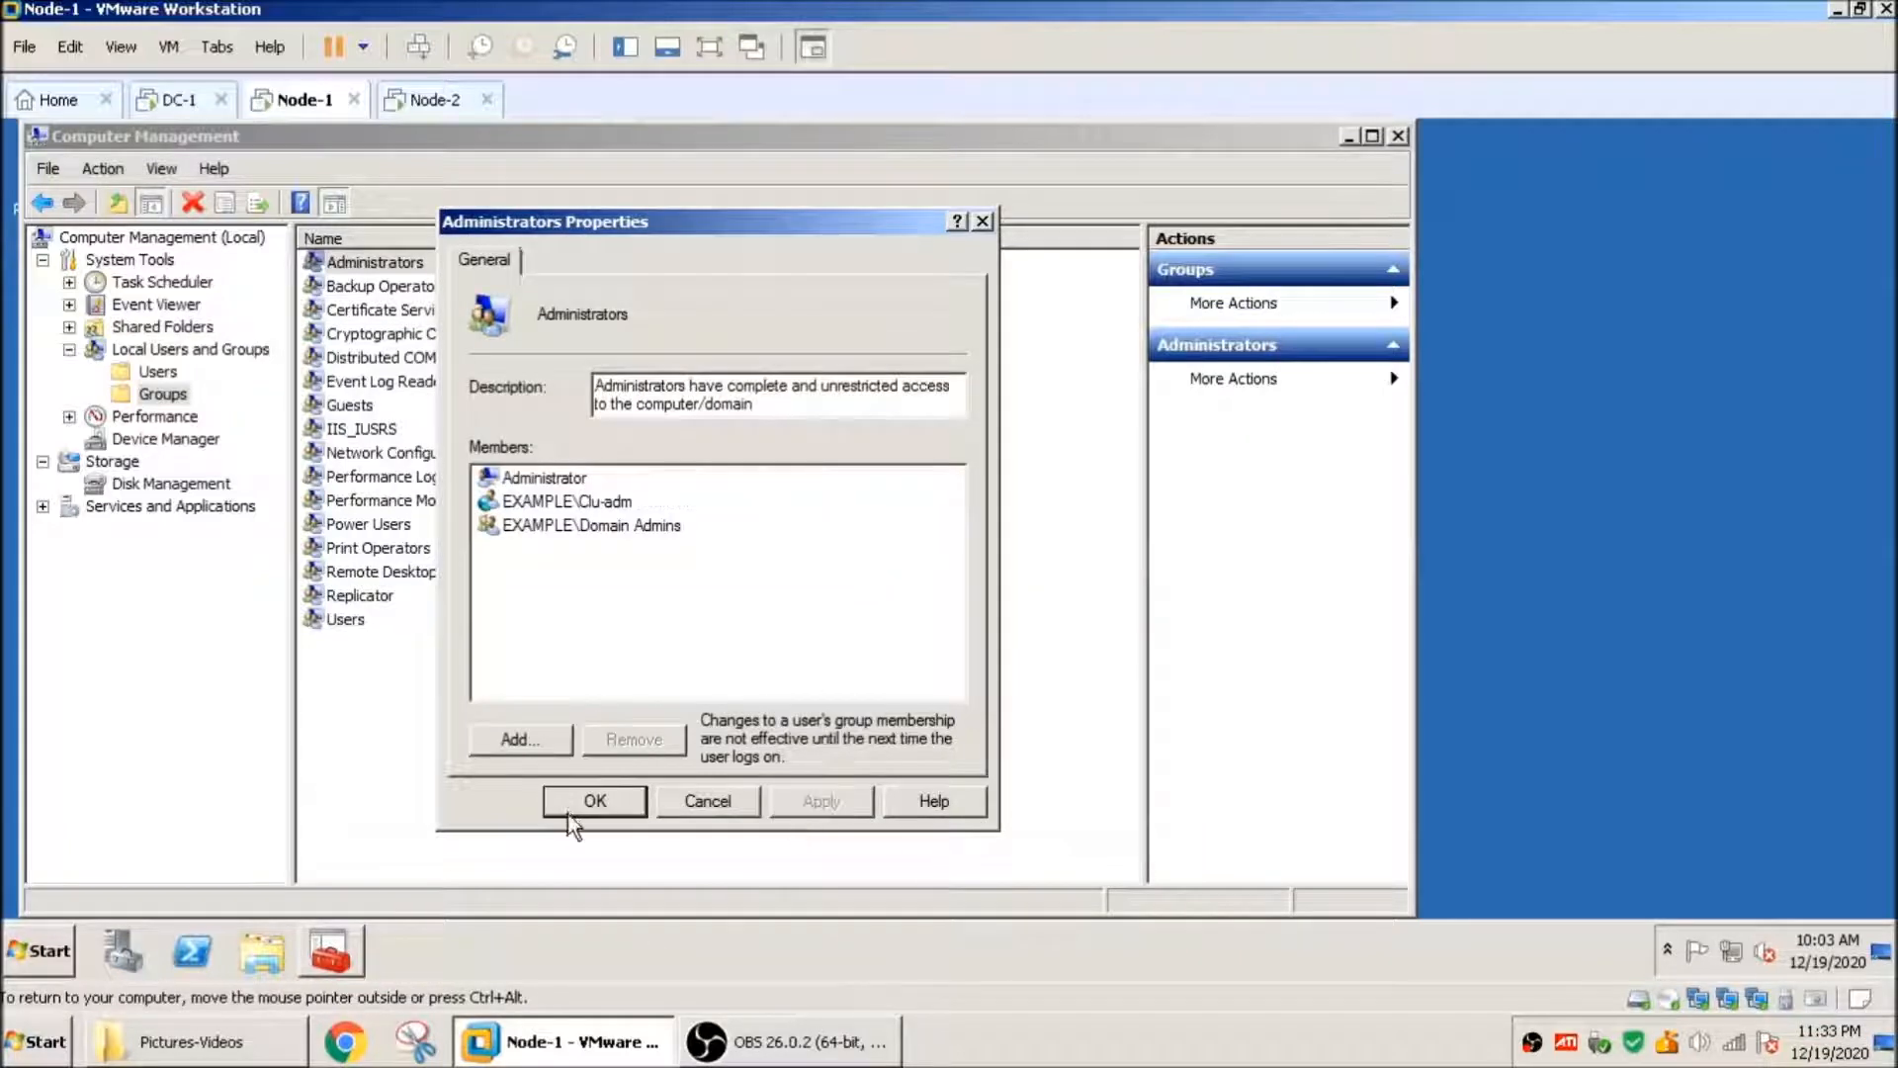
click(595, 800)
Step: On Node-2, open Computer Management by running compmgmt.msc
click(433, 99)
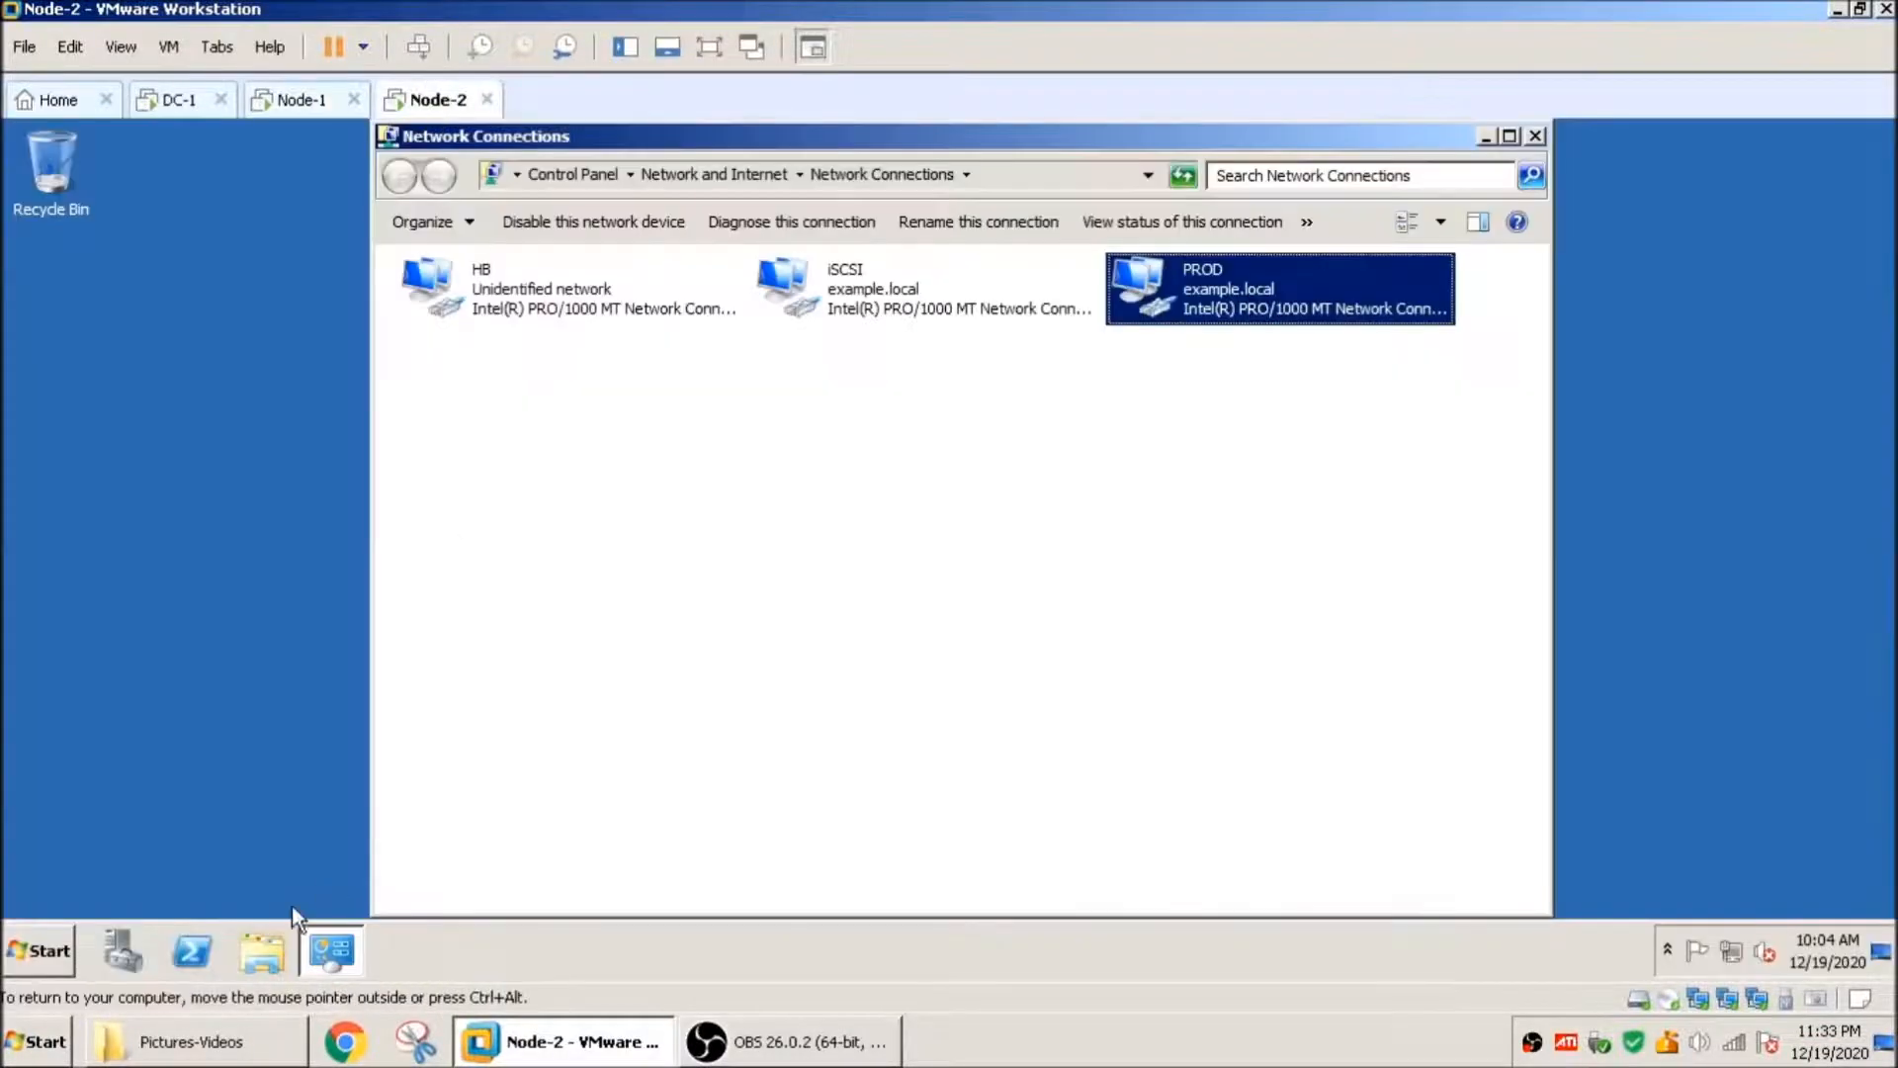
click(55, 935)
click(391, 821)
text(compmgmt.msc)
key(Return)
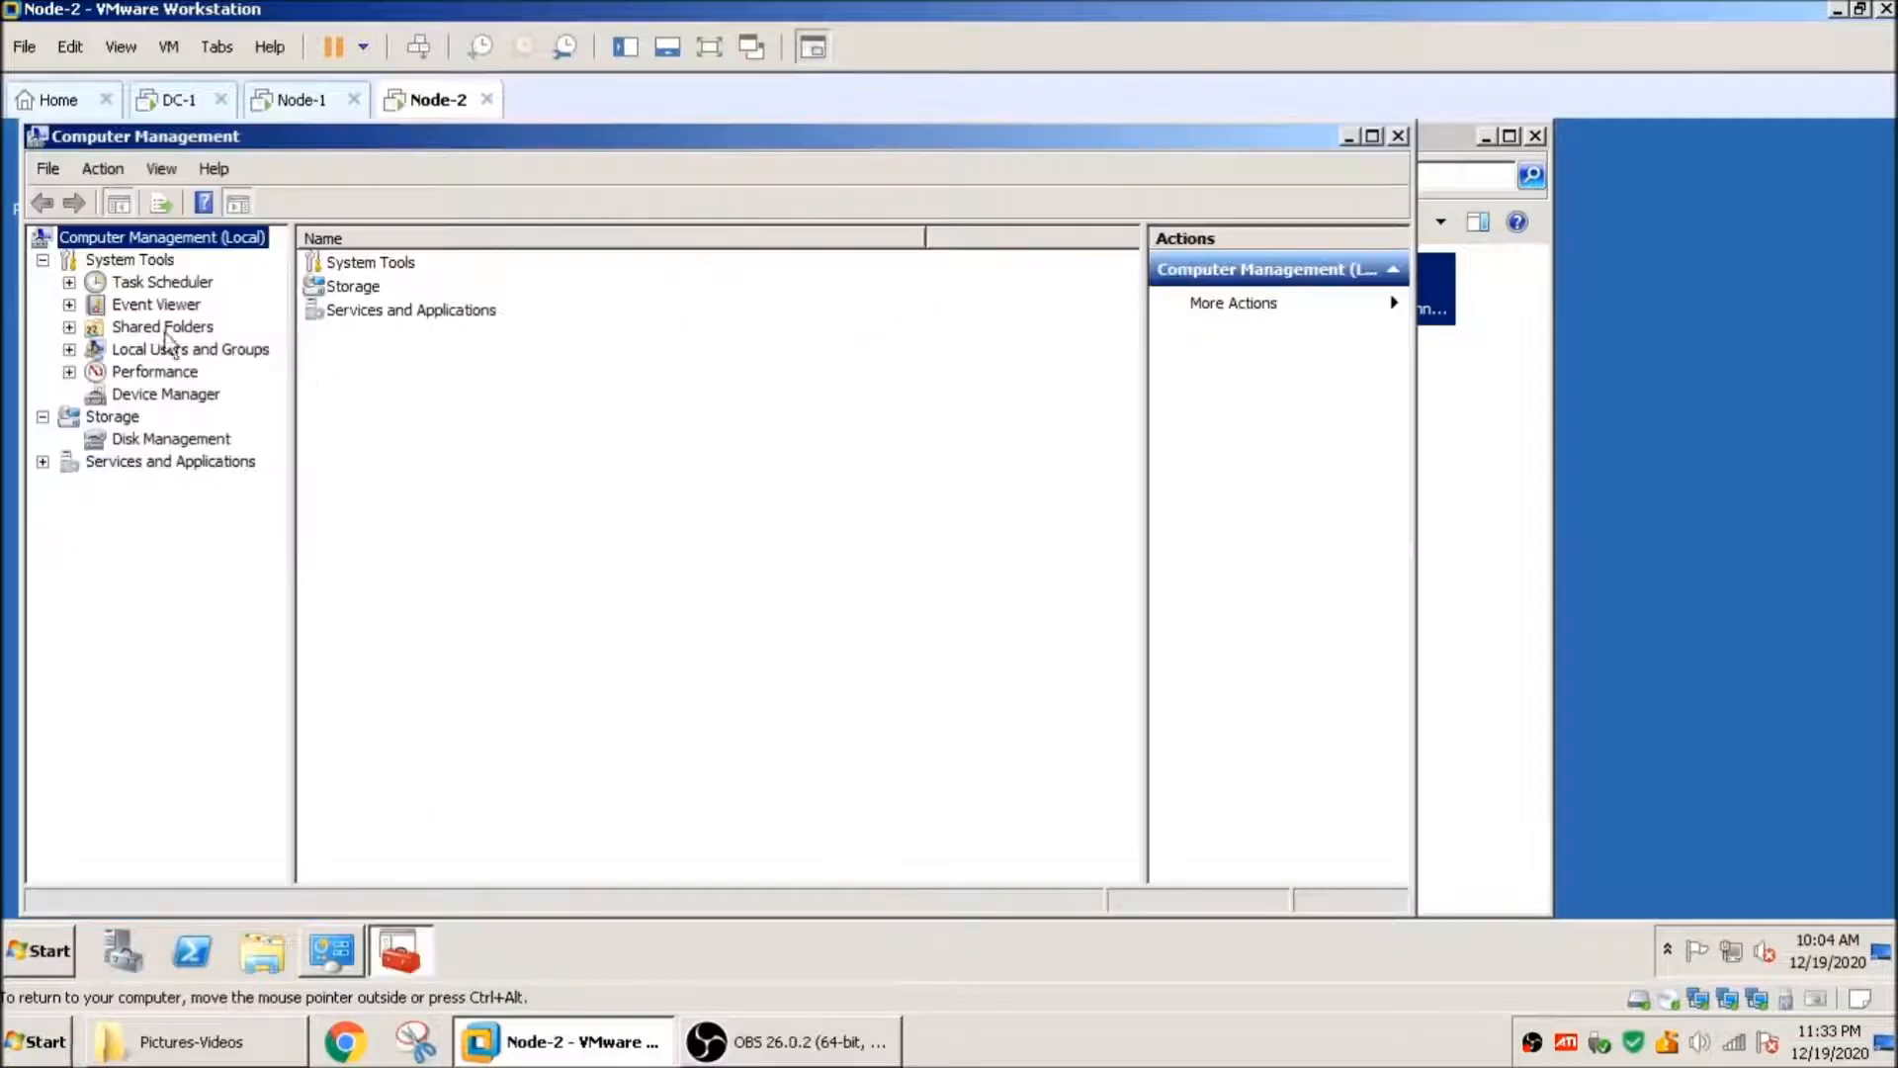
Step: Add the domain account clu-adm to Node-2's local Administrators group, verifying the name and saving the membership
click(69, 349)
click(162, 394)
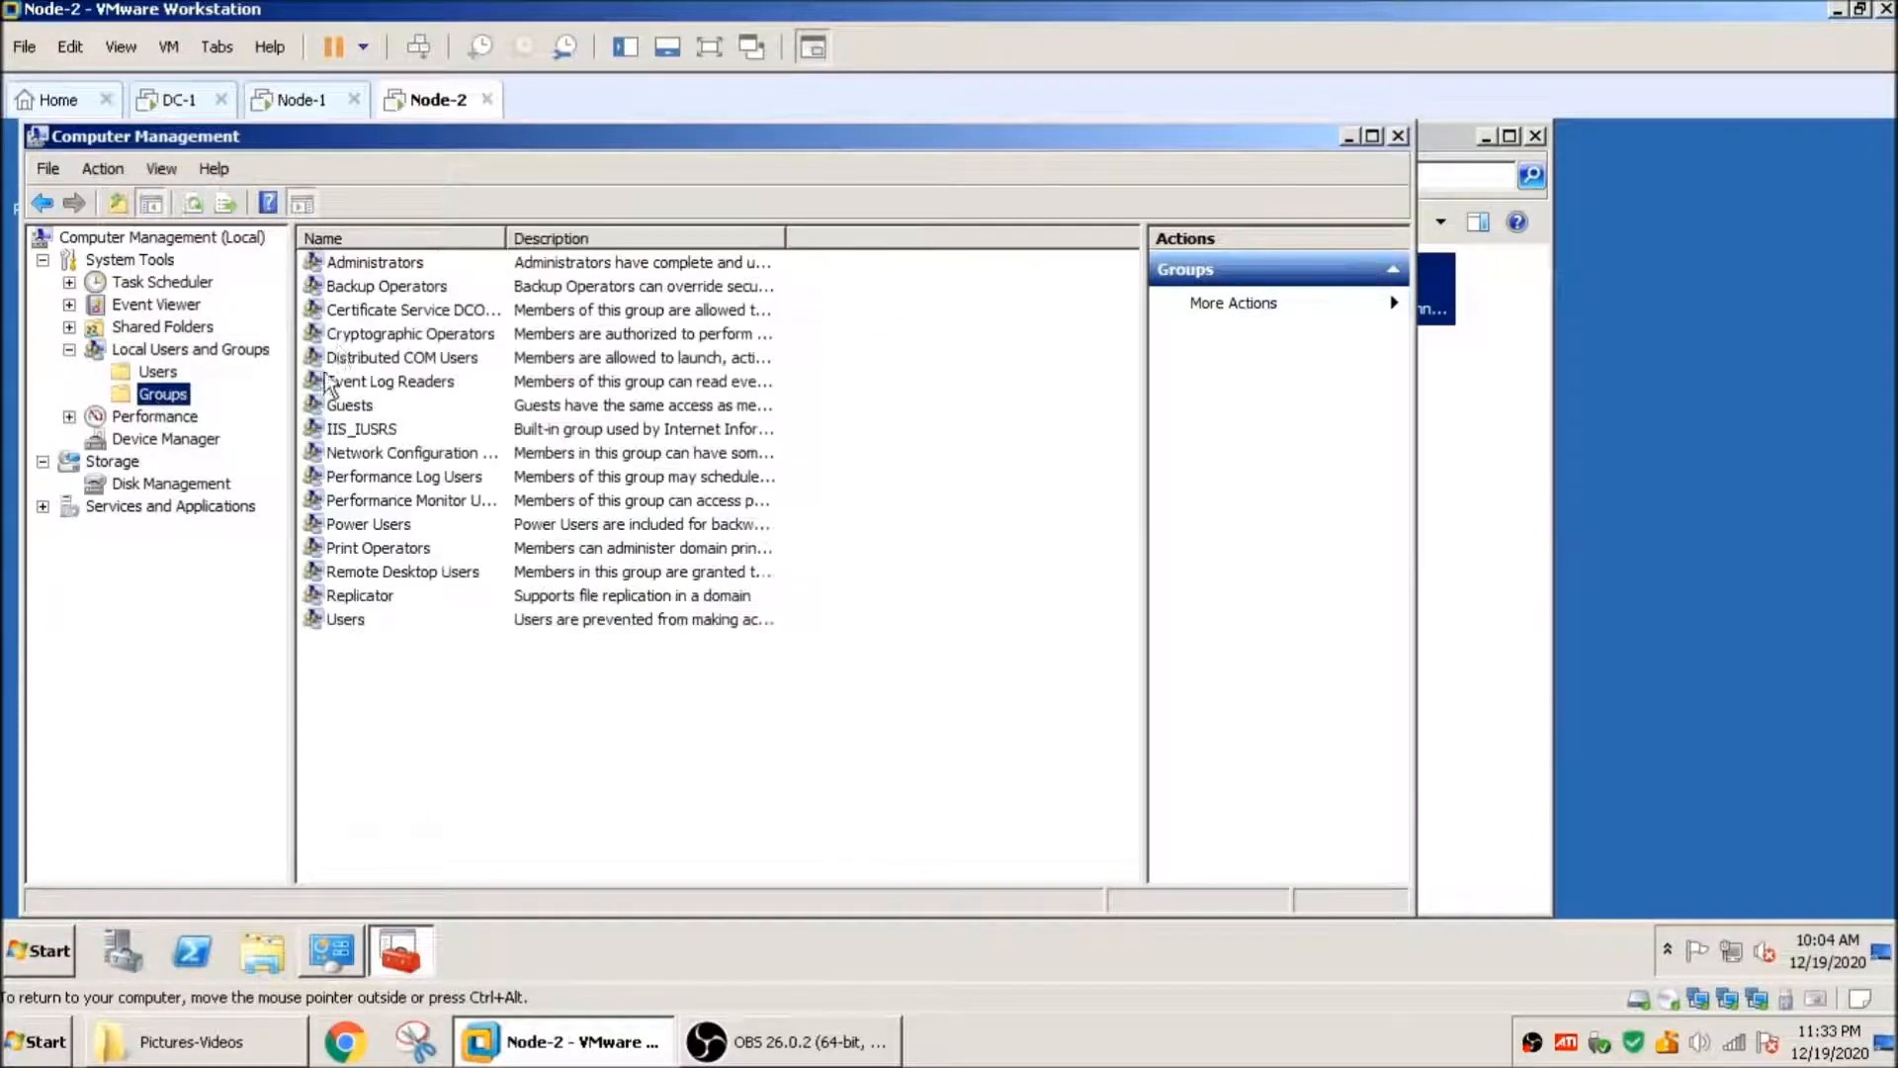
double_click(378, 263)
click(516, 739)
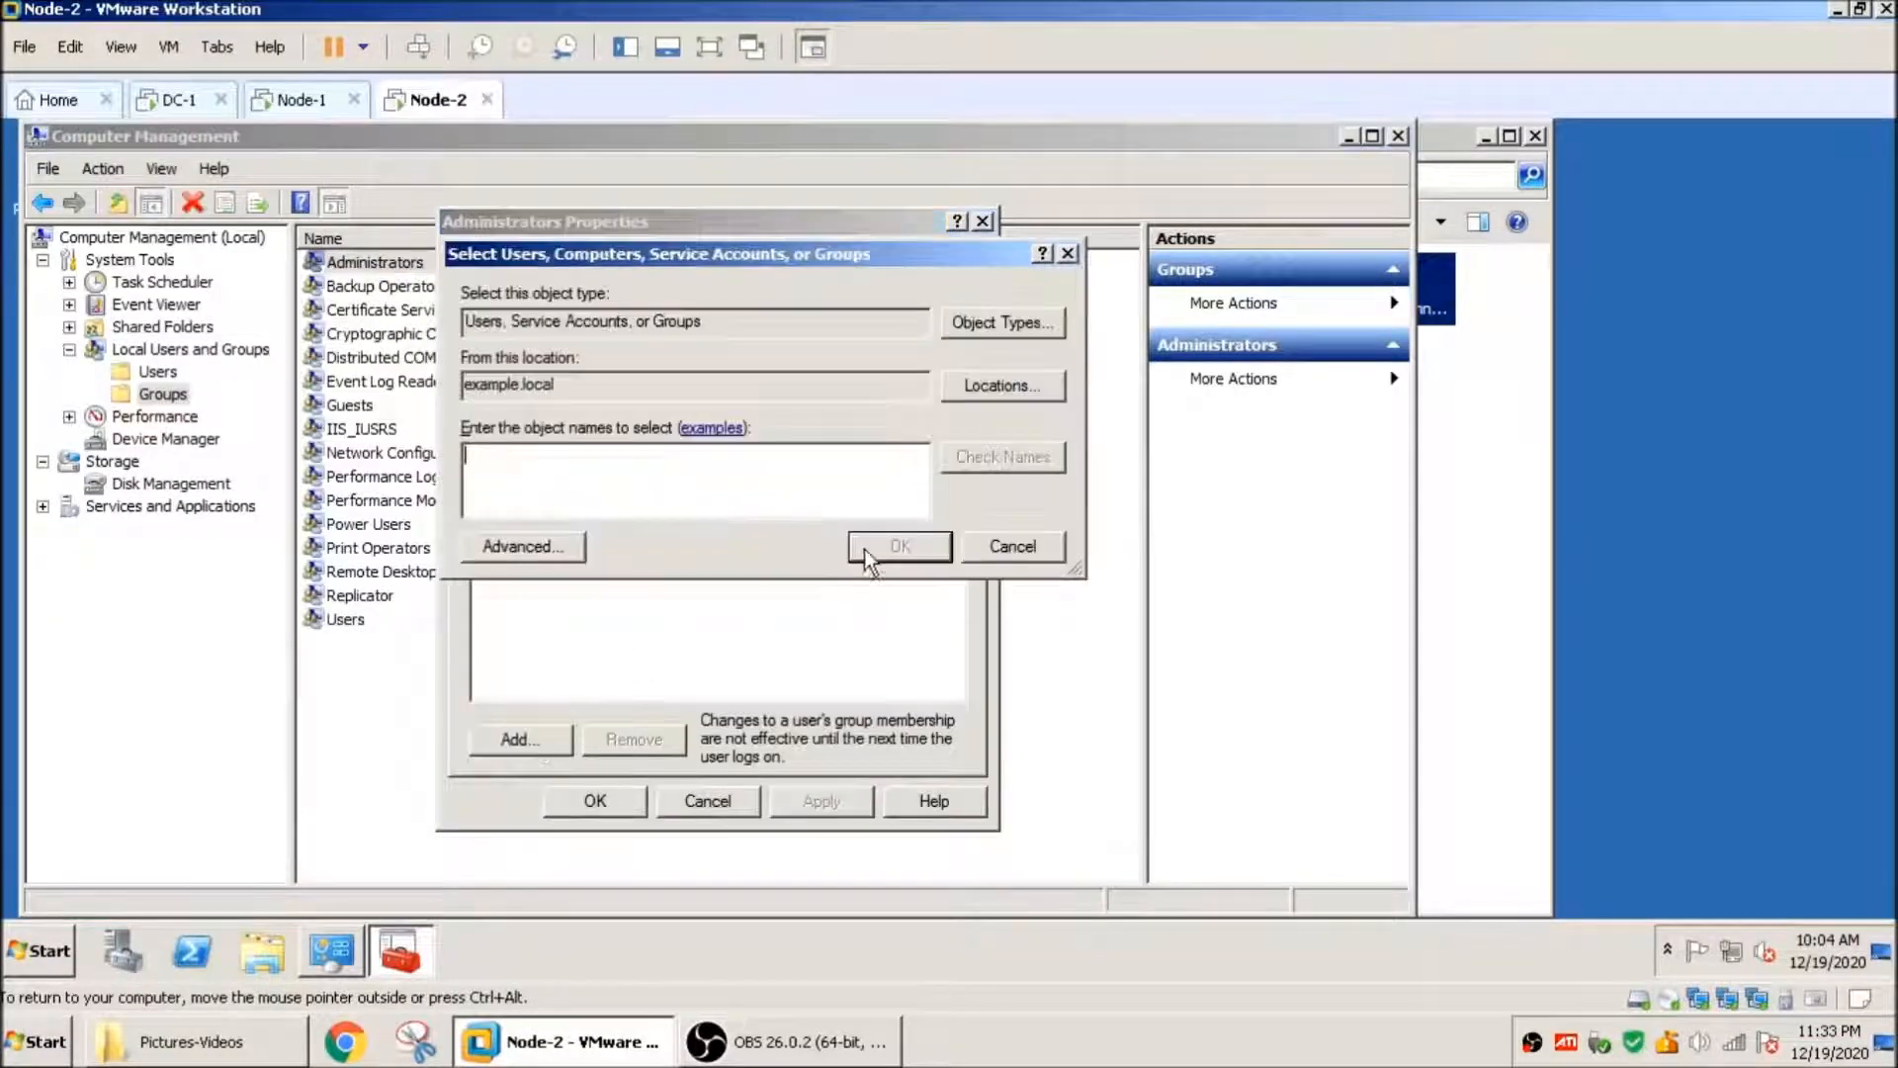
text(clu-adm)
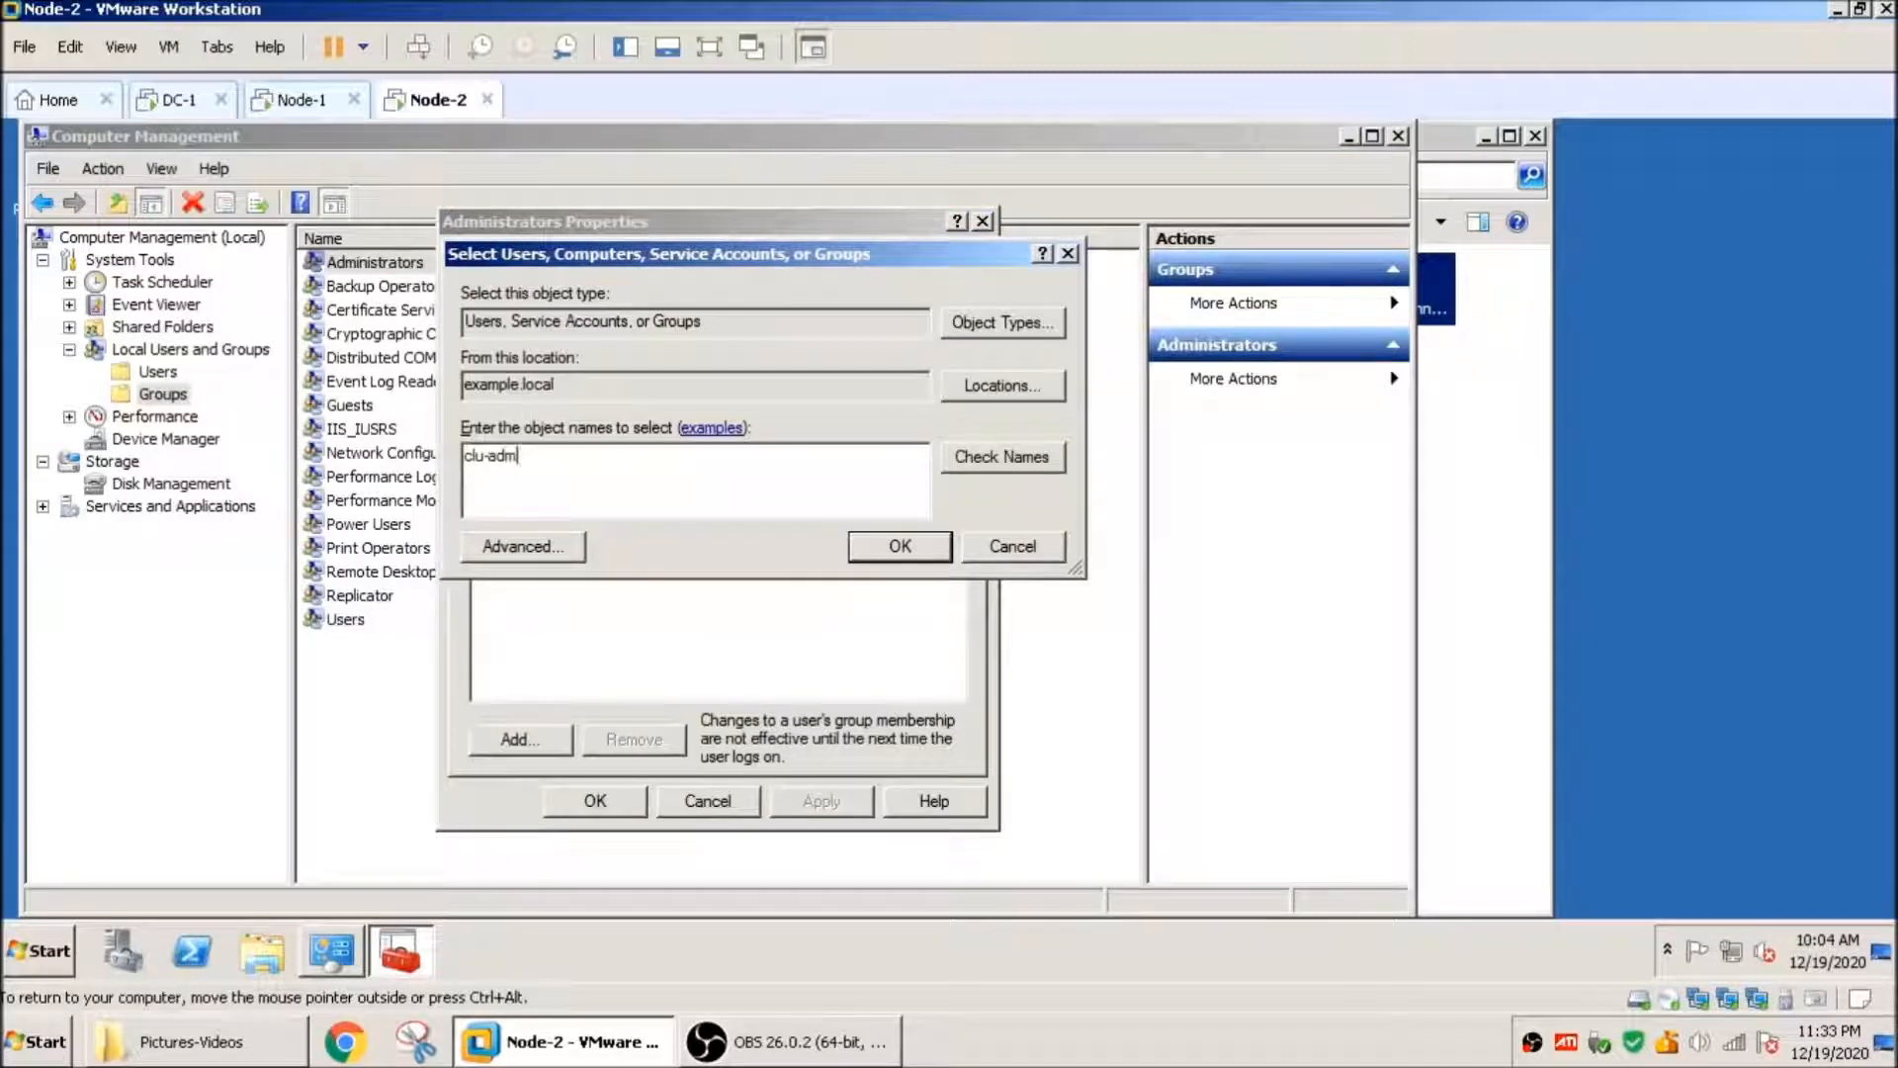
click(1002, 456)
click(900, 547)
click(816, 803)
click(623, 800)
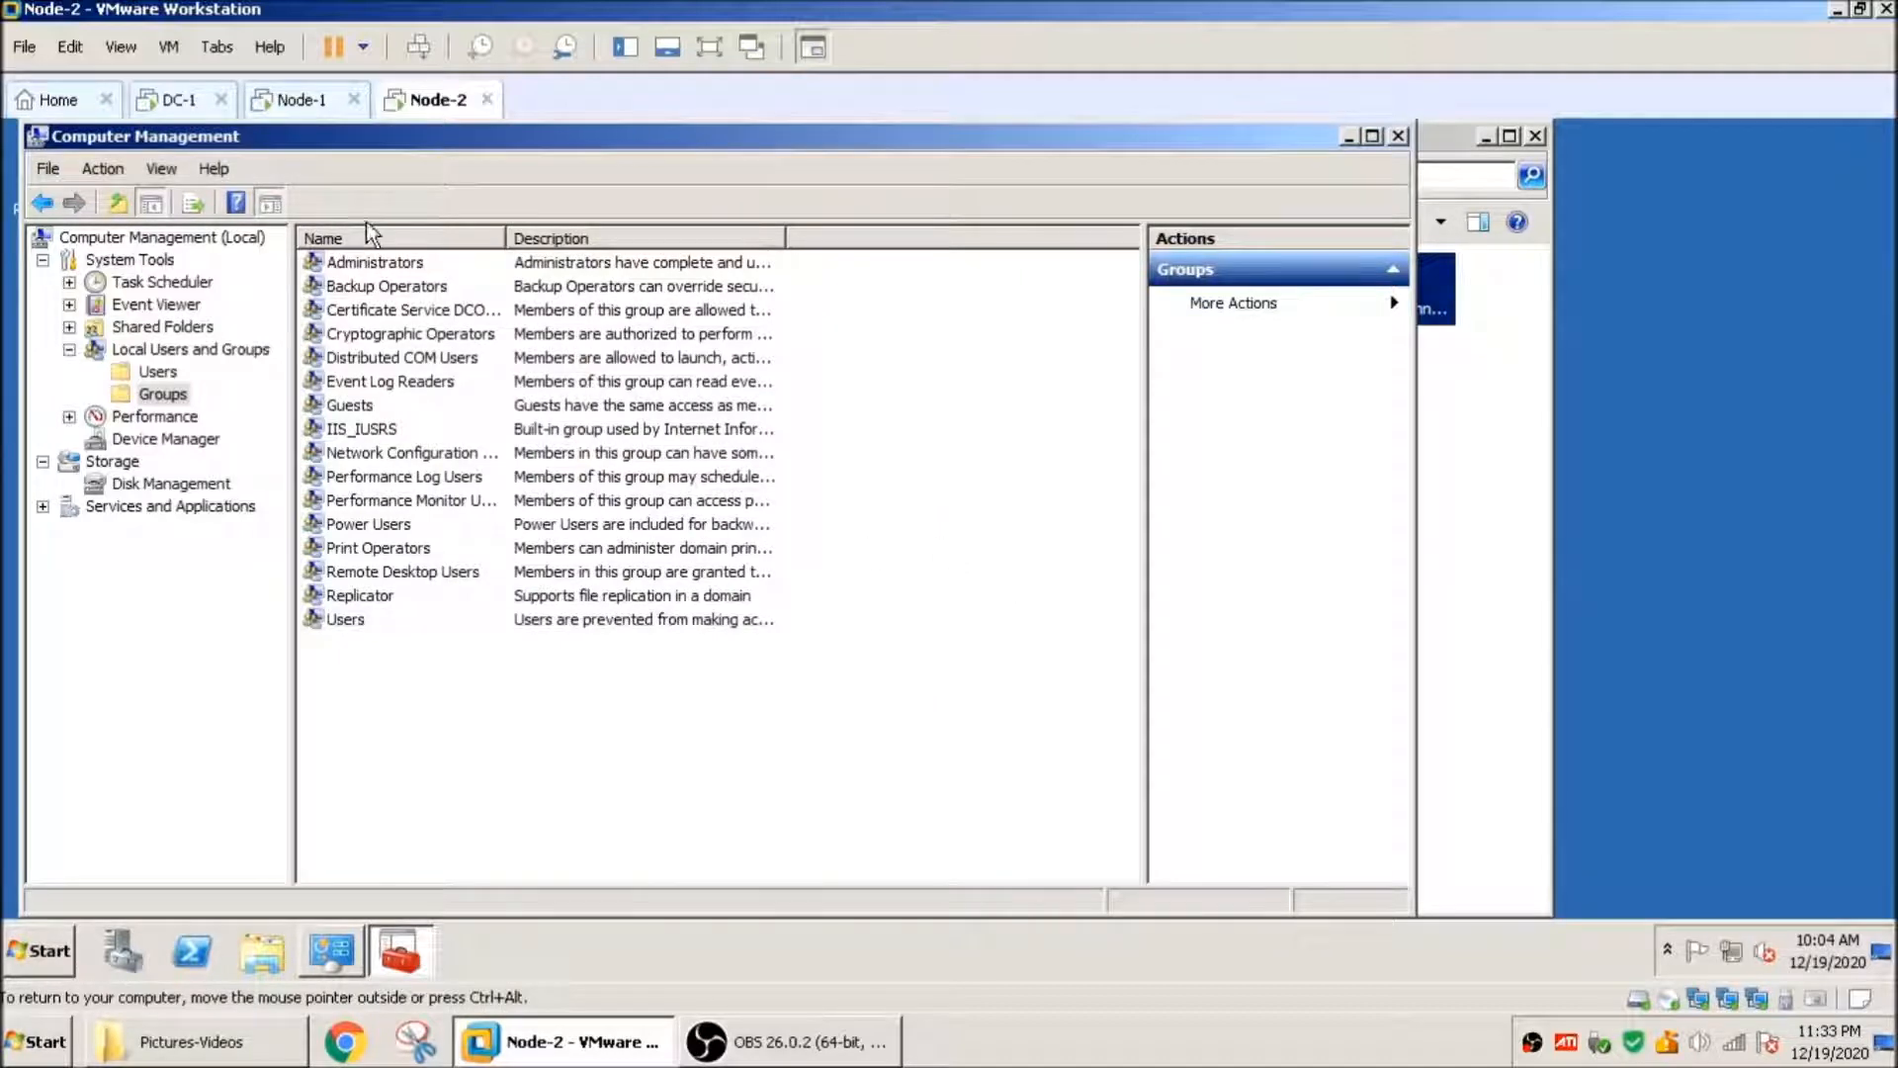
Step: On Node-1, close Computer Management and log off the current administrator session
click(299, 99)
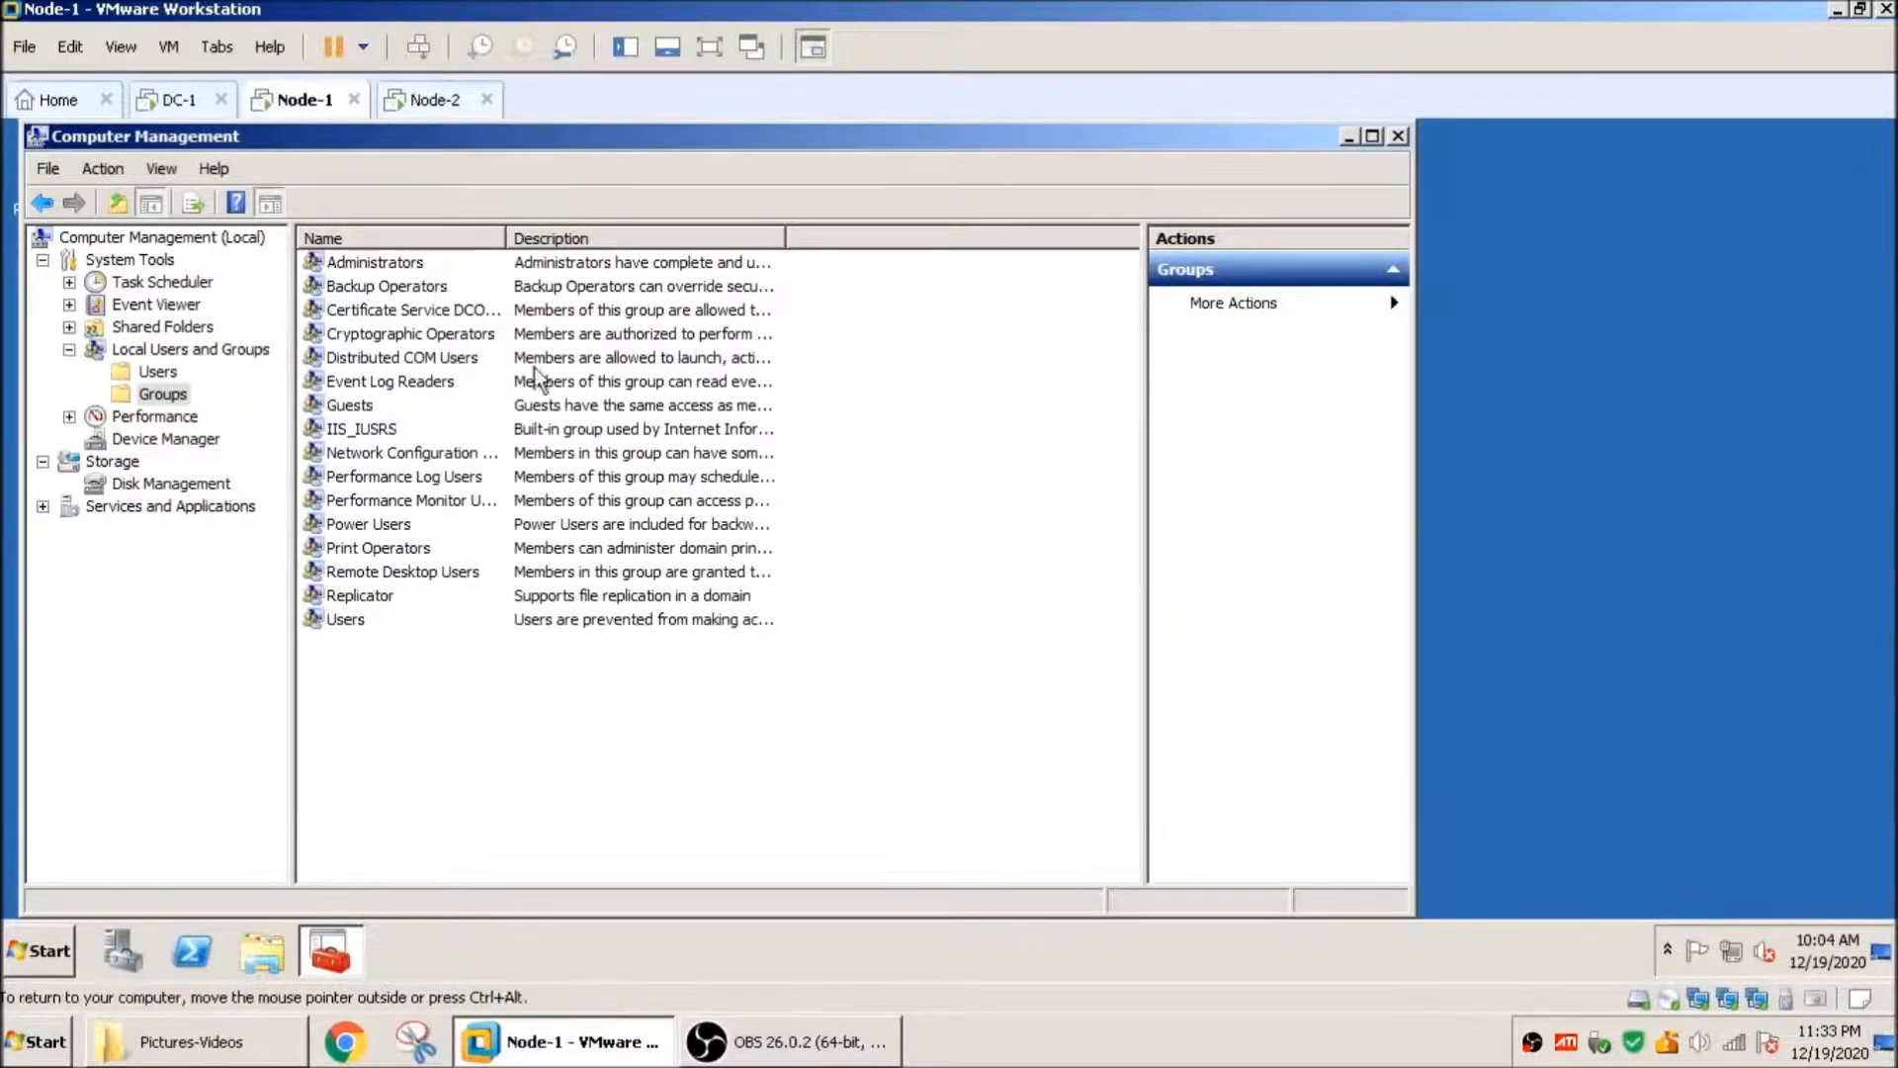
click(1400, 139)
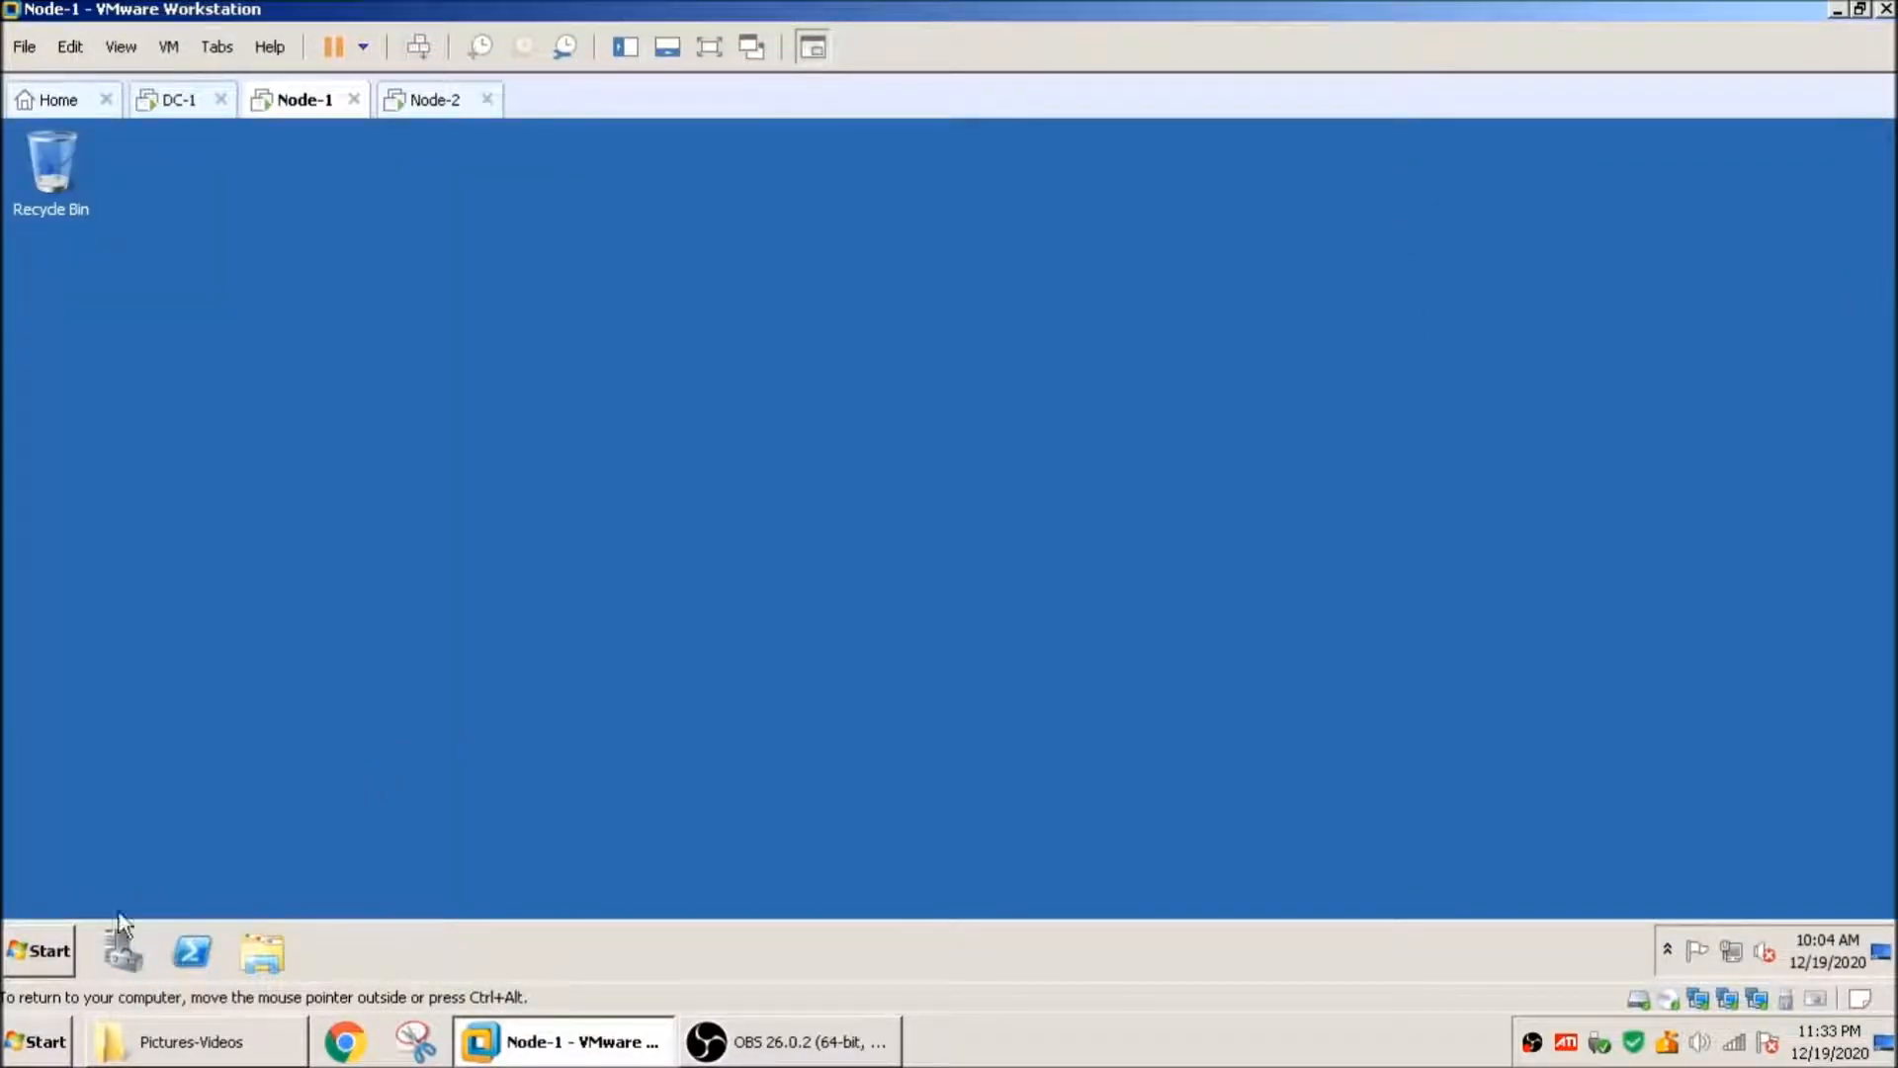
click(44, 953)
click(393, 893)
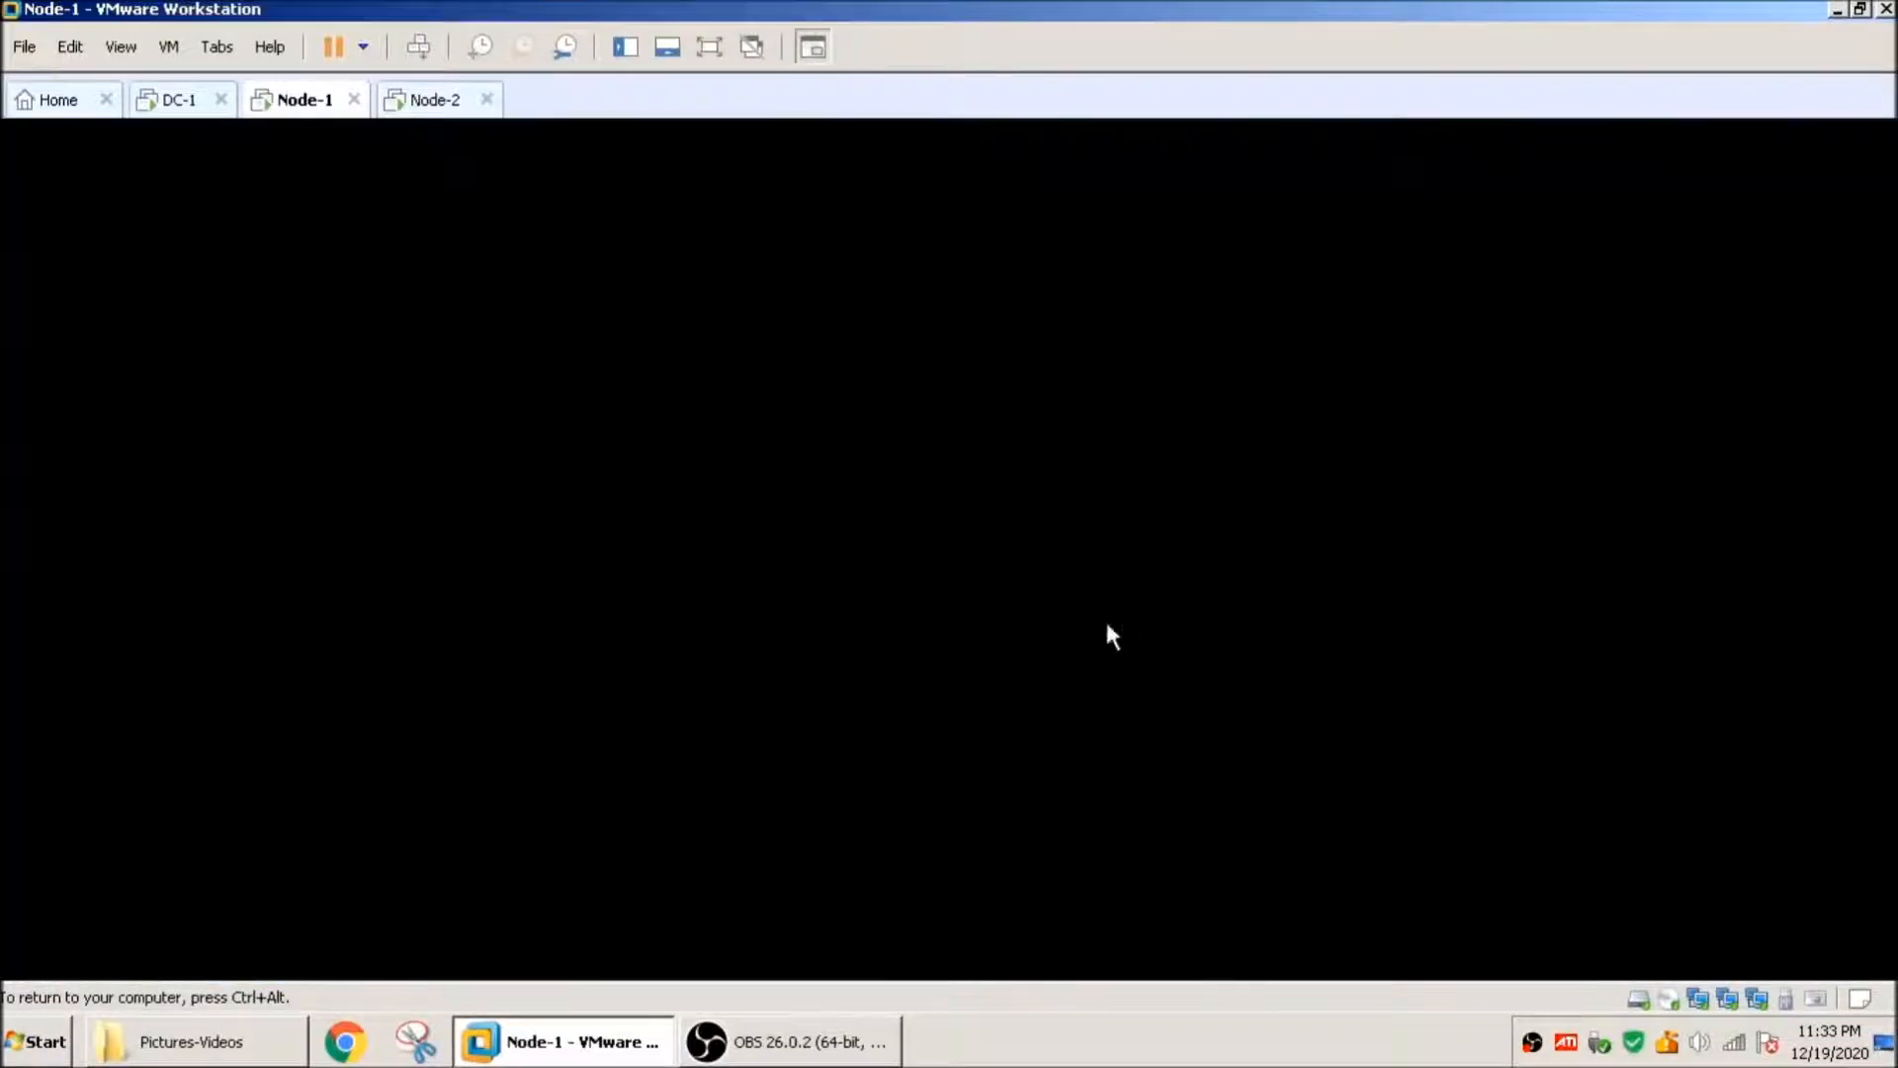
Step: Log on to Node-1 as another user with the account clu-adm and its password
key(ctrl+alt+Insert)
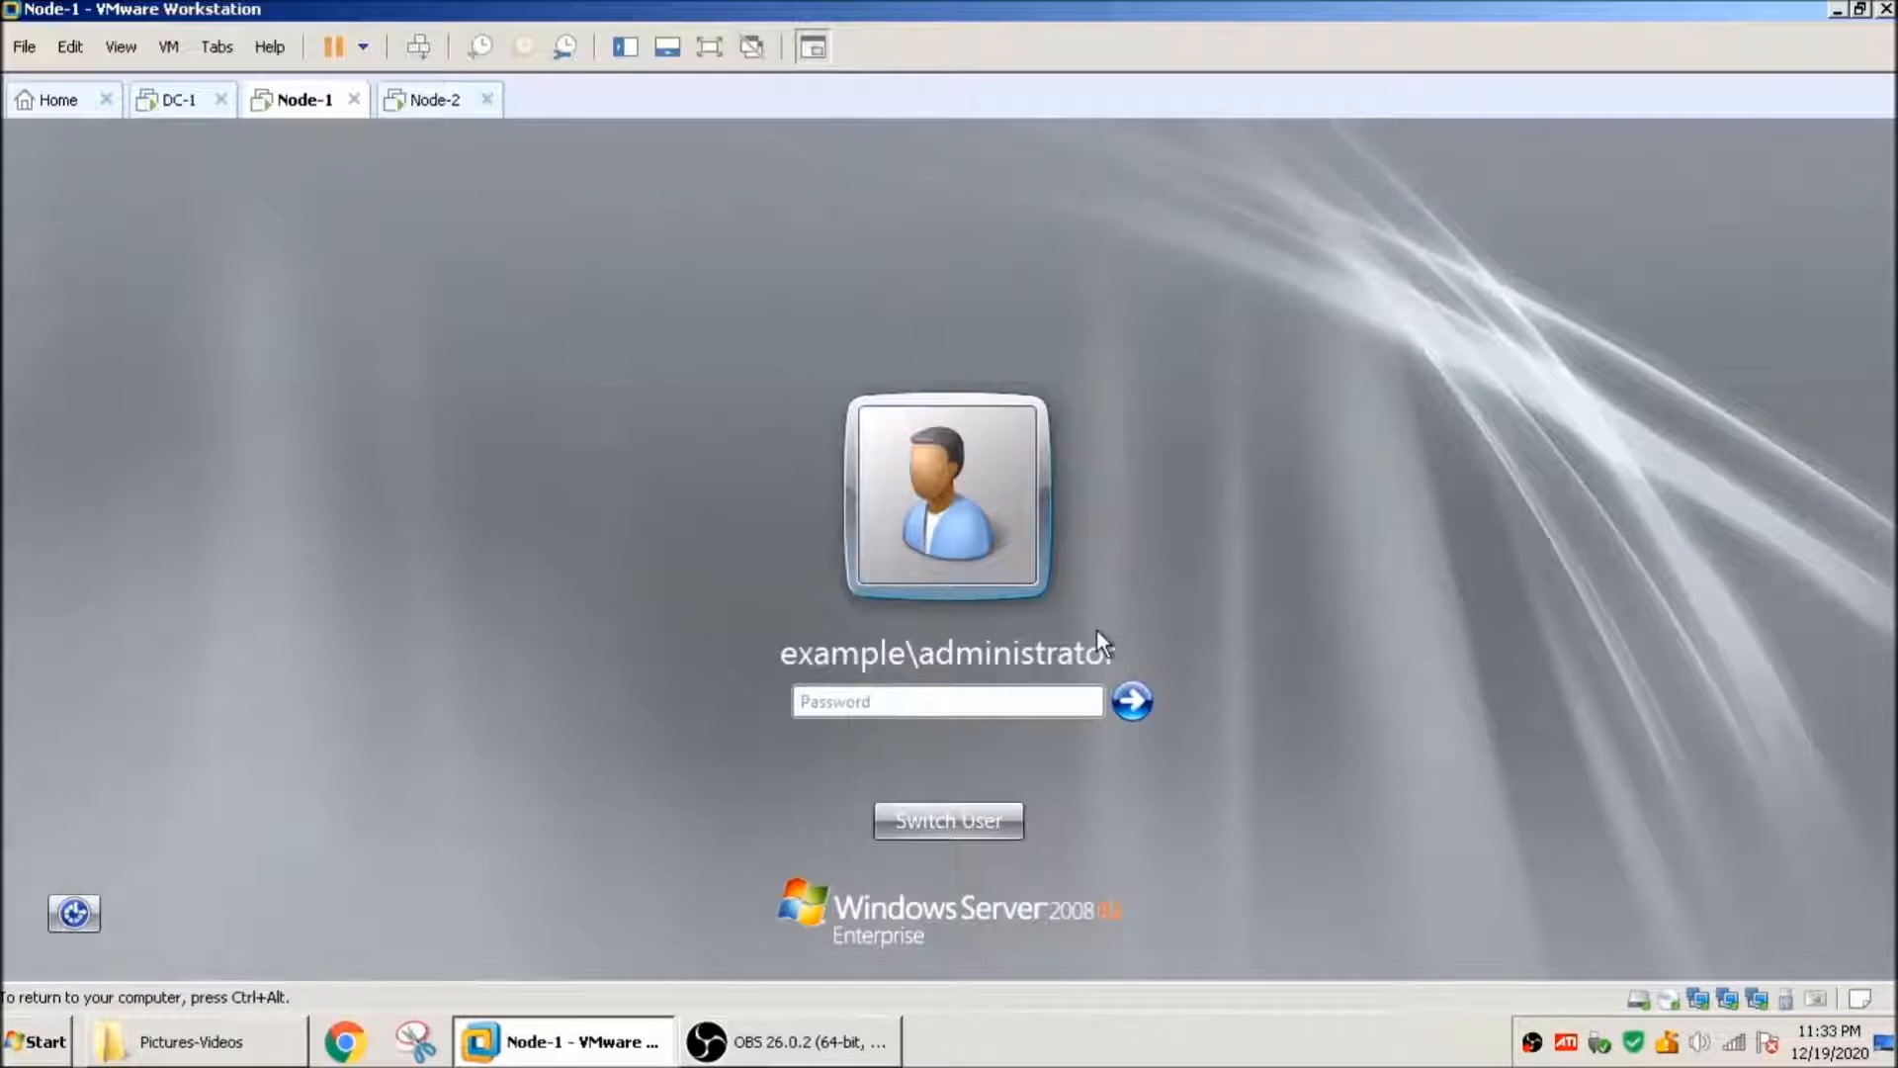
click(985, 829)
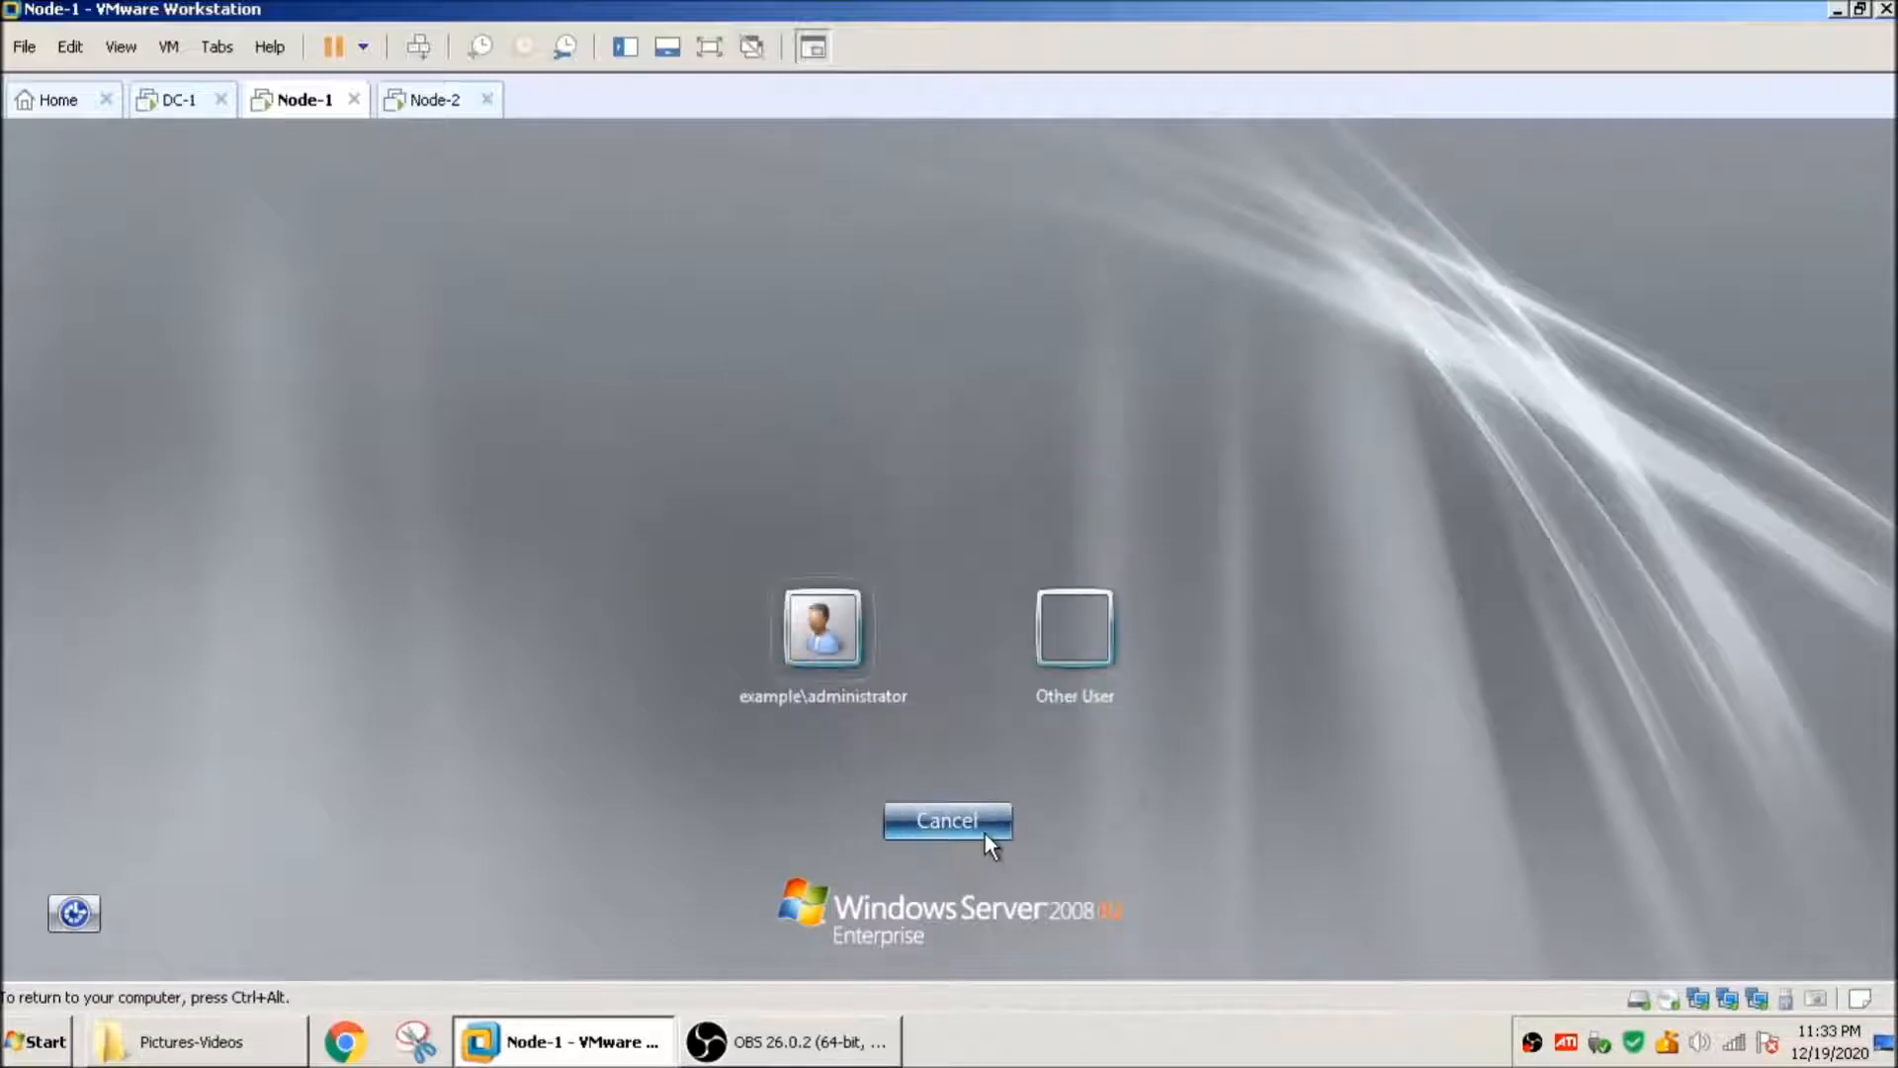
click(1093, 674)
text(clu-adm)
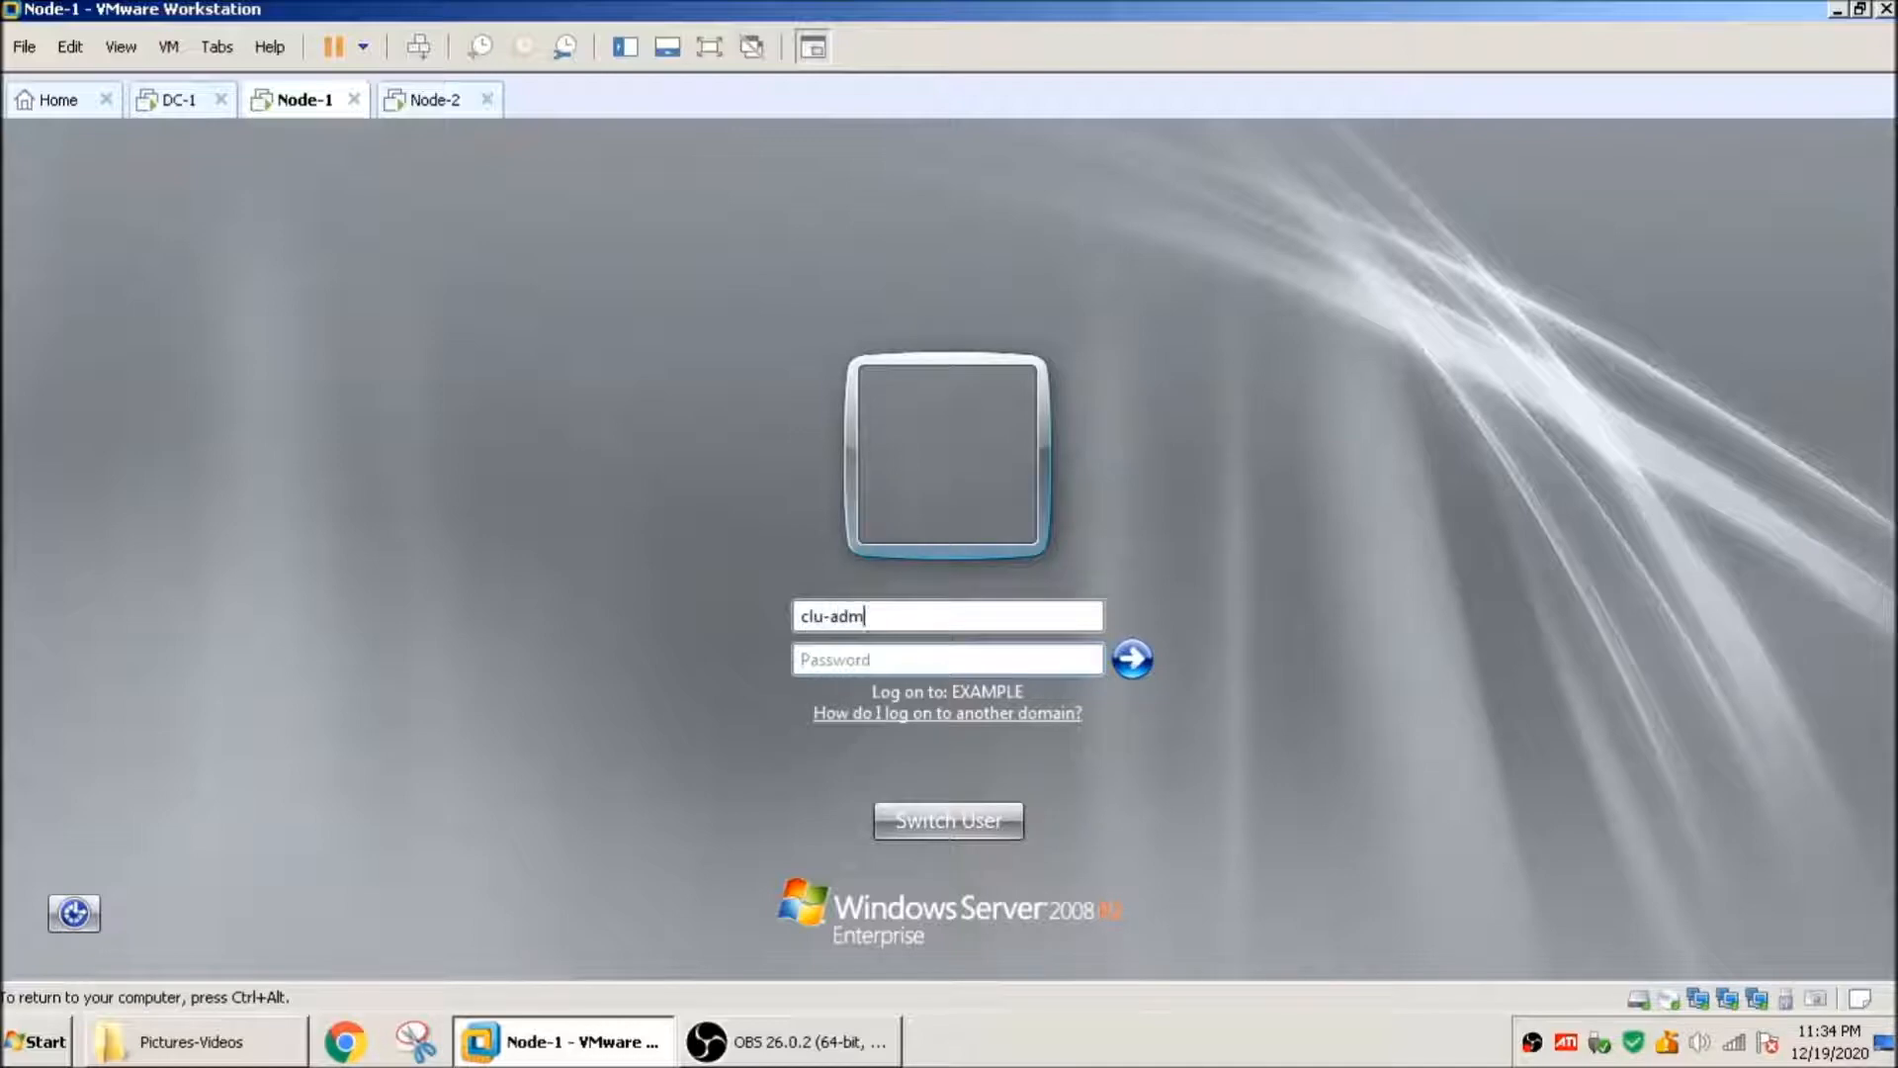
text(•••••••••••)
key(Return)
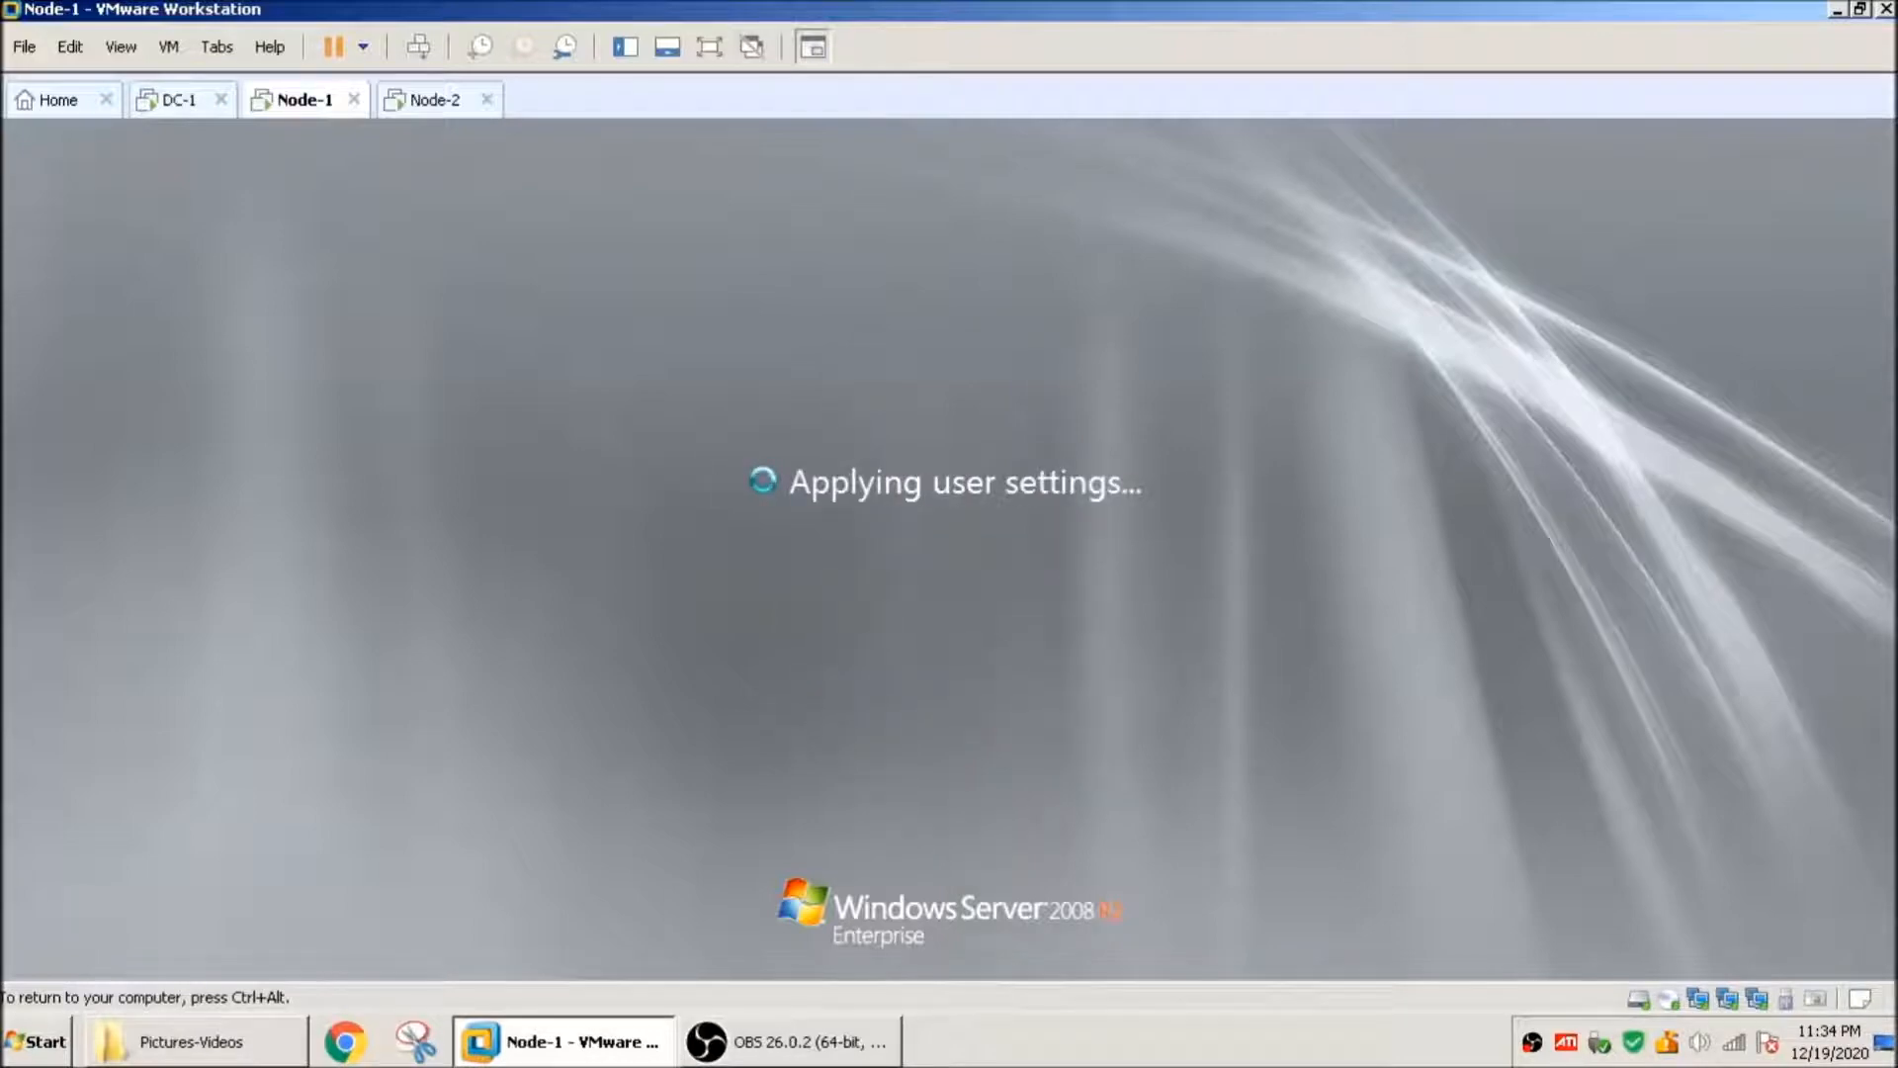
Step: On Node-2, close Computer Management and Network Connections and log off the current session
key(ctrl+alt)
click(416, 99)
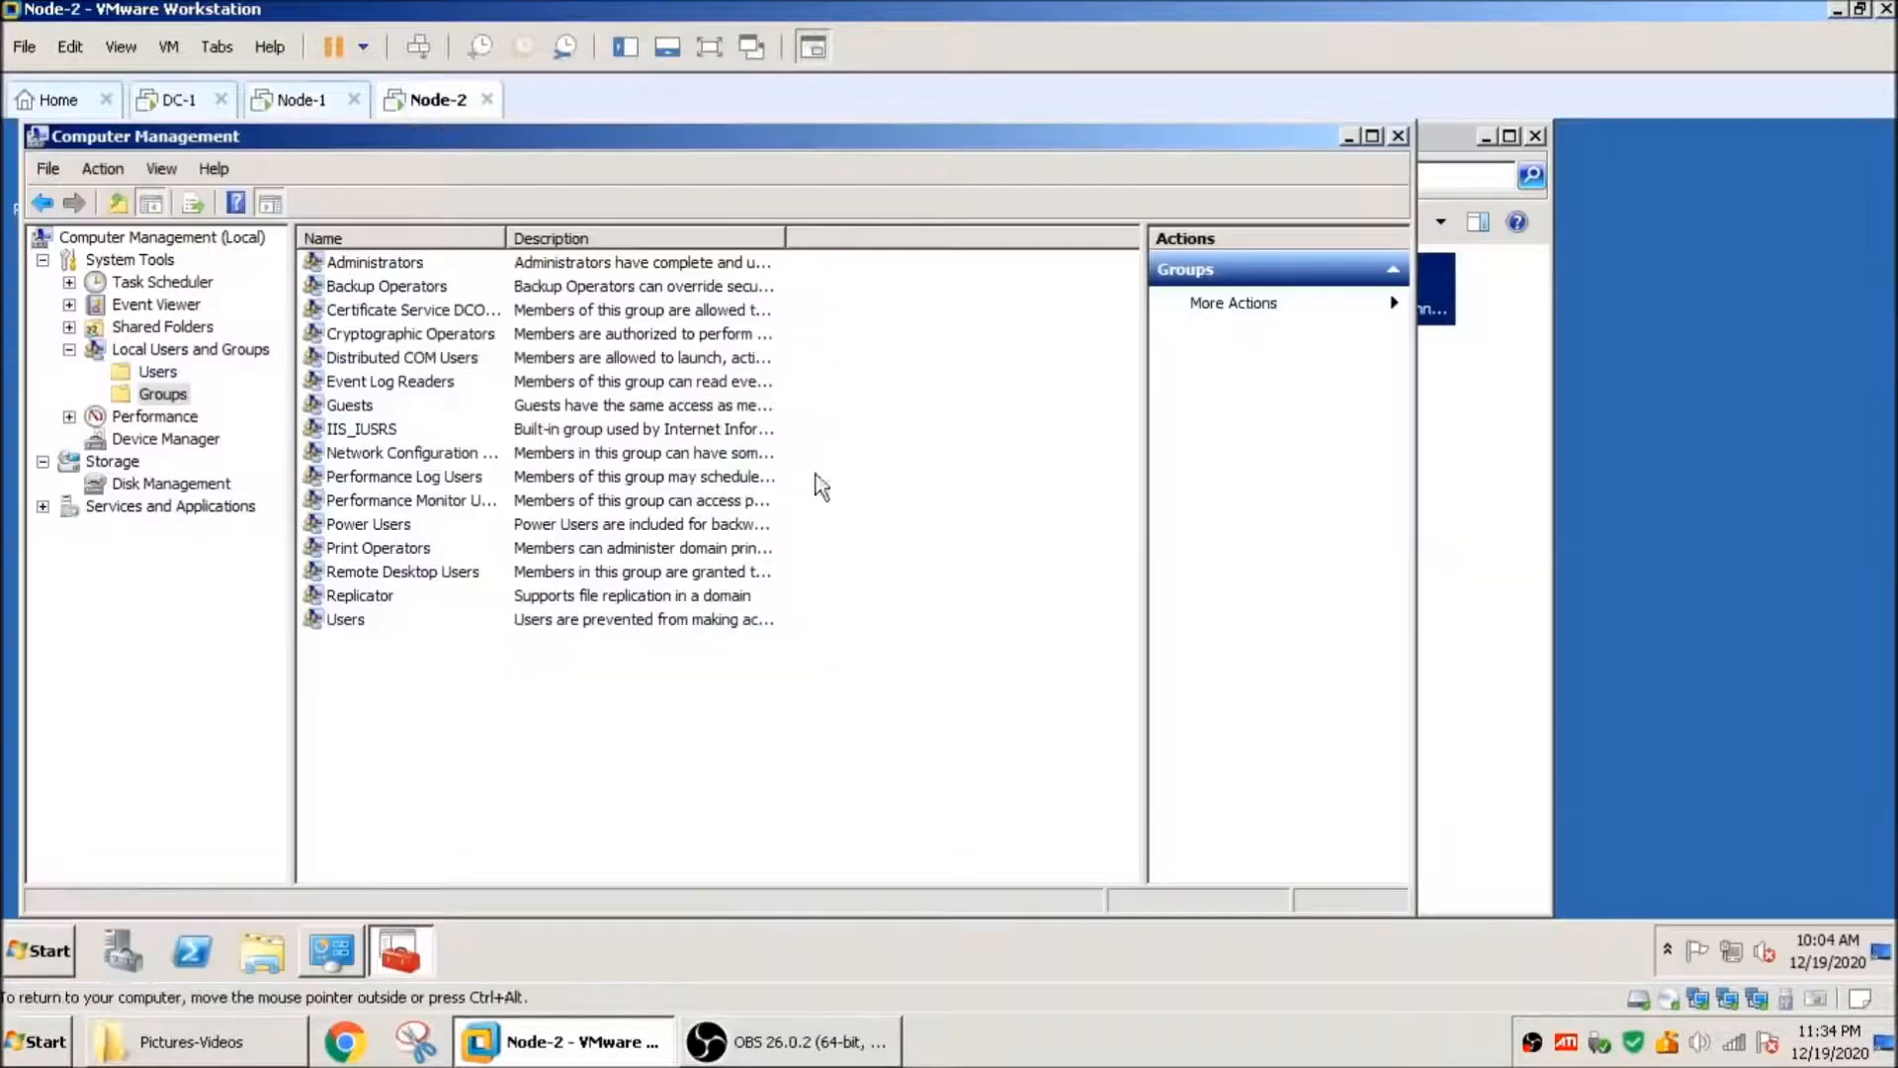
click(1398, 136)
click(1535, 135)
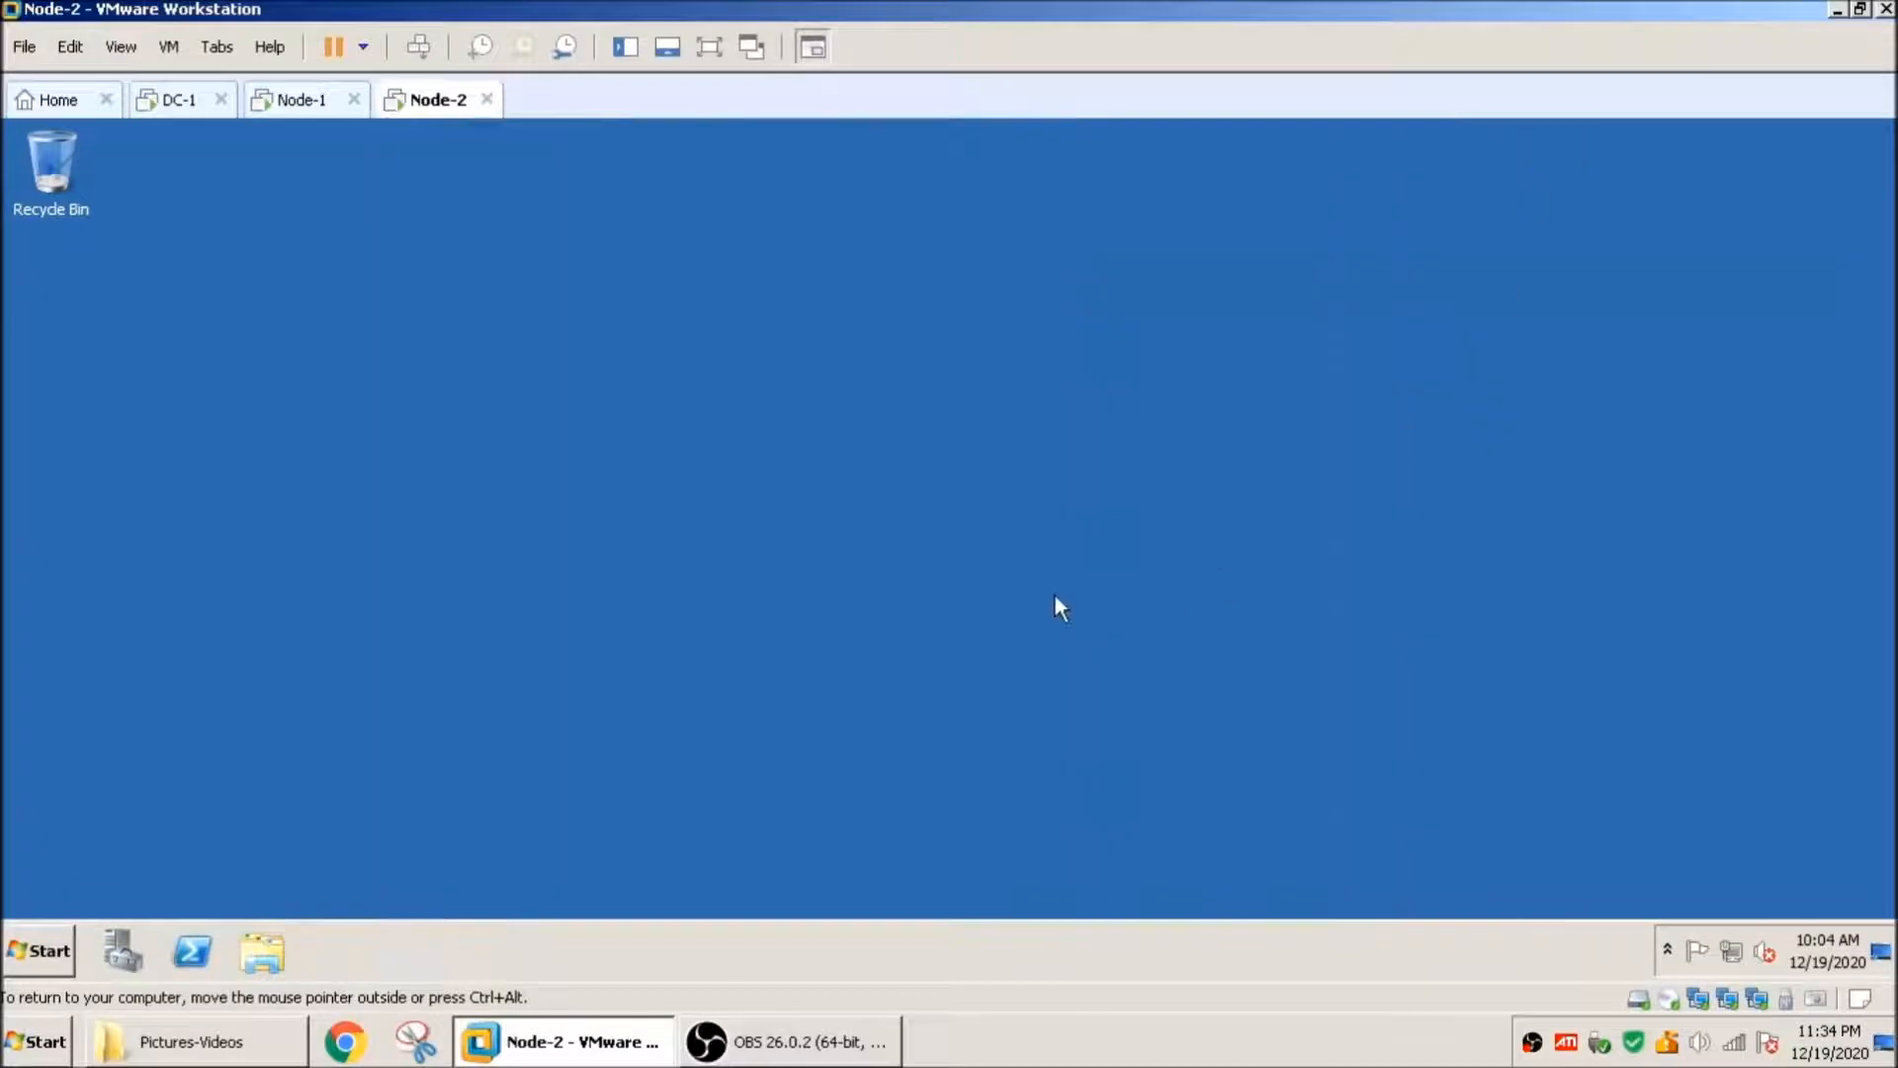
click(50, 951)
click(398, 889)
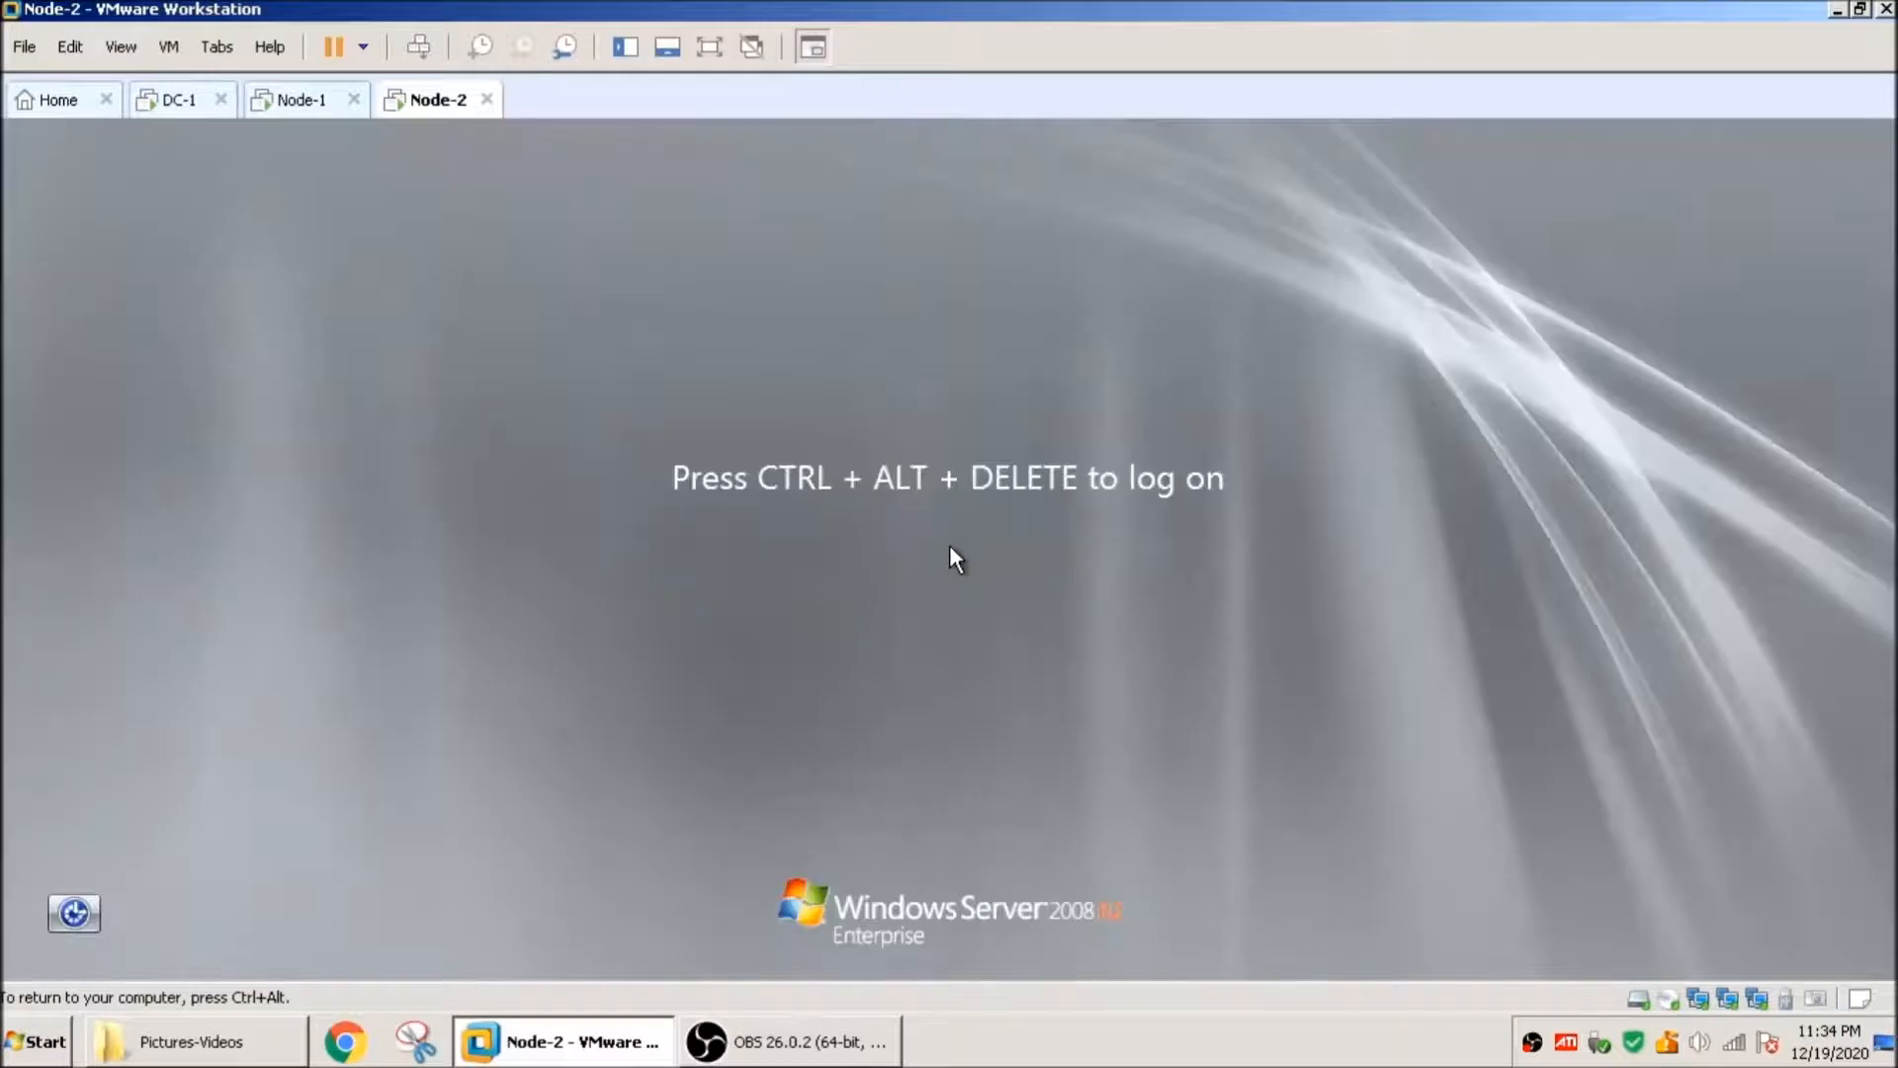
Step: Log on to Node-2 as another user with the account clu-adm and its password
key(ctrl+alt+Insert)
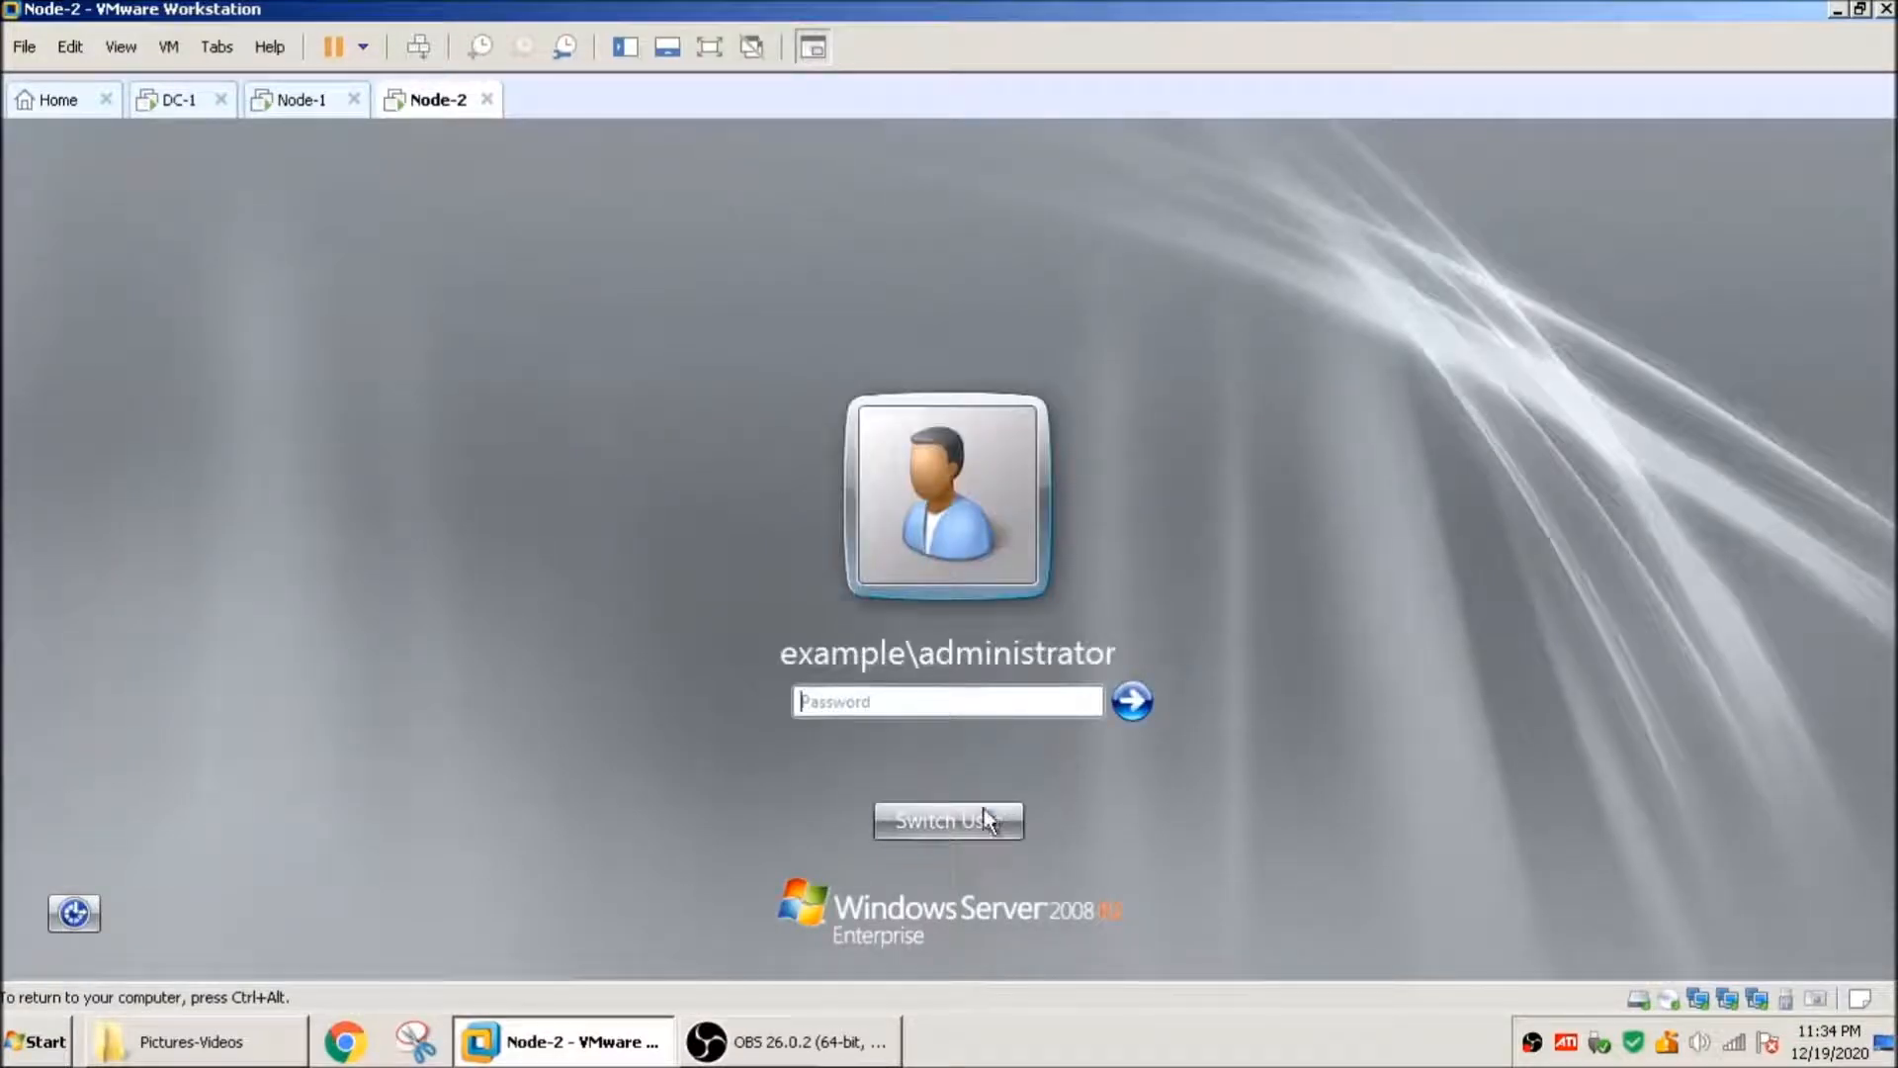
click(944, 819)
click(1084, 625)
text(clu-adm)
key(Tab)
text(•••••••)
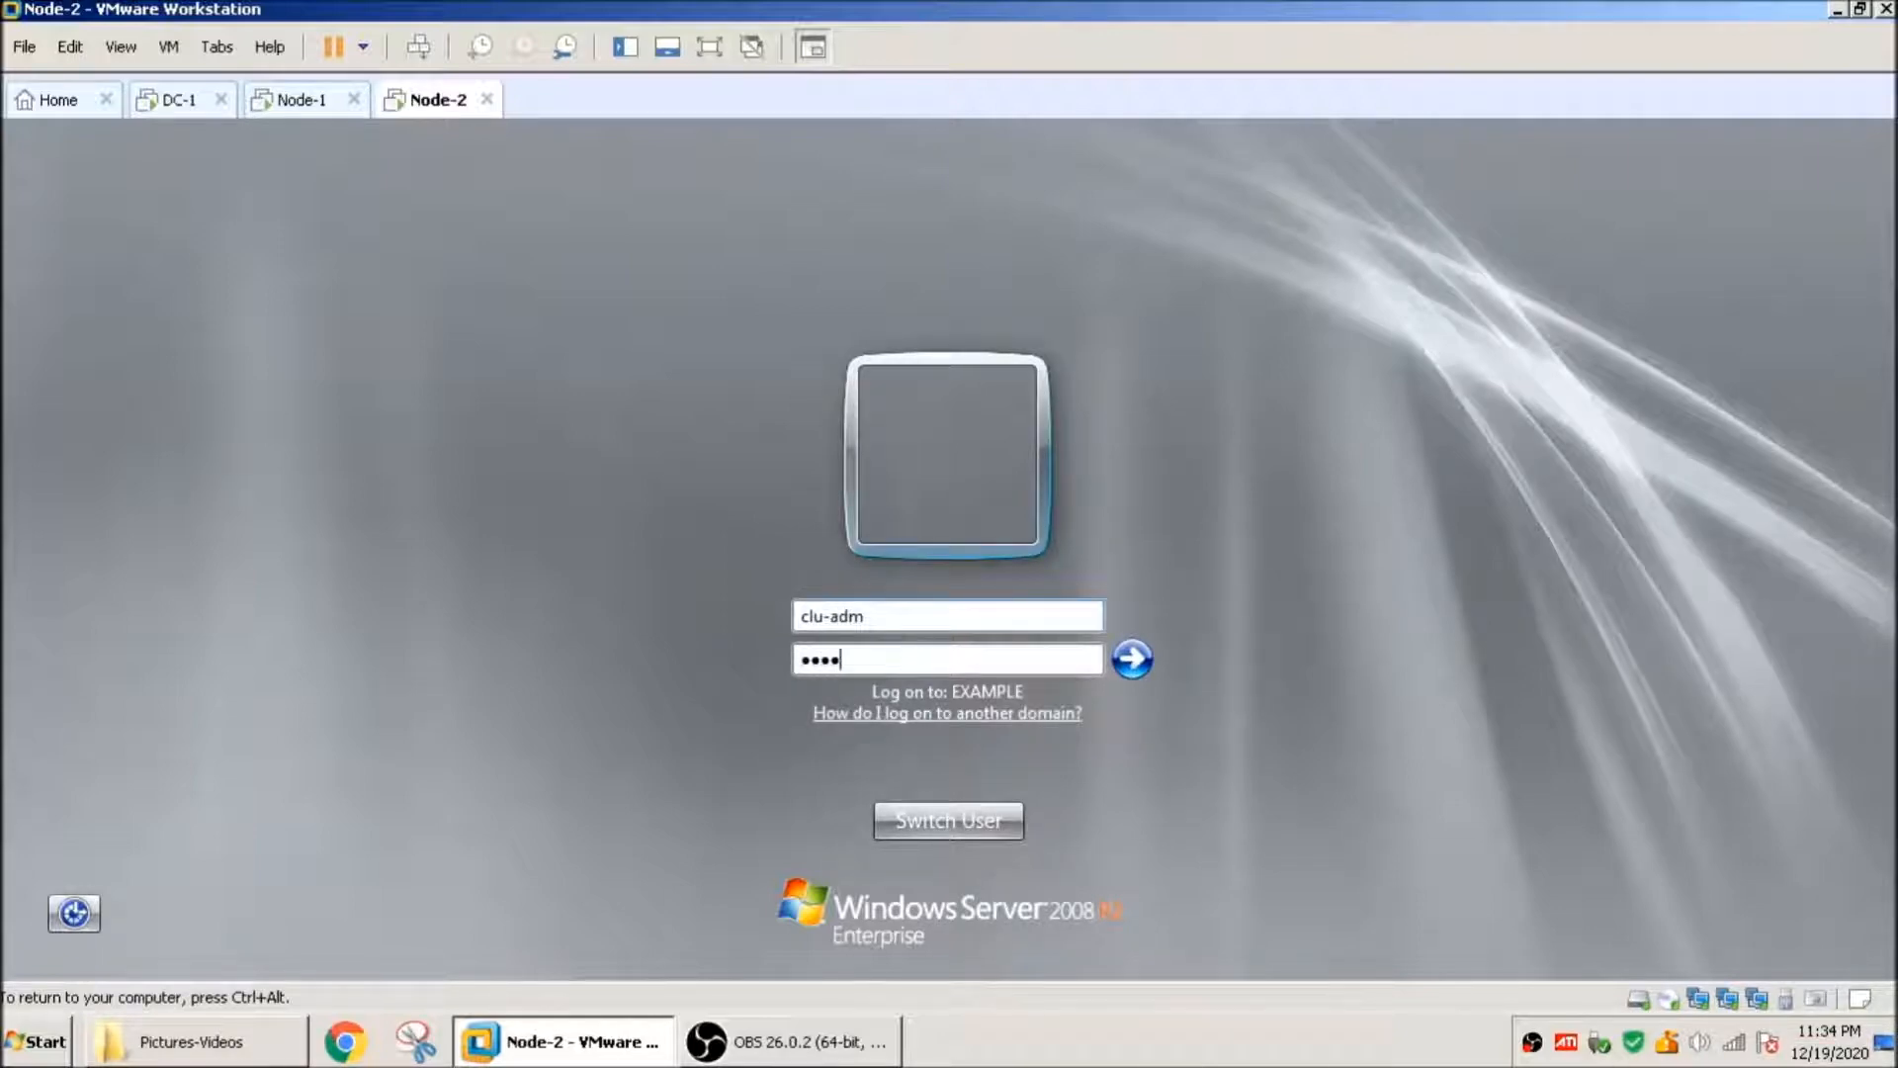
text(•••)
key(Return)
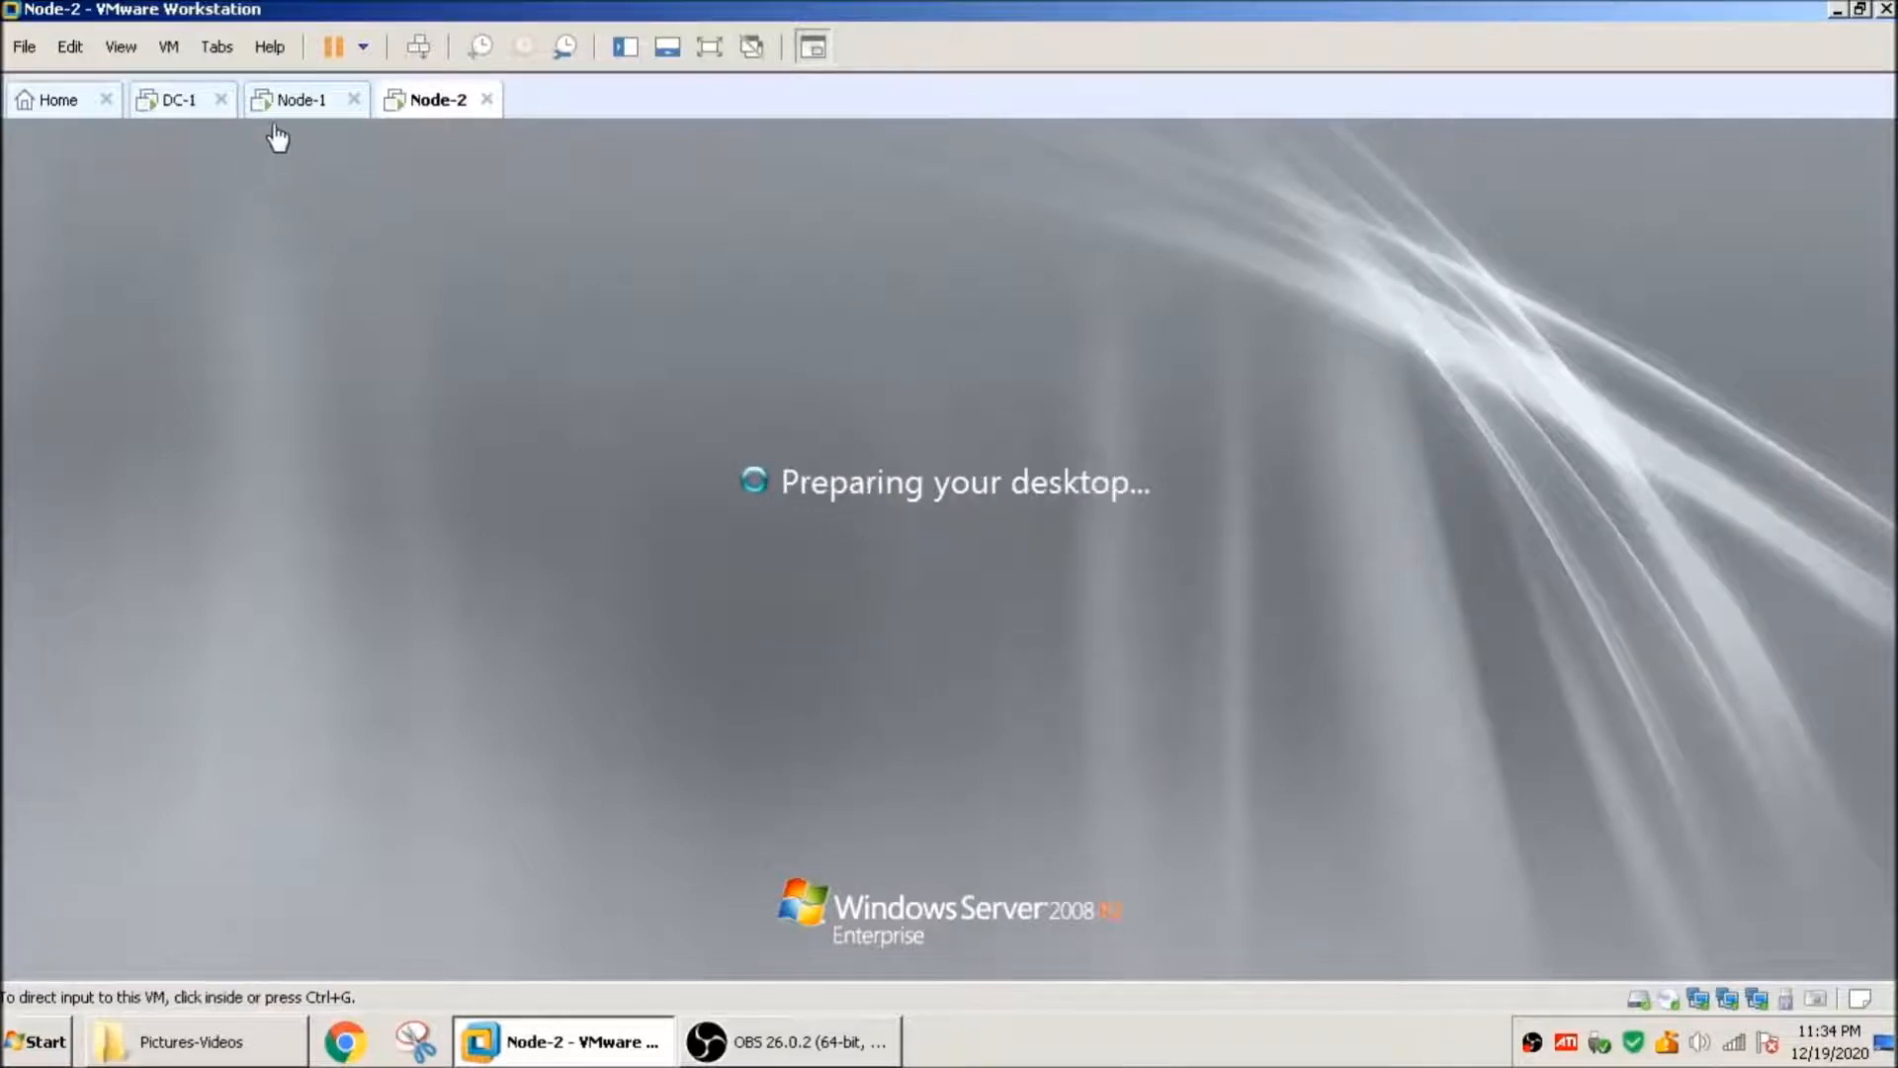
Step: On Node-1, dismiss the VMware Tools log-off request and start installing the Failover Clustering feature from Server Manager
click(297, 97)
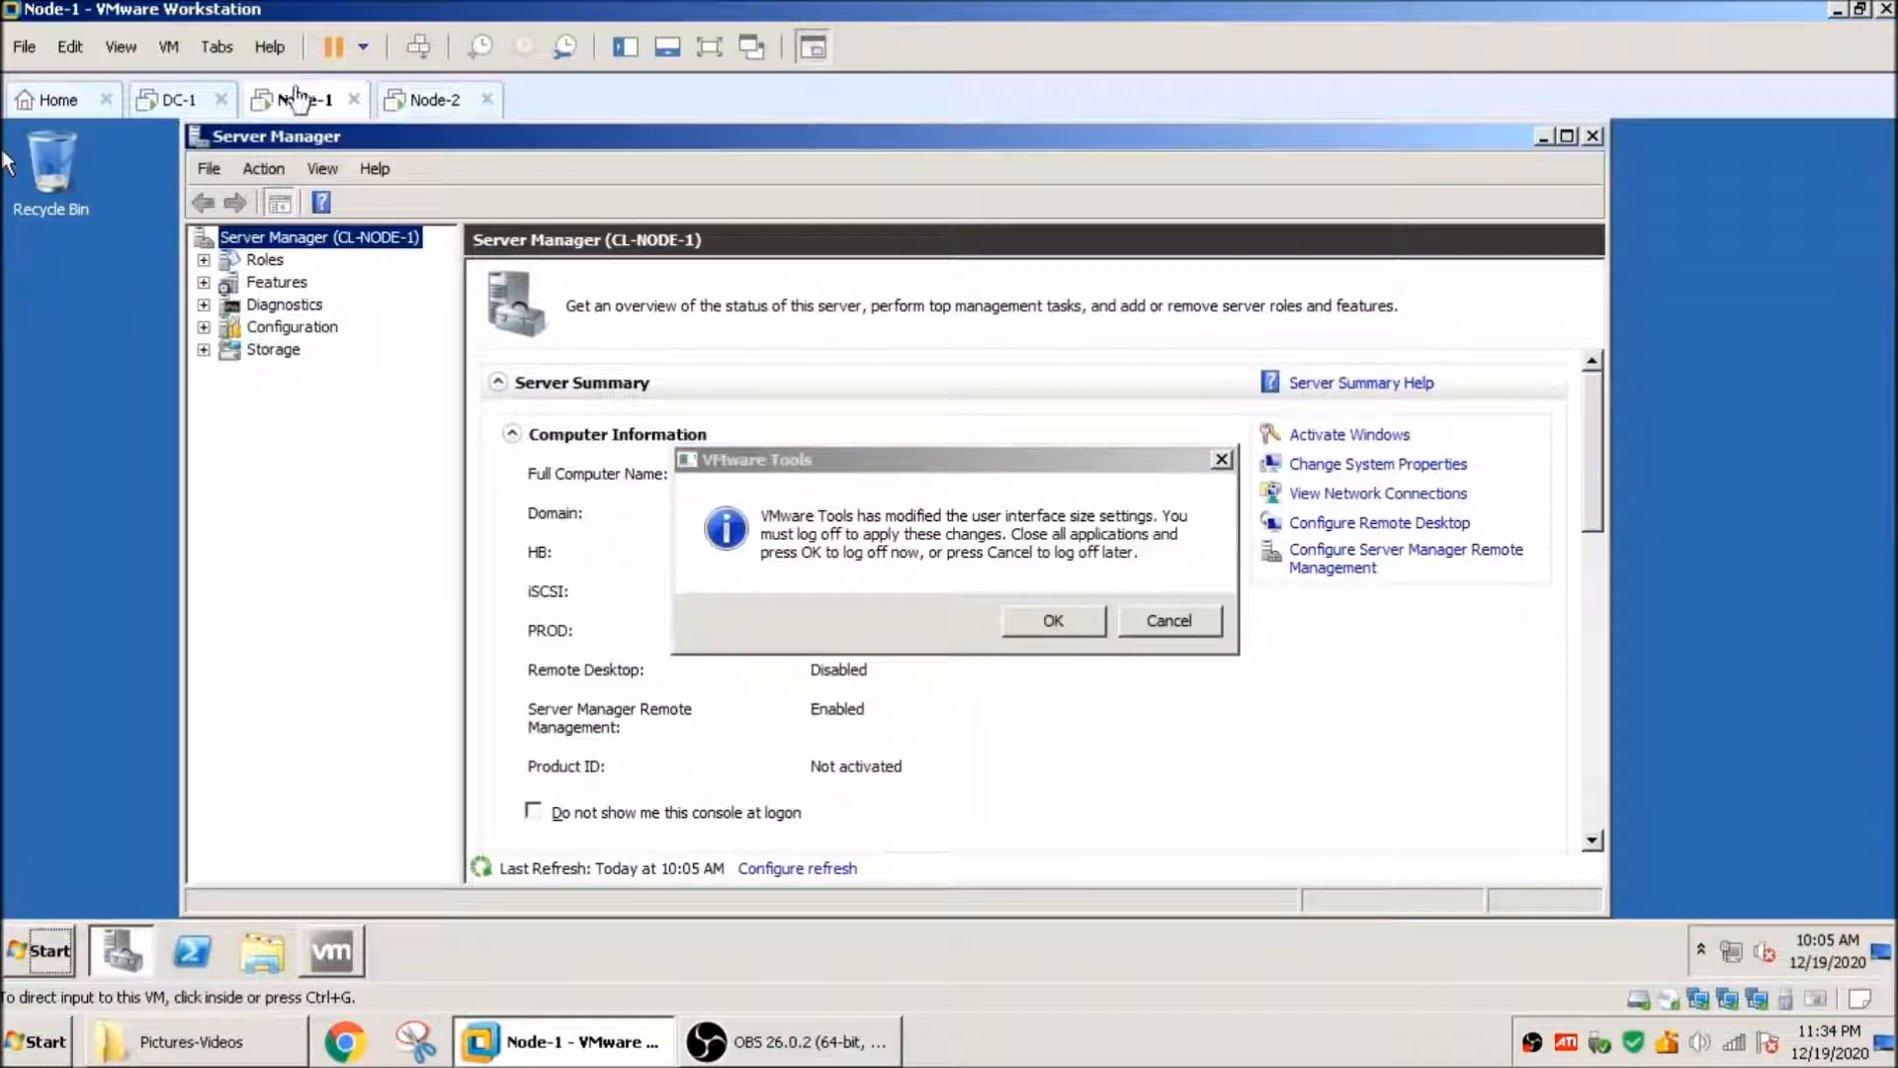
click(1177, 623)
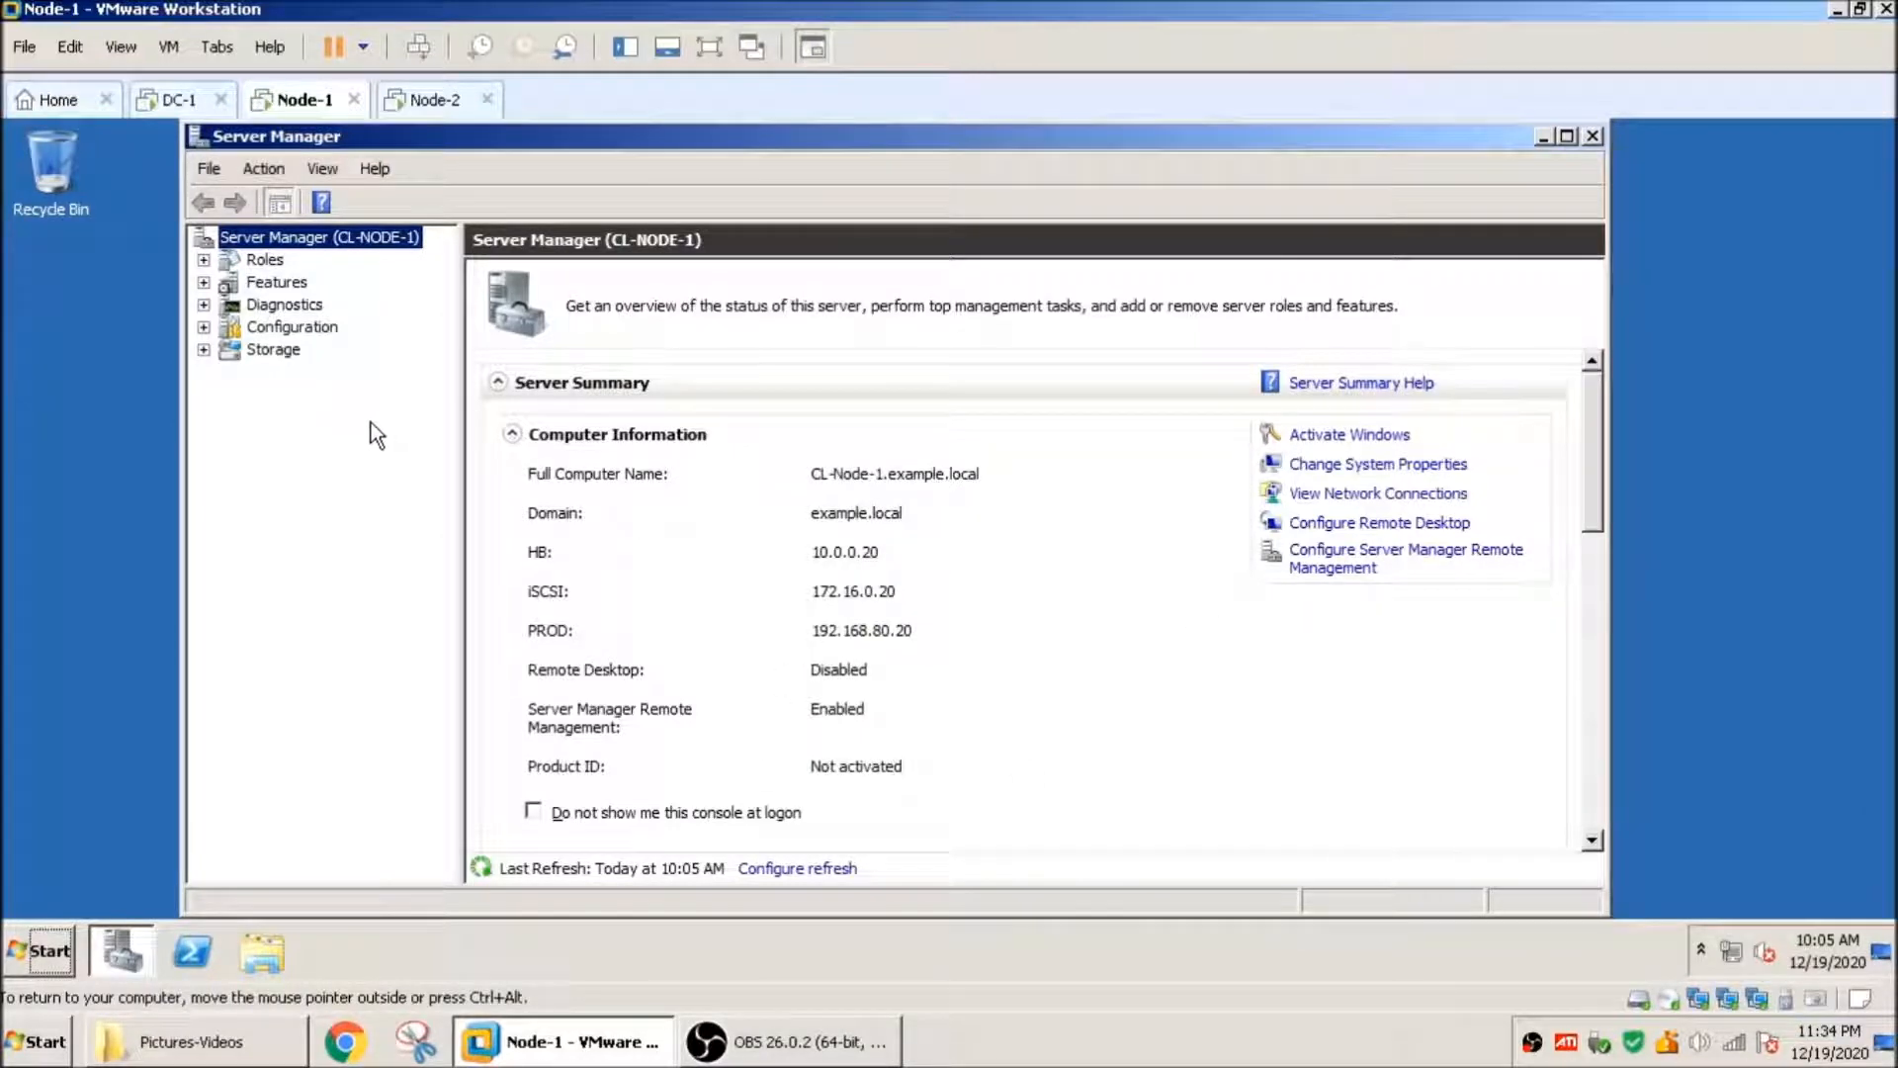
click(276, 283)
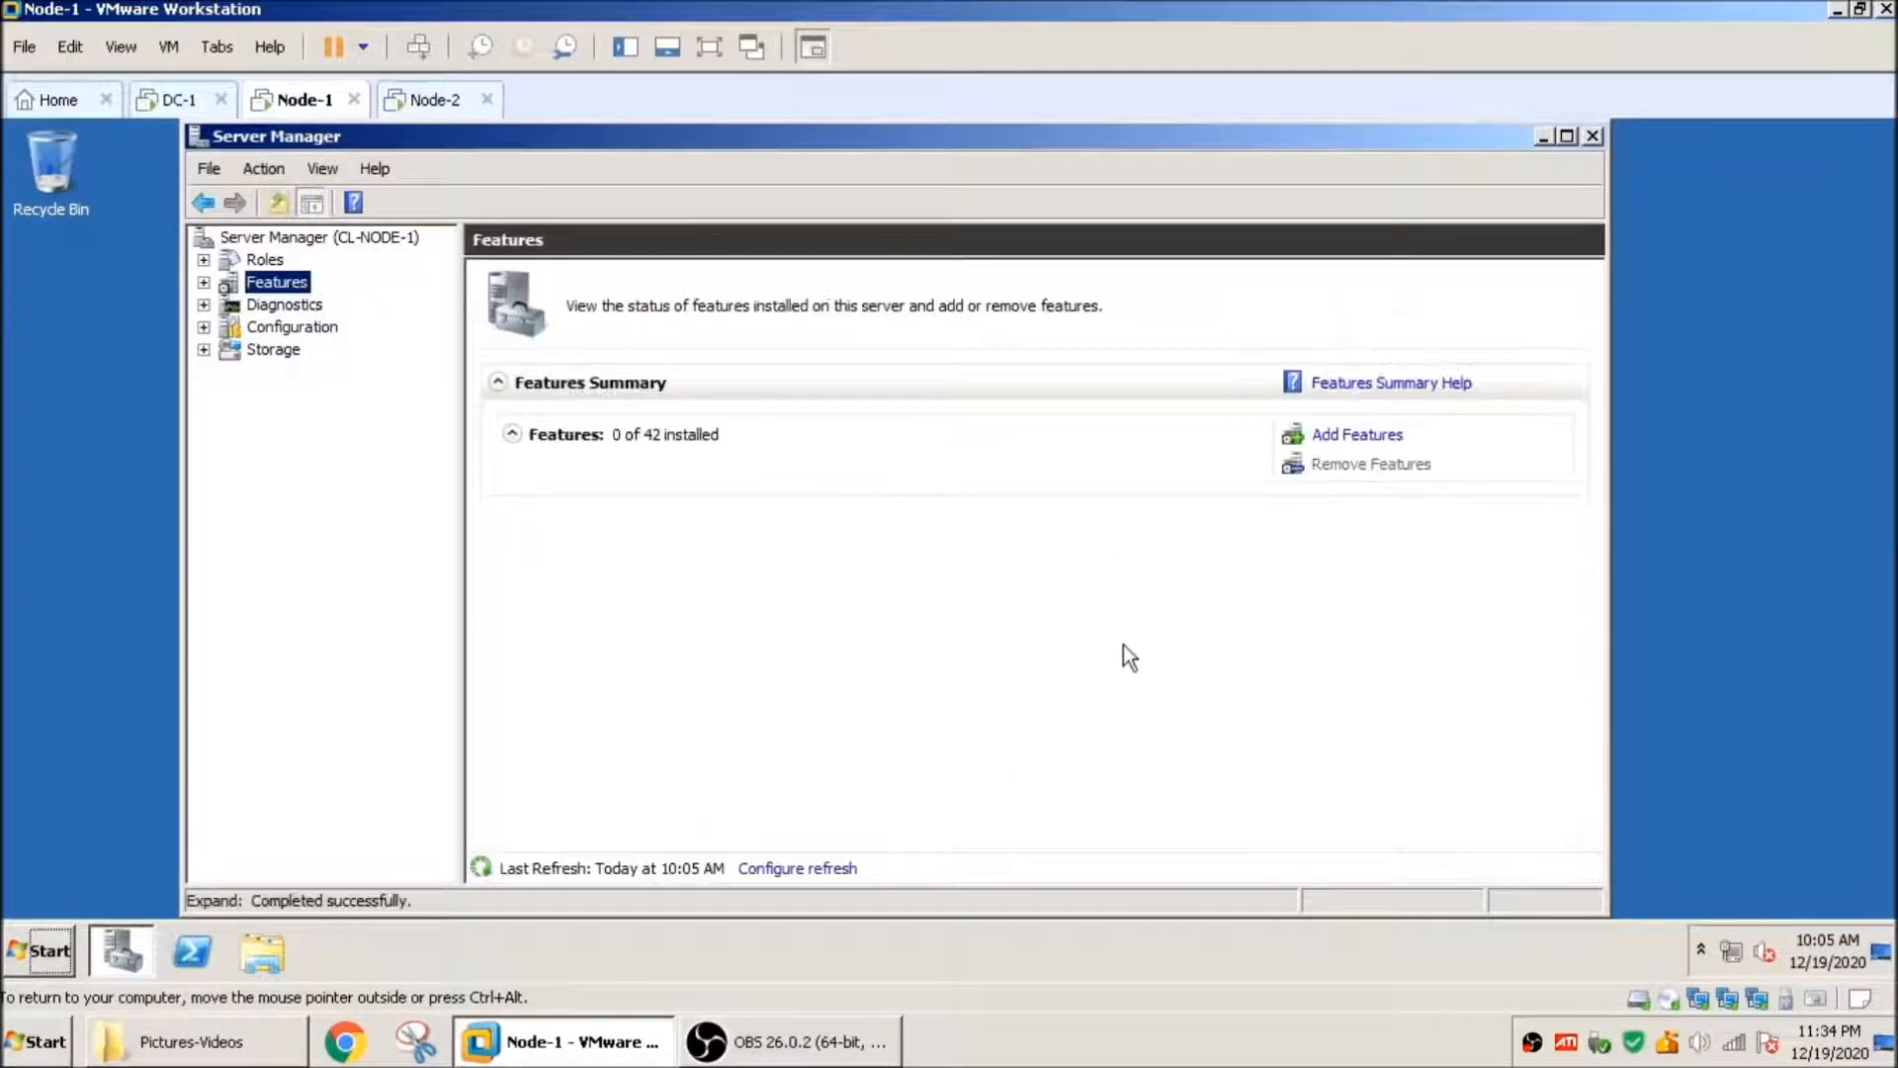
click(1372, 442)
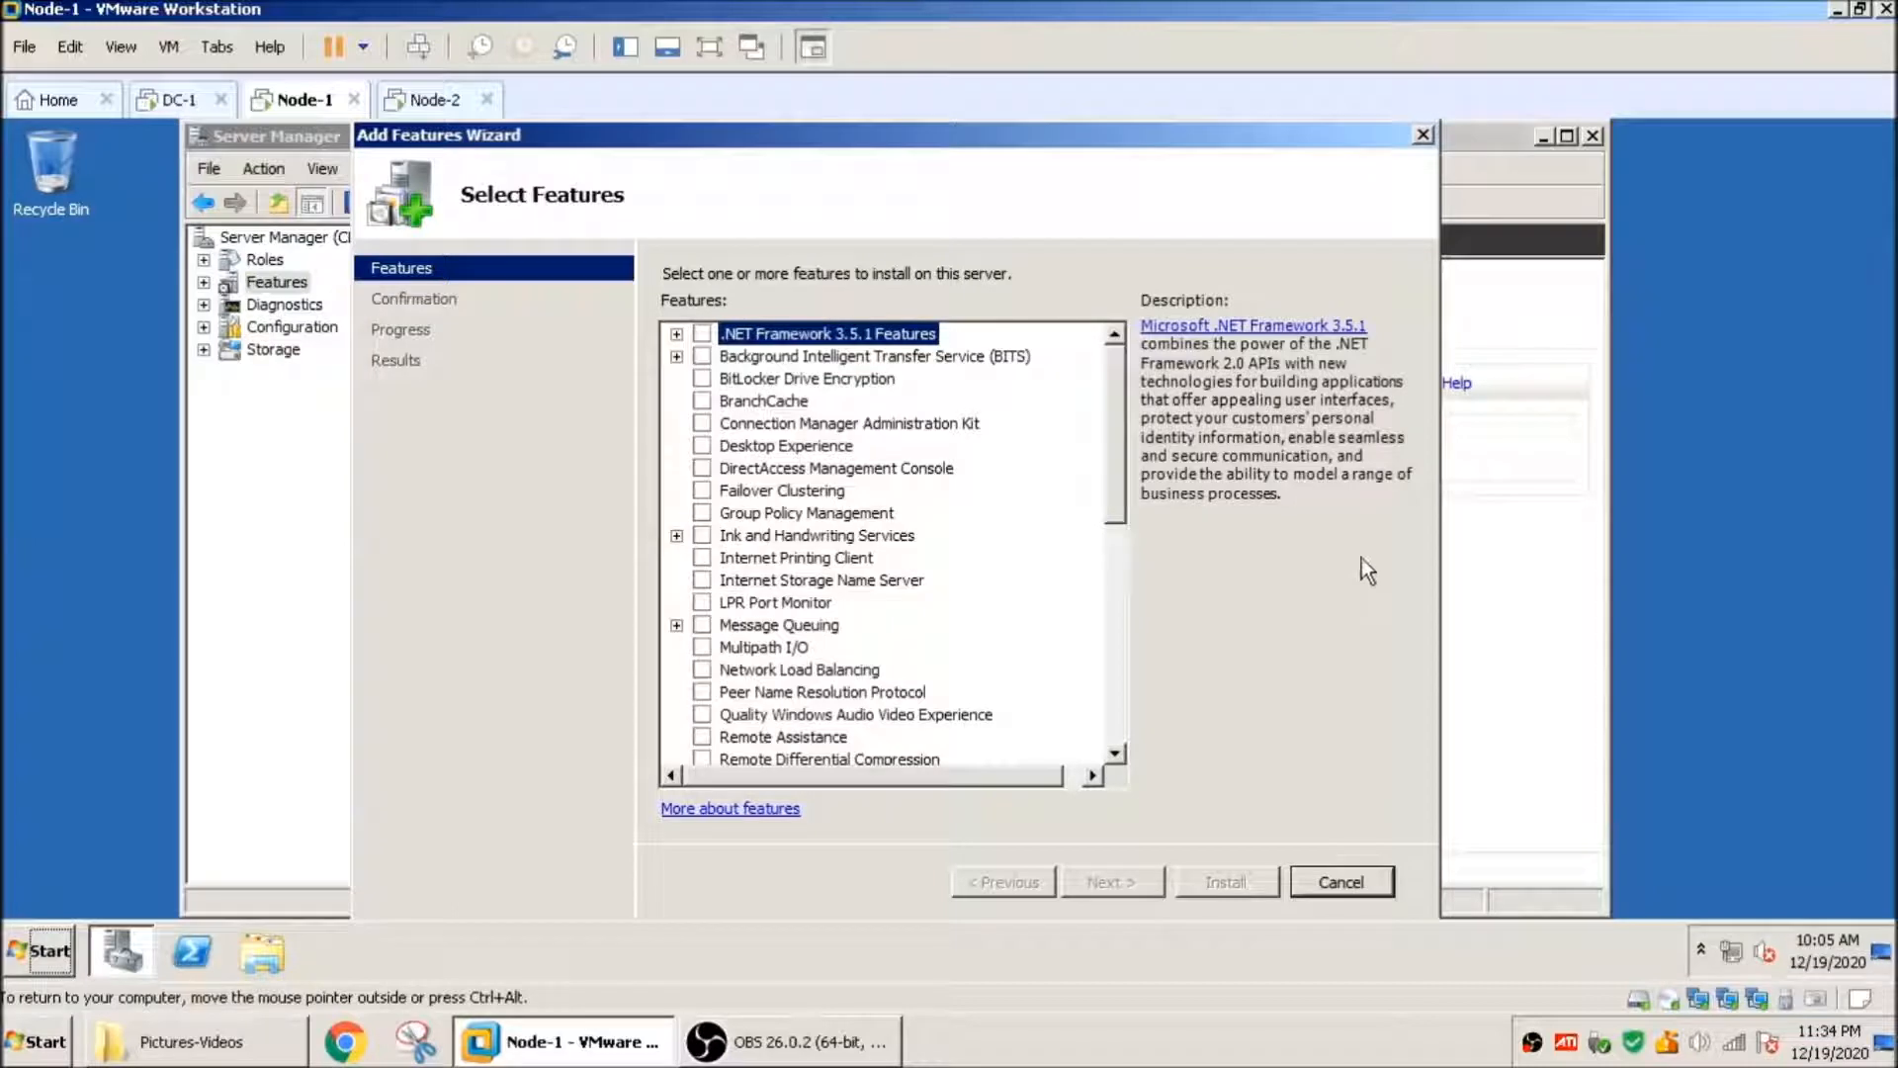
click(702, 490)
click(1105, 874)
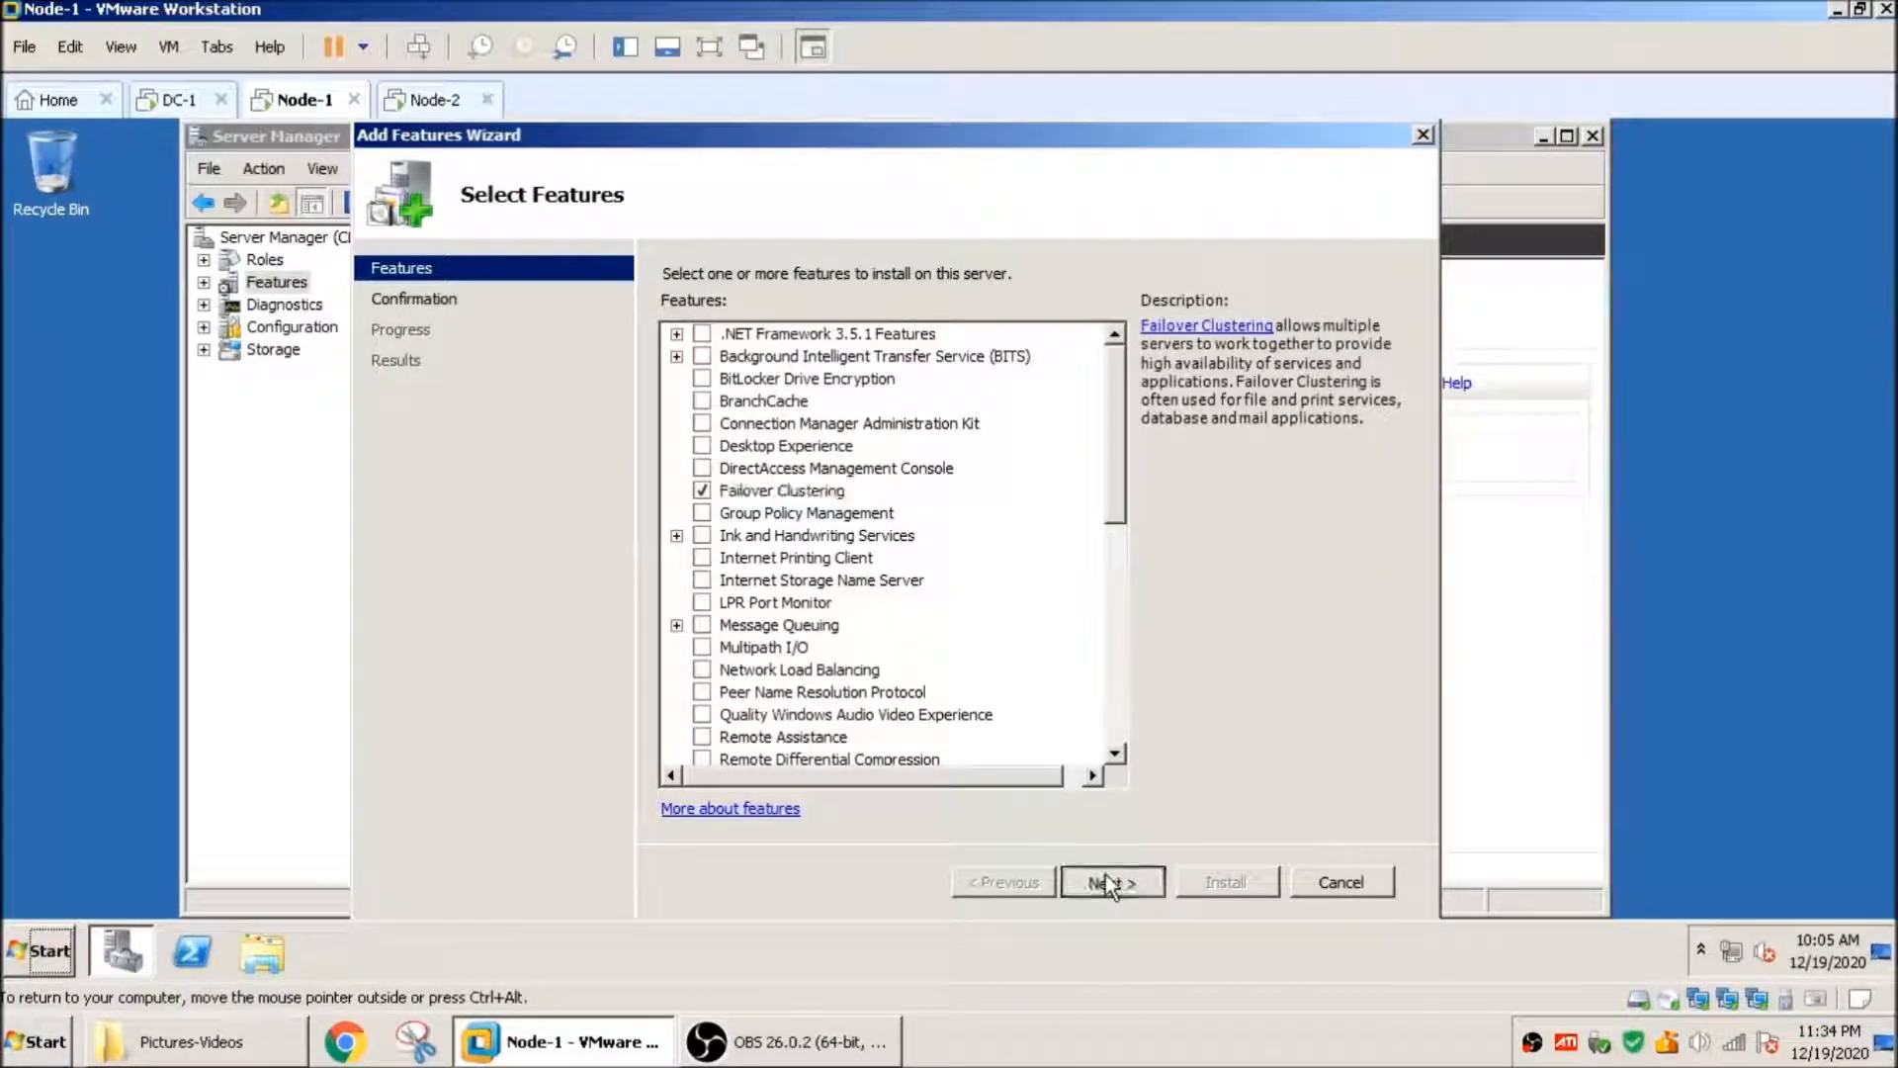
click(1214, 880)
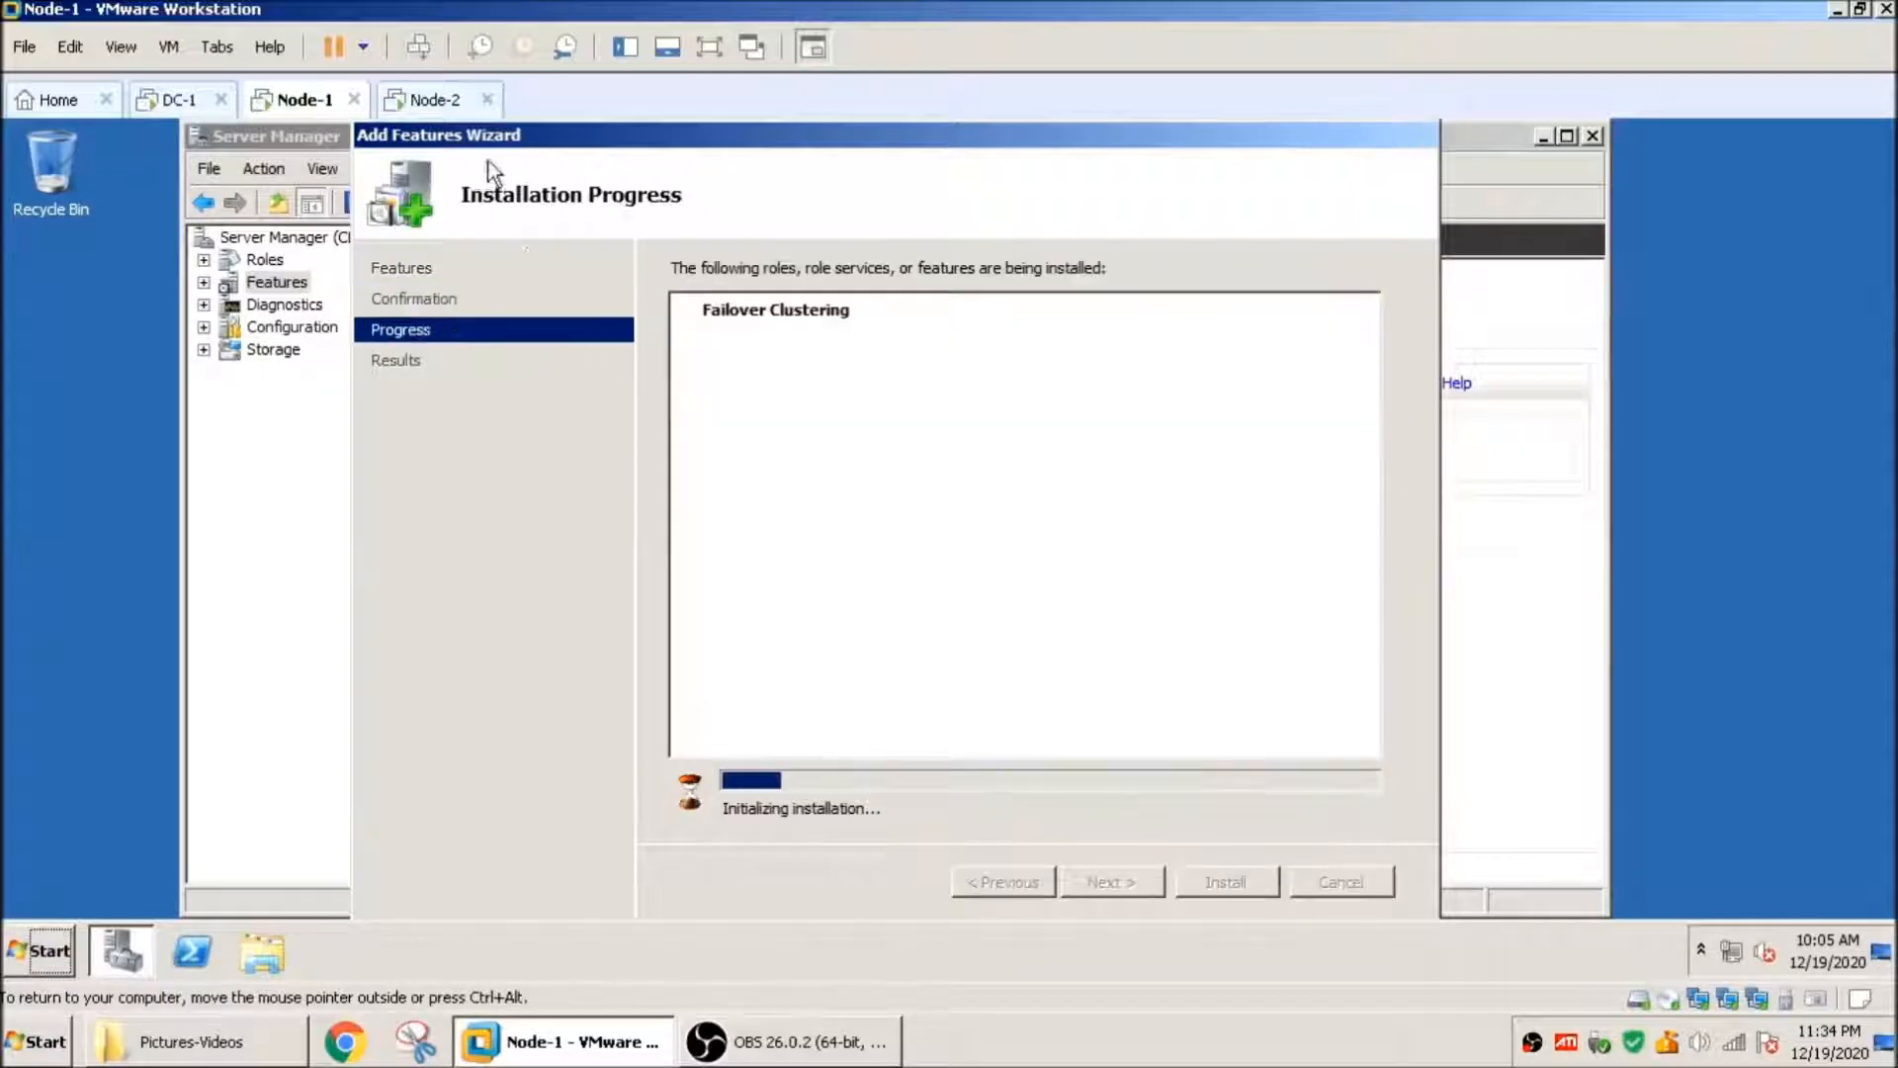
Step: On Node-2, dismiss the VMware Tools log-off request and start installing the Failover Clustering feature from Server Manager
click(435, 99)
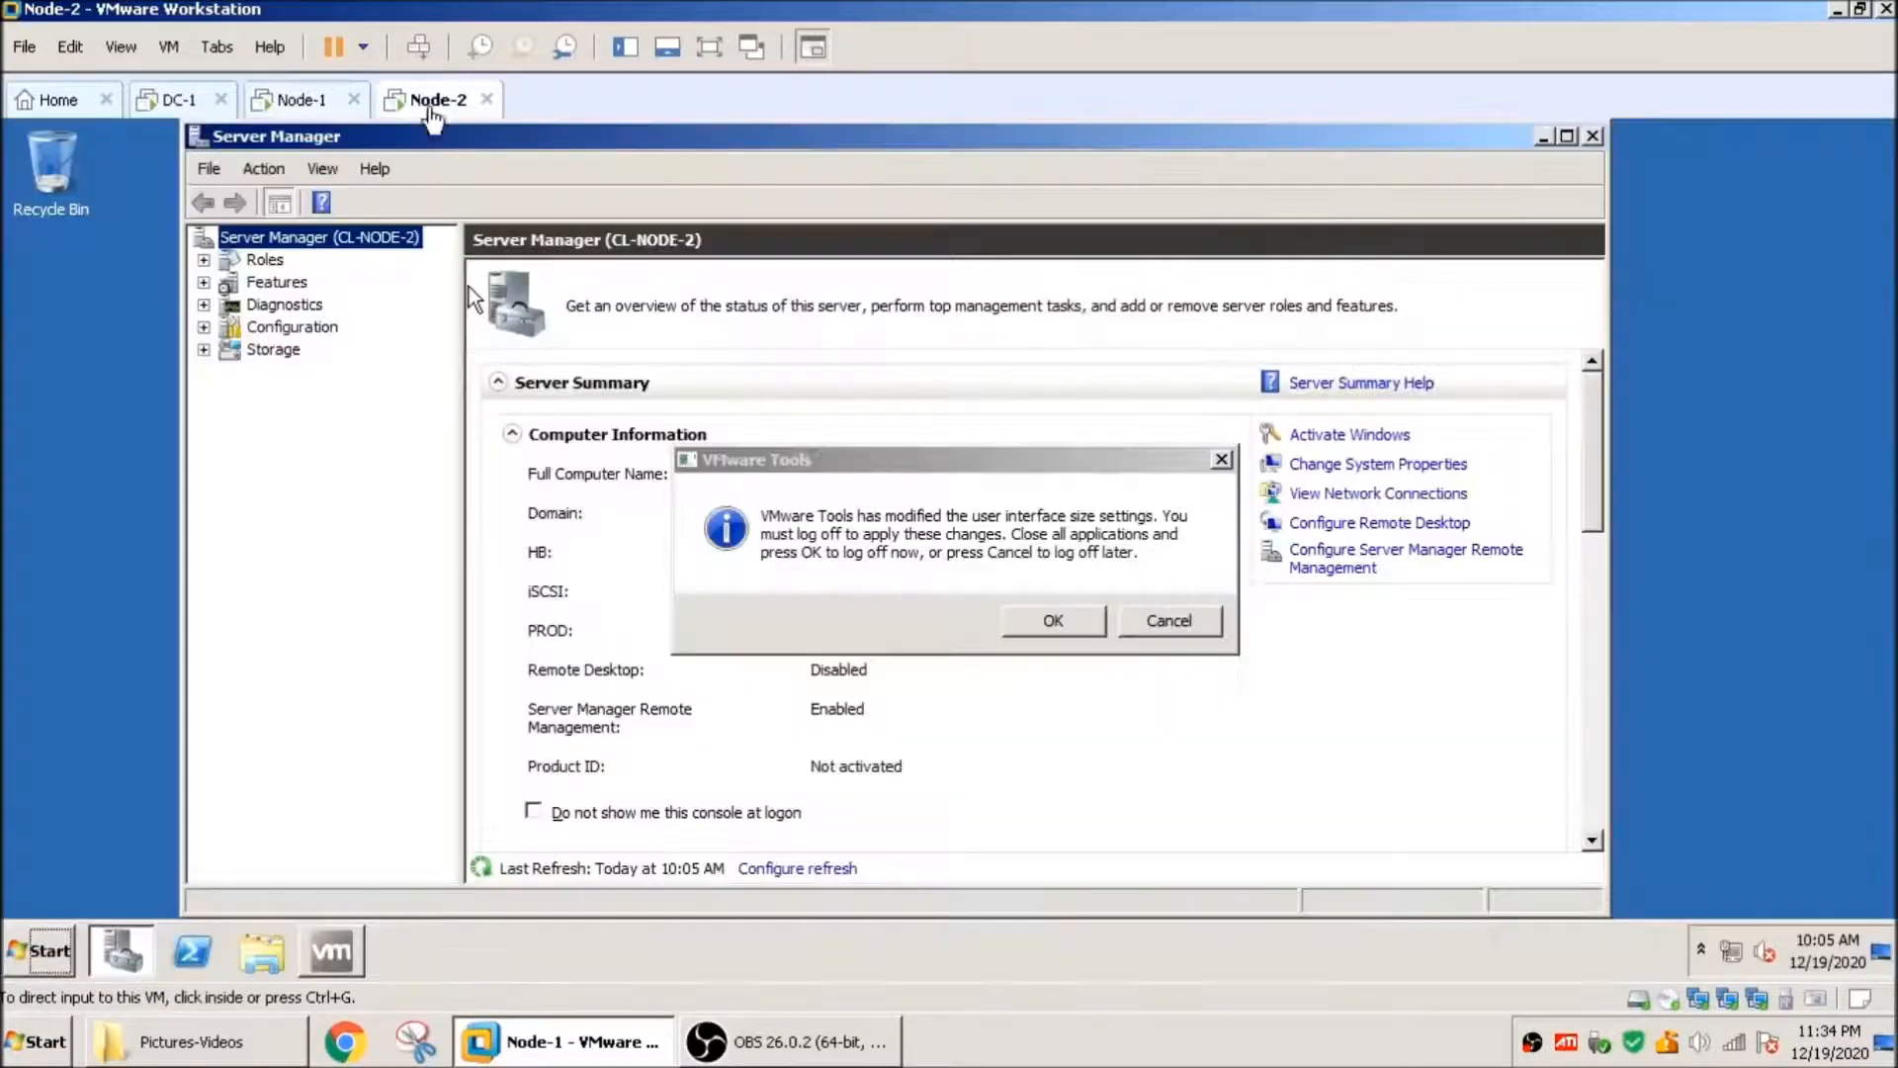
click(1195, 621)
click(264, 287)
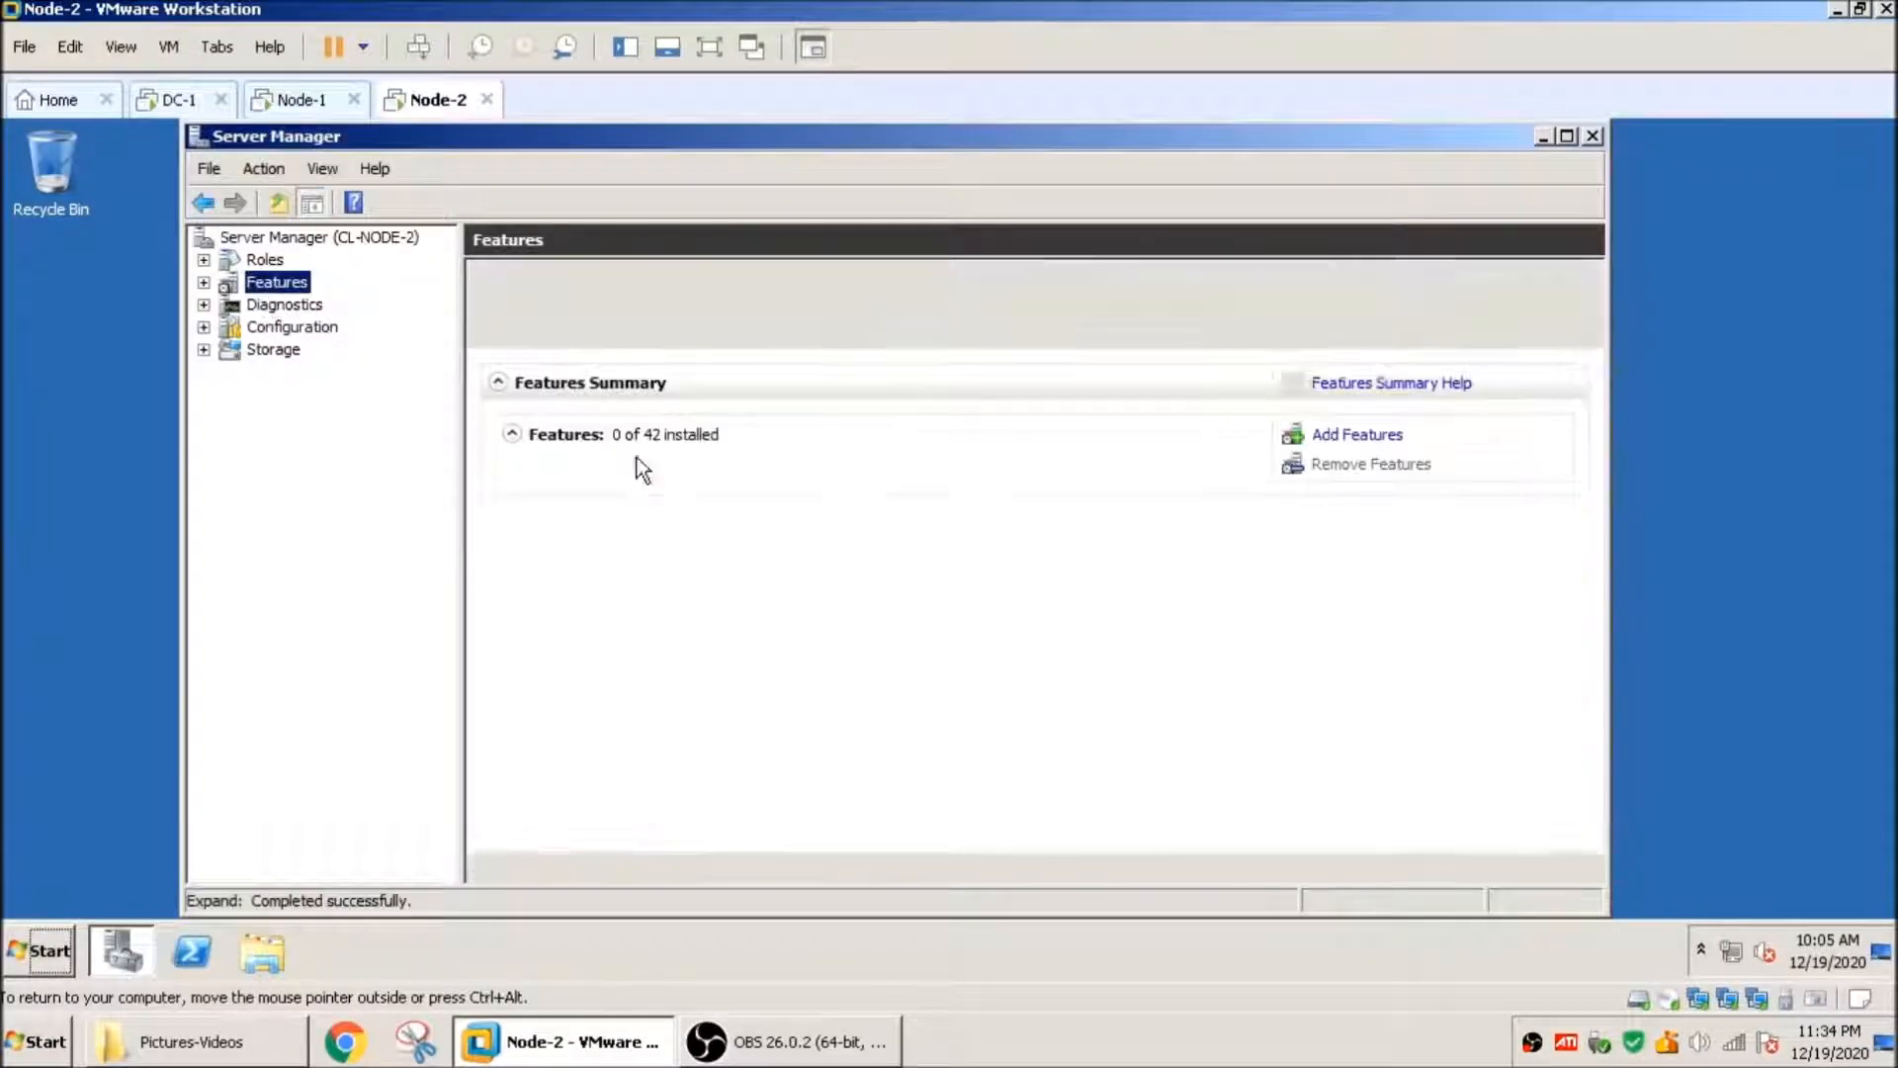
click(1358, 436)
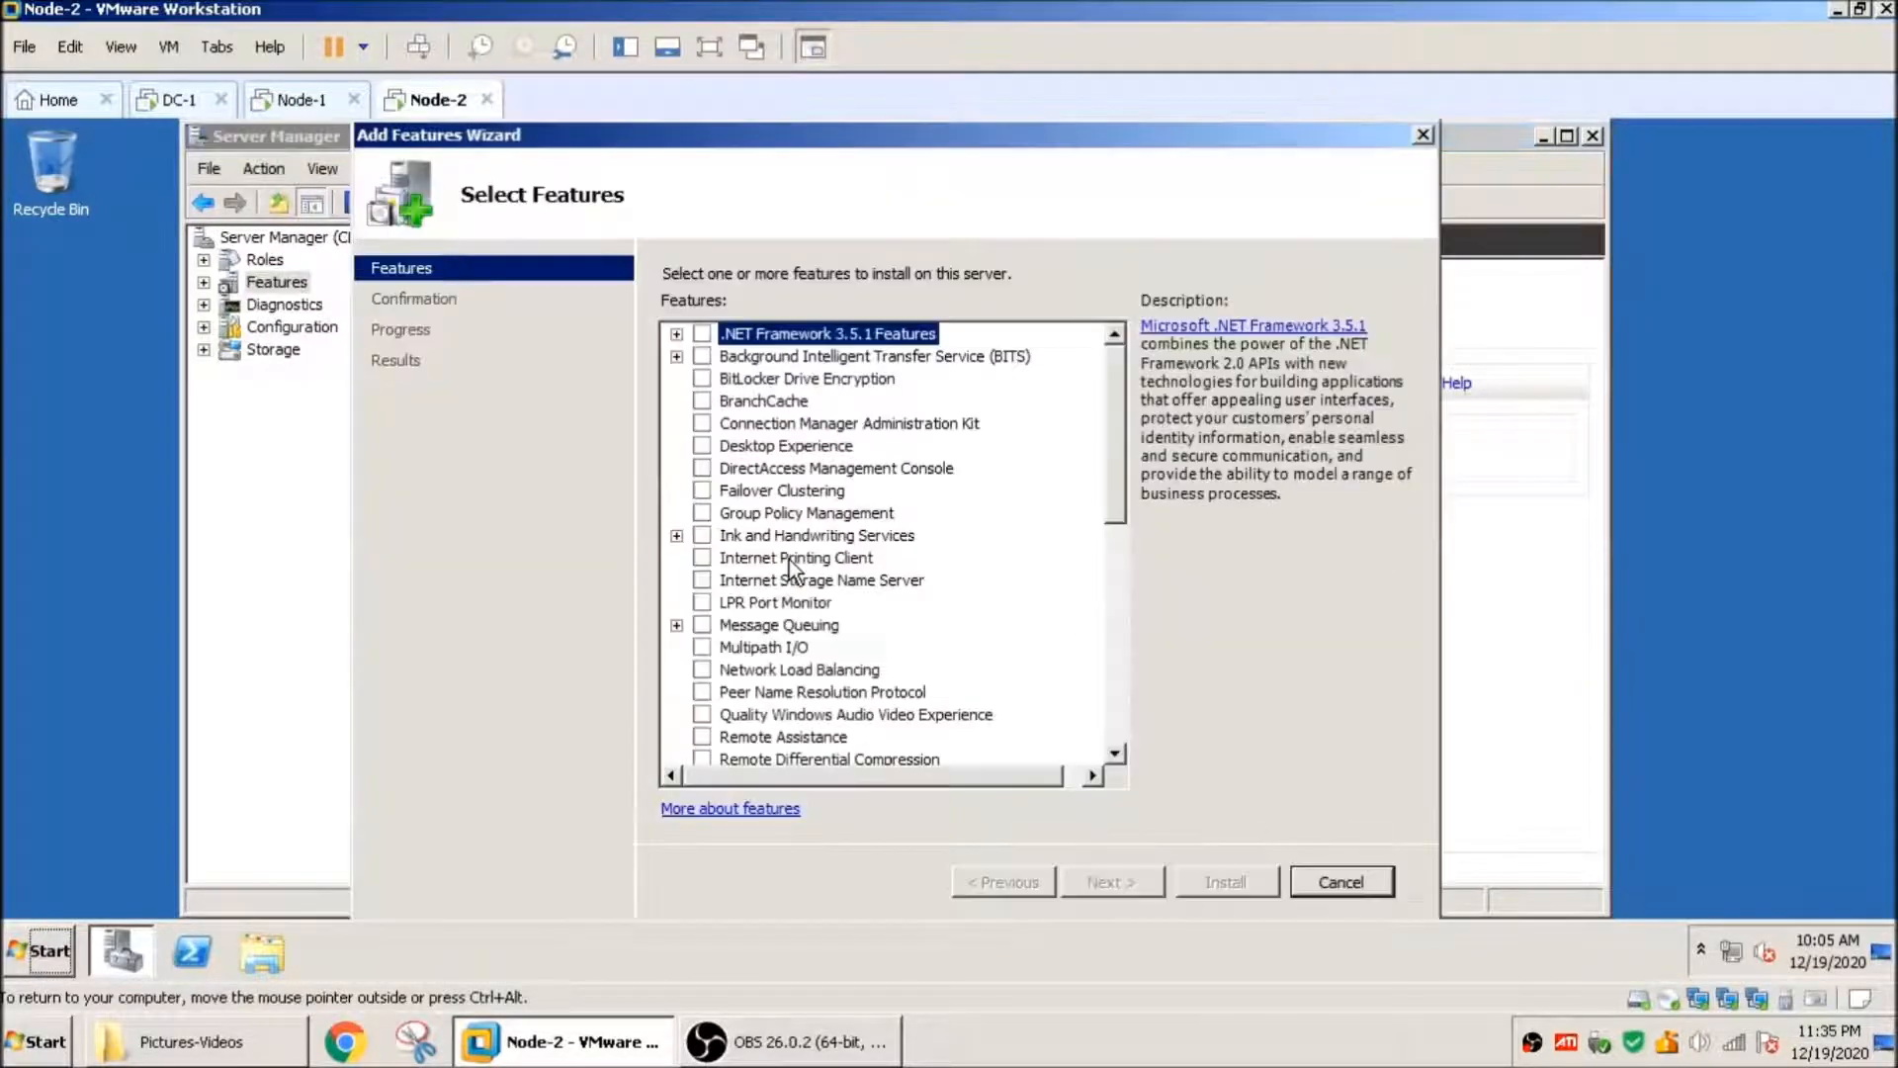
click(702, 490)
click(1117, 882)
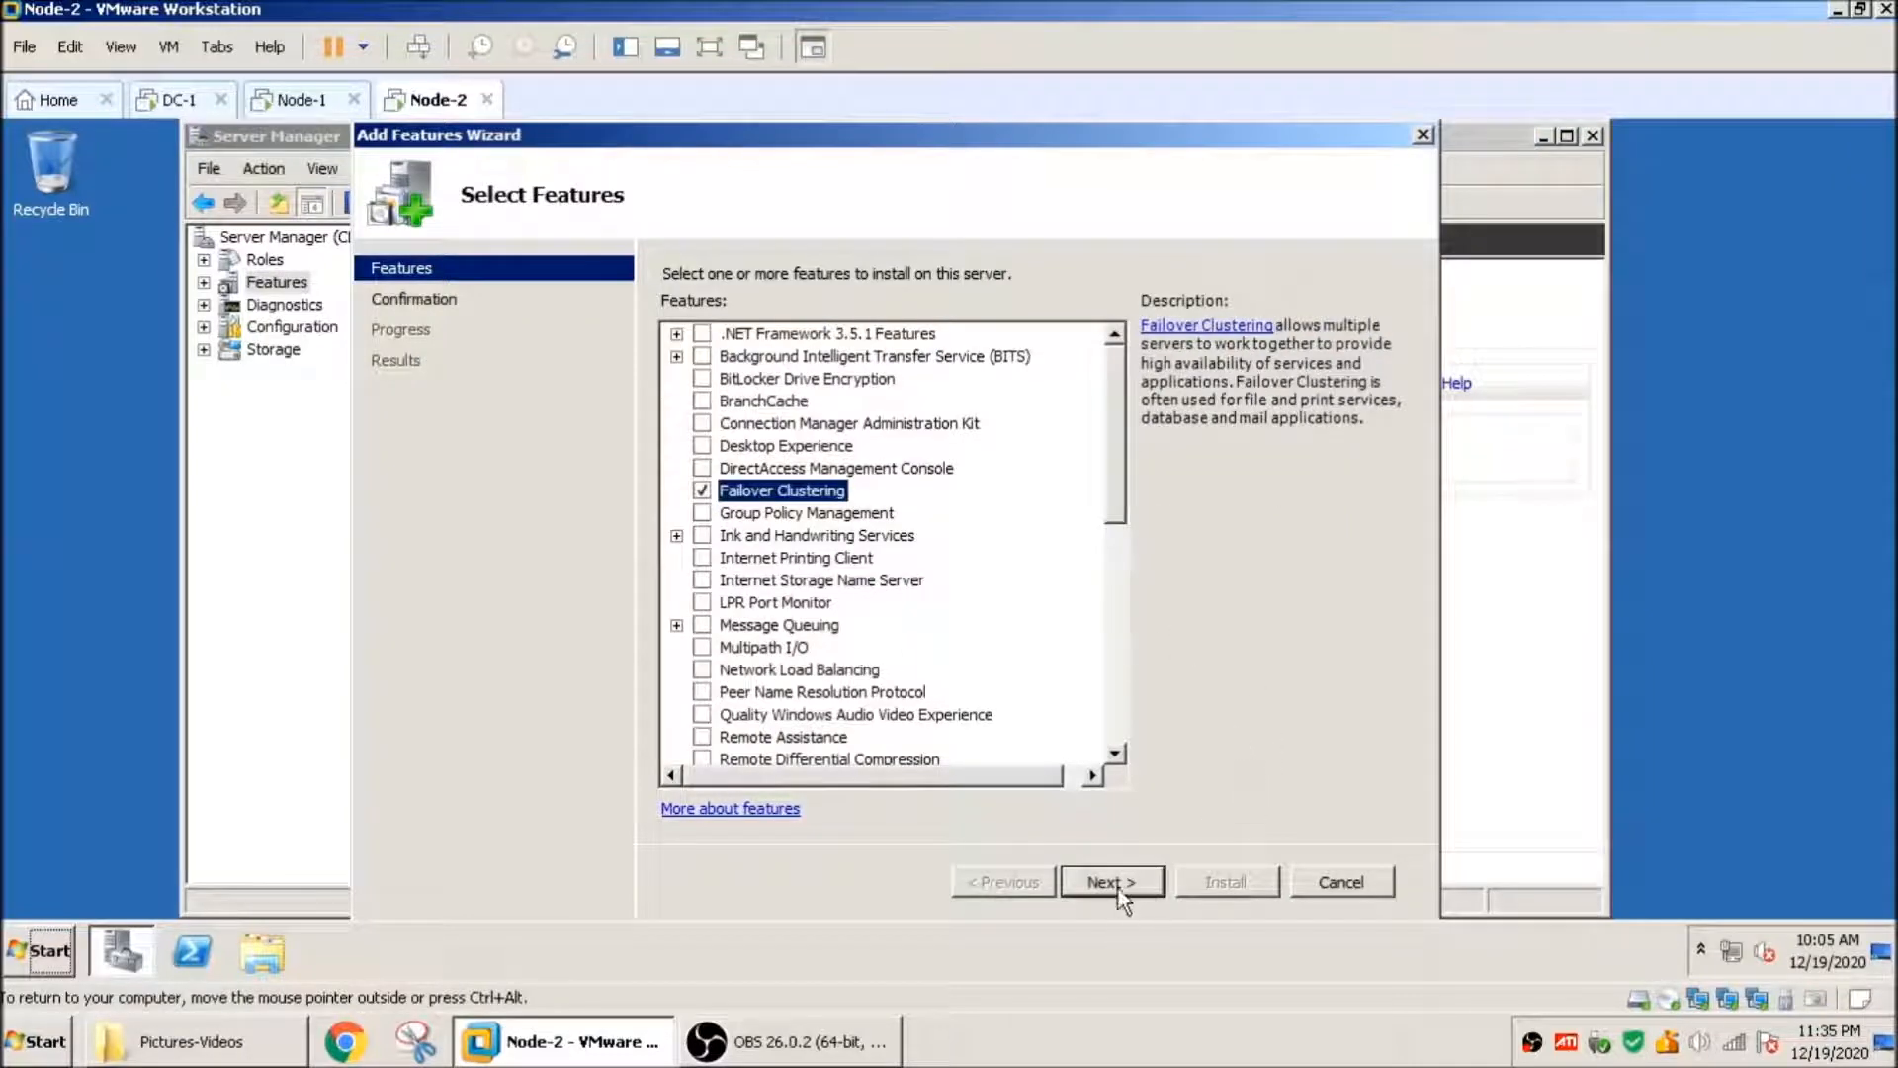
click(1226, 882)
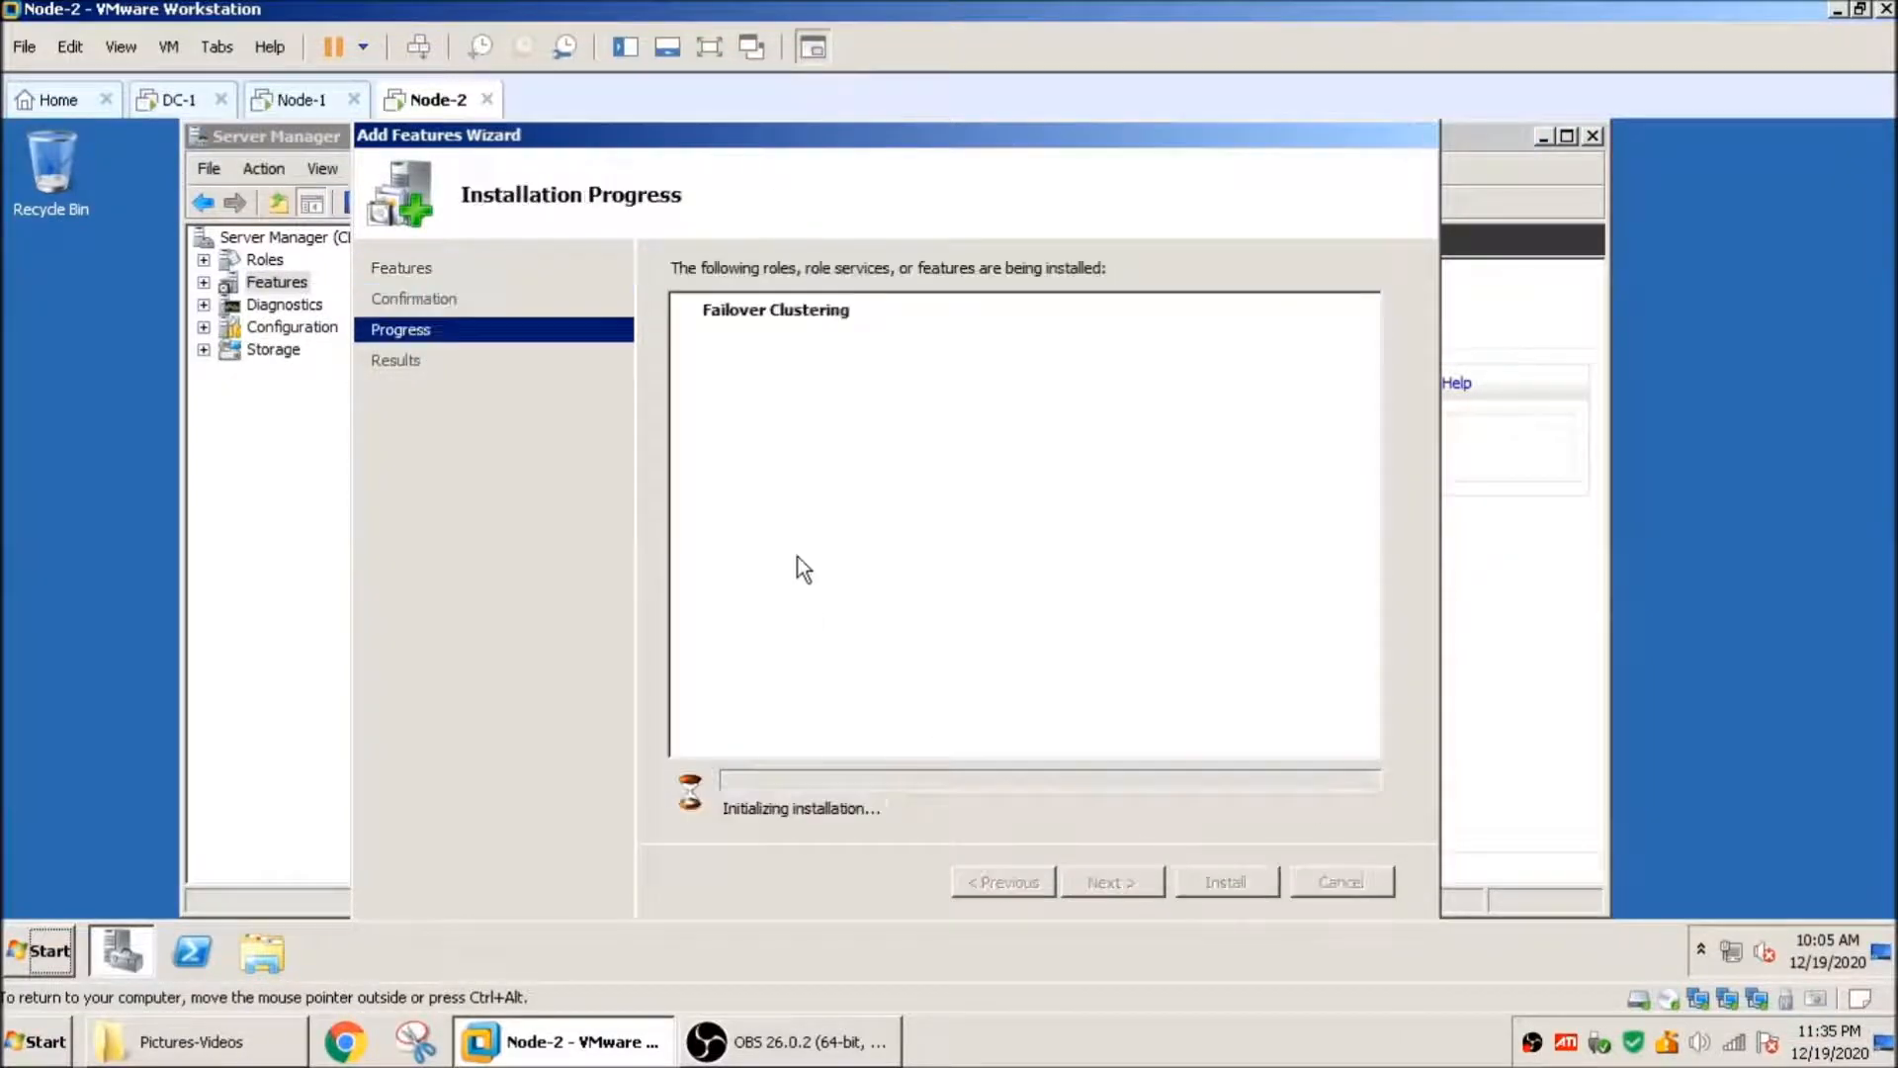
Step: On Node-1 and Node-2, close the finished Add Features Wizard and Server Manager
click(288, 103)
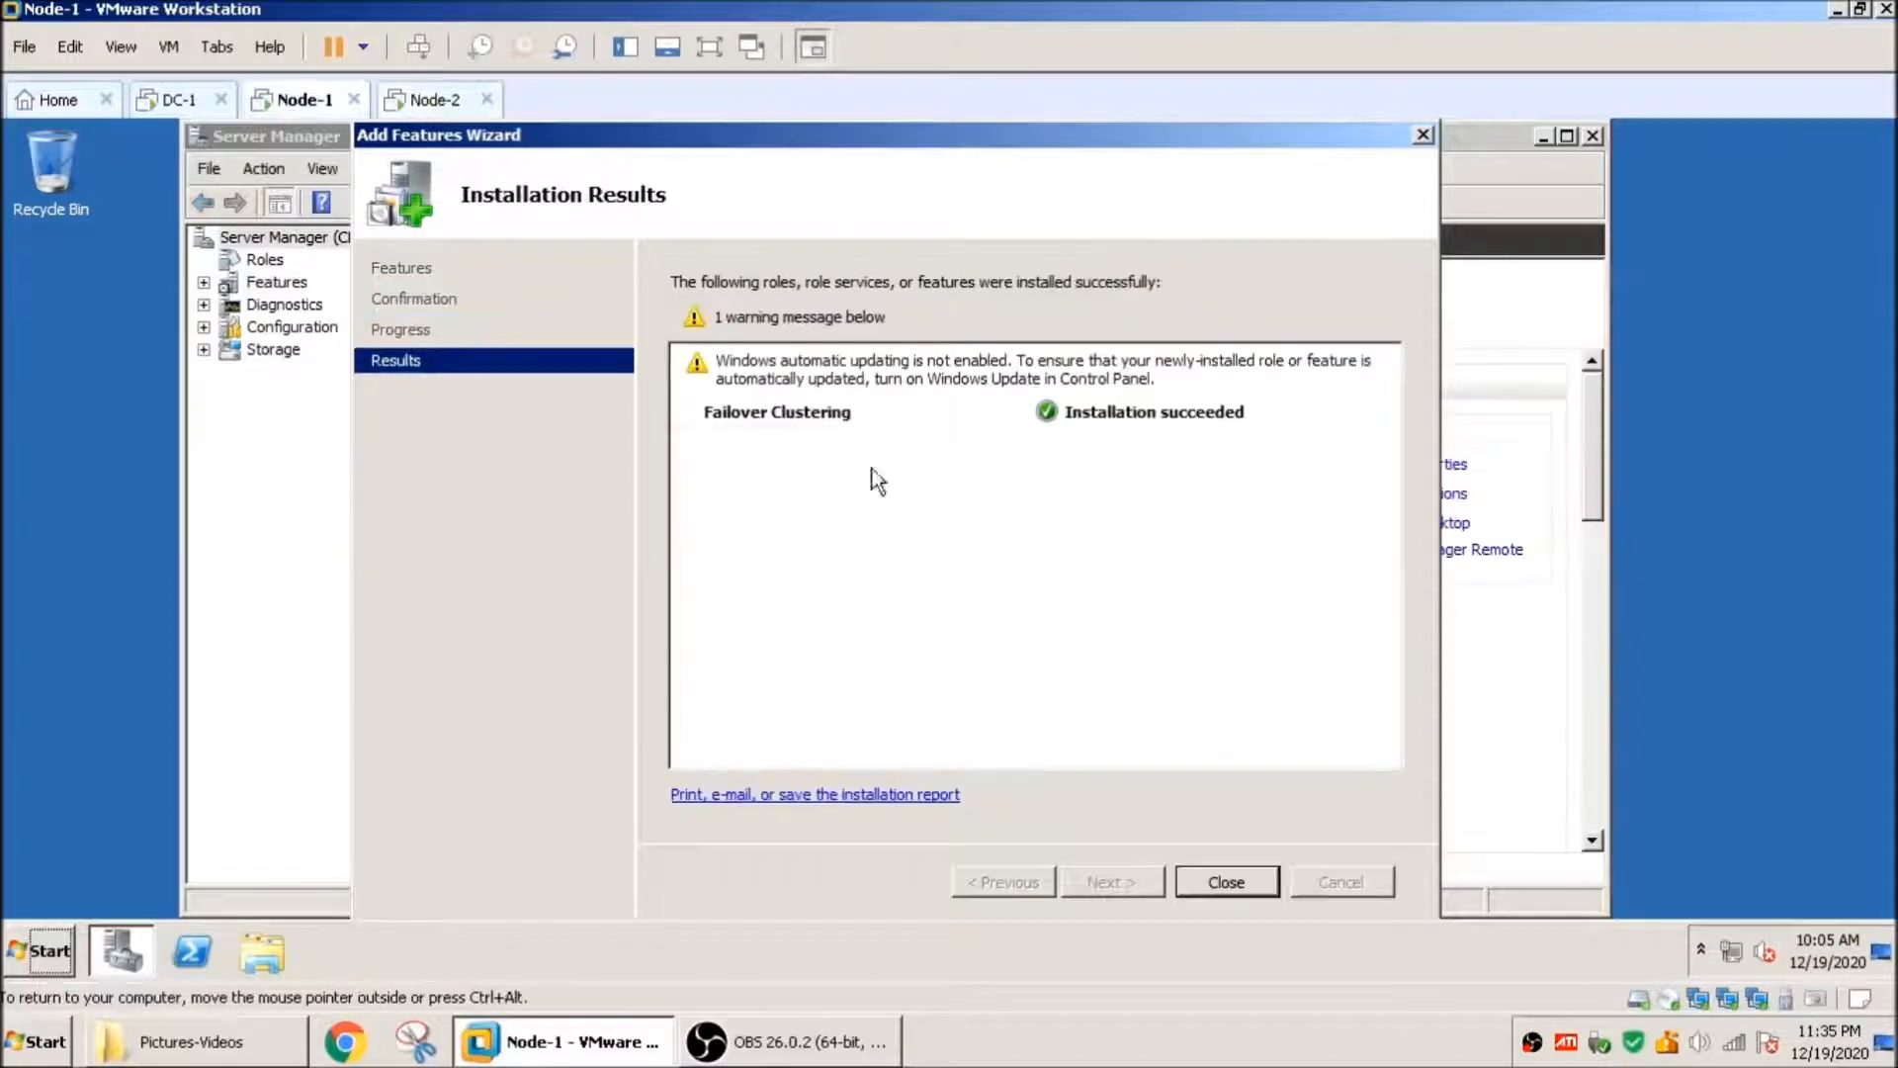
click(1228, 882)
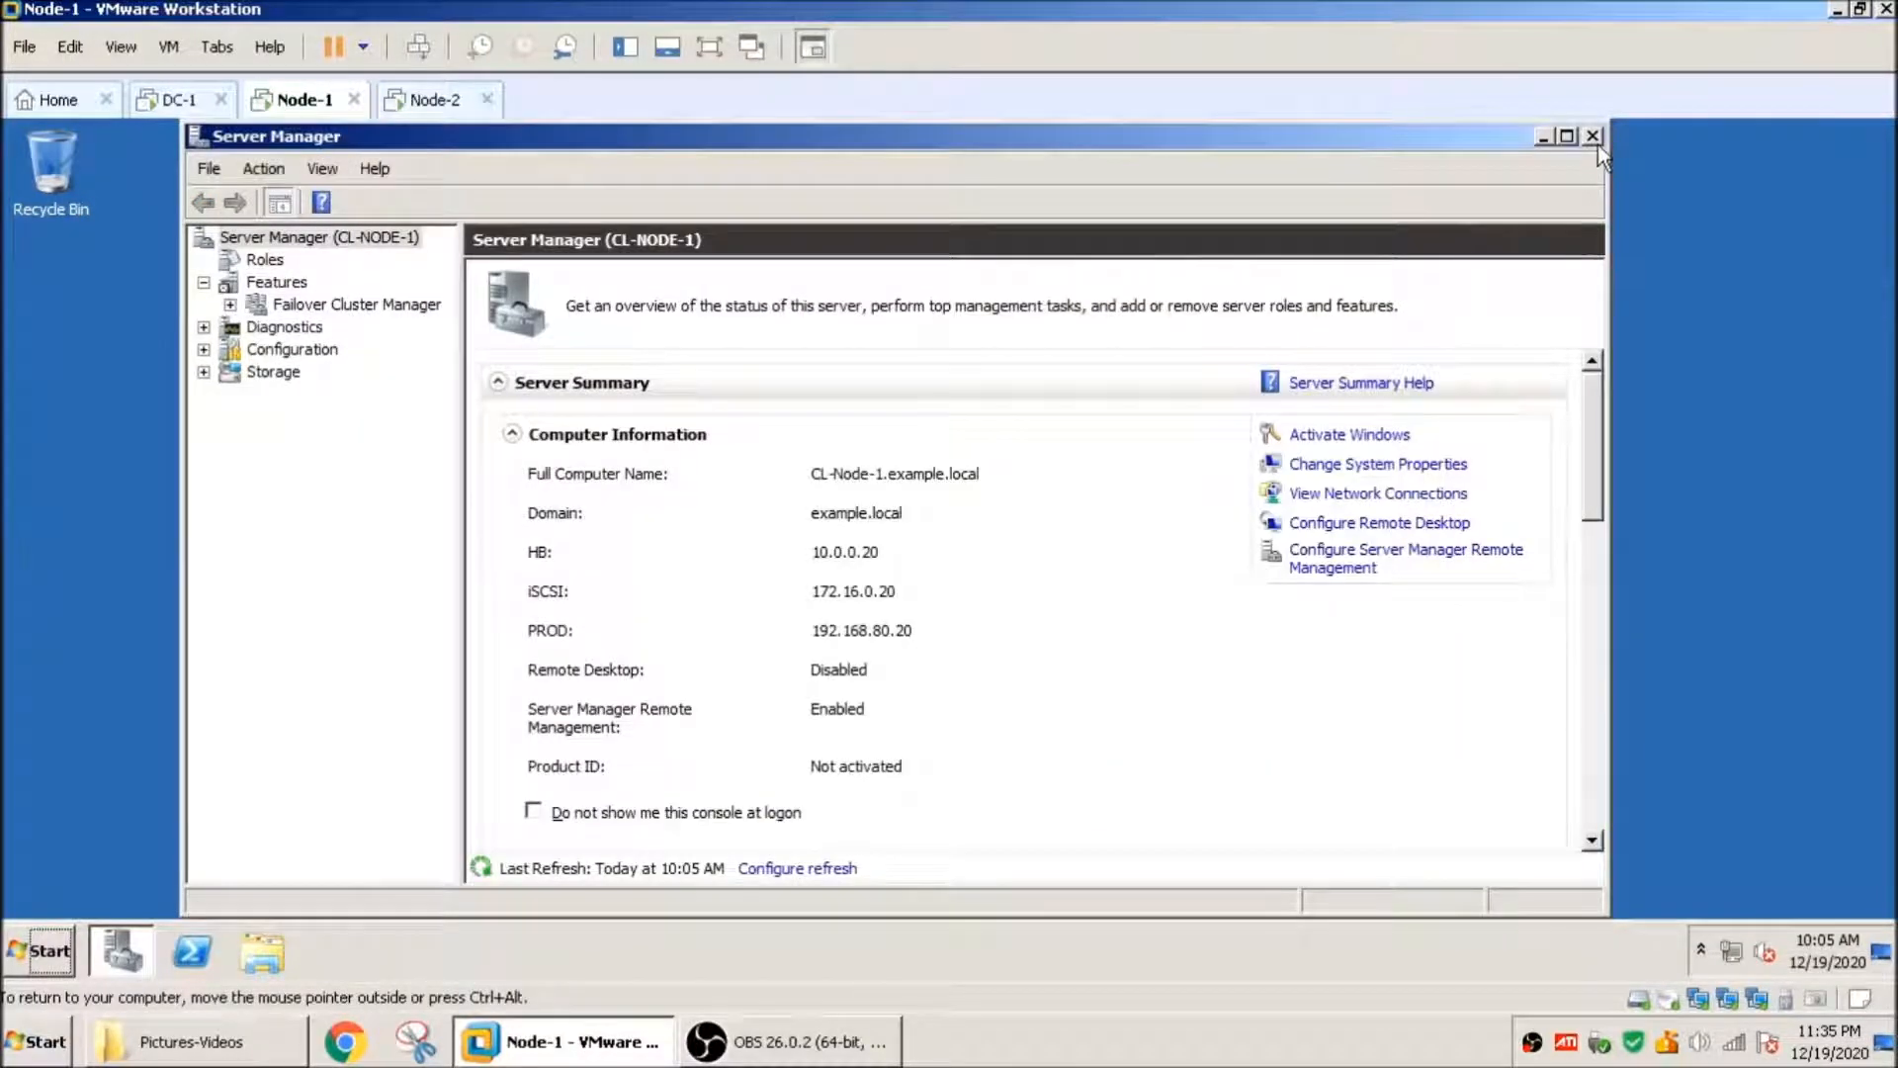
click(1592, 136)
click(433, 102)
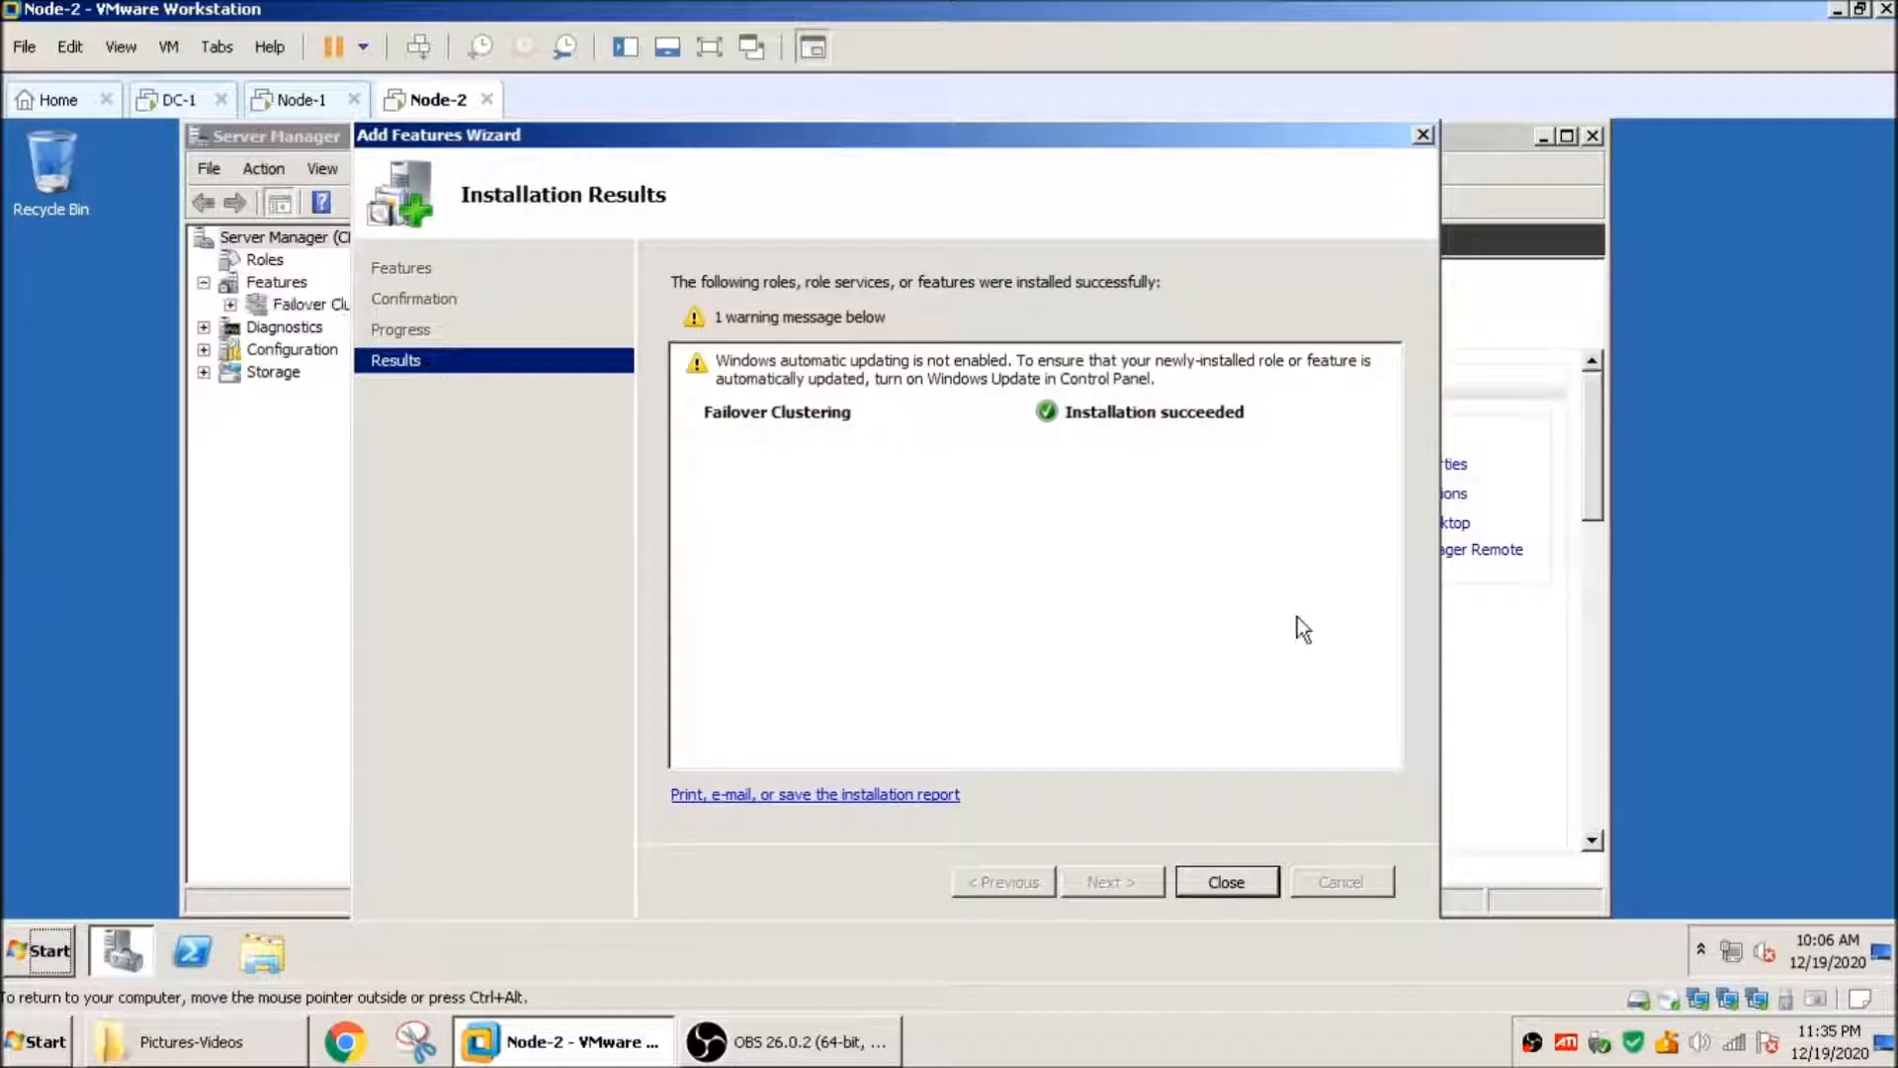
click(1226, 880)
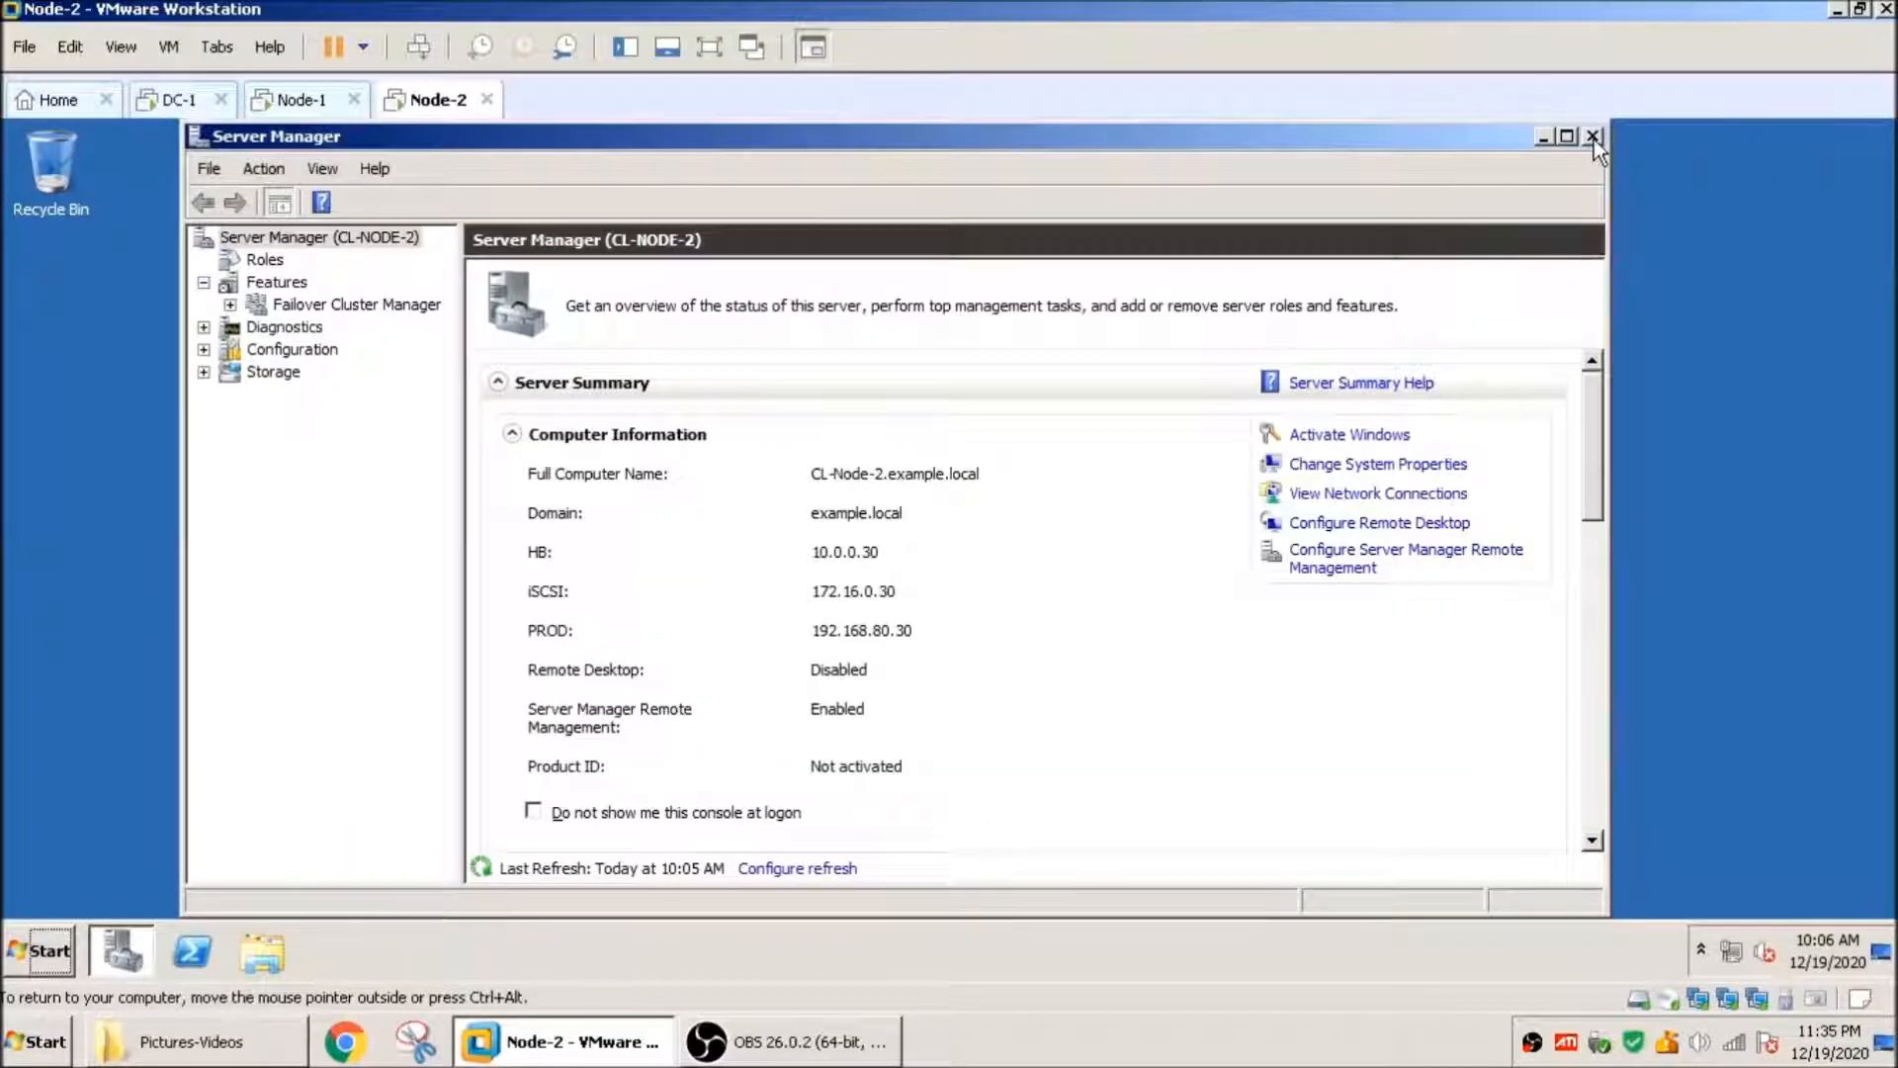
click(1593, 138)
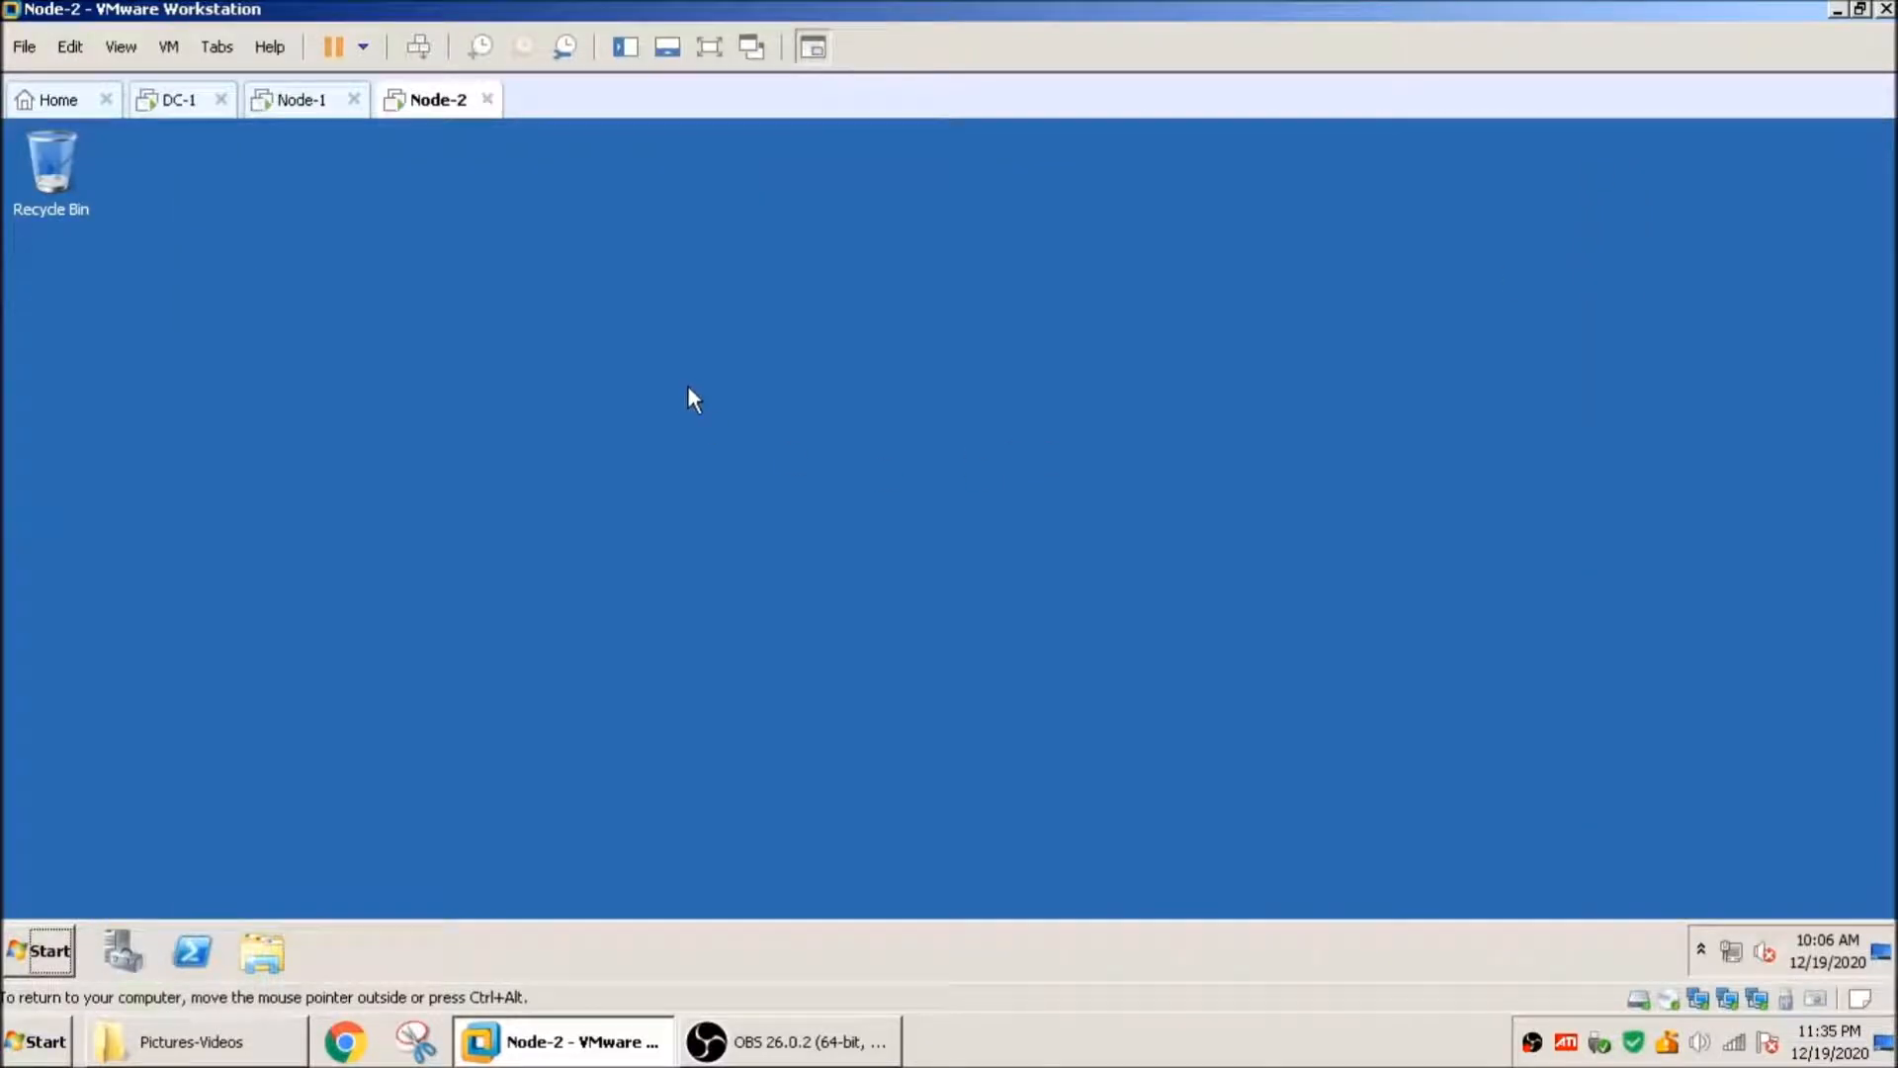
Step: On Node-1, run iscsicpl and agree to start the Microsoft iSCSI service automatically
click(301, 99)
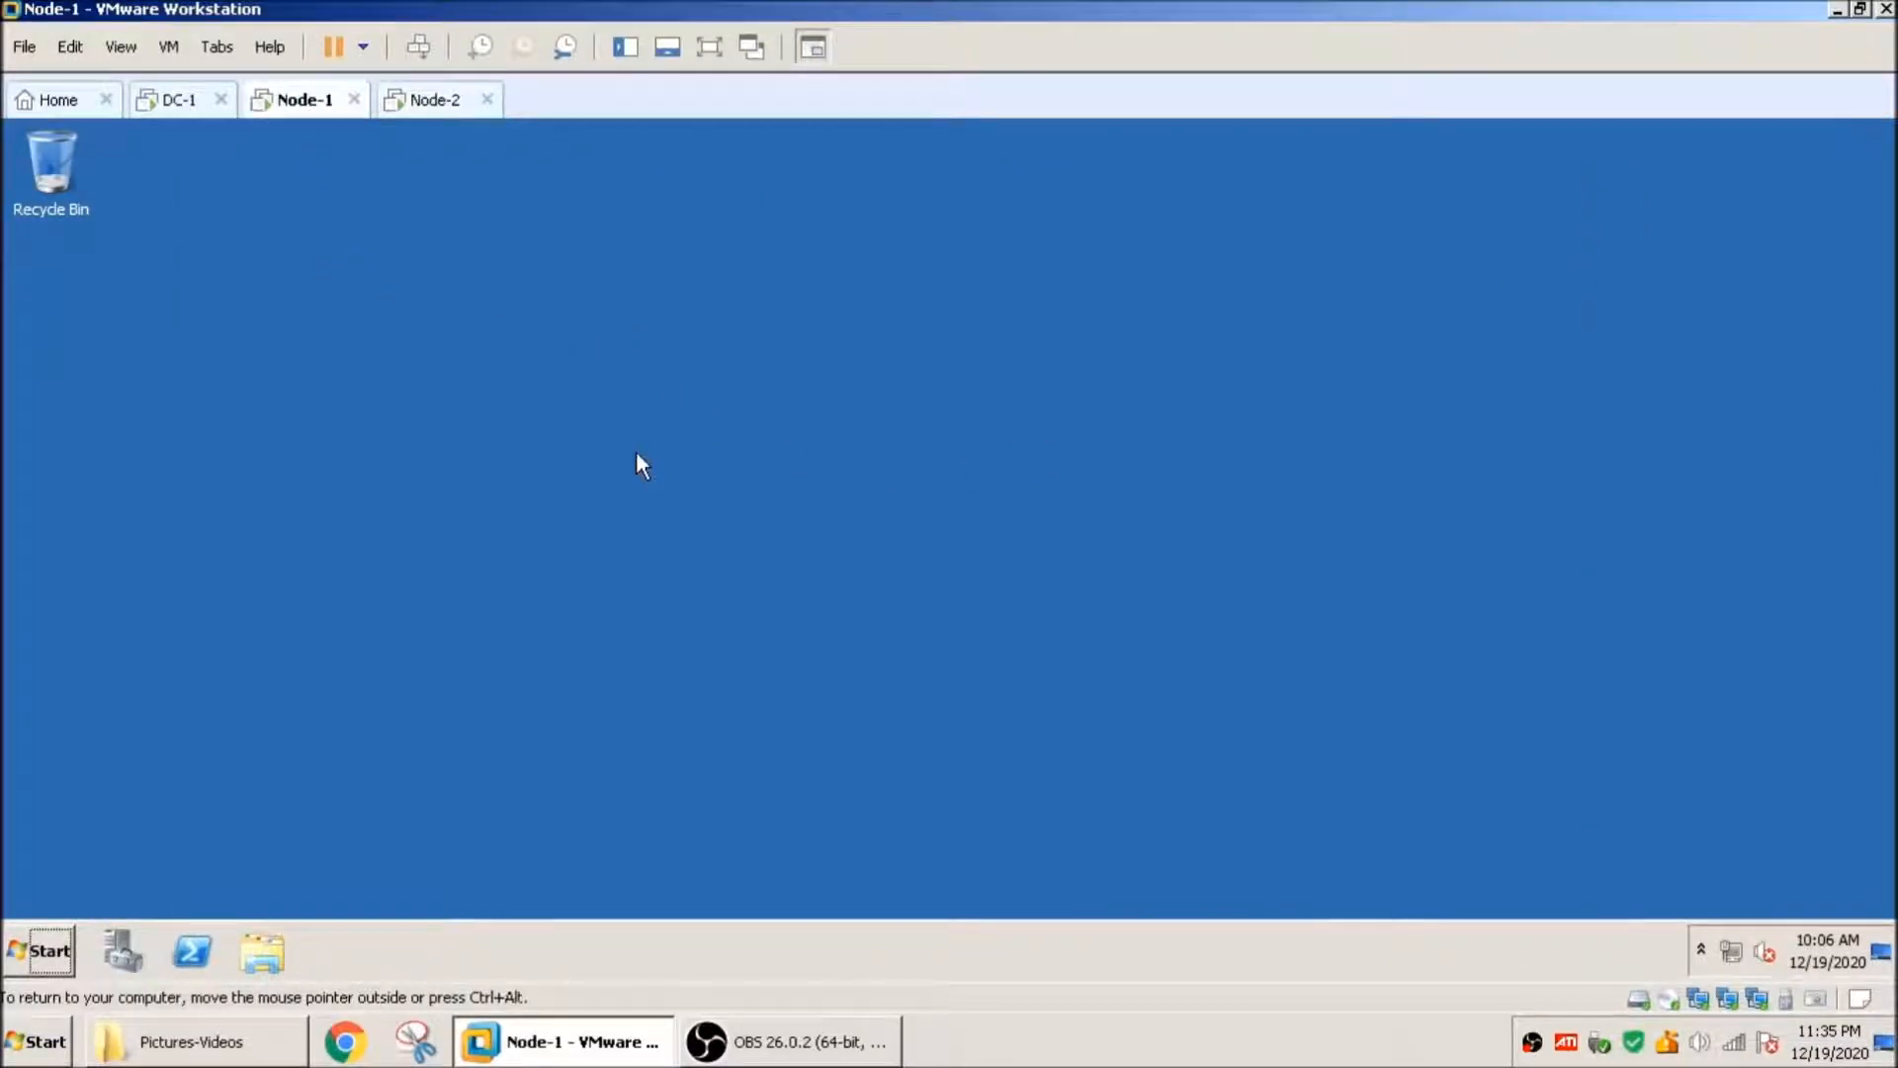
click(44, 951)
click(392, 804)
text(i)
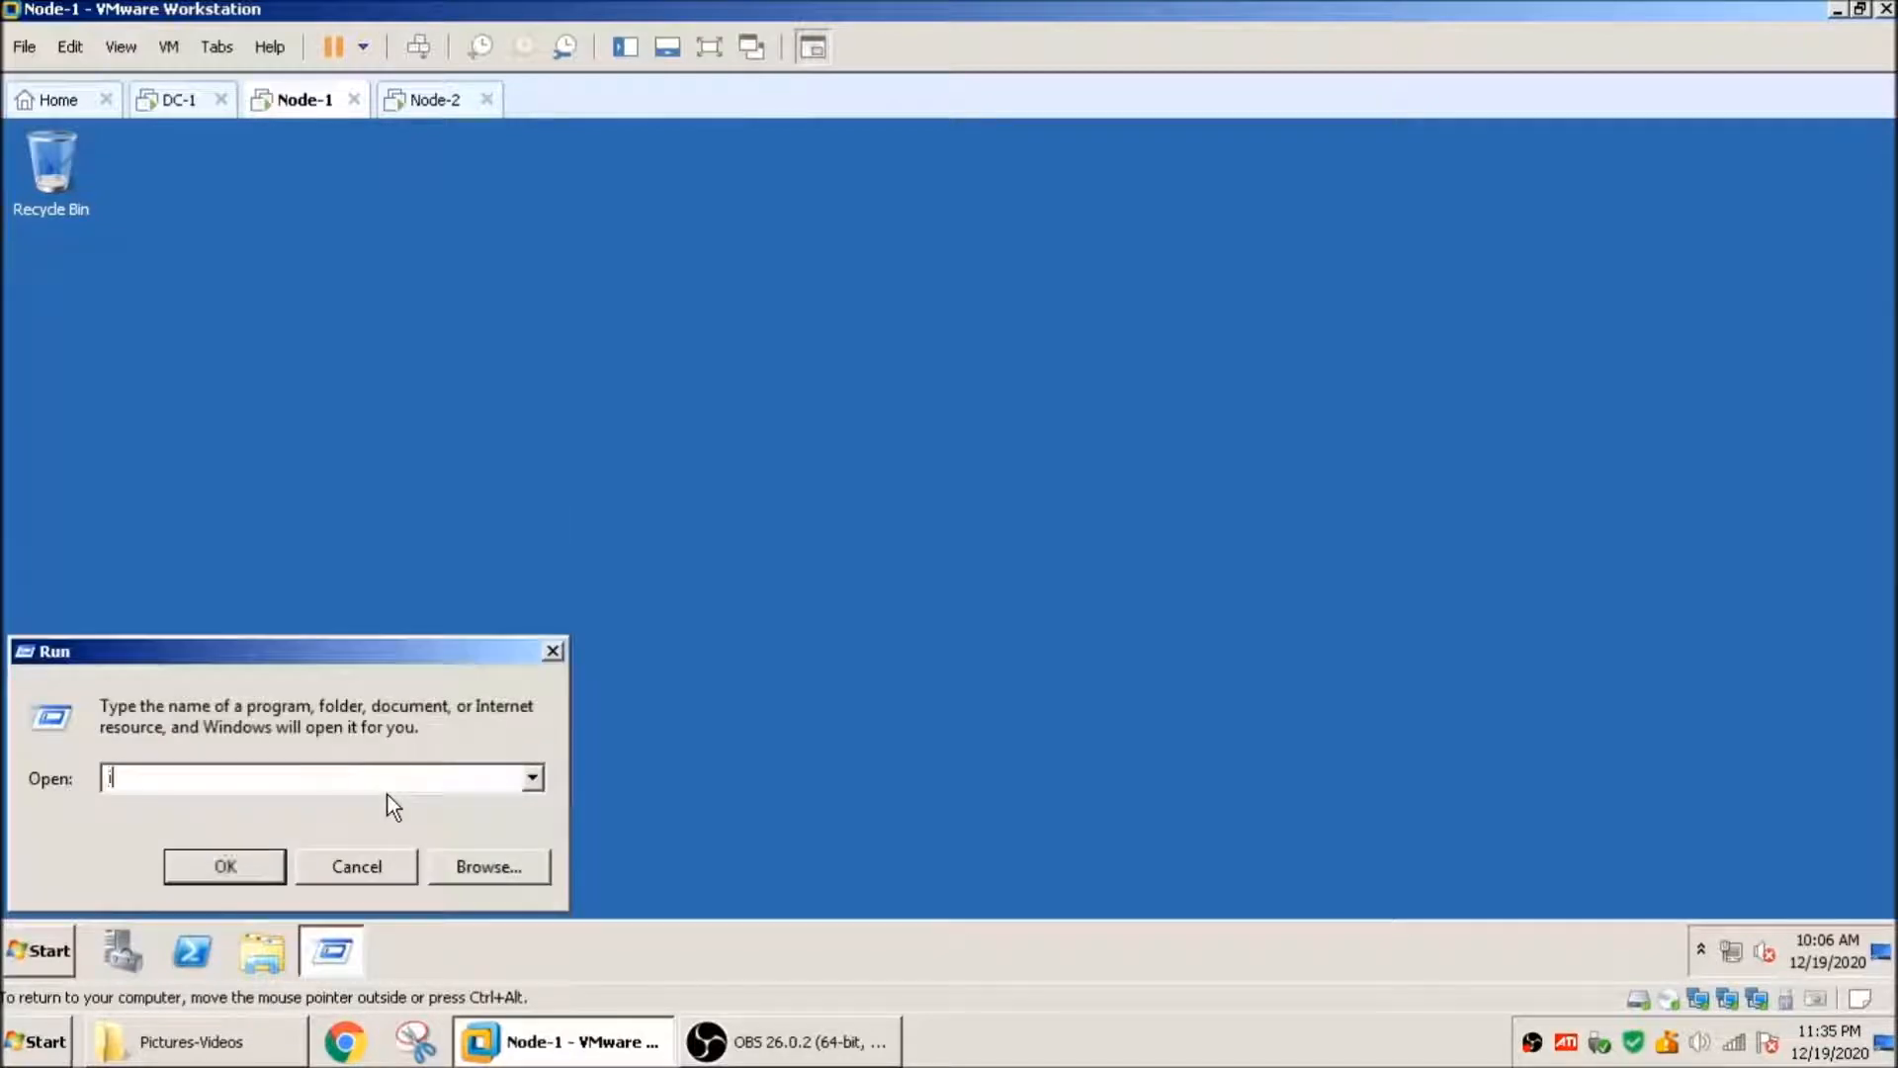
text(scsicpl)
key(Return)
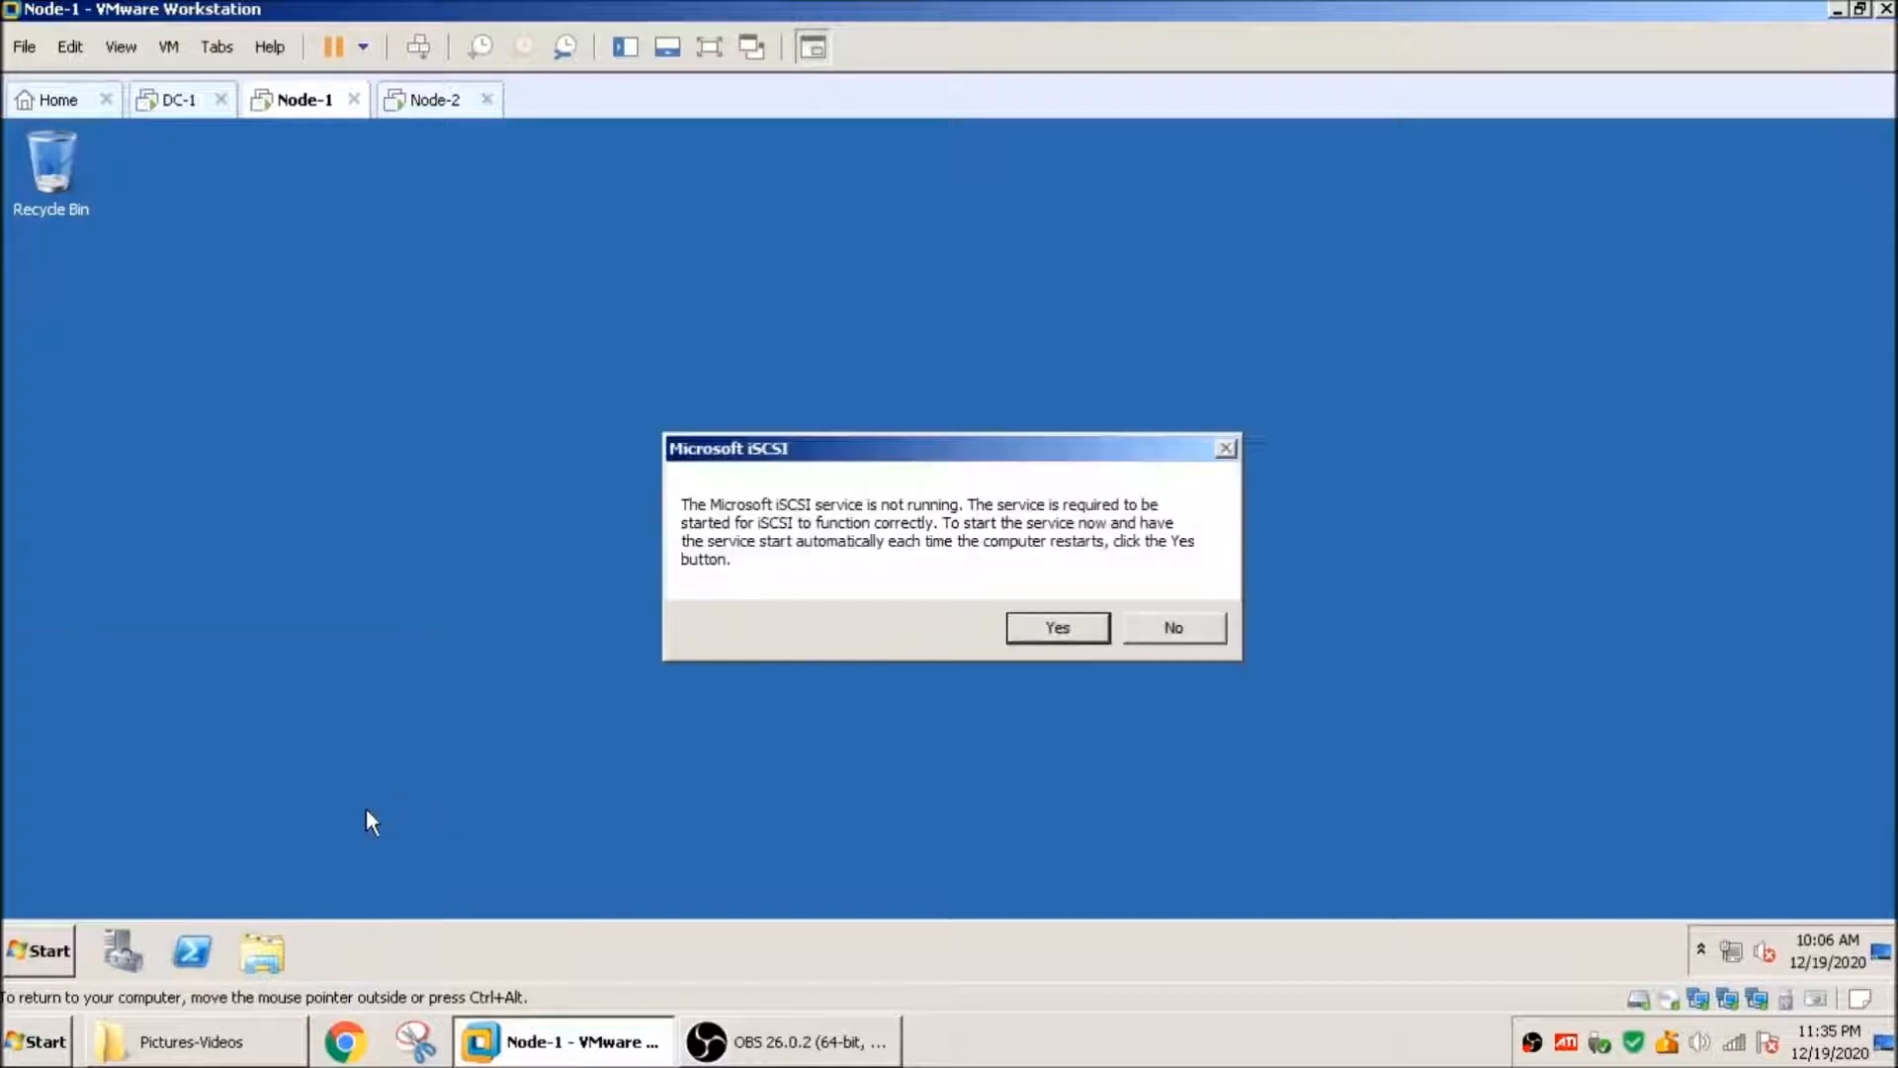
click(1038, 628)
Step: On Node-2, run iscsicpl and agree to start the Microsoft iSCSI service automatically
click(431, 99)
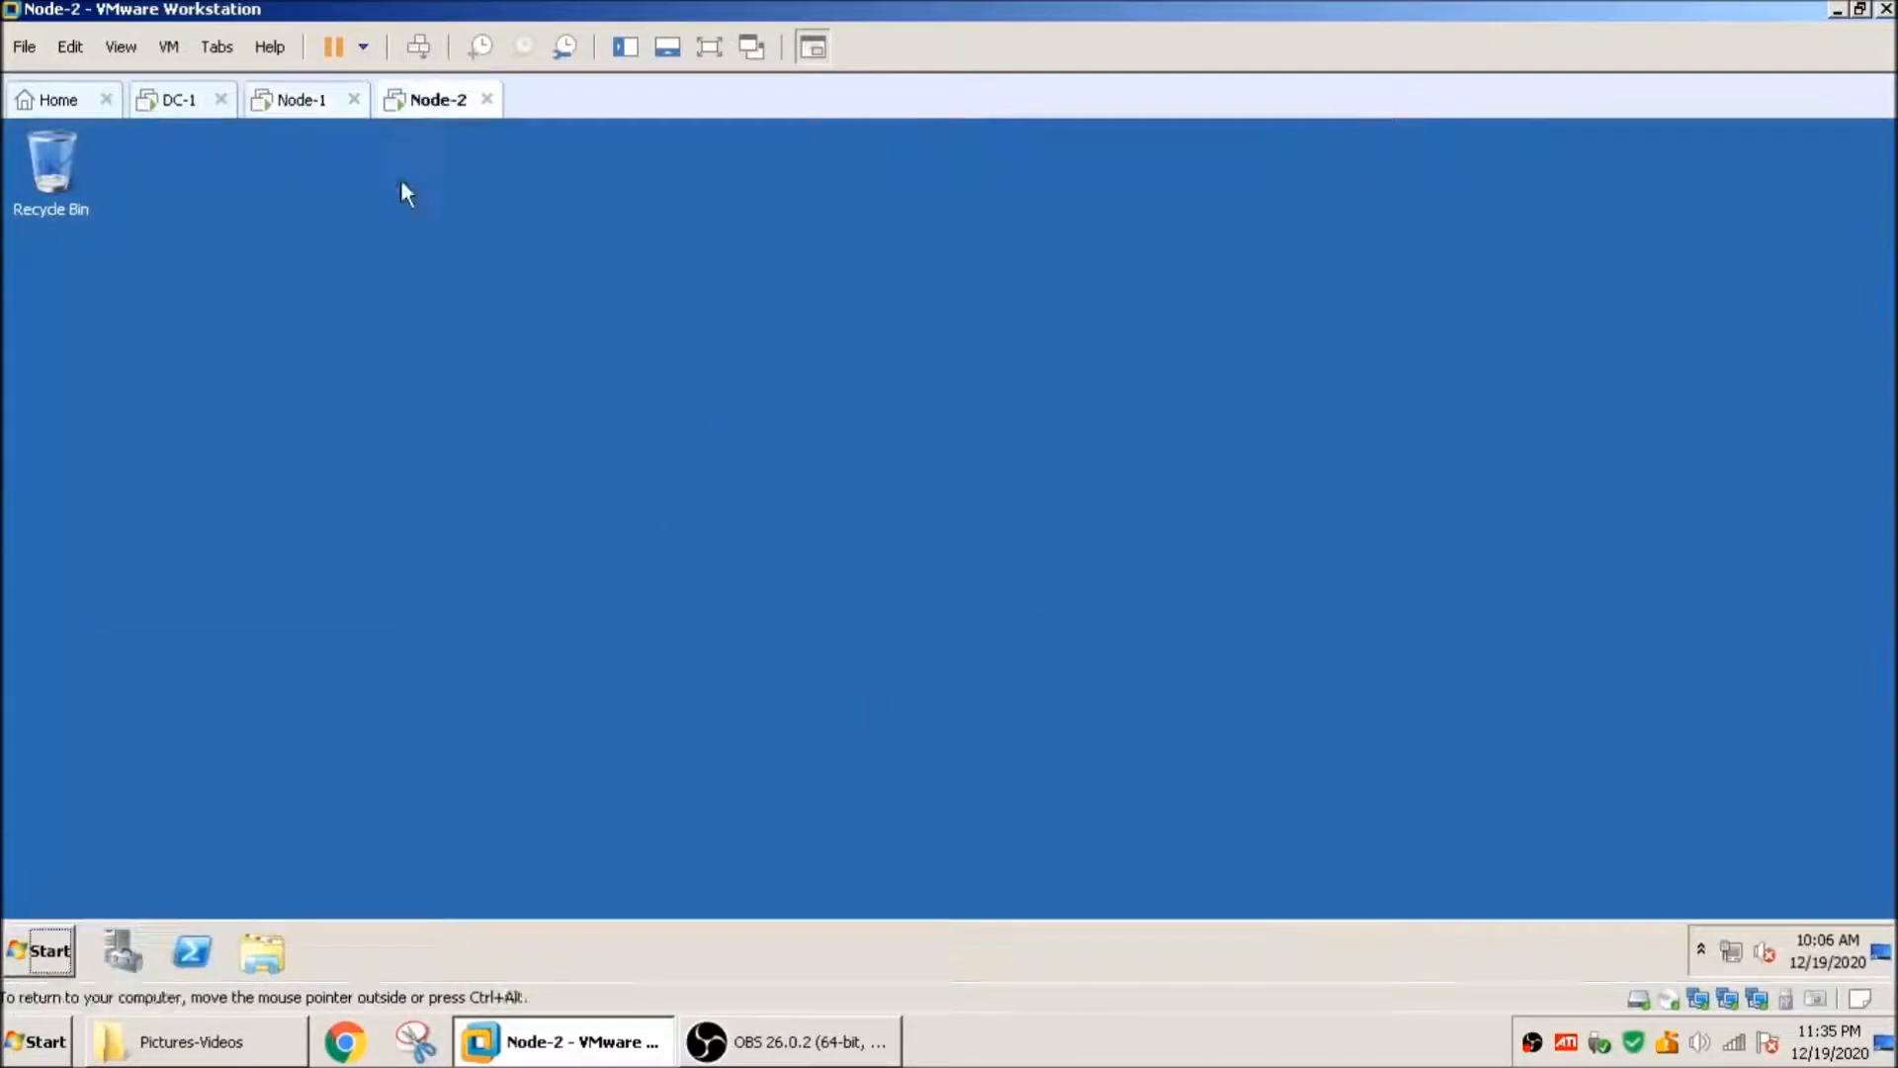
click(42, 951)
click(423, 813)
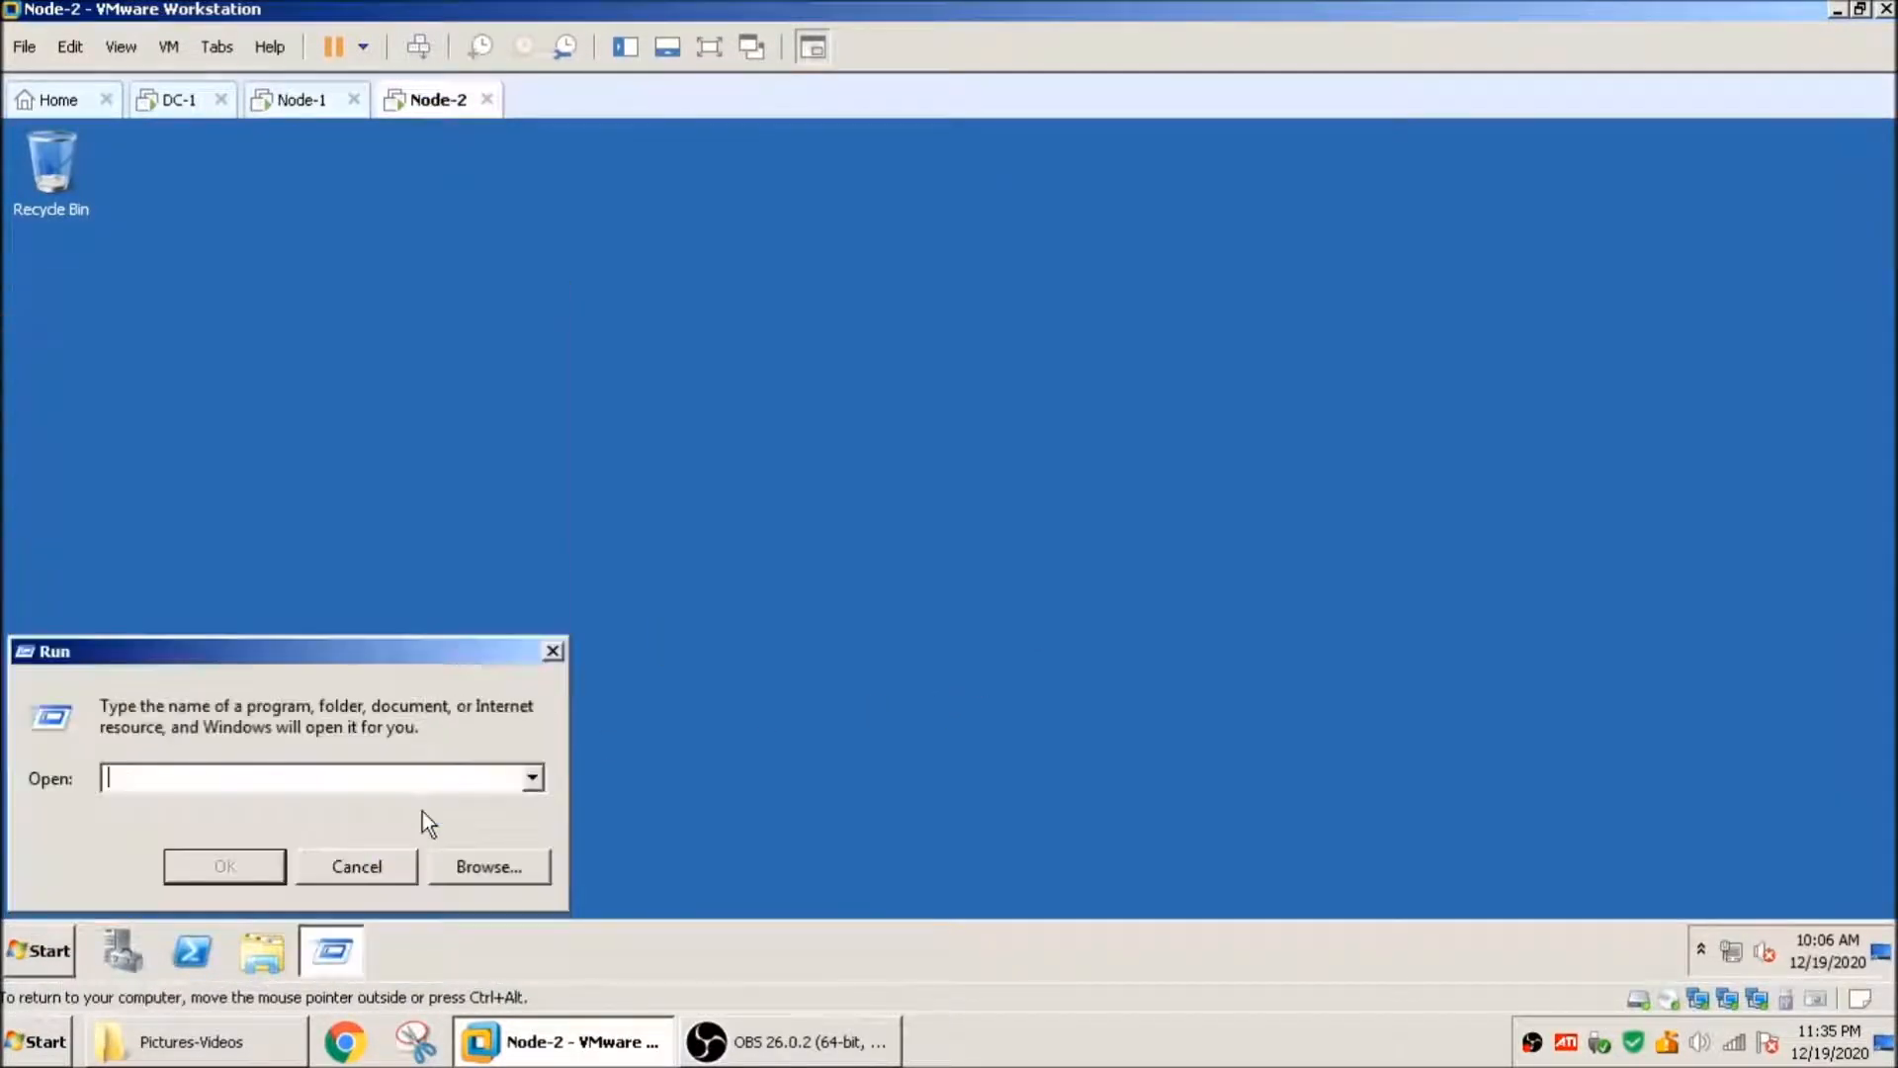
text(iscsicpl)
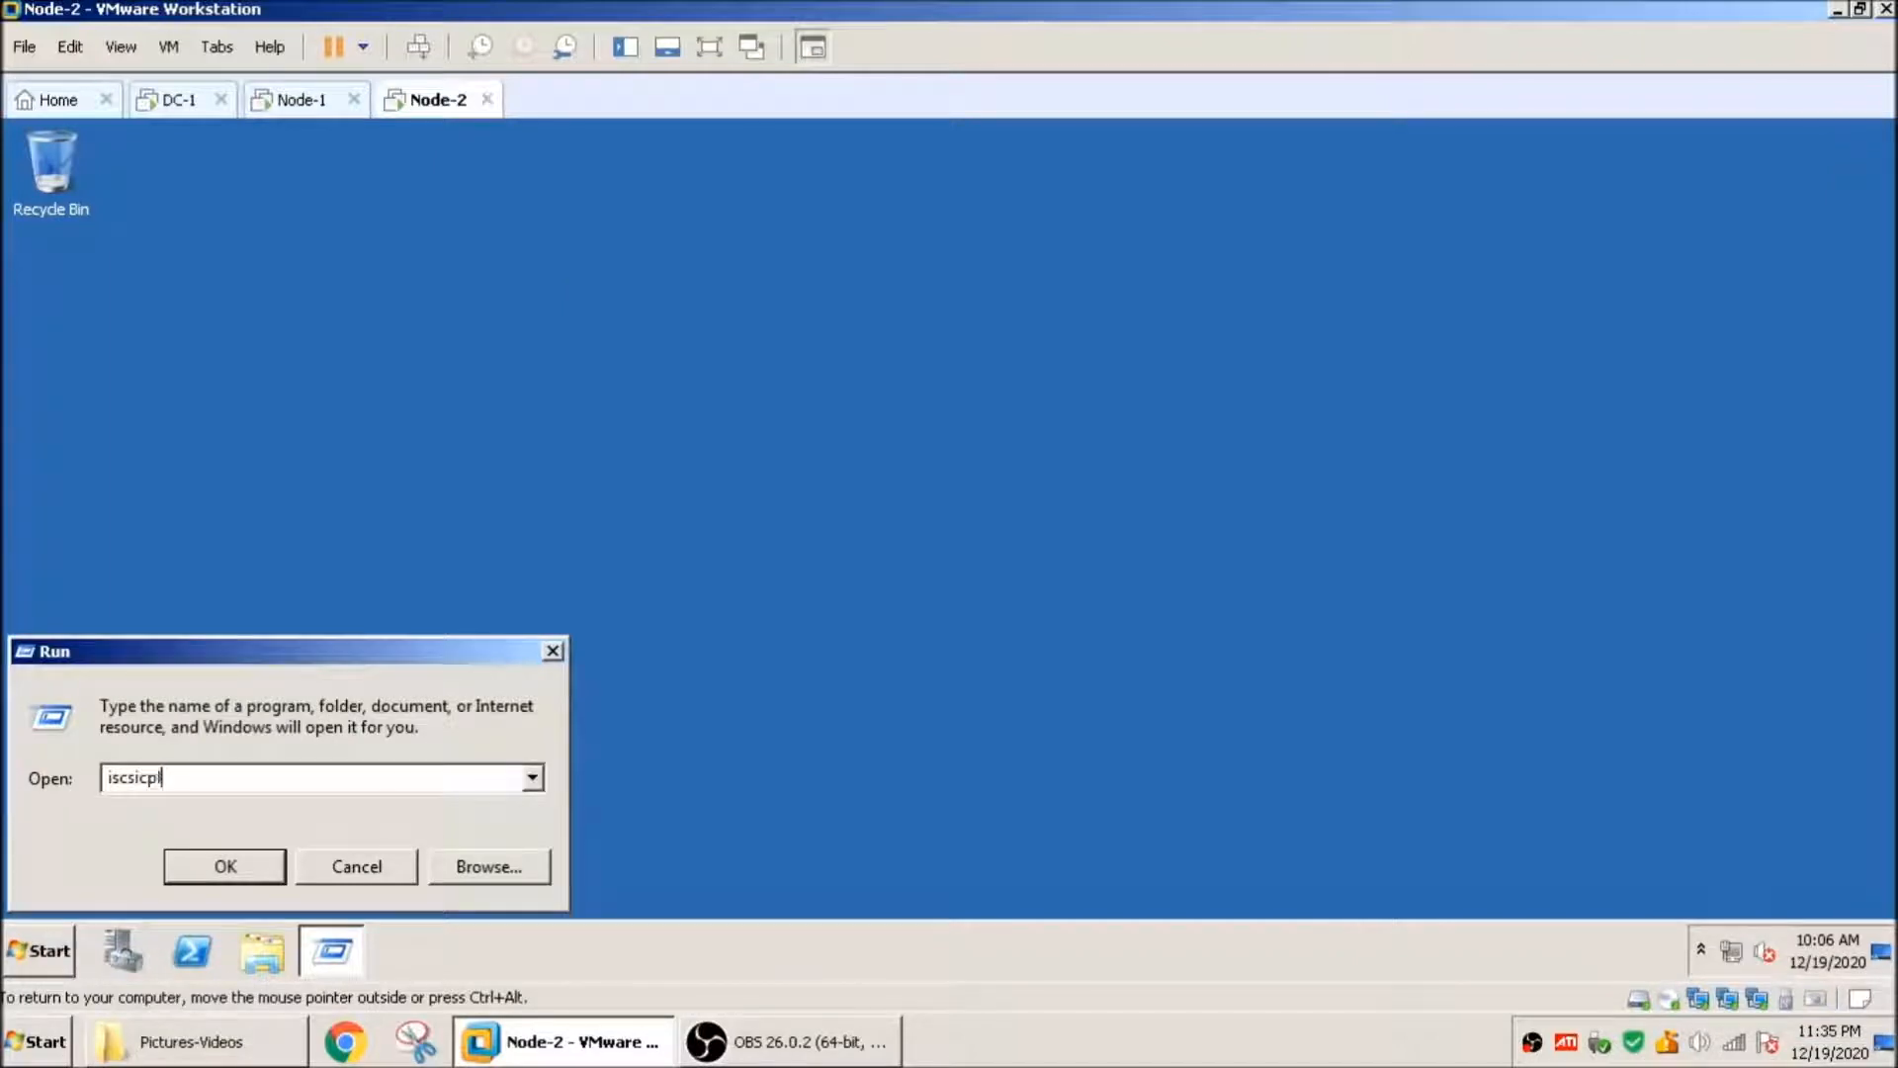
key(Return)
click(1035, 629)
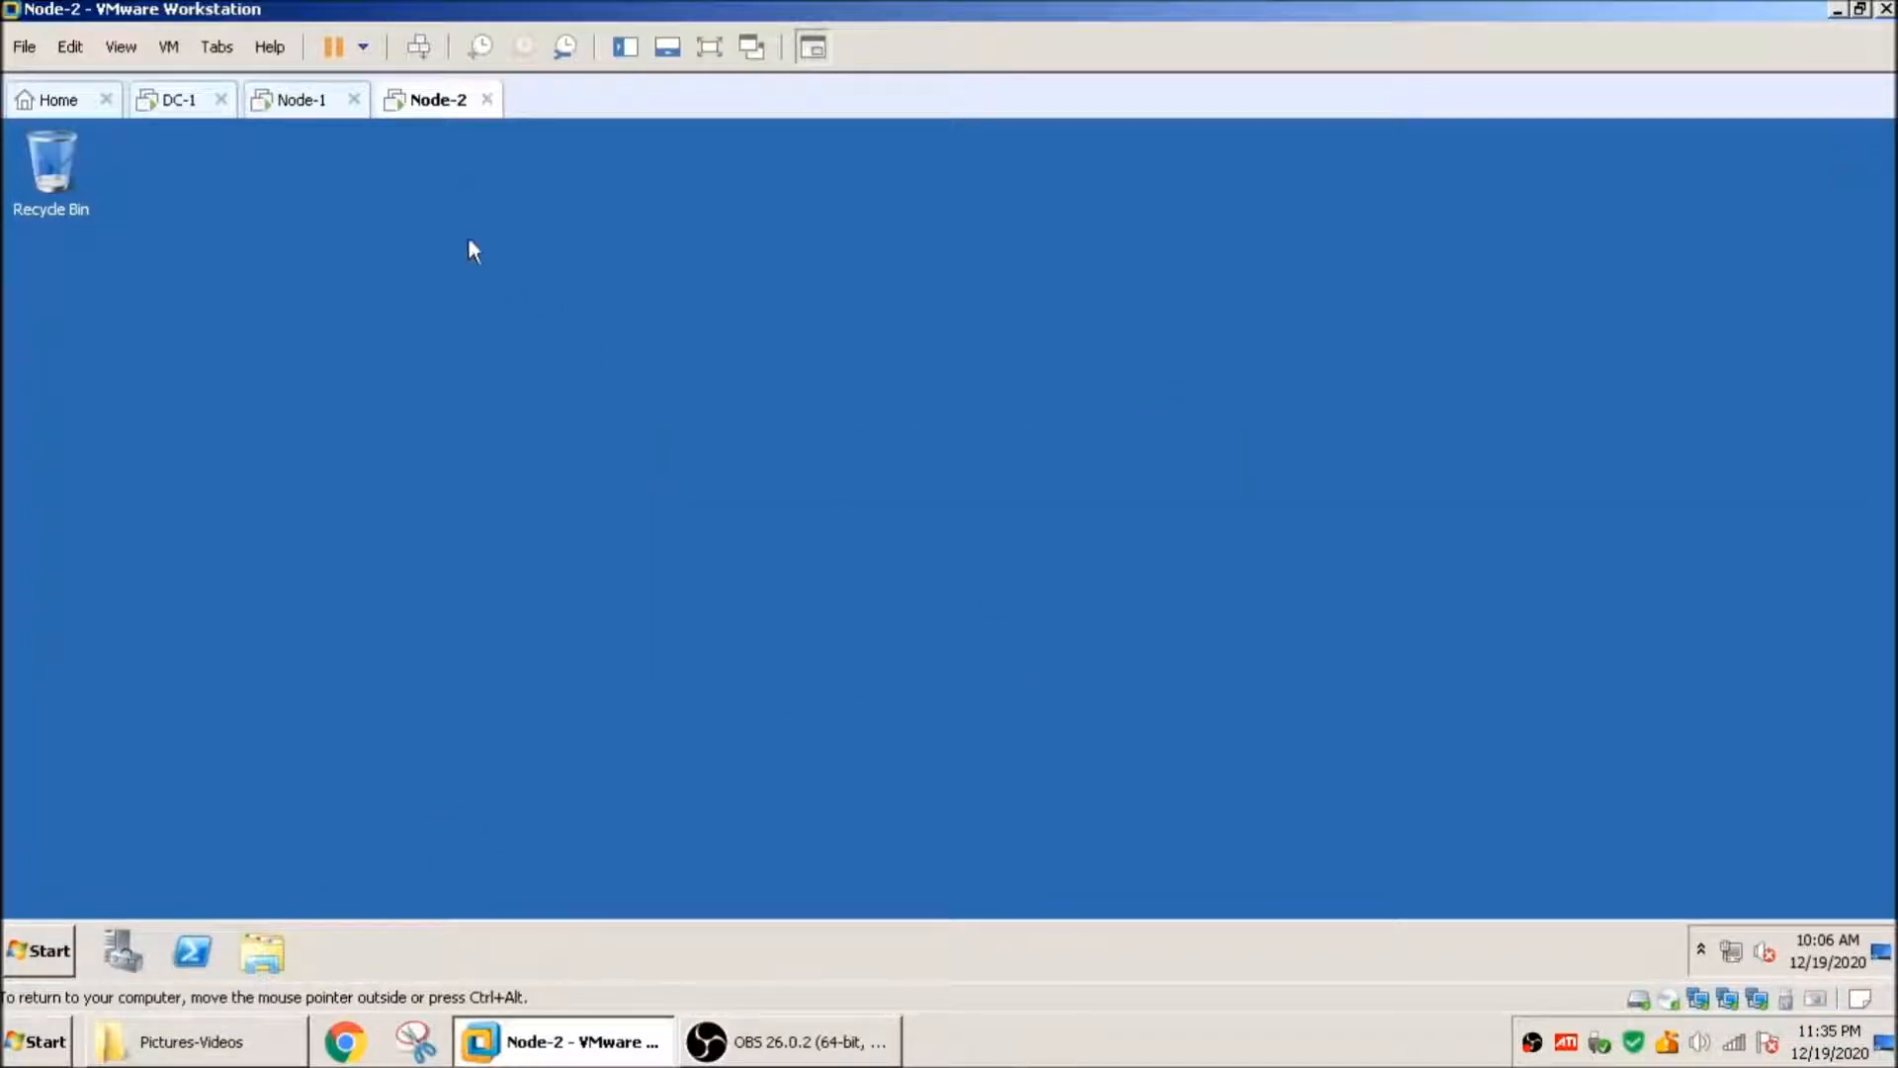
Step: On Node-1, reopen the iSCSI Initiator with iscsicpl, quick-connect to the target at 172.16.0.10 and close the properties
click(314, 100)
click(49, 951)
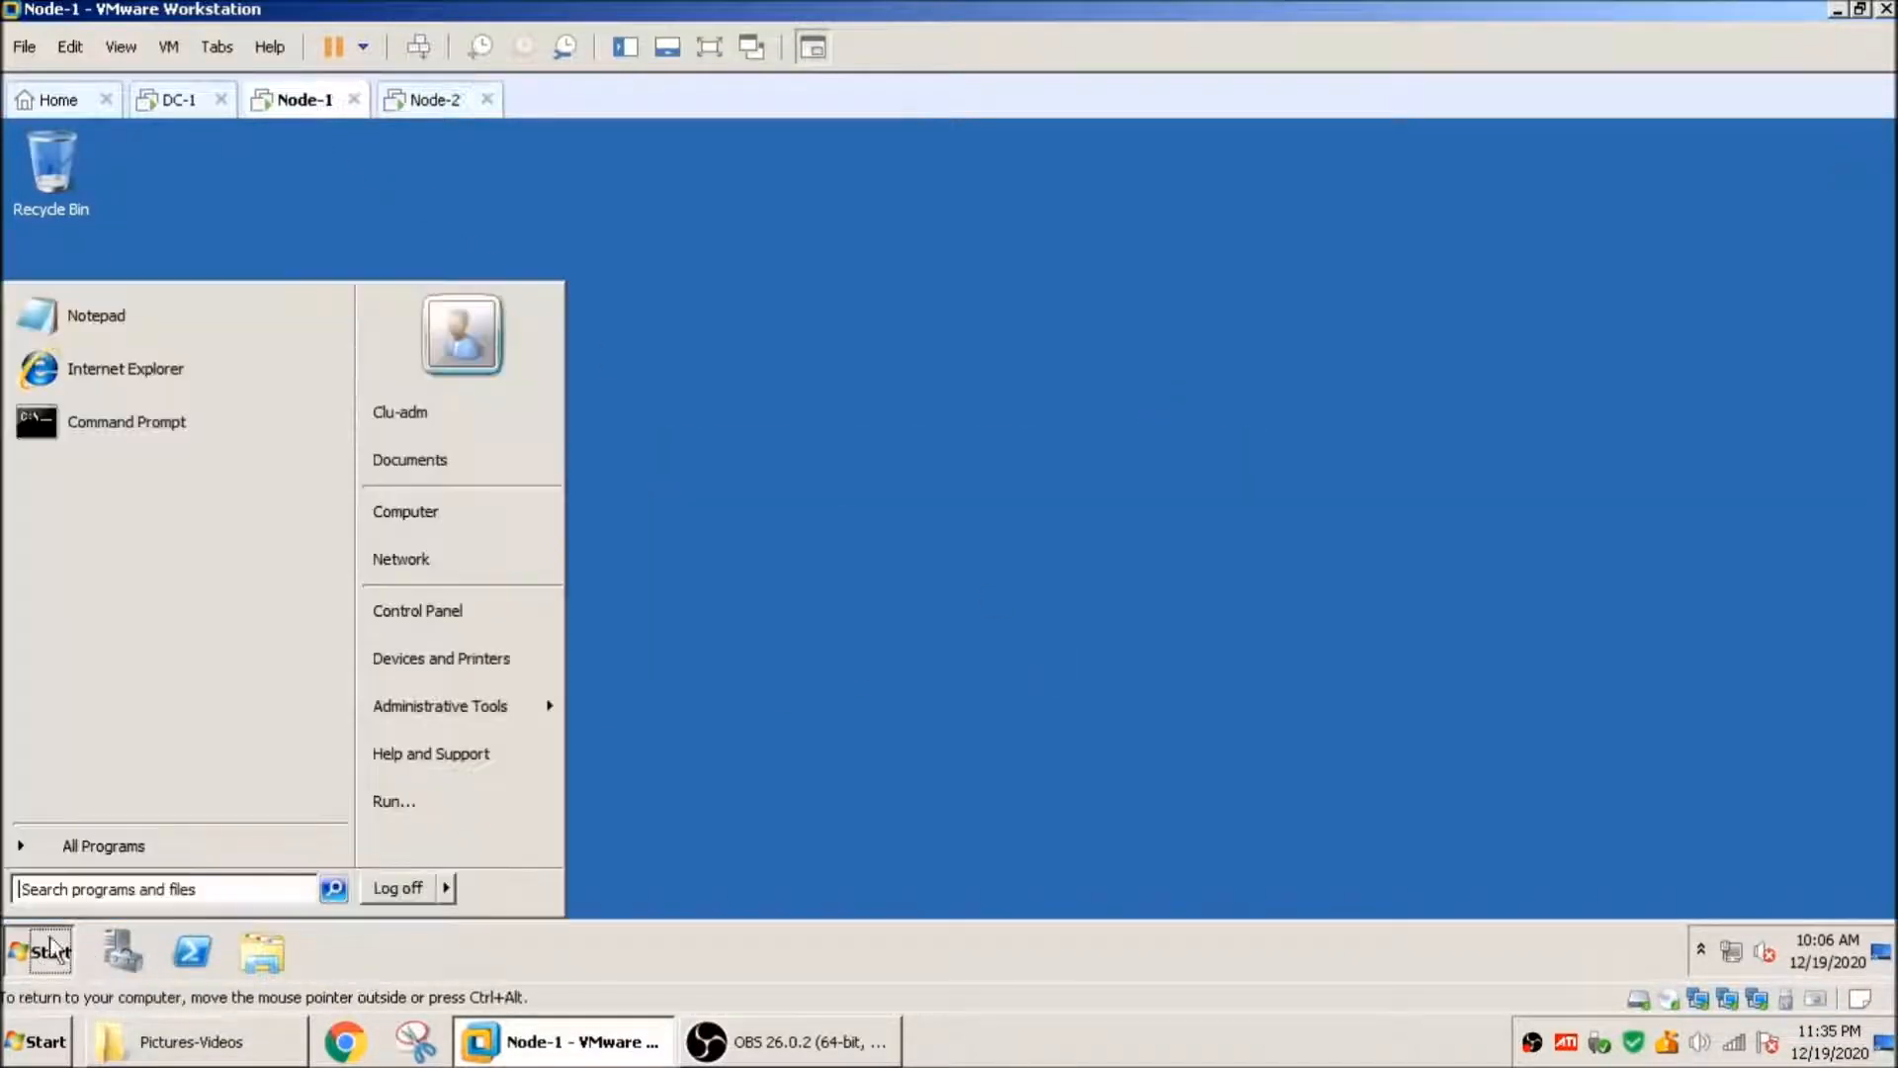
click(384, 809)
click(240, 874)
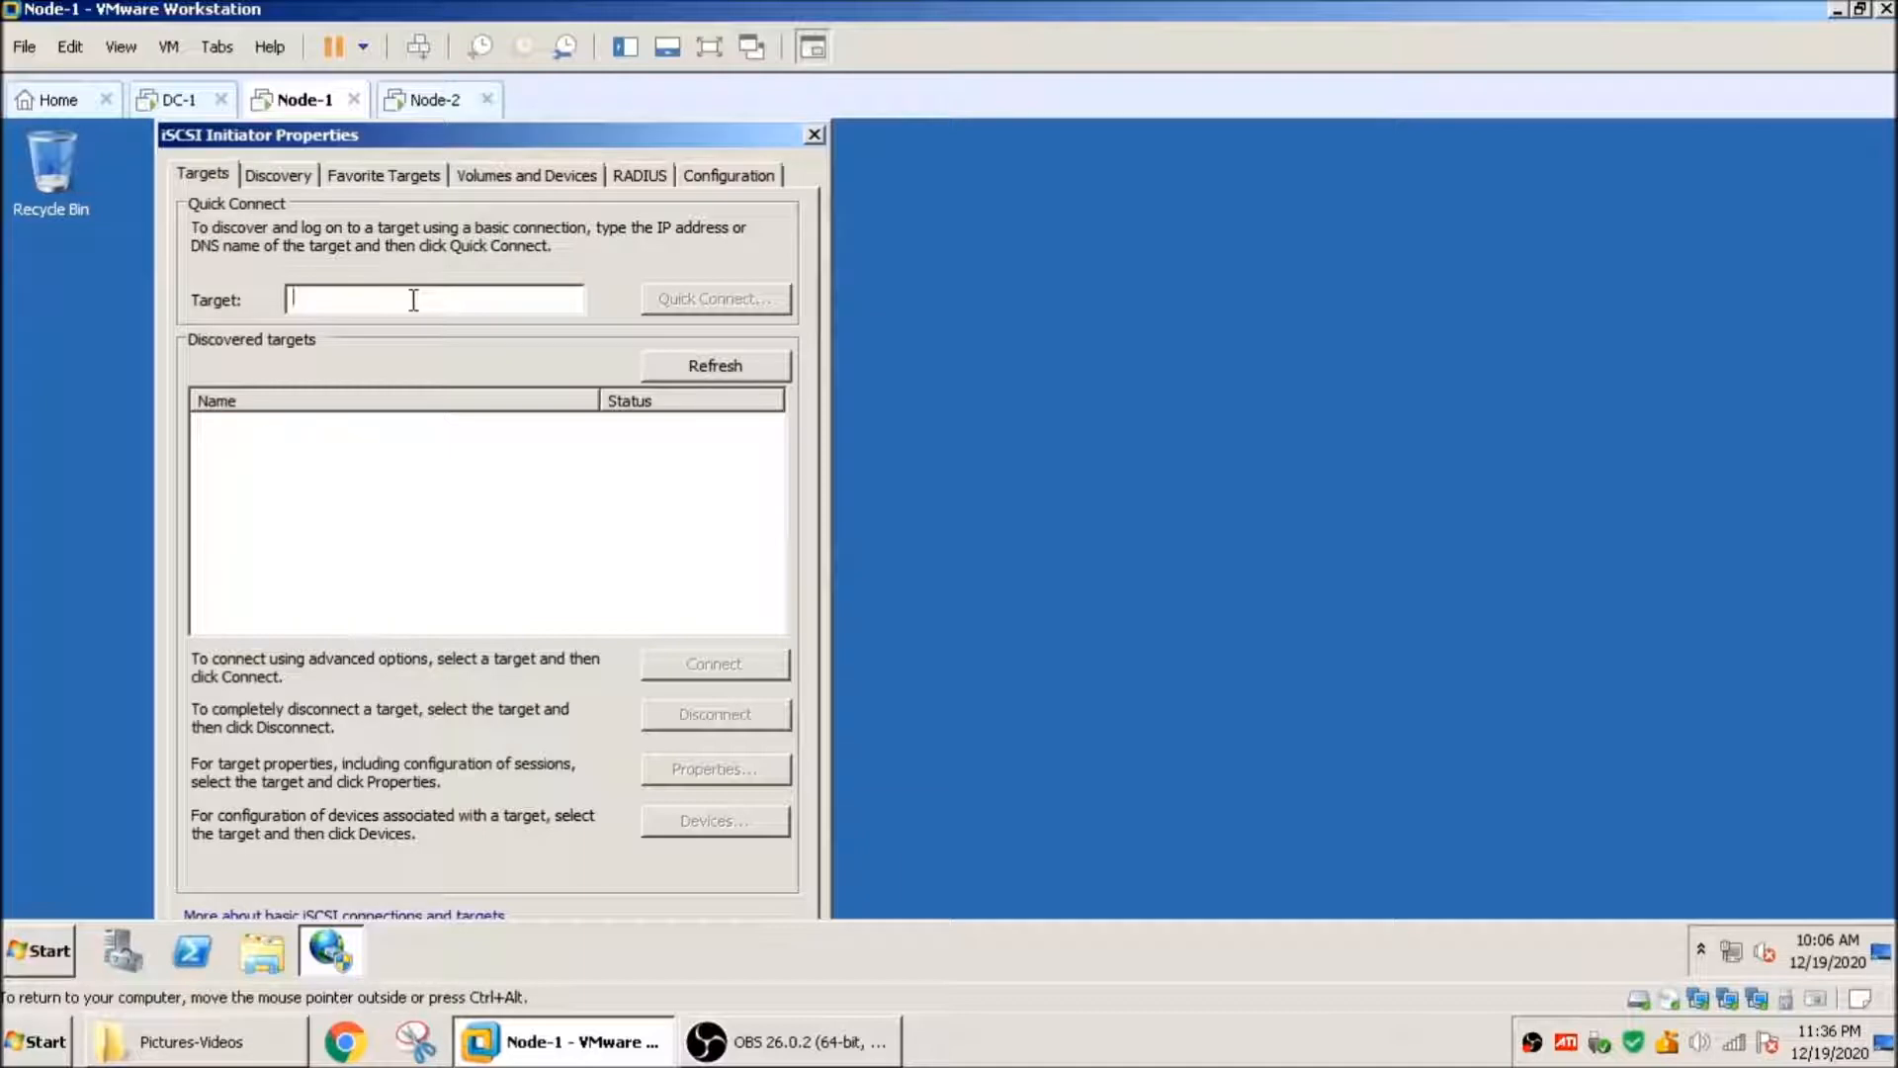
text(17)
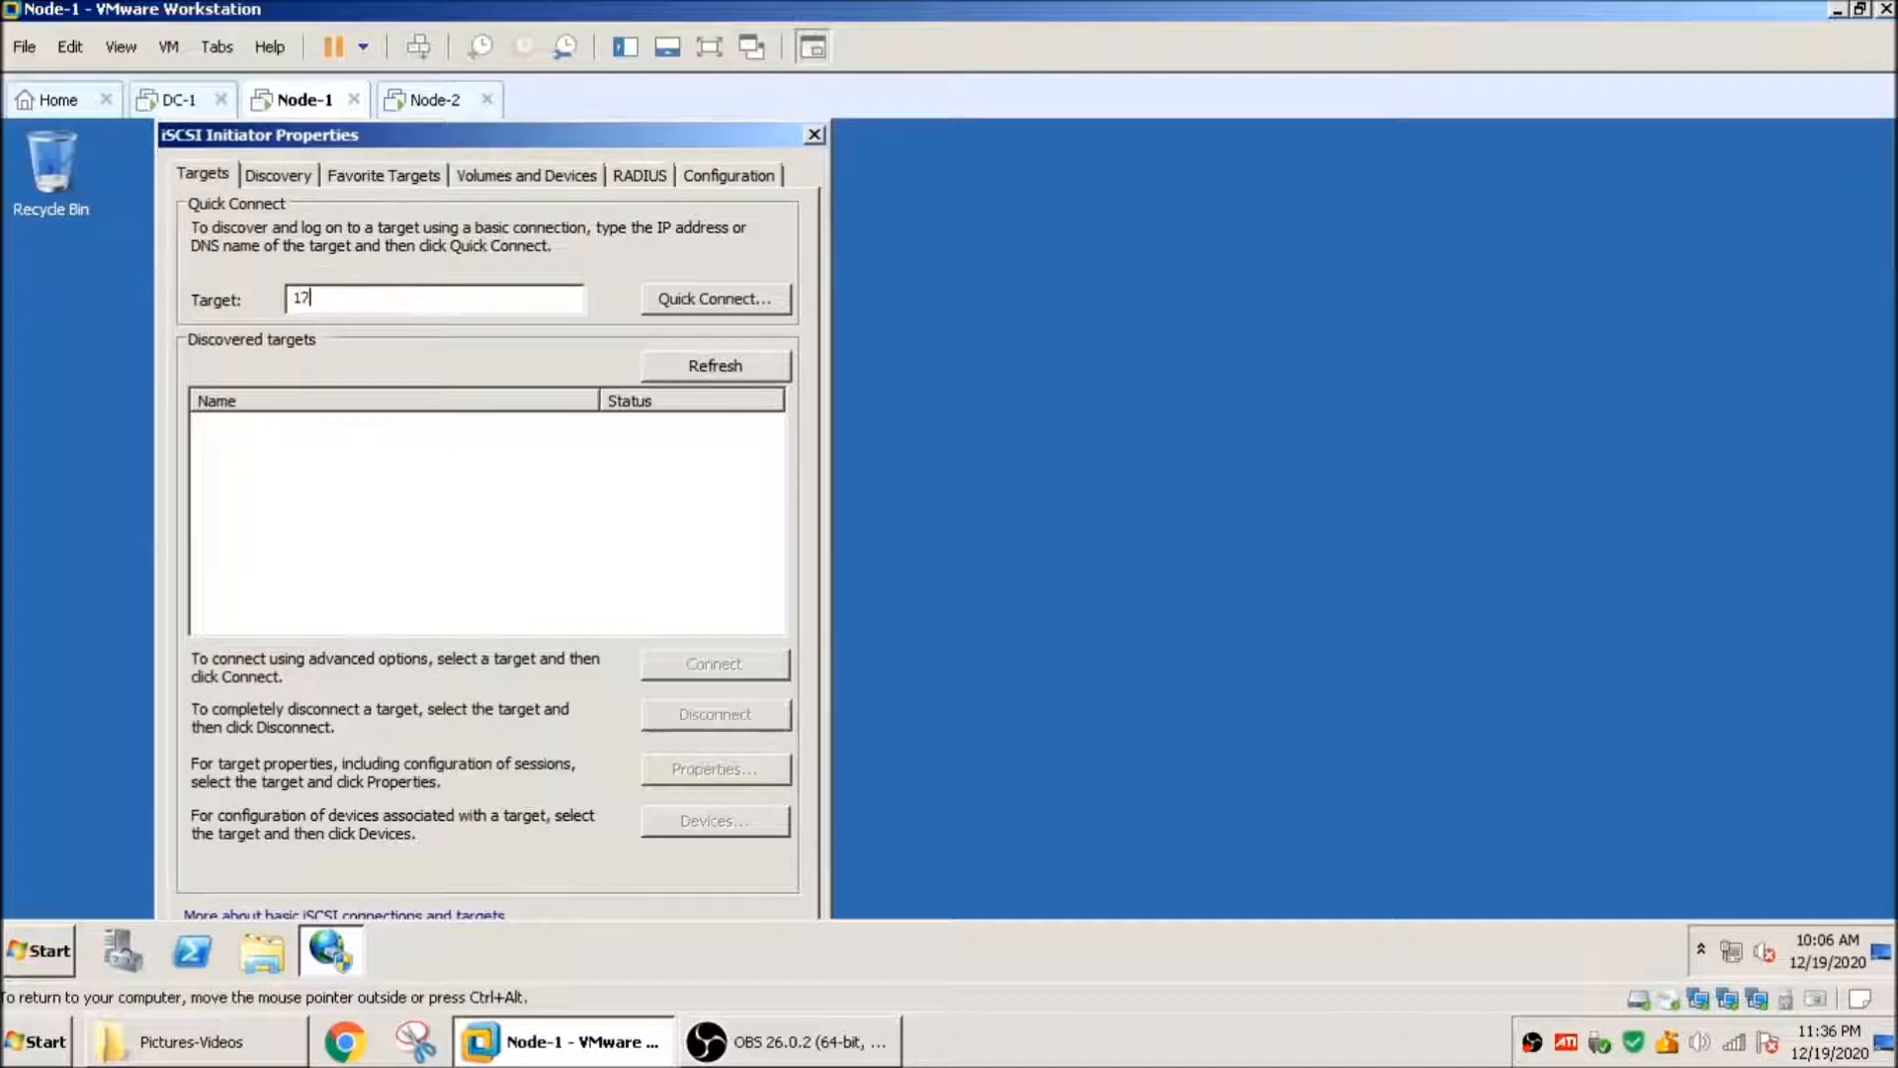
text(2.16.0.10)
drag(457, 301, 260, 297)
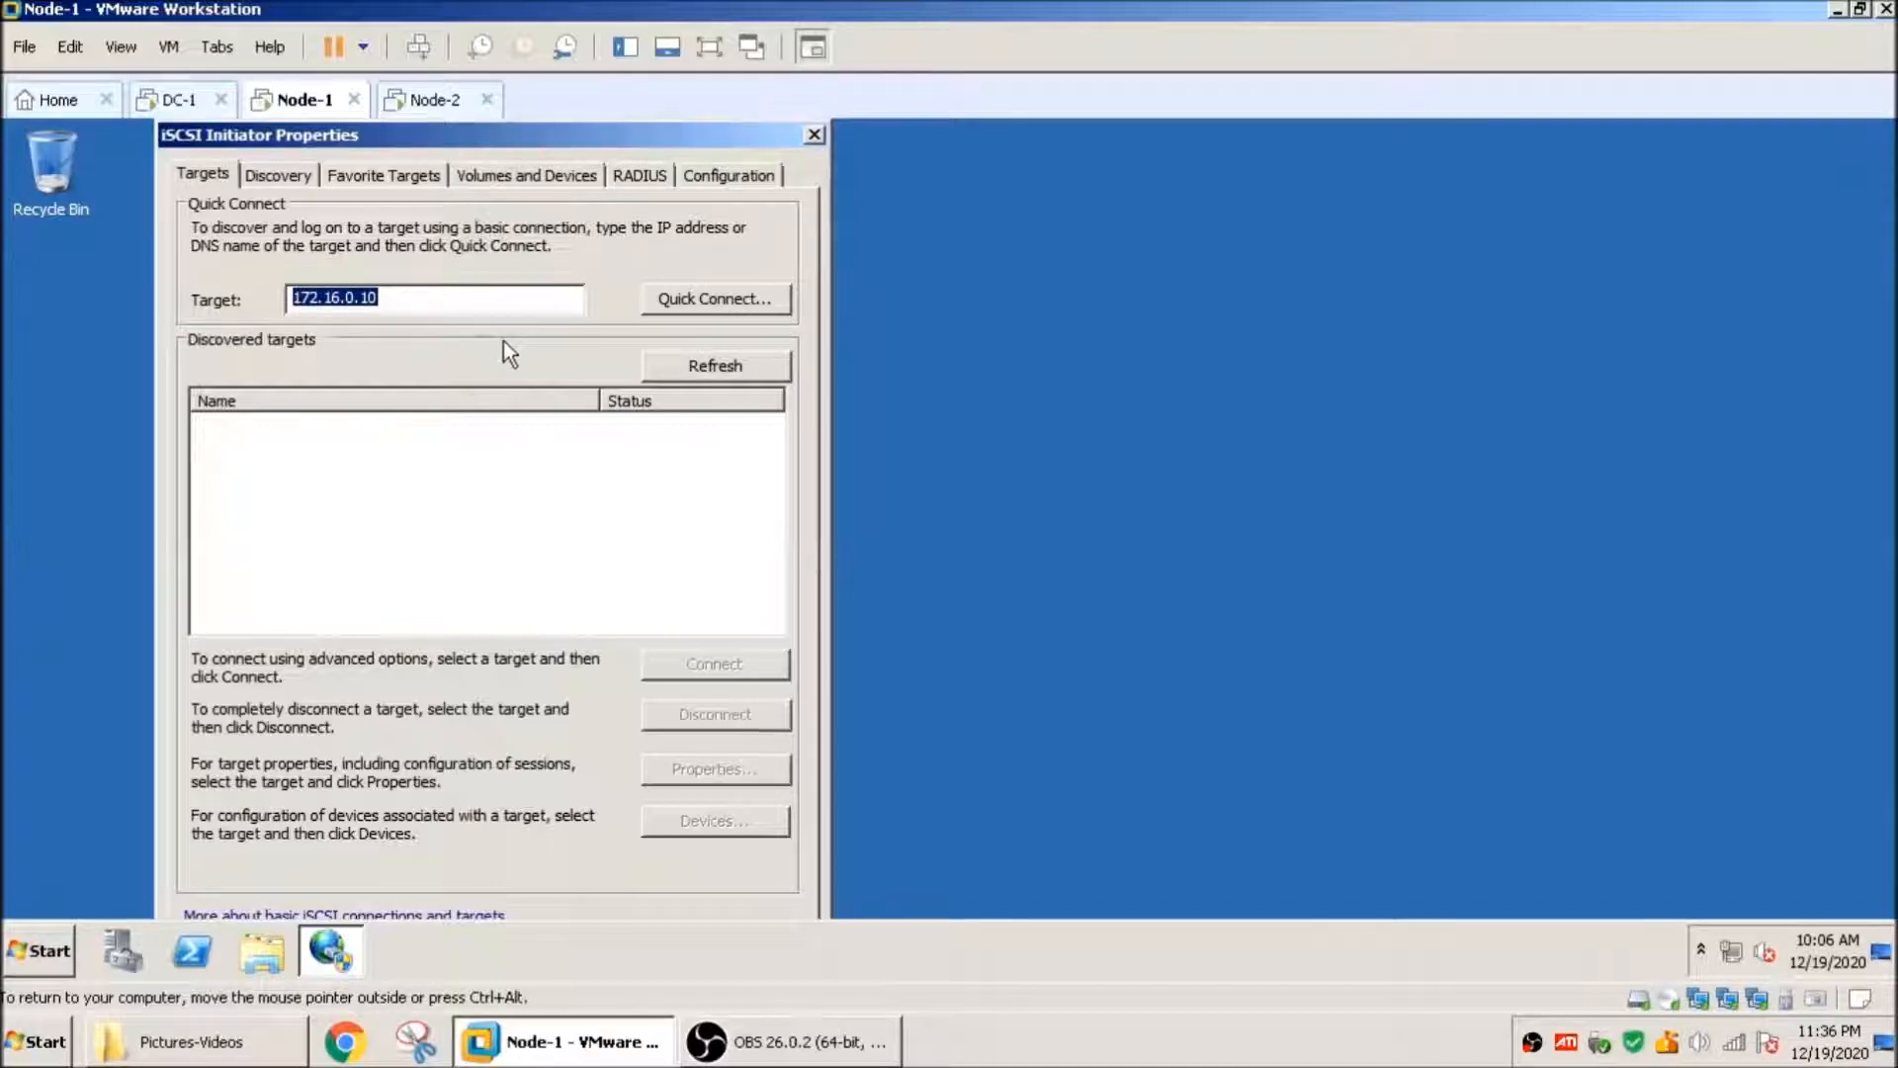
click(745, 295)
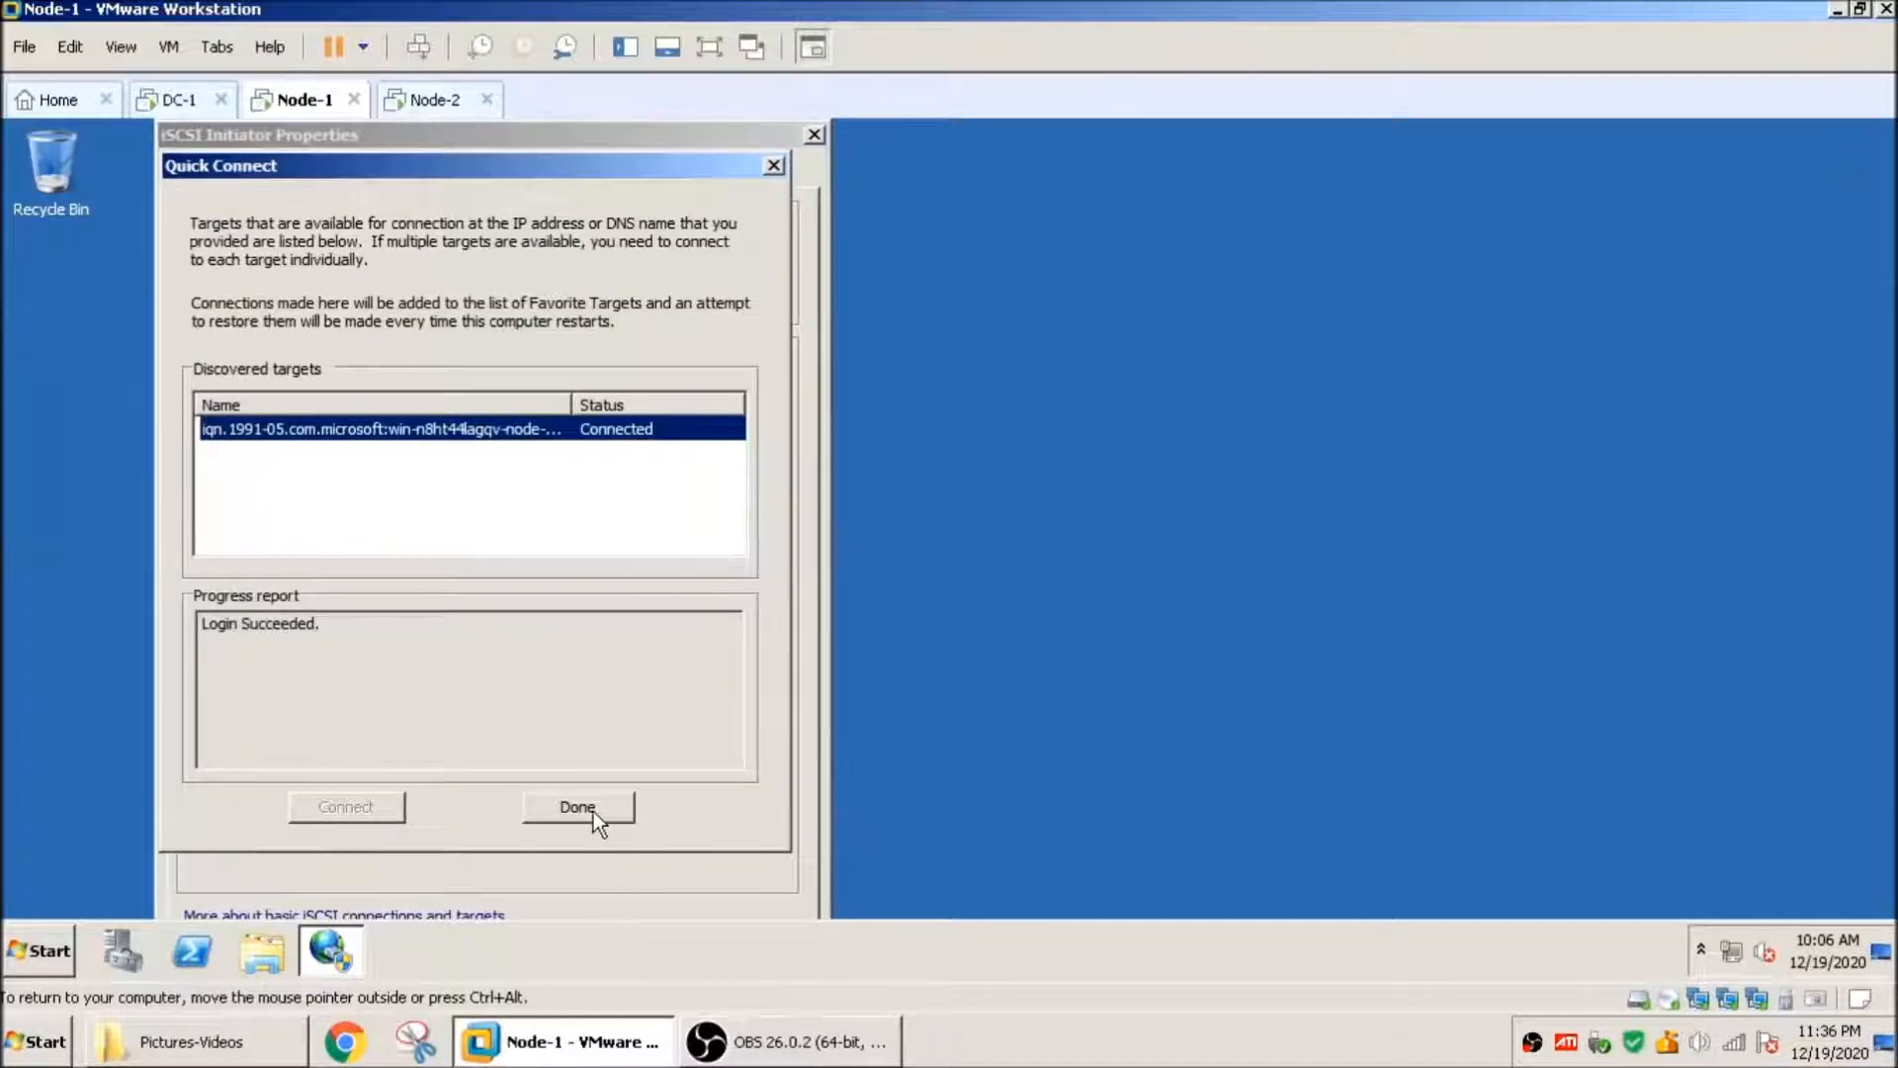
click(593, 811)
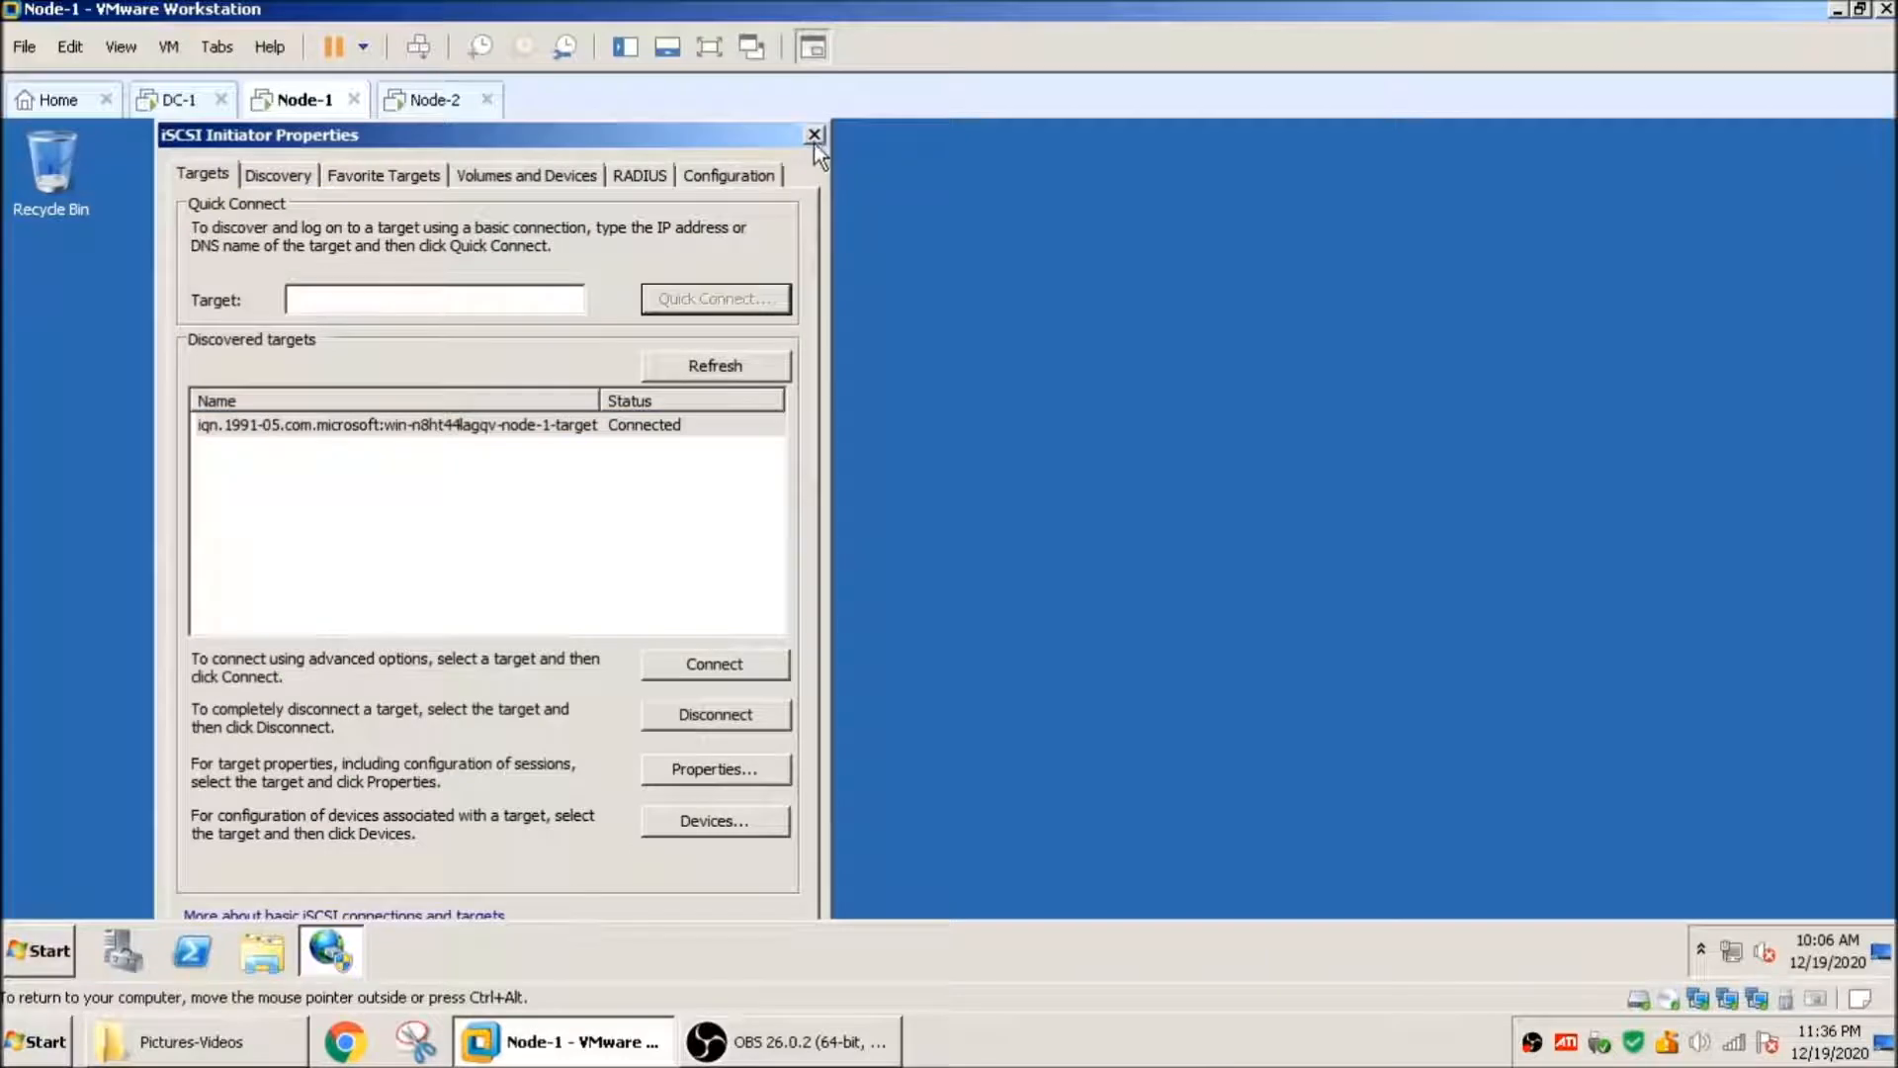
click(815, 138)
Step: On Node-2, quick-connect the iSCSI Initiator to the target at 172.16.0.10 and close its properties
click(413, 105)
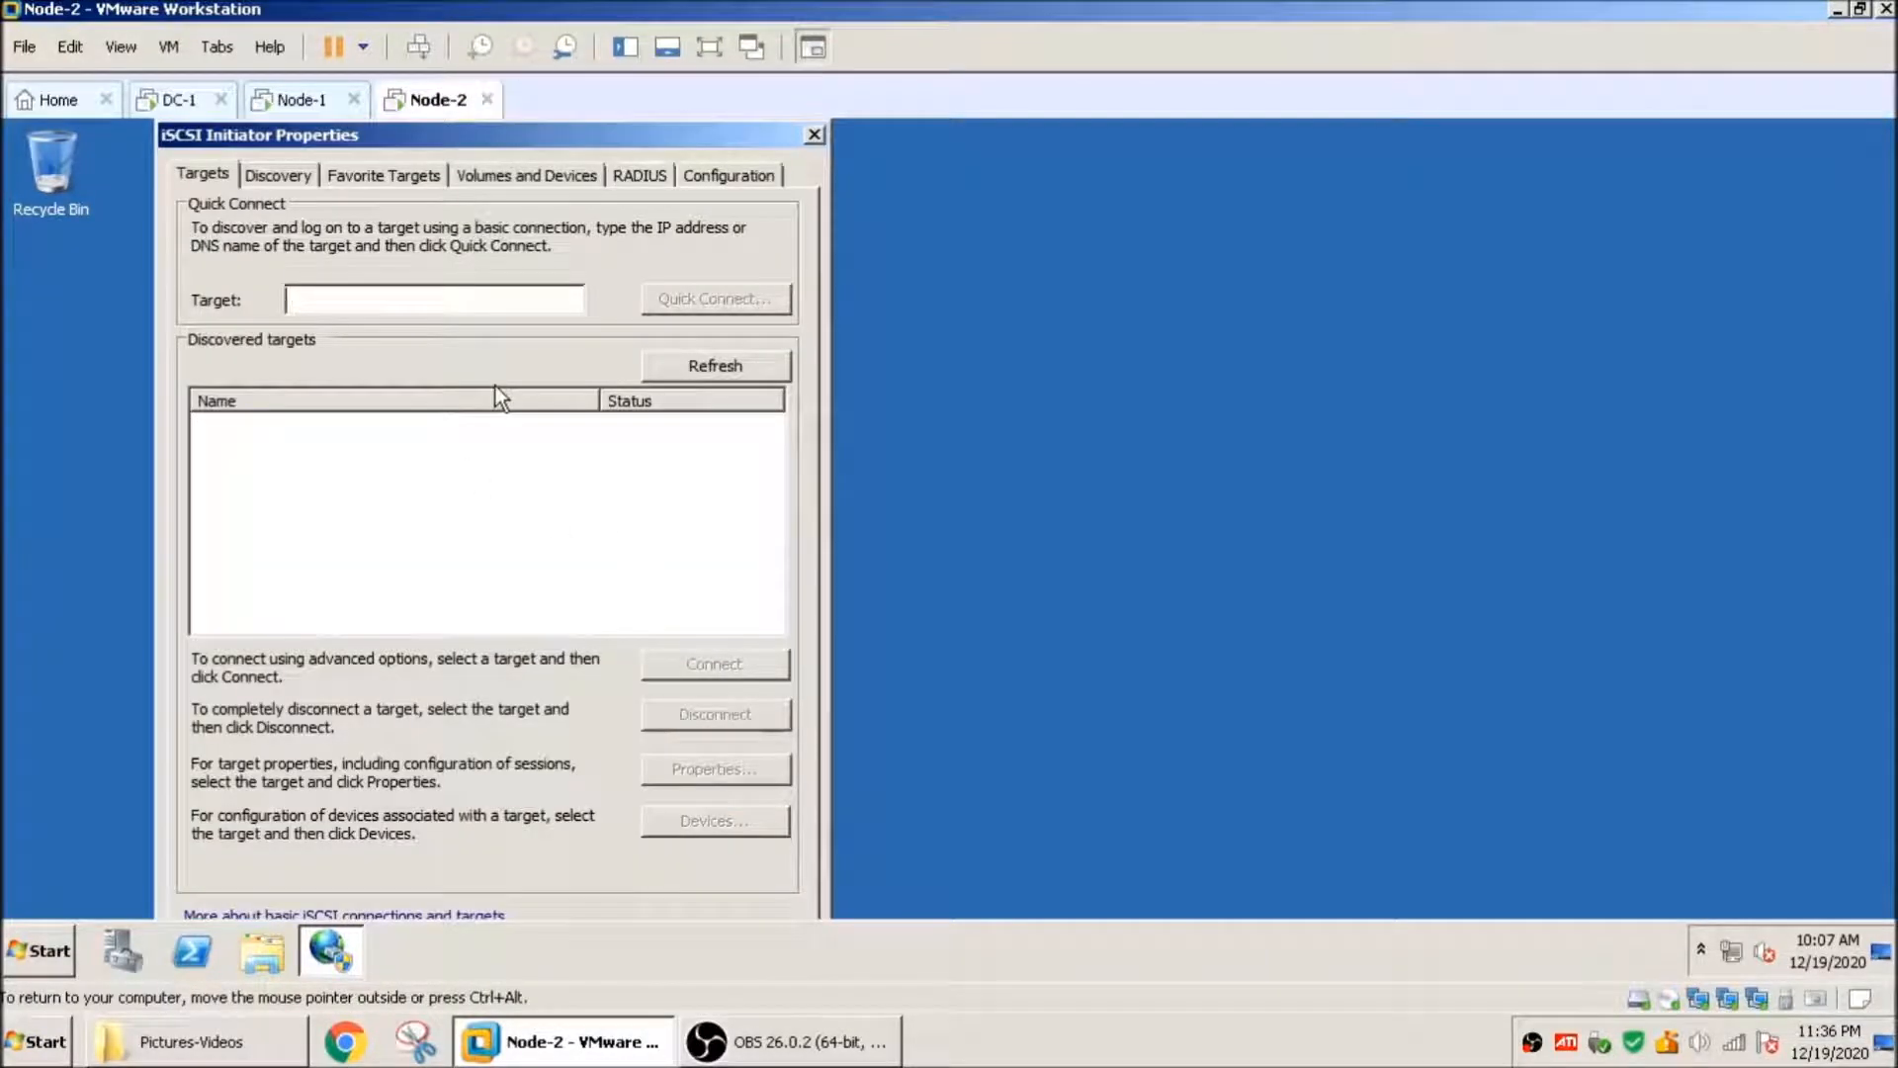
text(172.16.0.10)
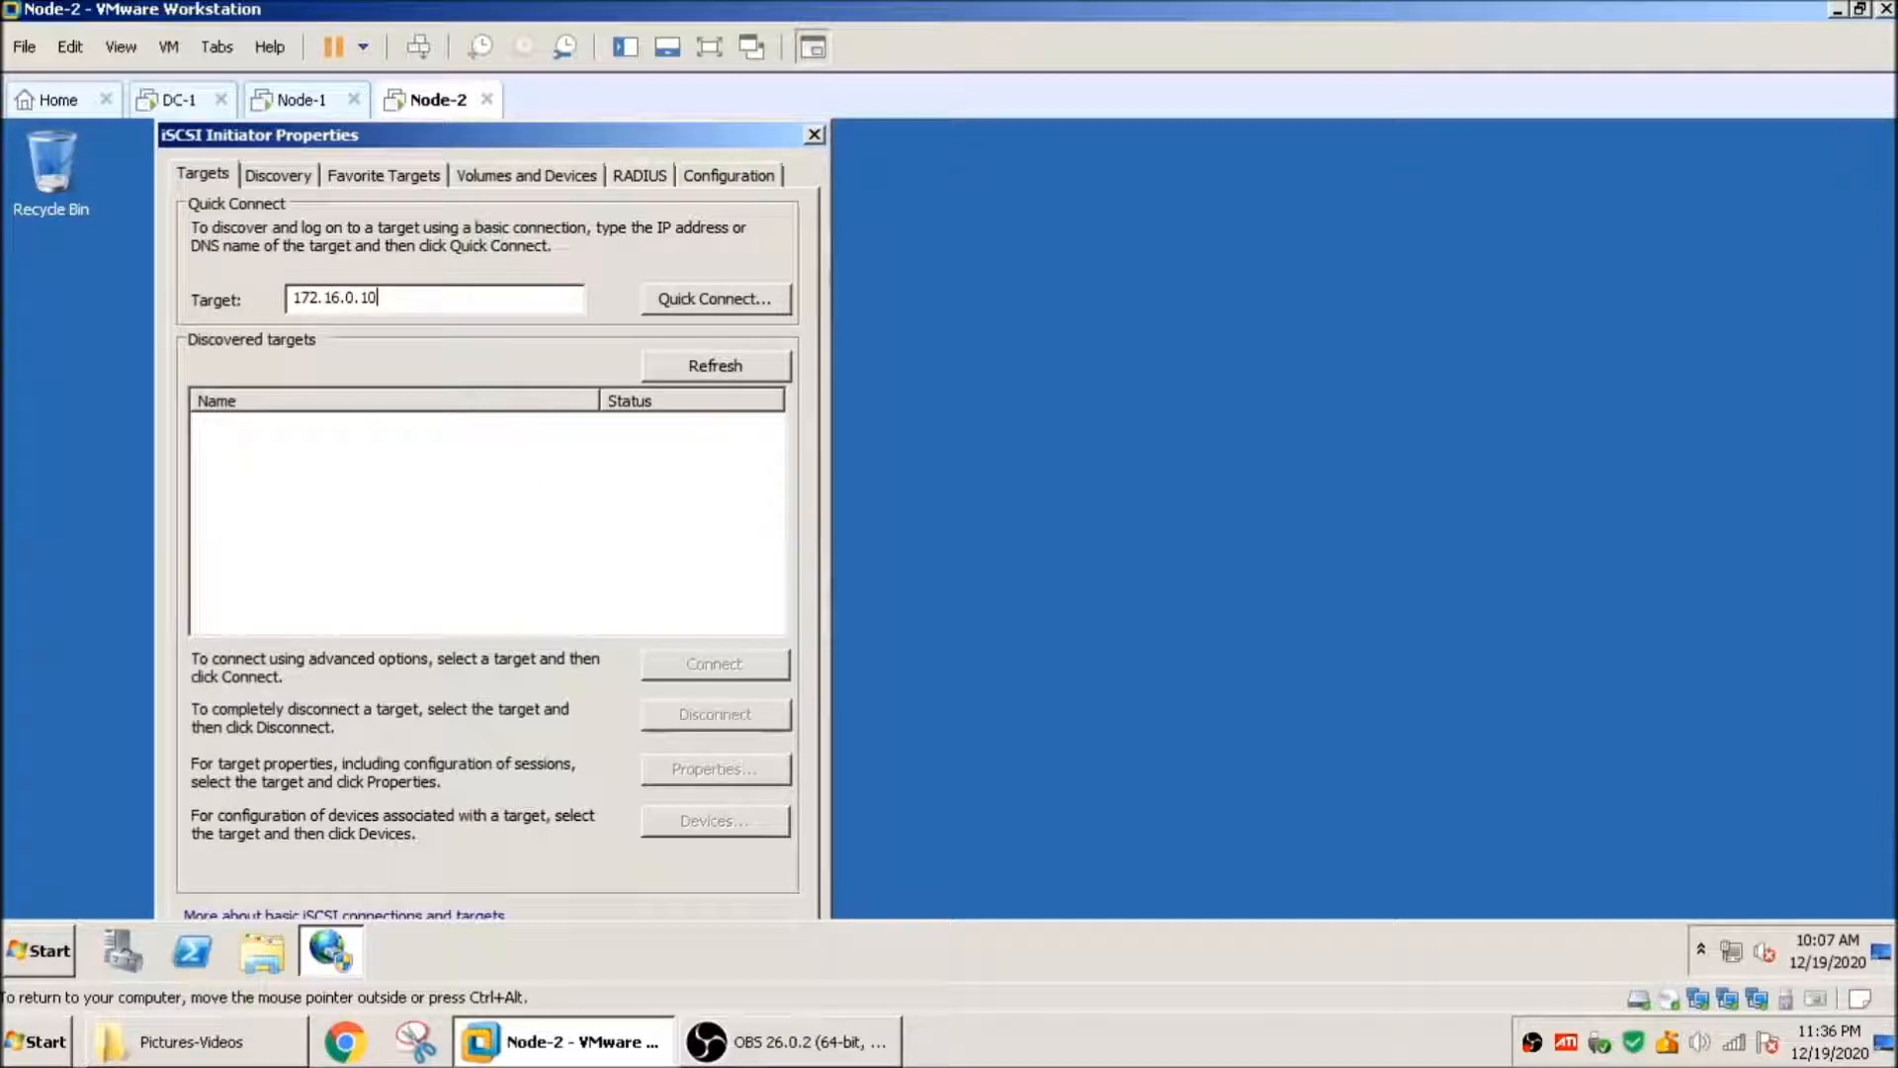
click(702, 298)
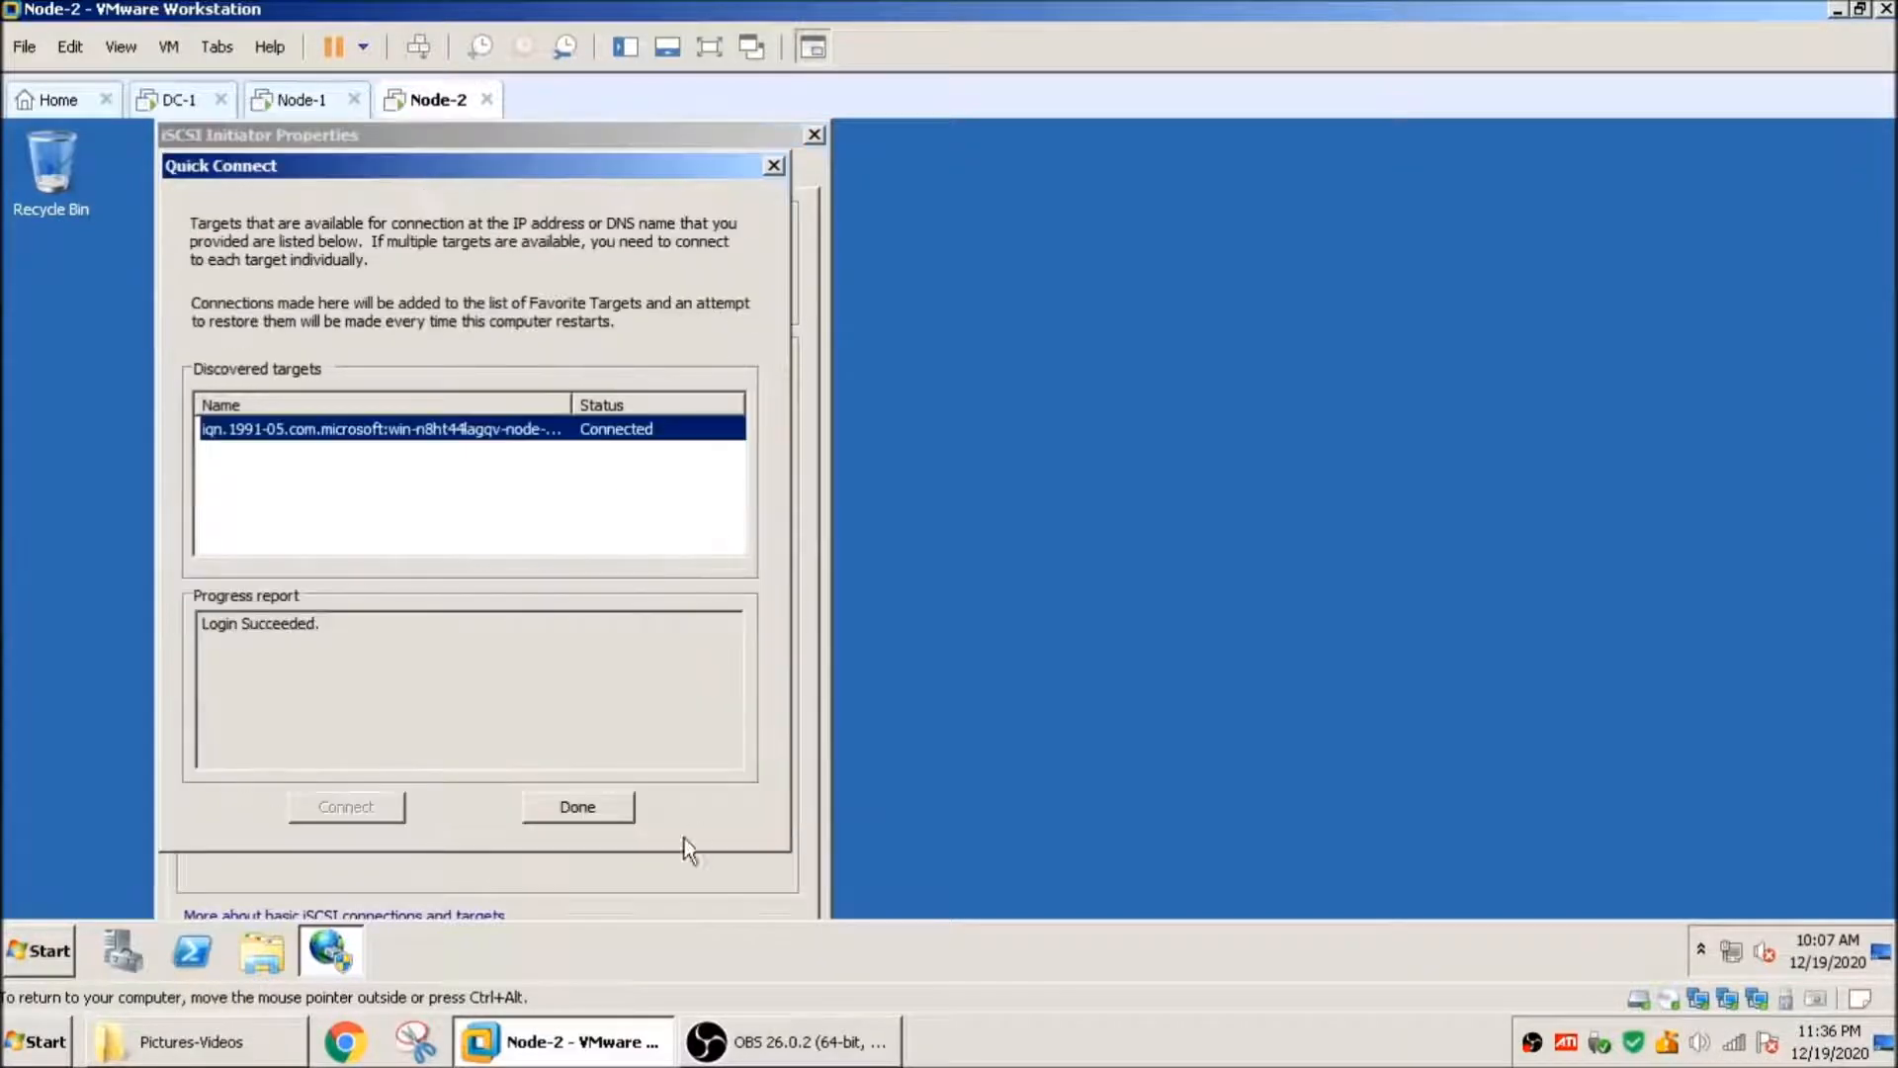
click(617, 804)
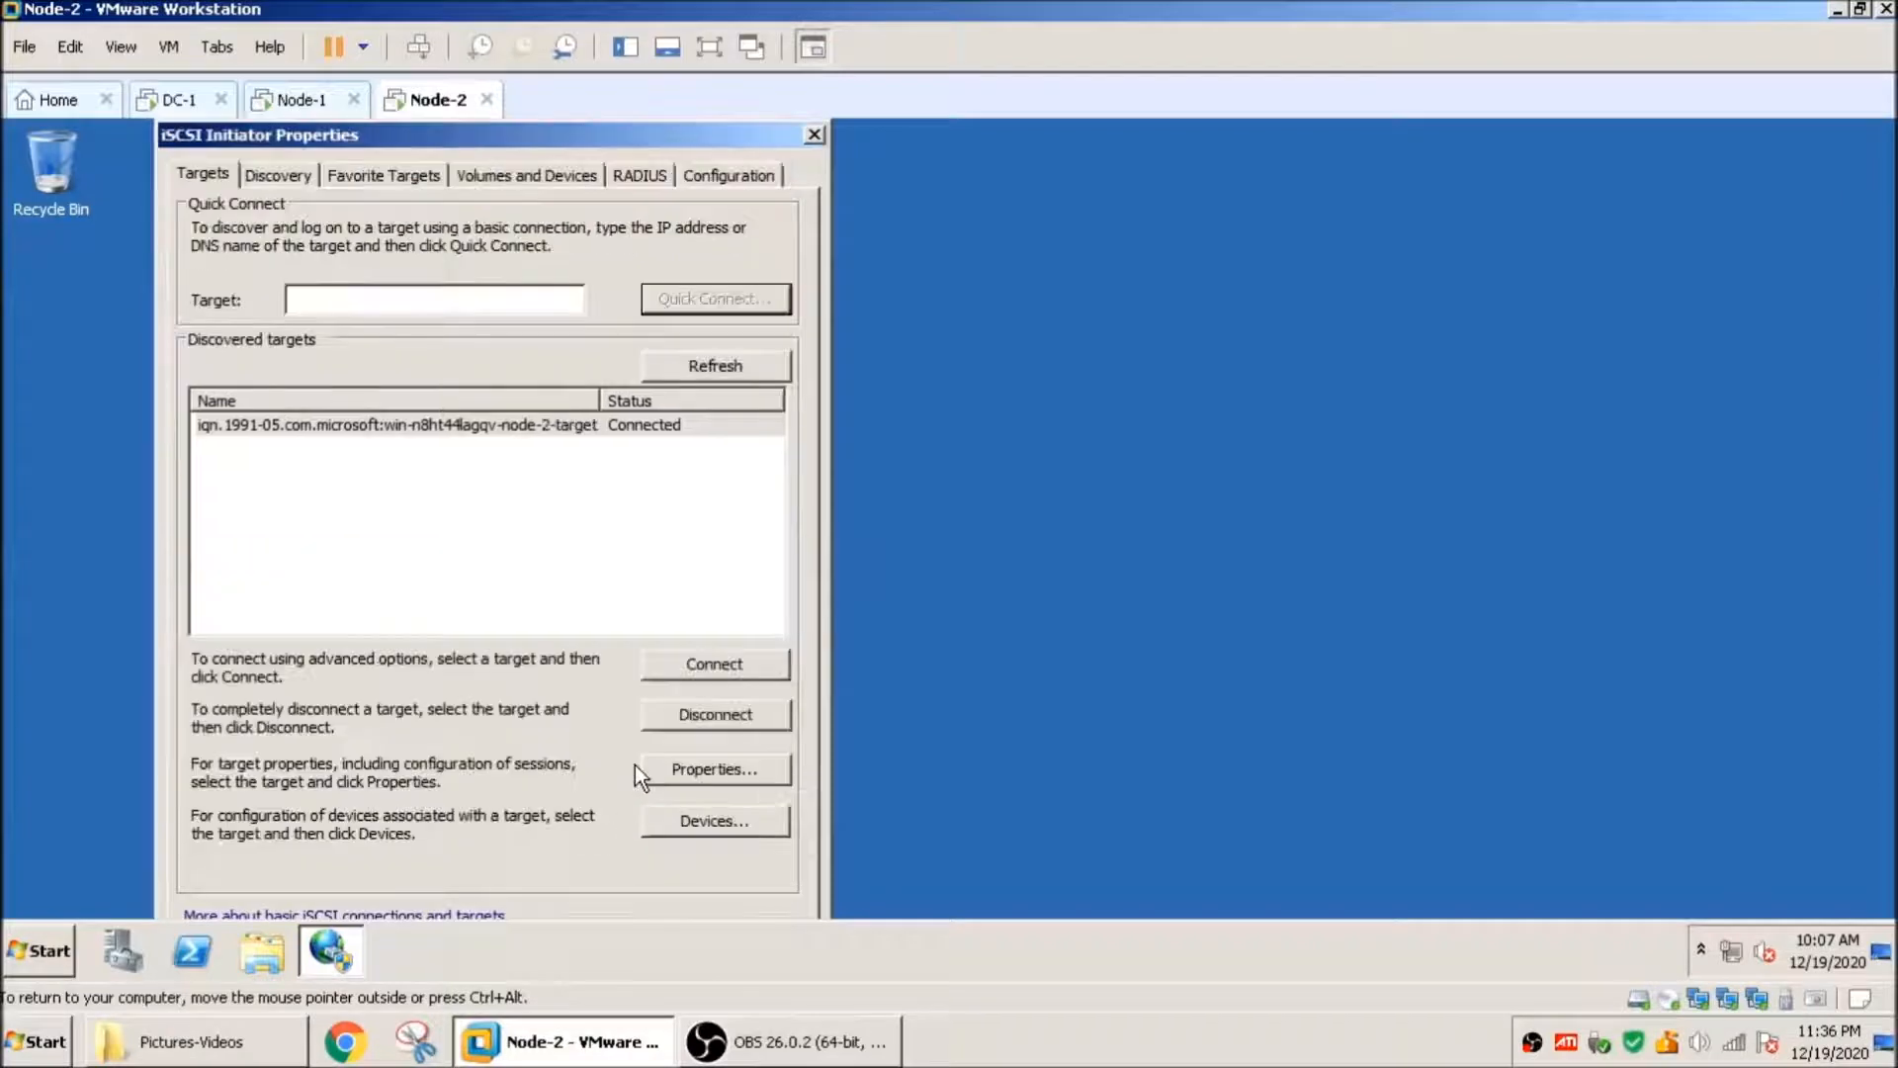
click(814, 135)
Step: On Node-1, run compmgmt.msc, open Disk Management and maximize the Computer Management window
click(279, 102)
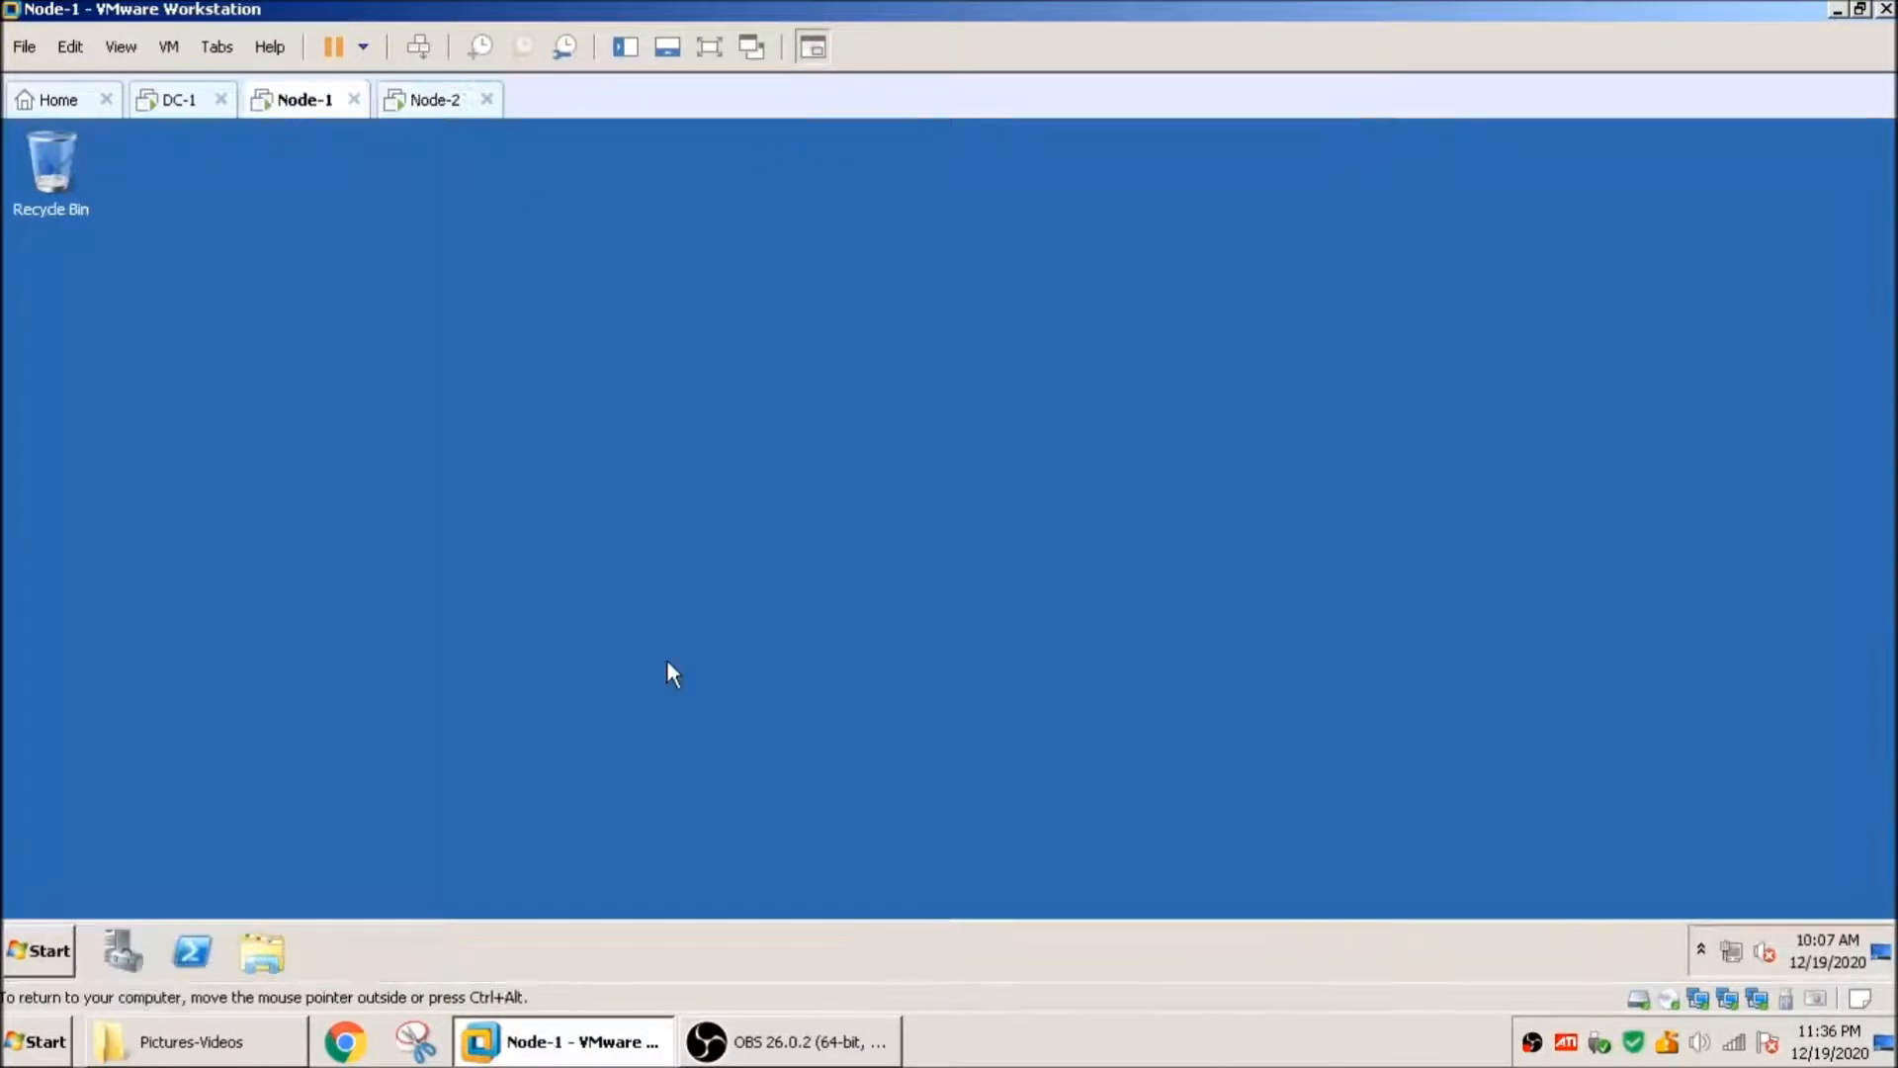
click(22, 954)
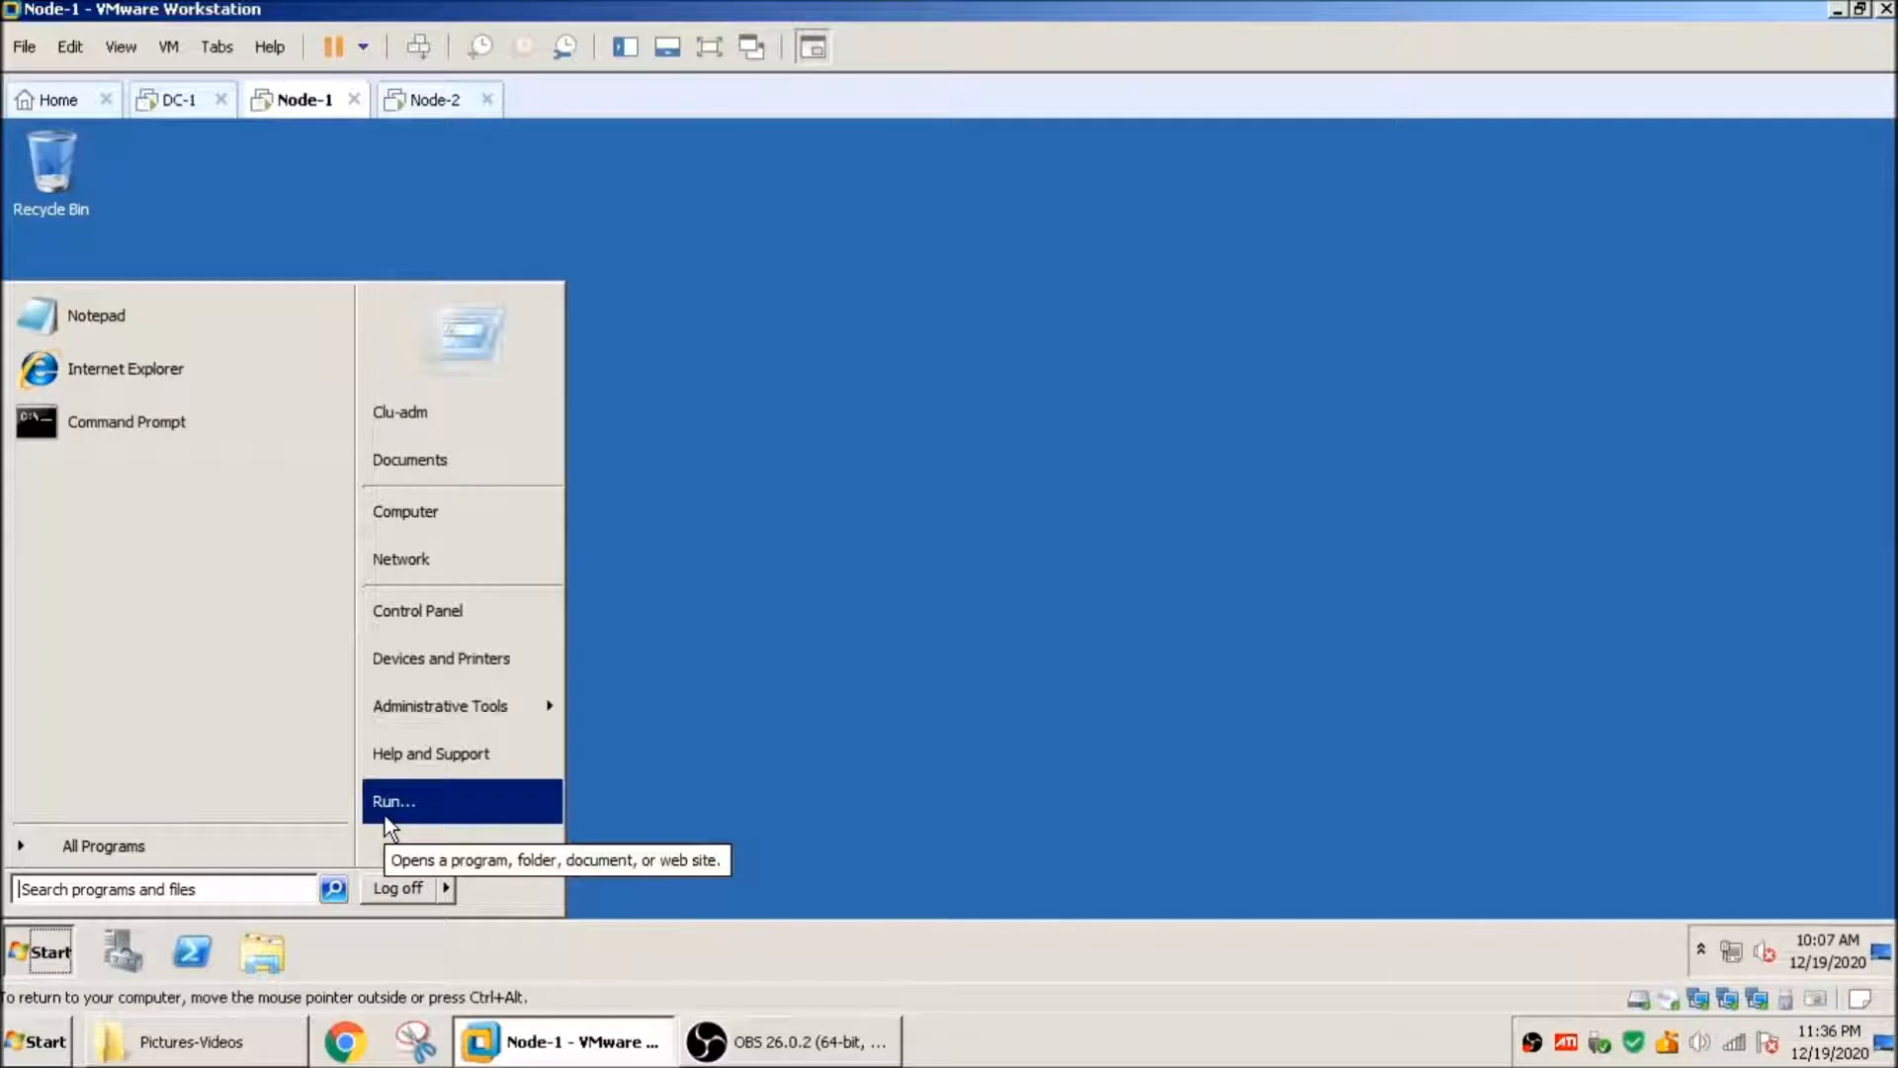
click(386, 811)
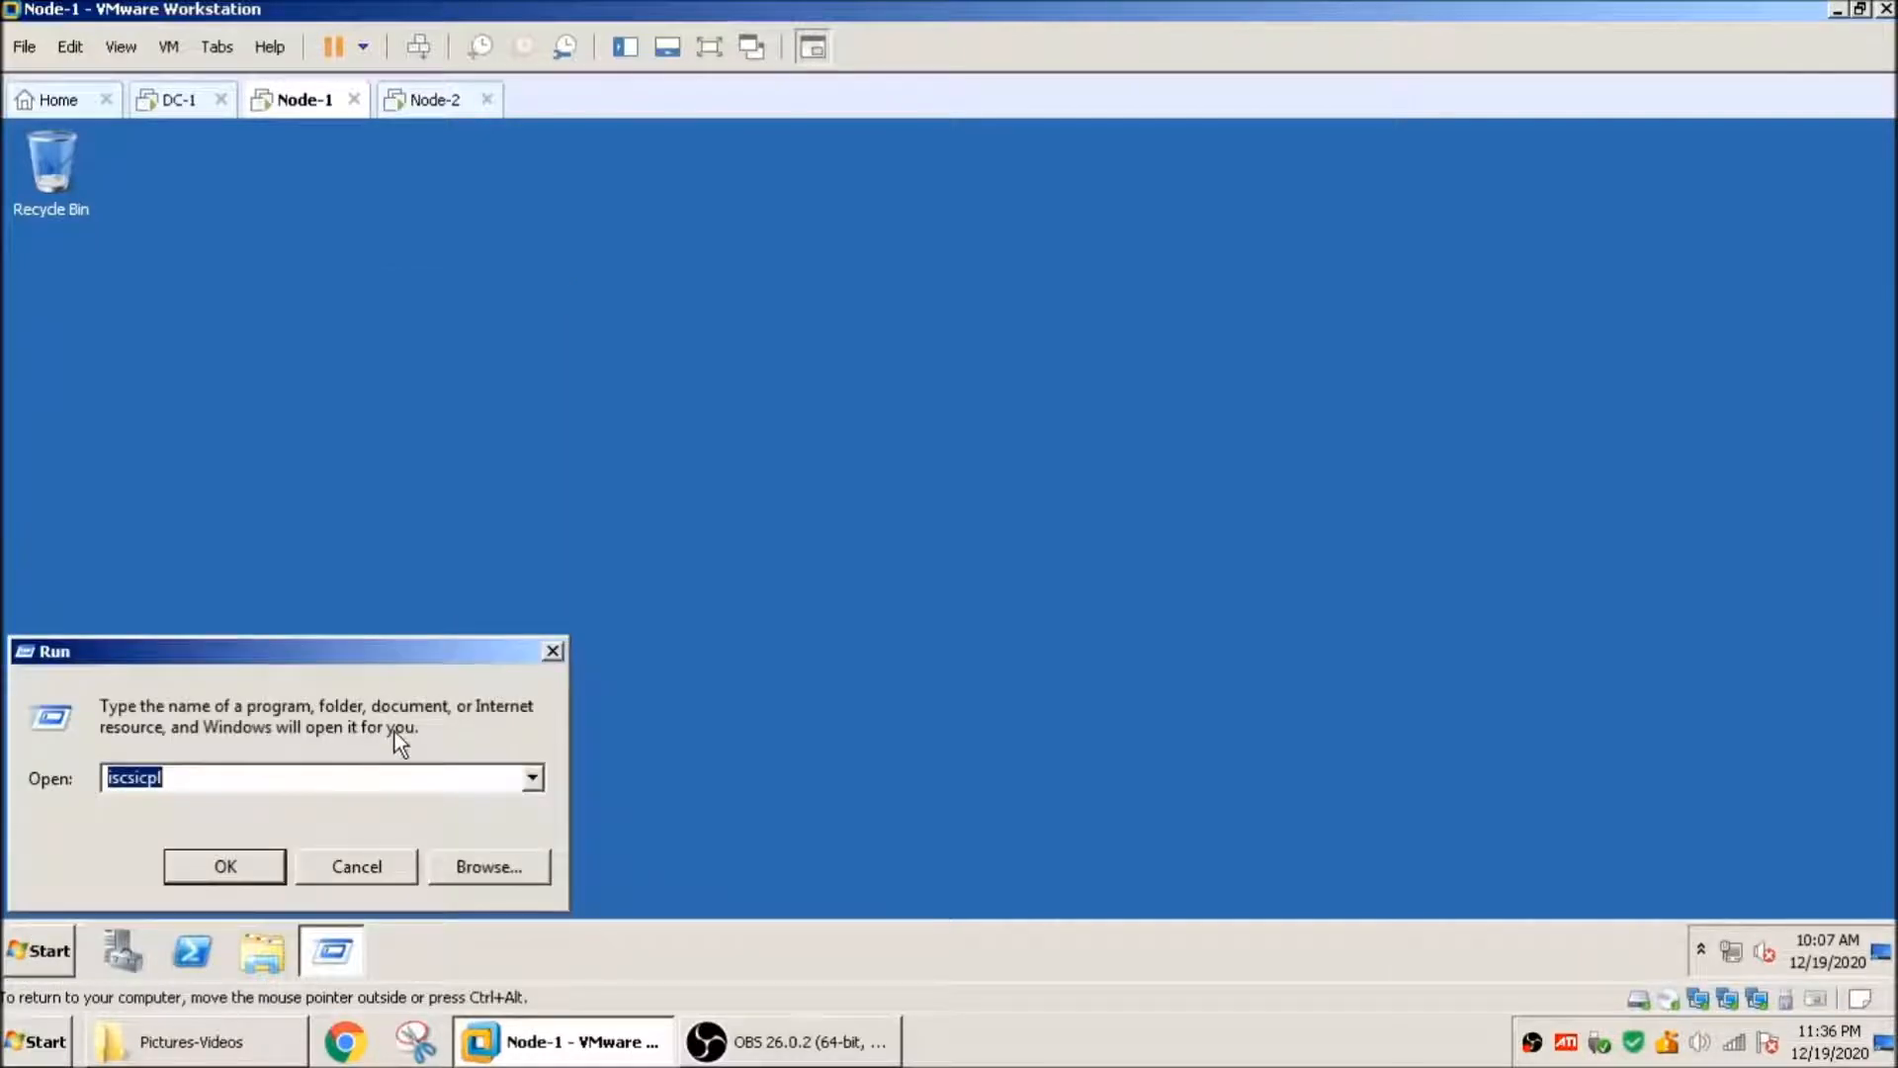
text(compmgmt.msc)
key(Return)
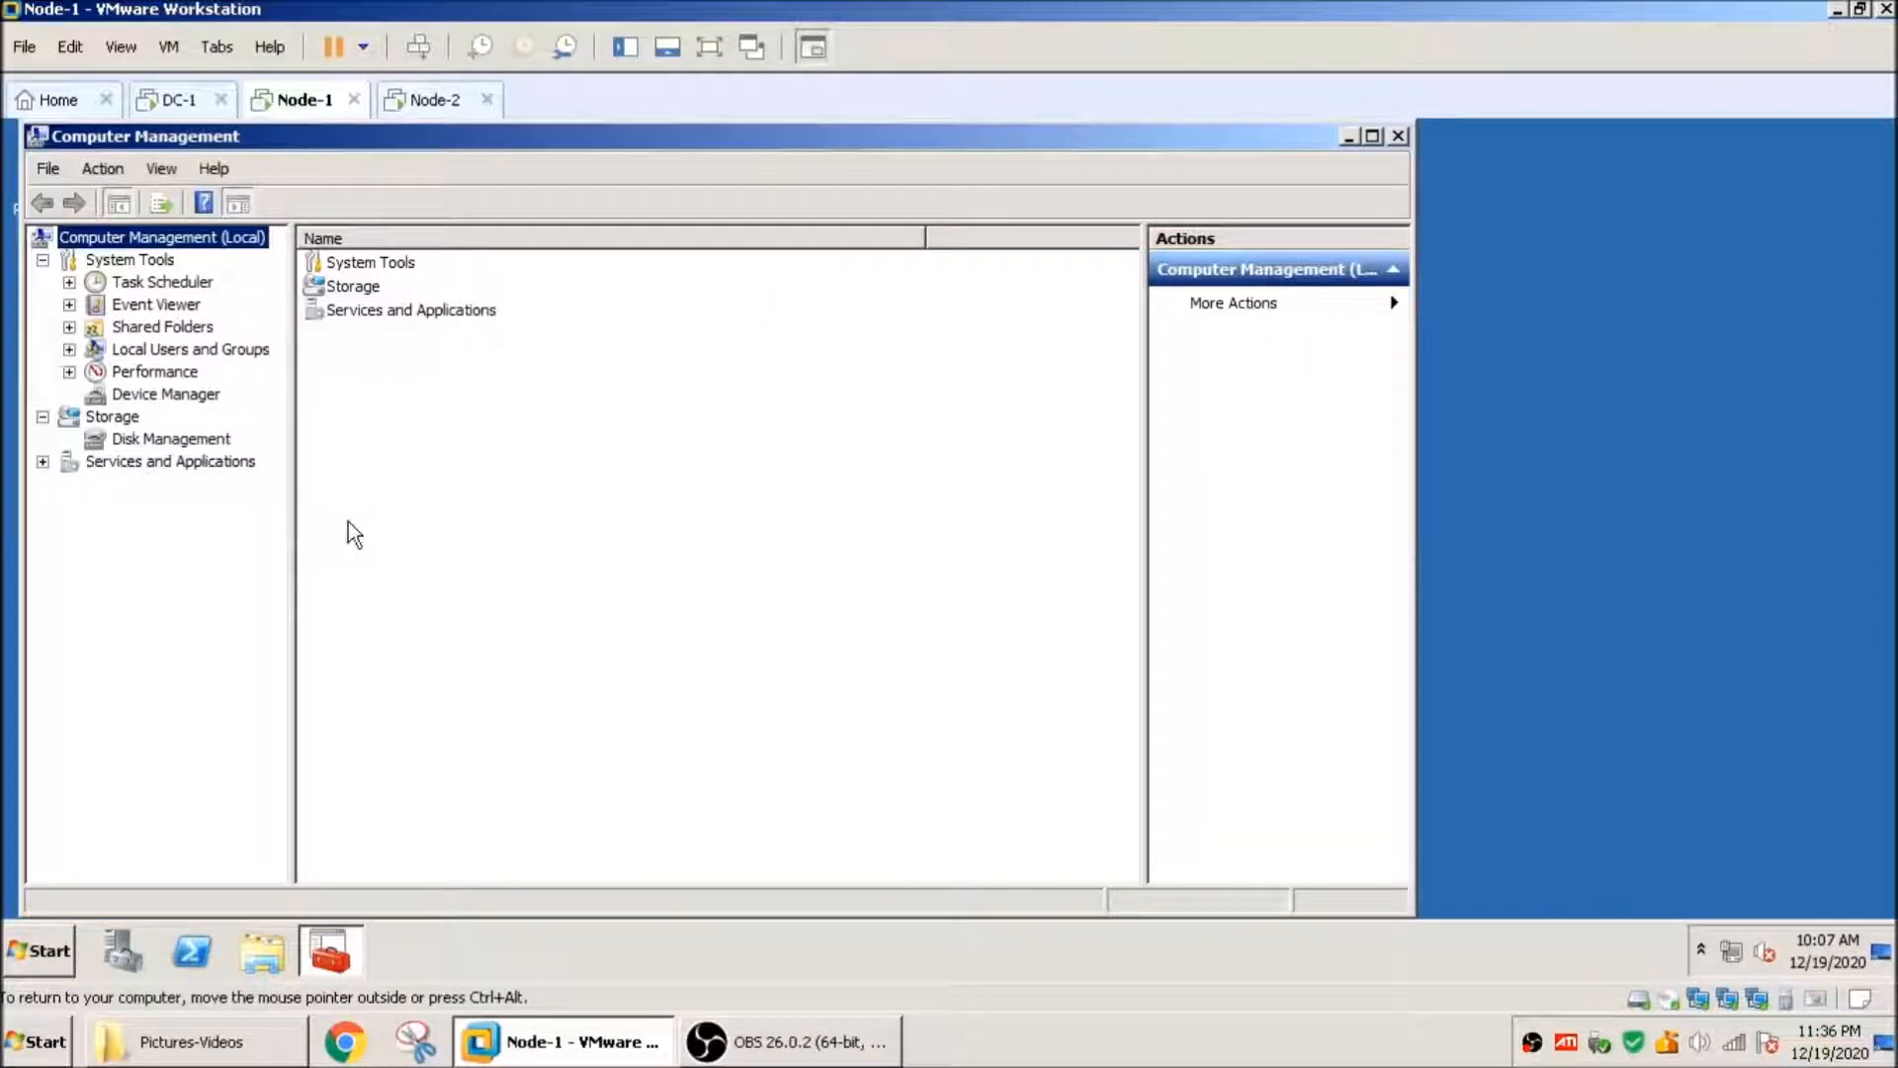
click(133, 442)
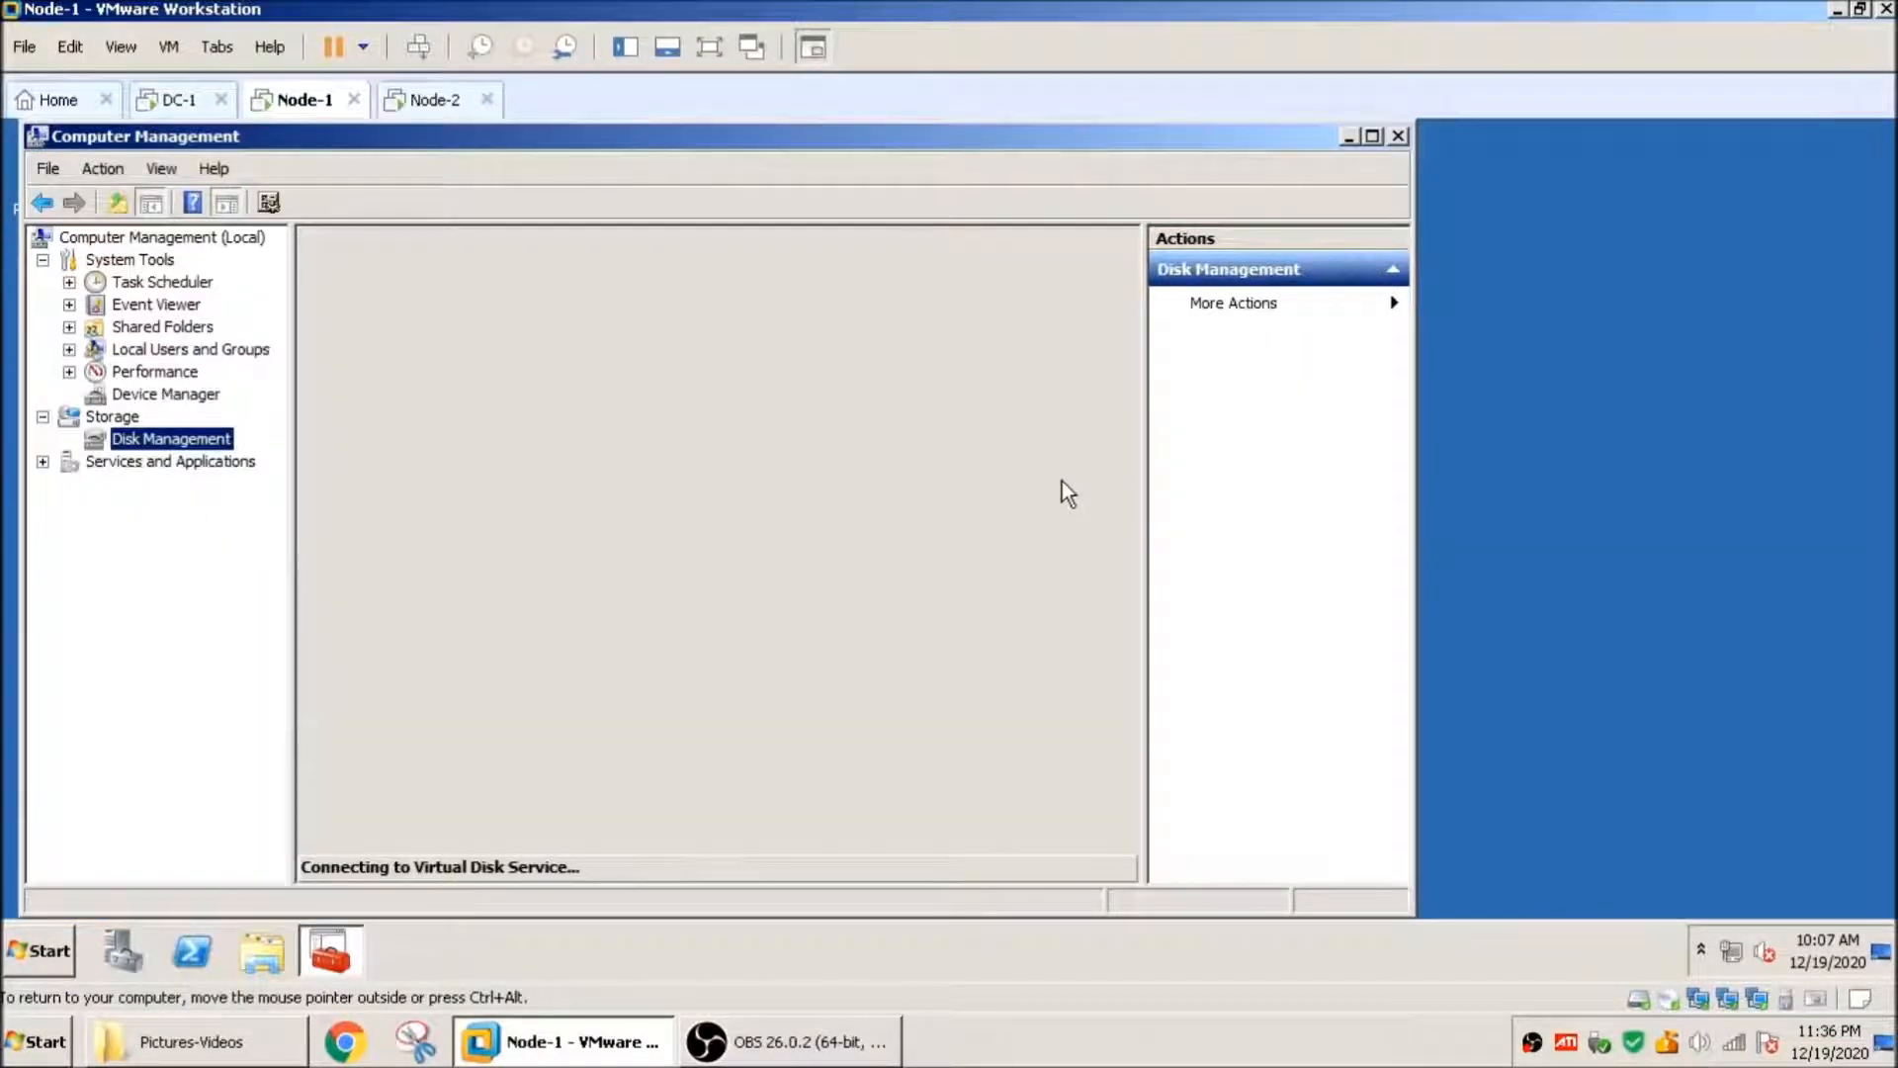
click(1374, 137)
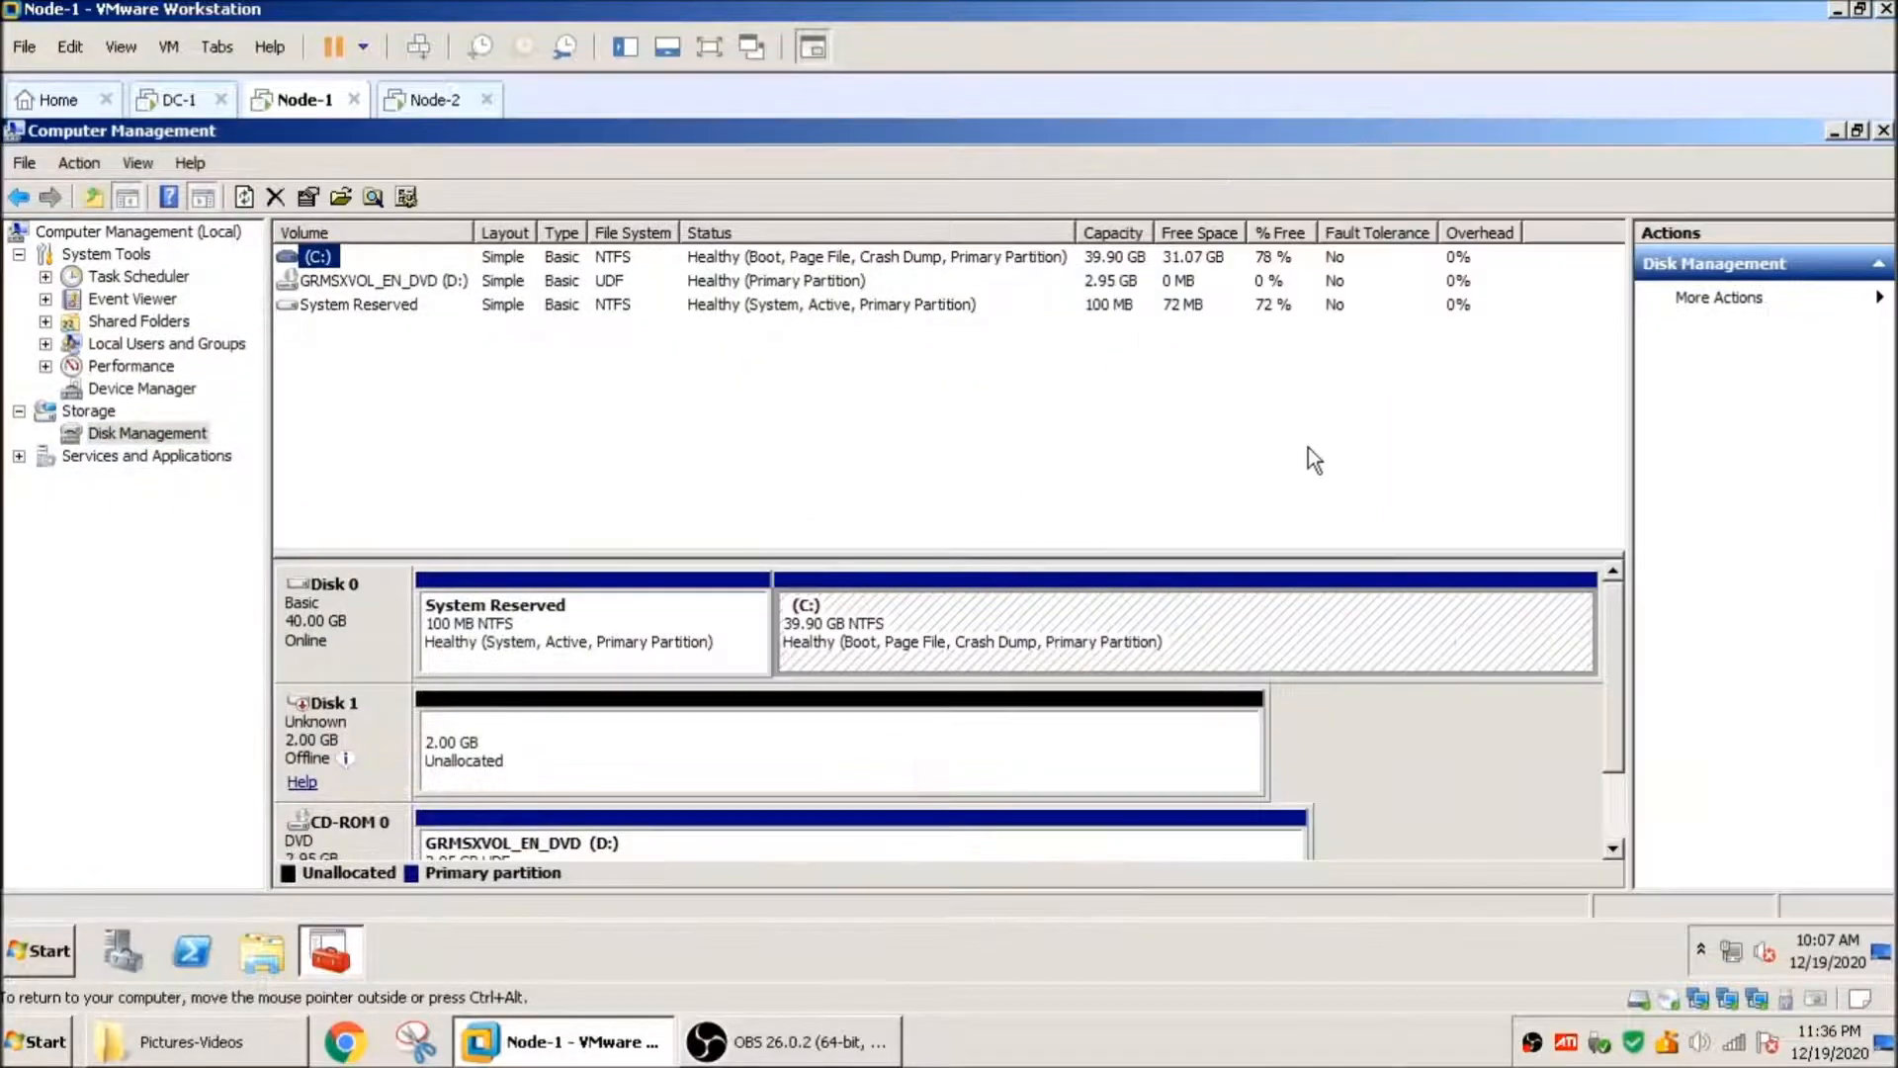
Step: Bring the offline 2 GB Disk 1 online in Disk Management
right_click(400, 713)
click(444, 729)
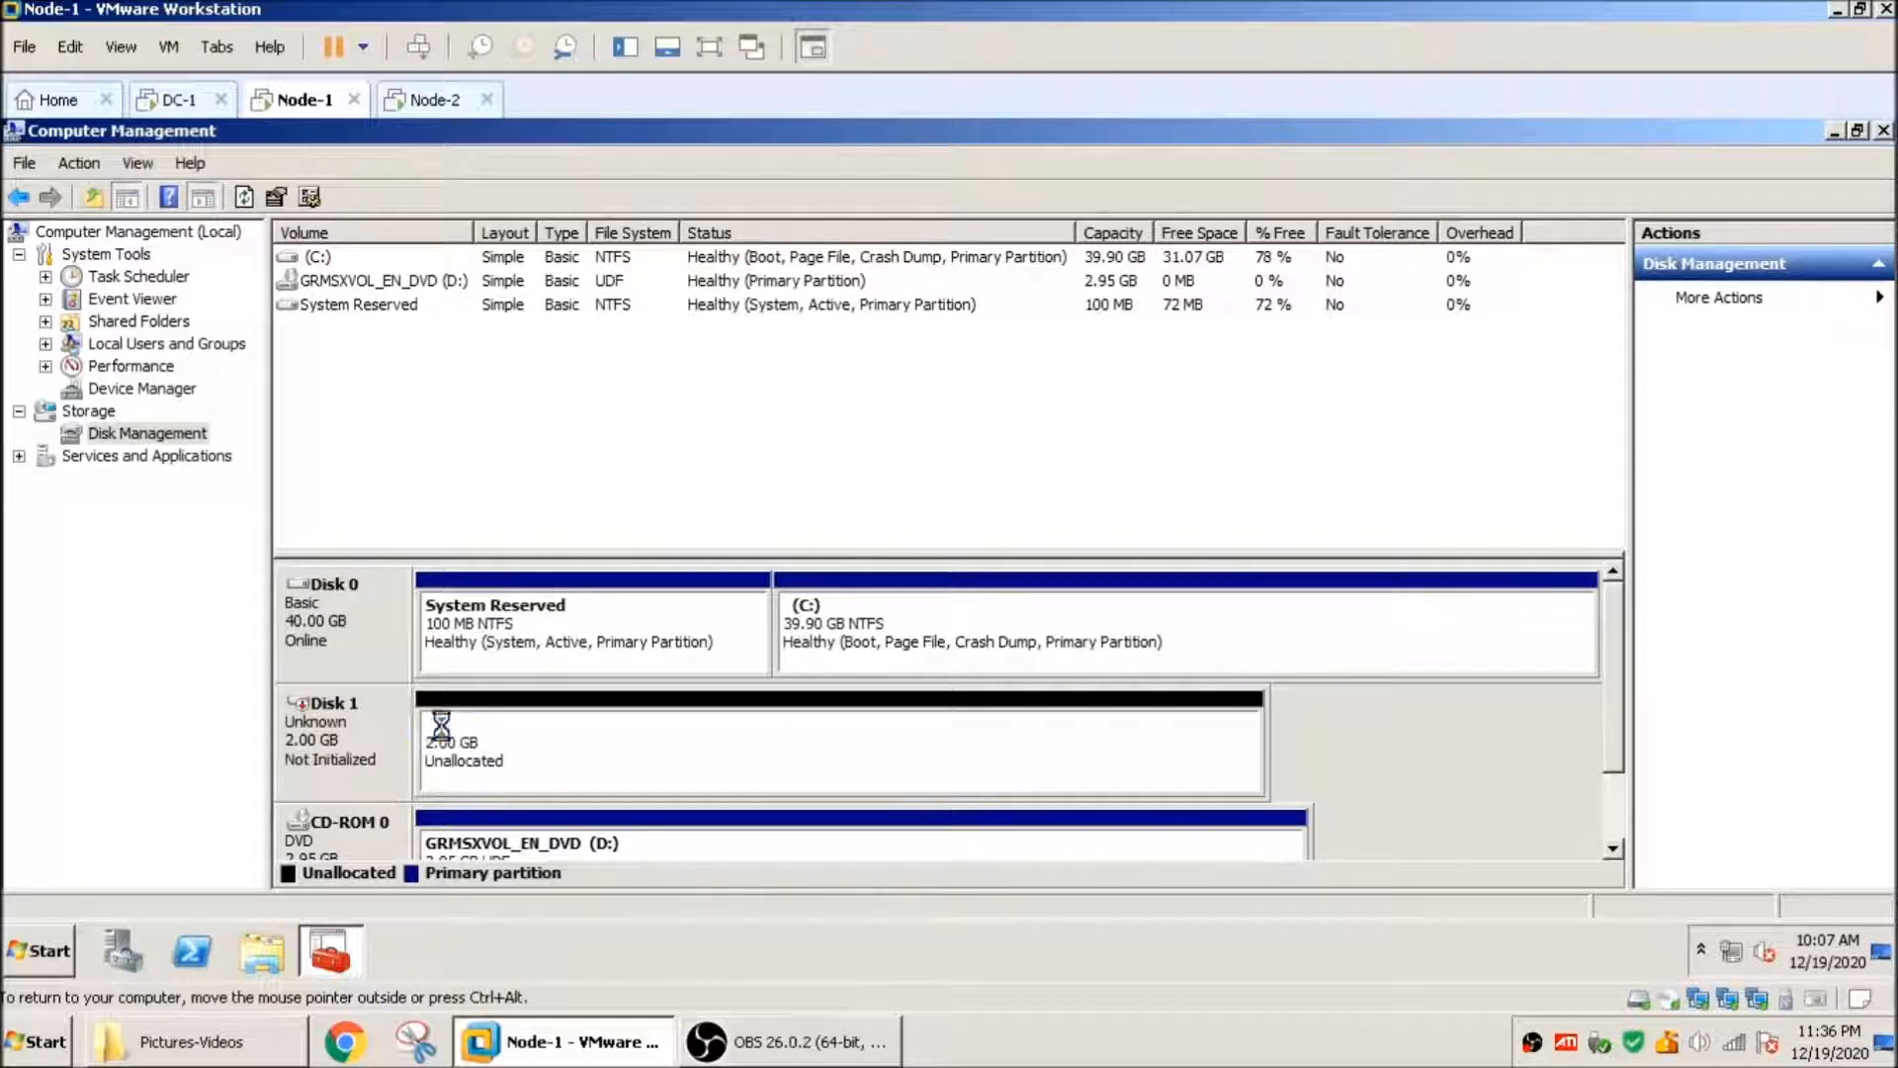
click(698, 764)
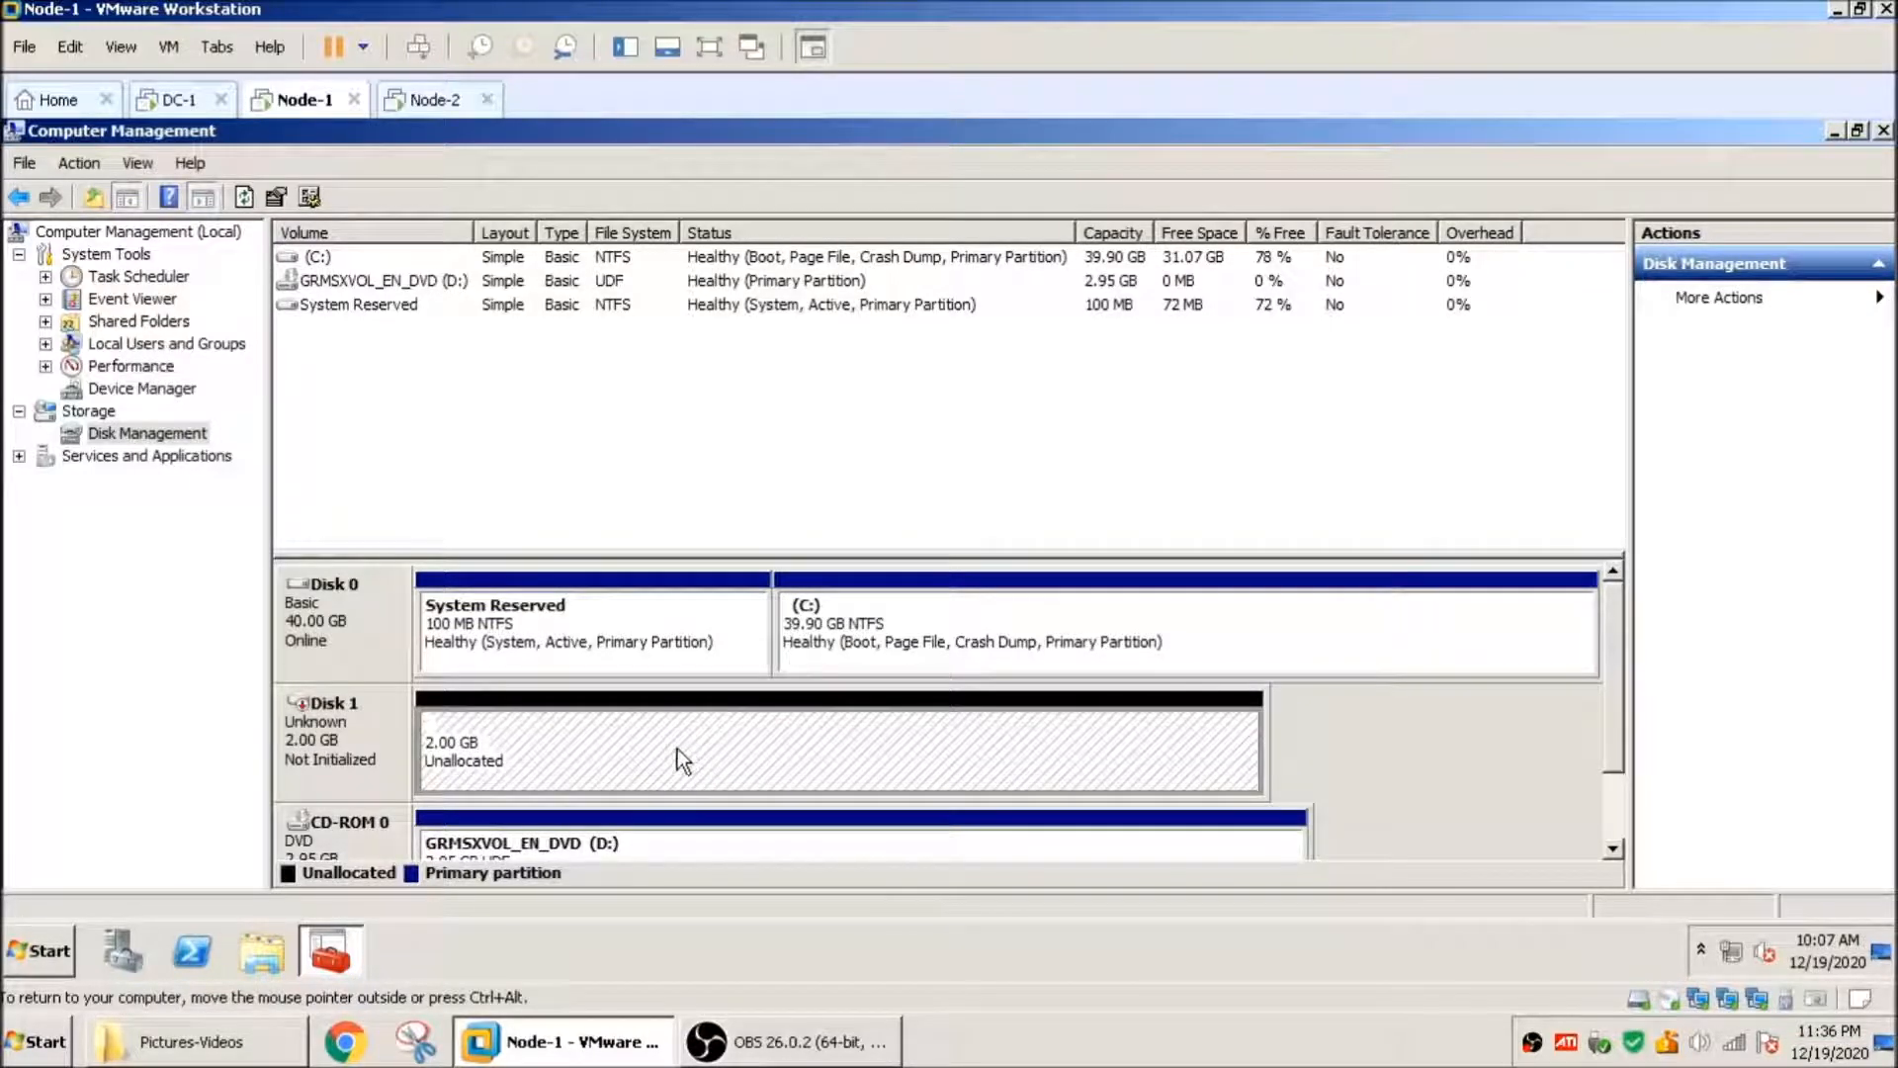
Step: Initialize the 2 GB Disk 1 on Node-1 with the MBR partition style
right_click(368, 733)
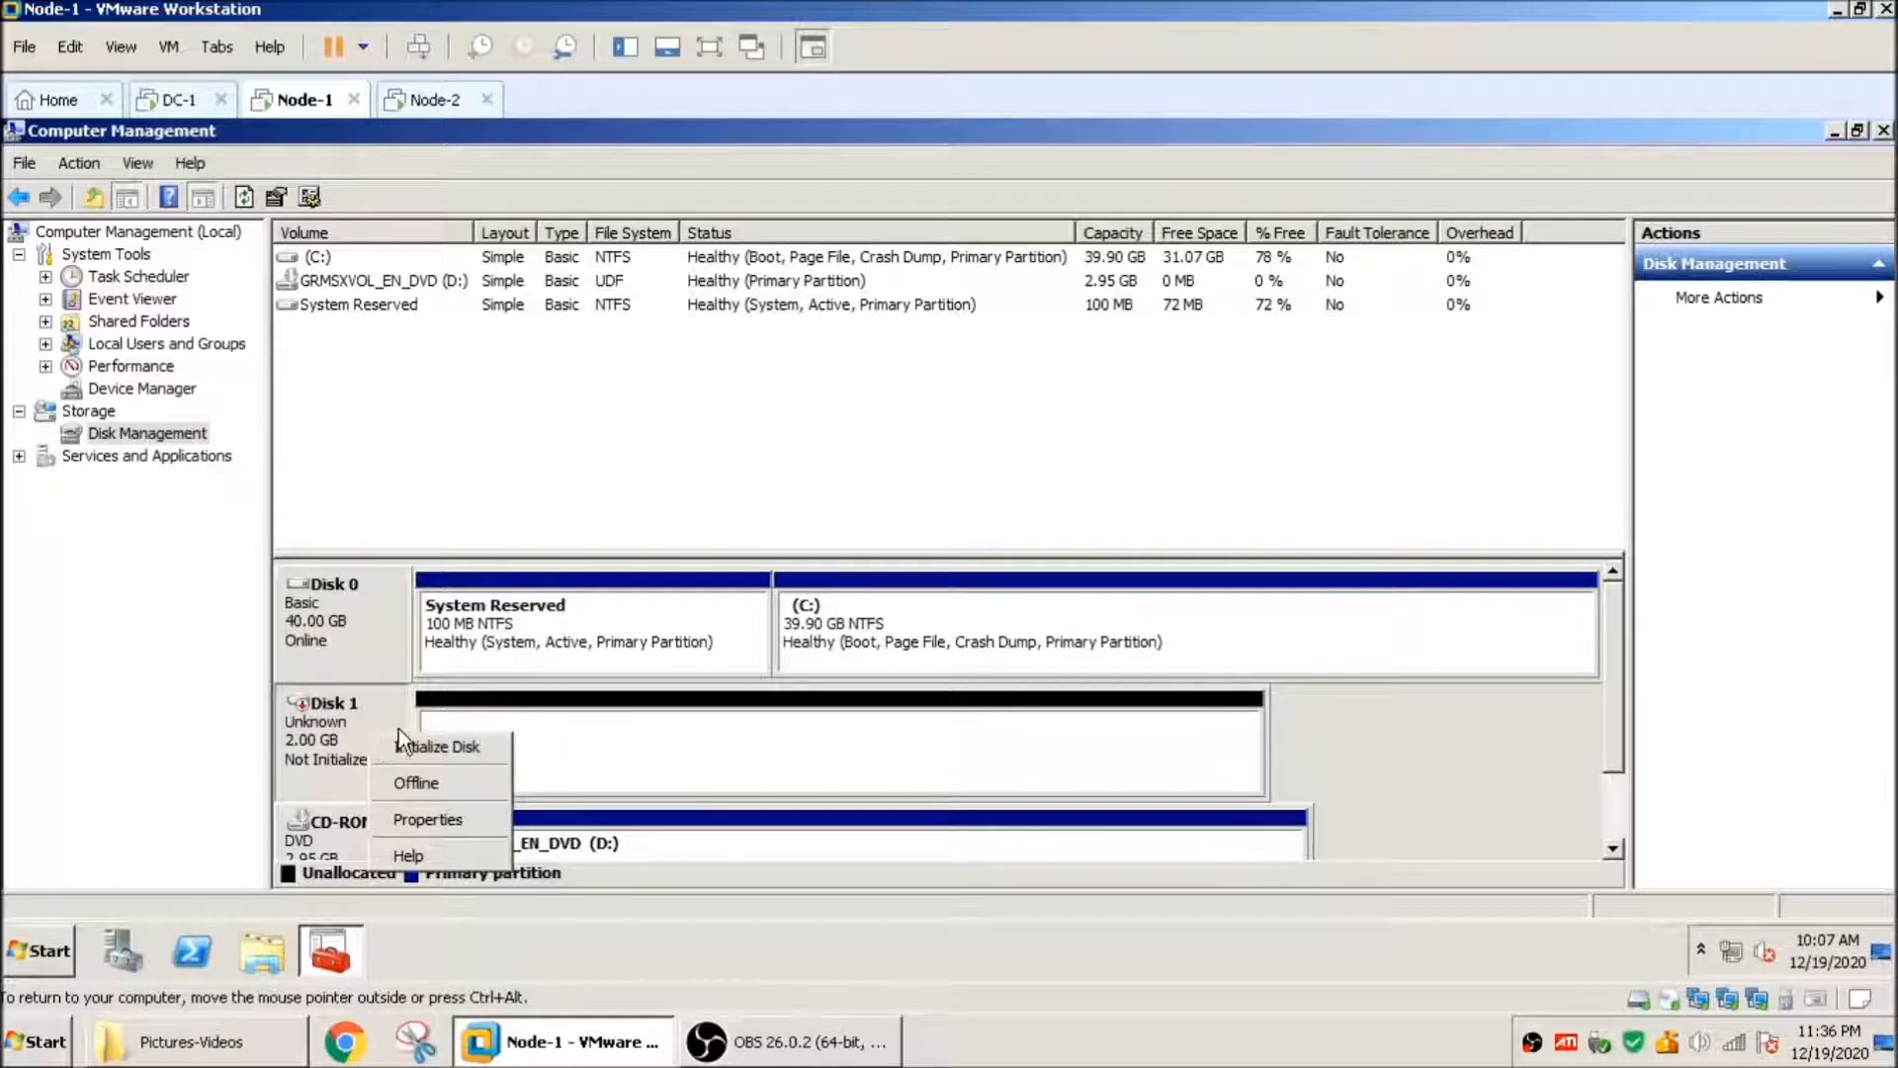
click(641, 738)
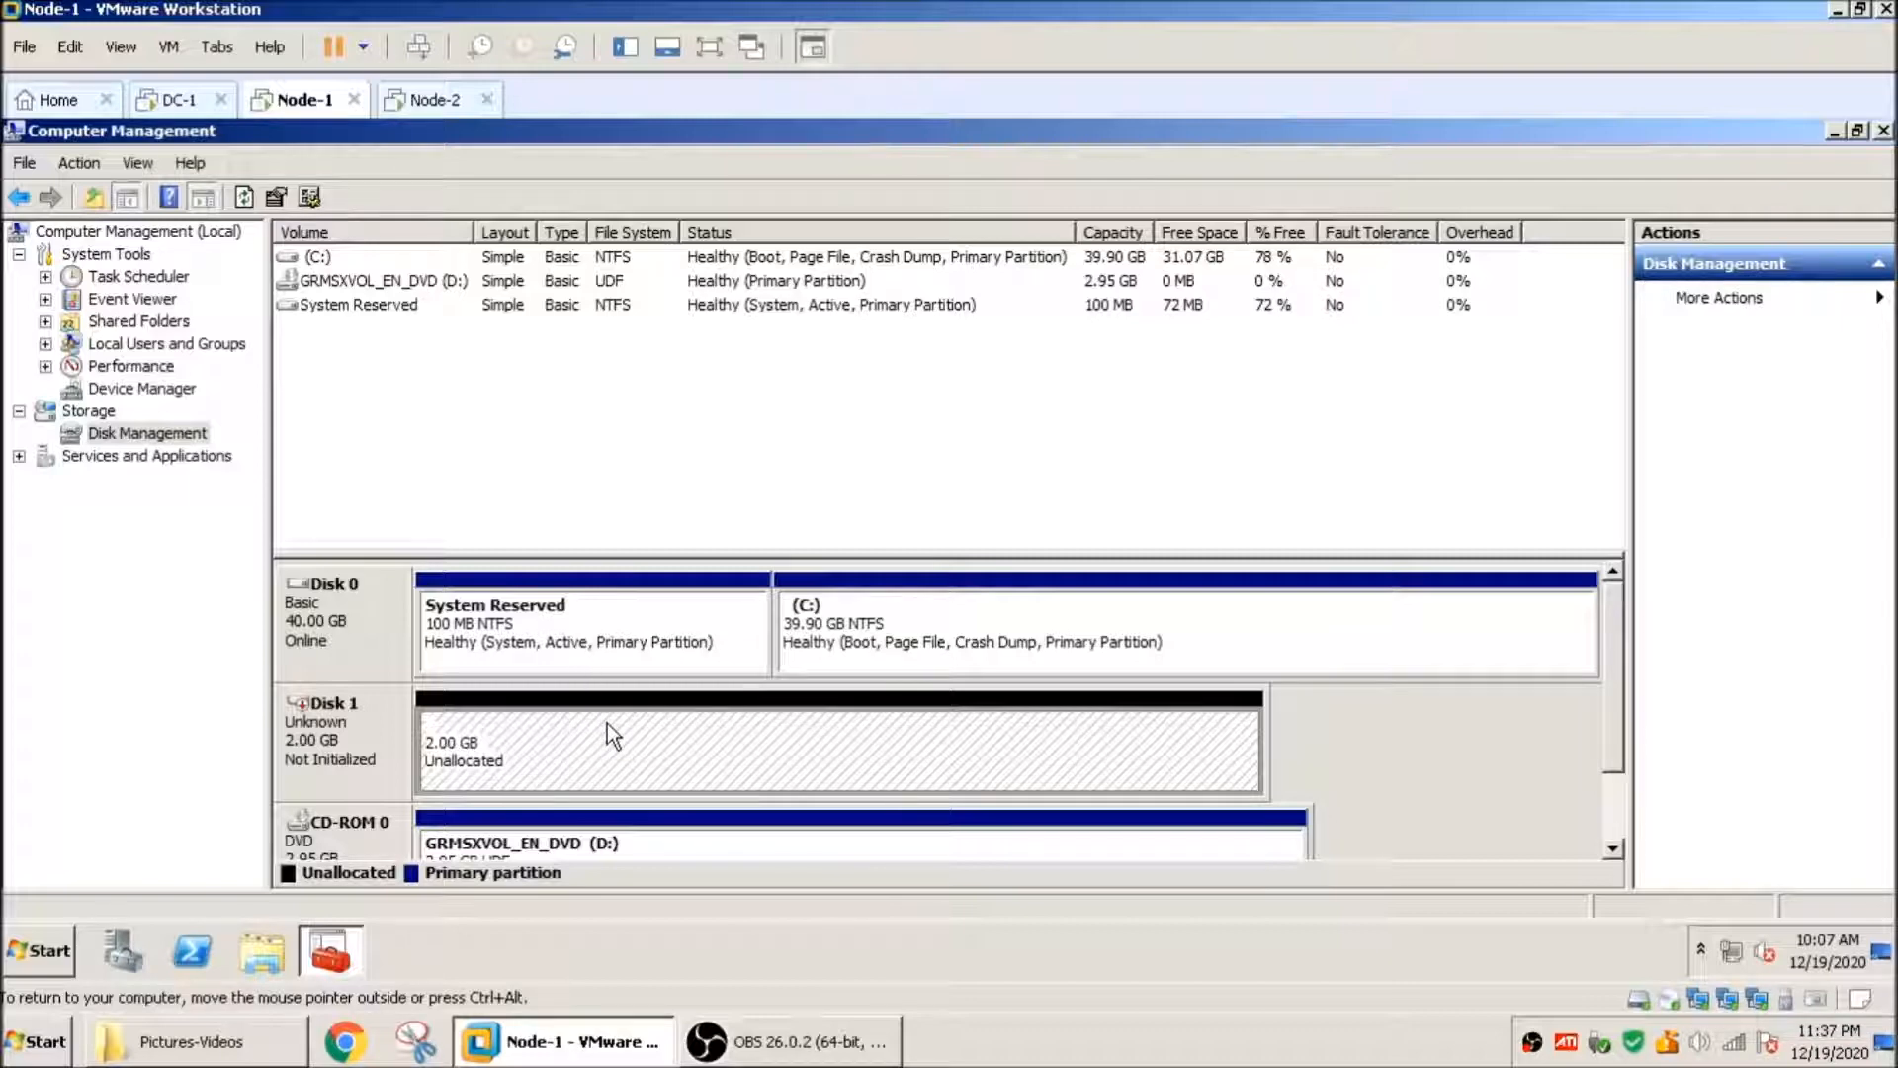
drag(947, 549, 970, 408)
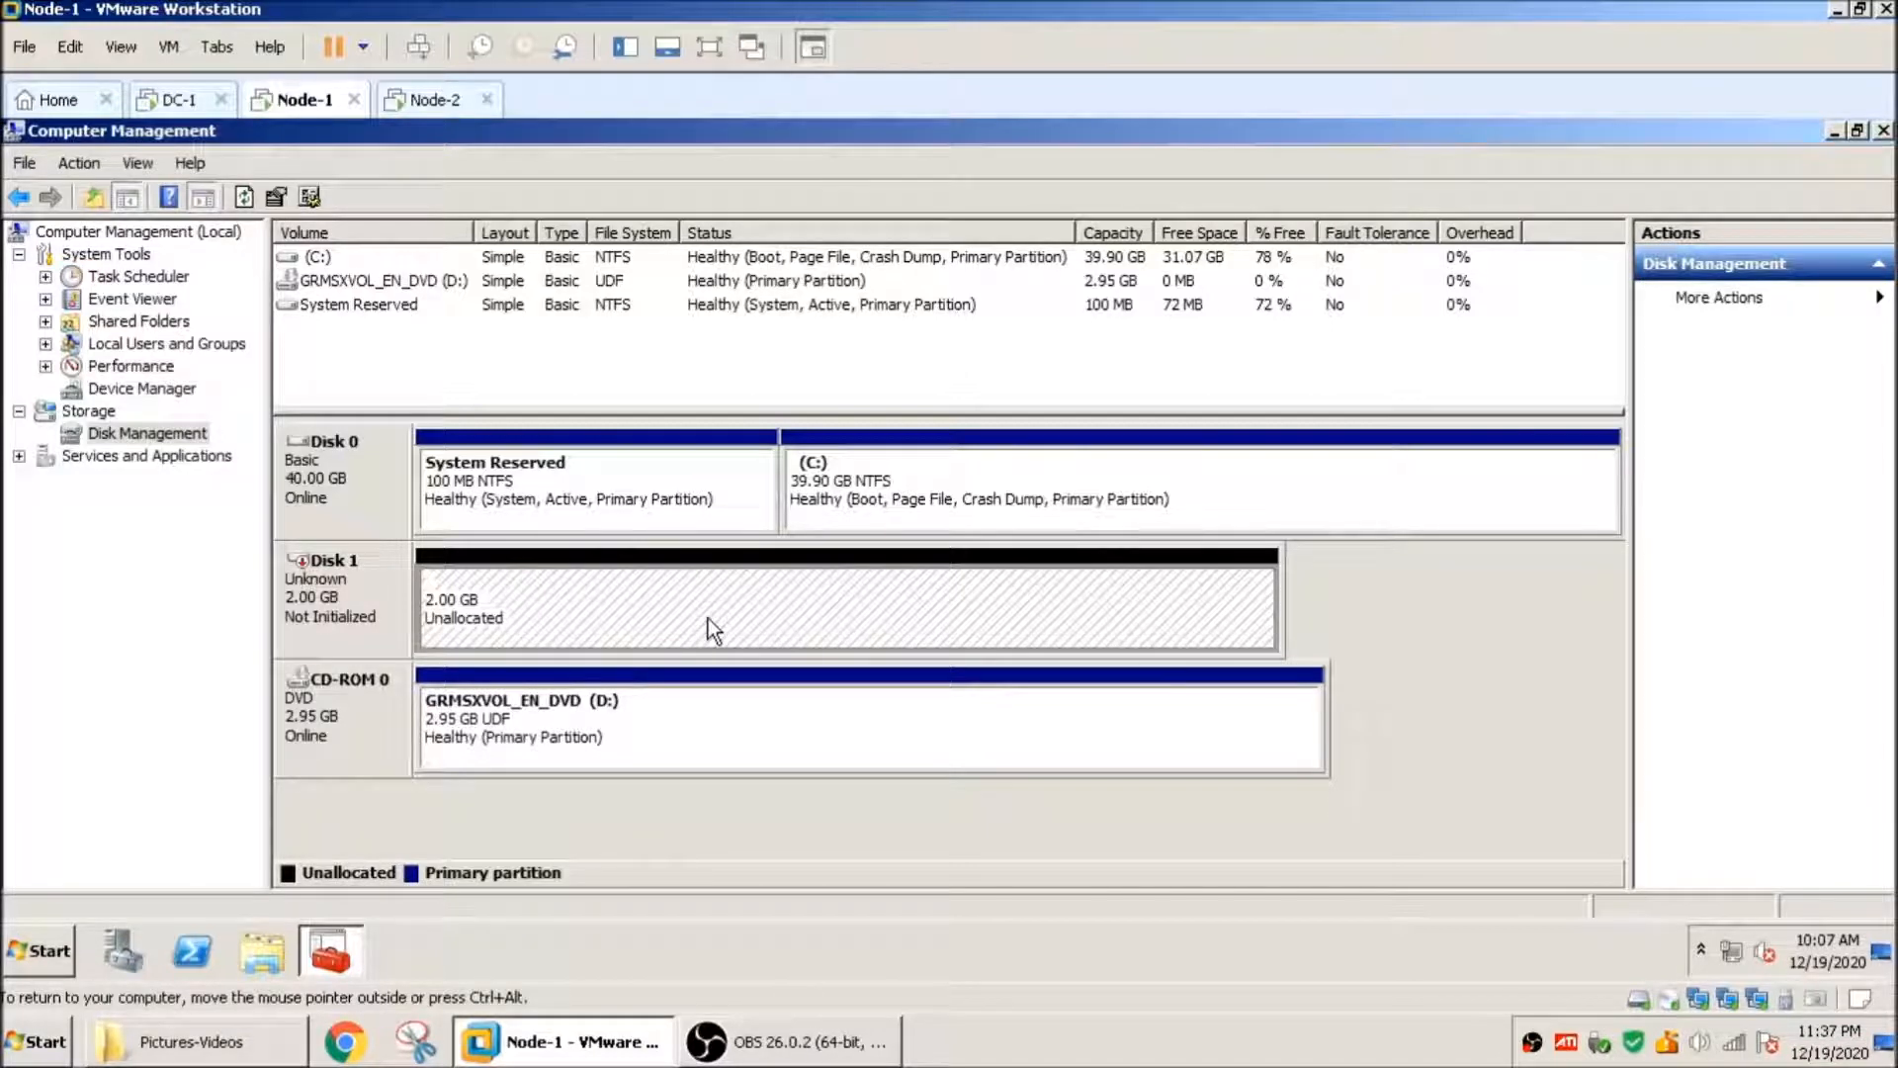
click(359, 573)
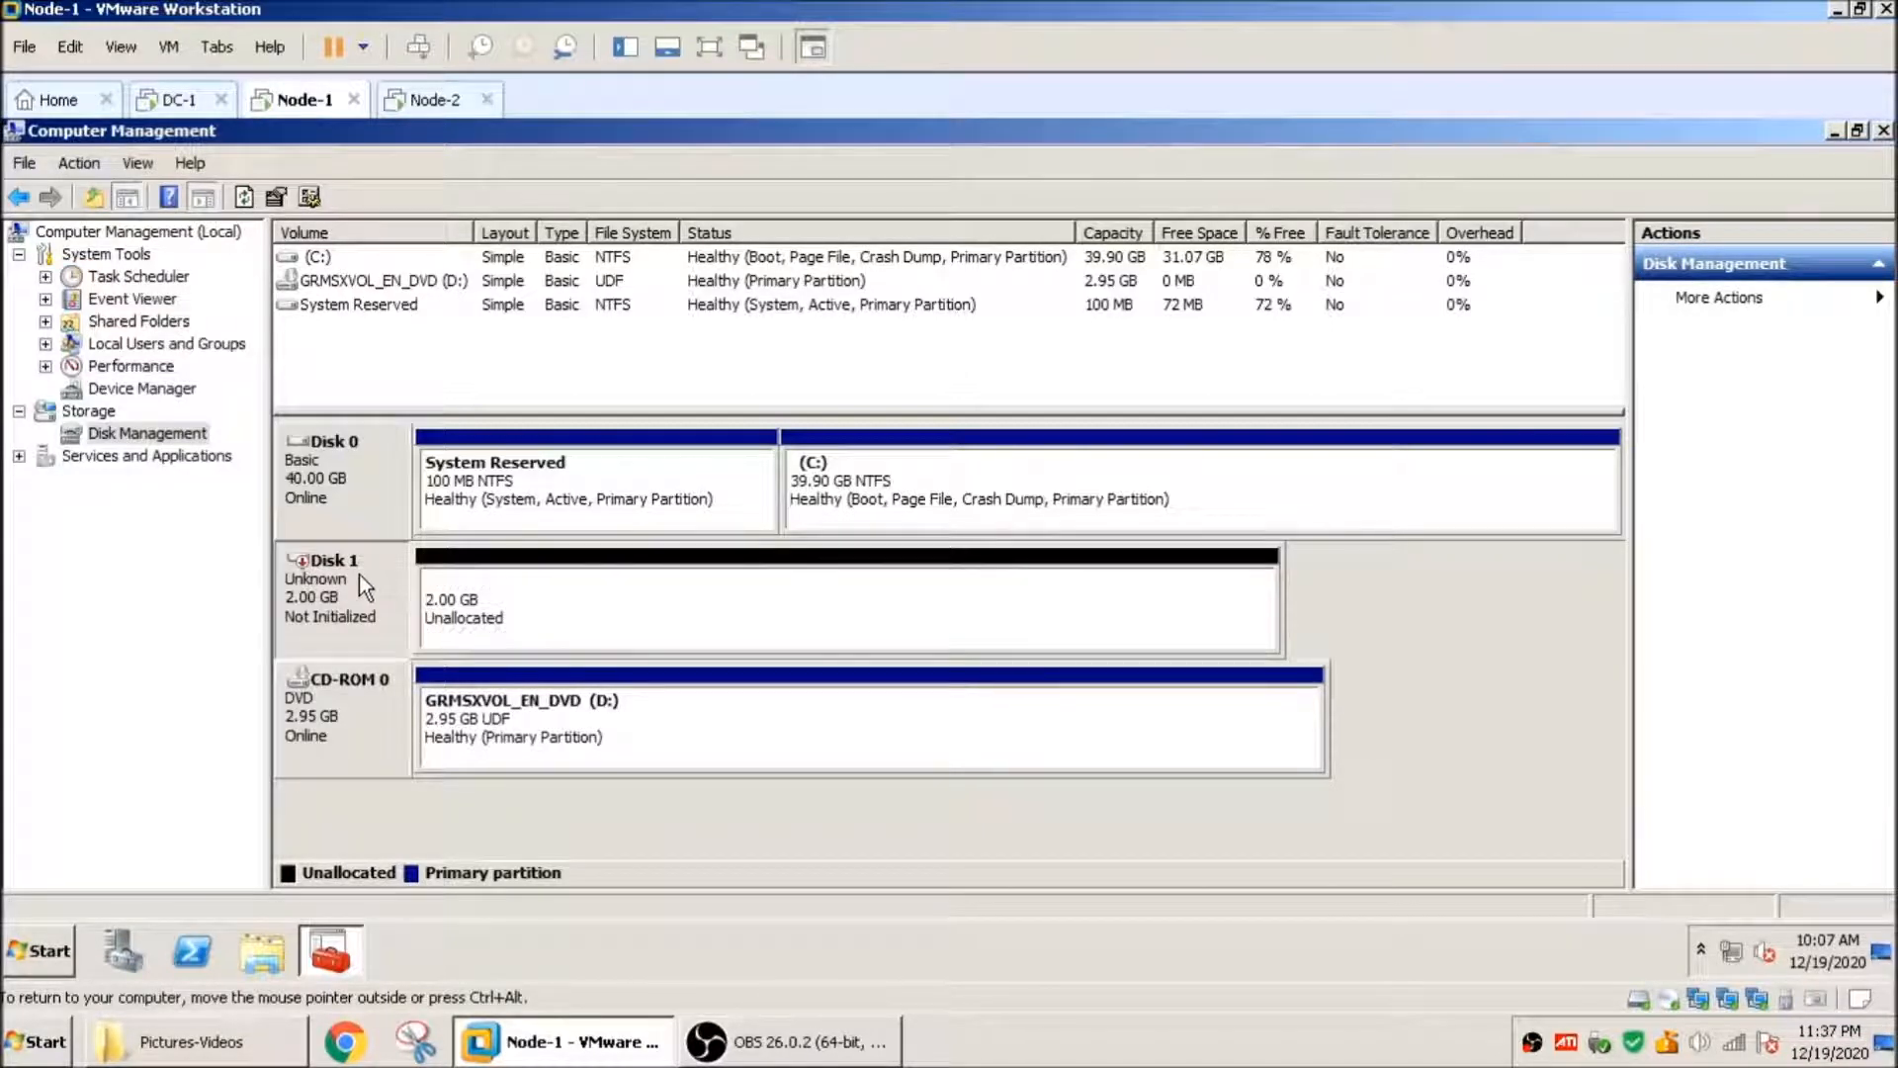
right_click(359, 574)
click(390, 587)
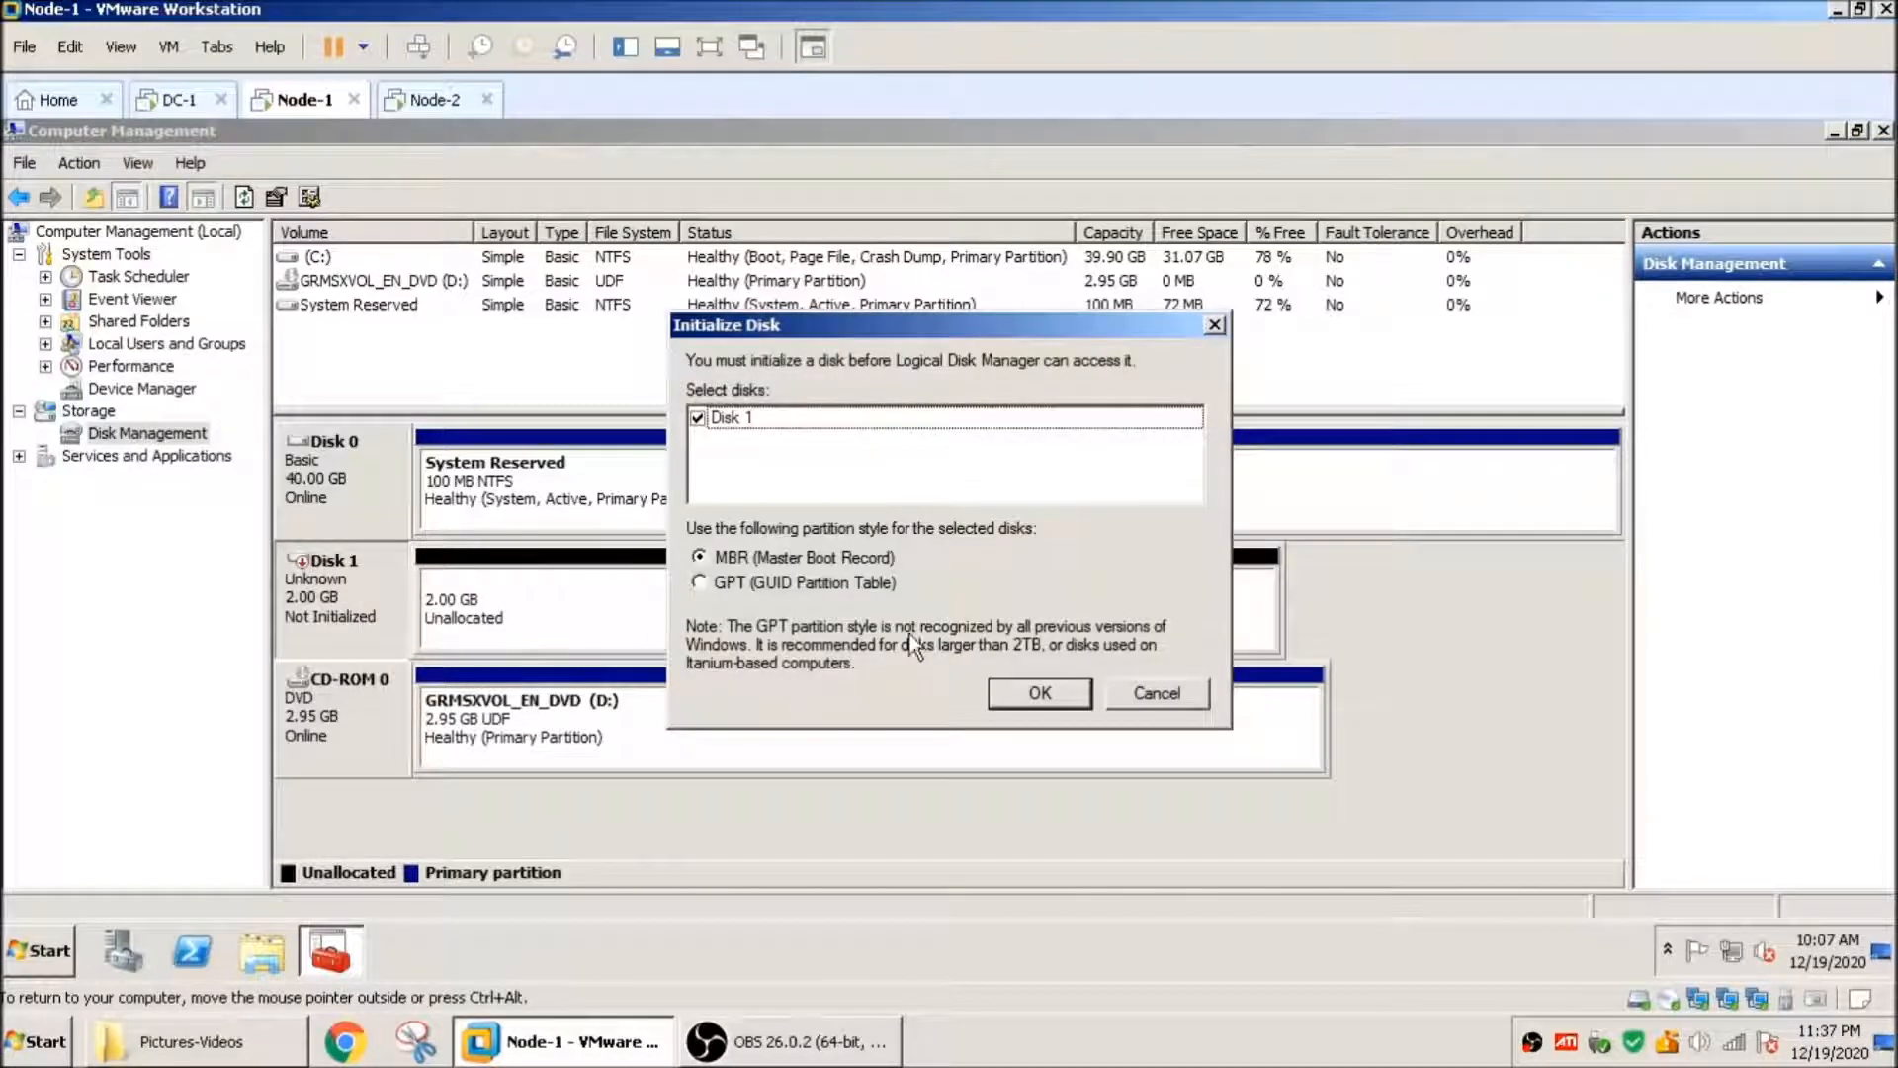
click(1040, 696)
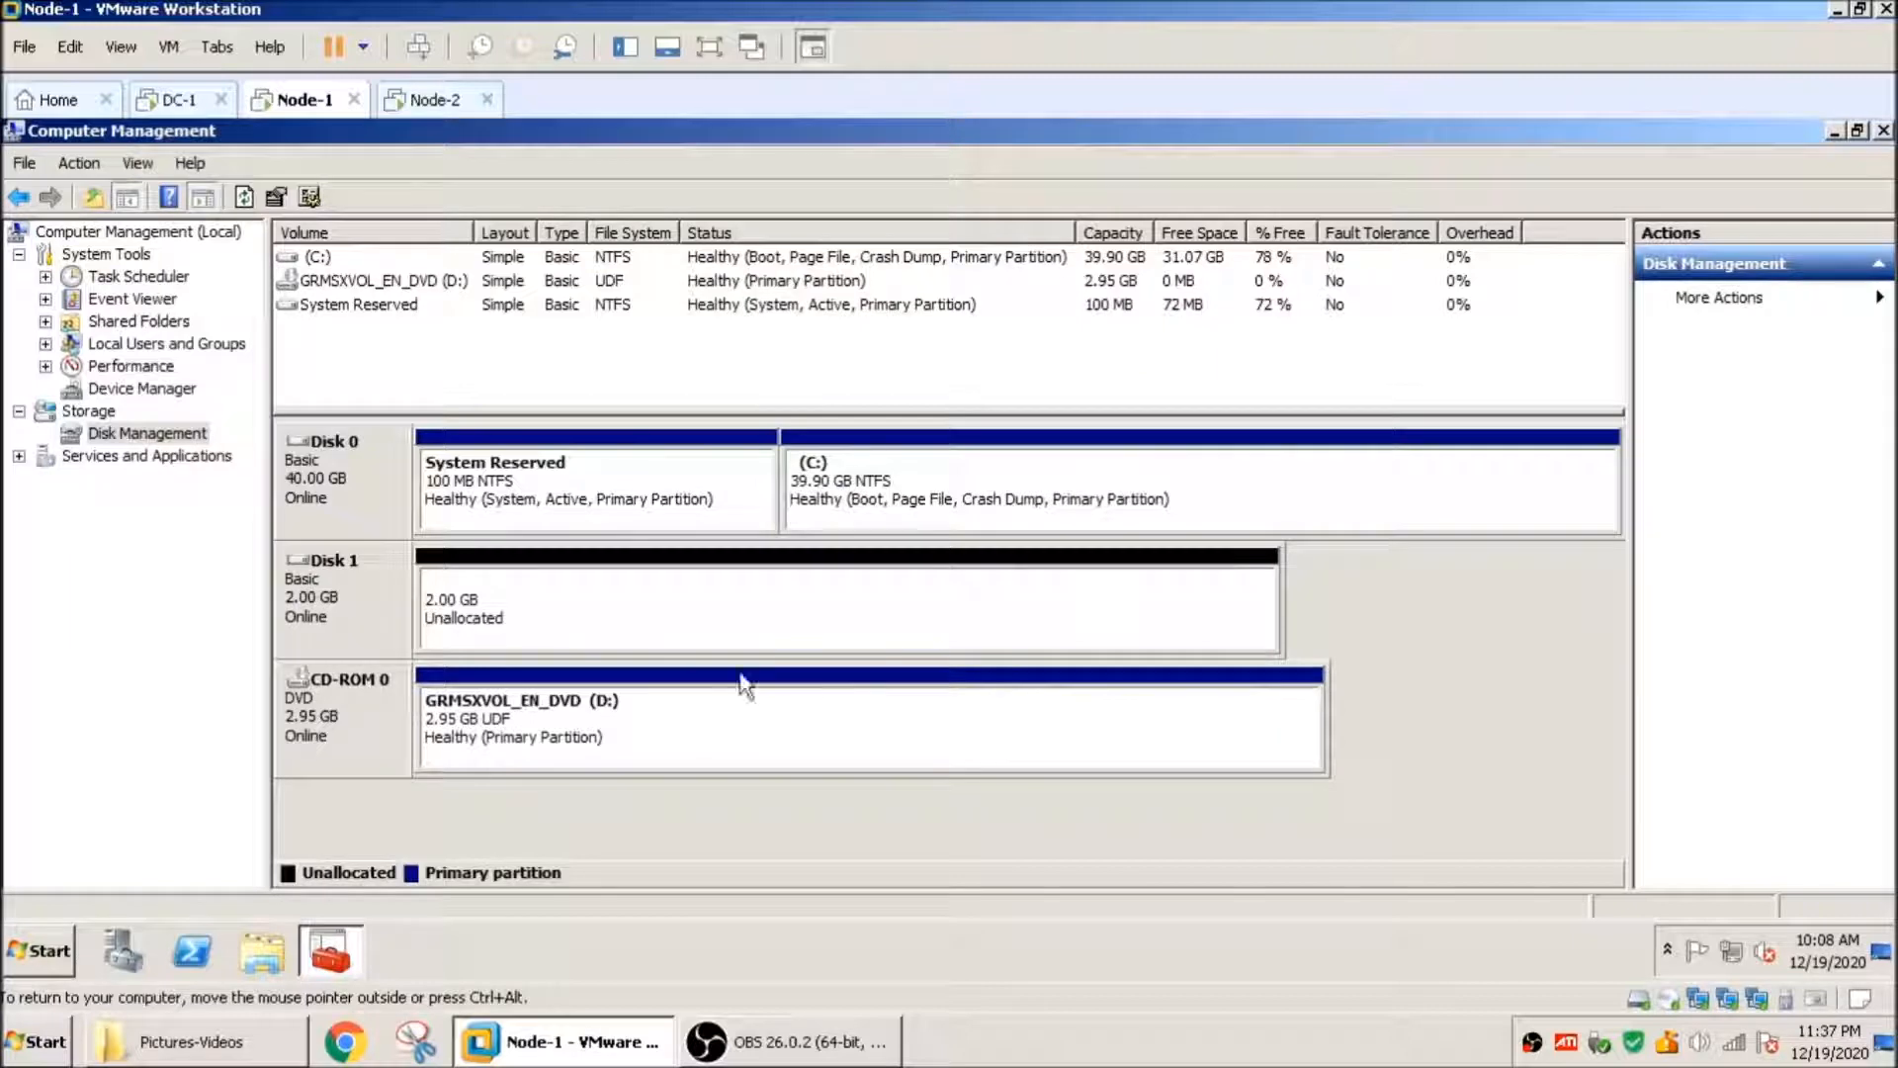
Step: Create a 2045 MB simple volume on Disk 1, assign it drive letter Q and quick-format it as NTFS
right_click(770, 591)
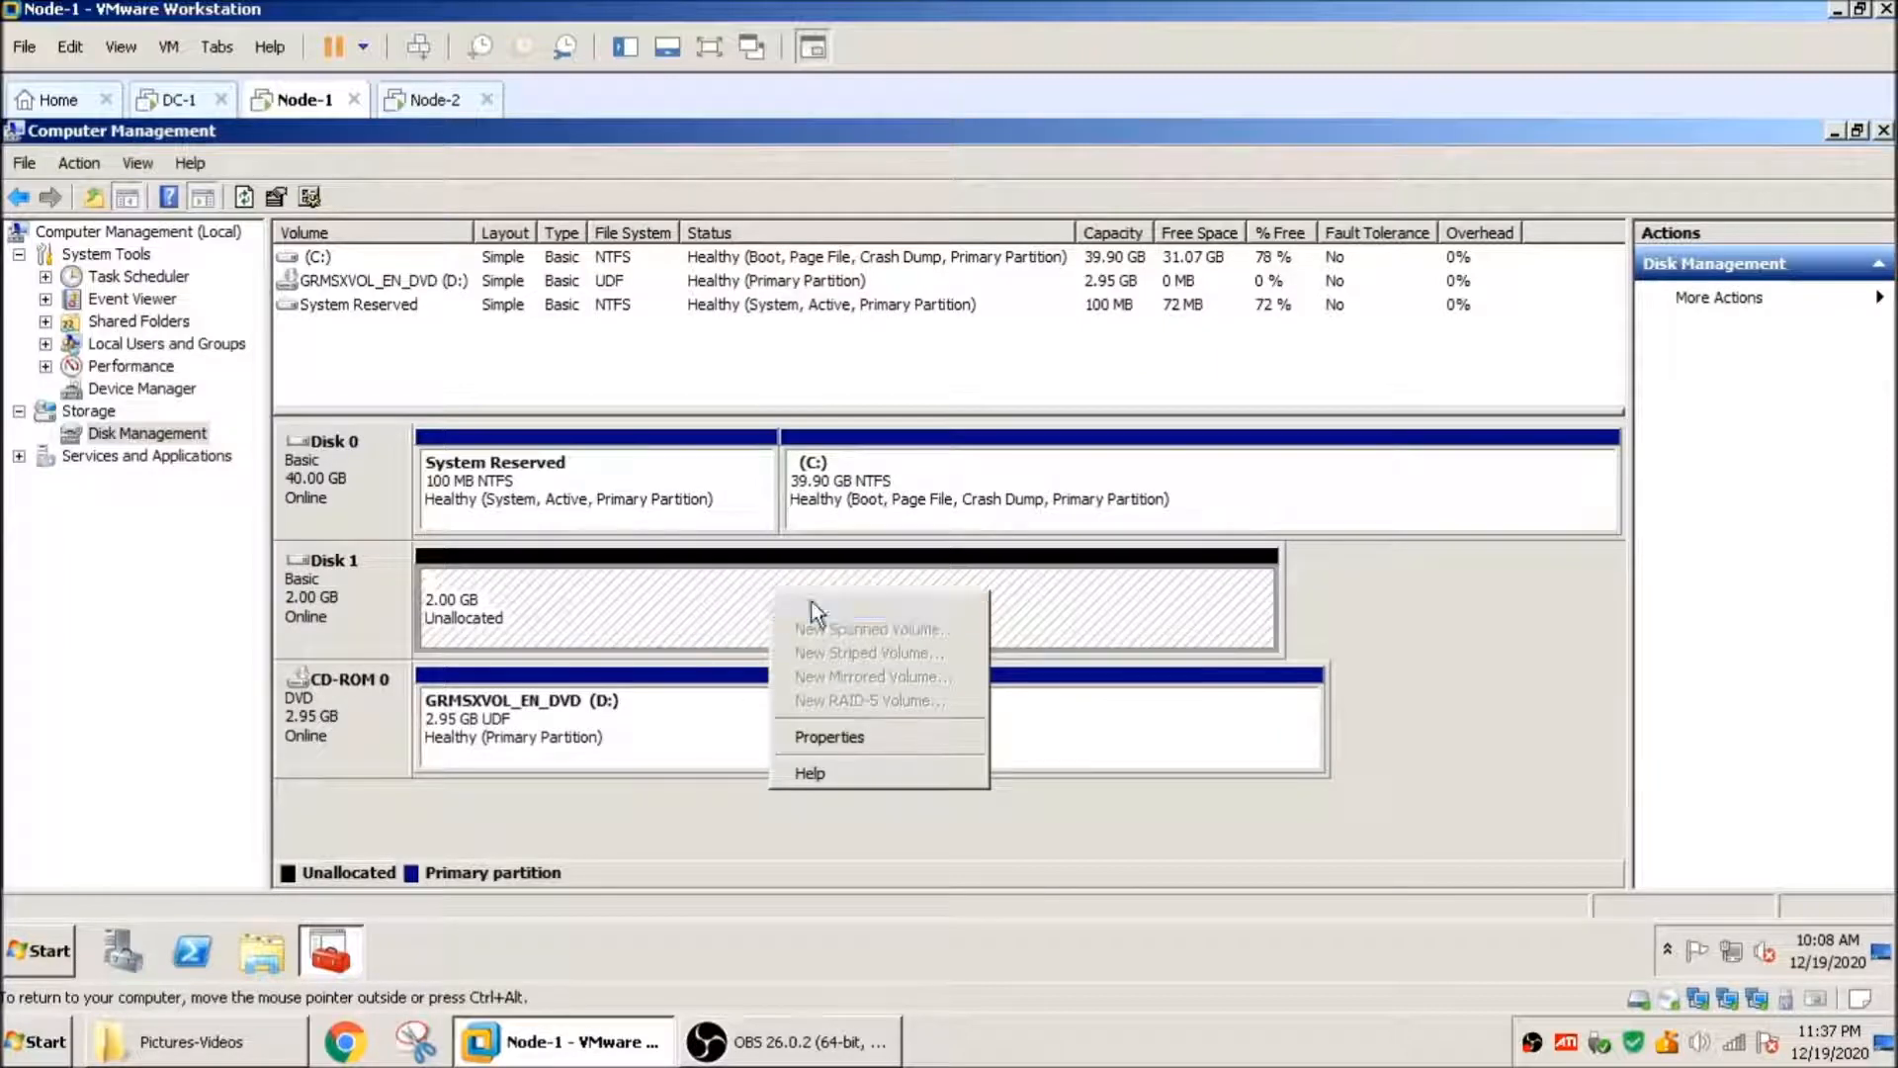
click(905, 601)
click(806, 748)
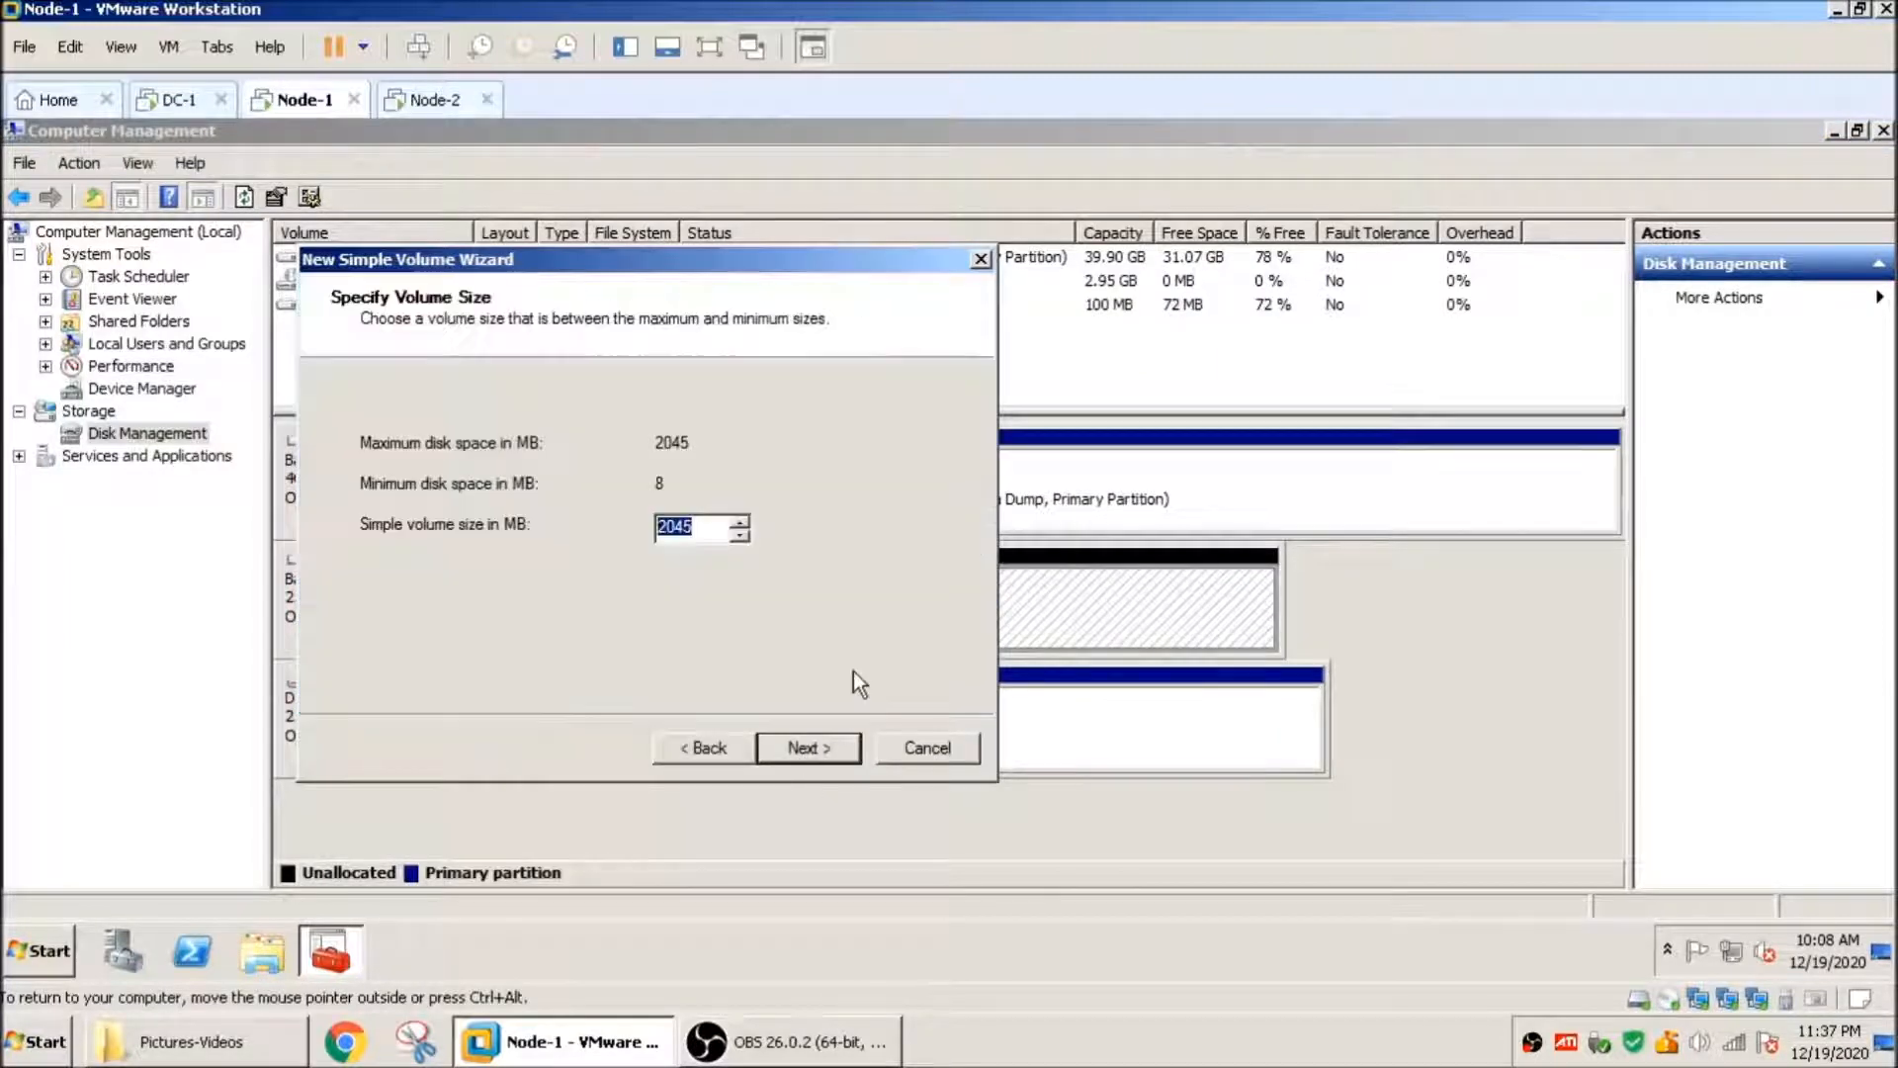
click(822, 756)
click(779, 447)
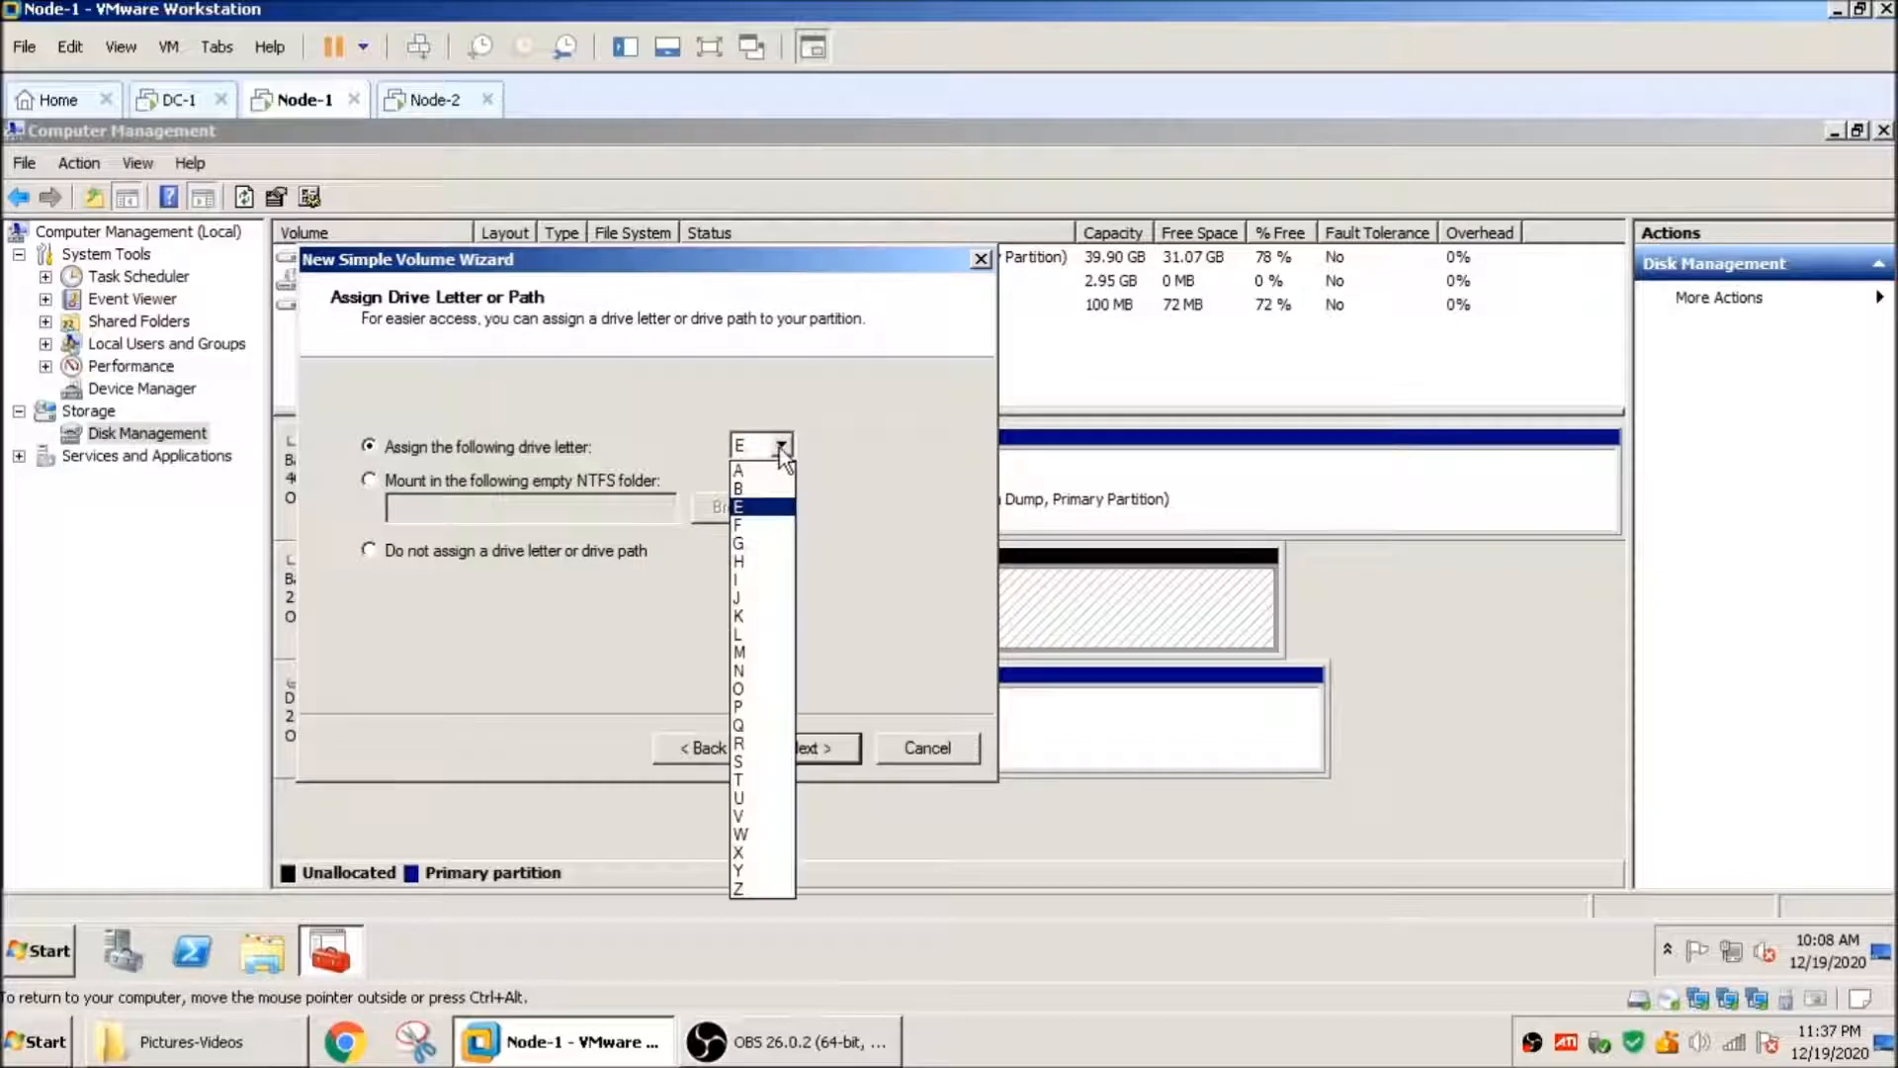
click(766, 725)
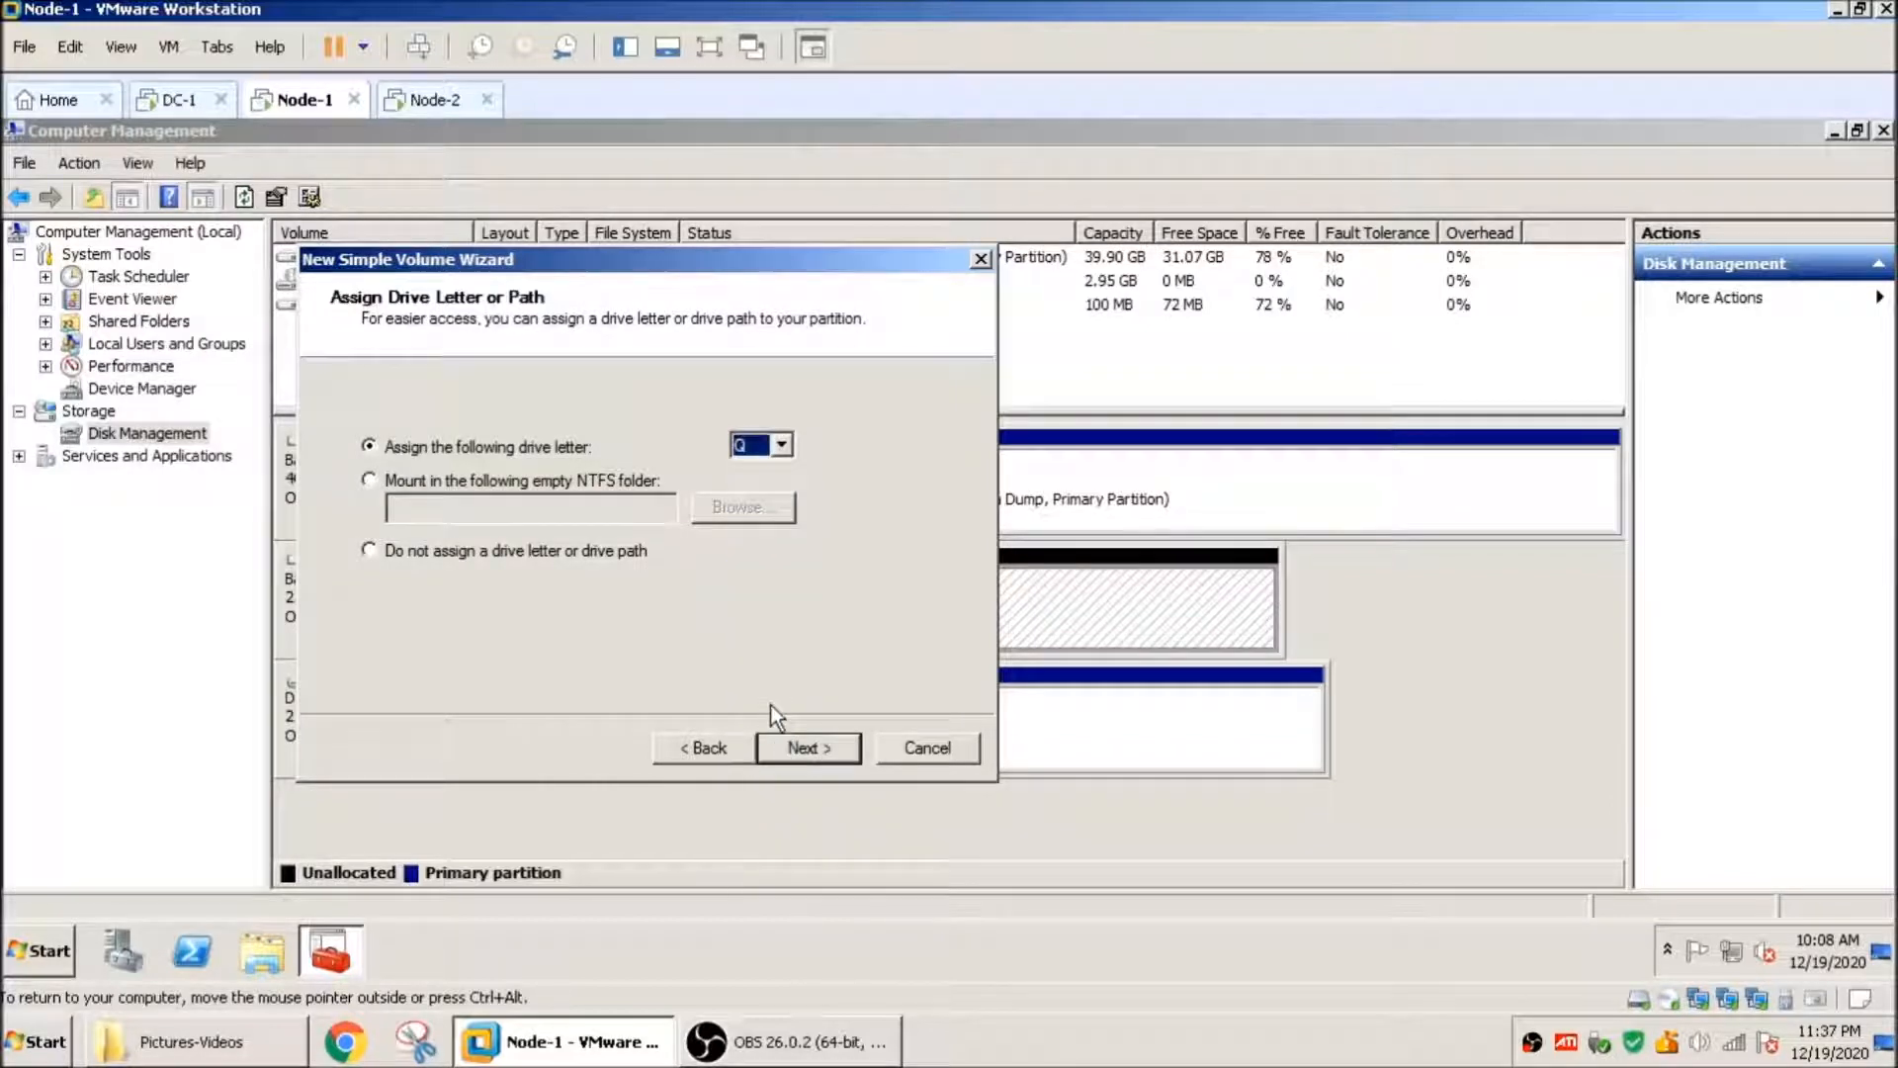
click(819, 755)
click(805, 748)
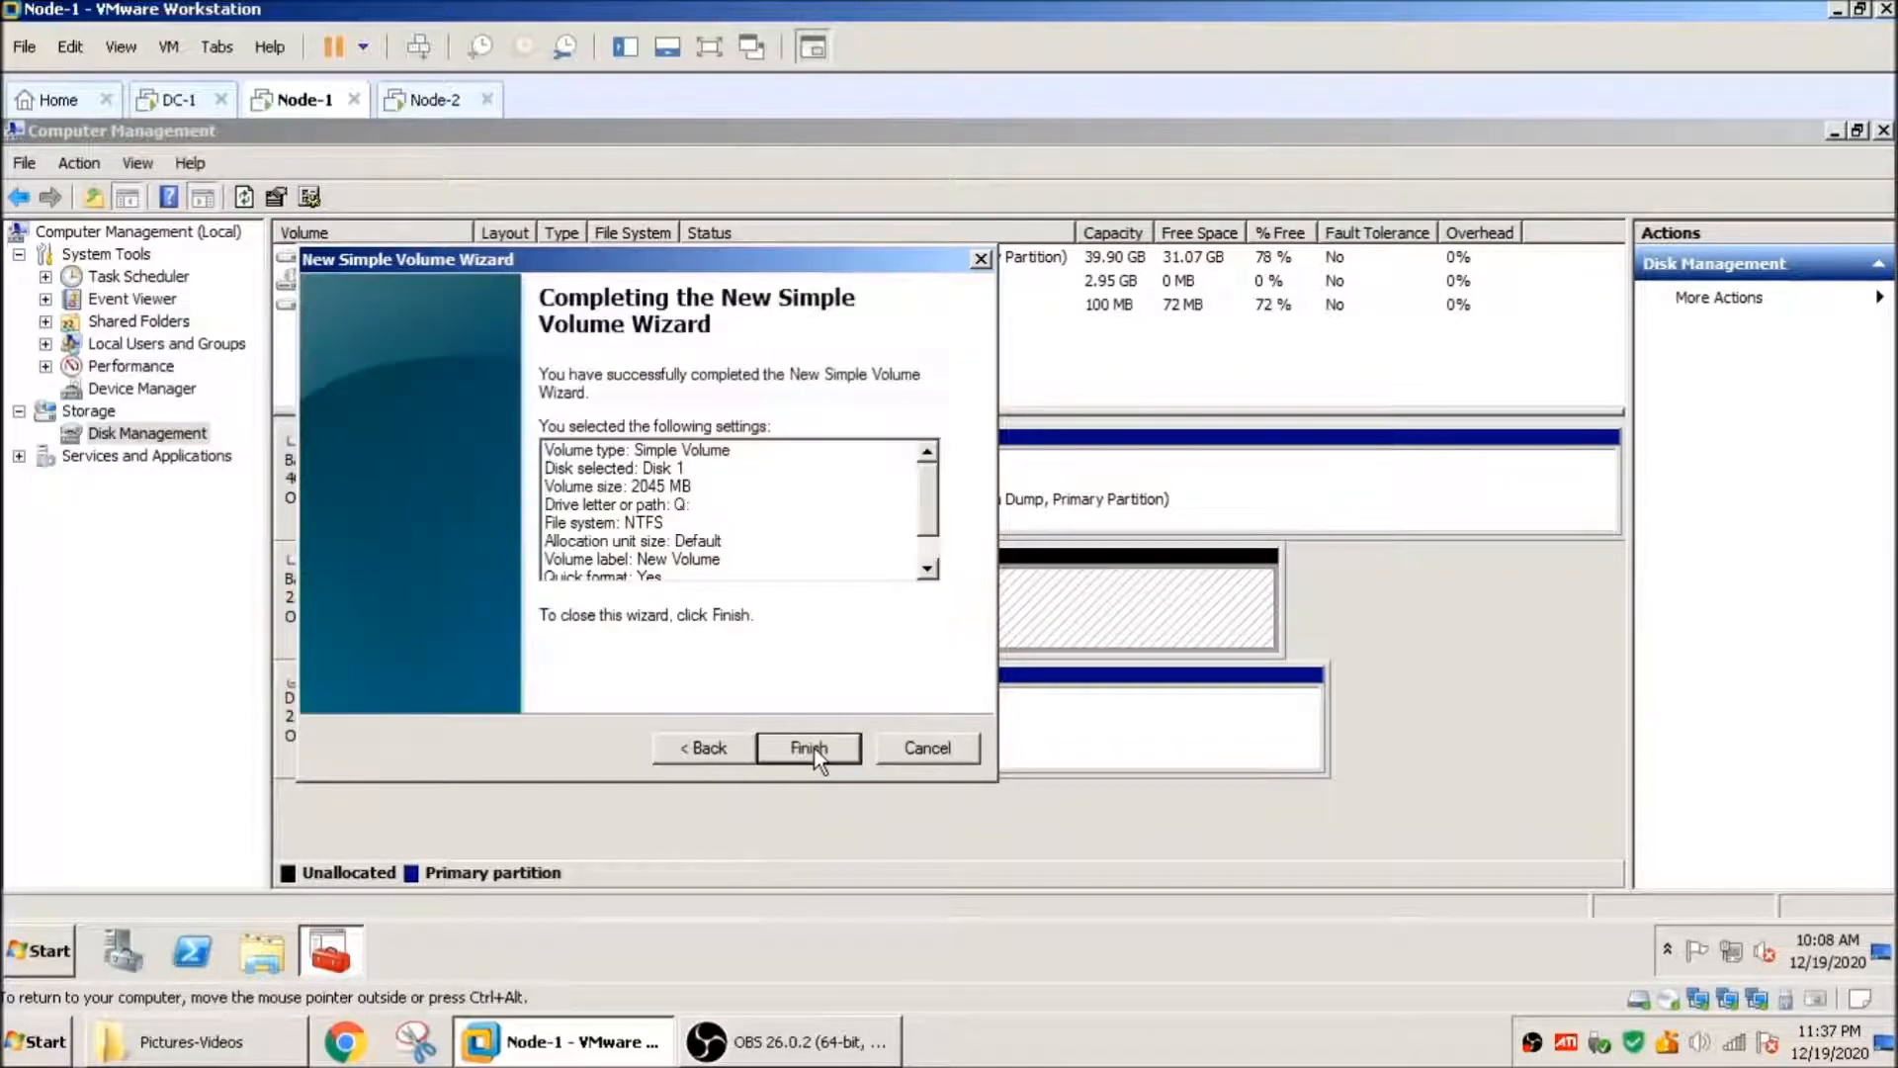
click(808, 748)
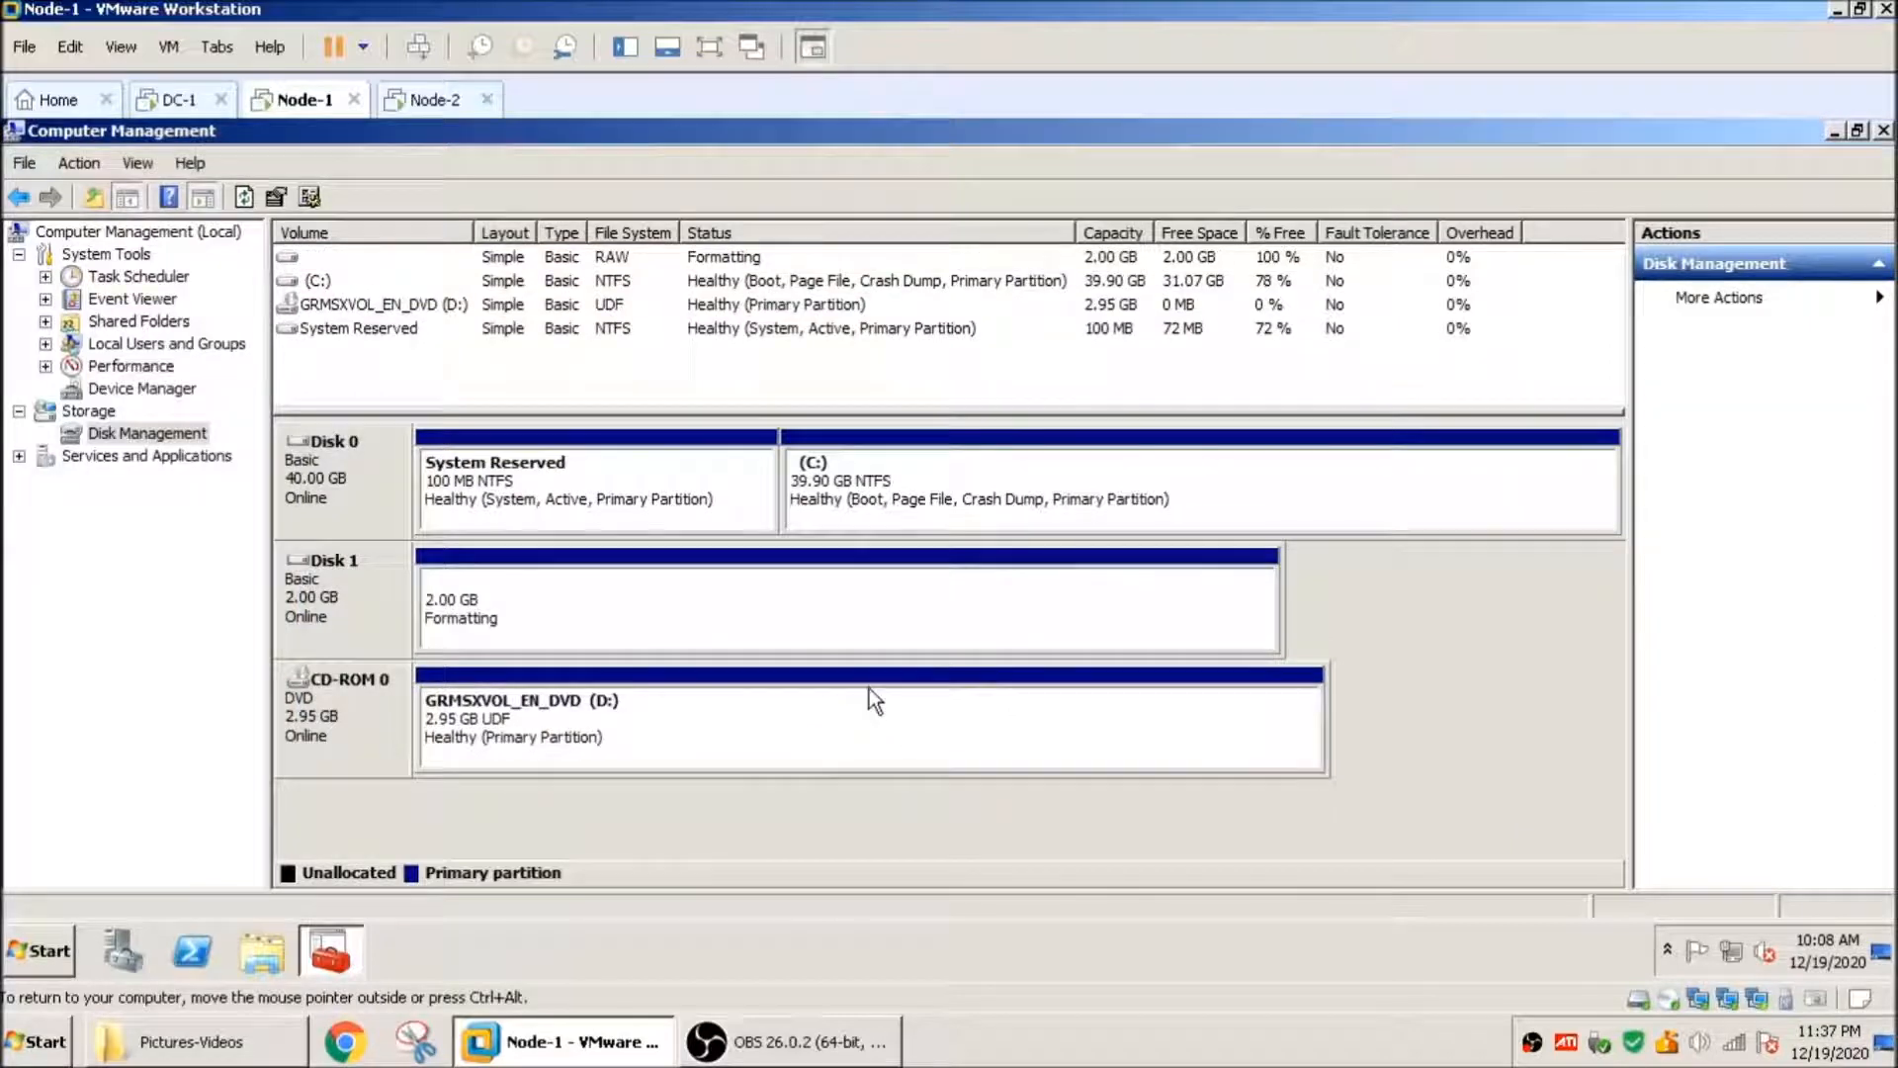
Step: Take Disk 1 offline on Node-1
click(720, 624)
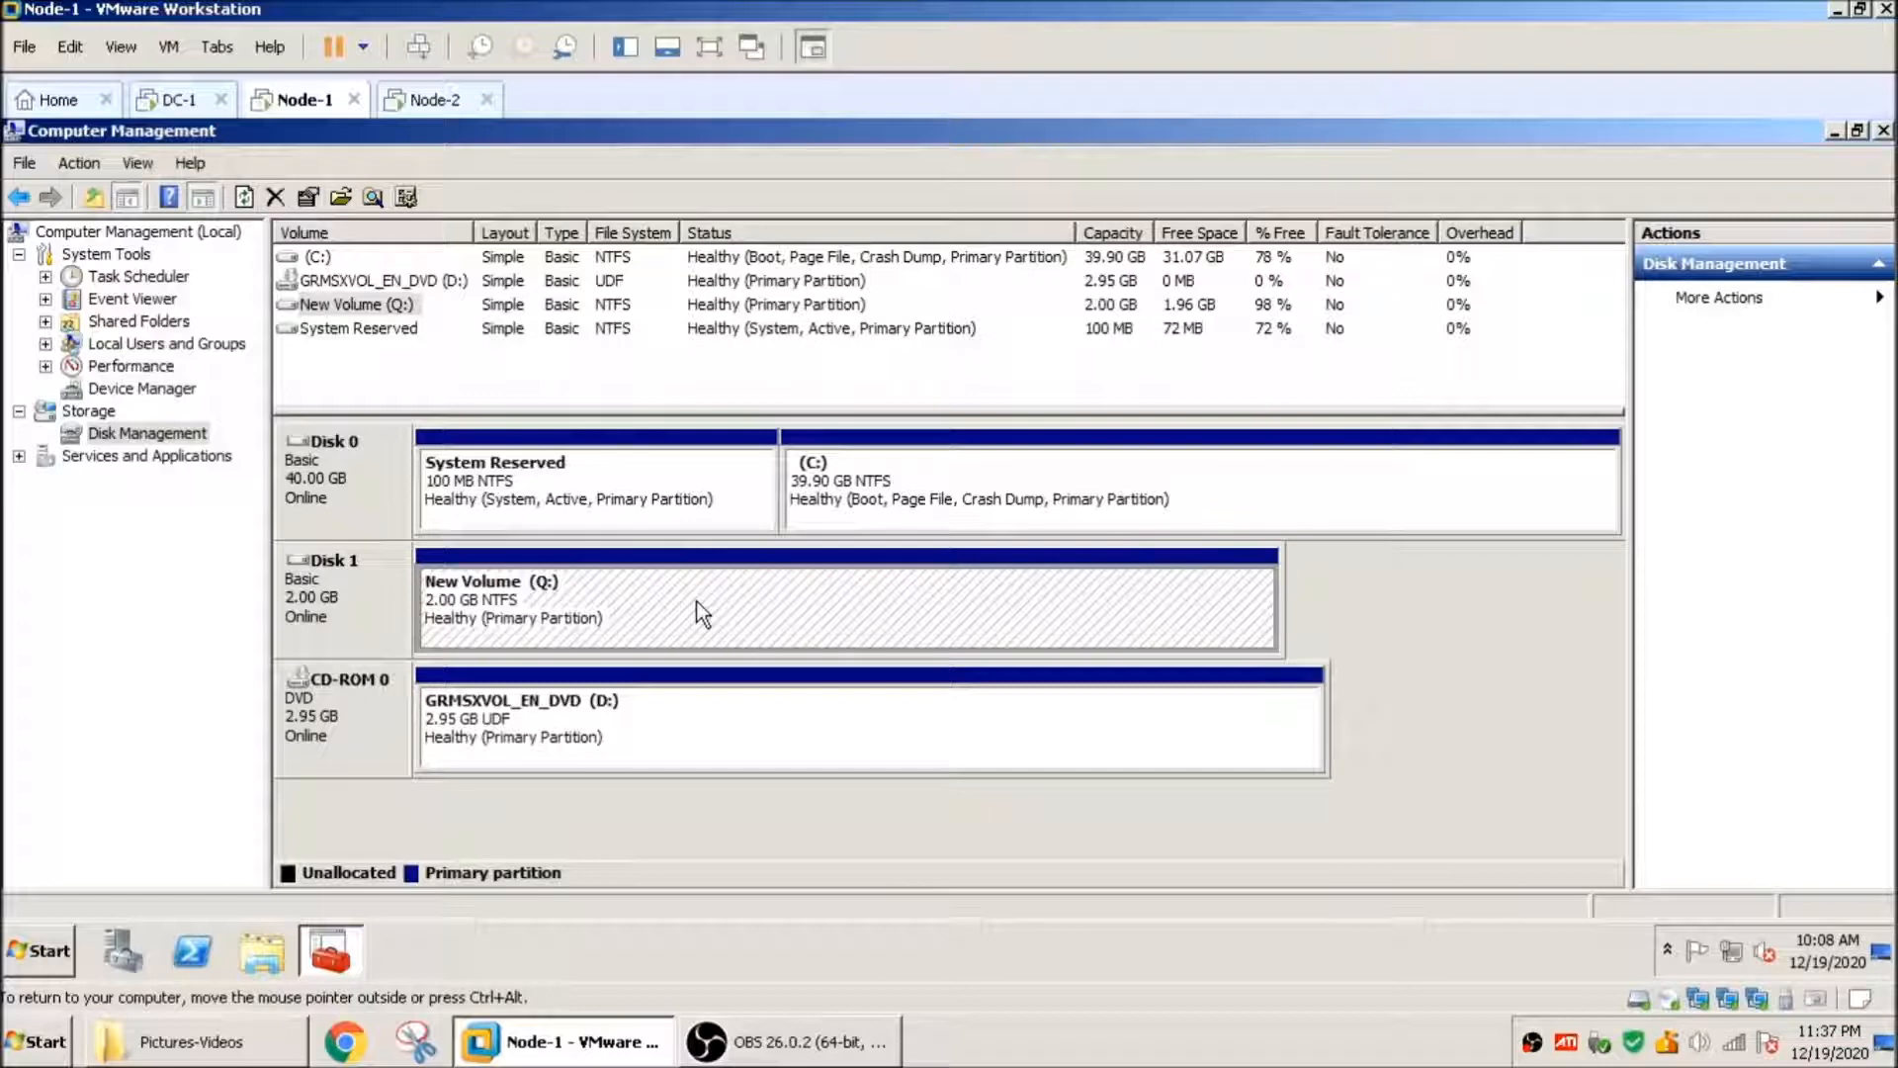
right_click(362, 572)
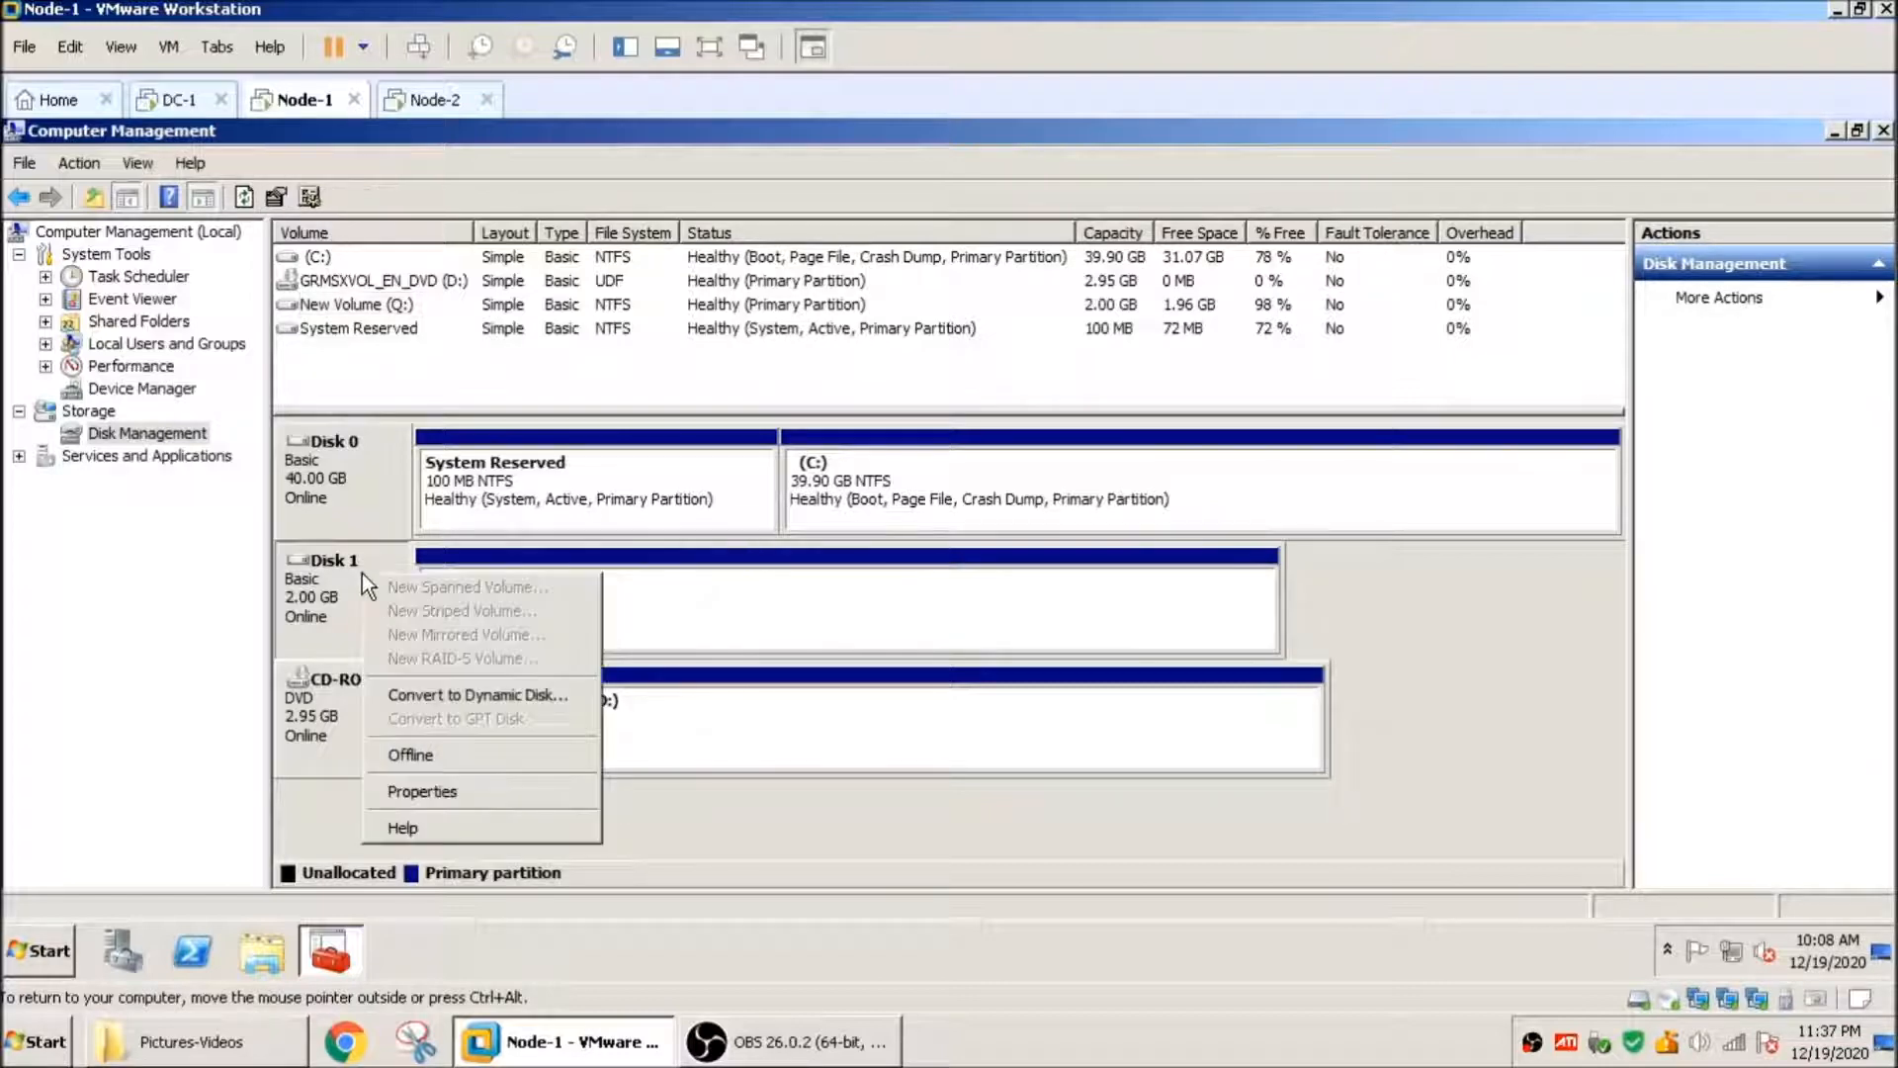
click(442, 766)
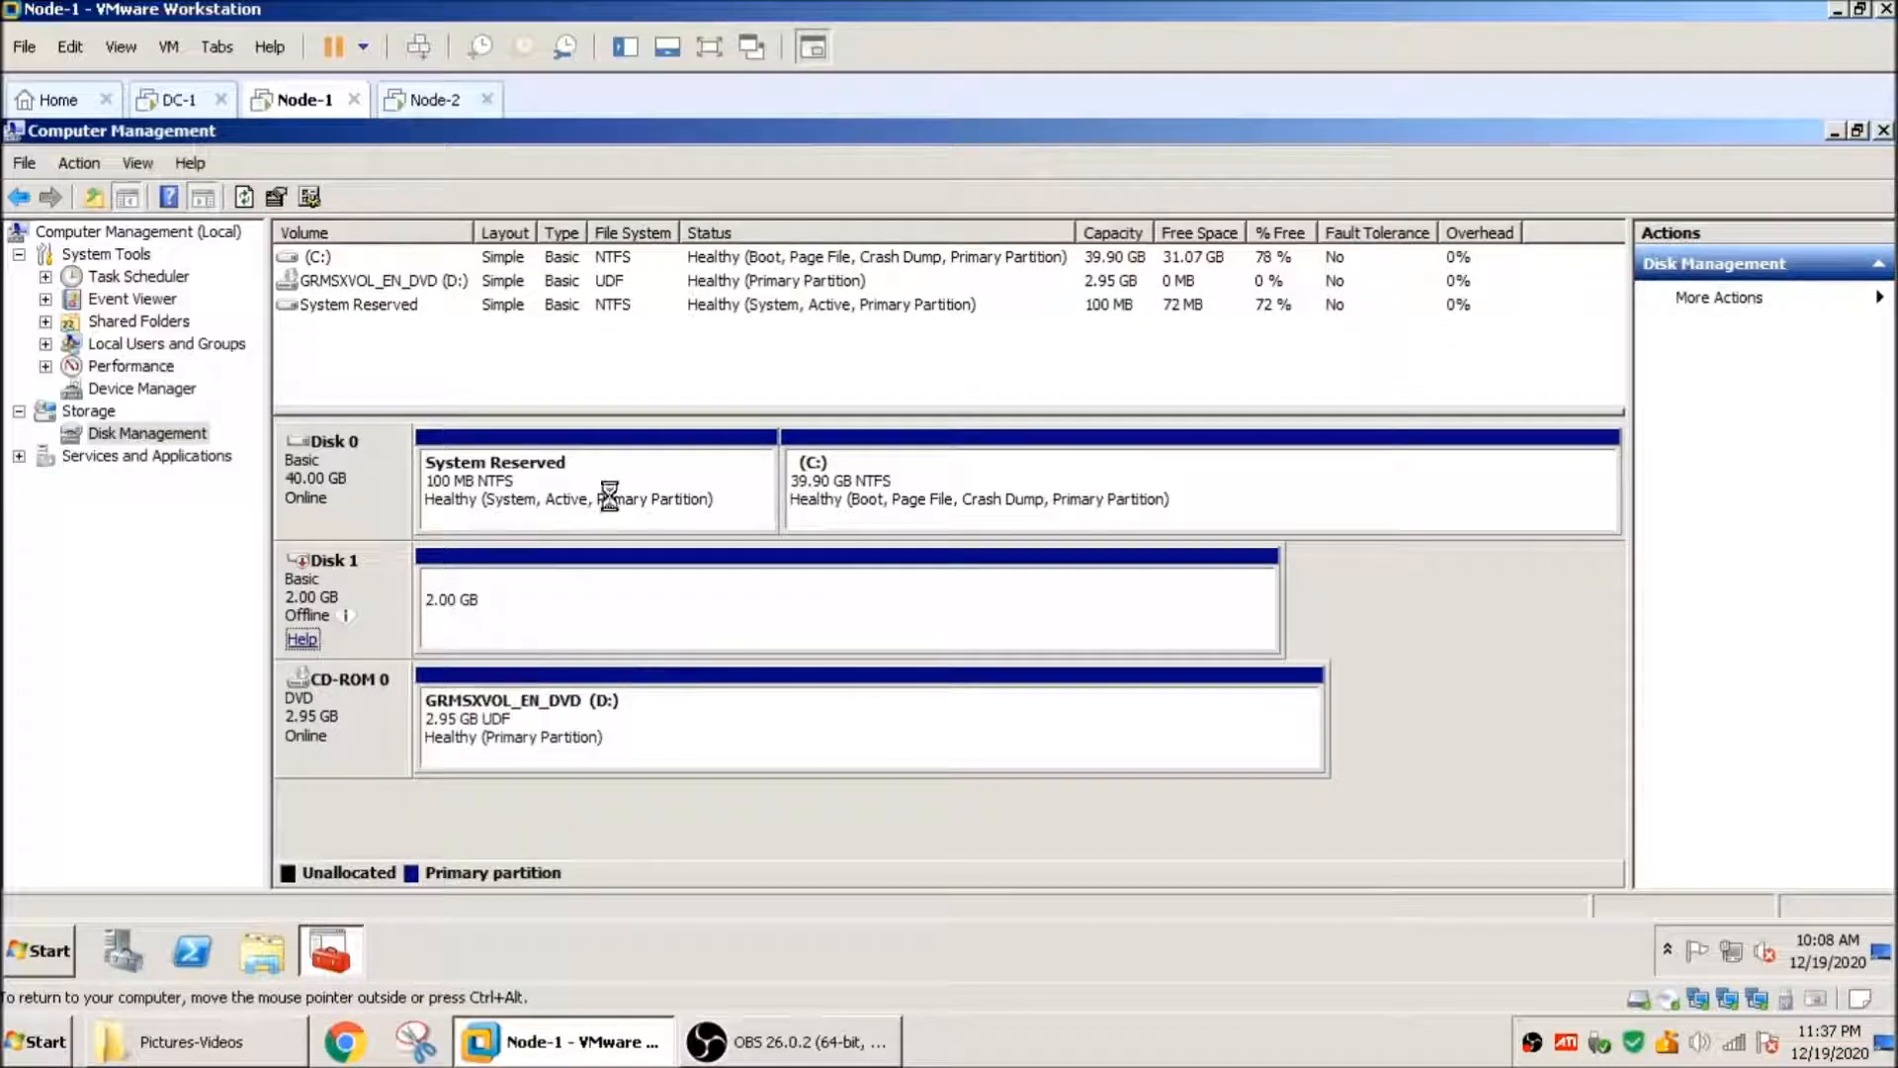
Step: On Node-2, run compmgmt.msc, maximize the Computer Management window and open Disk Management
click(426, 108)
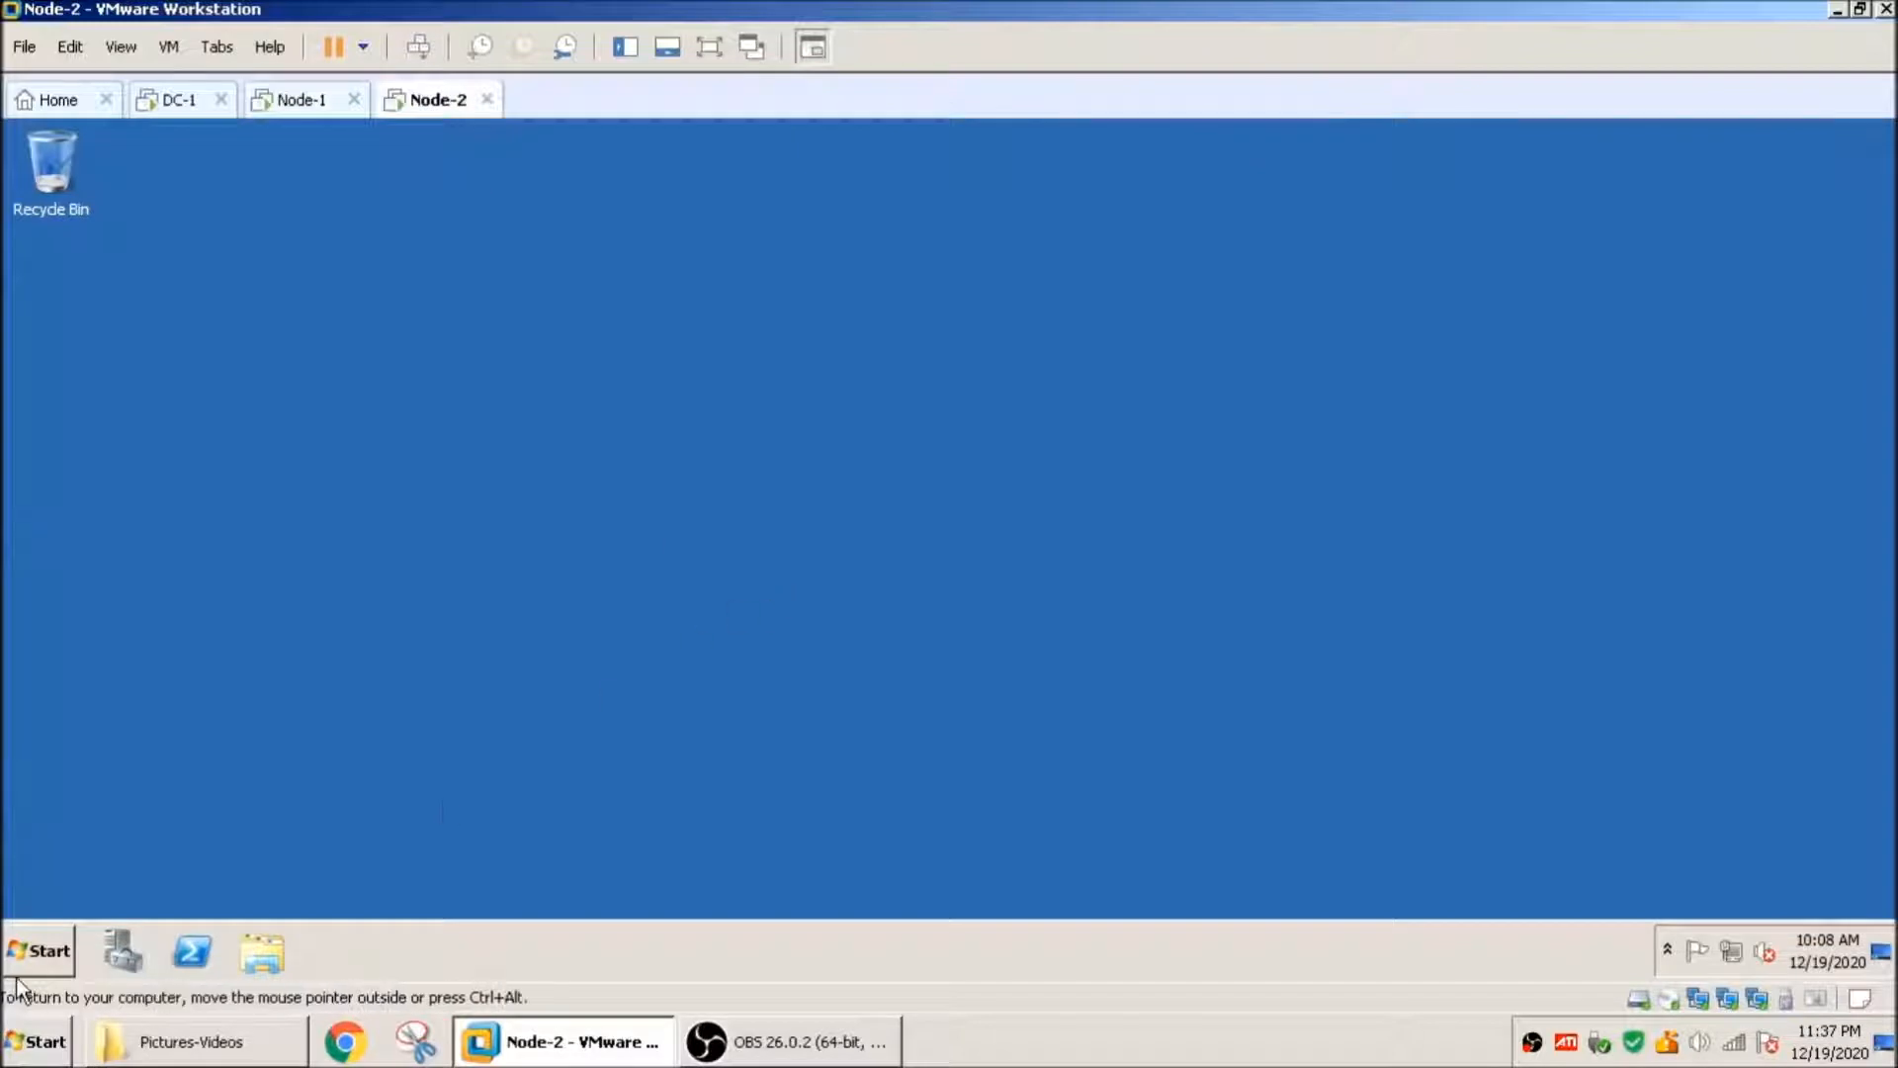
click(39, 951)
click(409, 808)
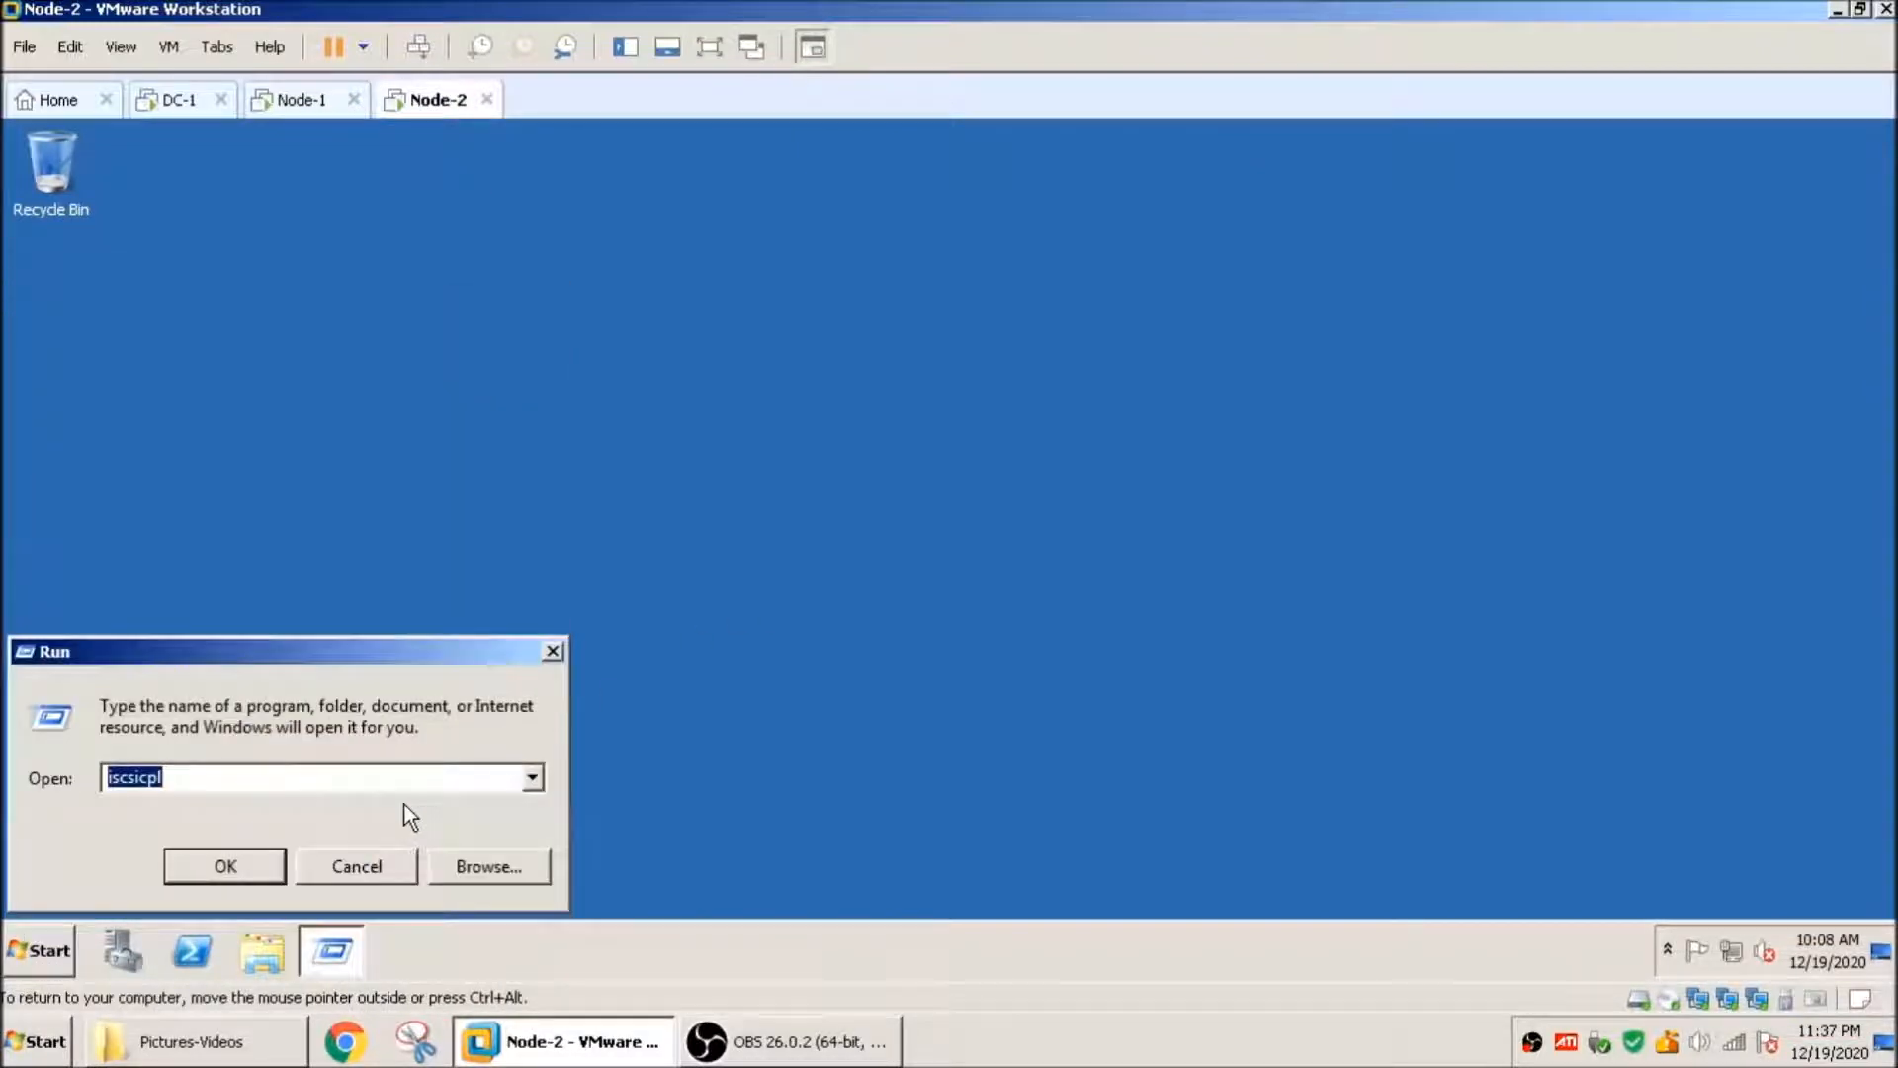
text(compmgmt.msc)
key(Return)
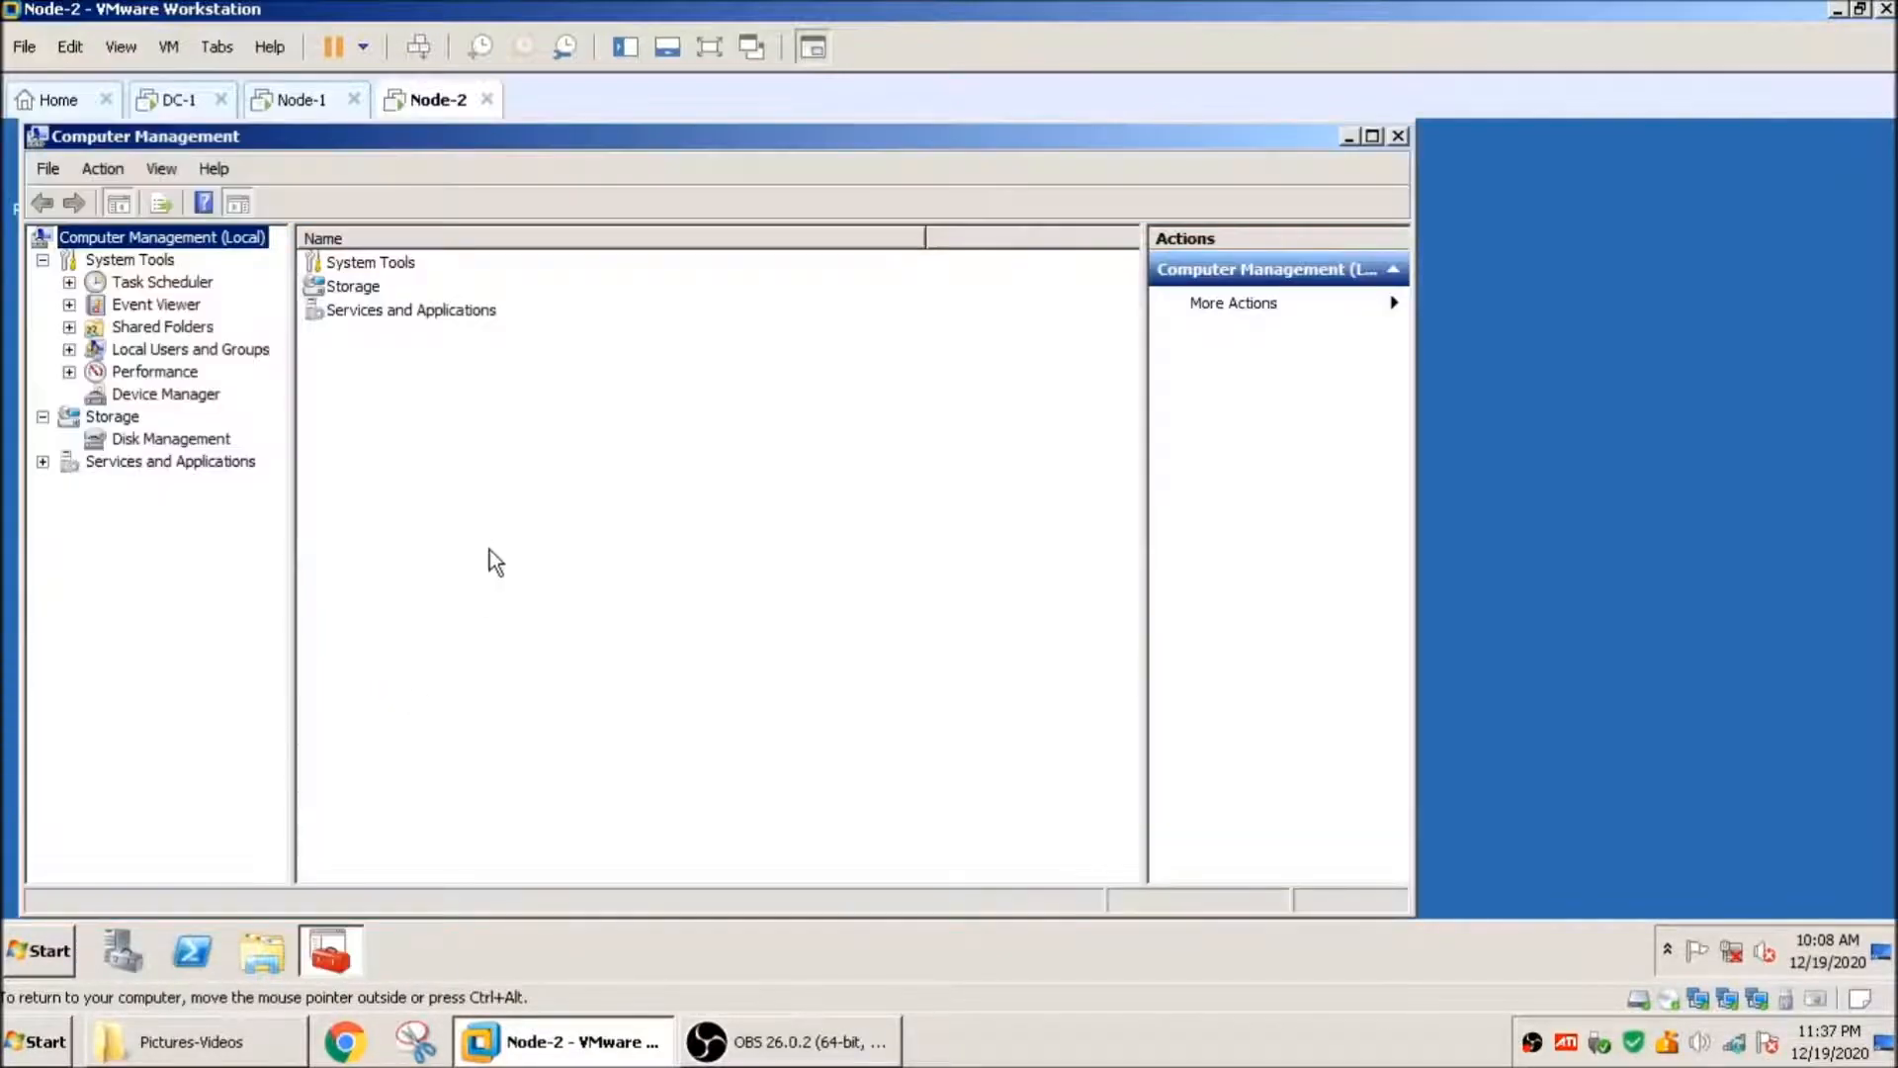
double_click(775, 143)
click(46, 344)
click(46, 344)
click(147, 434)
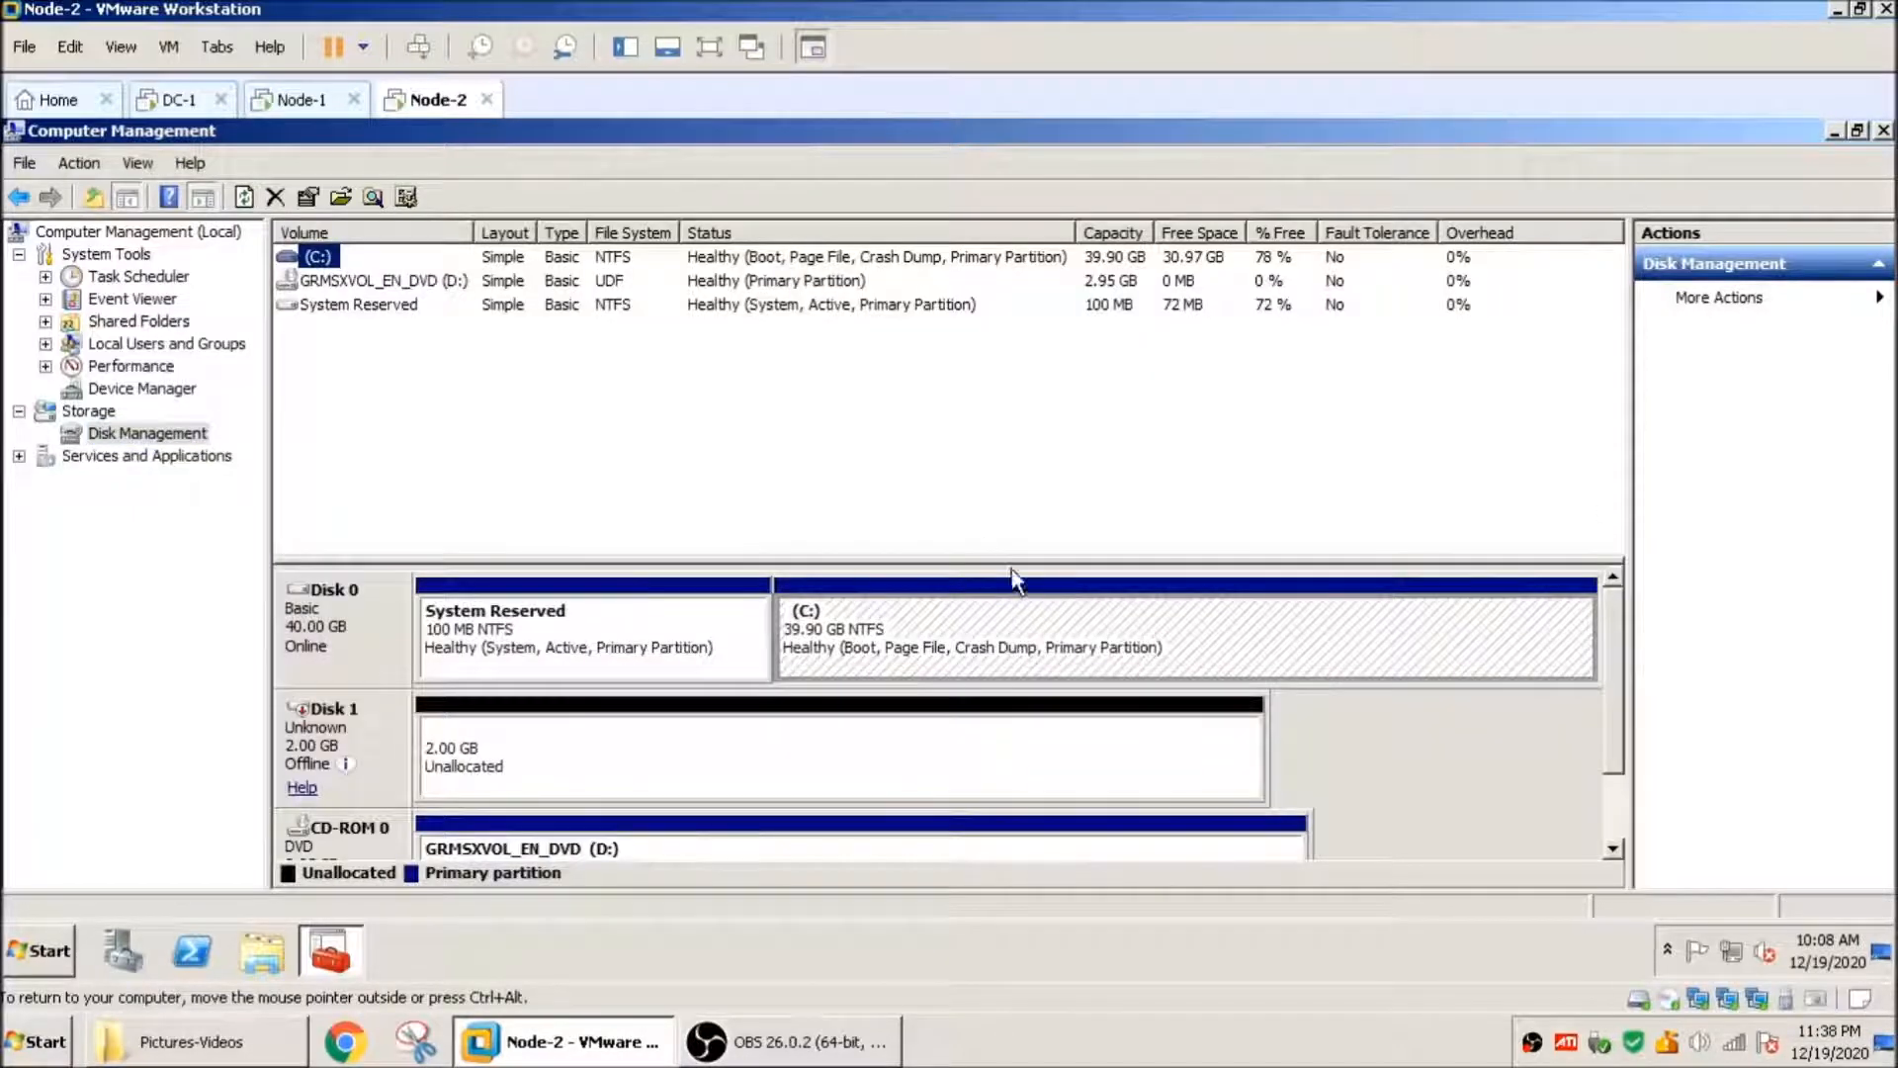
Step: Bring the offline 2 GB Disk 1 online on Node-2, dismissing the error and retrying if needed
drag(1013, 578, 1017, 465)
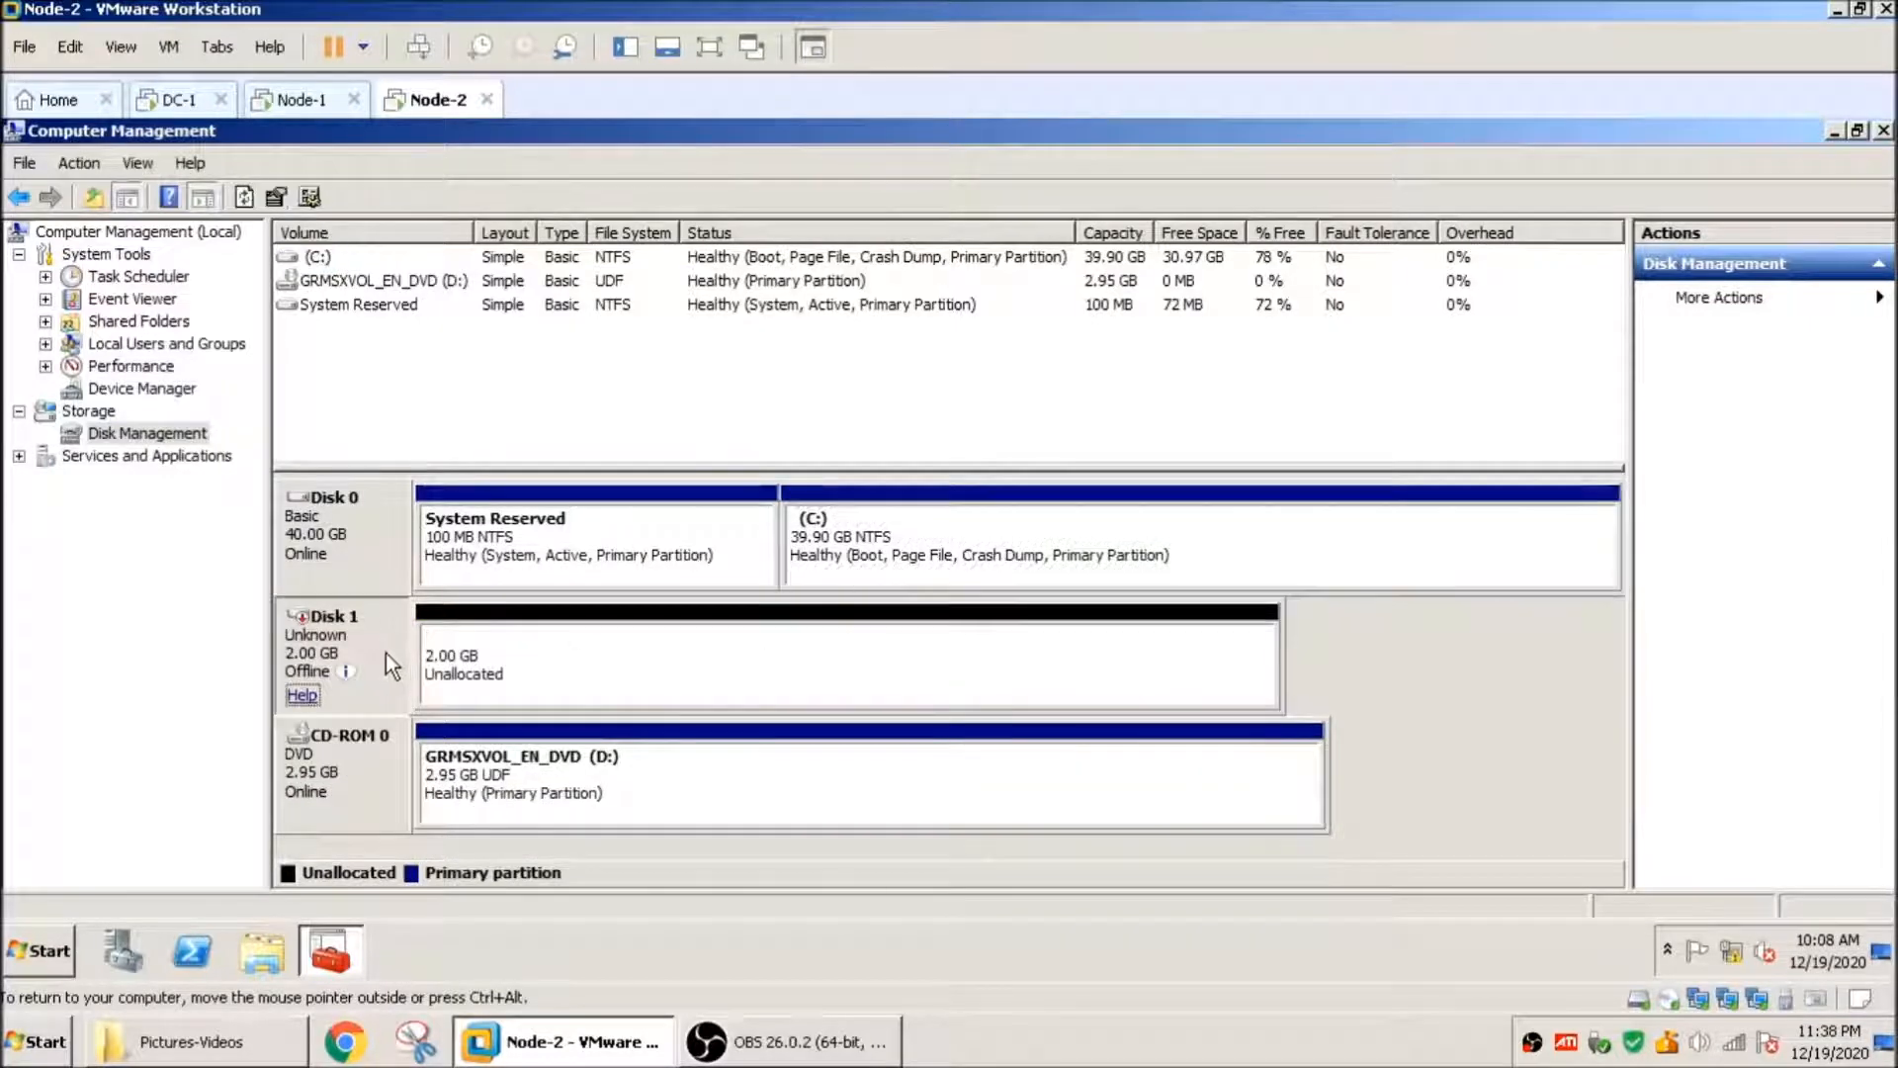
right_click(385, 653)
click(437, 668)
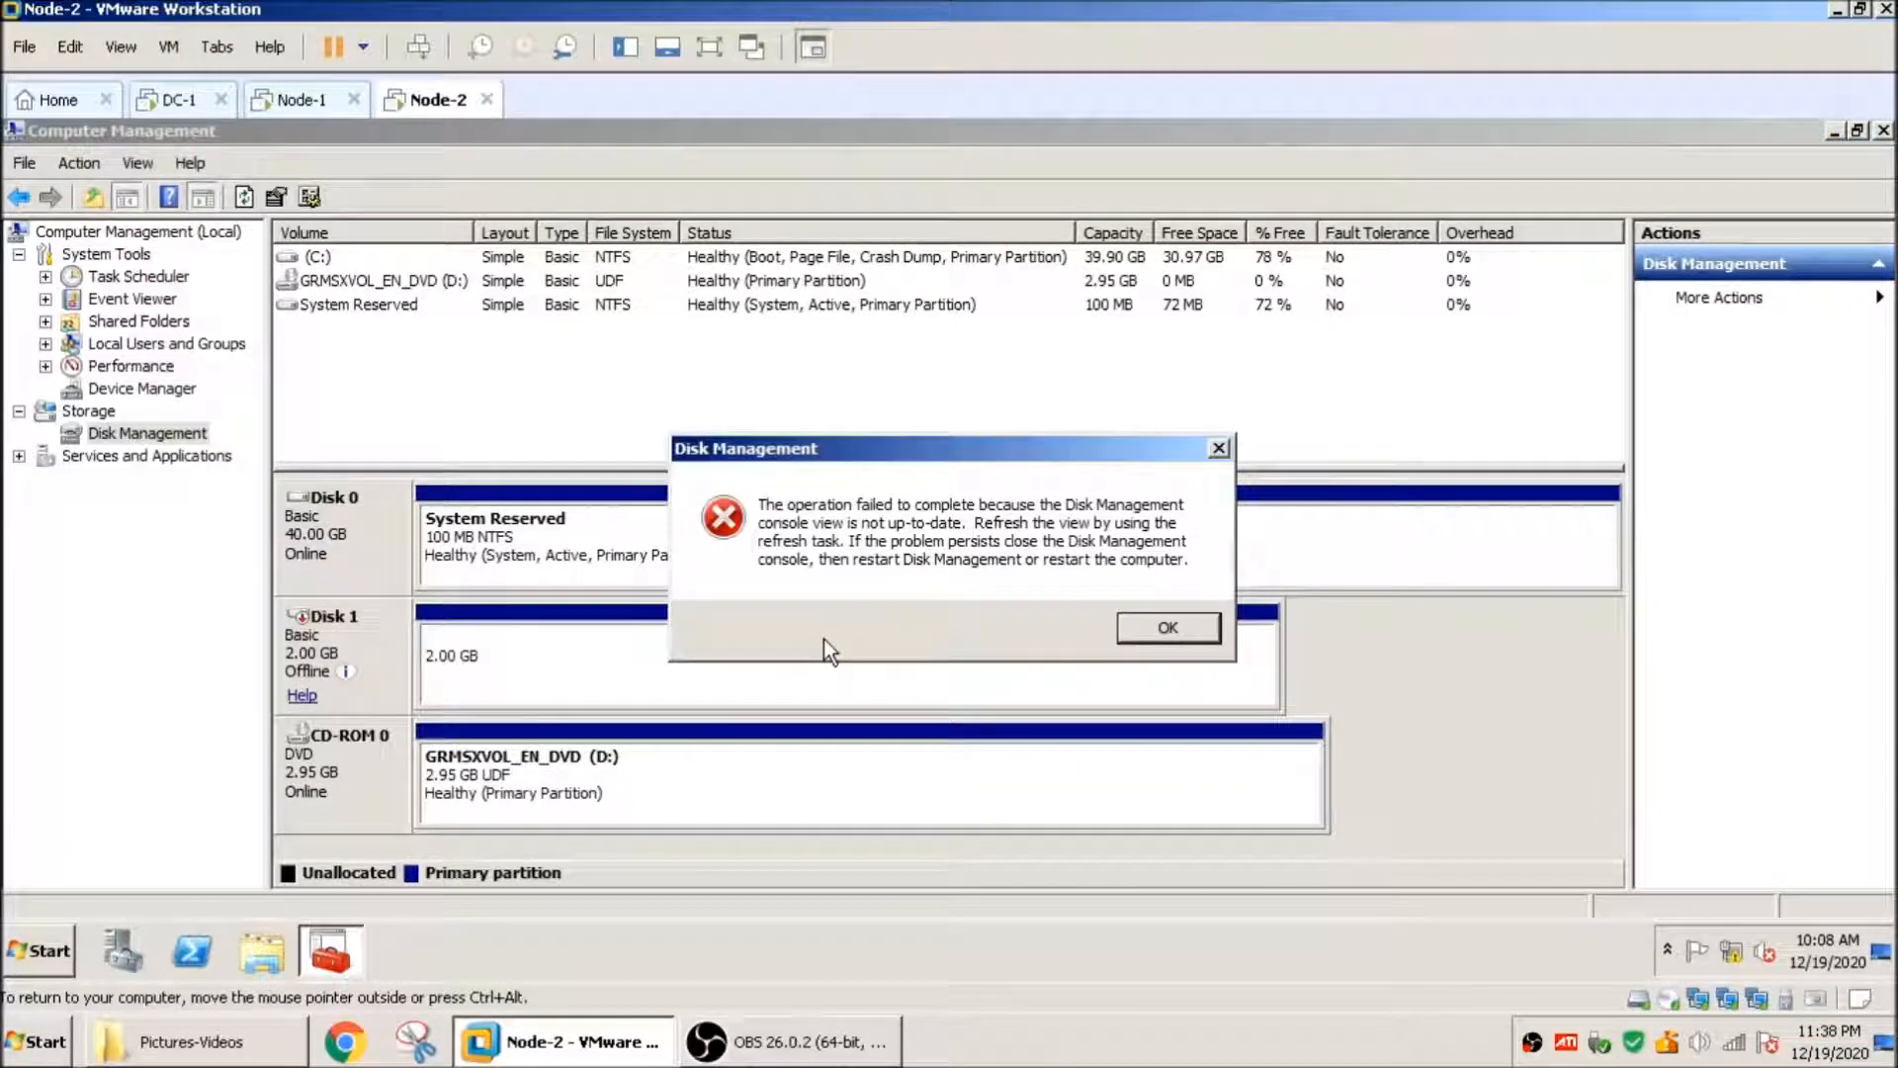
click(1143, 633)
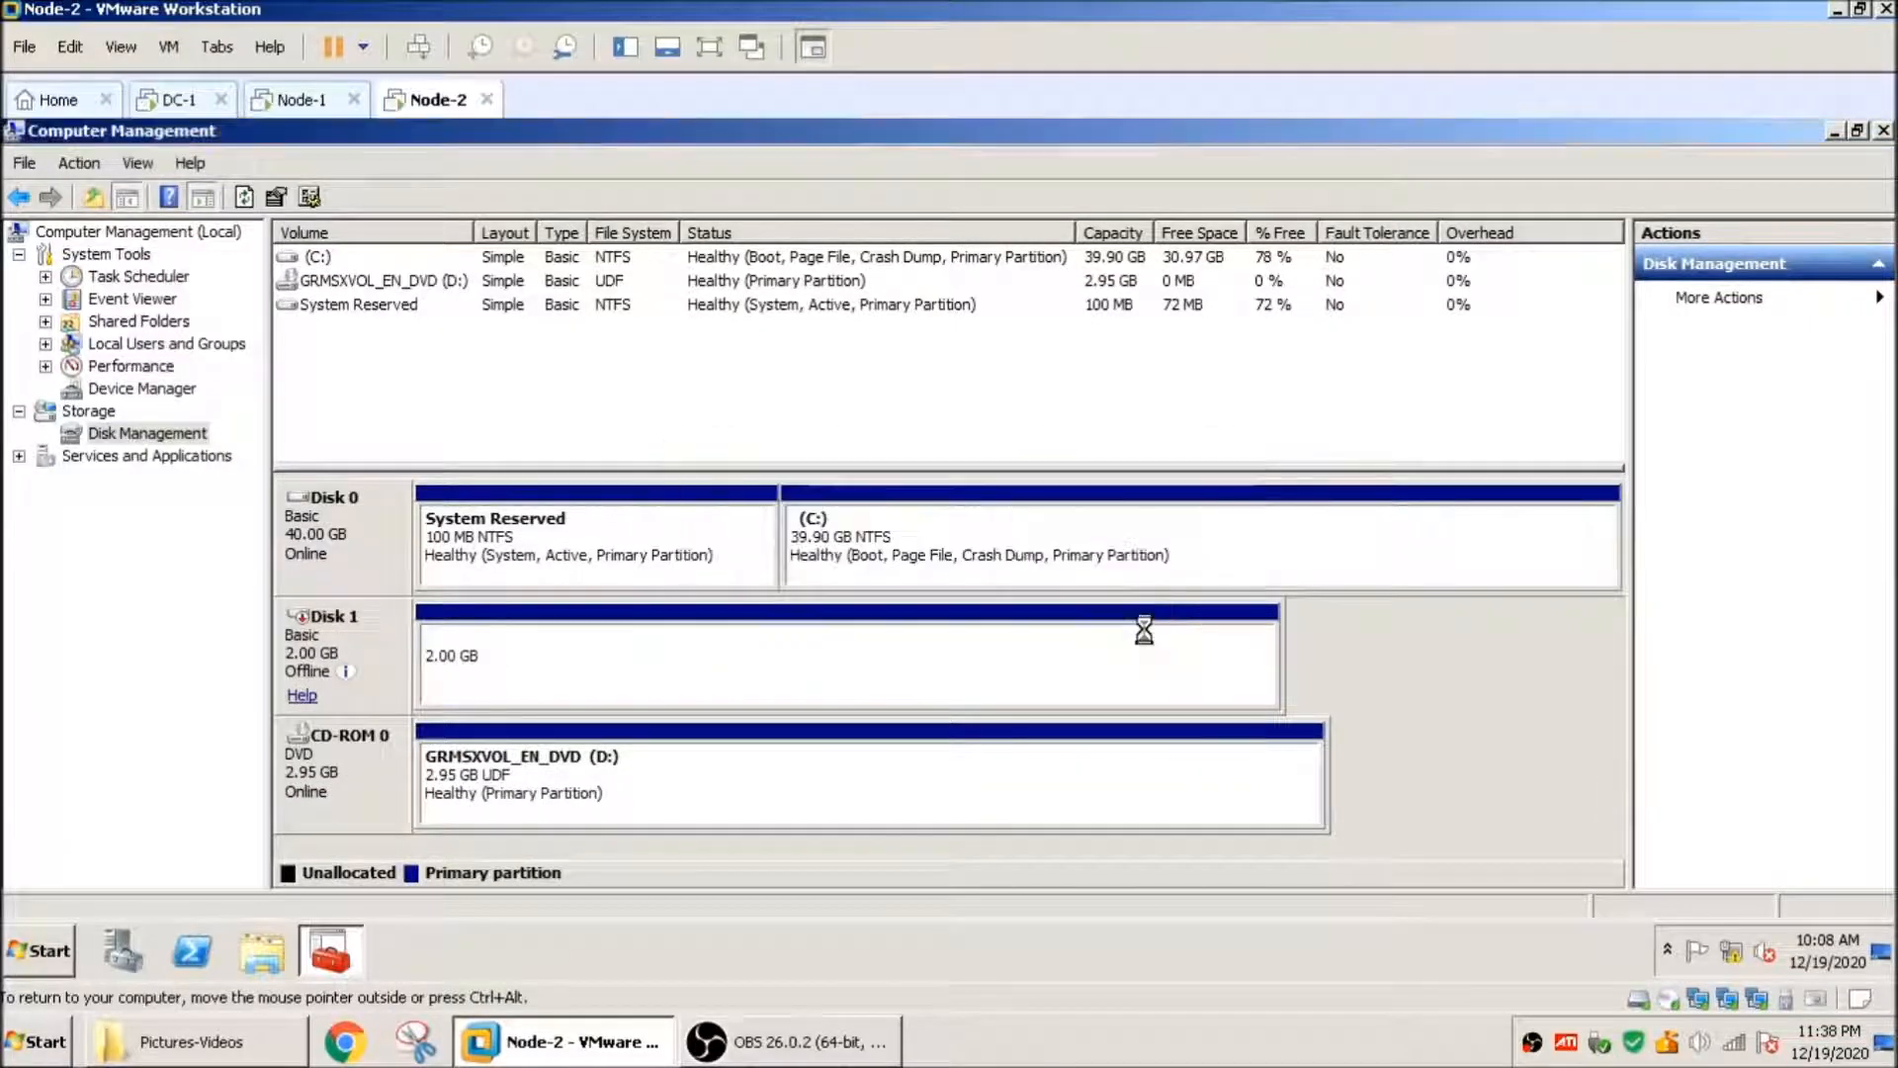
right_click(380, 655)
click(415, 658)
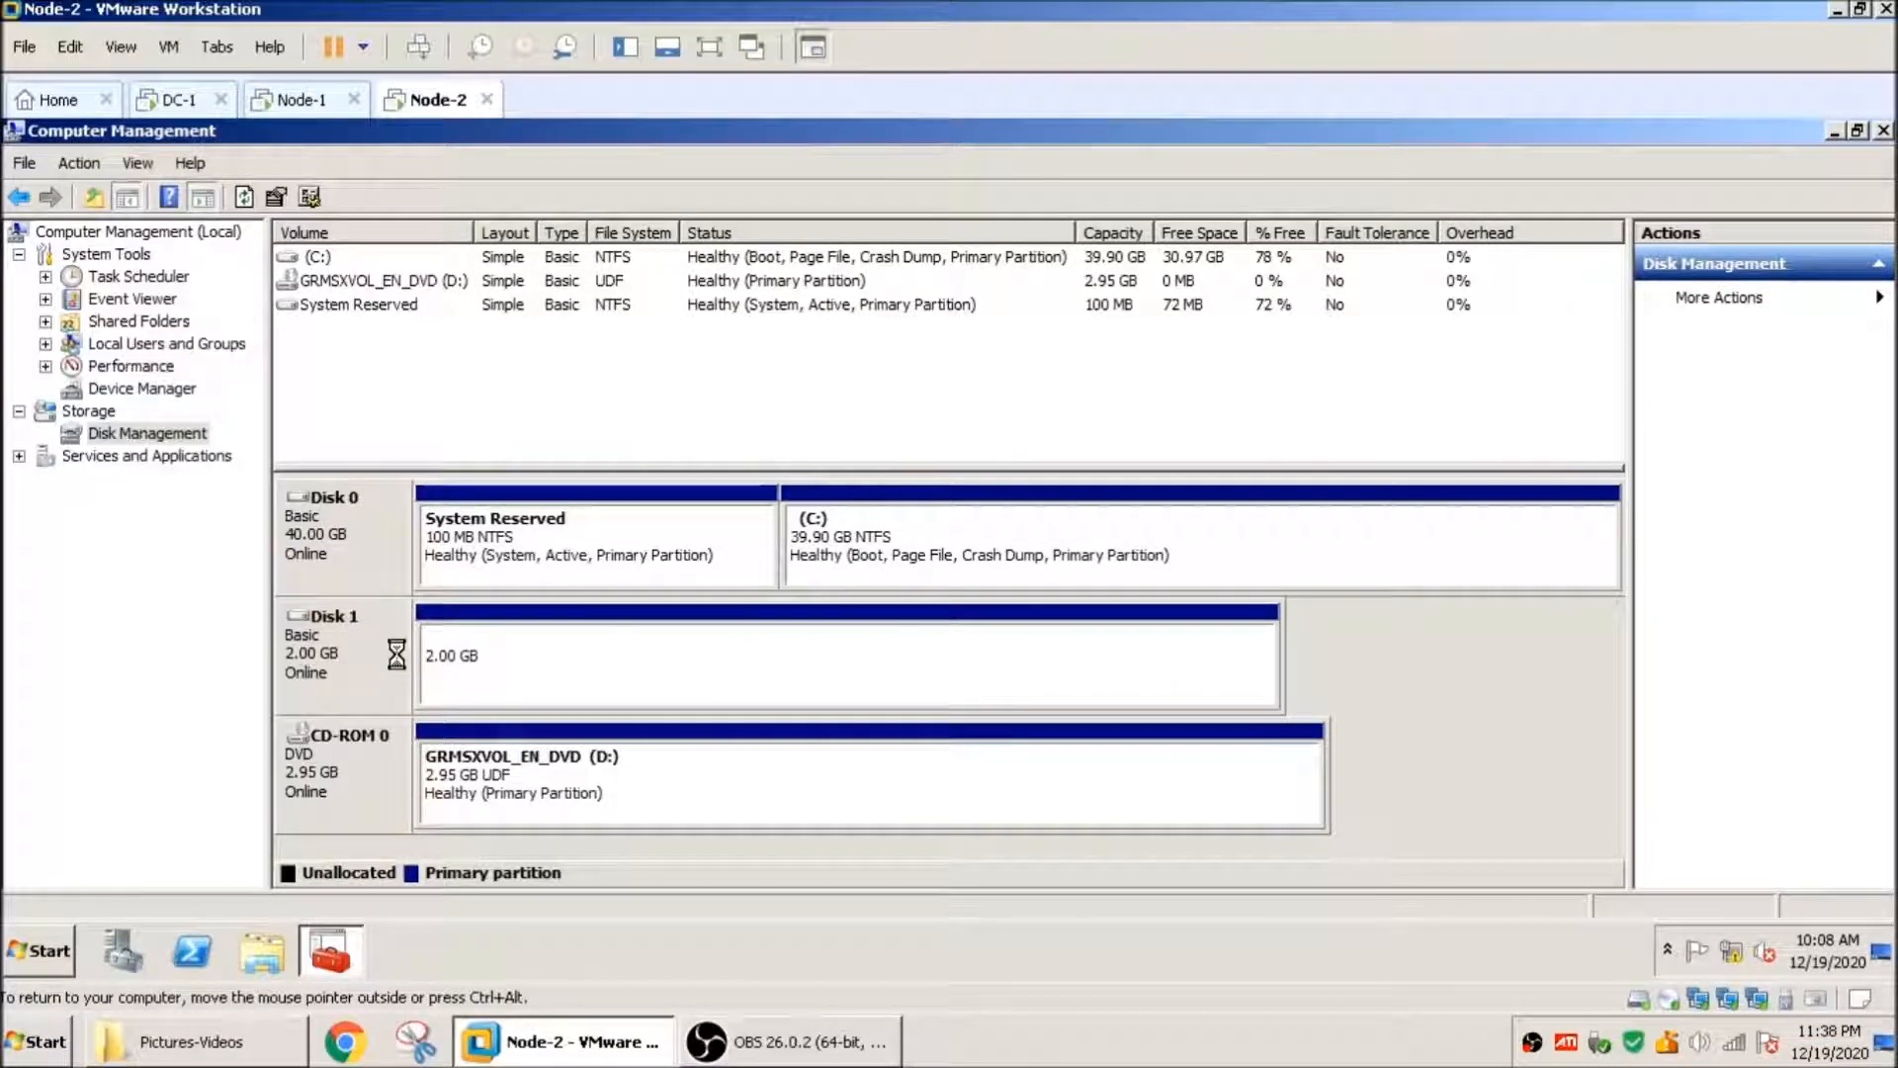
Step: Change the drive letter of New Volume on Node-2's Disk 1 to Q and accept the drive-letter warning
click(817, 672)
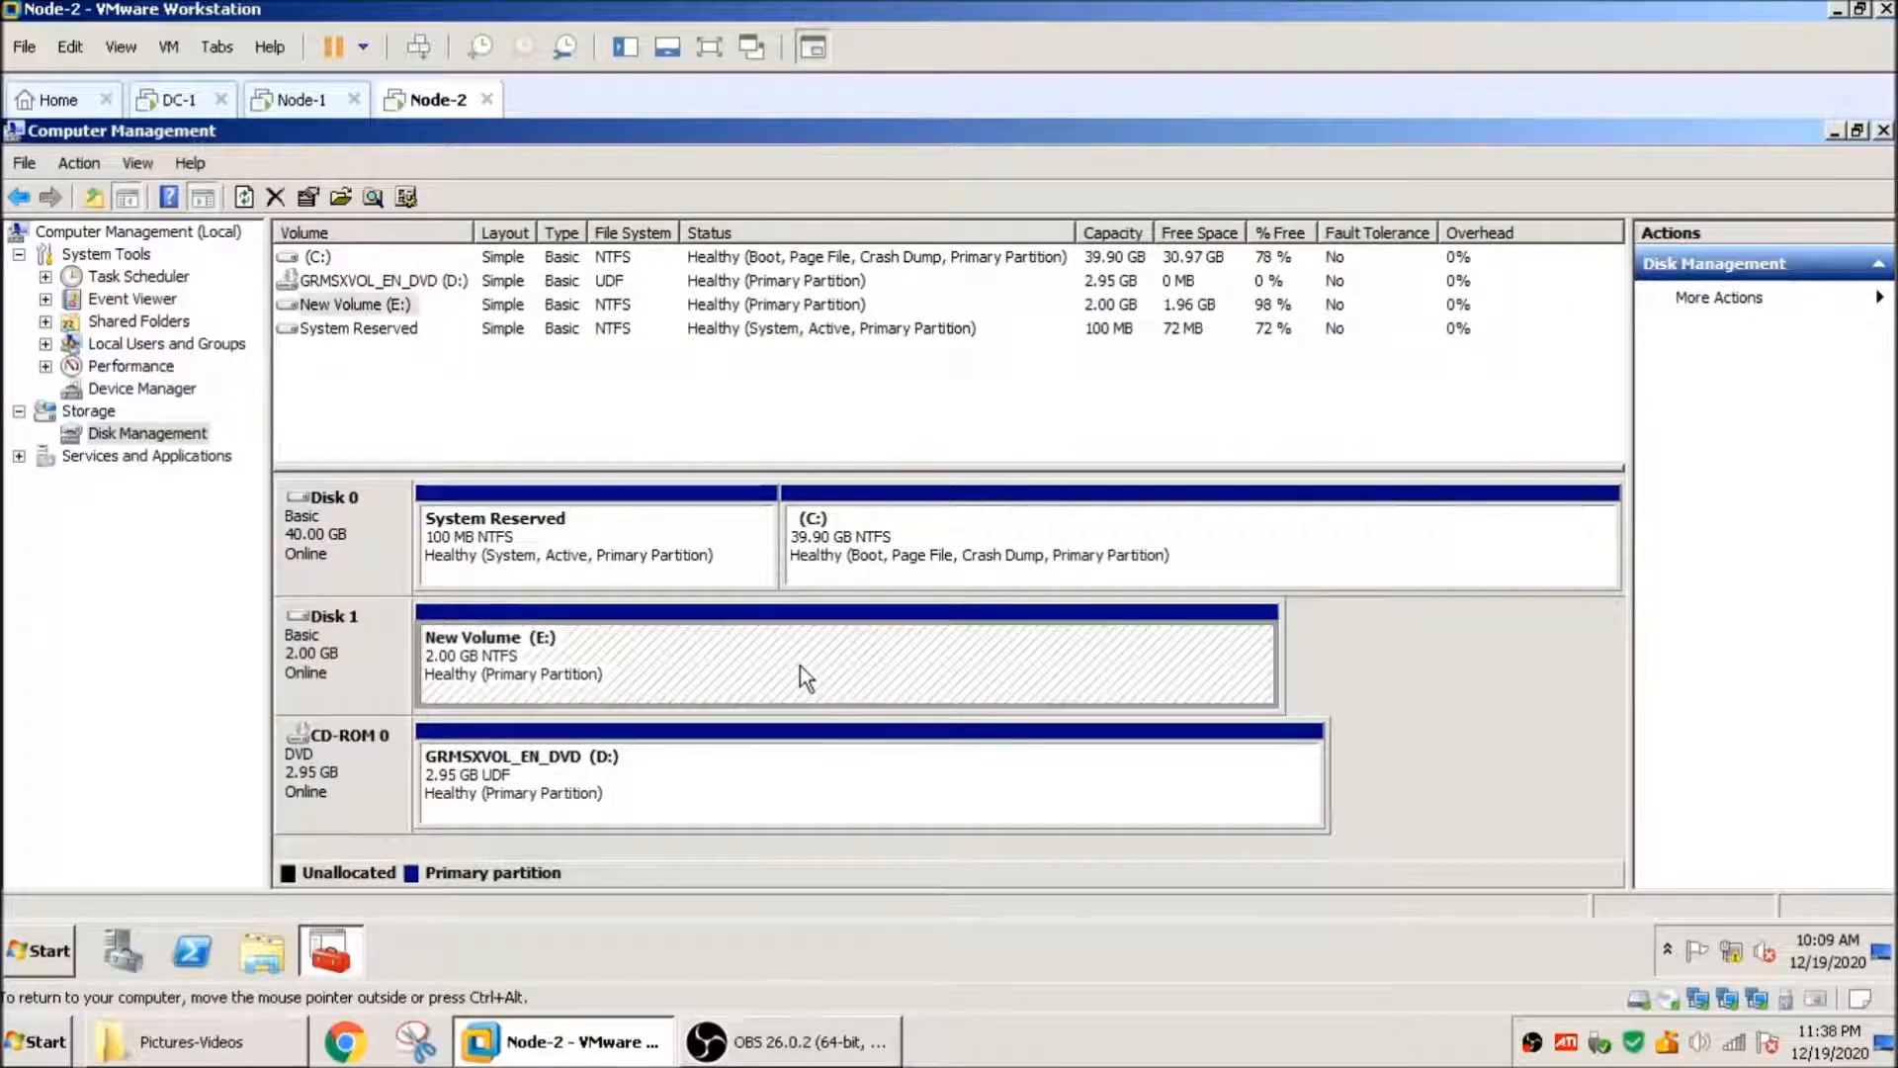
right_click(799, 651)
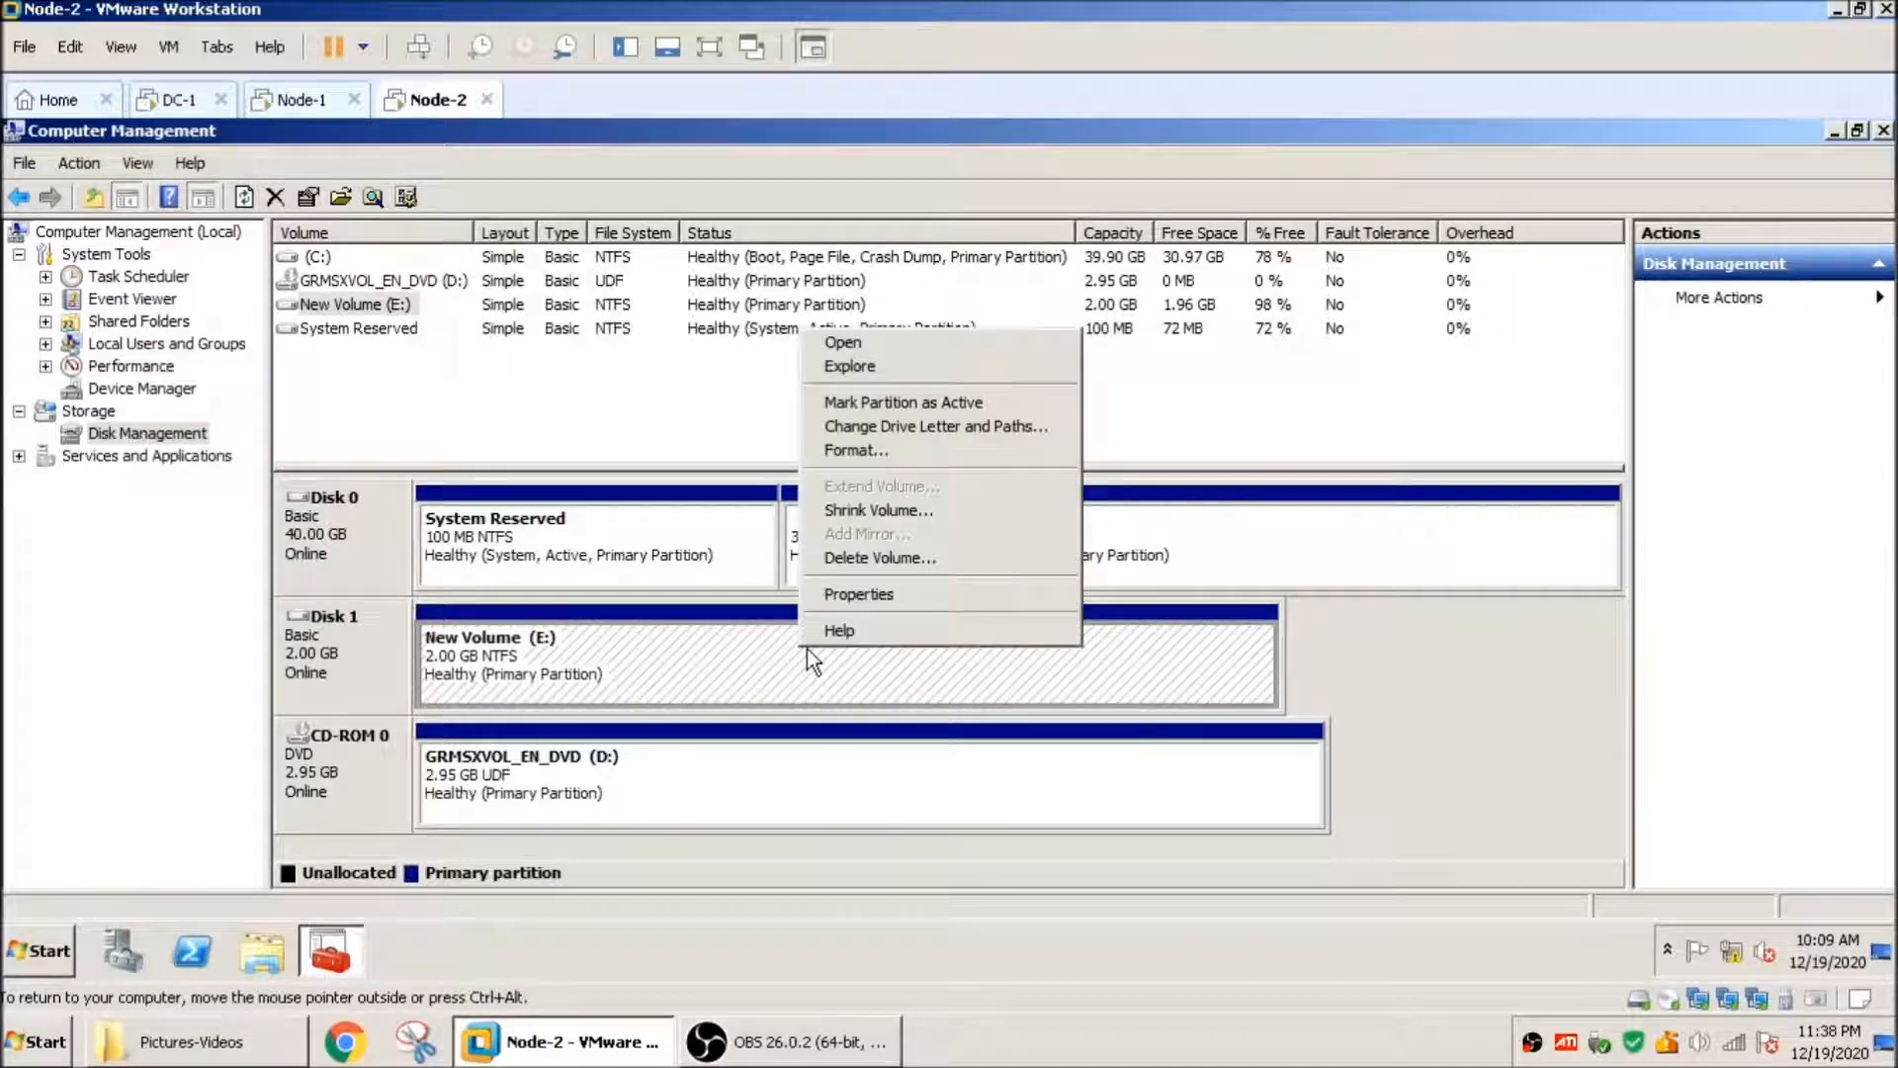
click(949, 435)
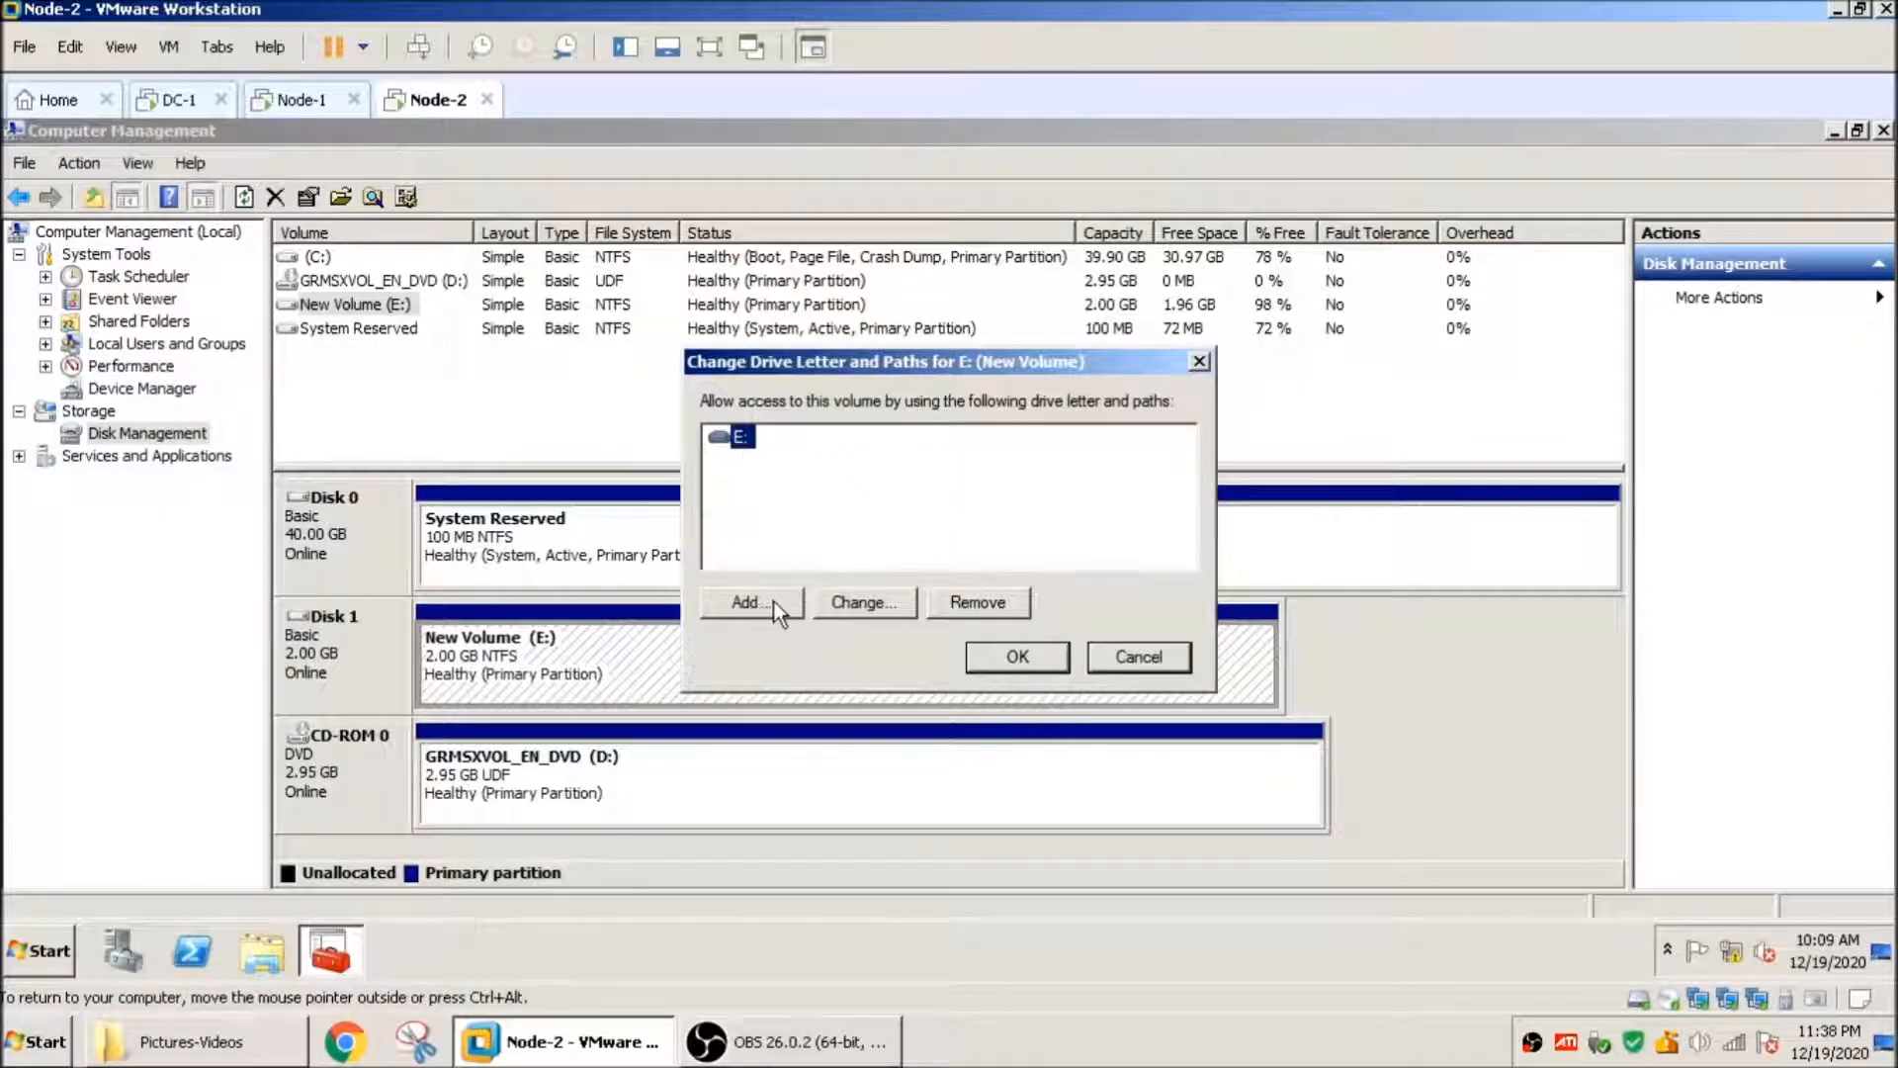
click(882, 602)
click(1174, 481)
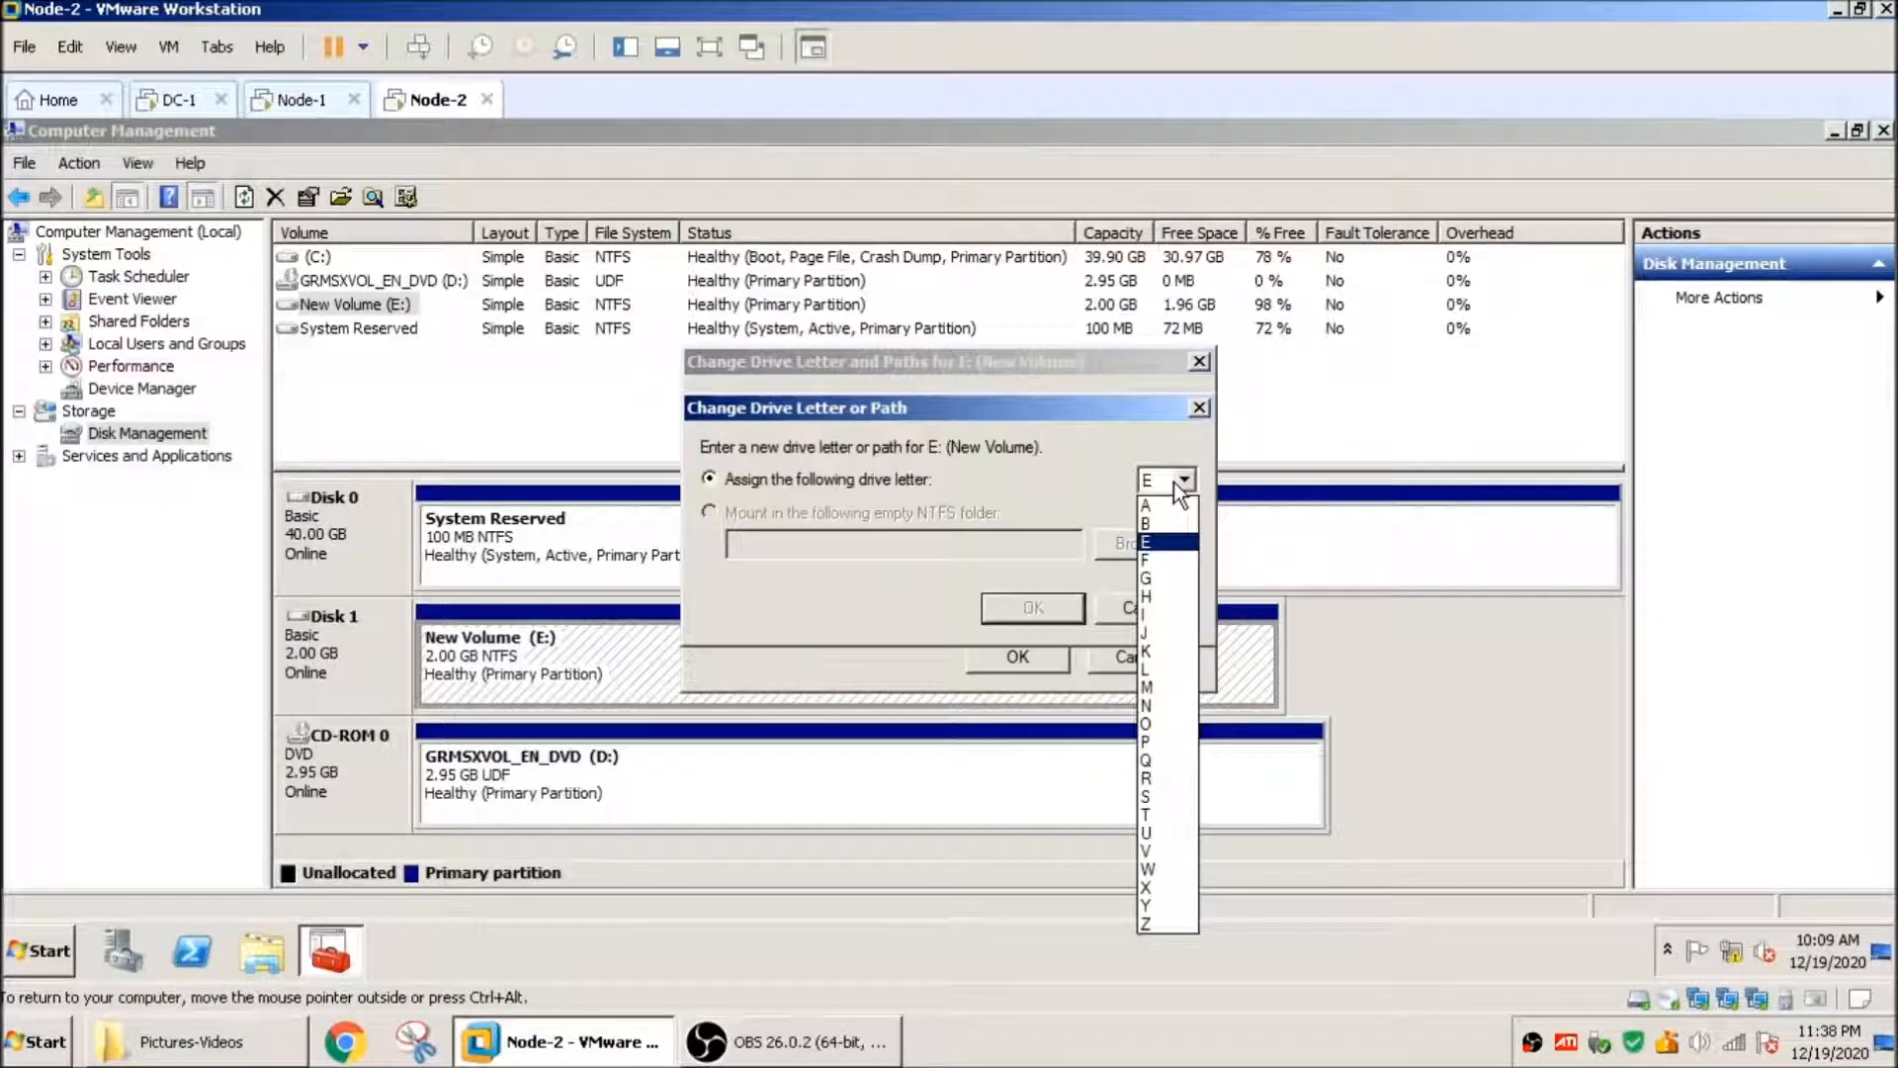
click(1152, 759)
click(1046, 605)
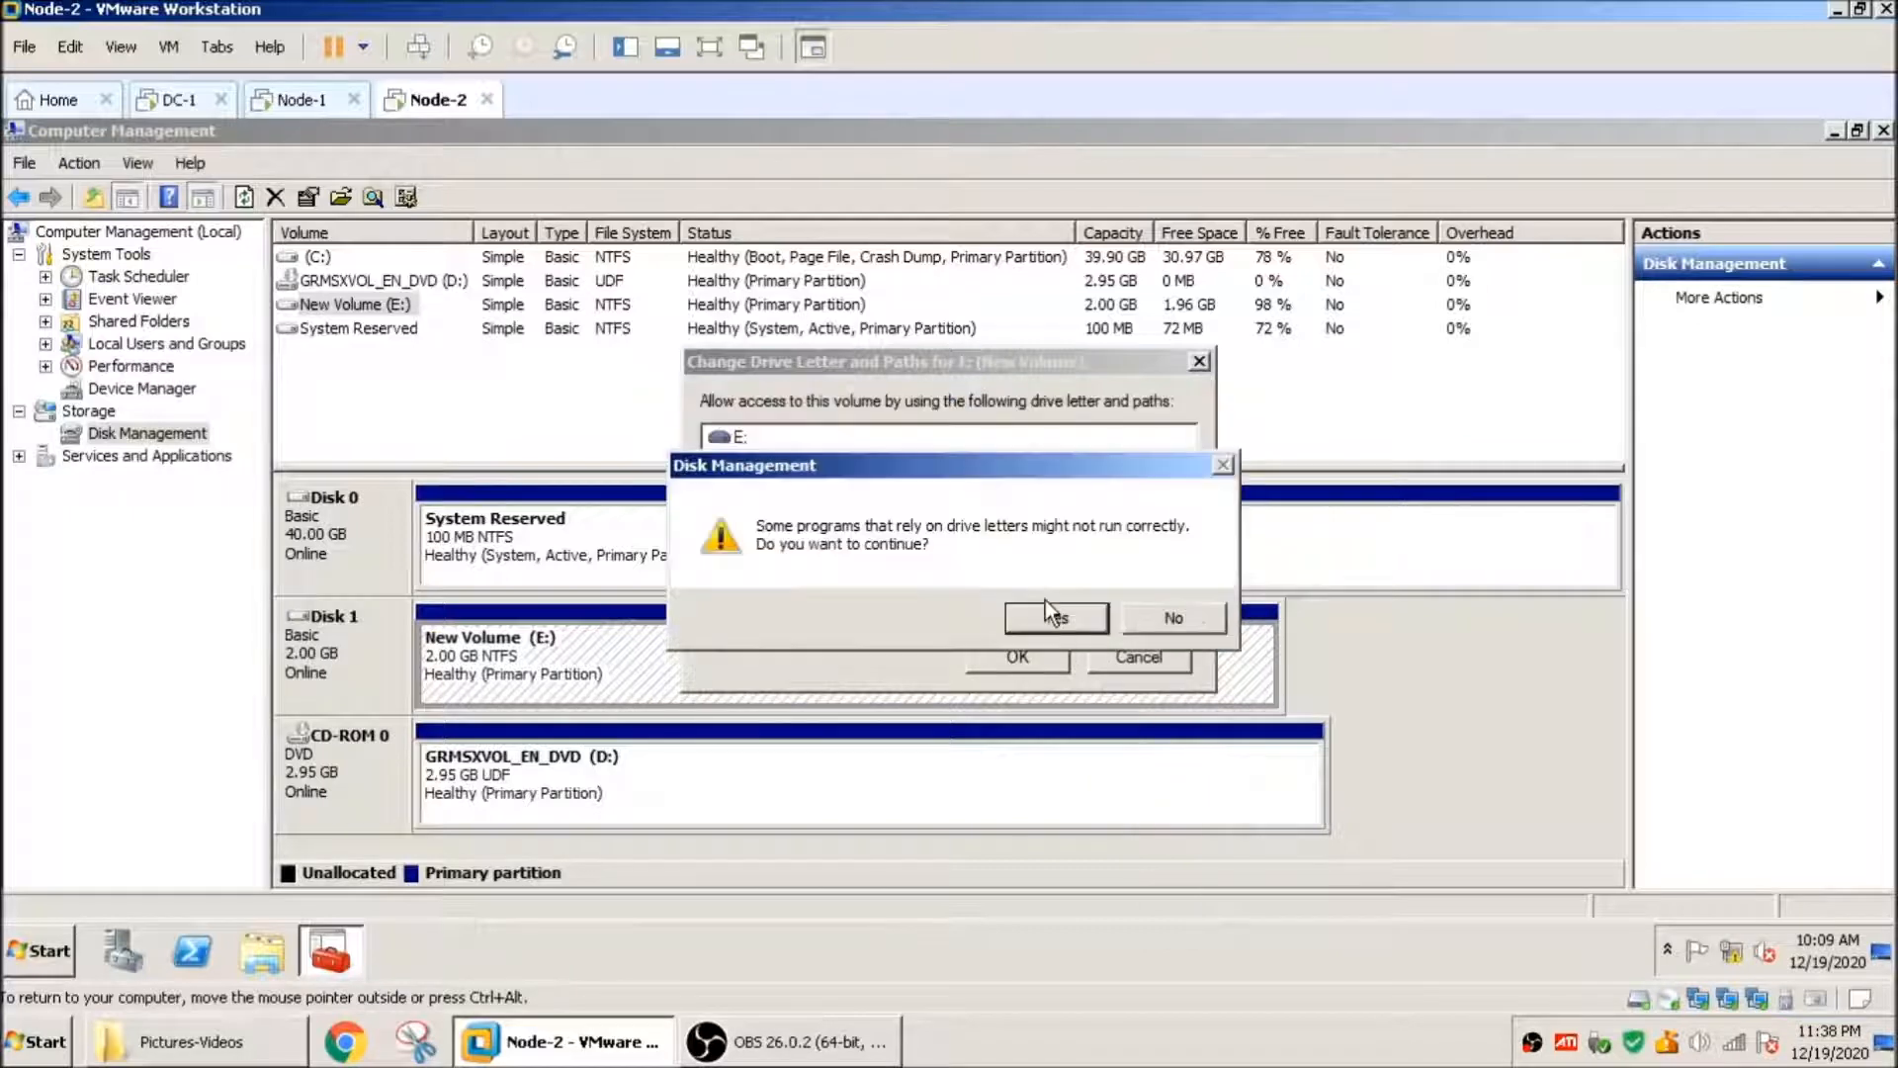
click(1054, 618)
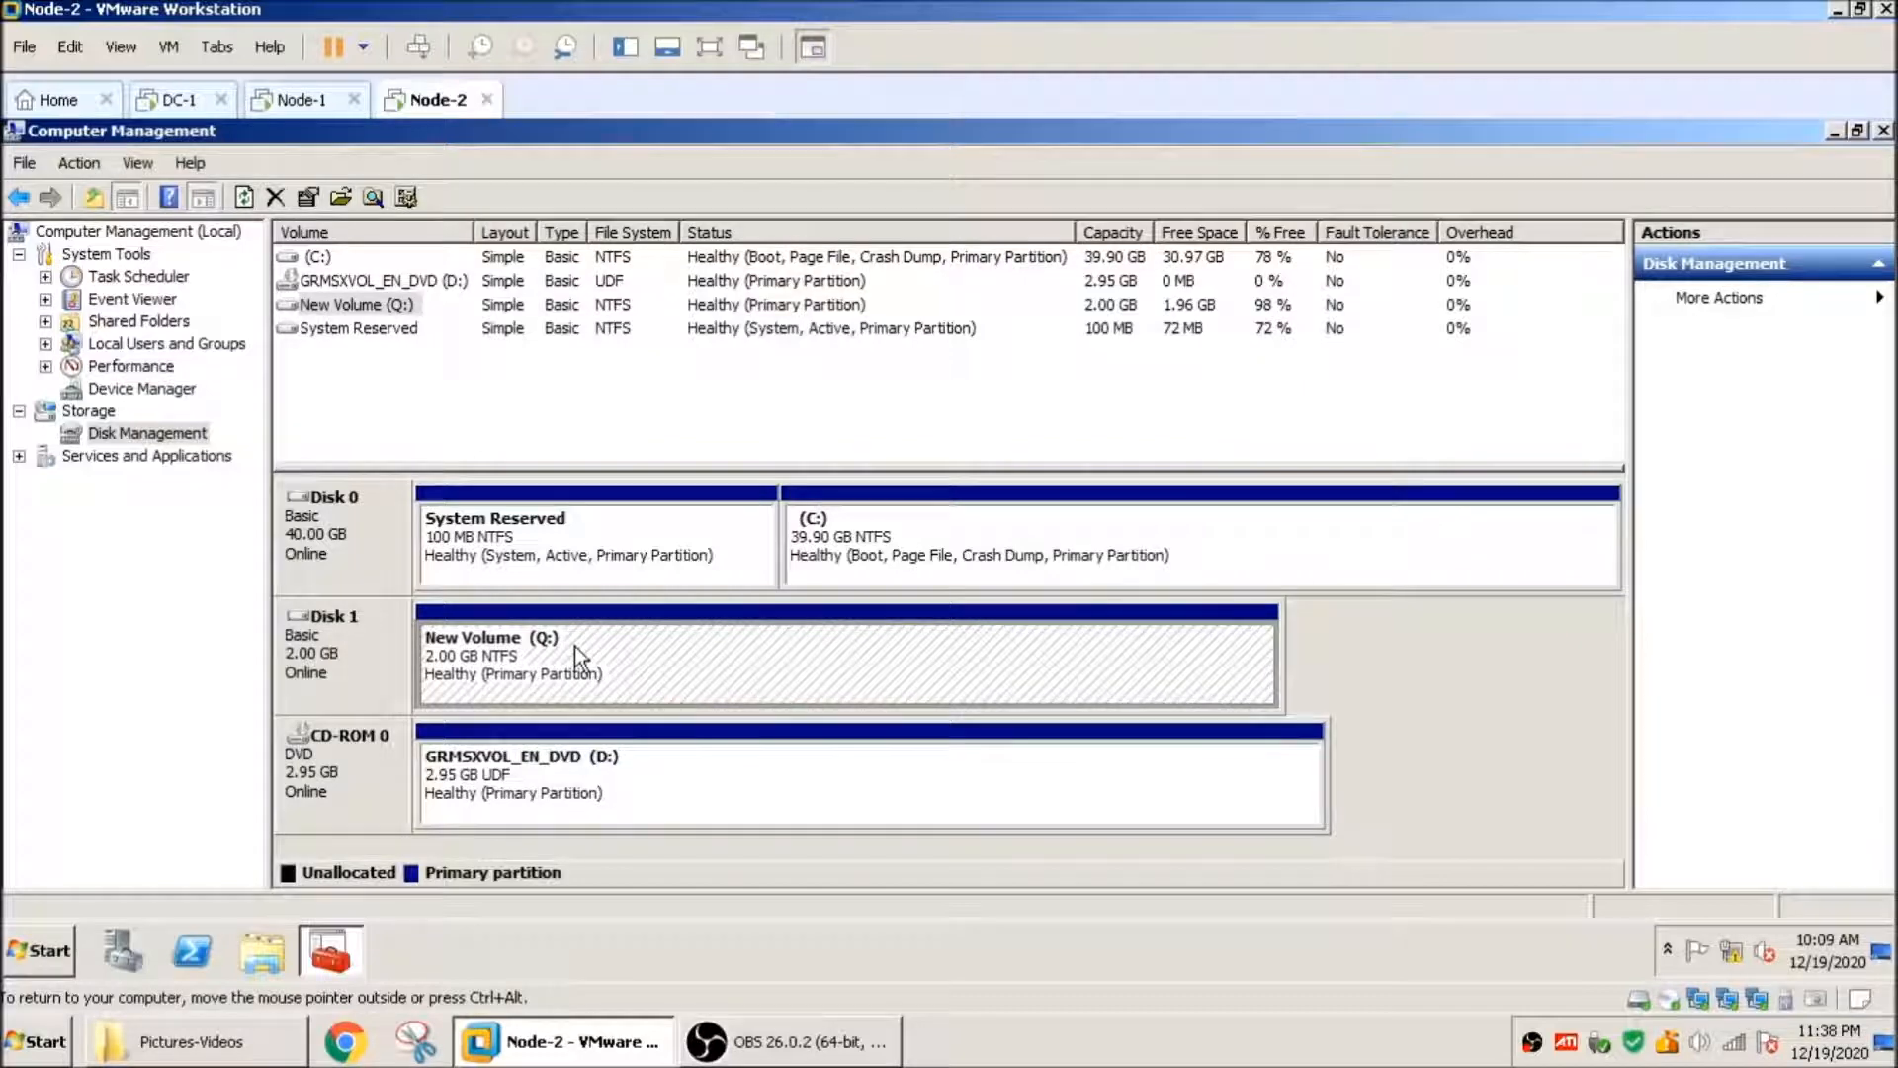
Step: On Node-1, close Computer Management and launch Failover Cluster Manager by running cluadmin.msc
click(296, 100)
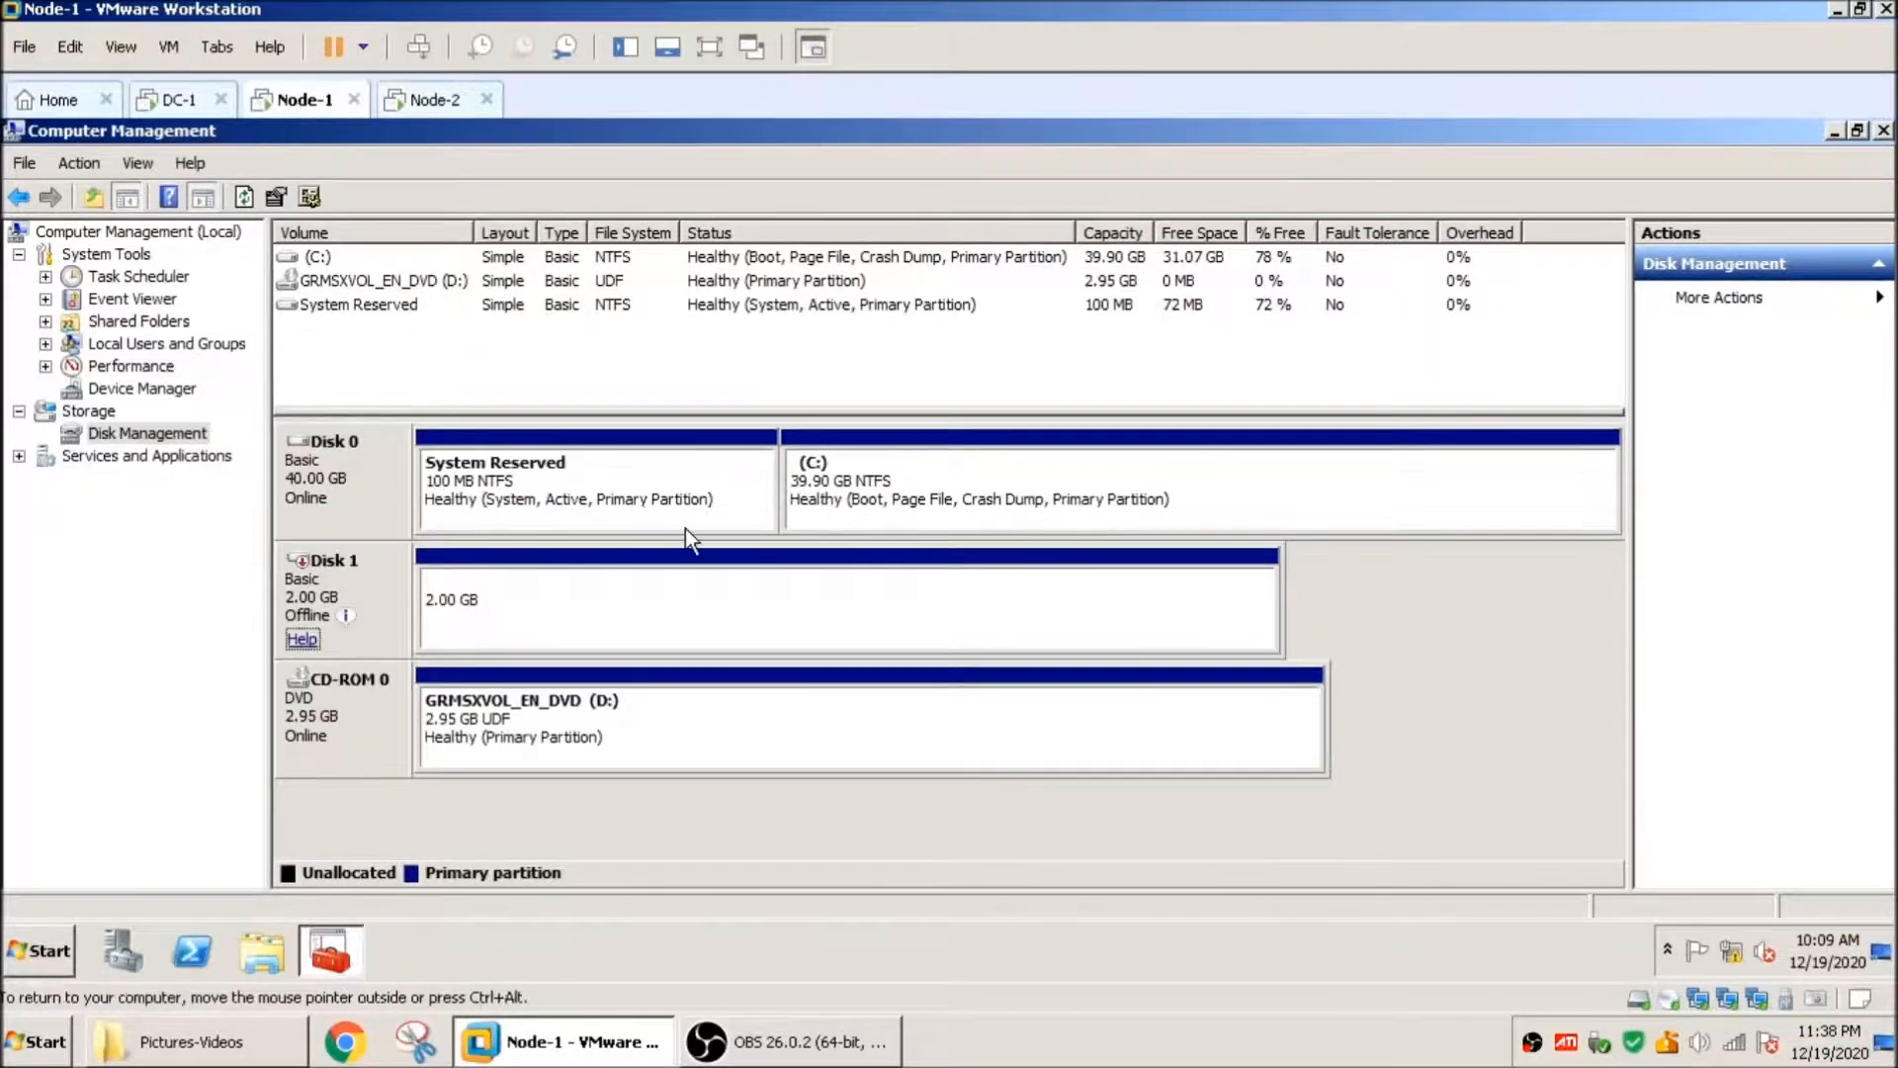
click(1883, 130)
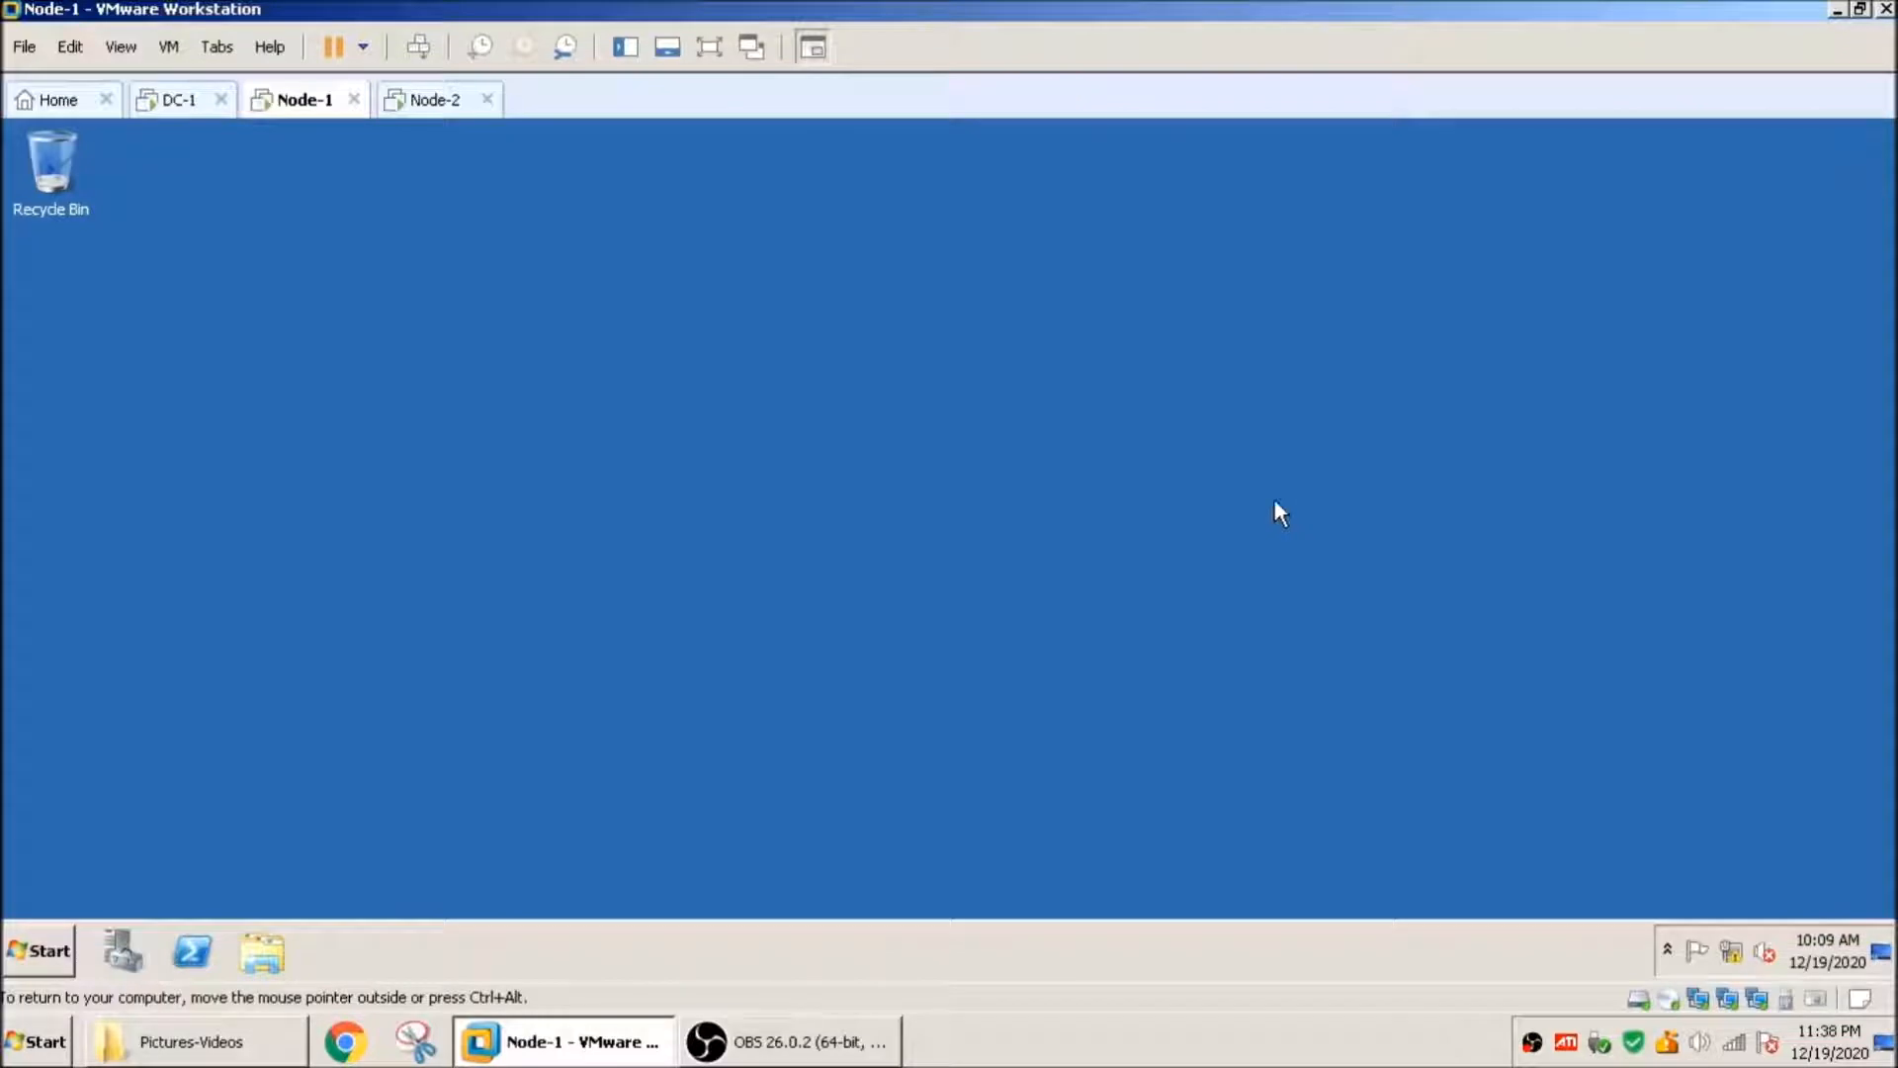
click(40, 950)
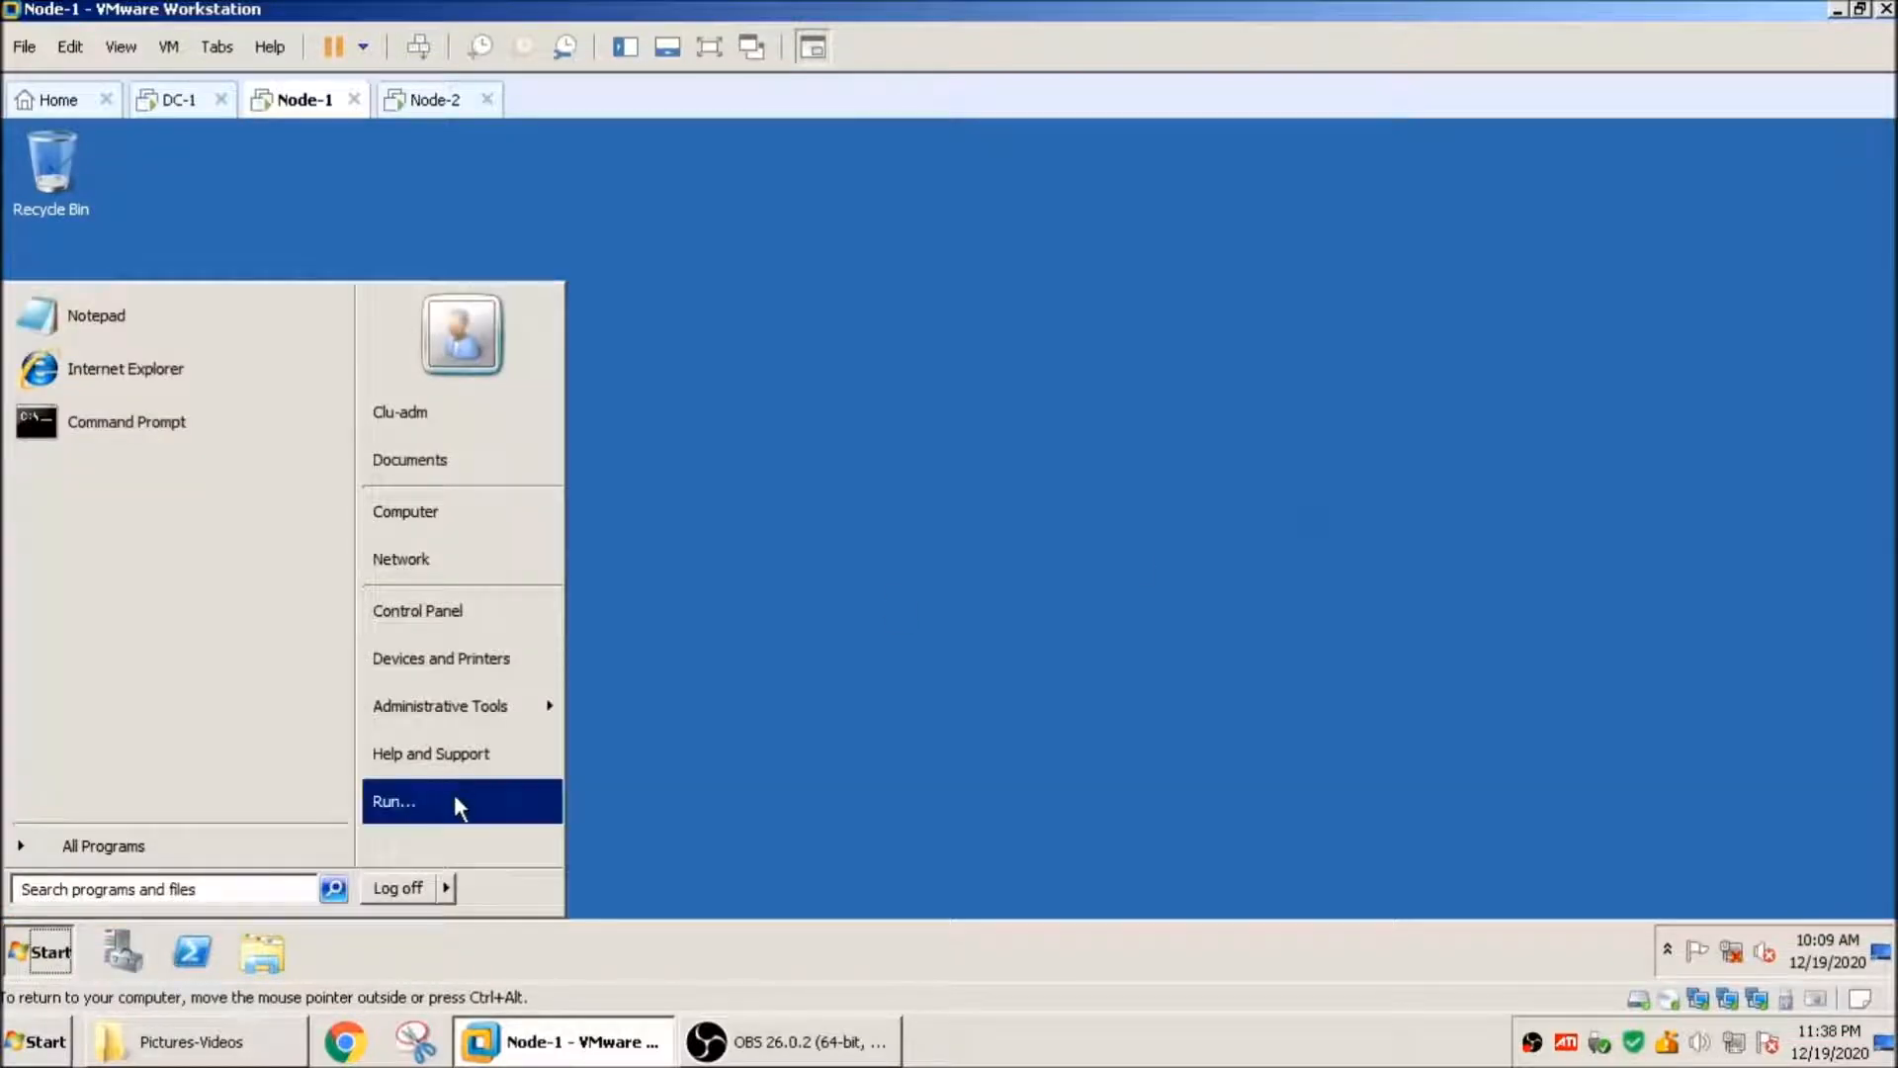
click(455, 786)
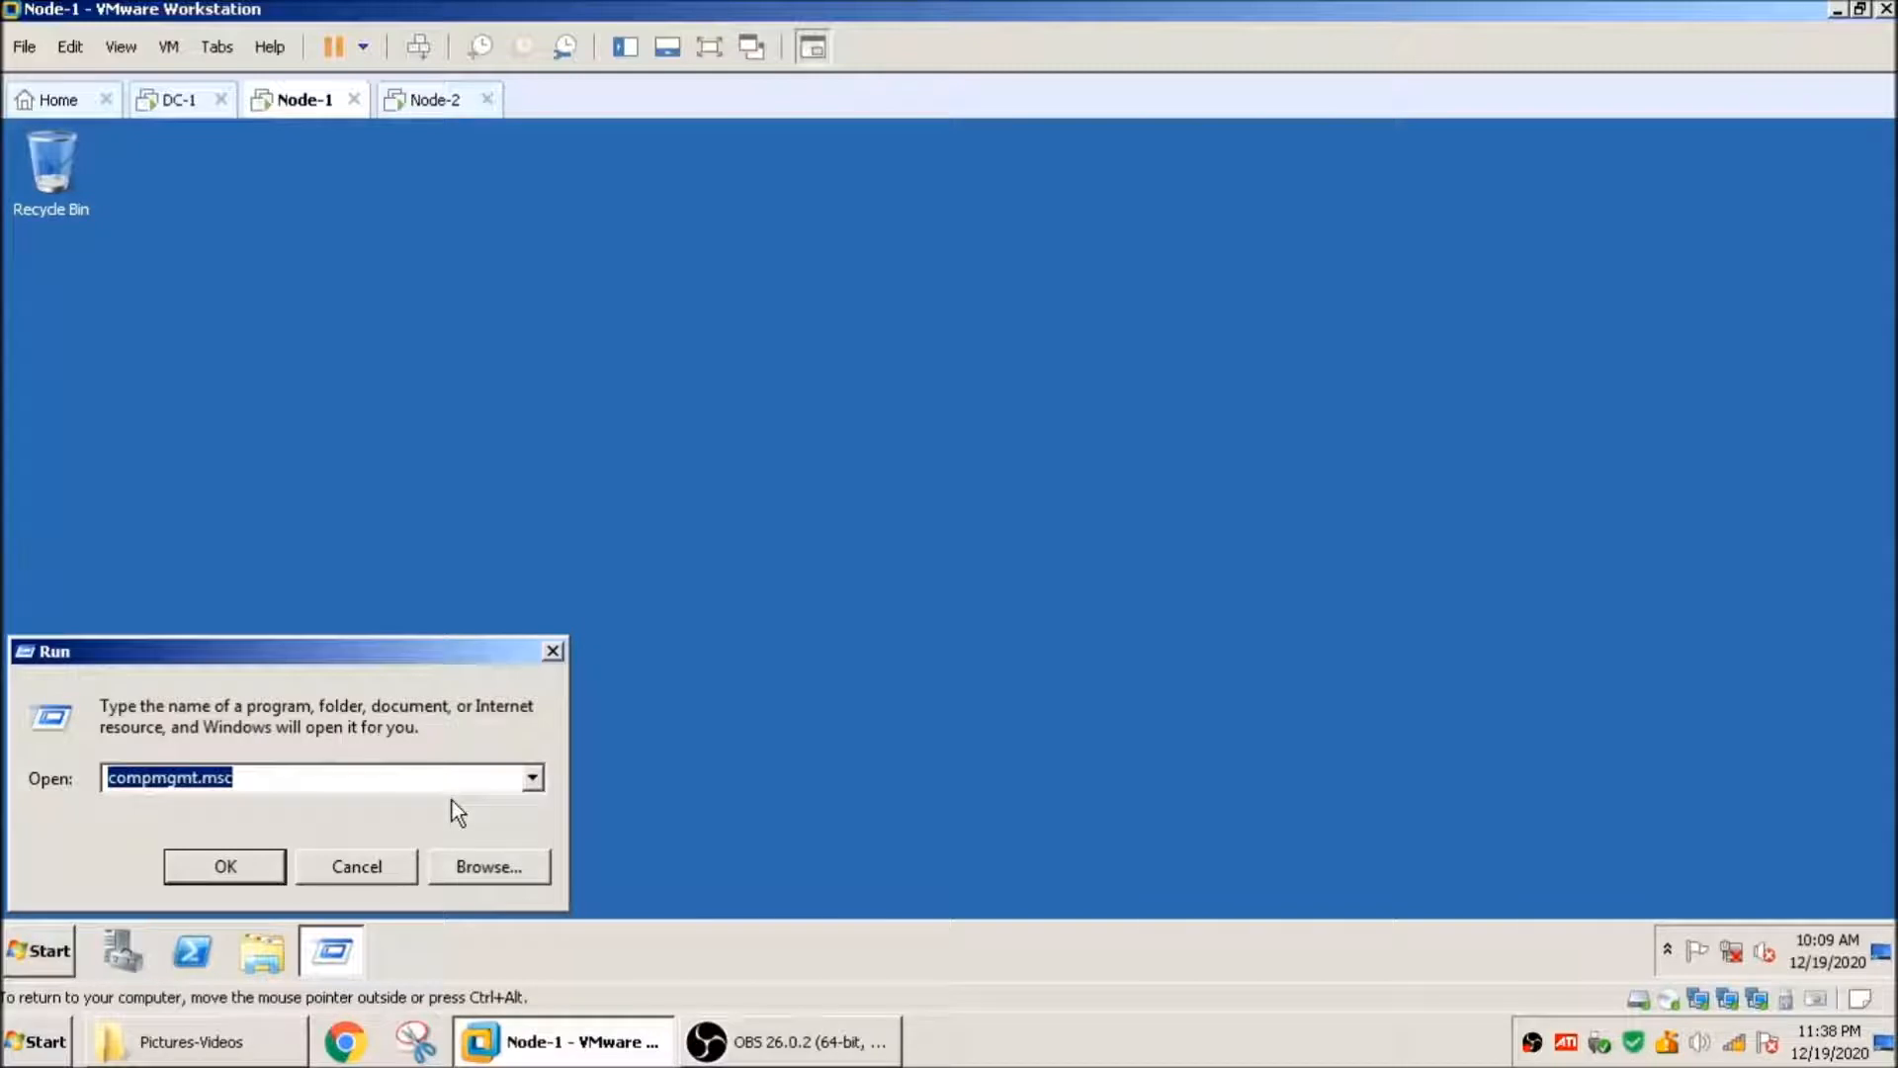
text(clua)
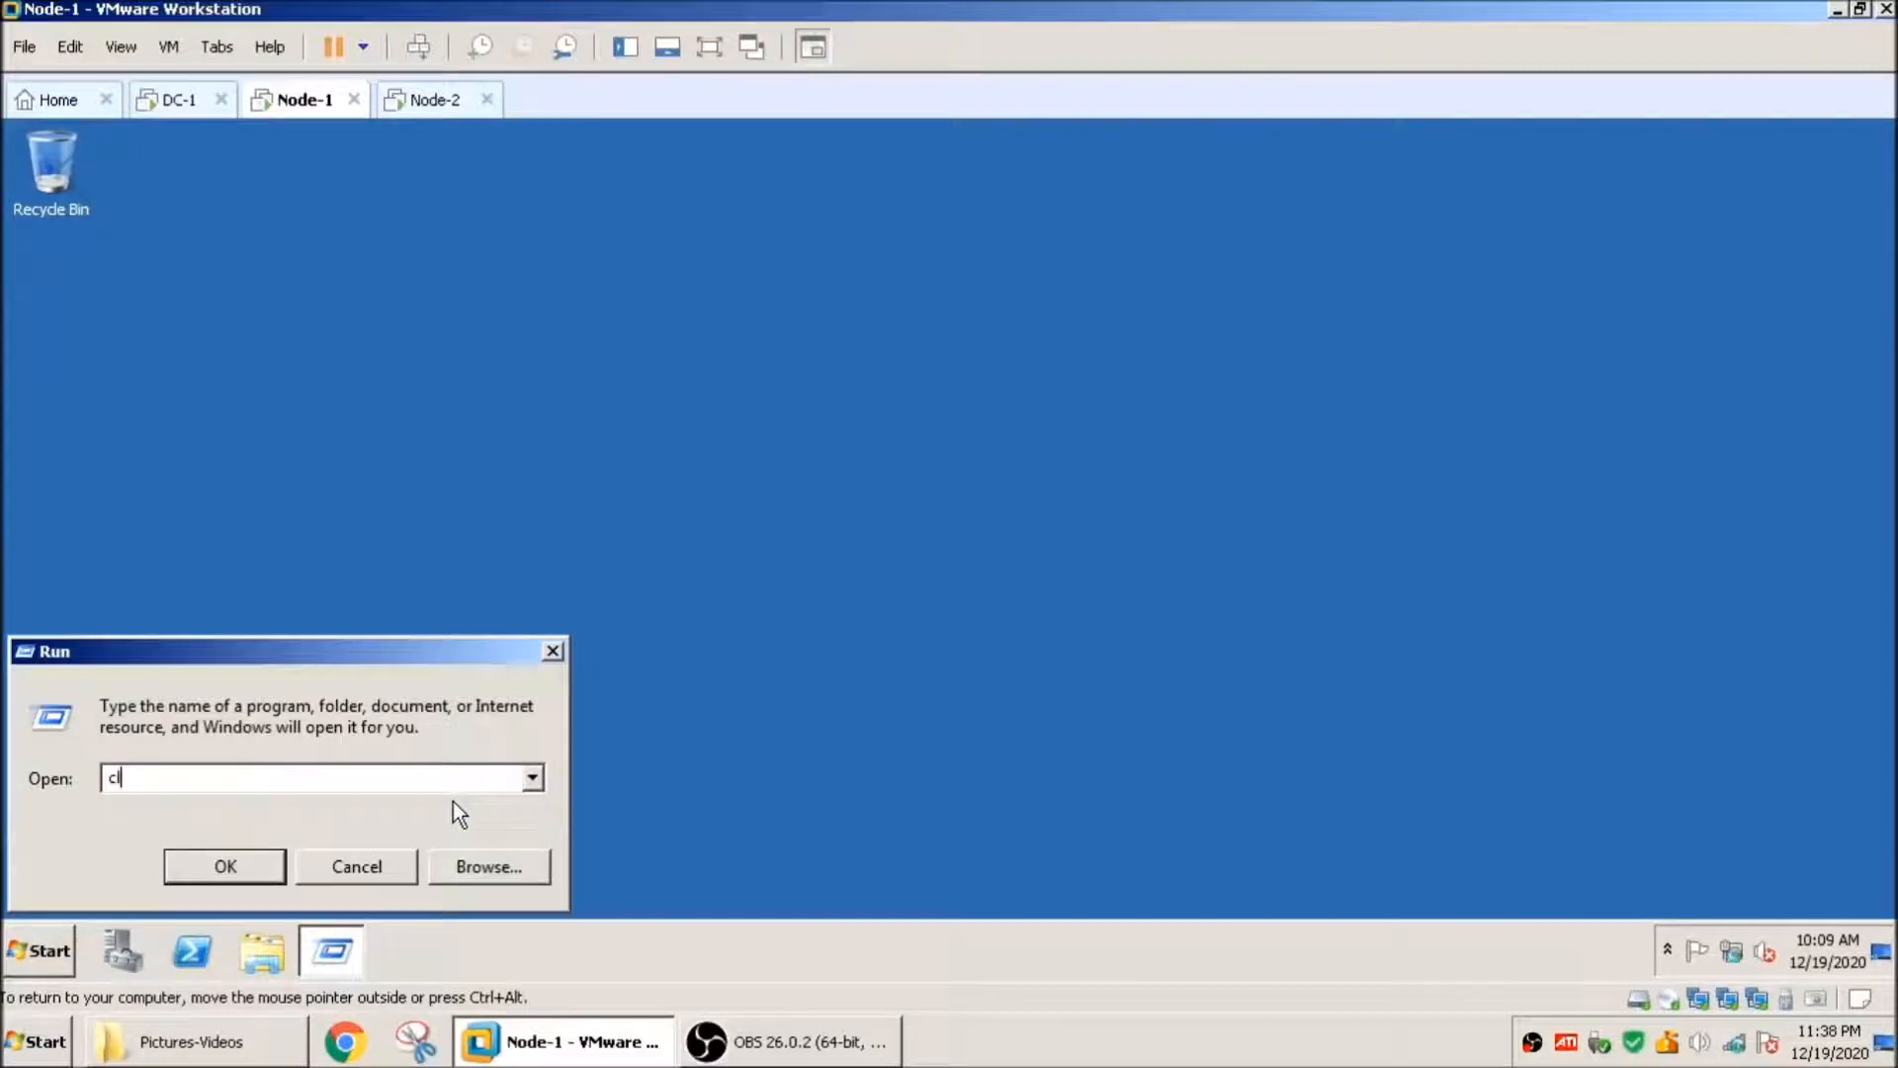
text(dmin.msc)
key(Return)
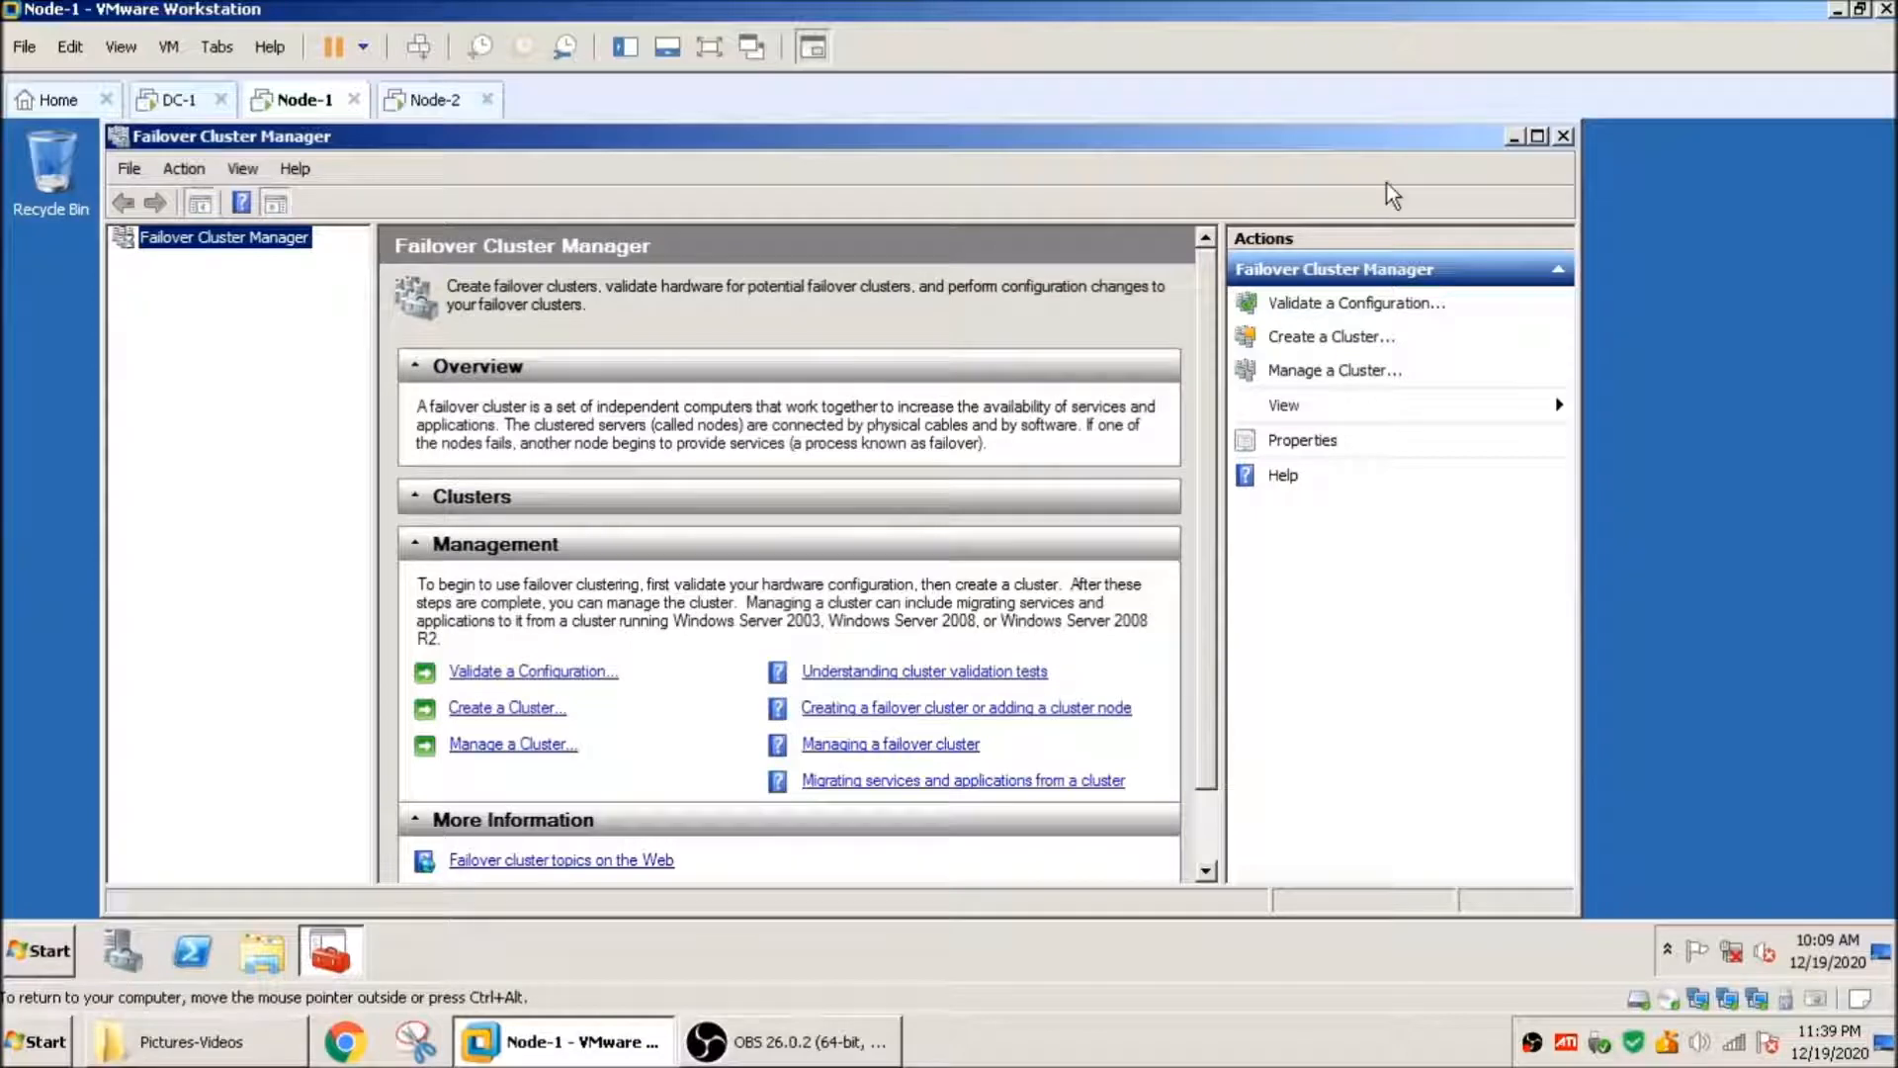
Step: Maximize Failover Cluster Manager, widen its console tree, and start the Create Cluster Wizard, continuing past the introduction to server selection
click(1540, 139)
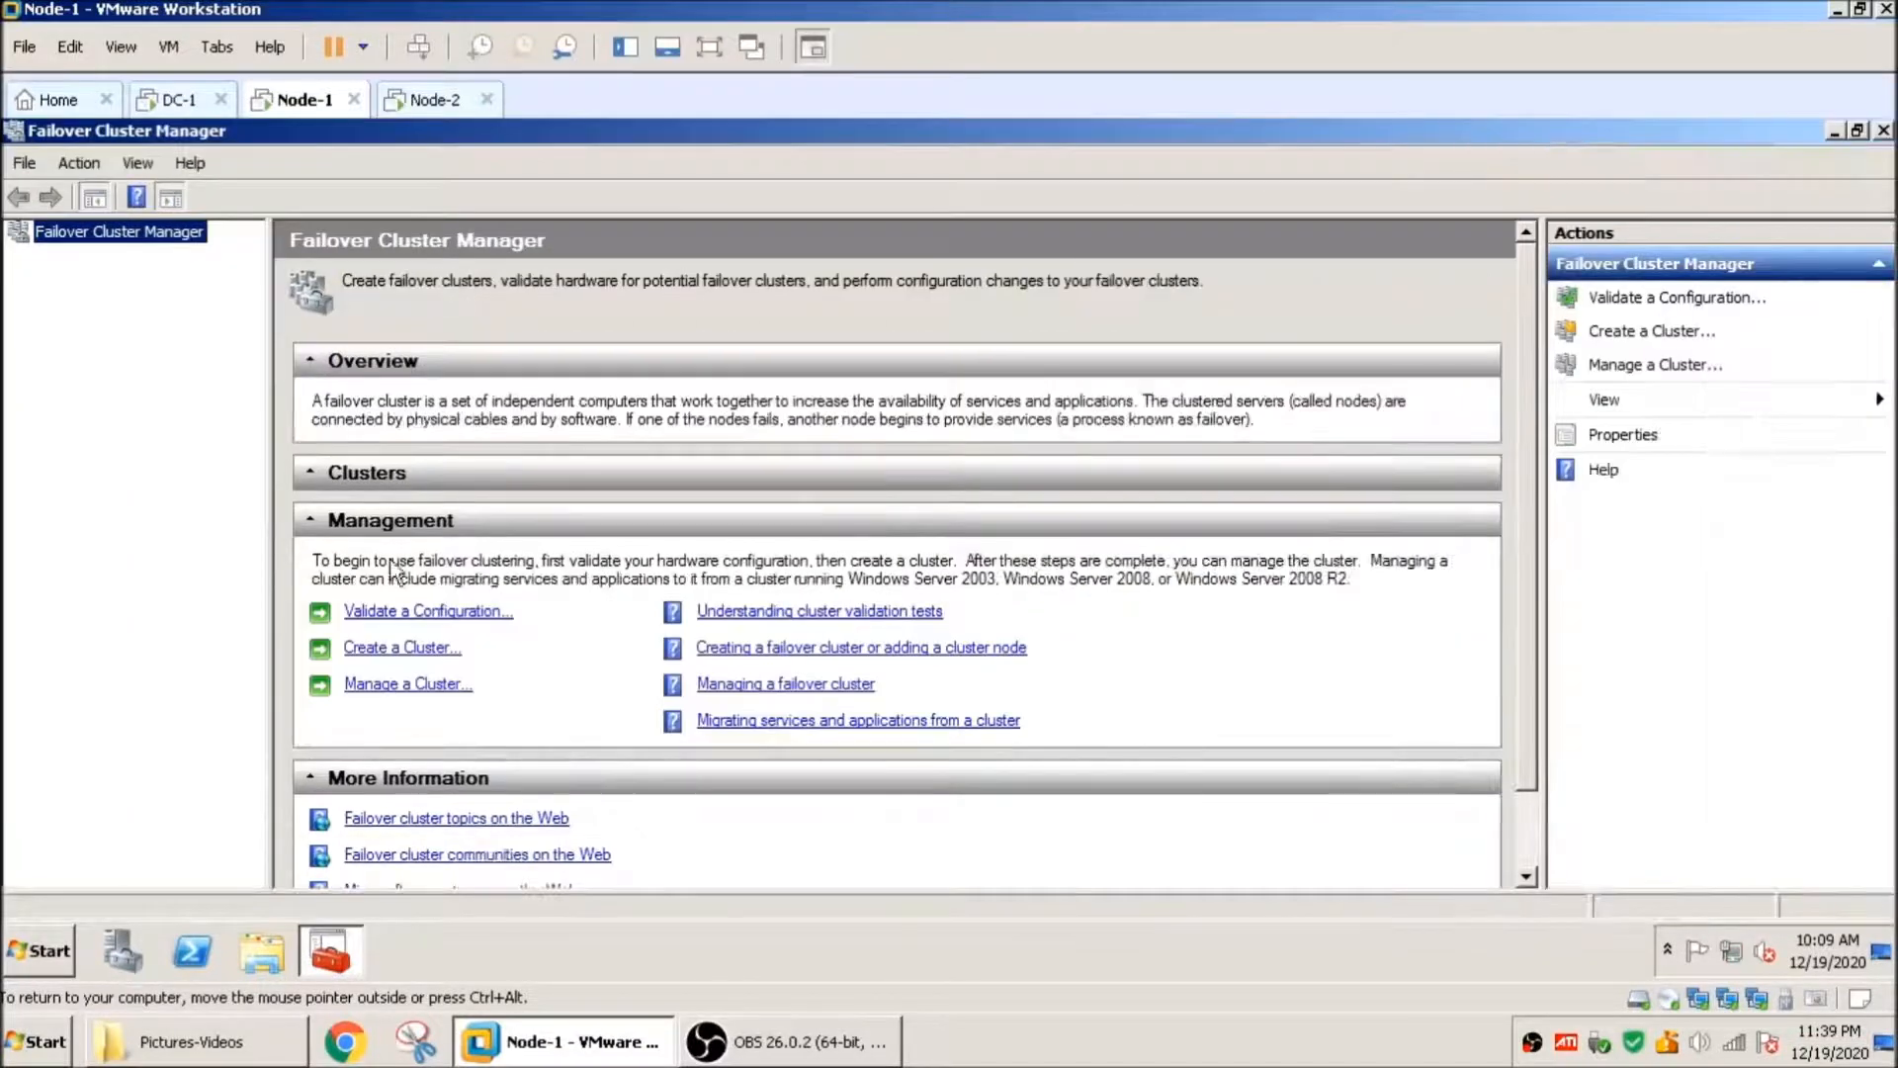
drag(268, 549, 334, 552)
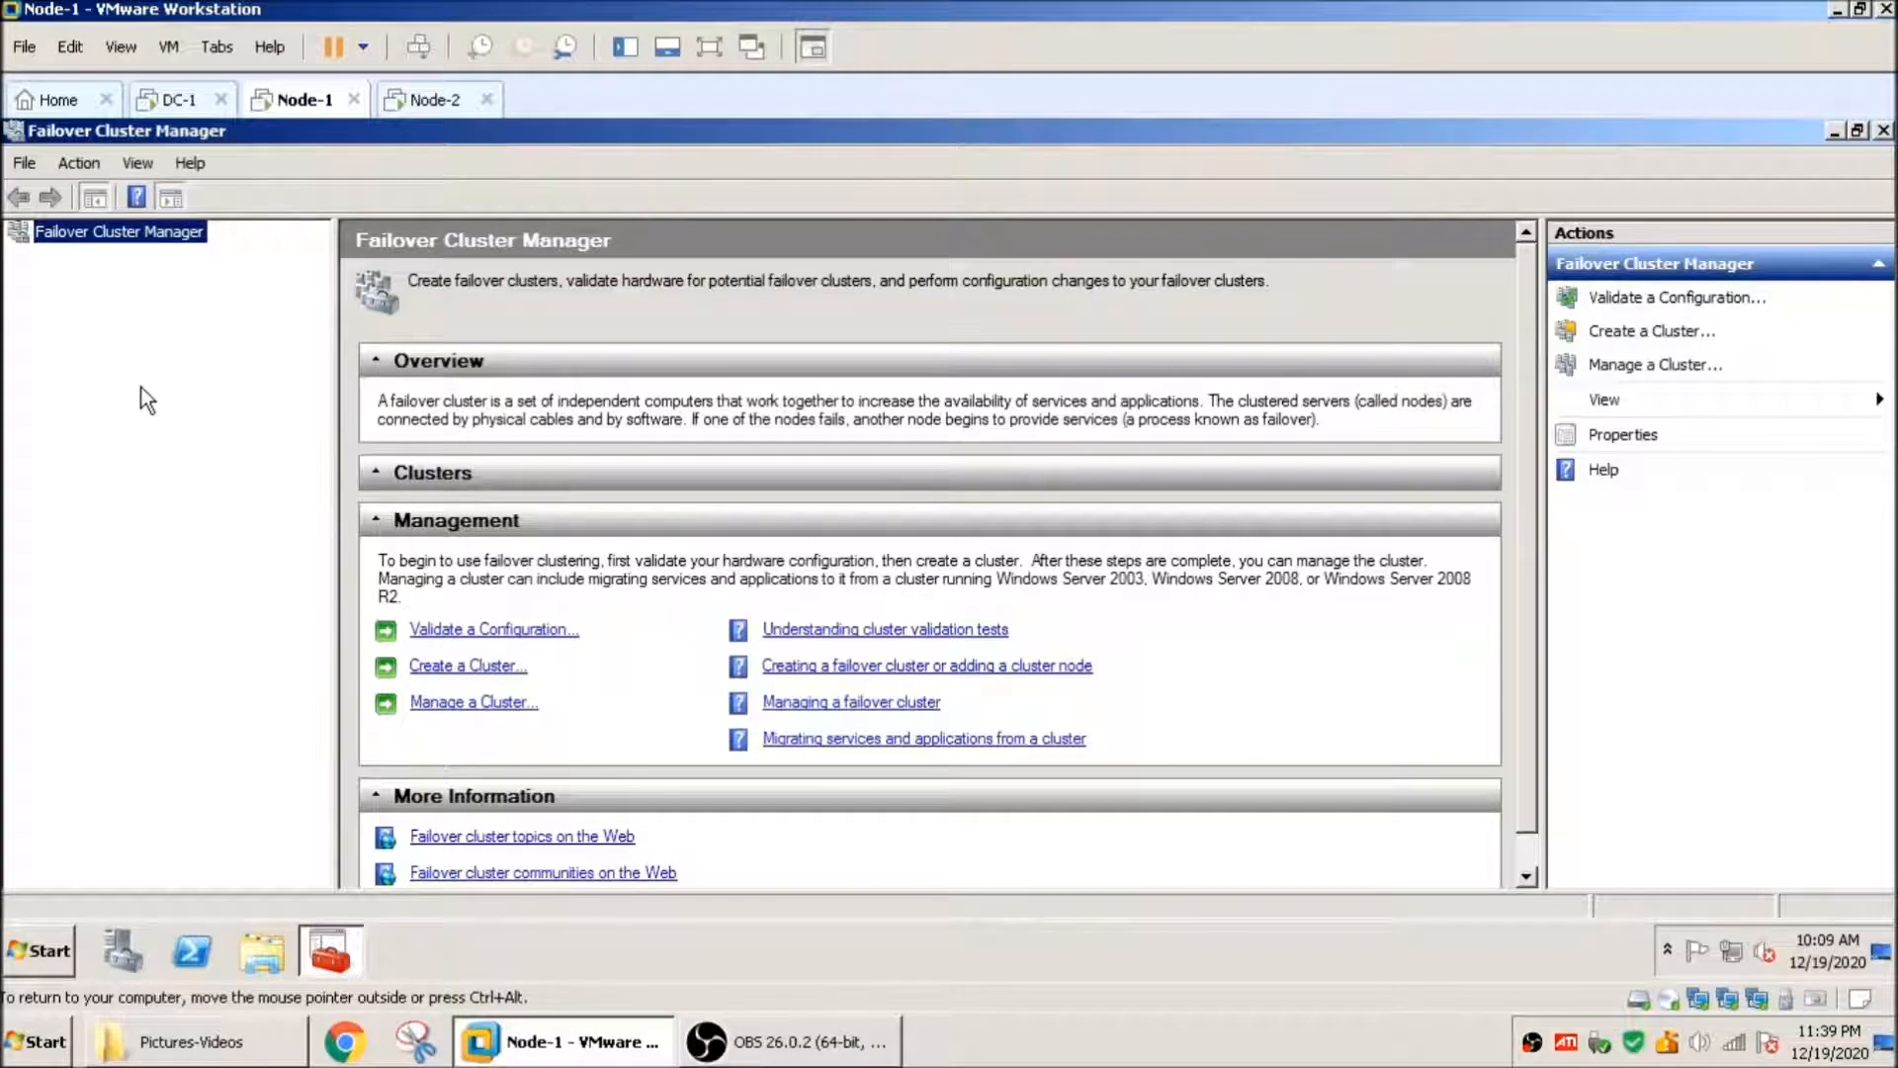
right_click(99, 237)
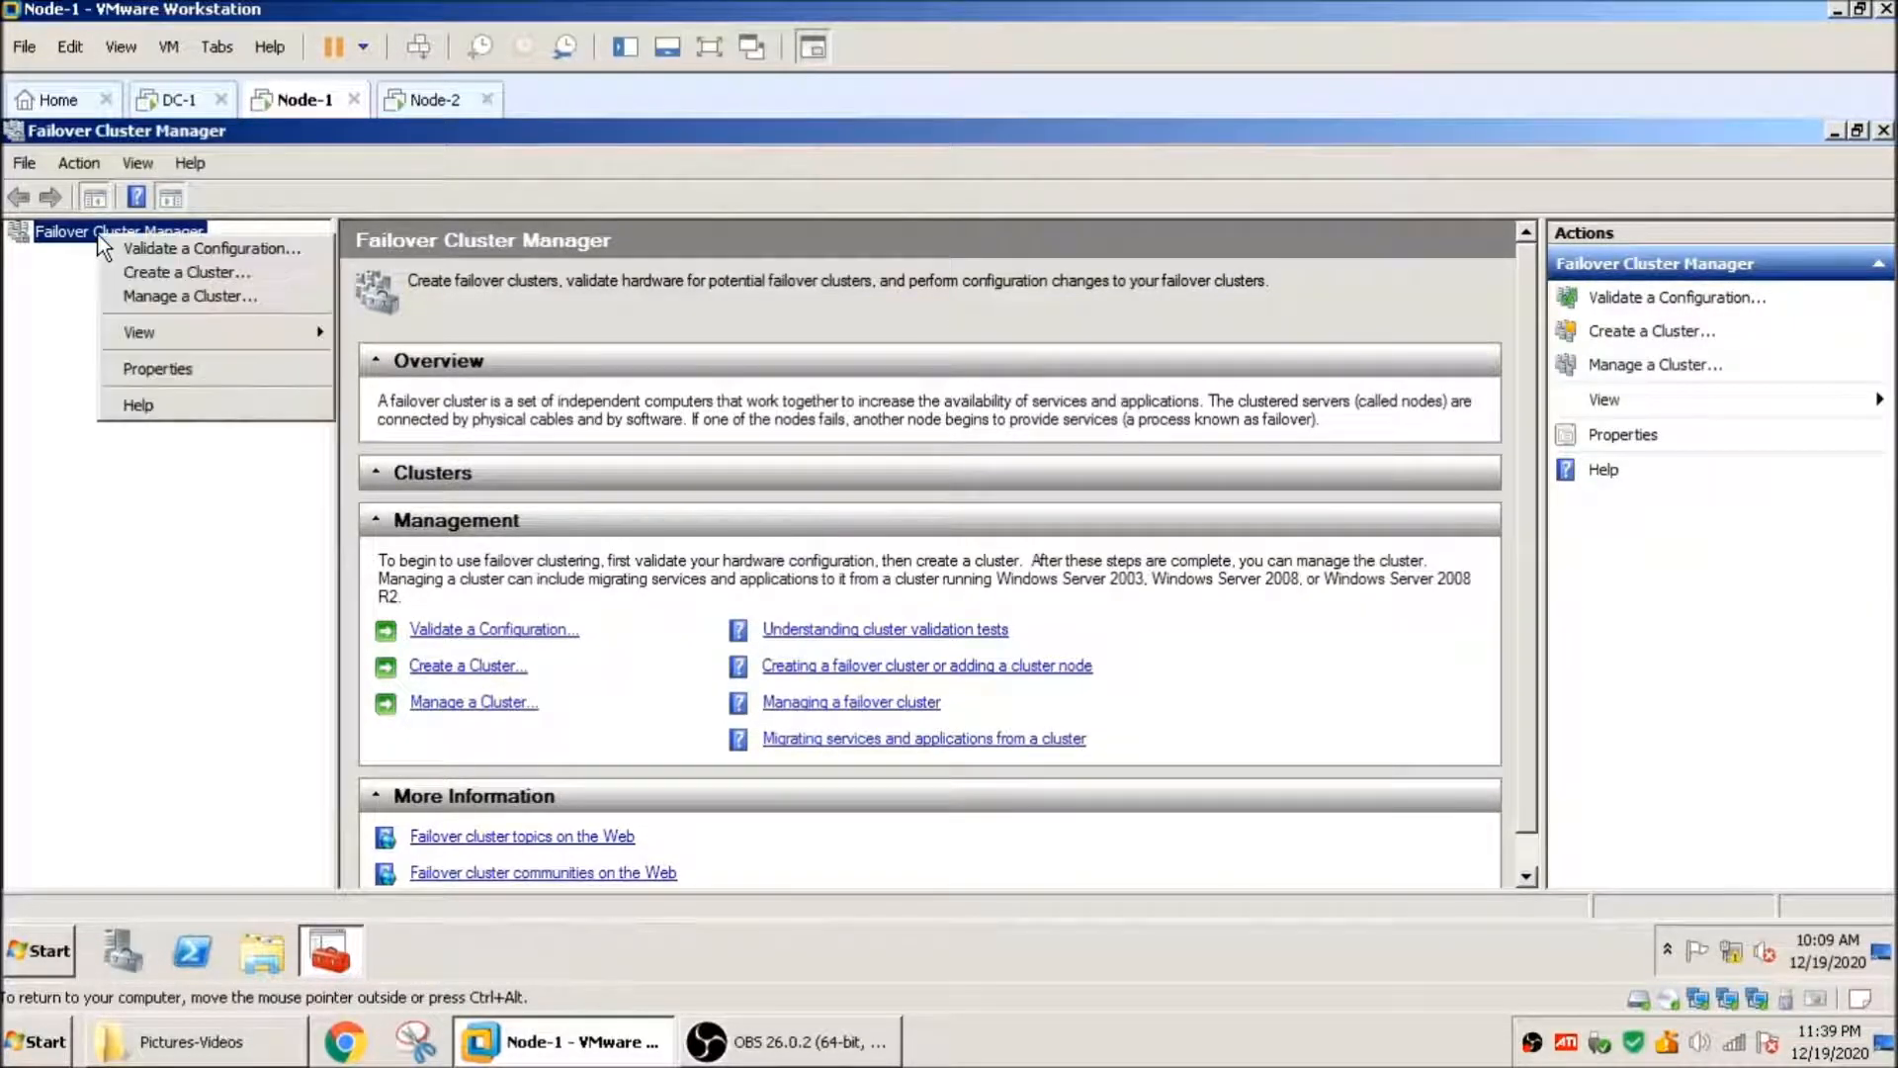
click(136, 282)
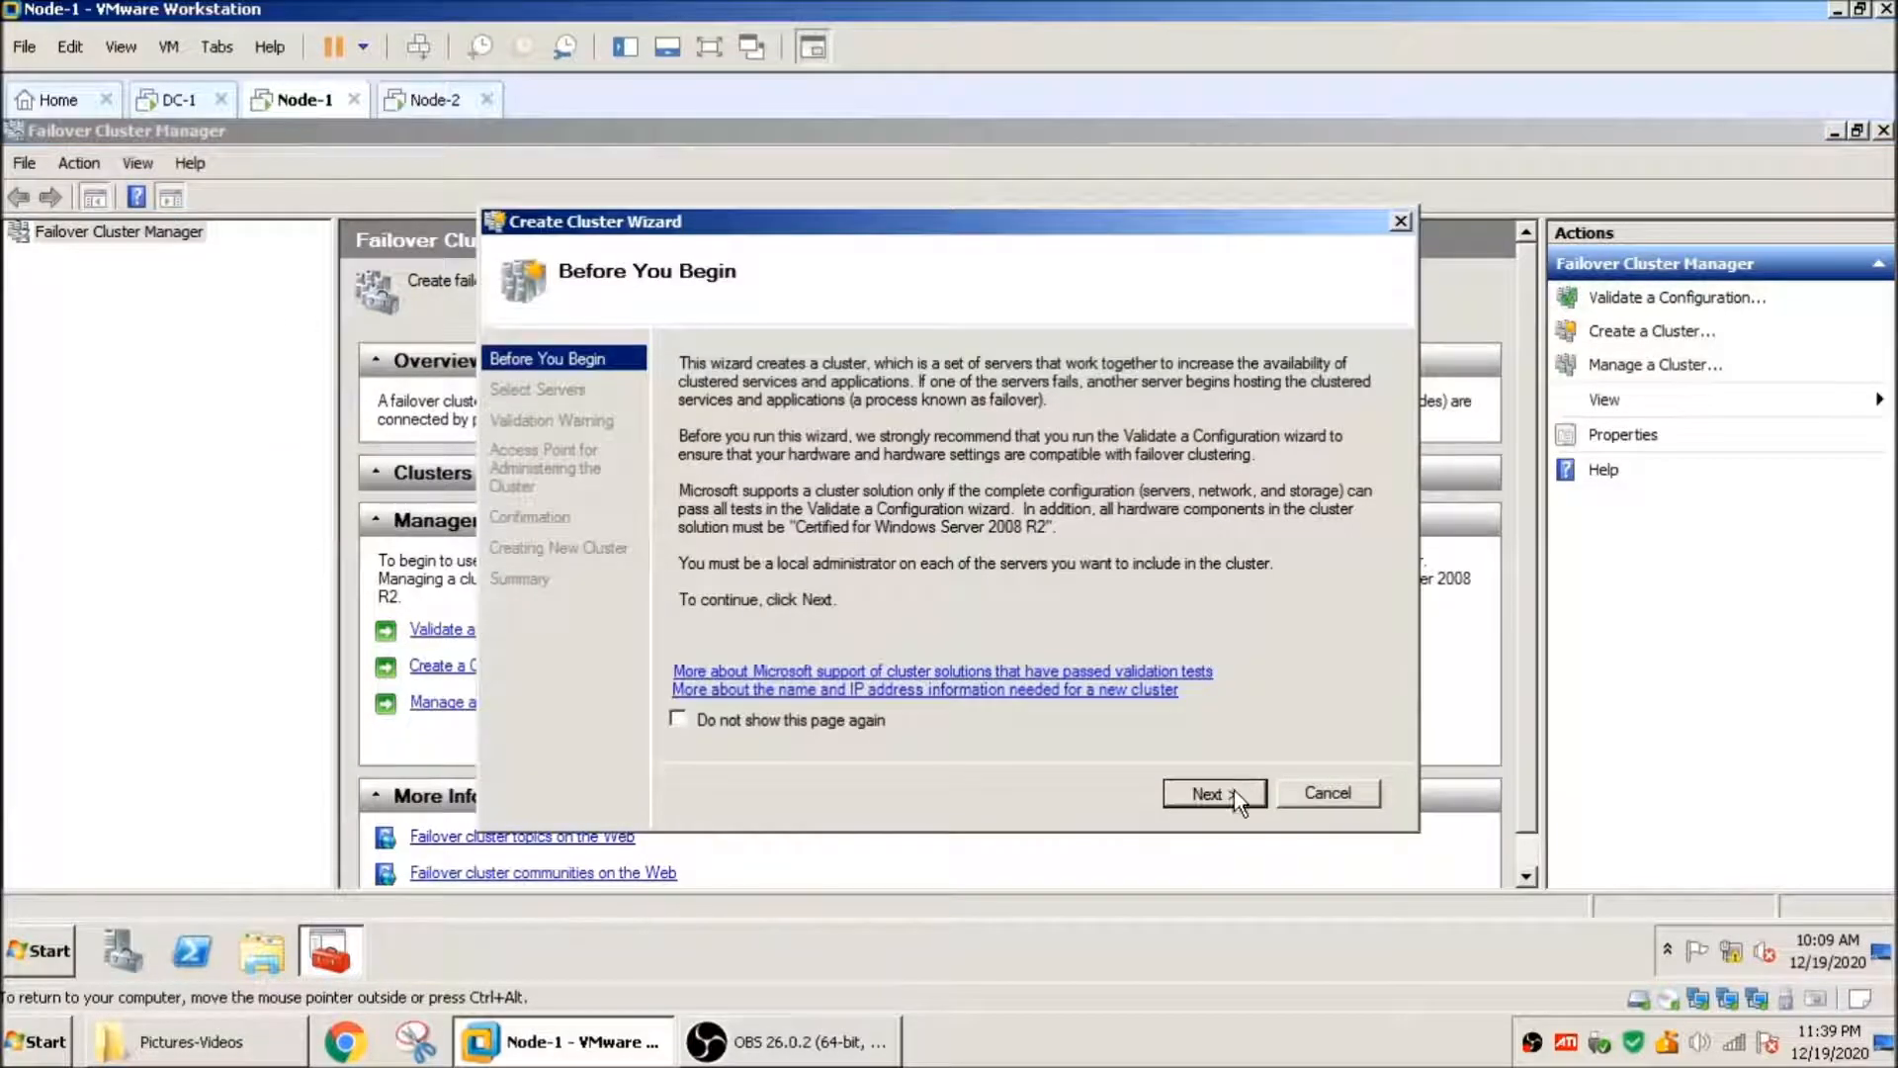
click(1240, 792)
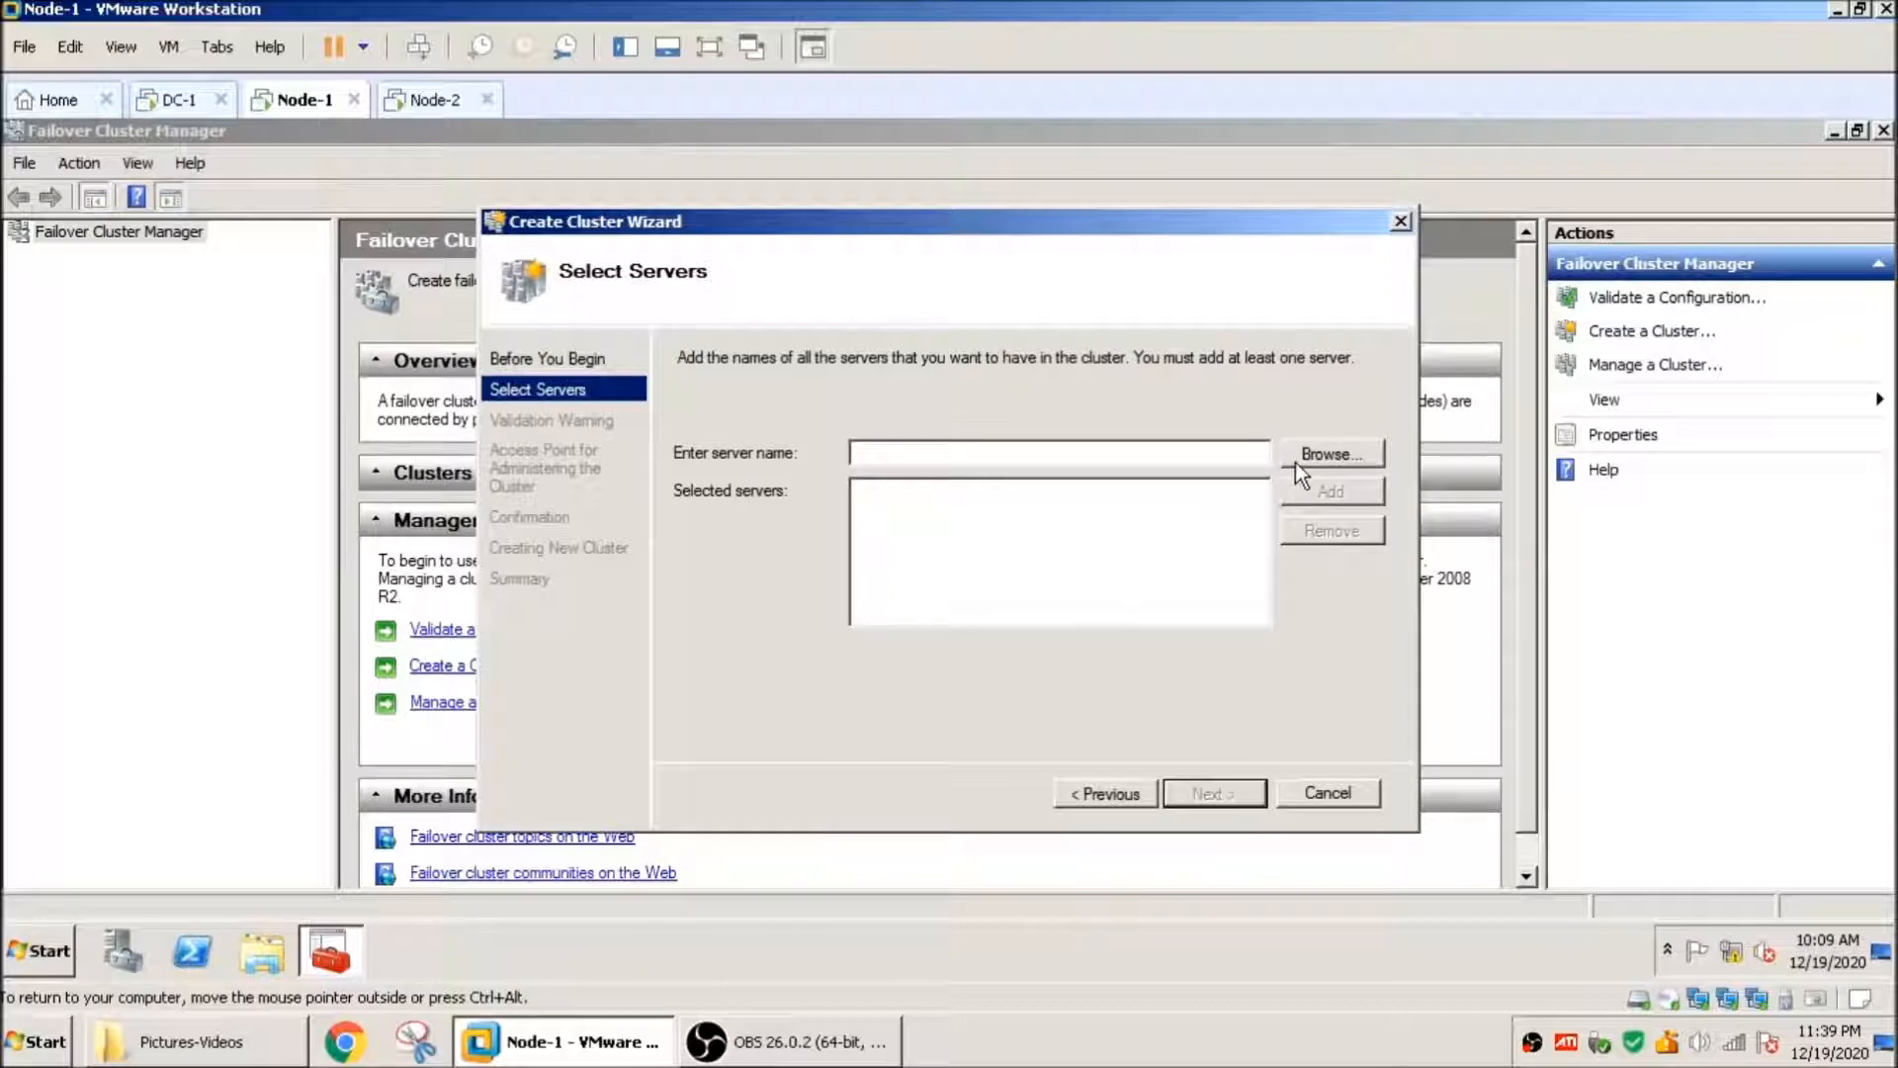
Step: Find the domain computers CL-NODE-1 and CL-NODE-2, add both as the cluster's servers, and continue to the validation warning
click(1325, 454)
click(568, 546)
click(1139, 402)
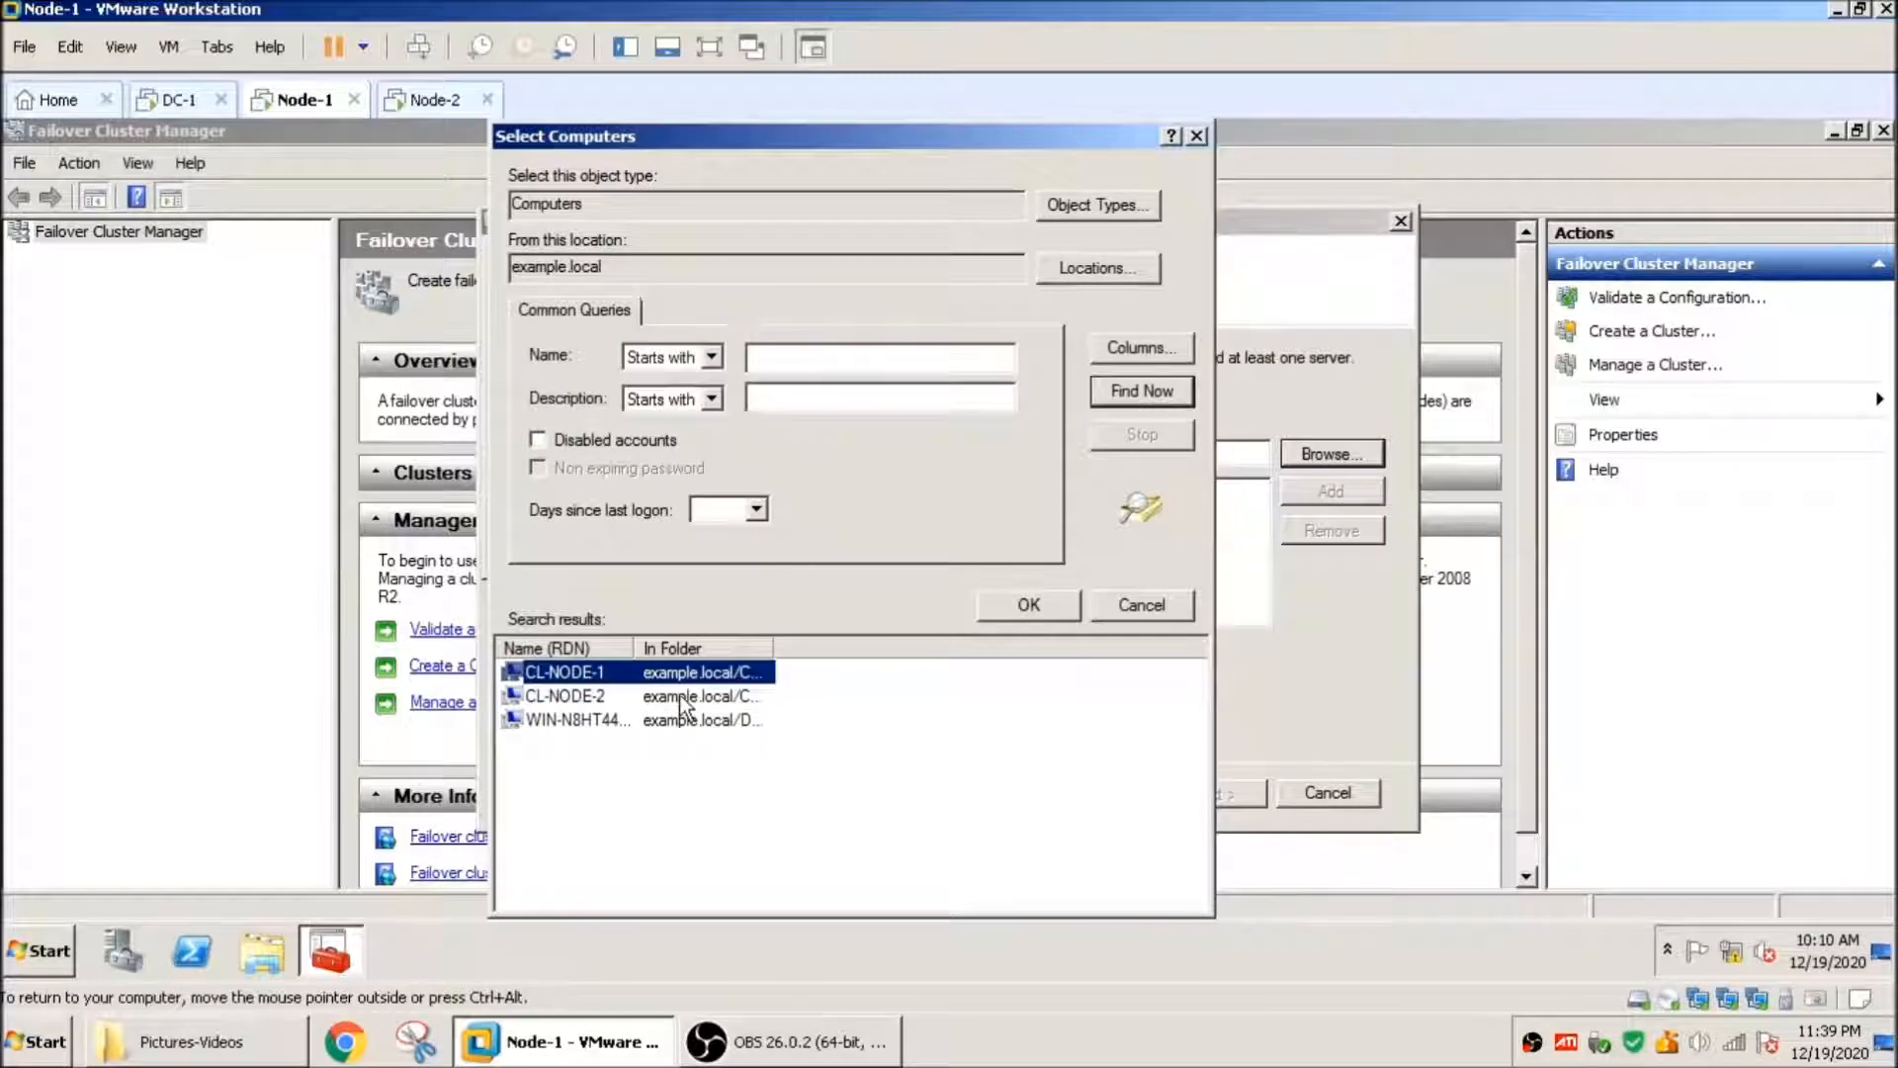
ctrl+click(593, 698)
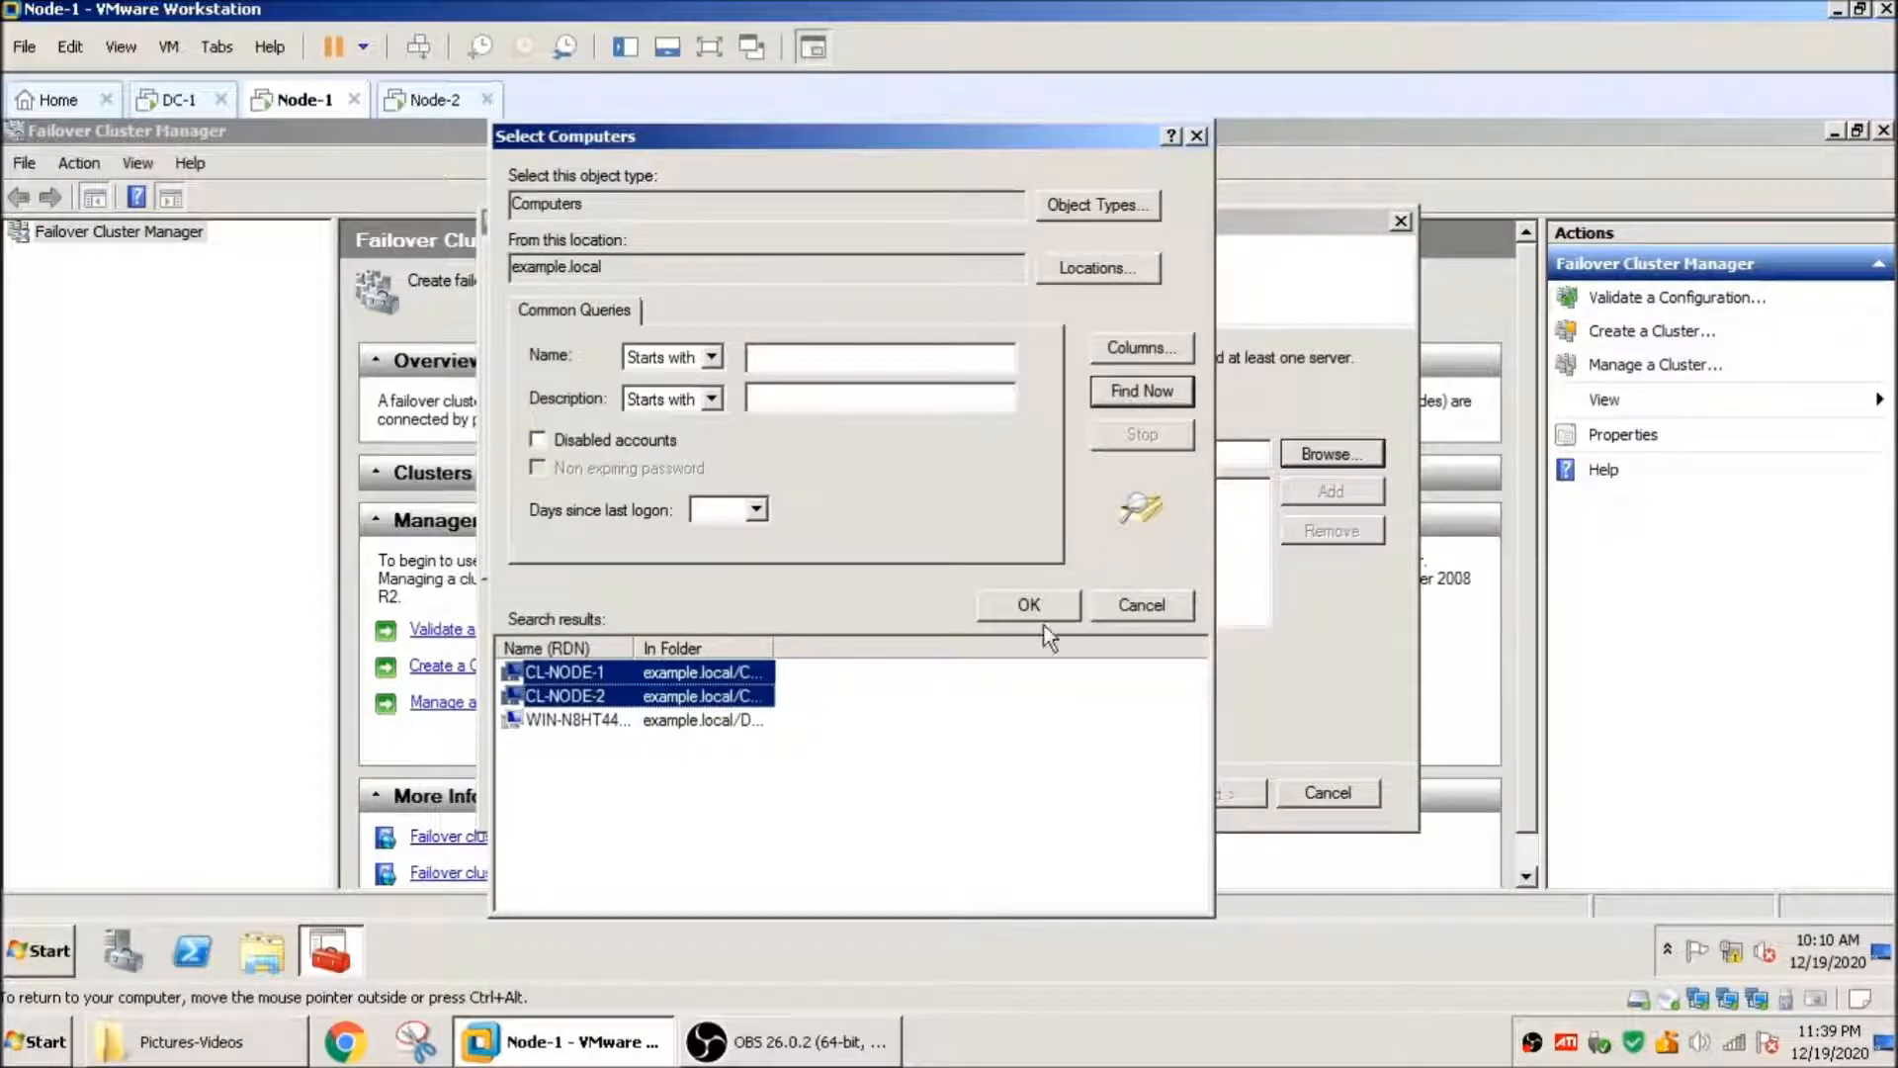
click(1030, 601)
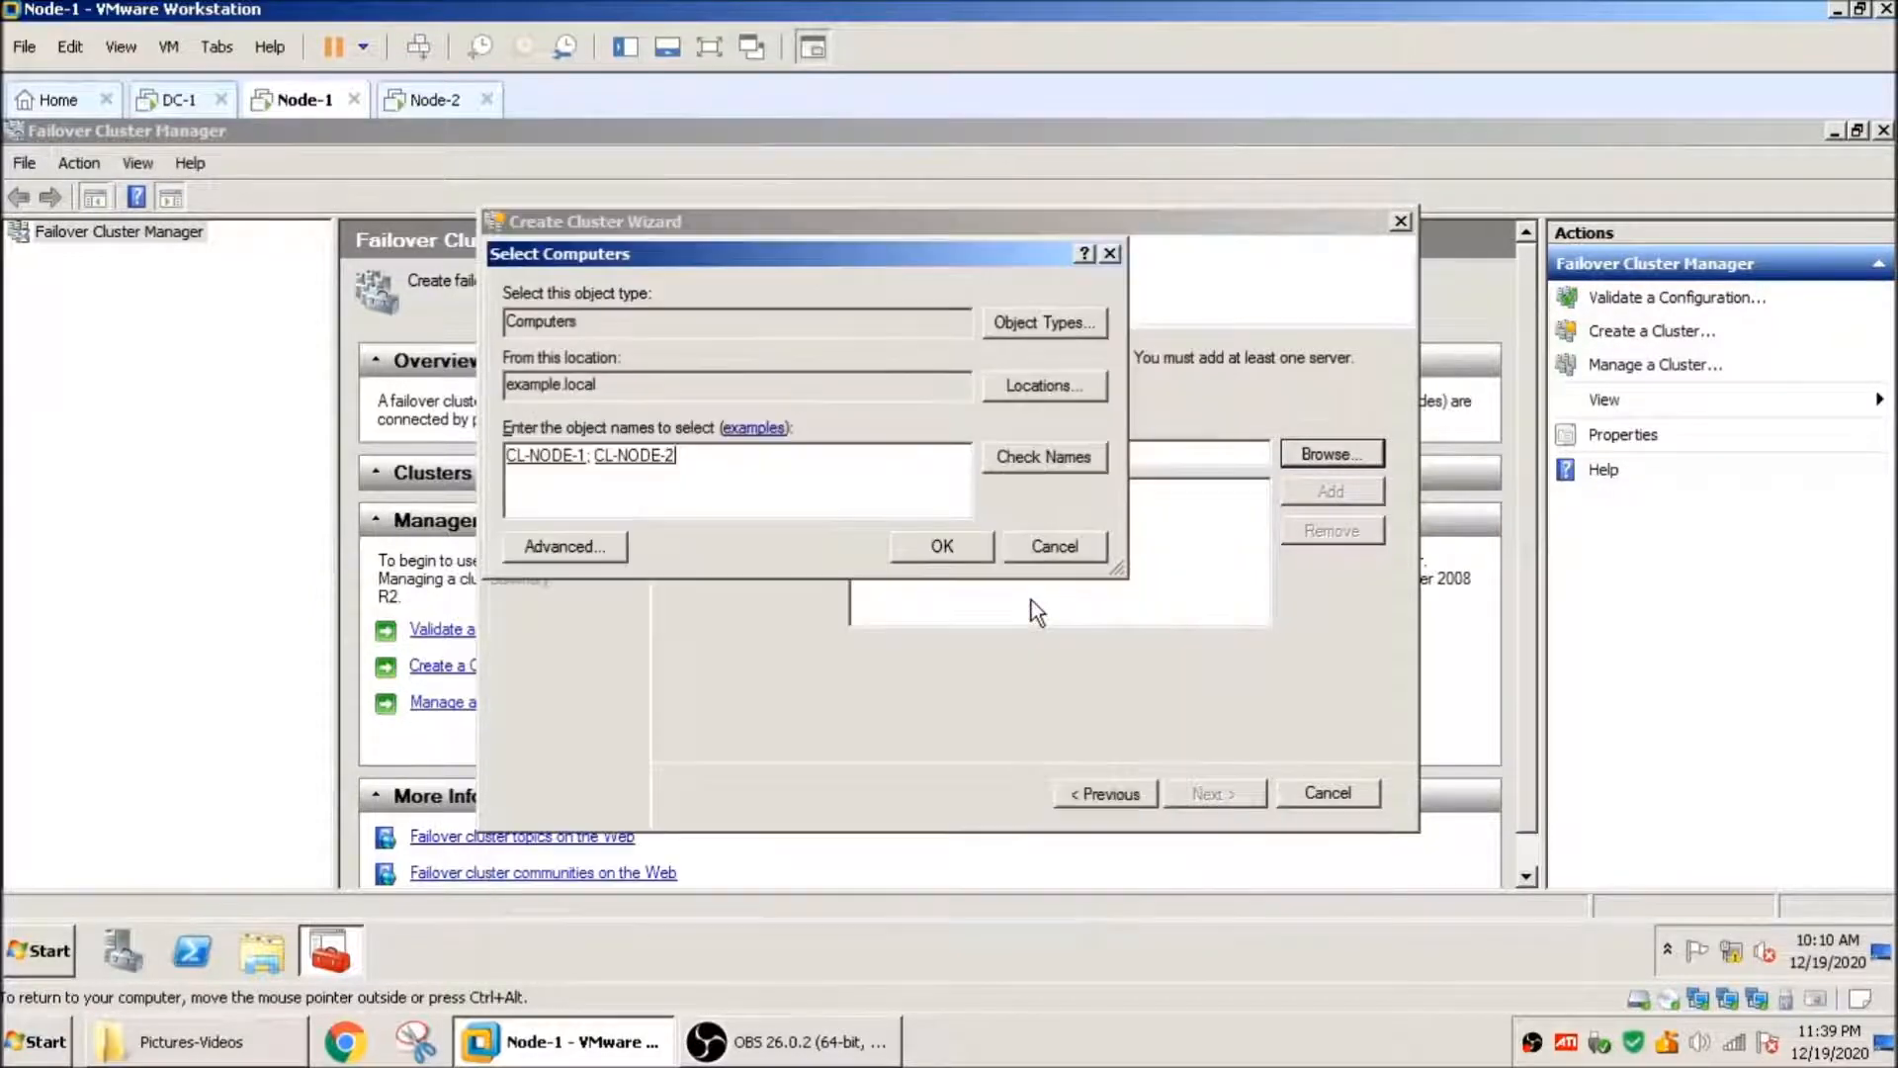
click(948, 550)
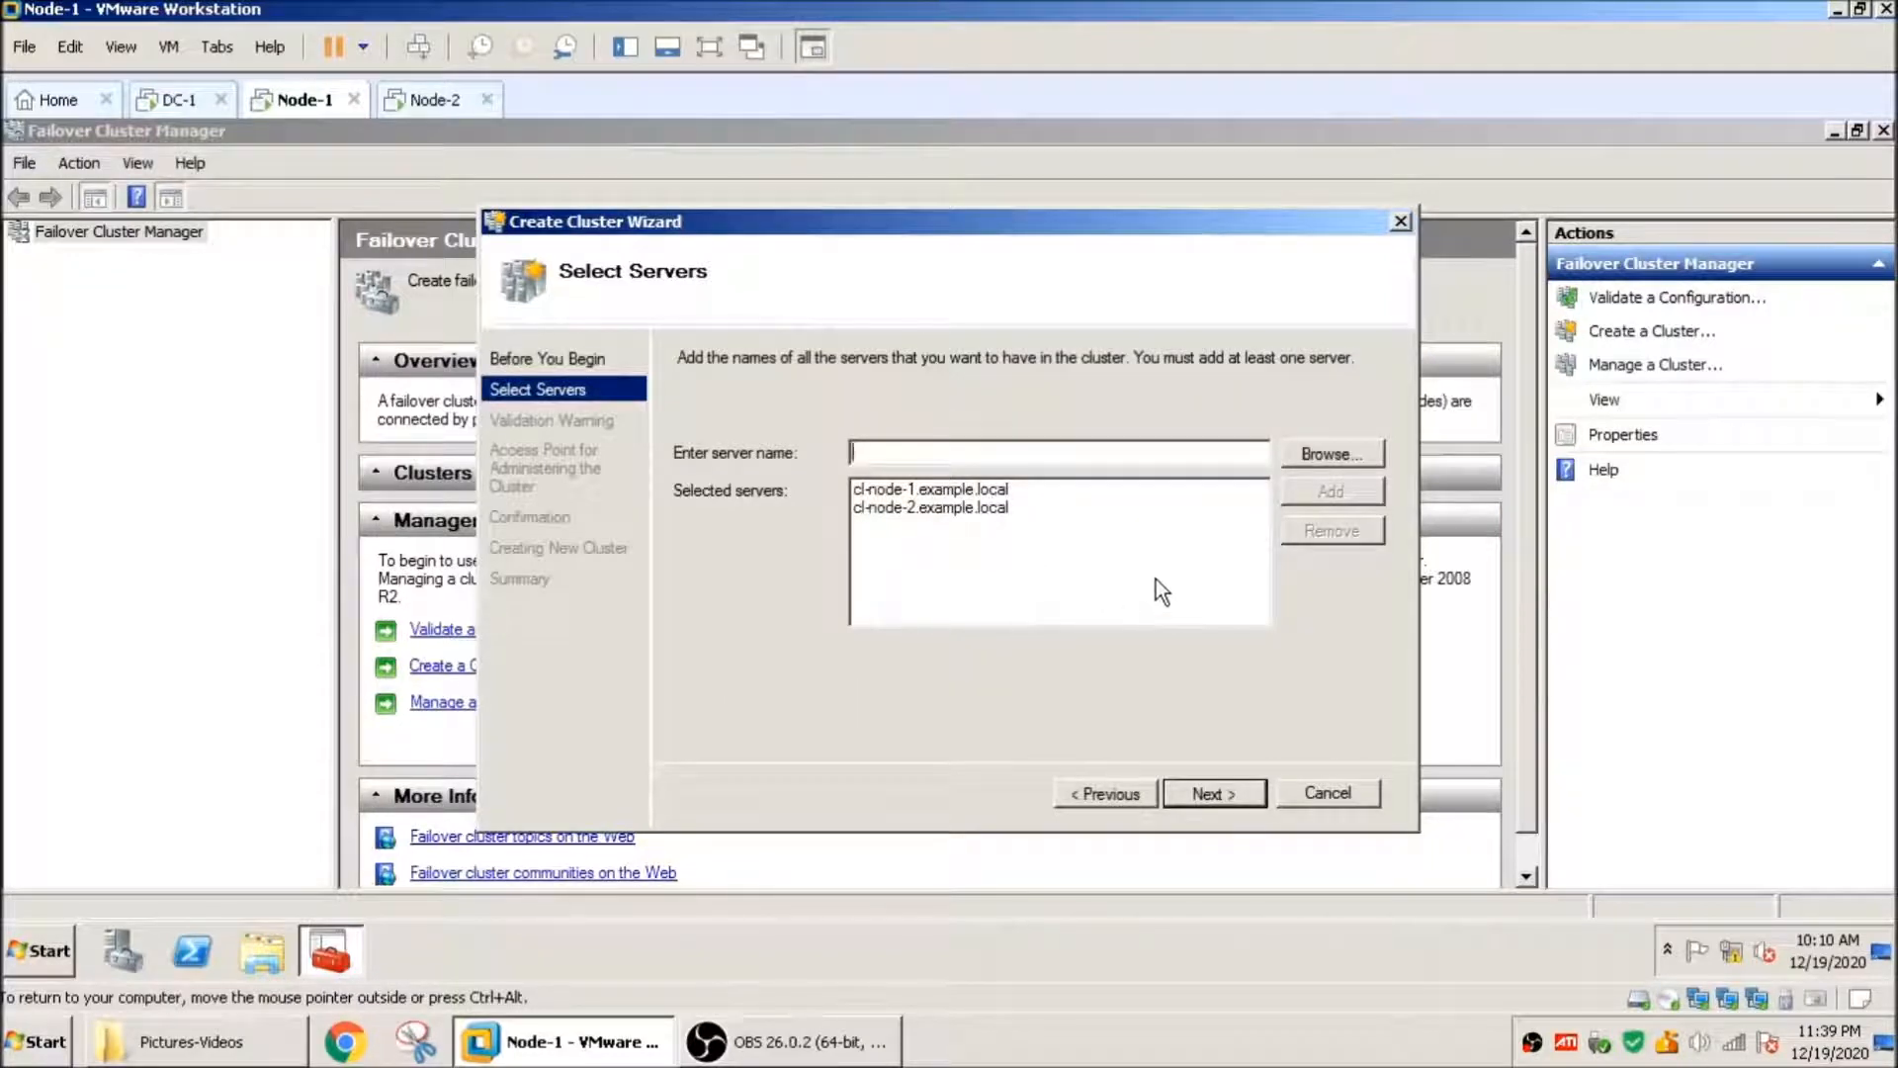
click(1214, 794)
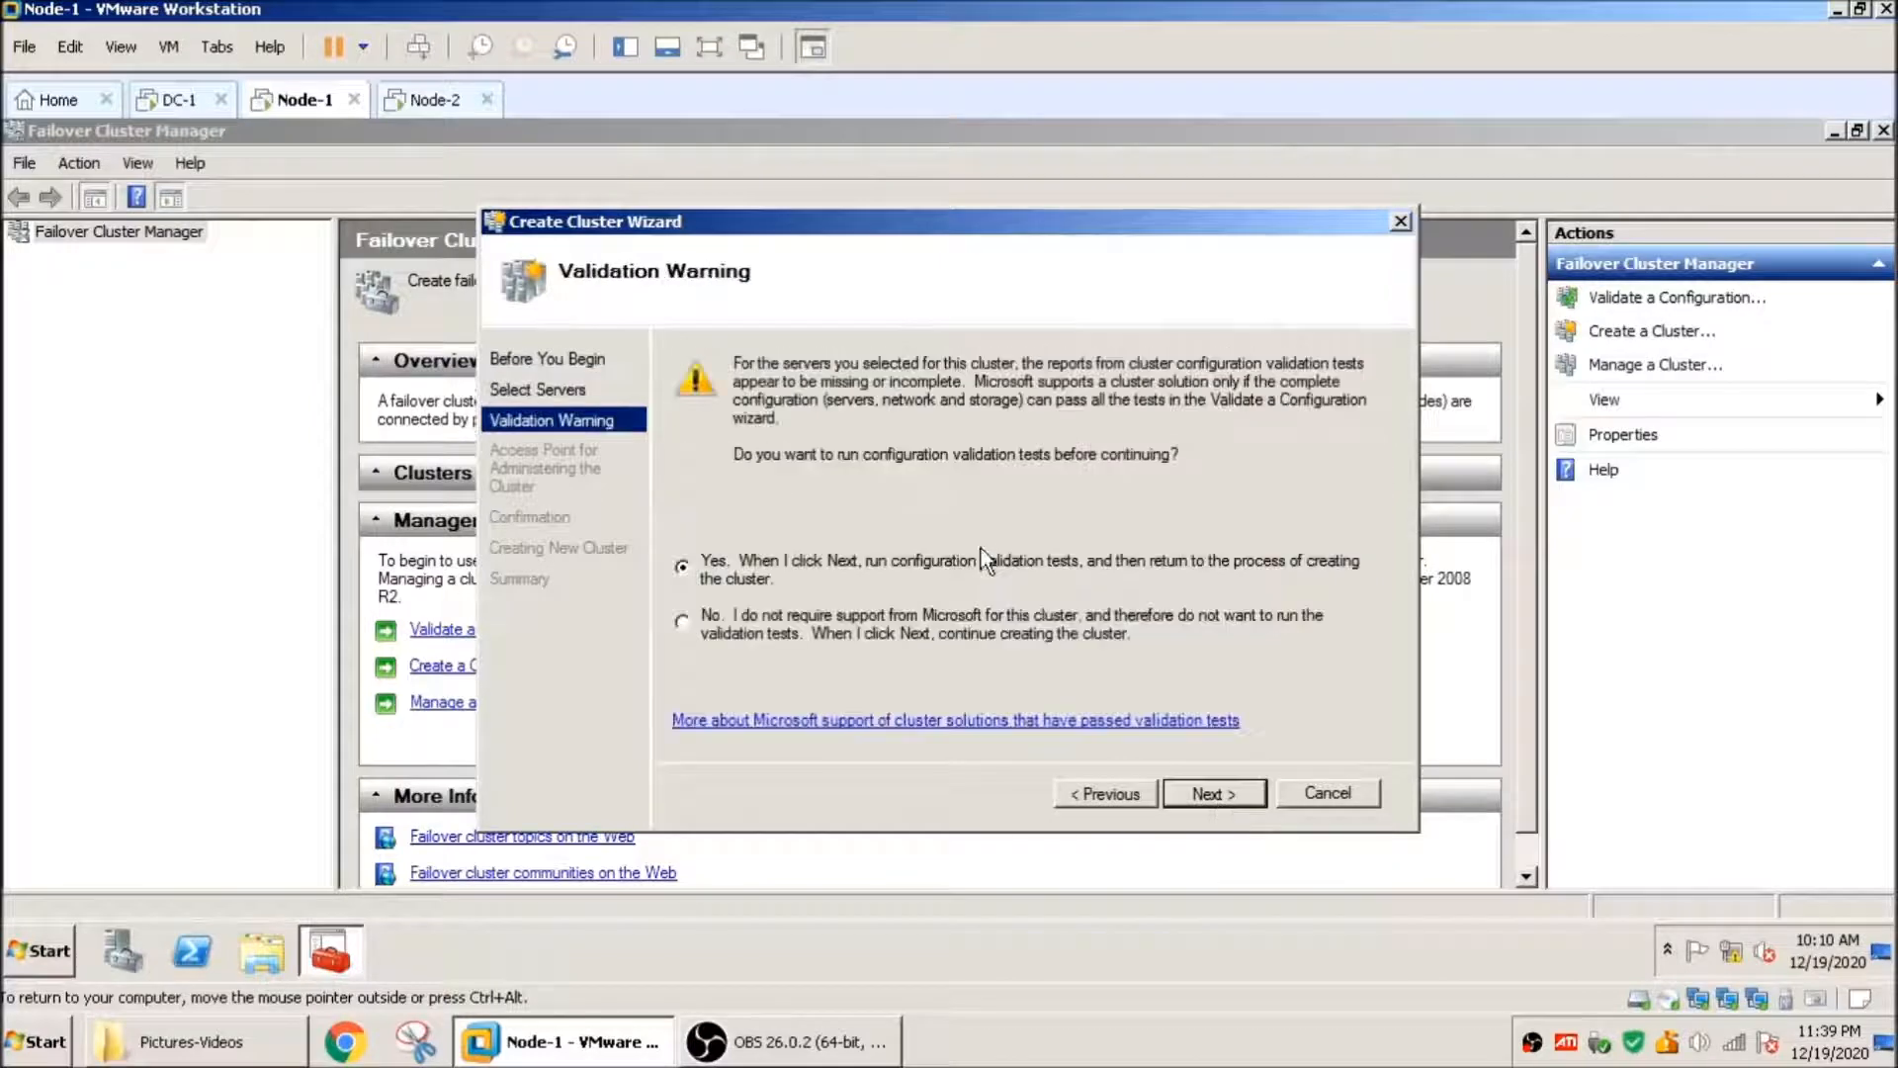
Step: Choose to run the configuration validation tests, keep Run all tests (recommended), and start validating both nodes
click(1192, 795)
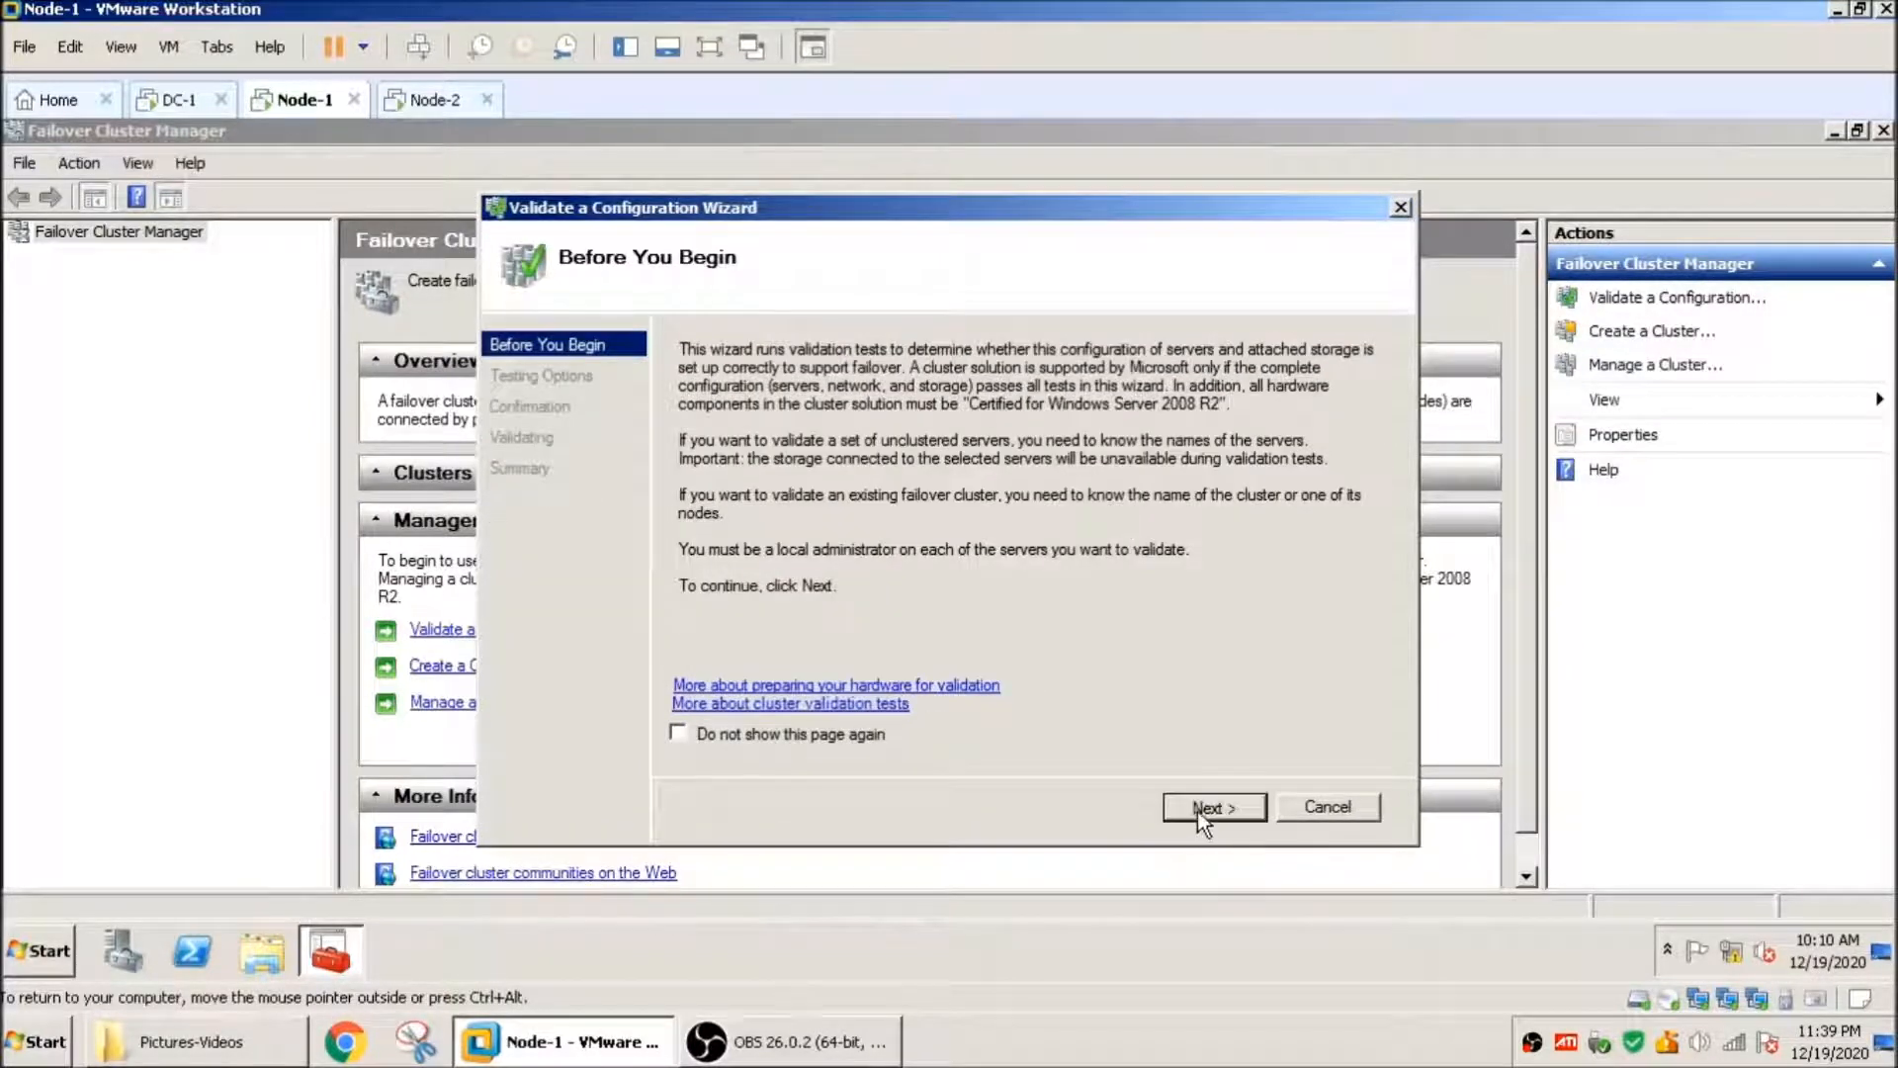
click(1197, 809)
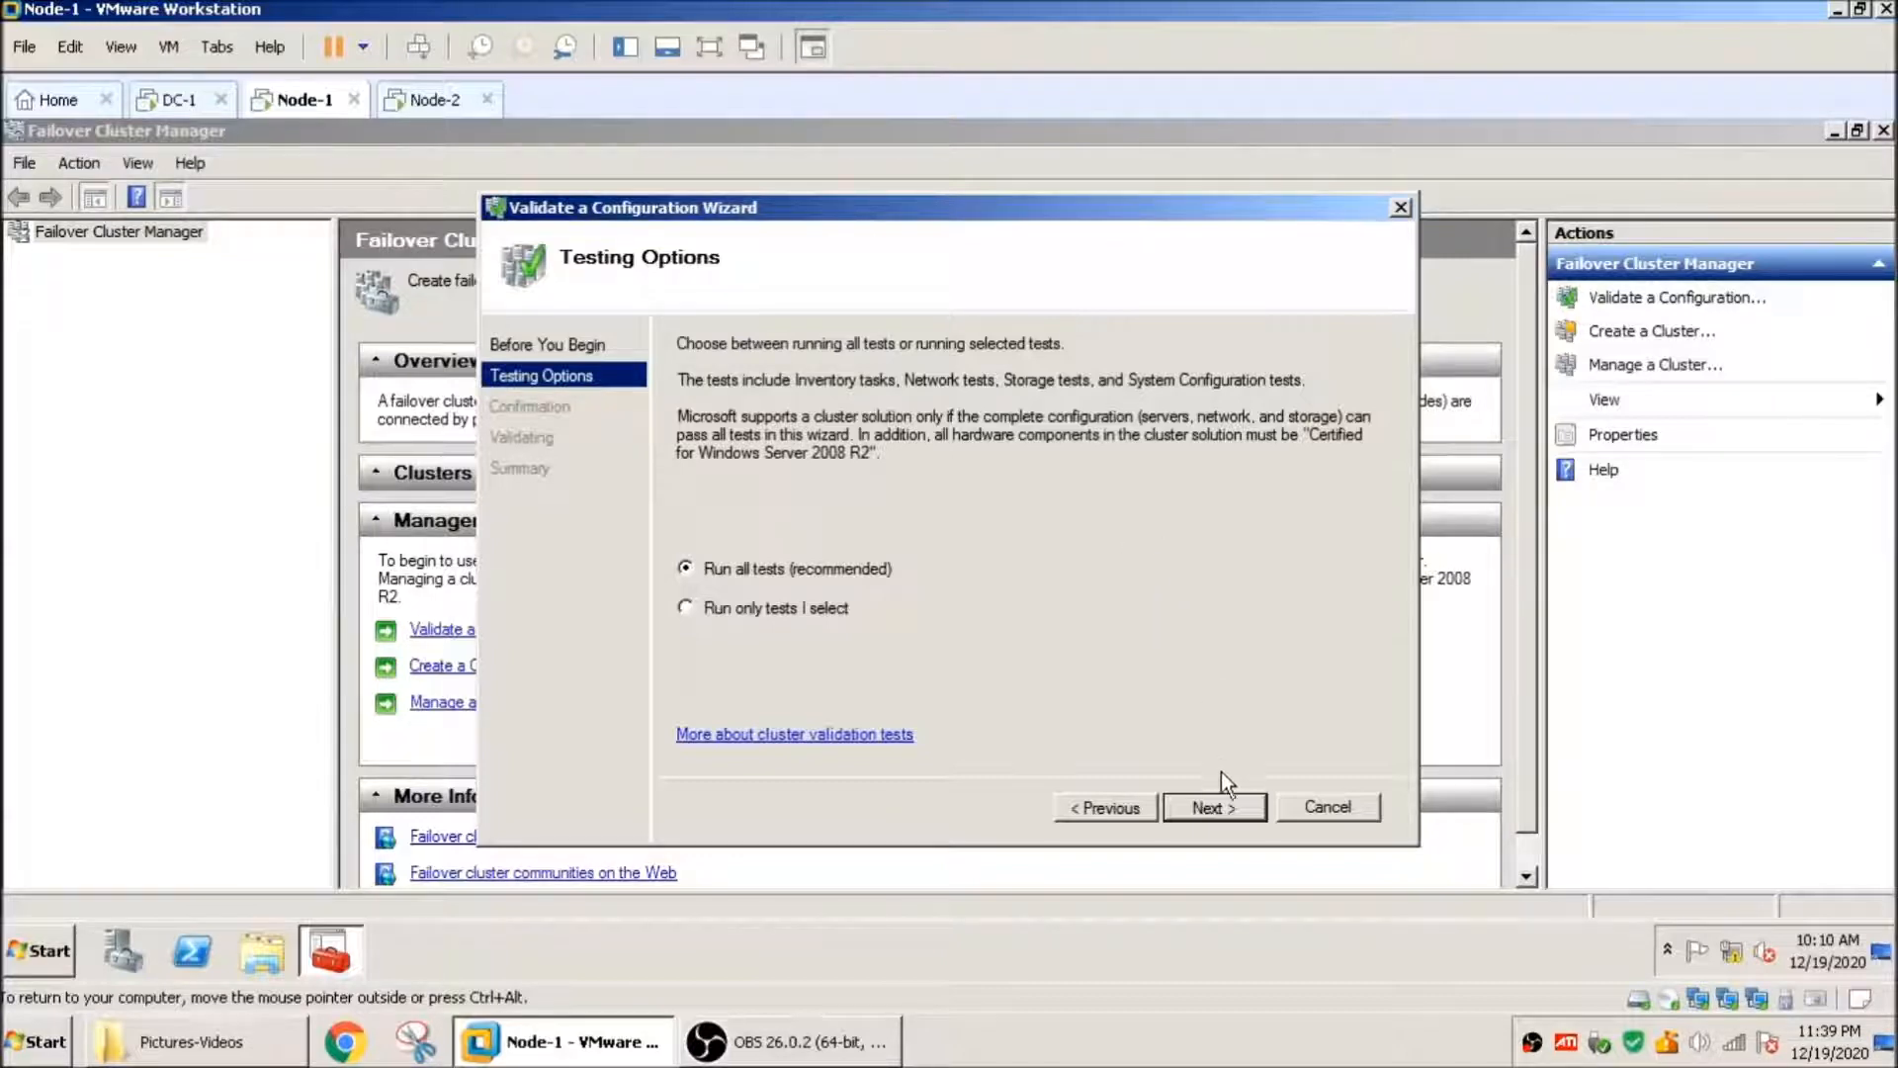
click(1220, 813)
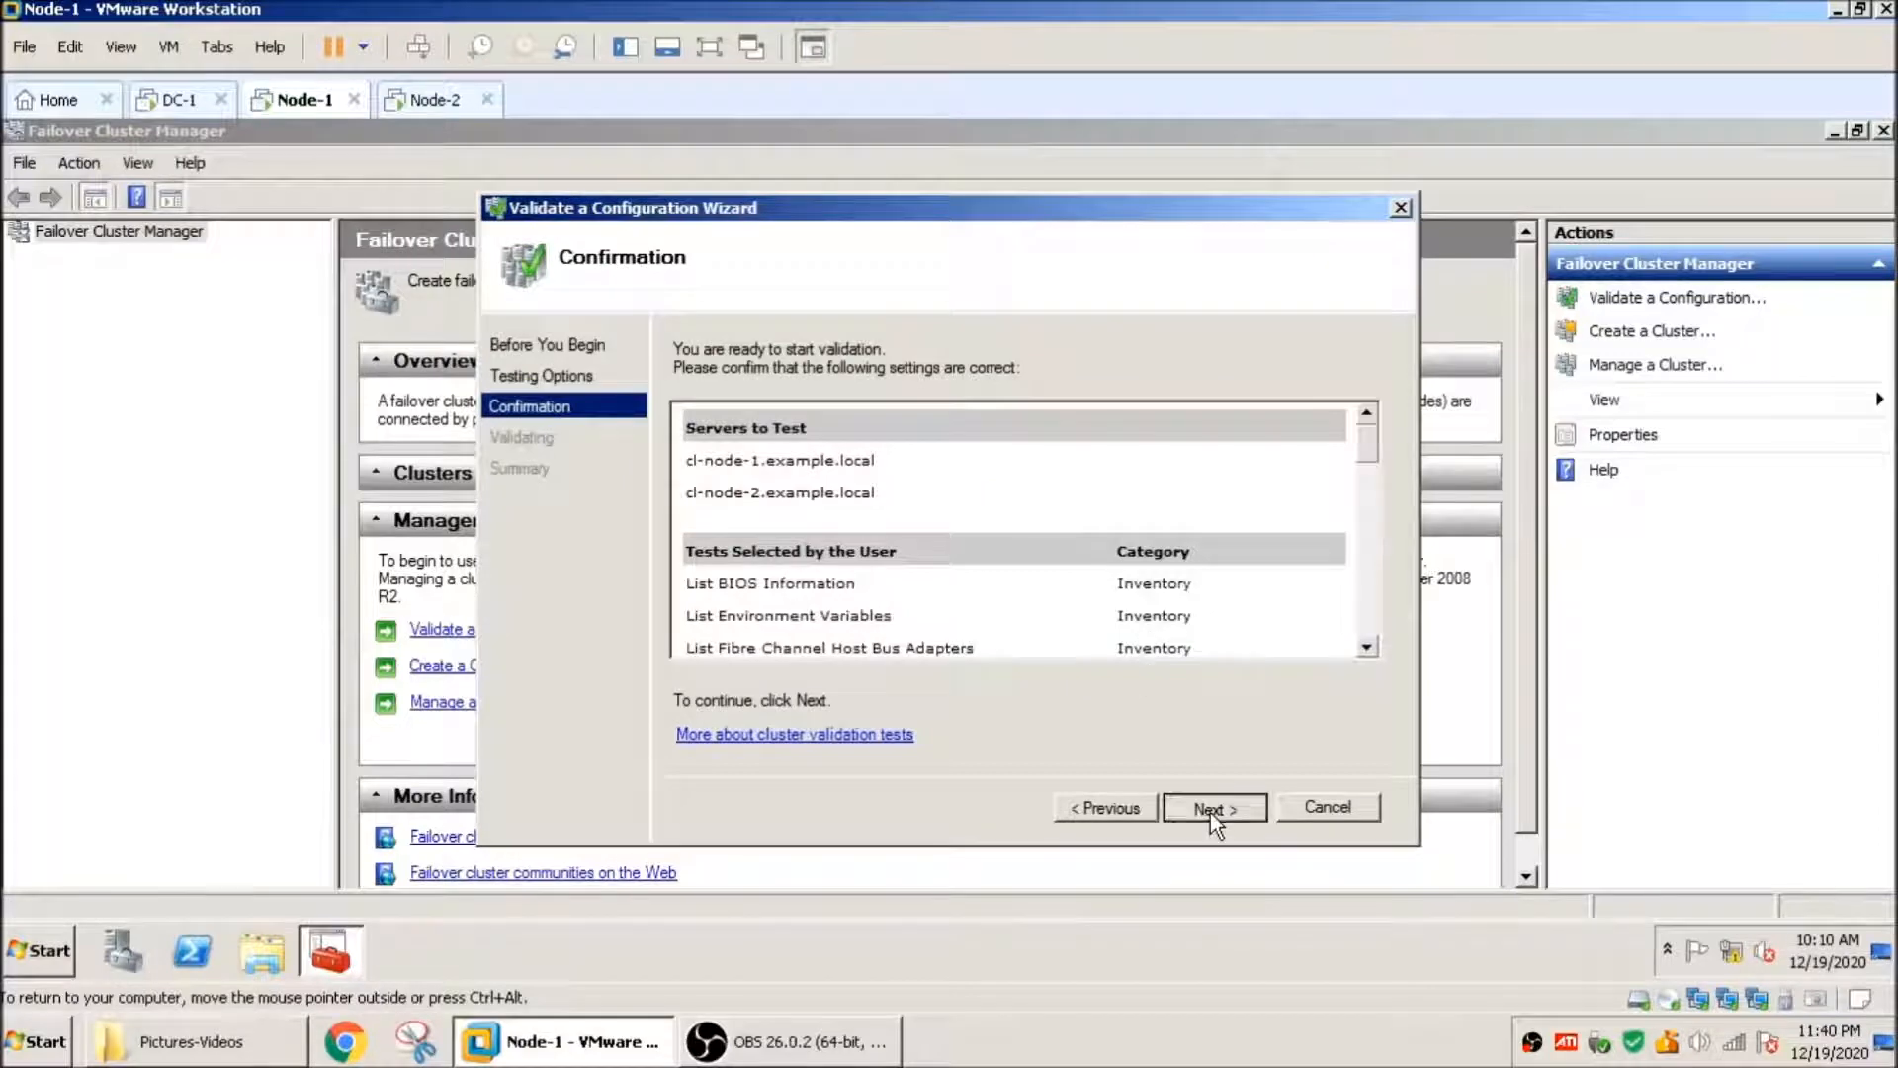
click(1210, 809)
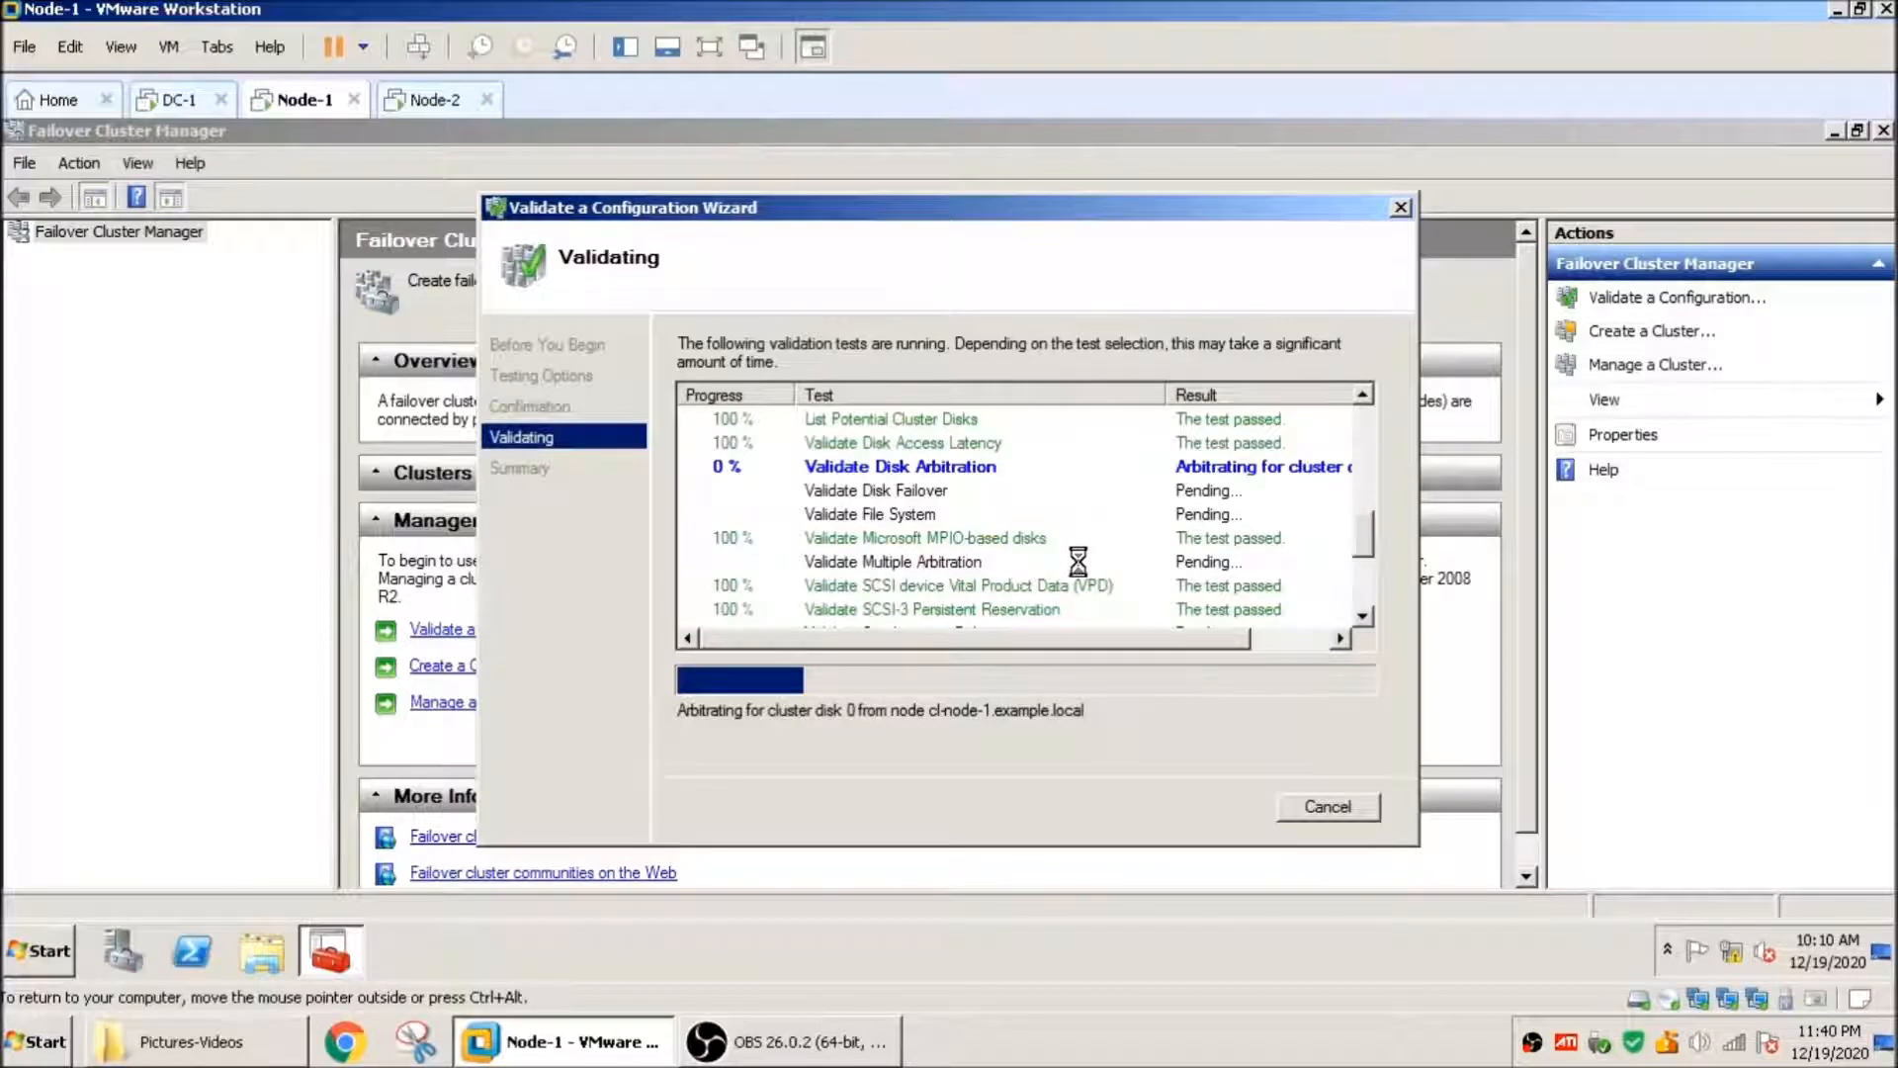
mouse_move(1367, 541)
mouse_down()
mouse_move(1371, 416)
mouse_move(1367, 595)
mouse_move(1372, 548)
mouse_up()
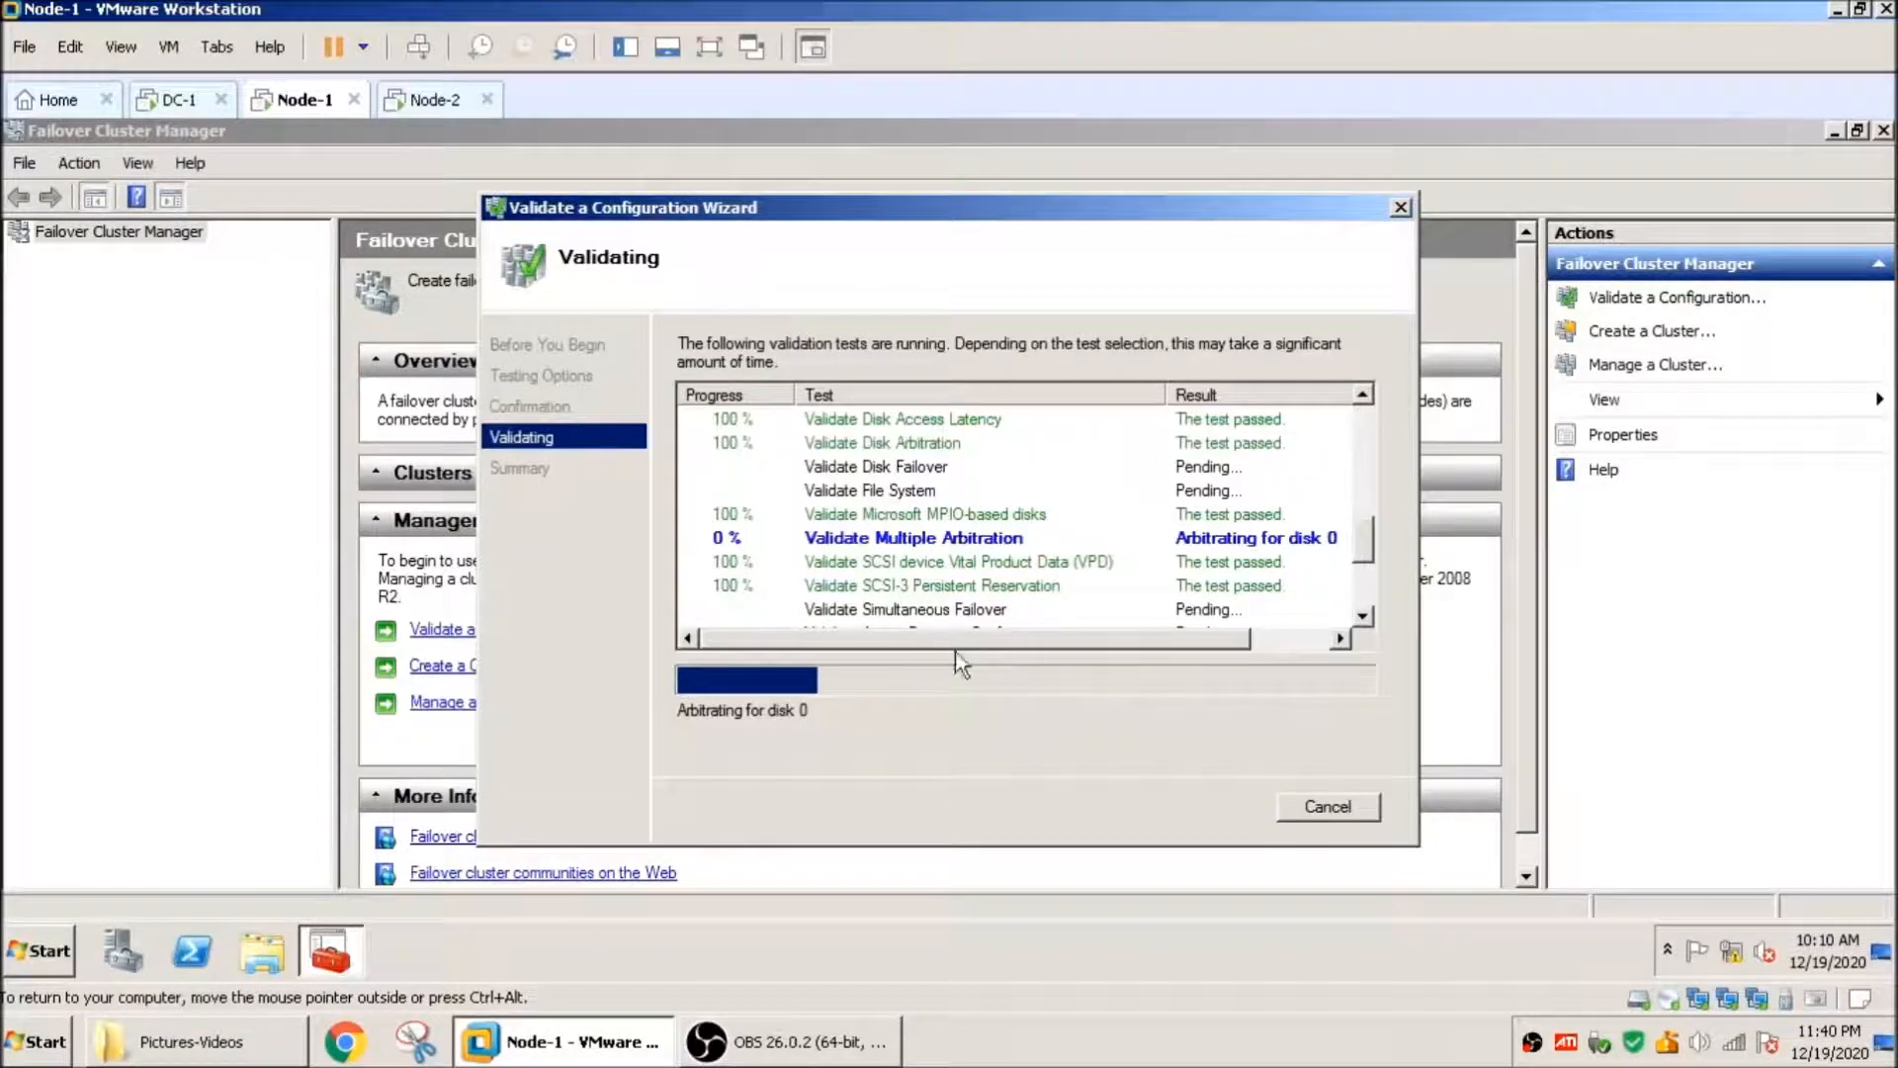
Step: On Node-1, view the Computer drives beside the validation wizard to watch the shared Q: volume during the disk failover tests
click(271, 948)
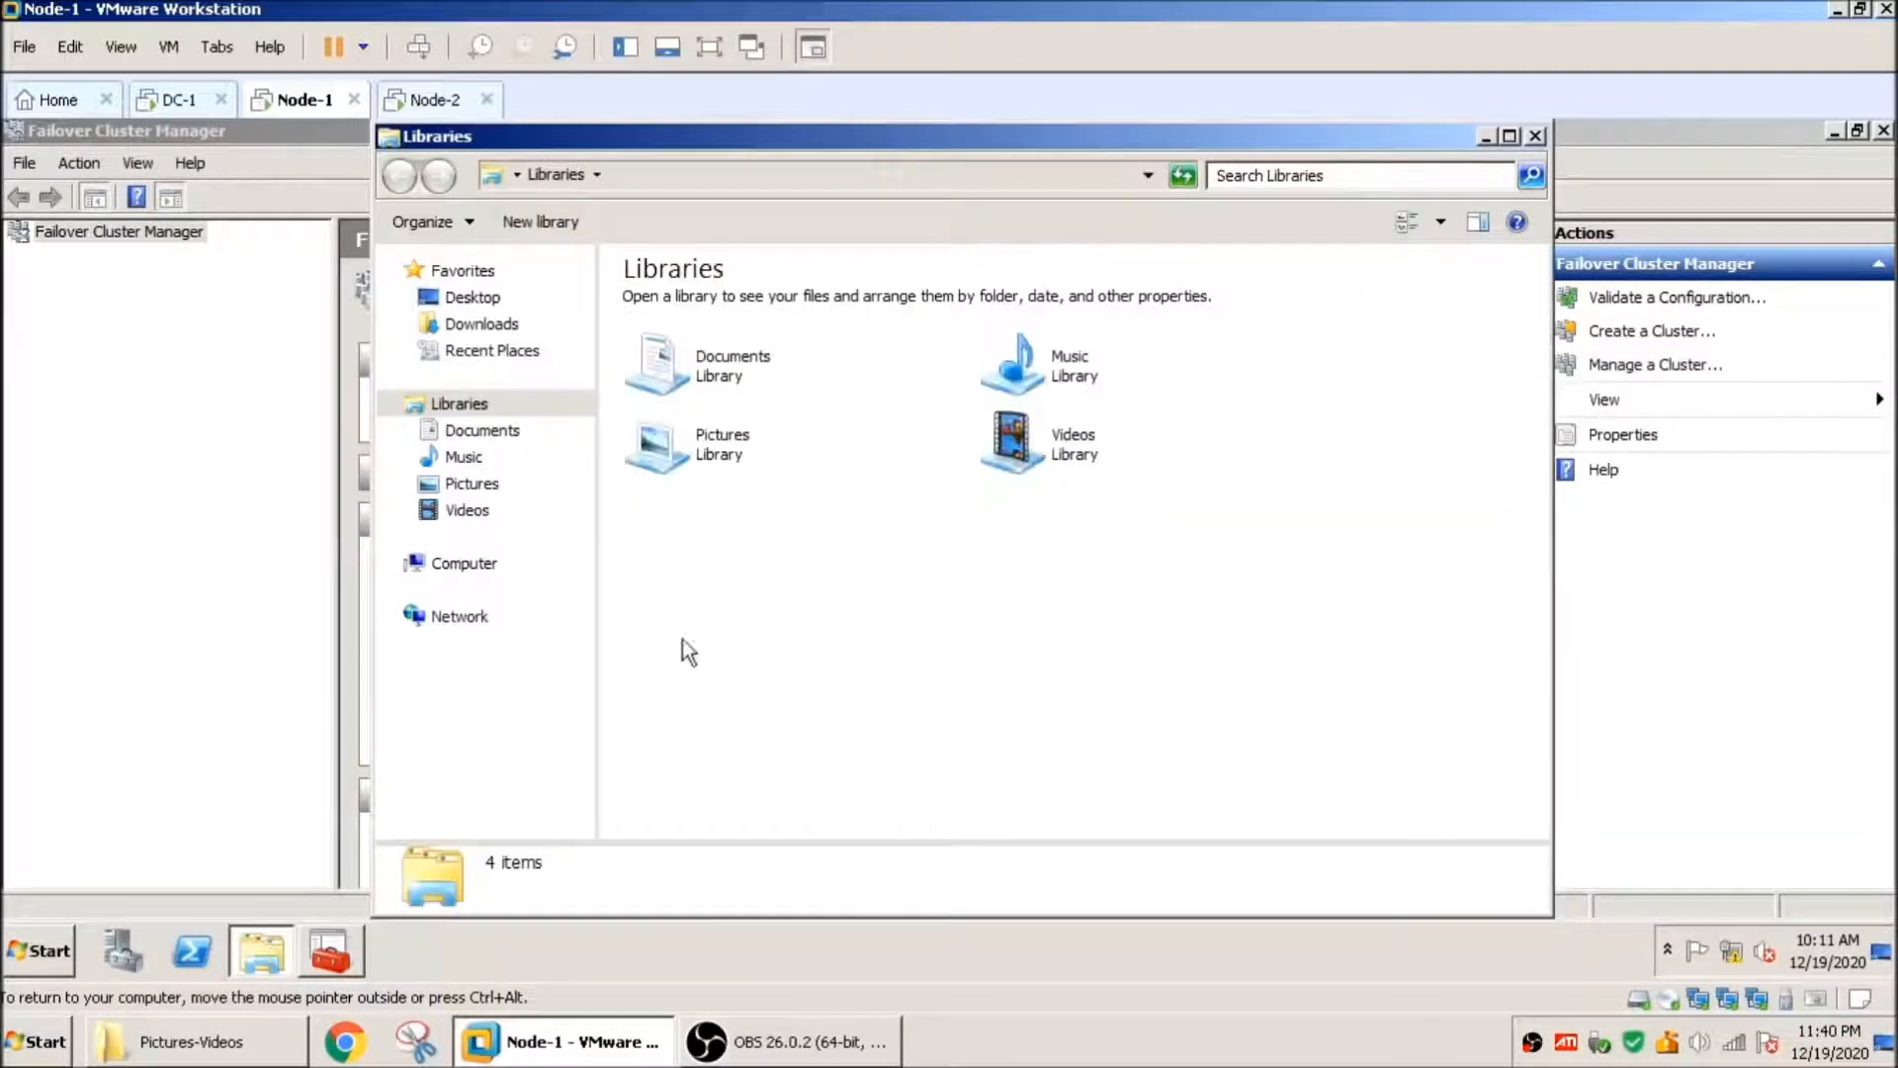
click(457, 564)
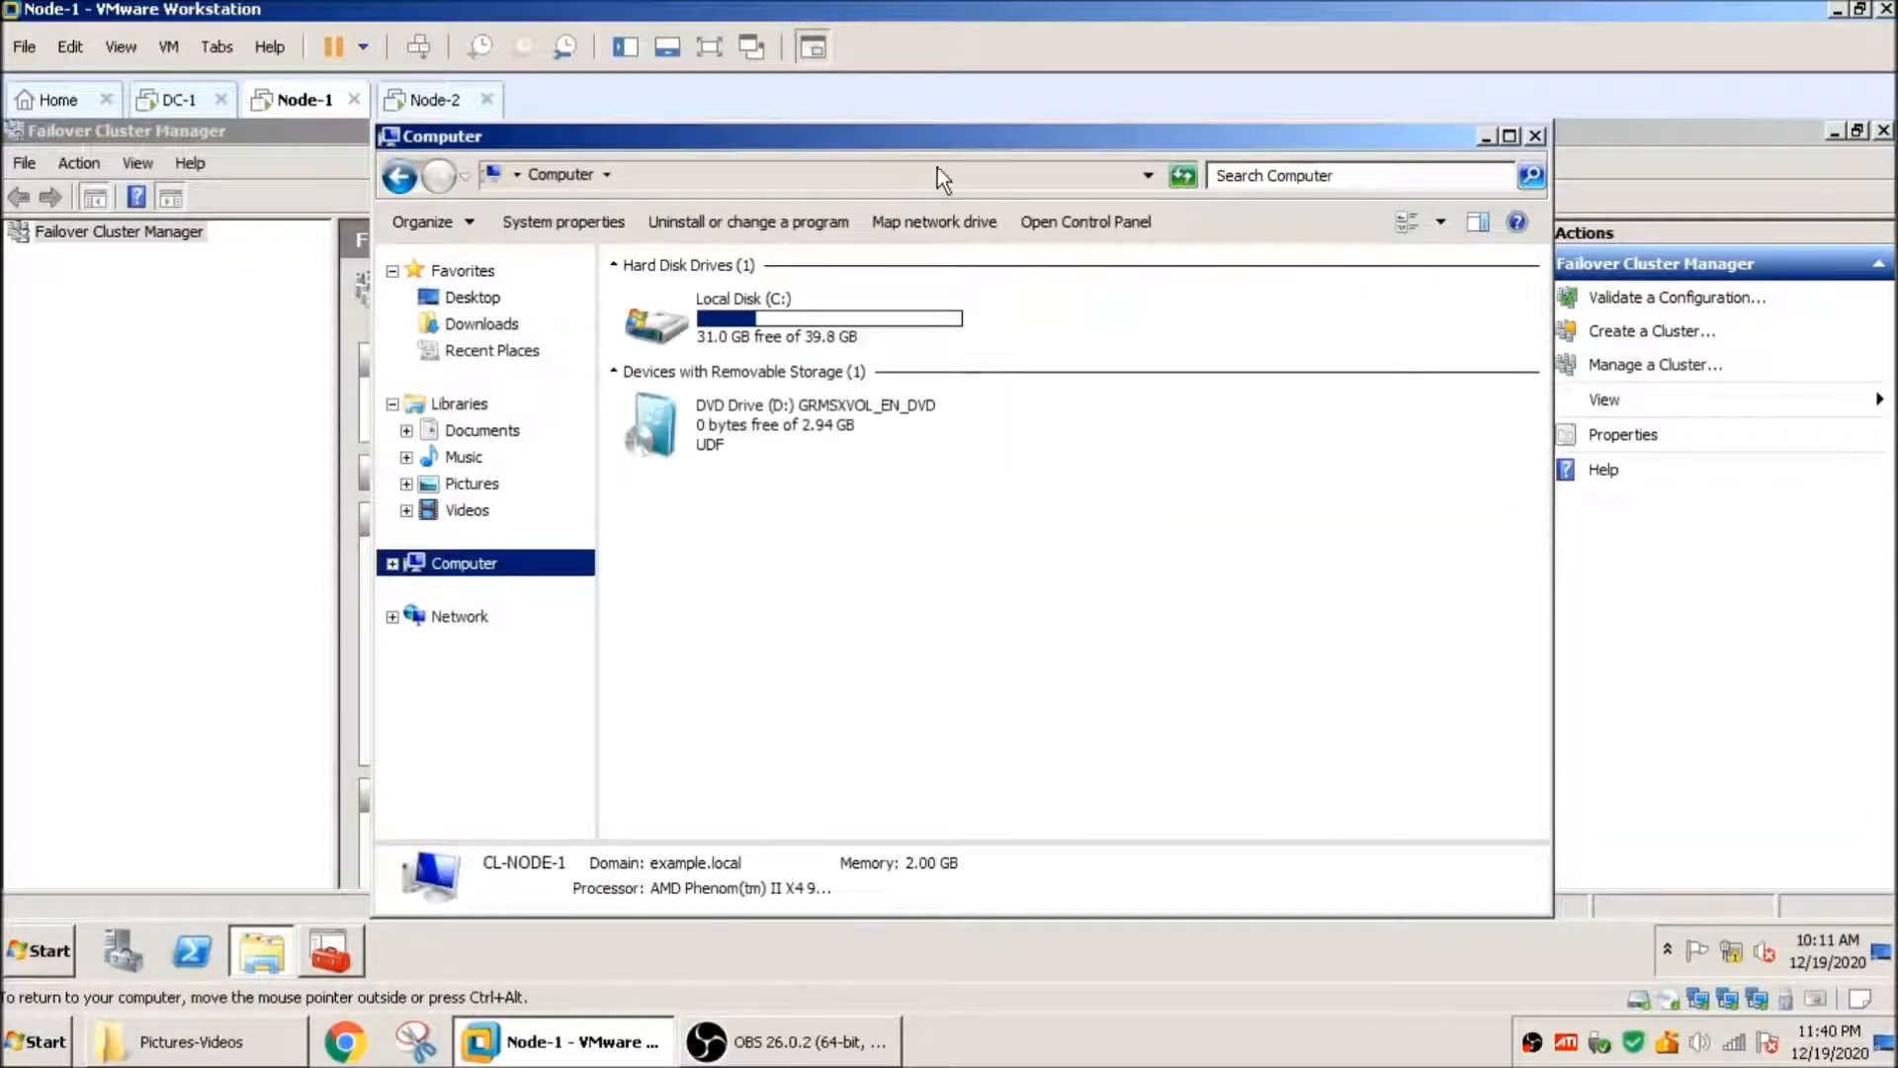
drag(940, 143, 1408, 187)
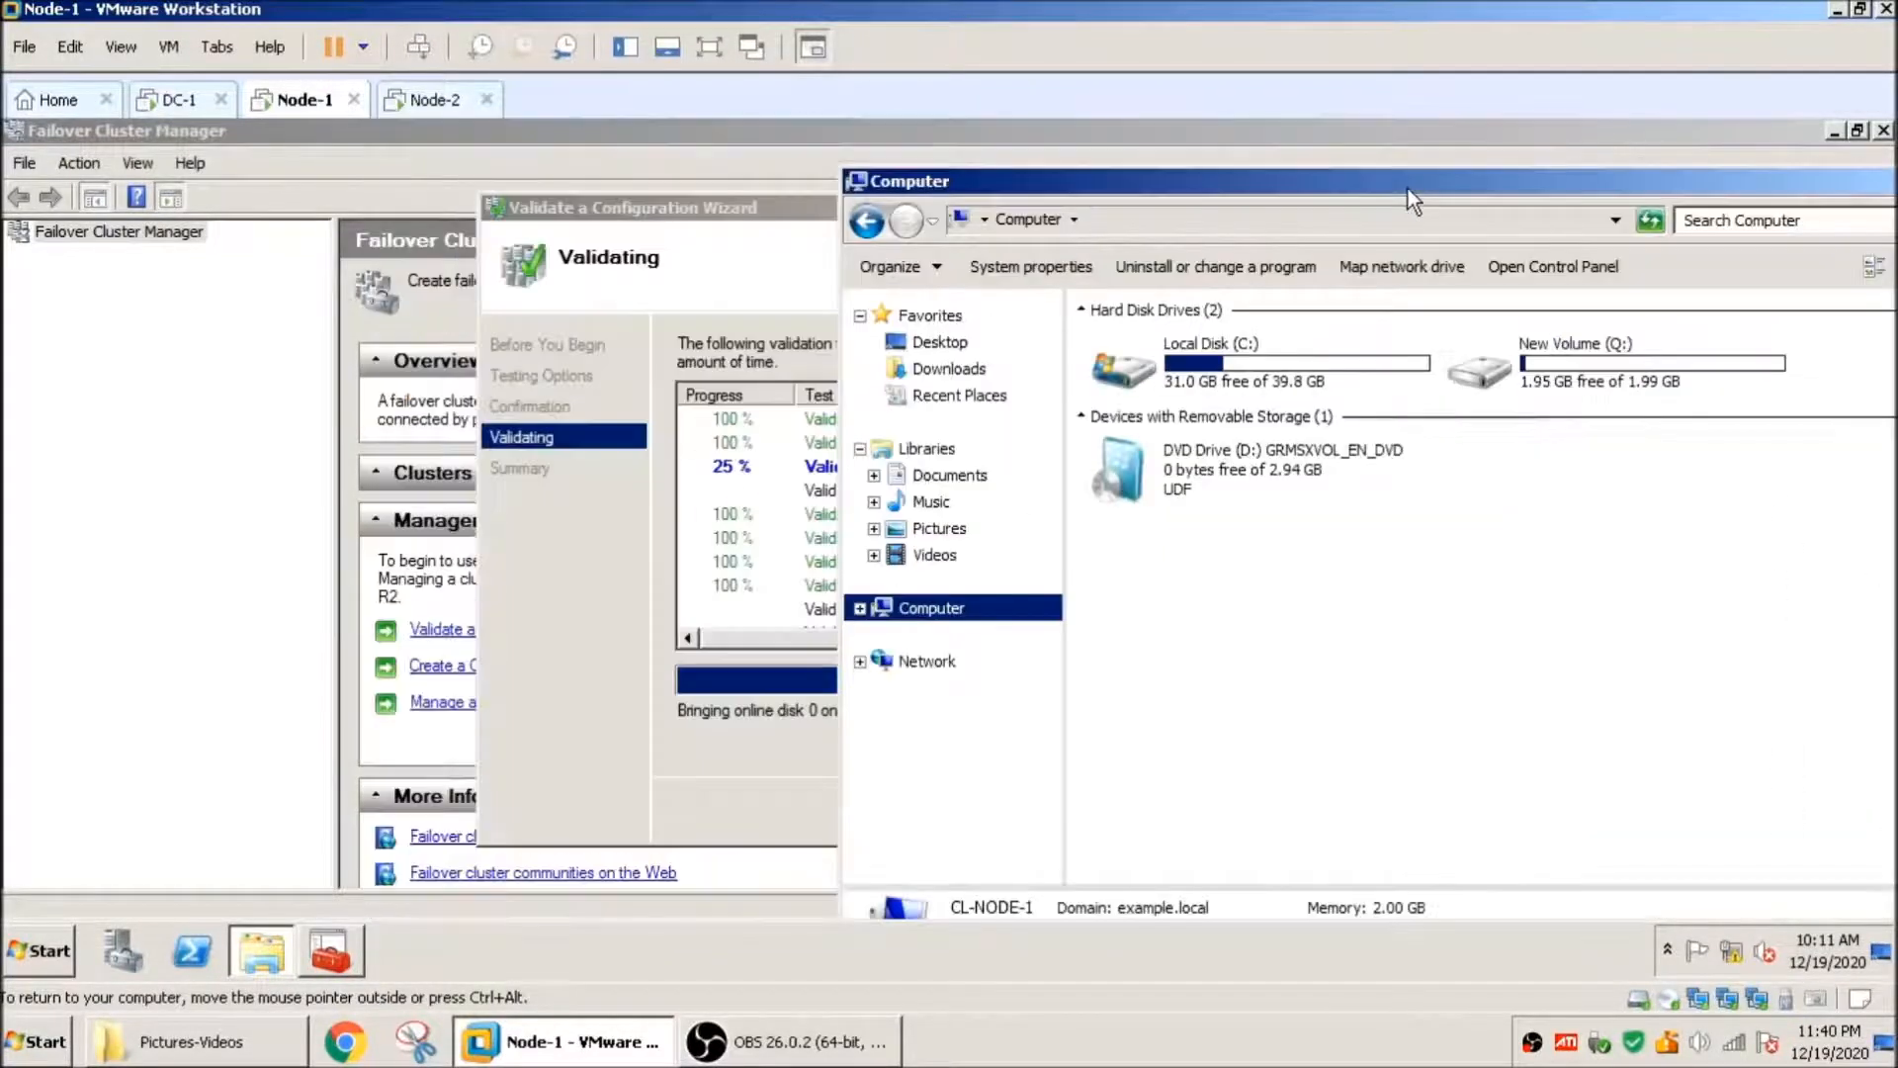
click(1568, 375)
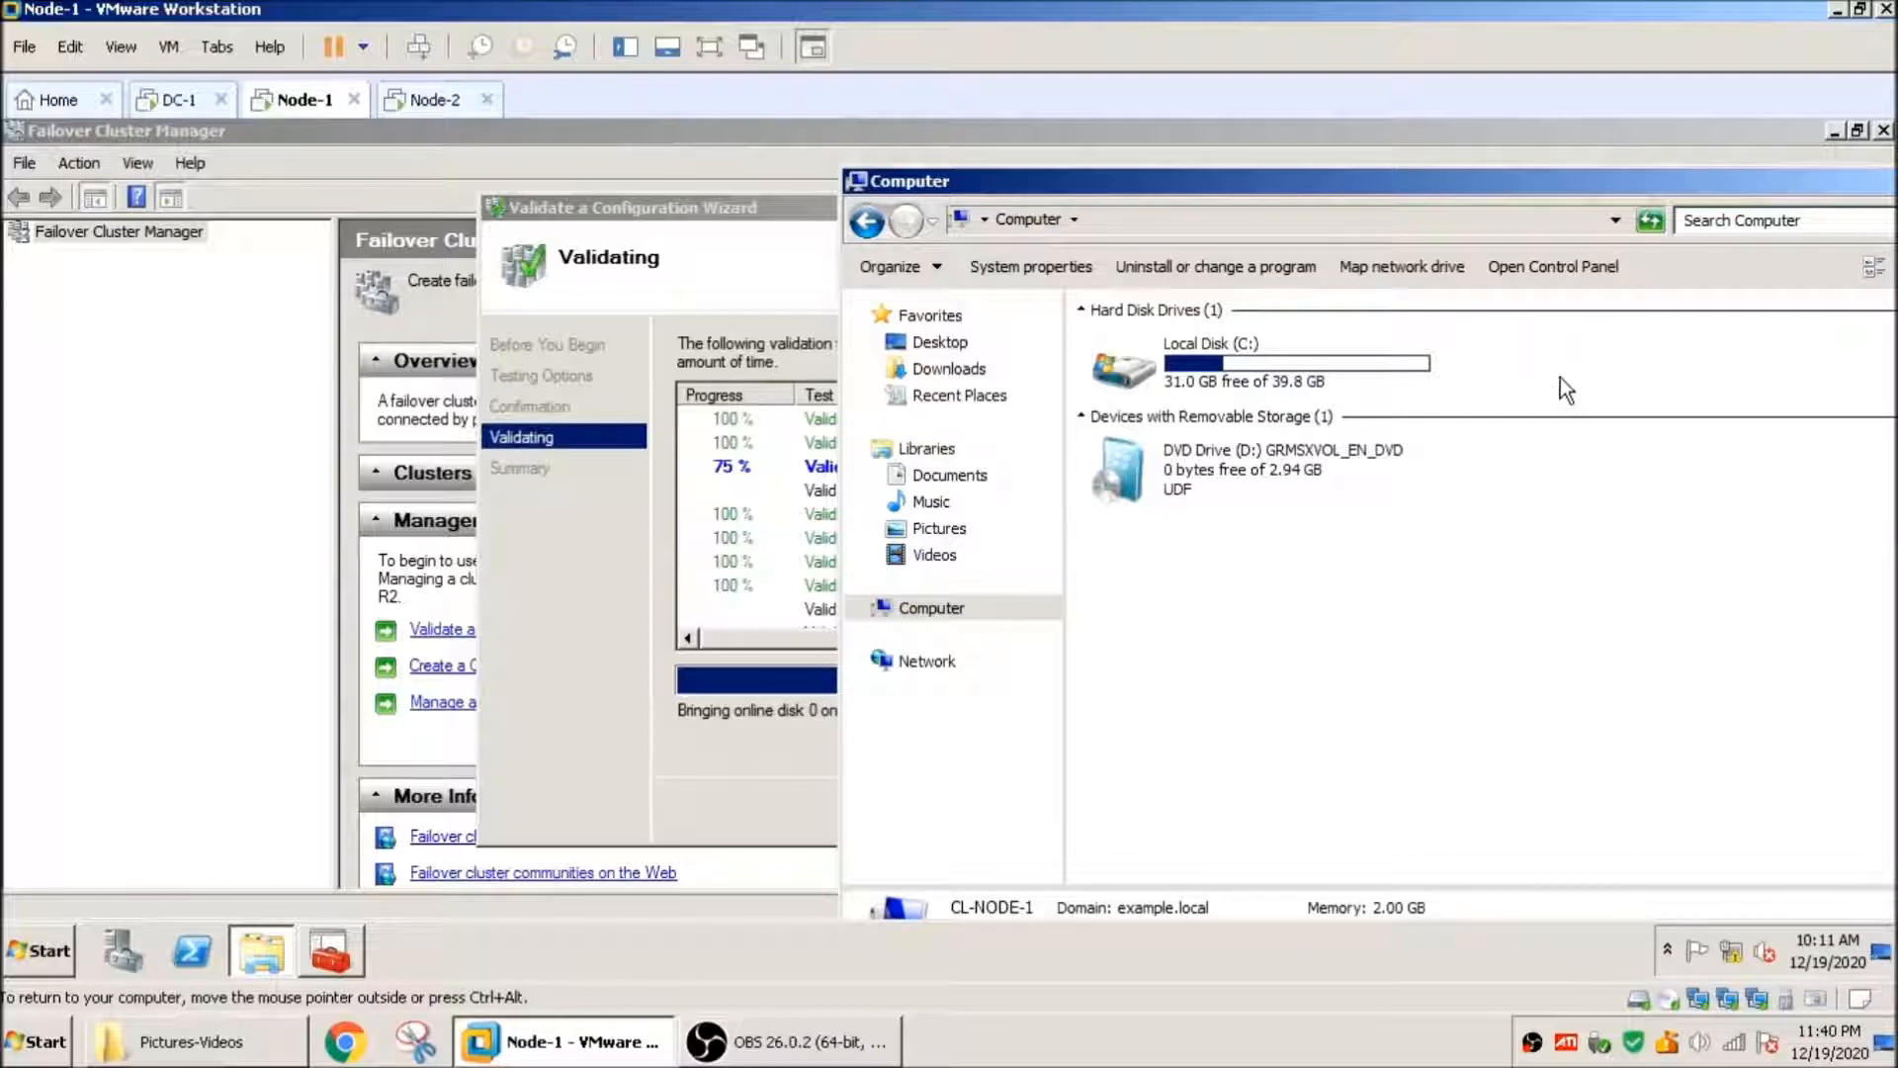
click(732, 253)
drag(941, 217, 686, 232)
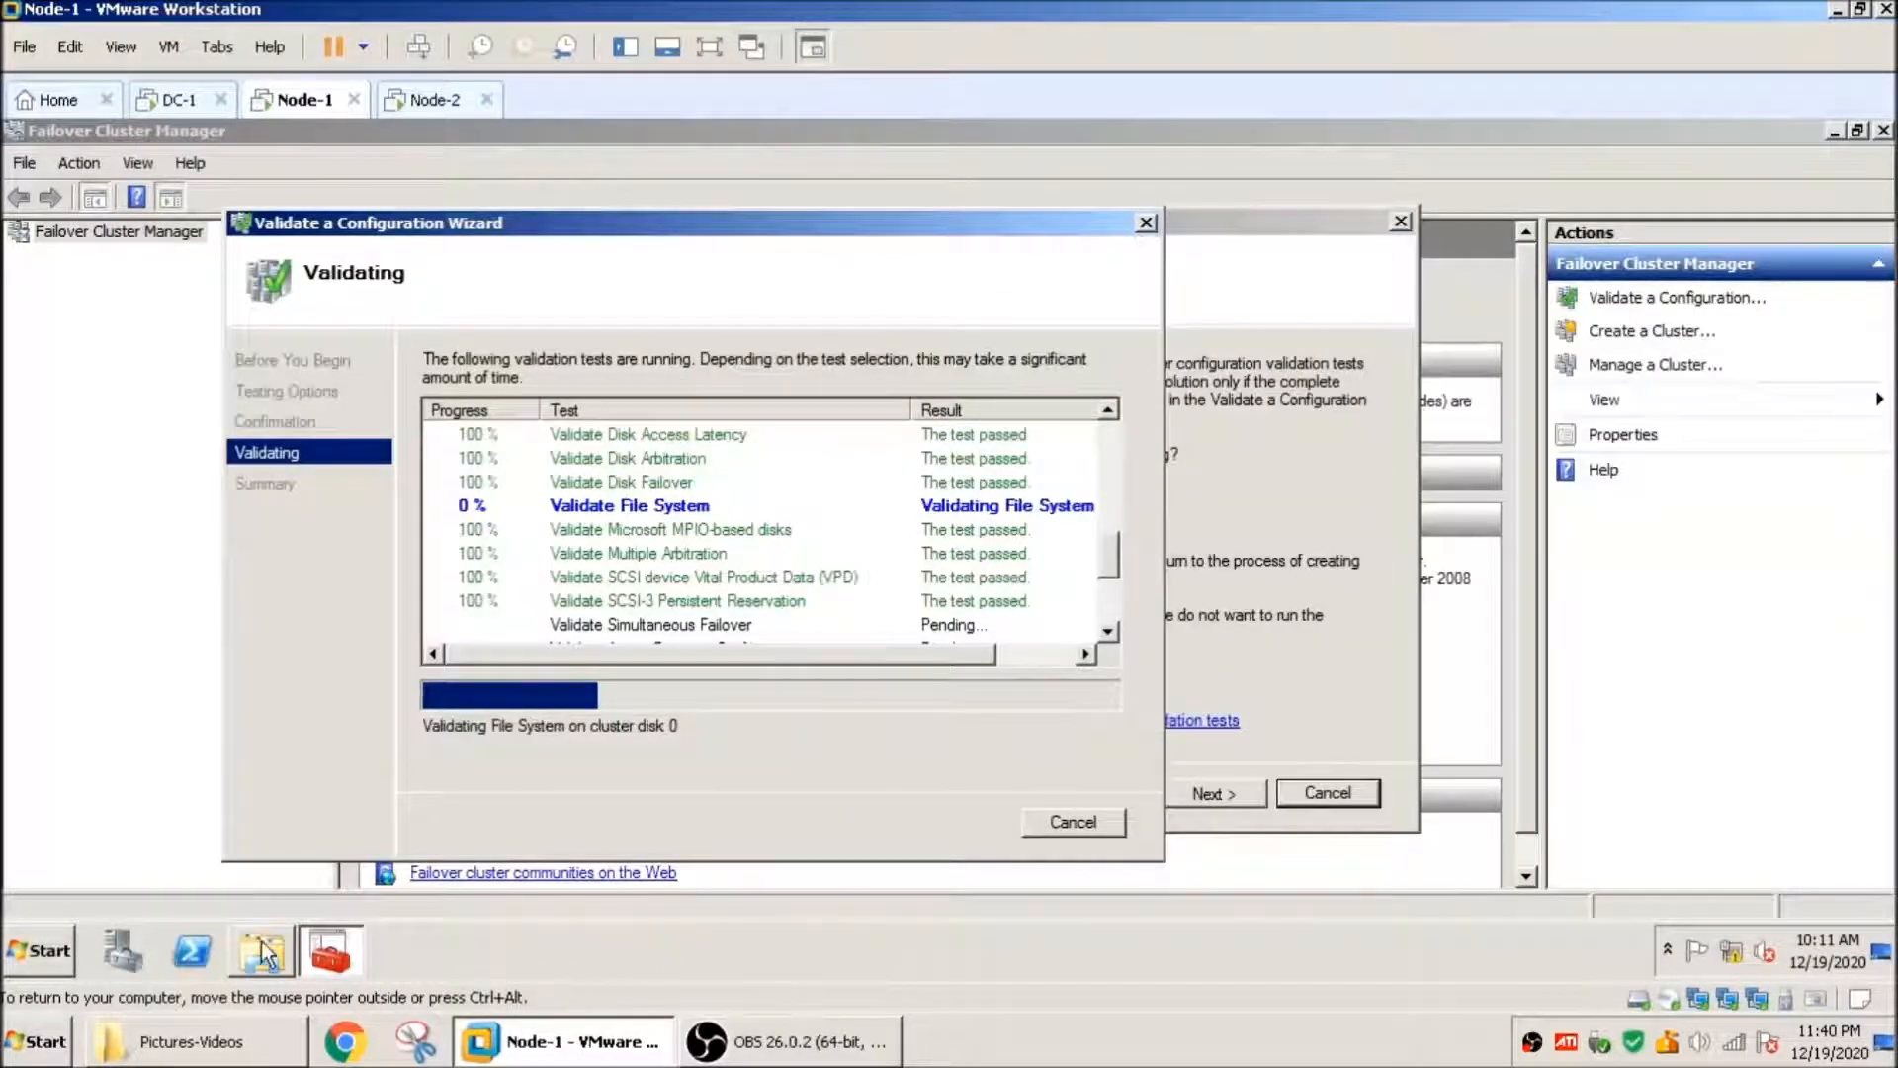
click(263, 952)
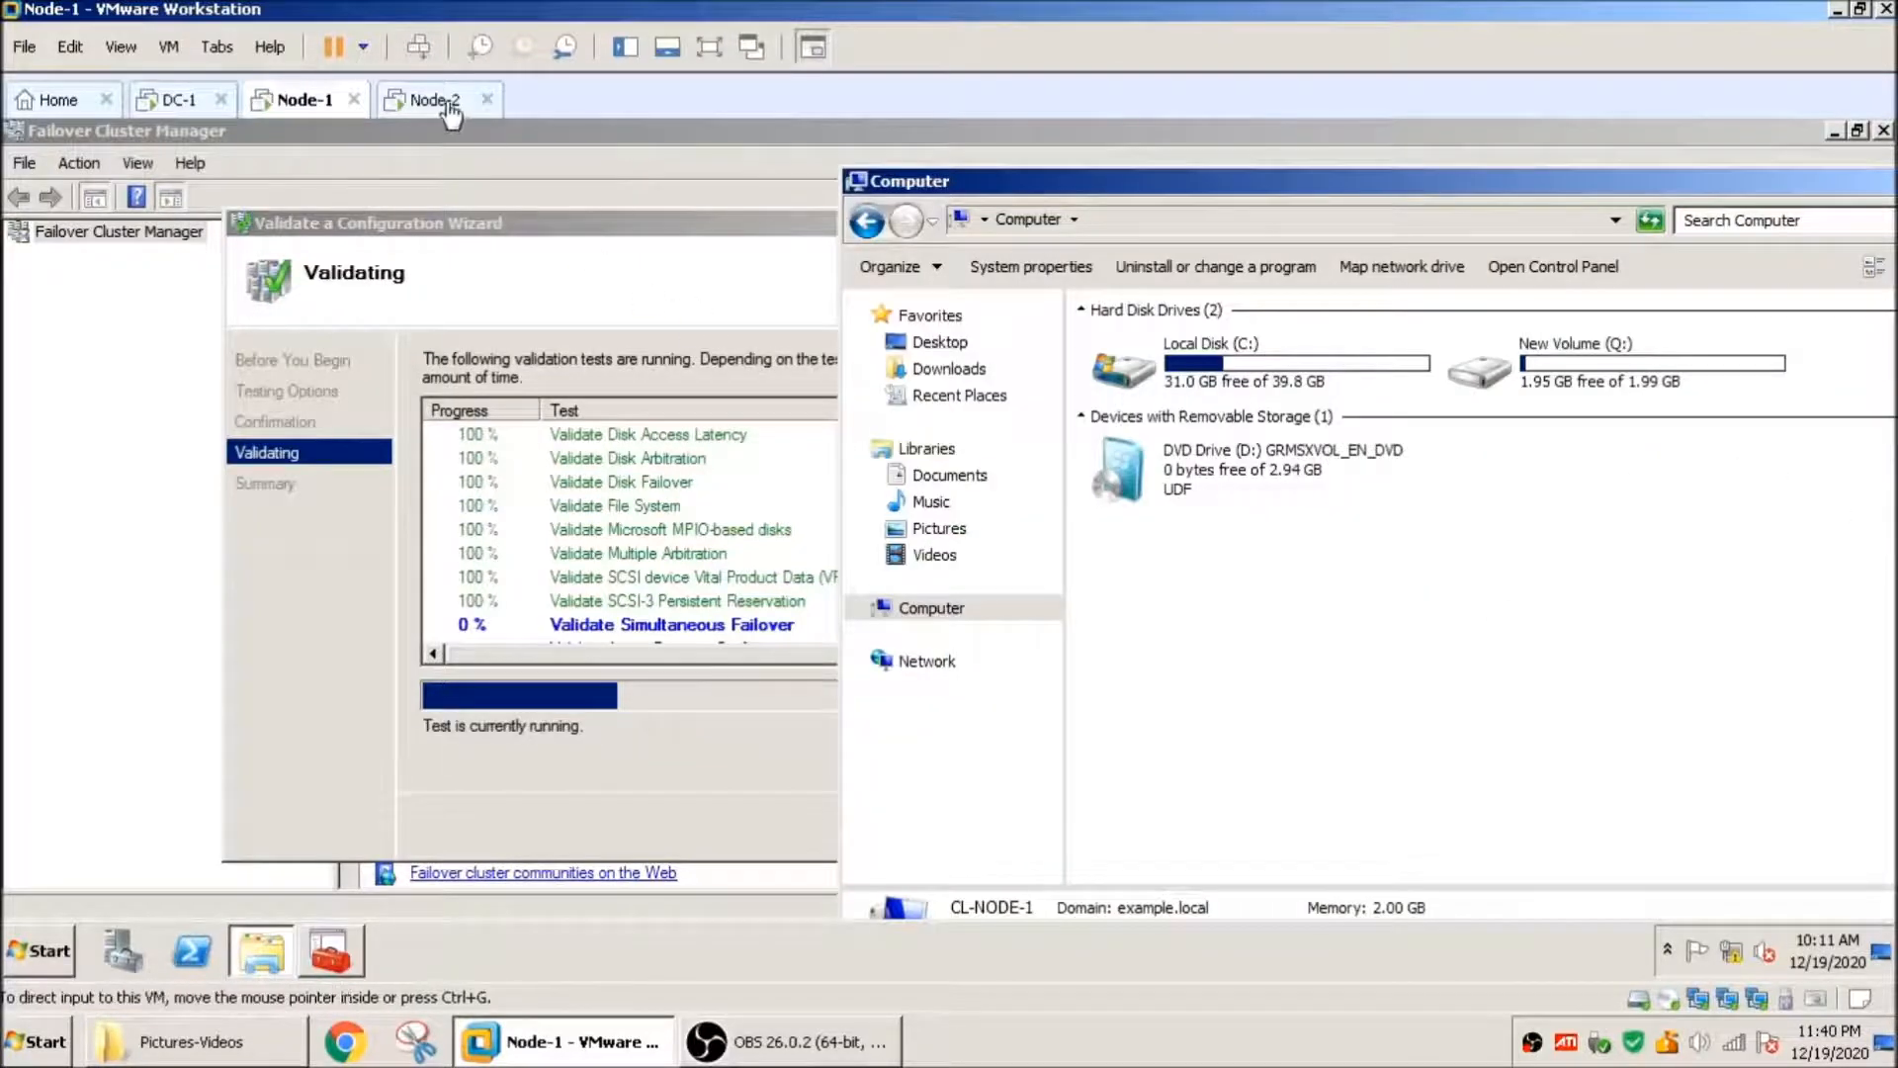
Step: Switch to Node-2 and view its Computer drives to watch the shared New Volume (Q:) while validation runs
click(440, 100)
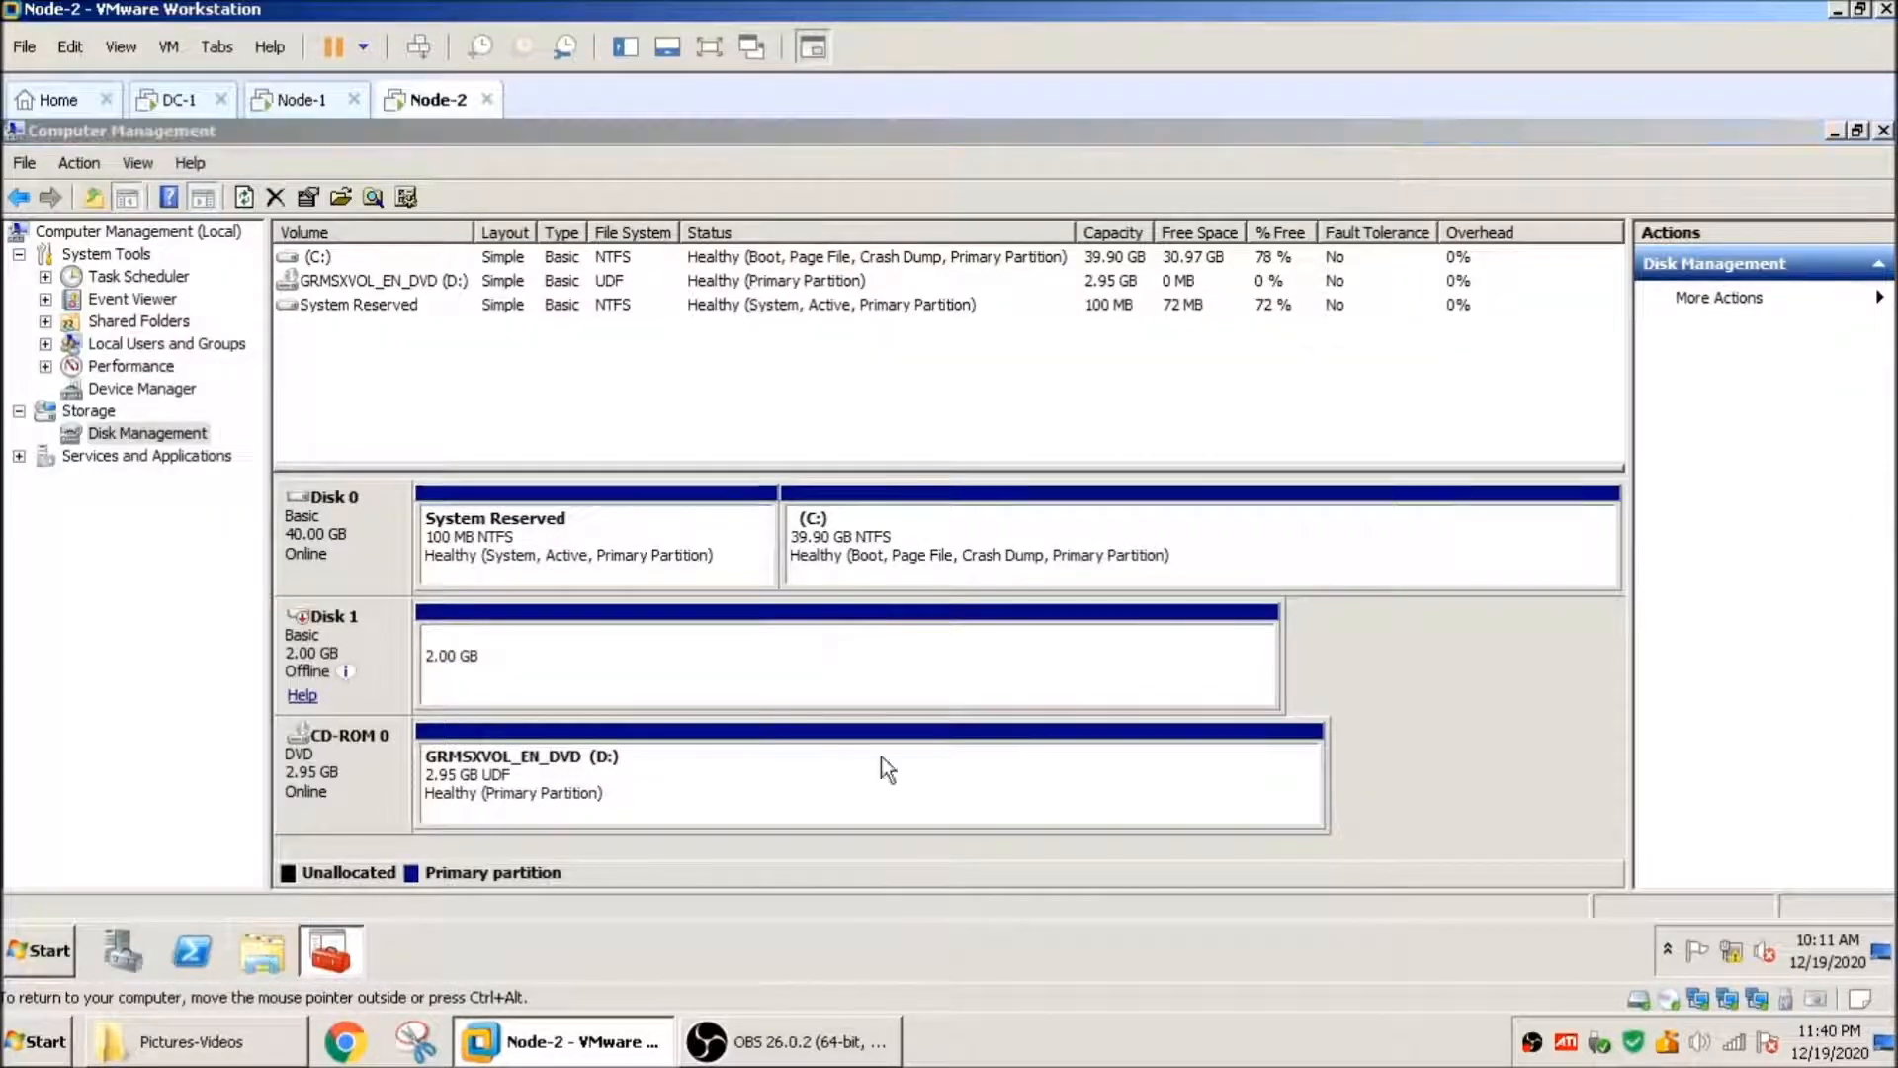
click(263, 952)
click(464, 563)
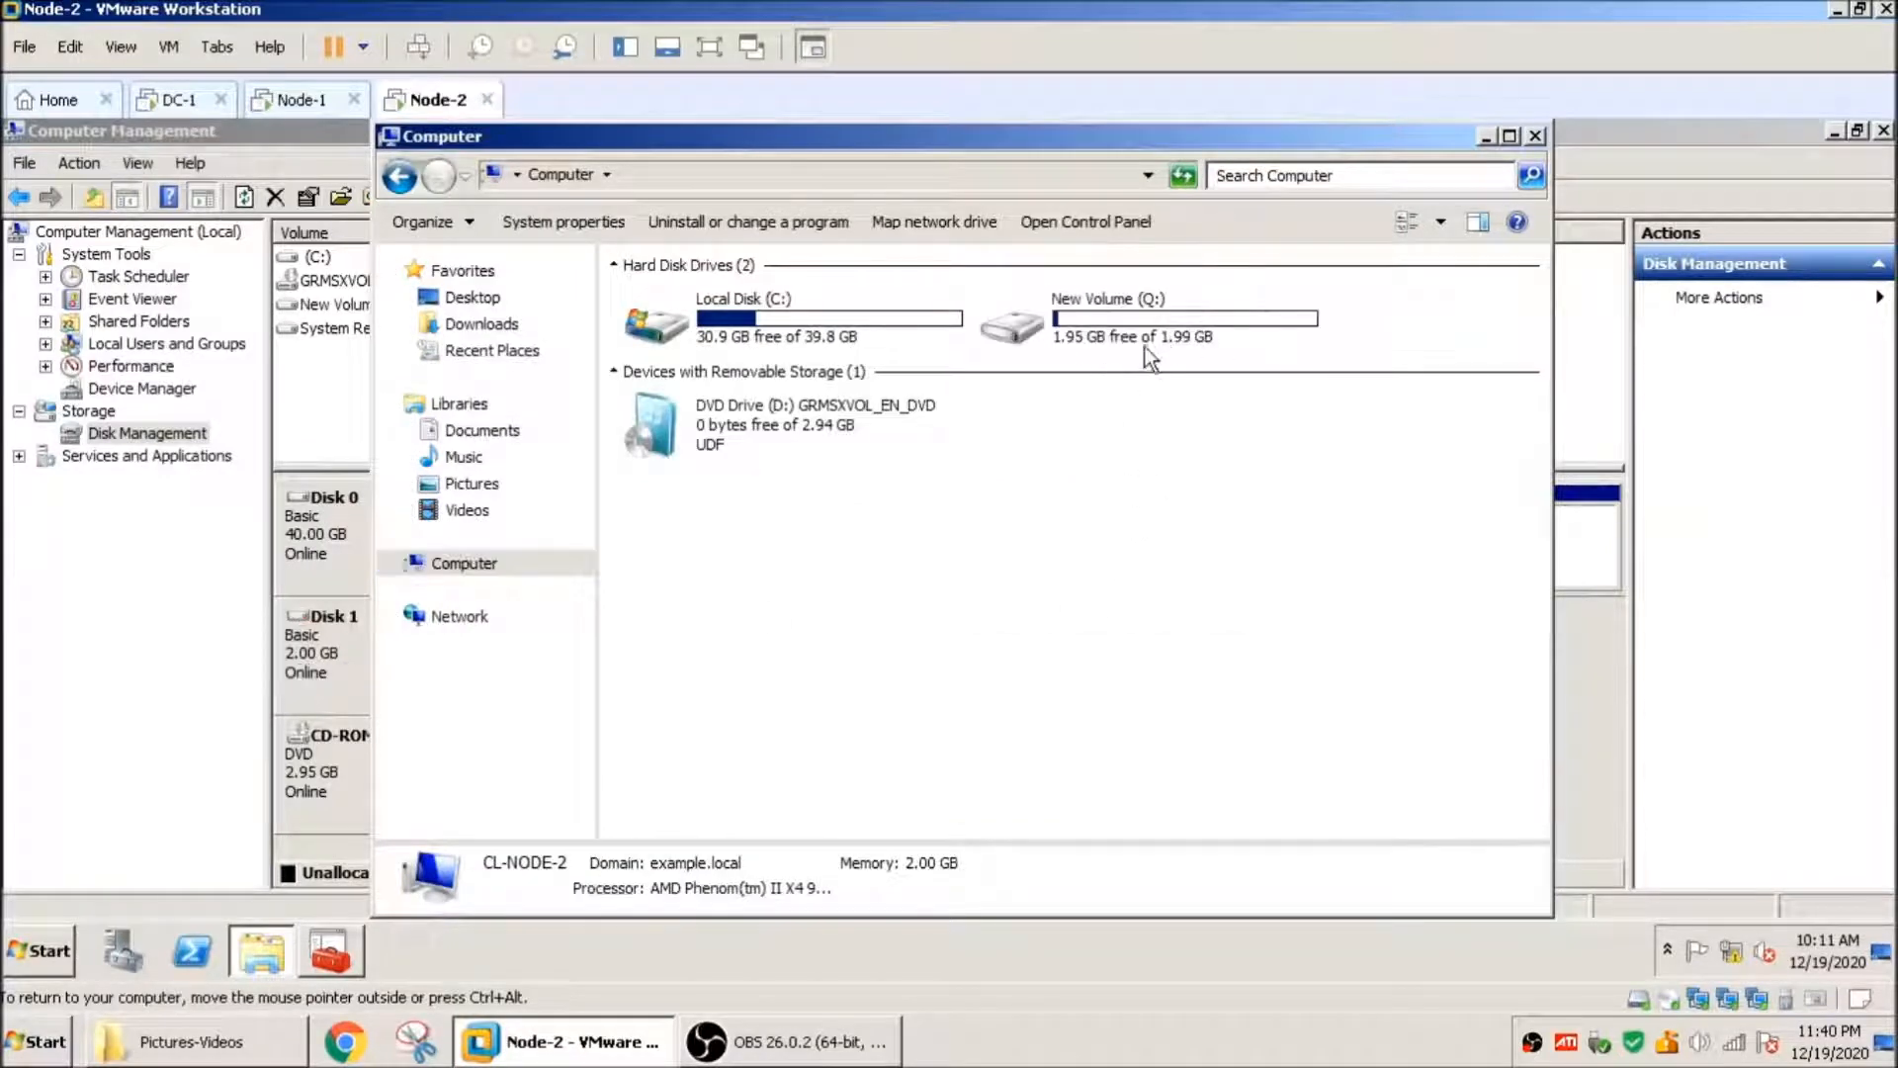
click(1157, 329)
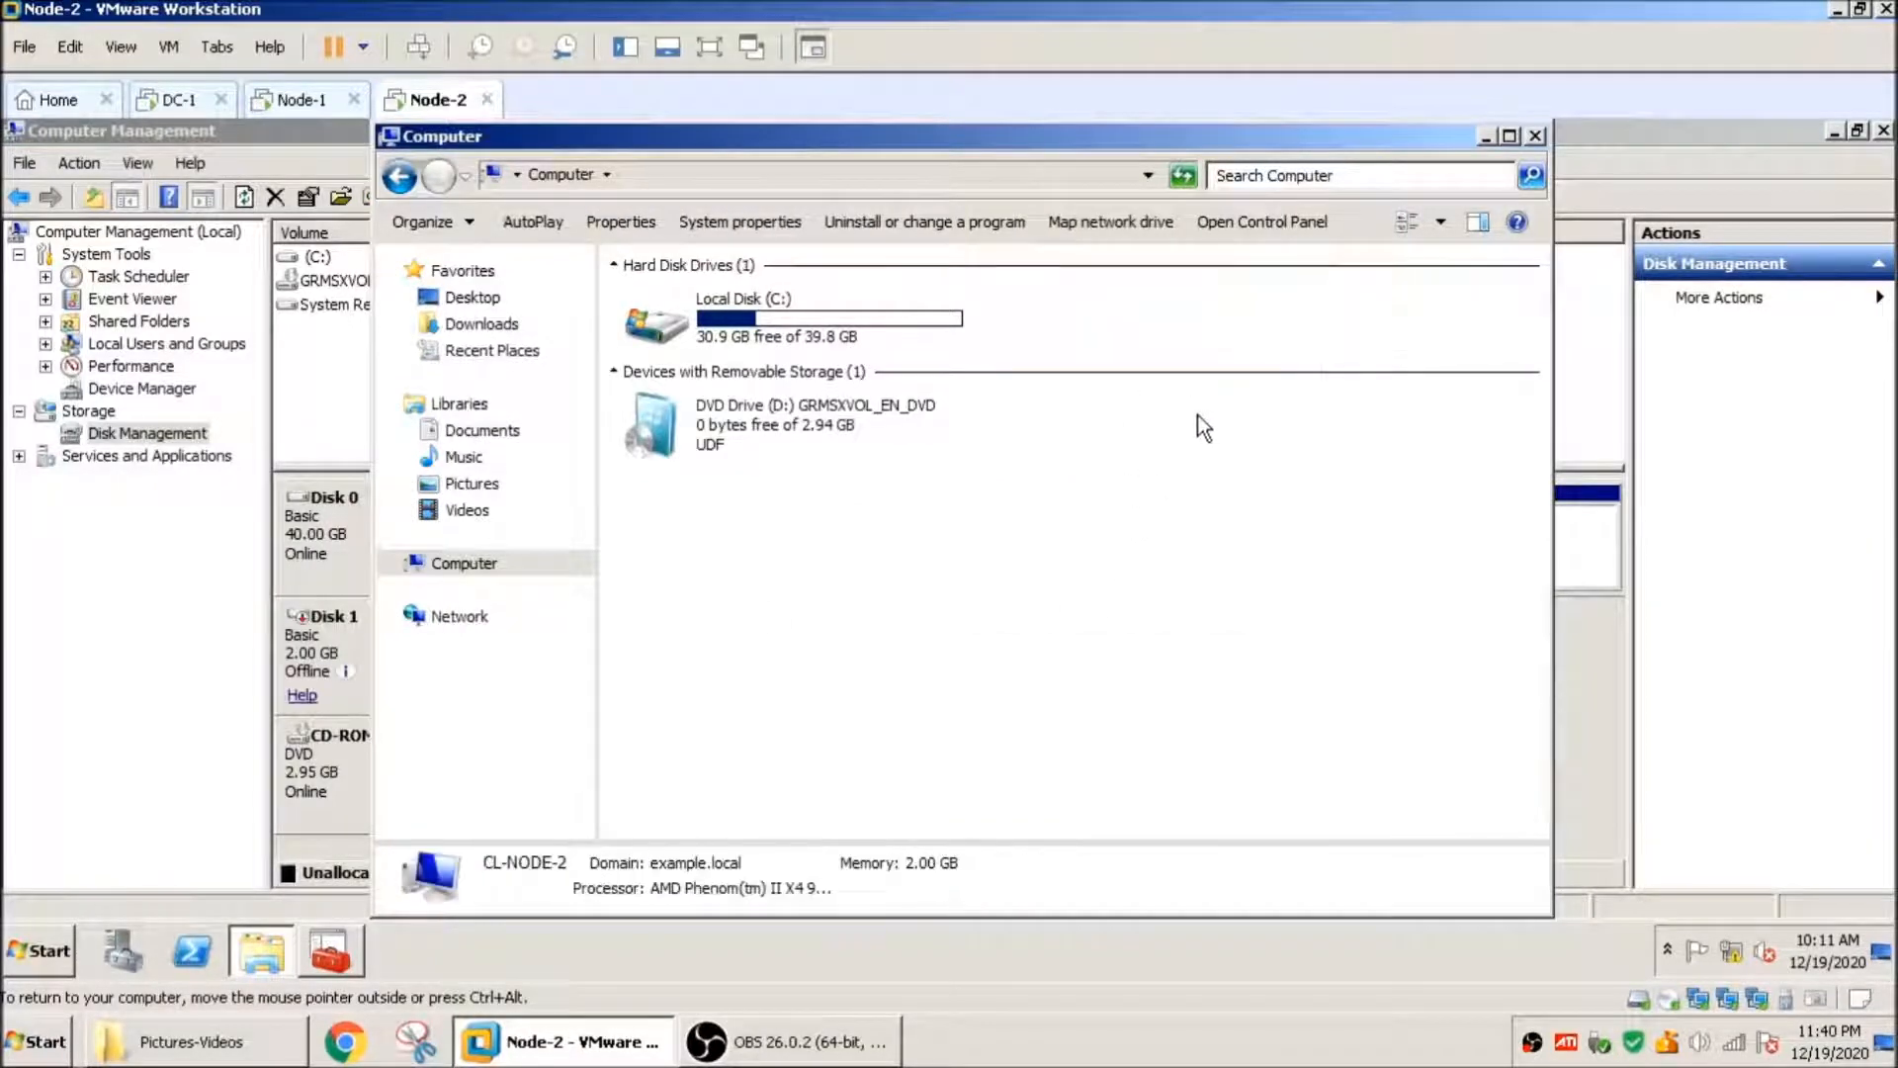
click(1081, 347)
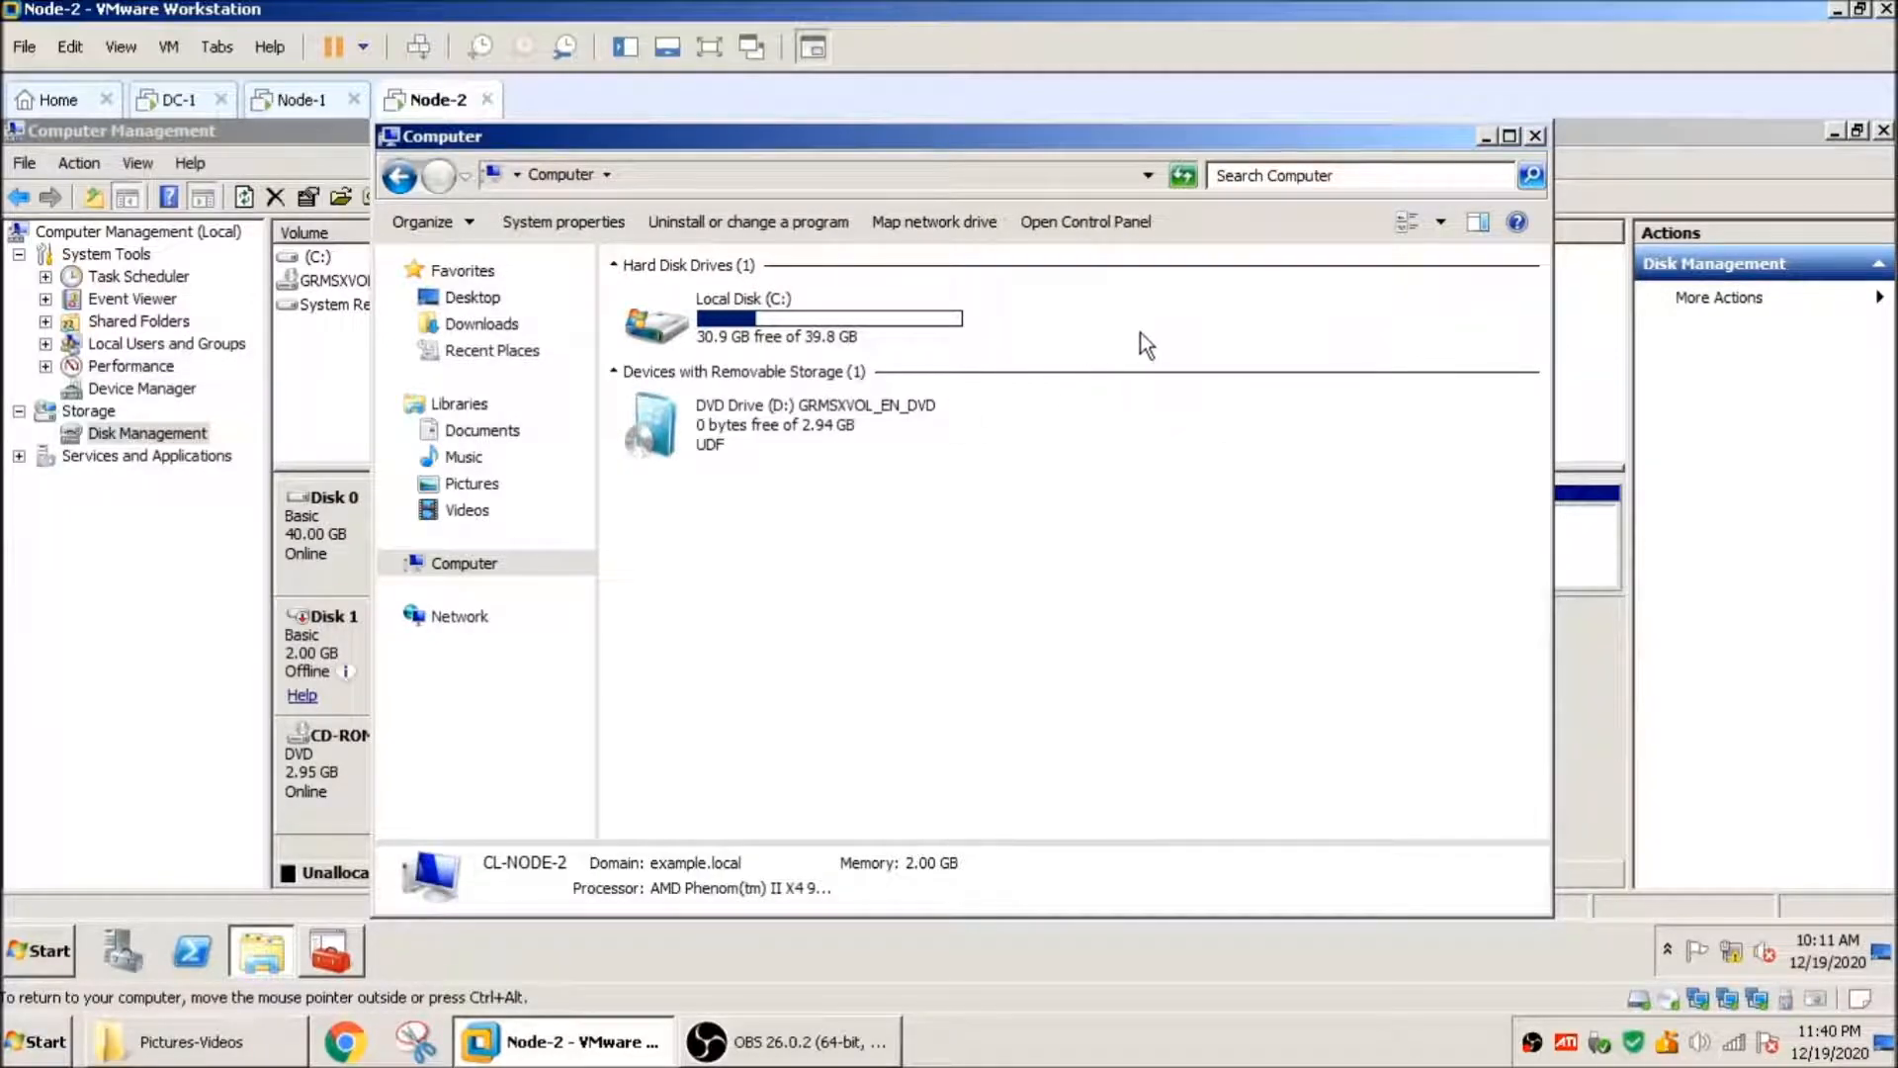
Step: Back on Node-1, check the full result text of the Validate Simultaneous Failover test and compare it with Node-1's drives
click(295, 102)
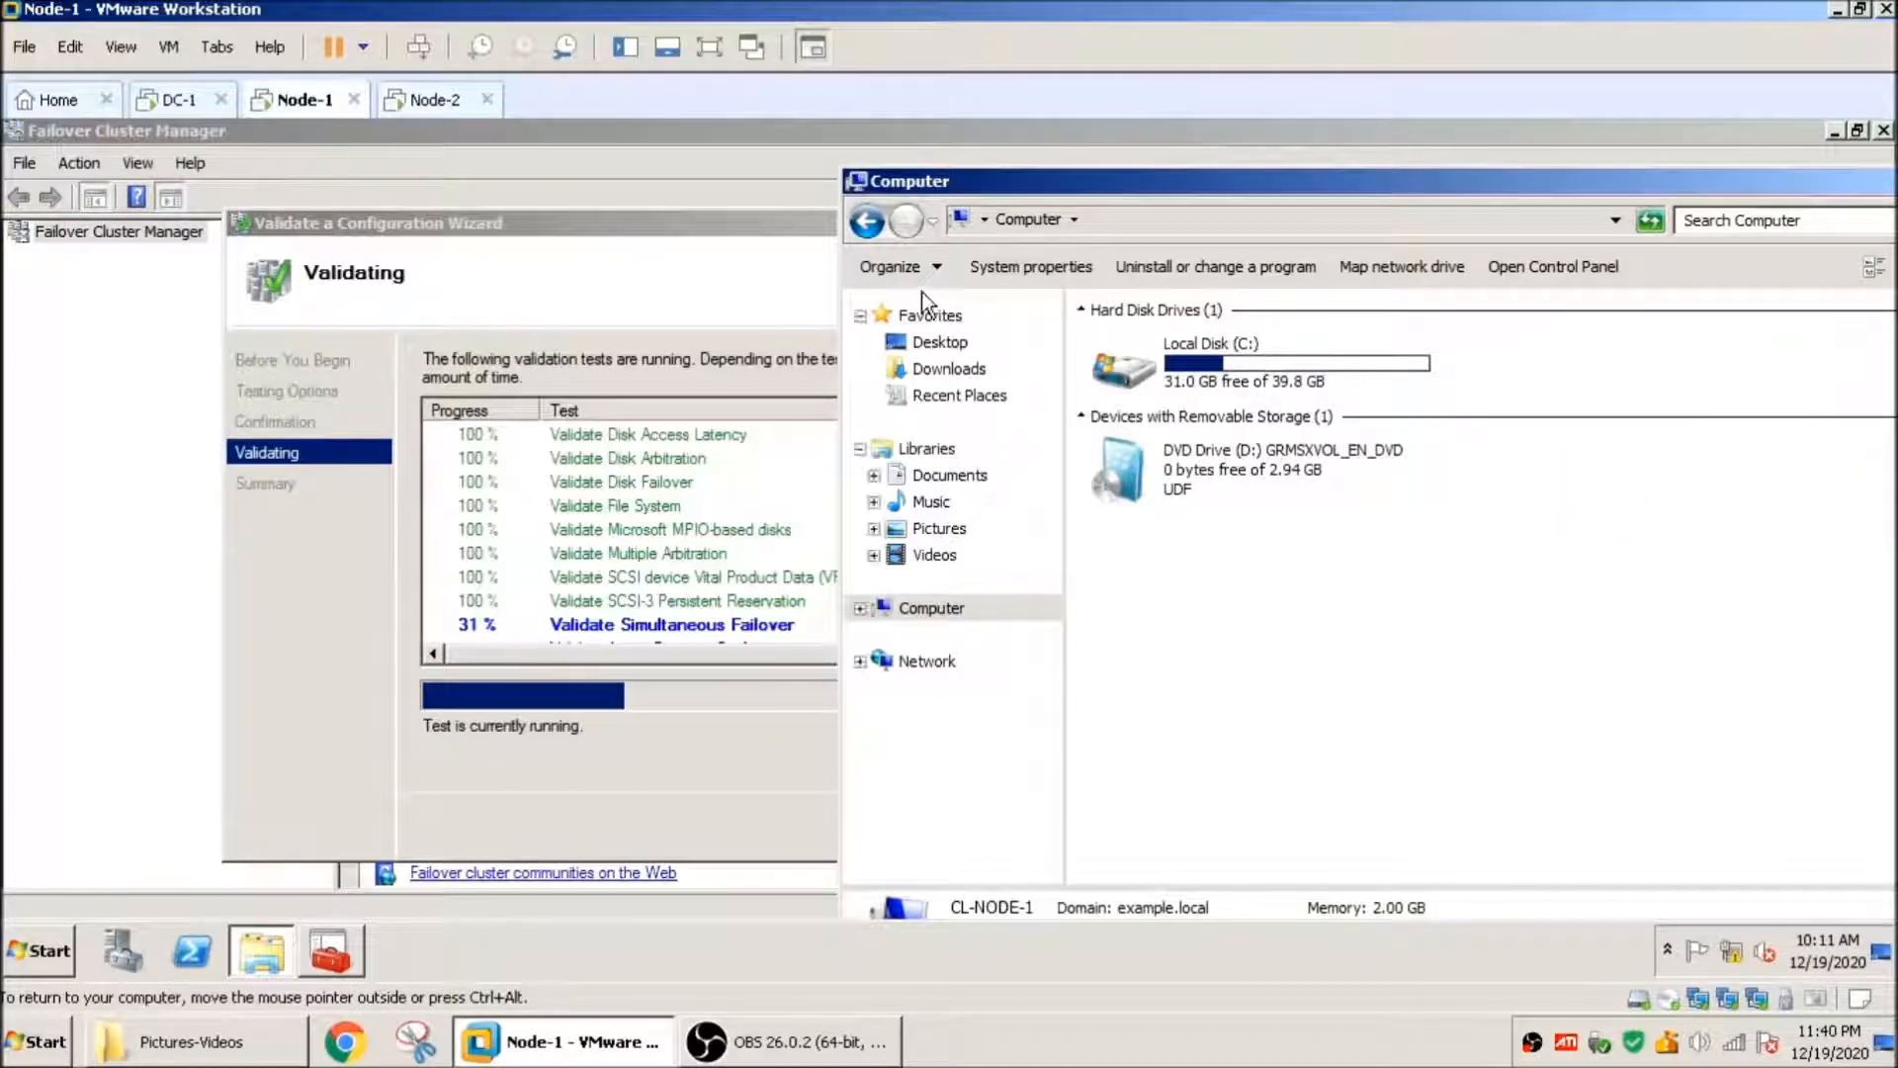
click(717, 324)
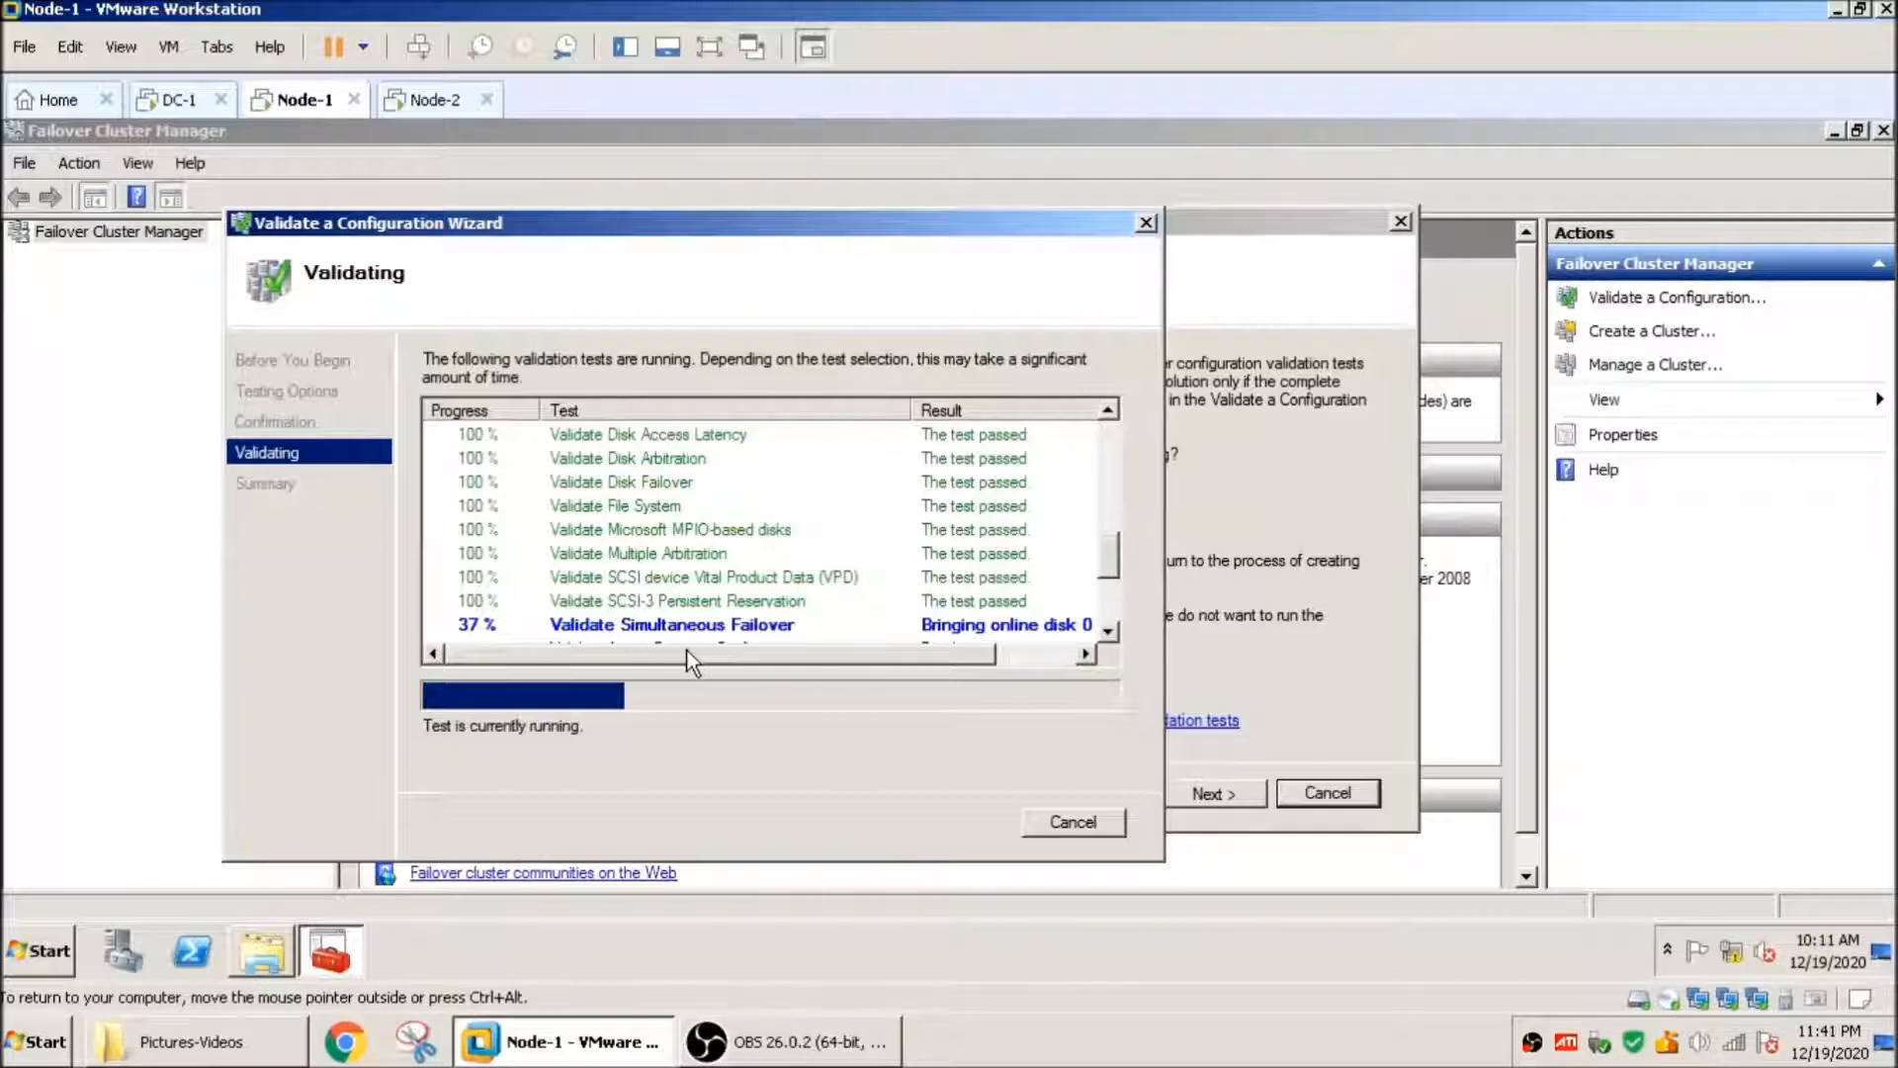
drag(916, 653, 1024, 654)
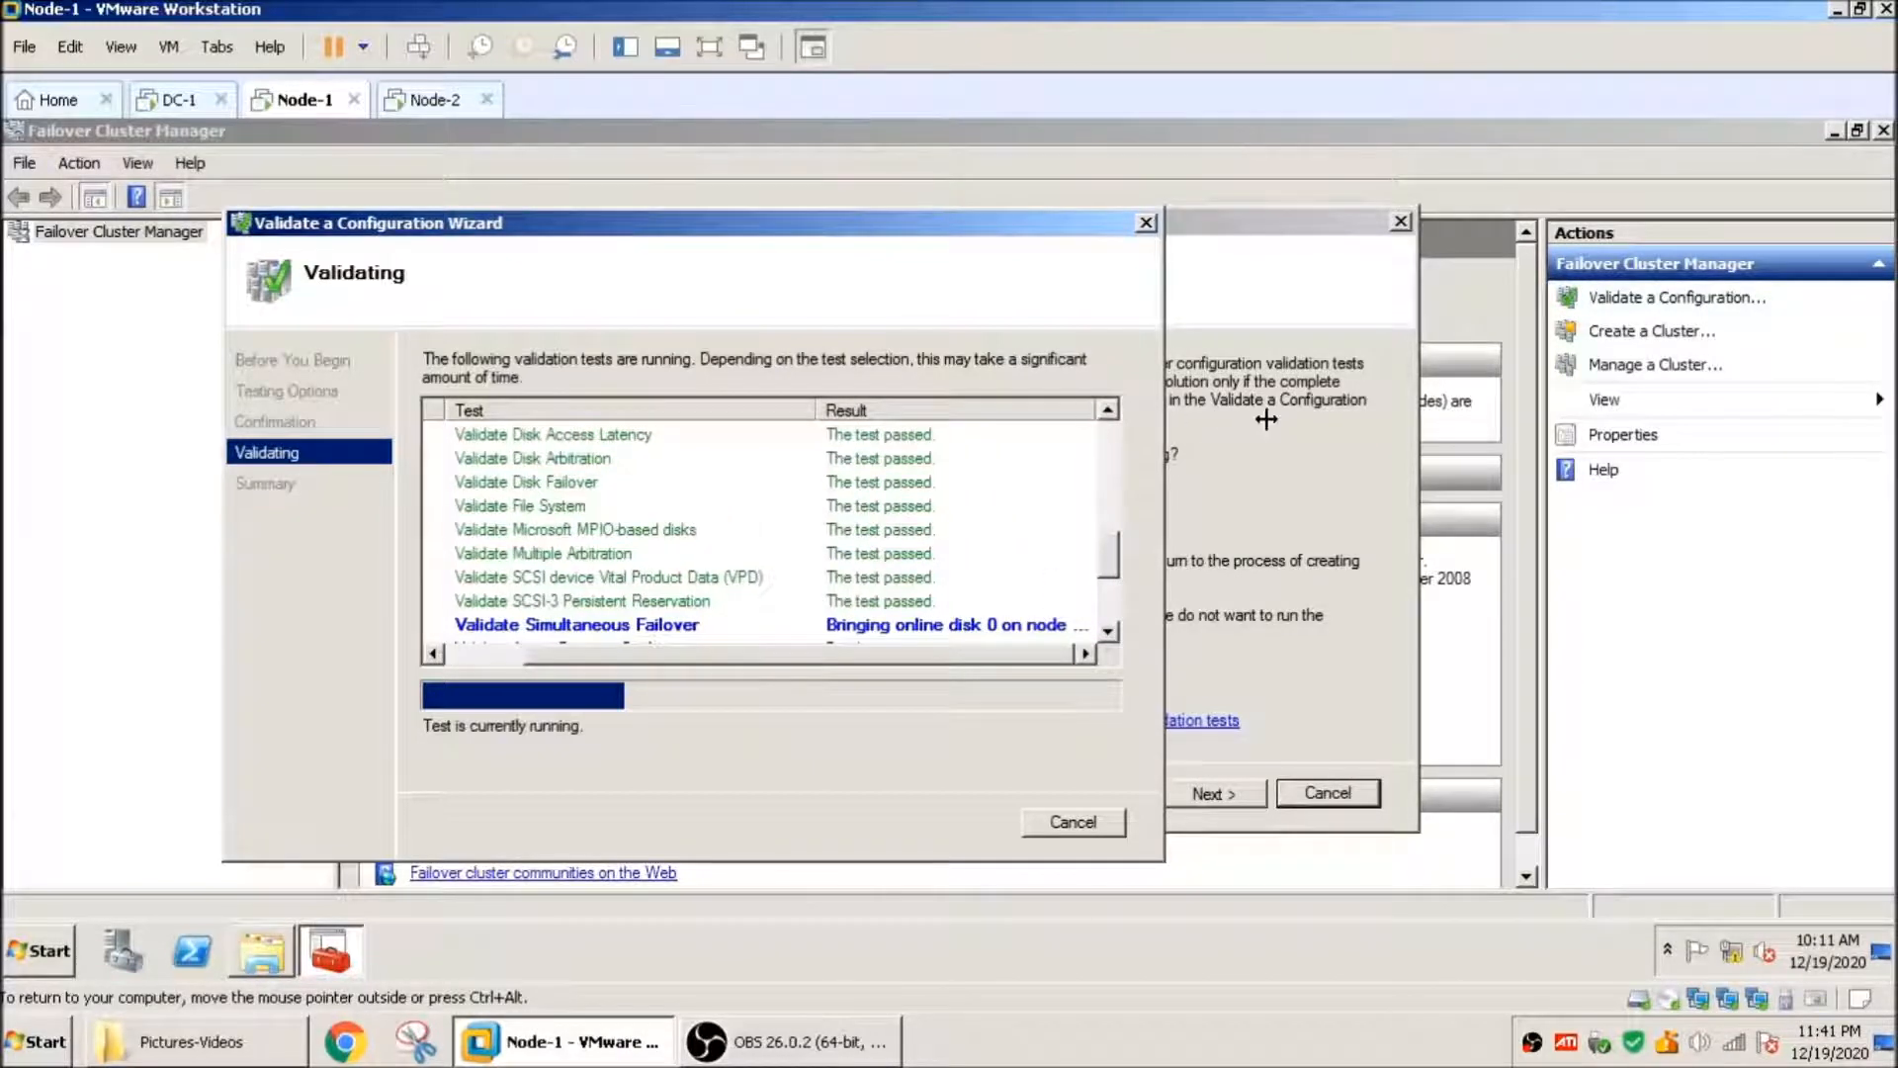
drag(923, 654, 1020, 665)
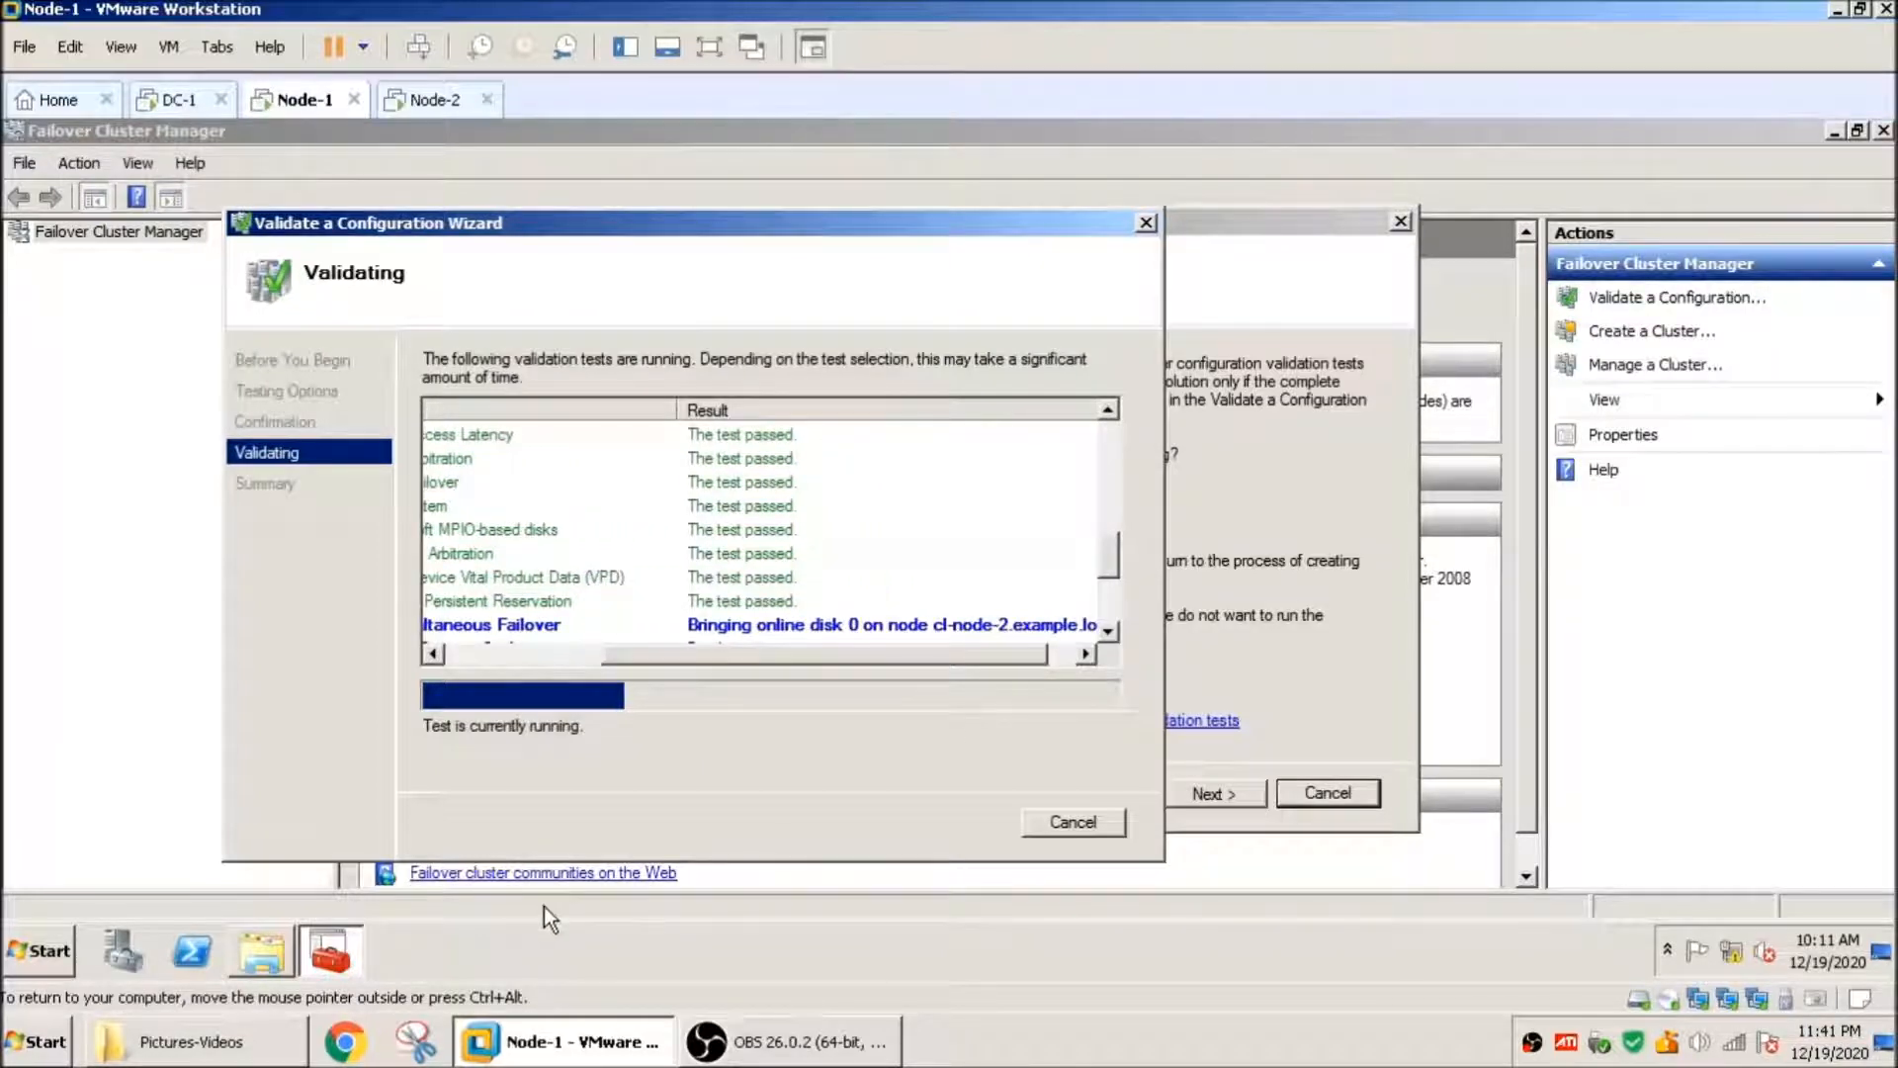
click(277, 945)
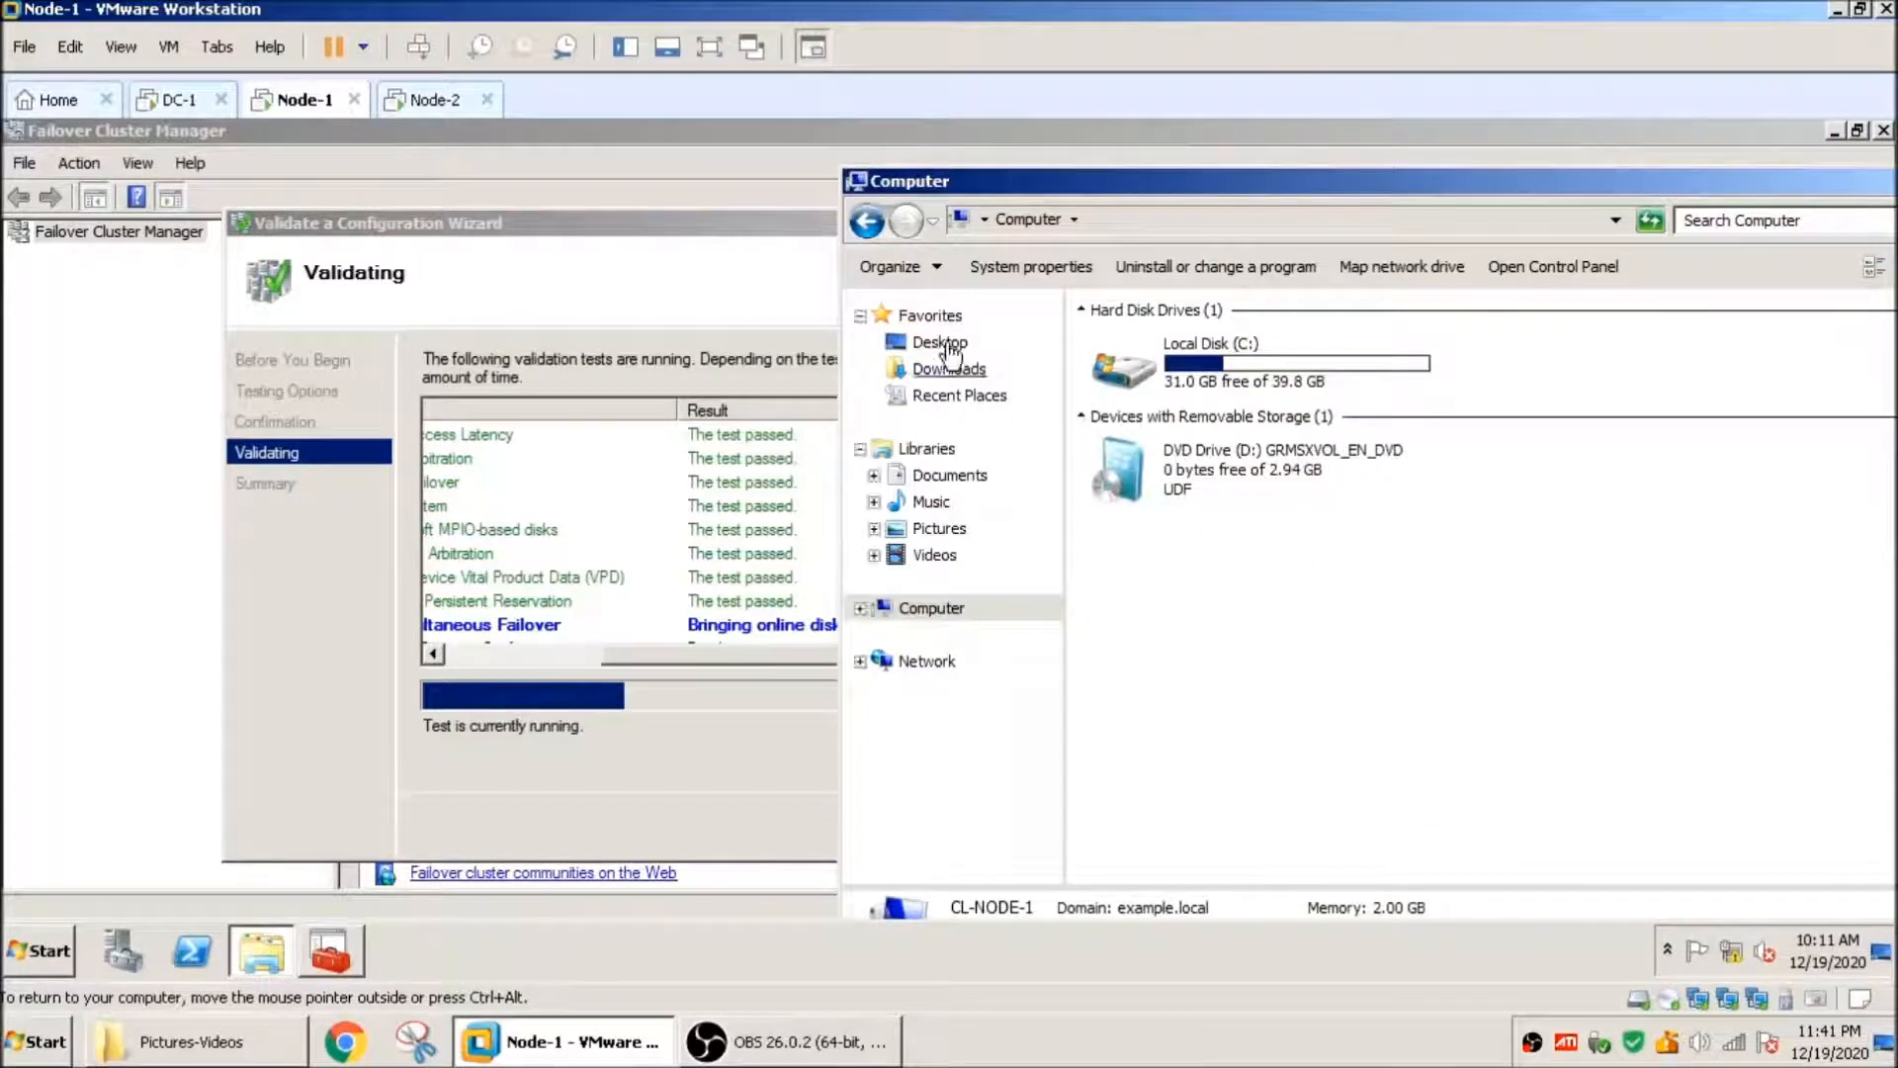
click(727, 257)
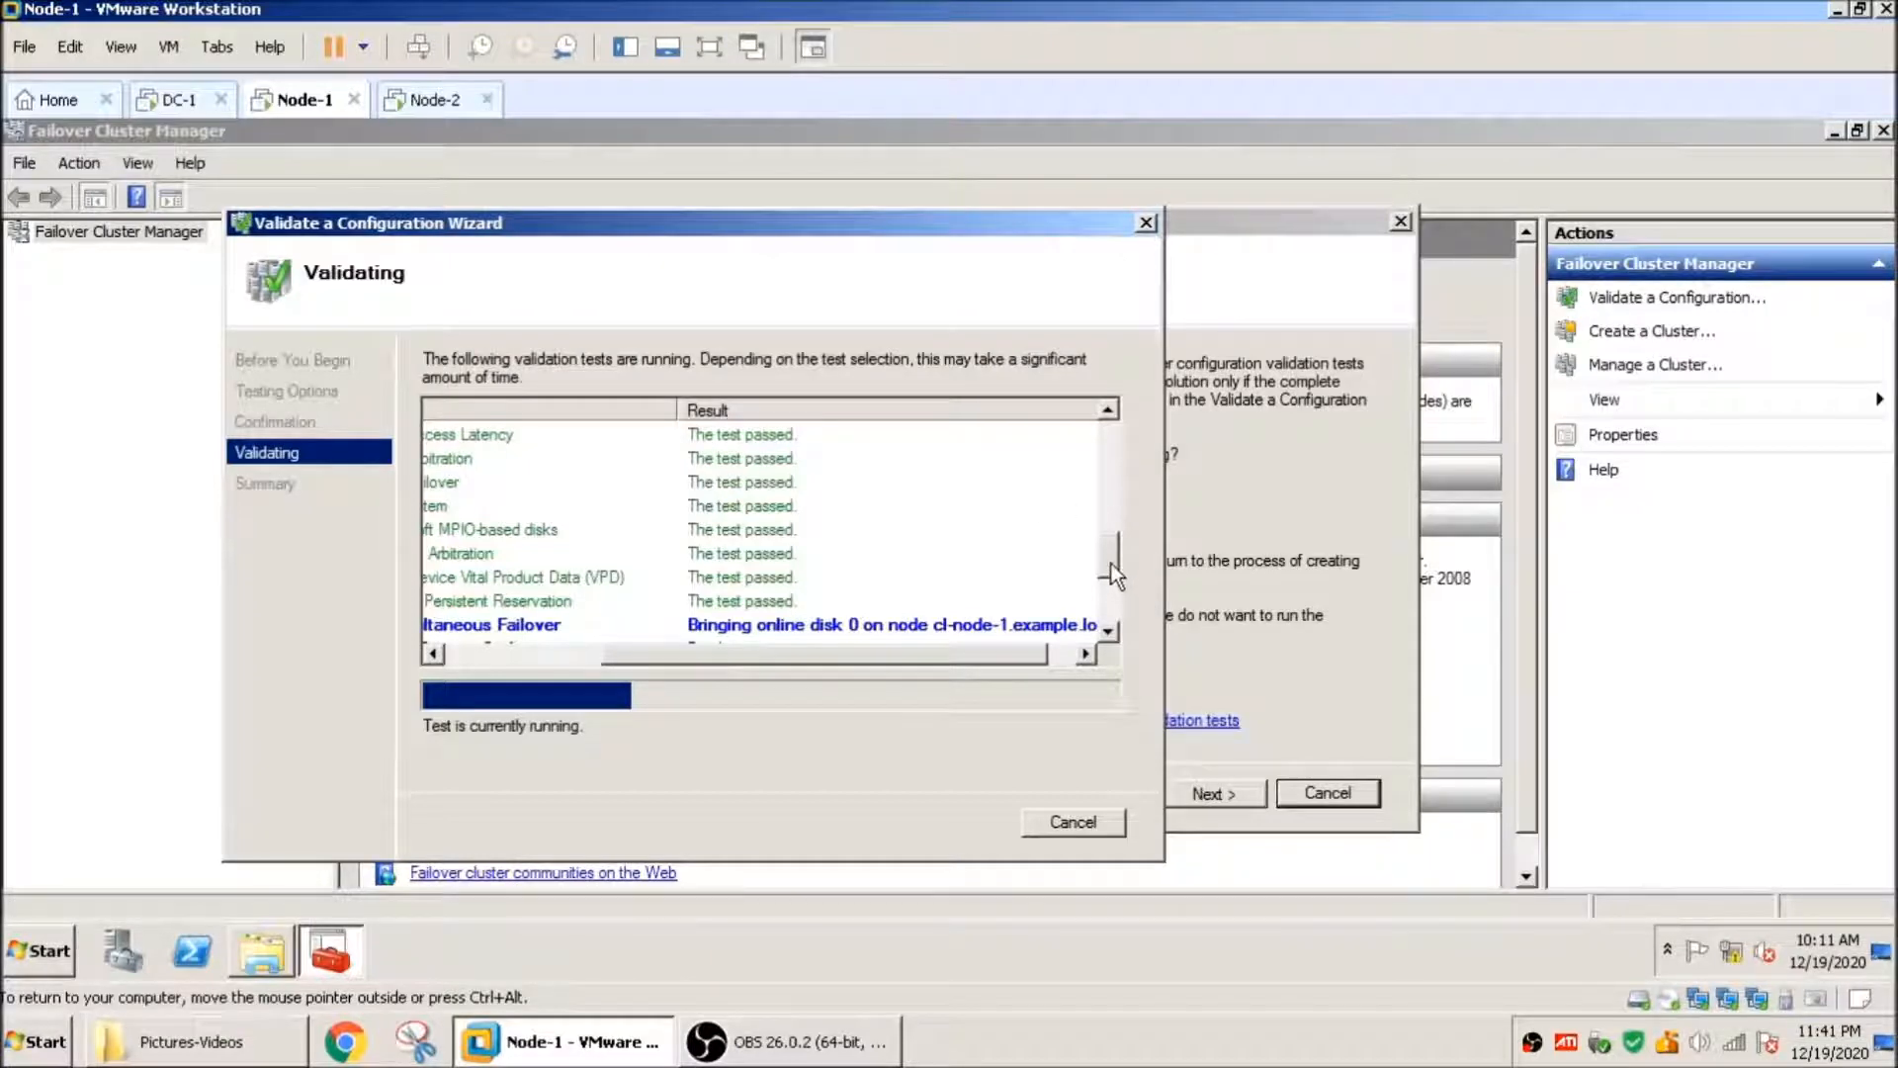
Step: Review the validation test list from its beginning, following the progress and full result text of the inventory tests
drag(1112, 563, 1116, 439)
drag(1012, 655, 834, 667)
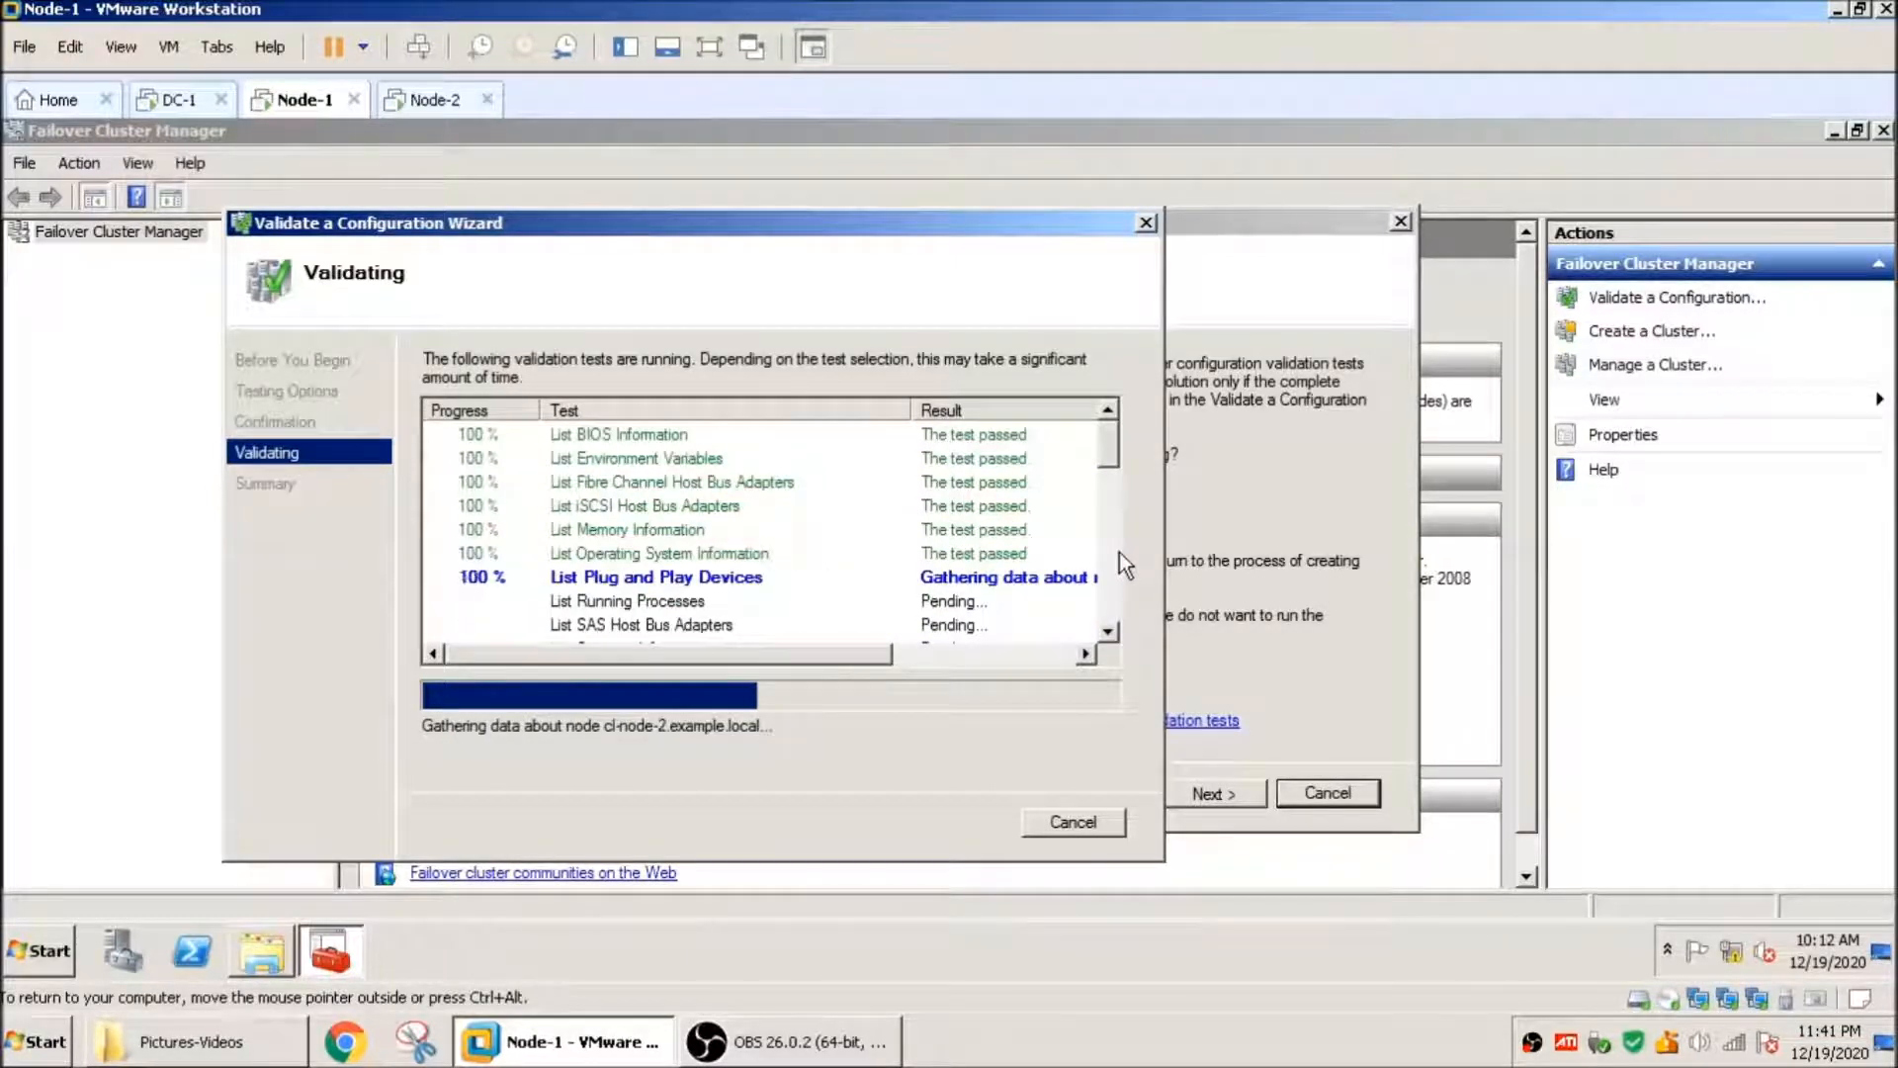
click(277, 957)
click(277, 957)
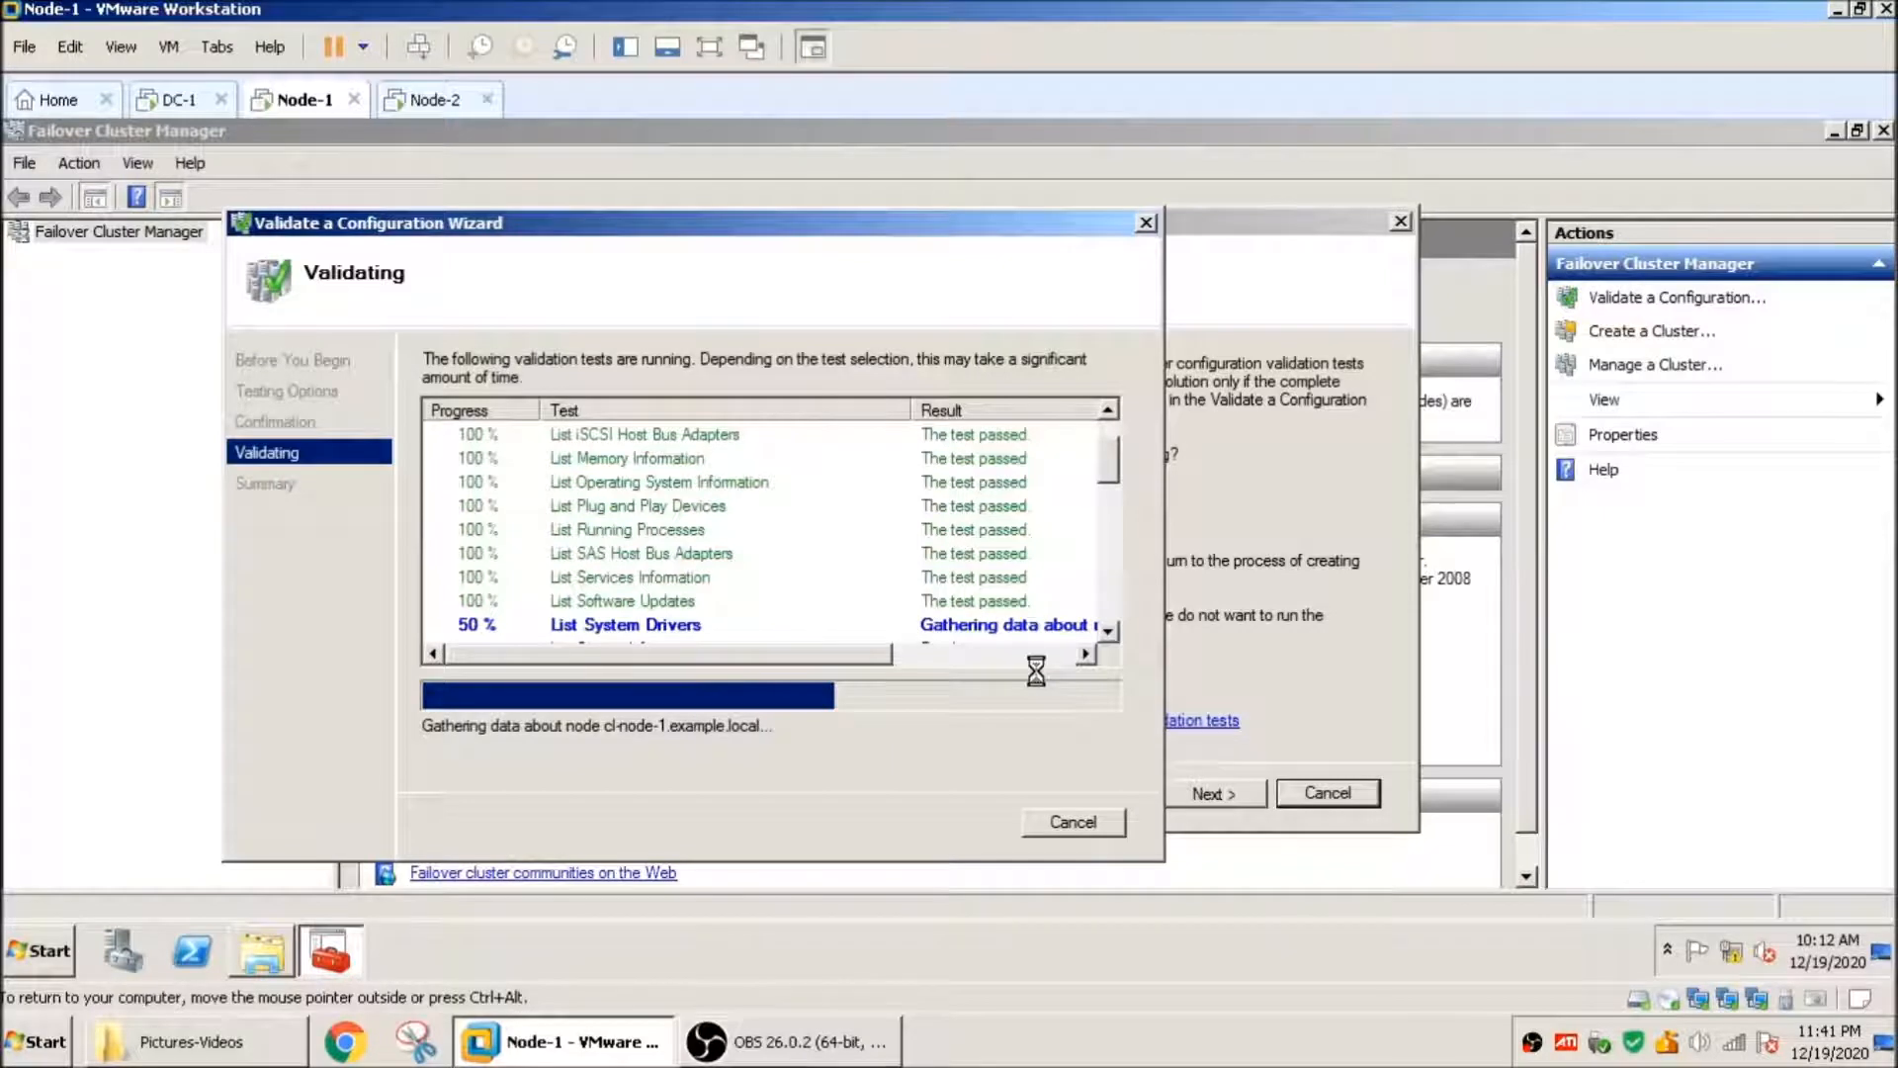
click(1109, 632)
click(1109, 633)
click(1109, 633)
click(1109, 633)
click(1109, 633)
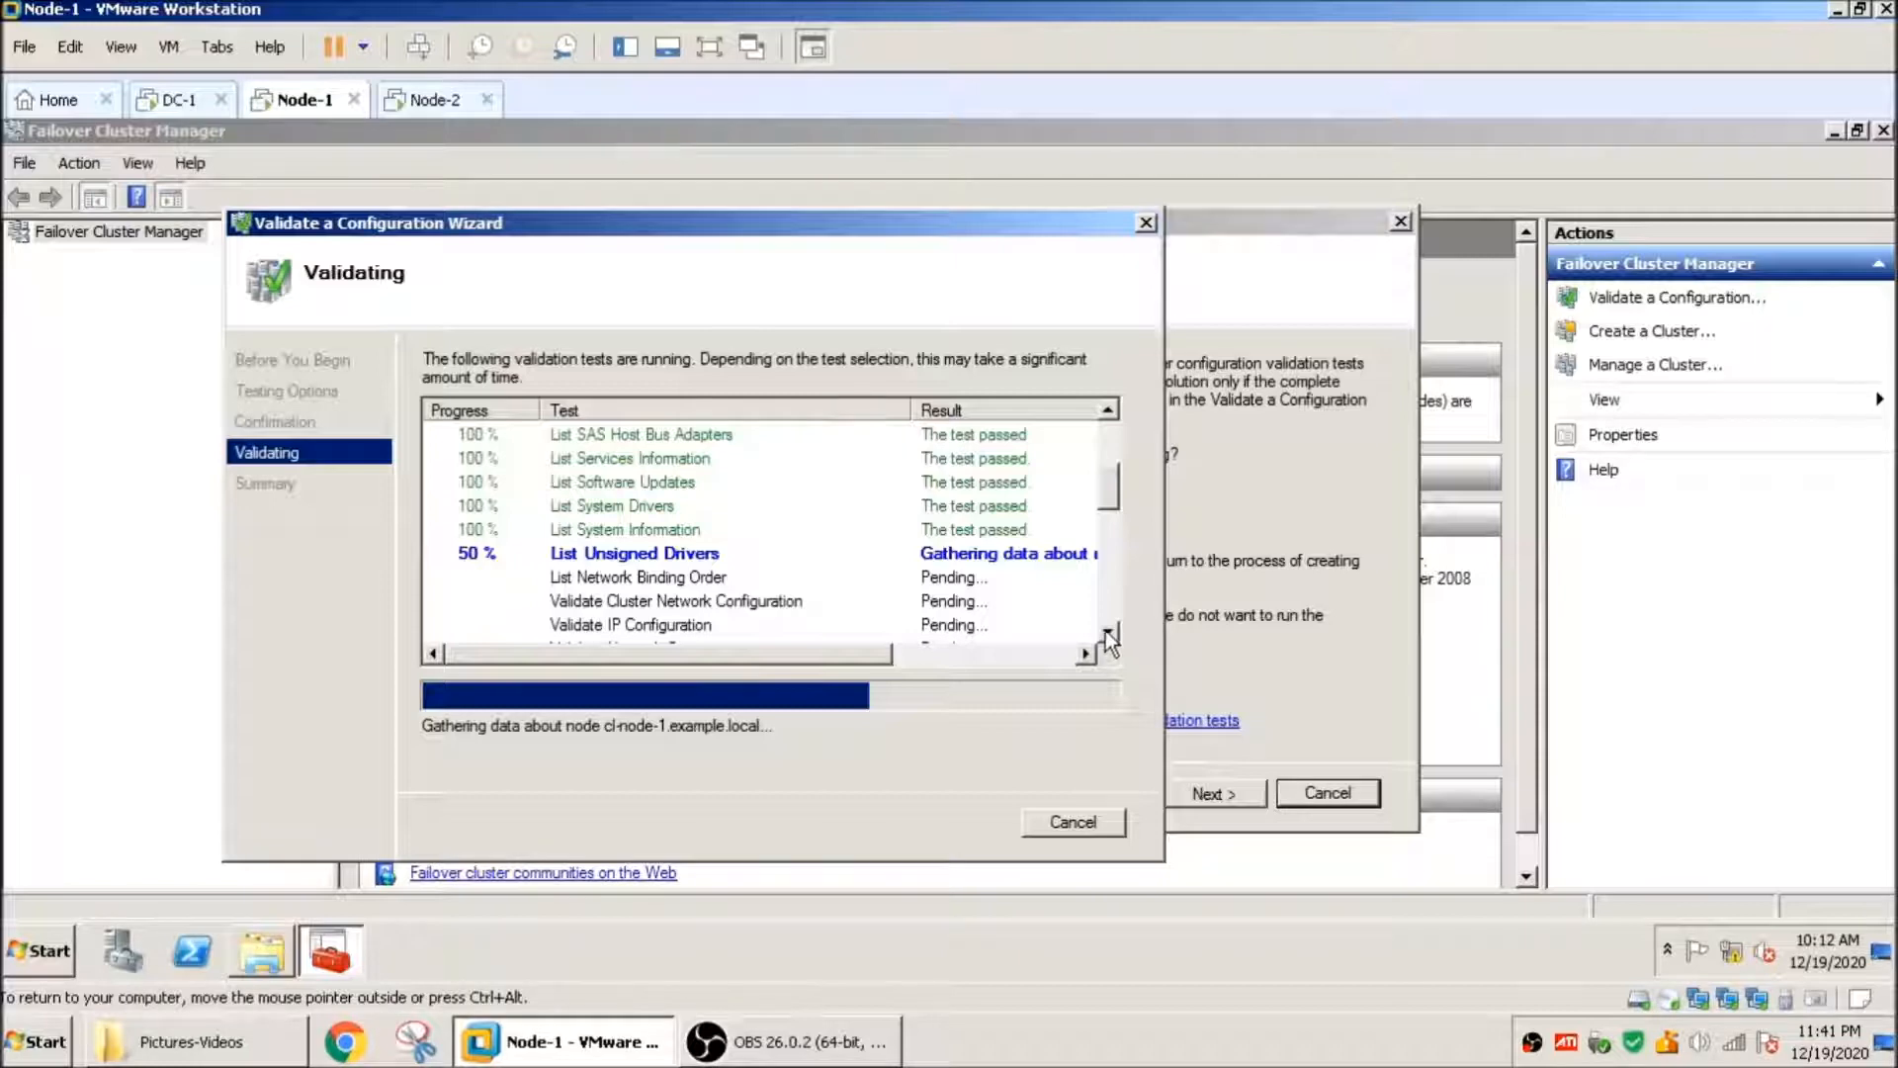
drag(846, 655, 1056, 664)
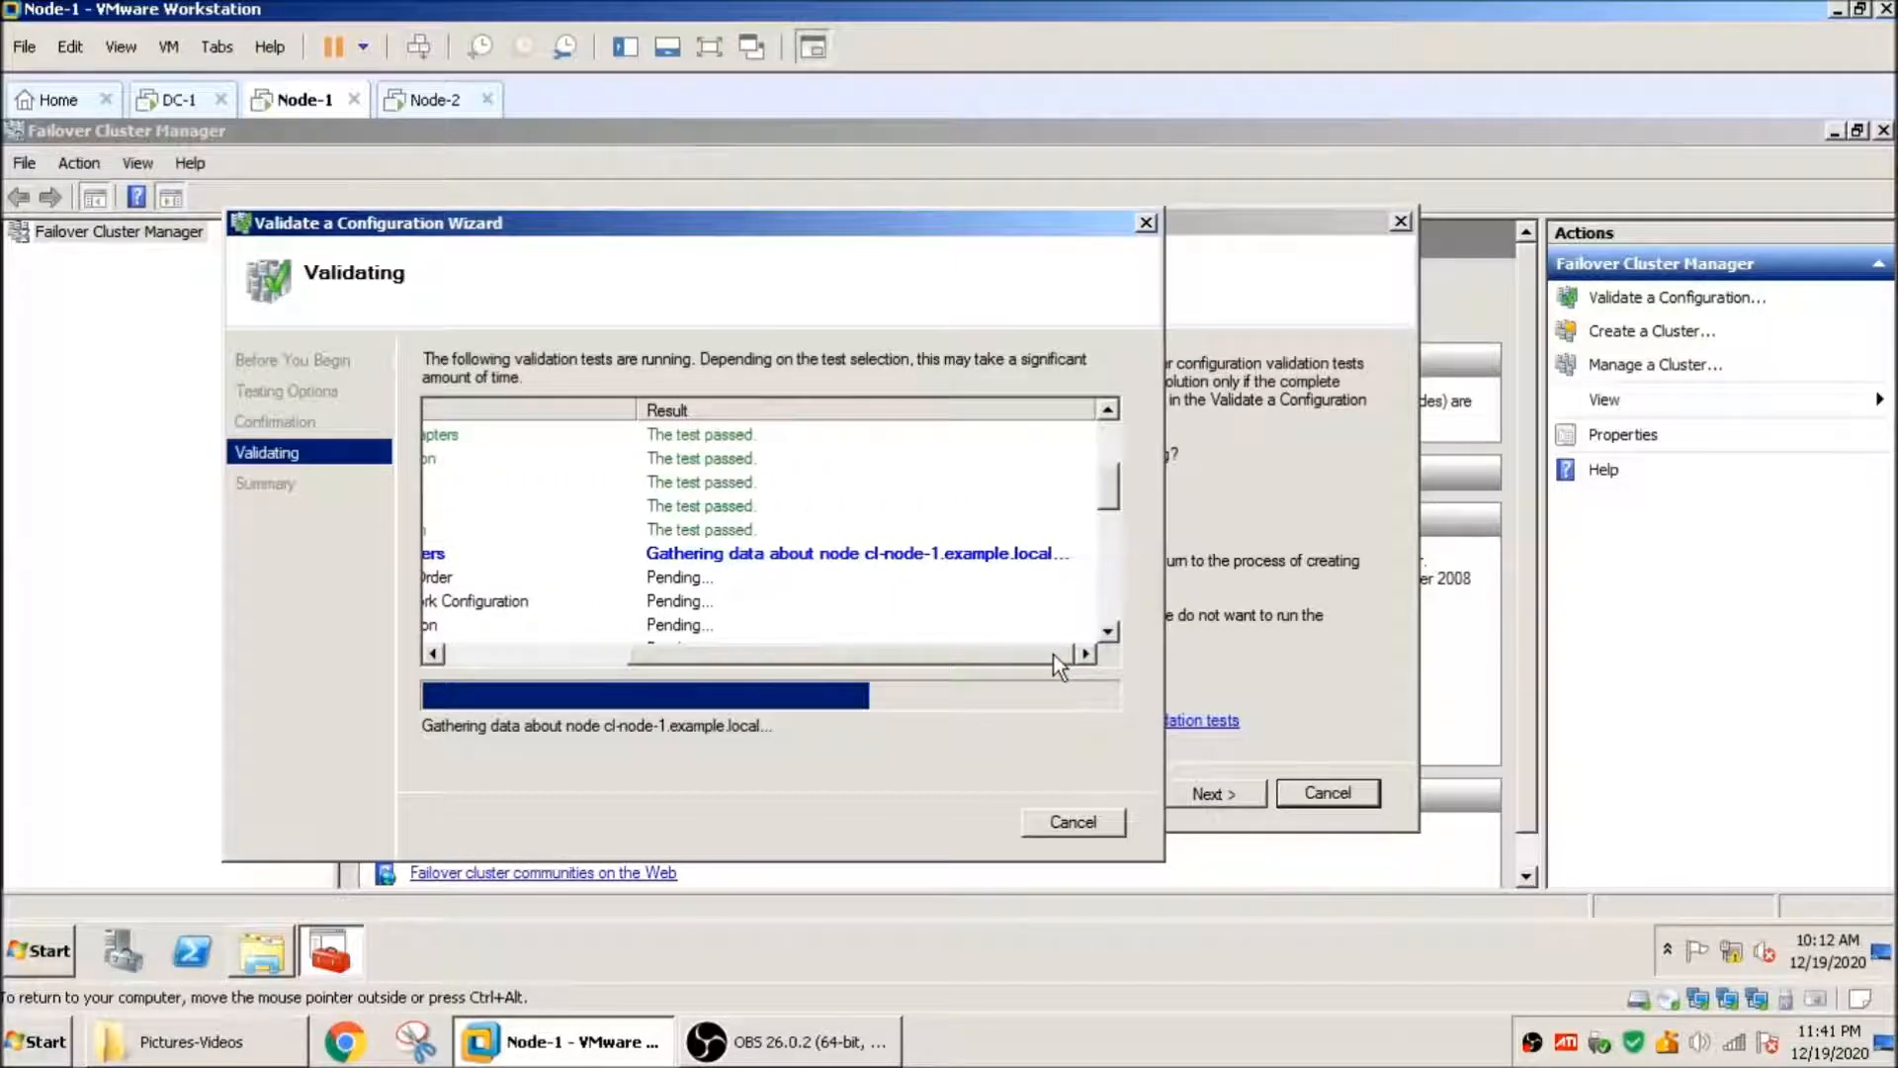
Step: Follow the progress and result text of the List Unsigned Drivers and network tests until validation completes
drag(1060, 665, 895, 662)
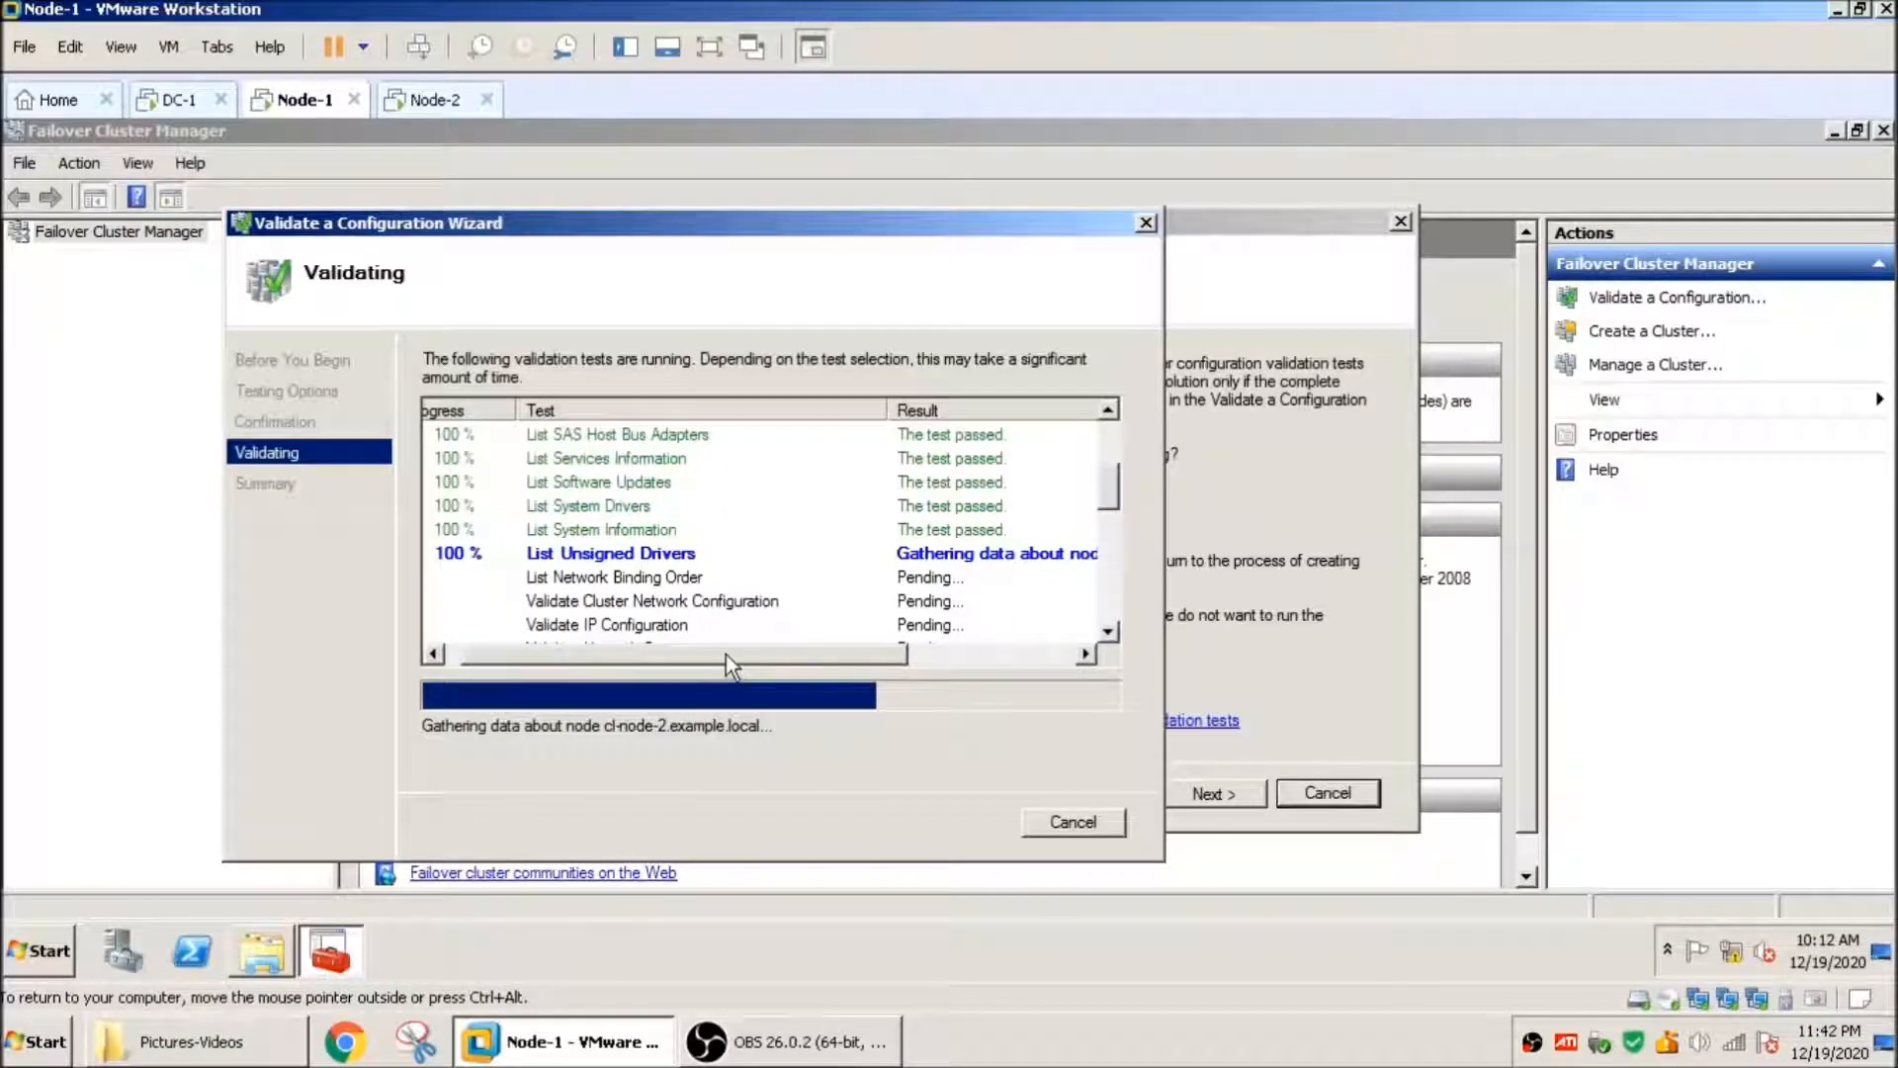
drag(725, 655, 834, 667)
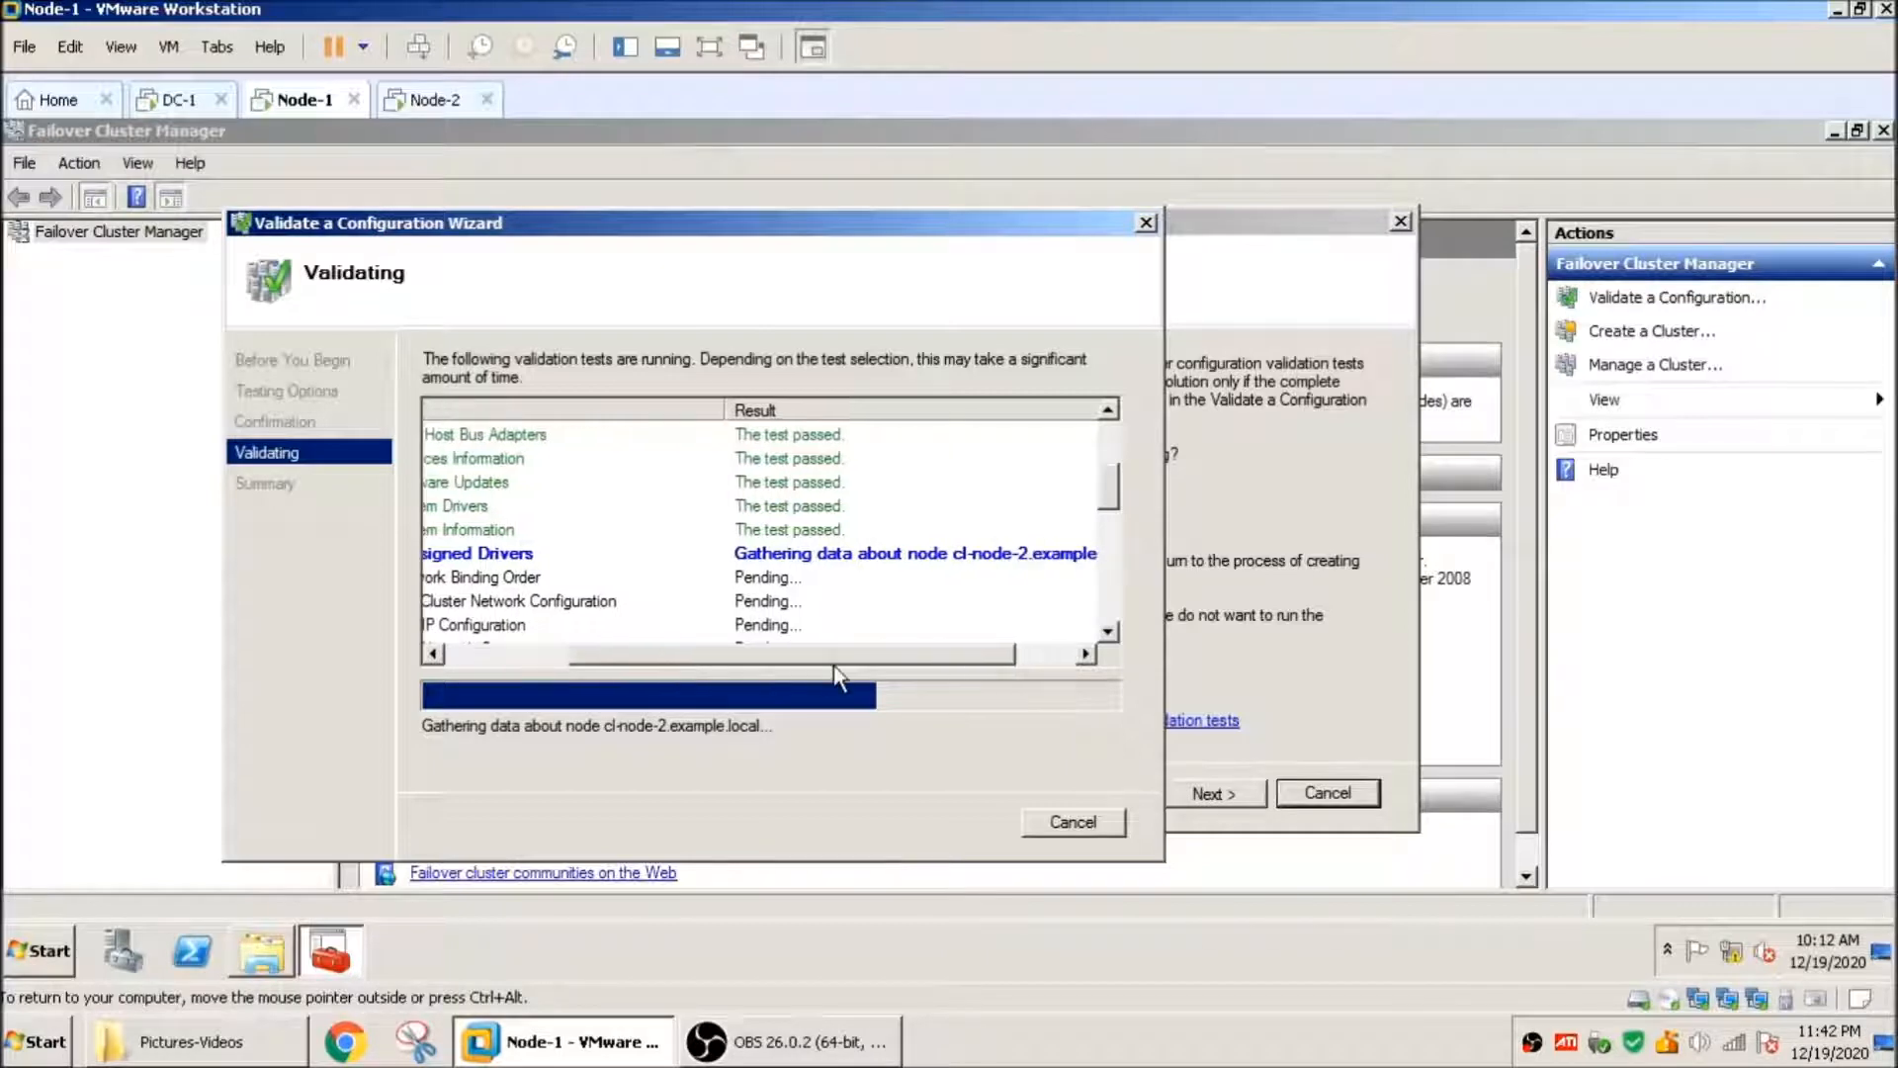
drag(834, 666, 904, 667)
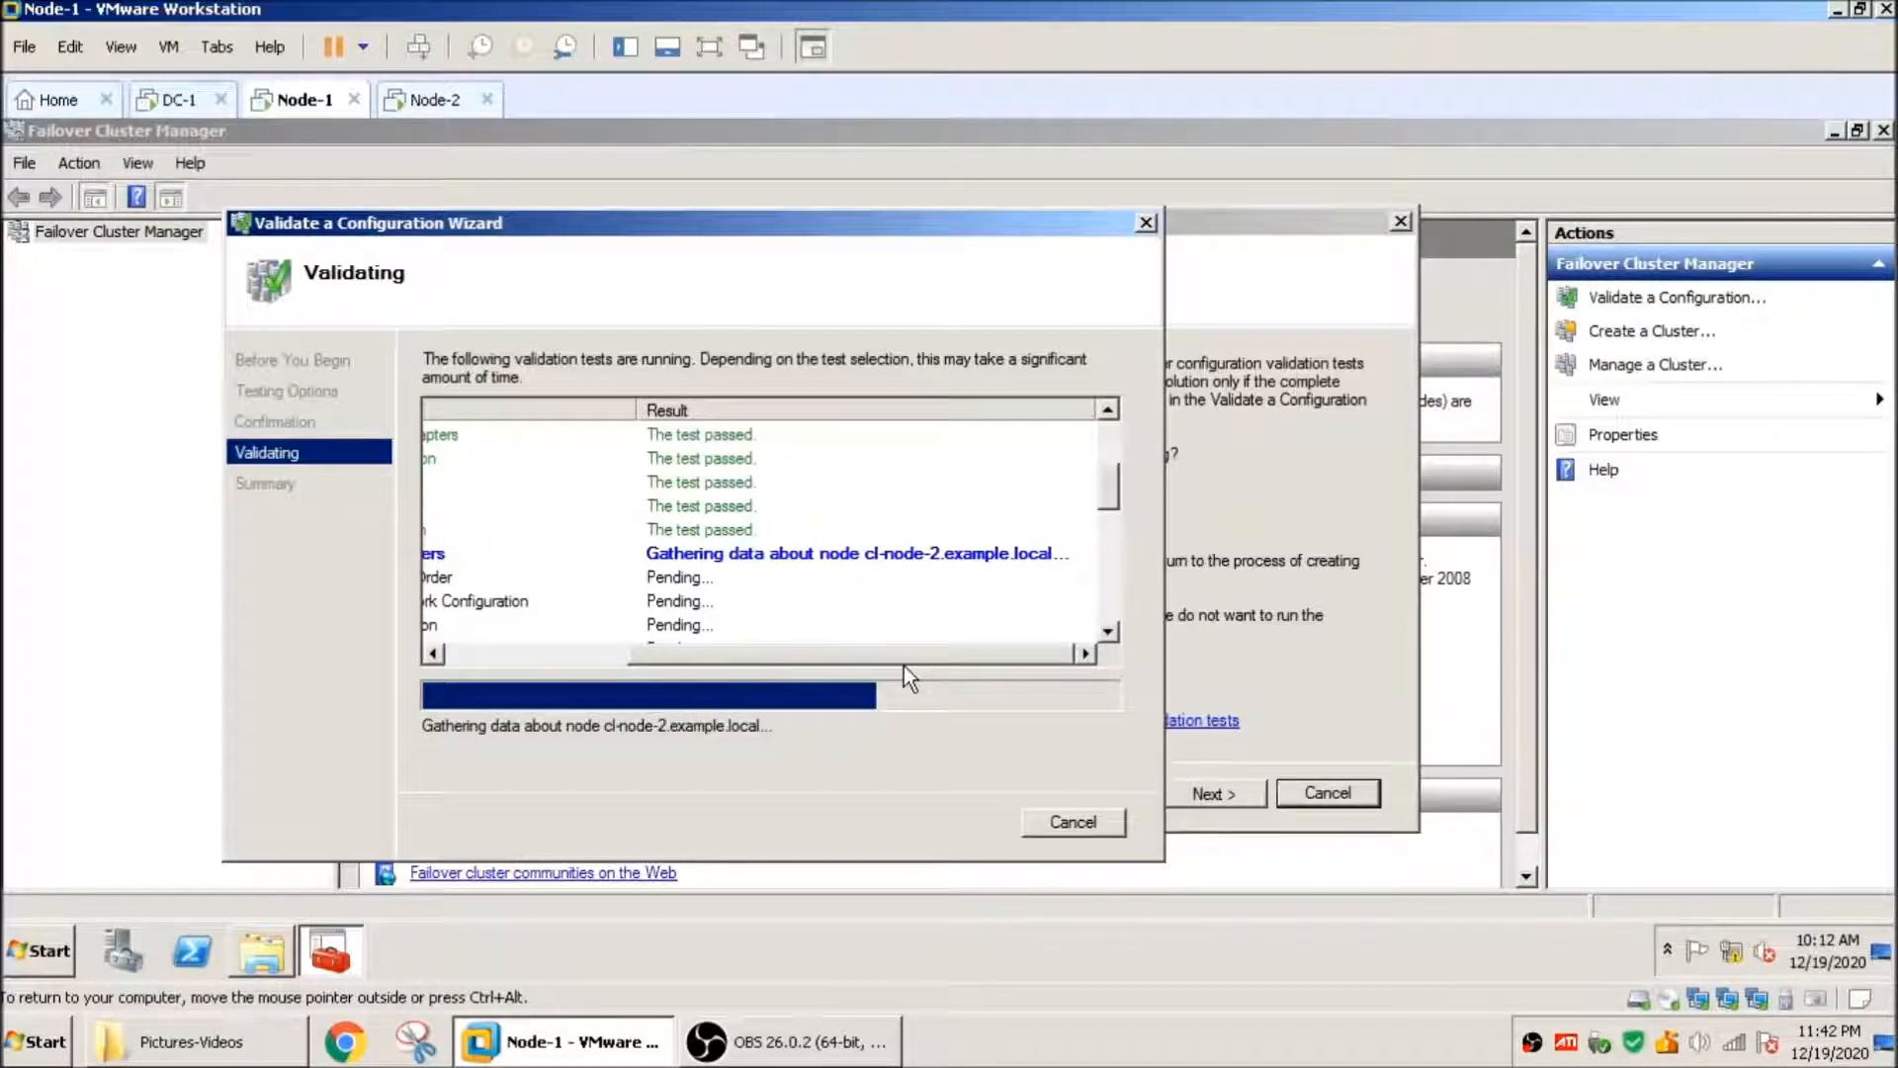
drag(904, 667, 680, 664)
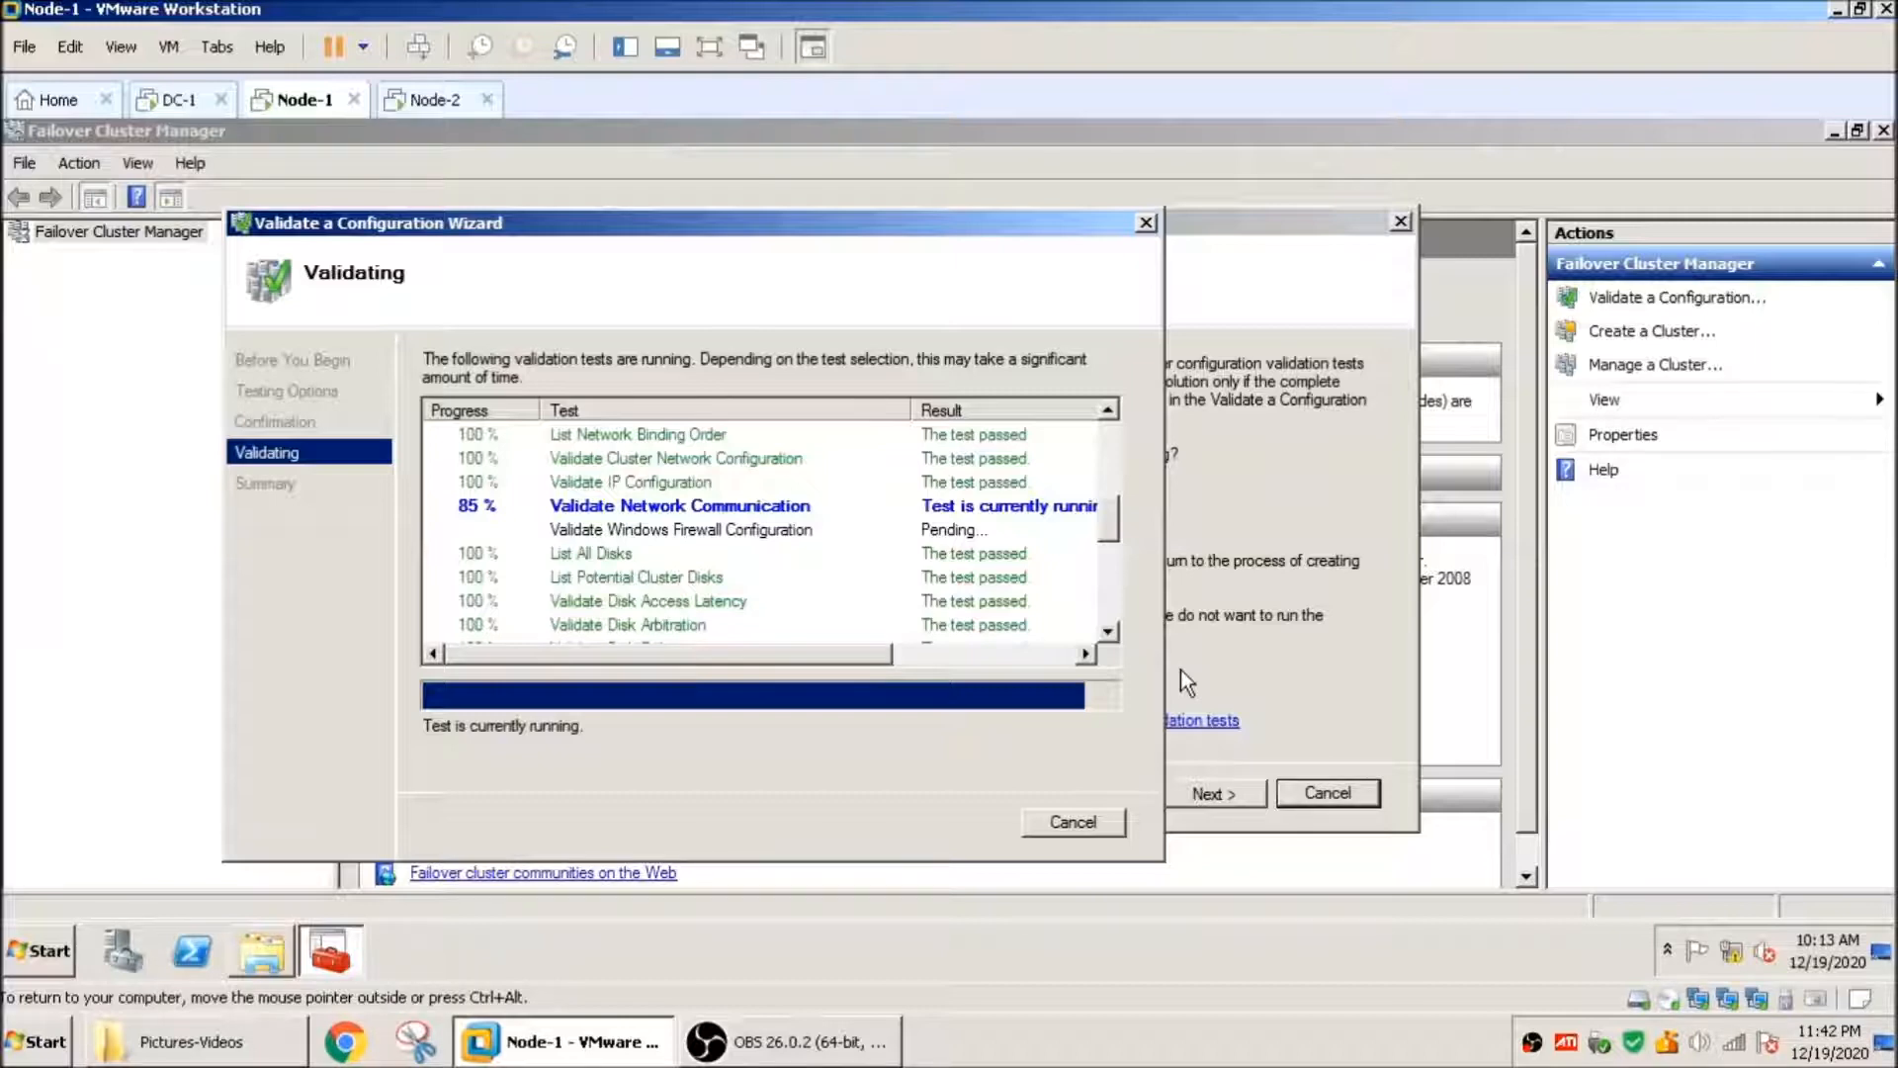
mouse_move(860, 655)
mouse_down()
mouse_move(923, 651)
mouse_move(876, 657)
mouse_up()
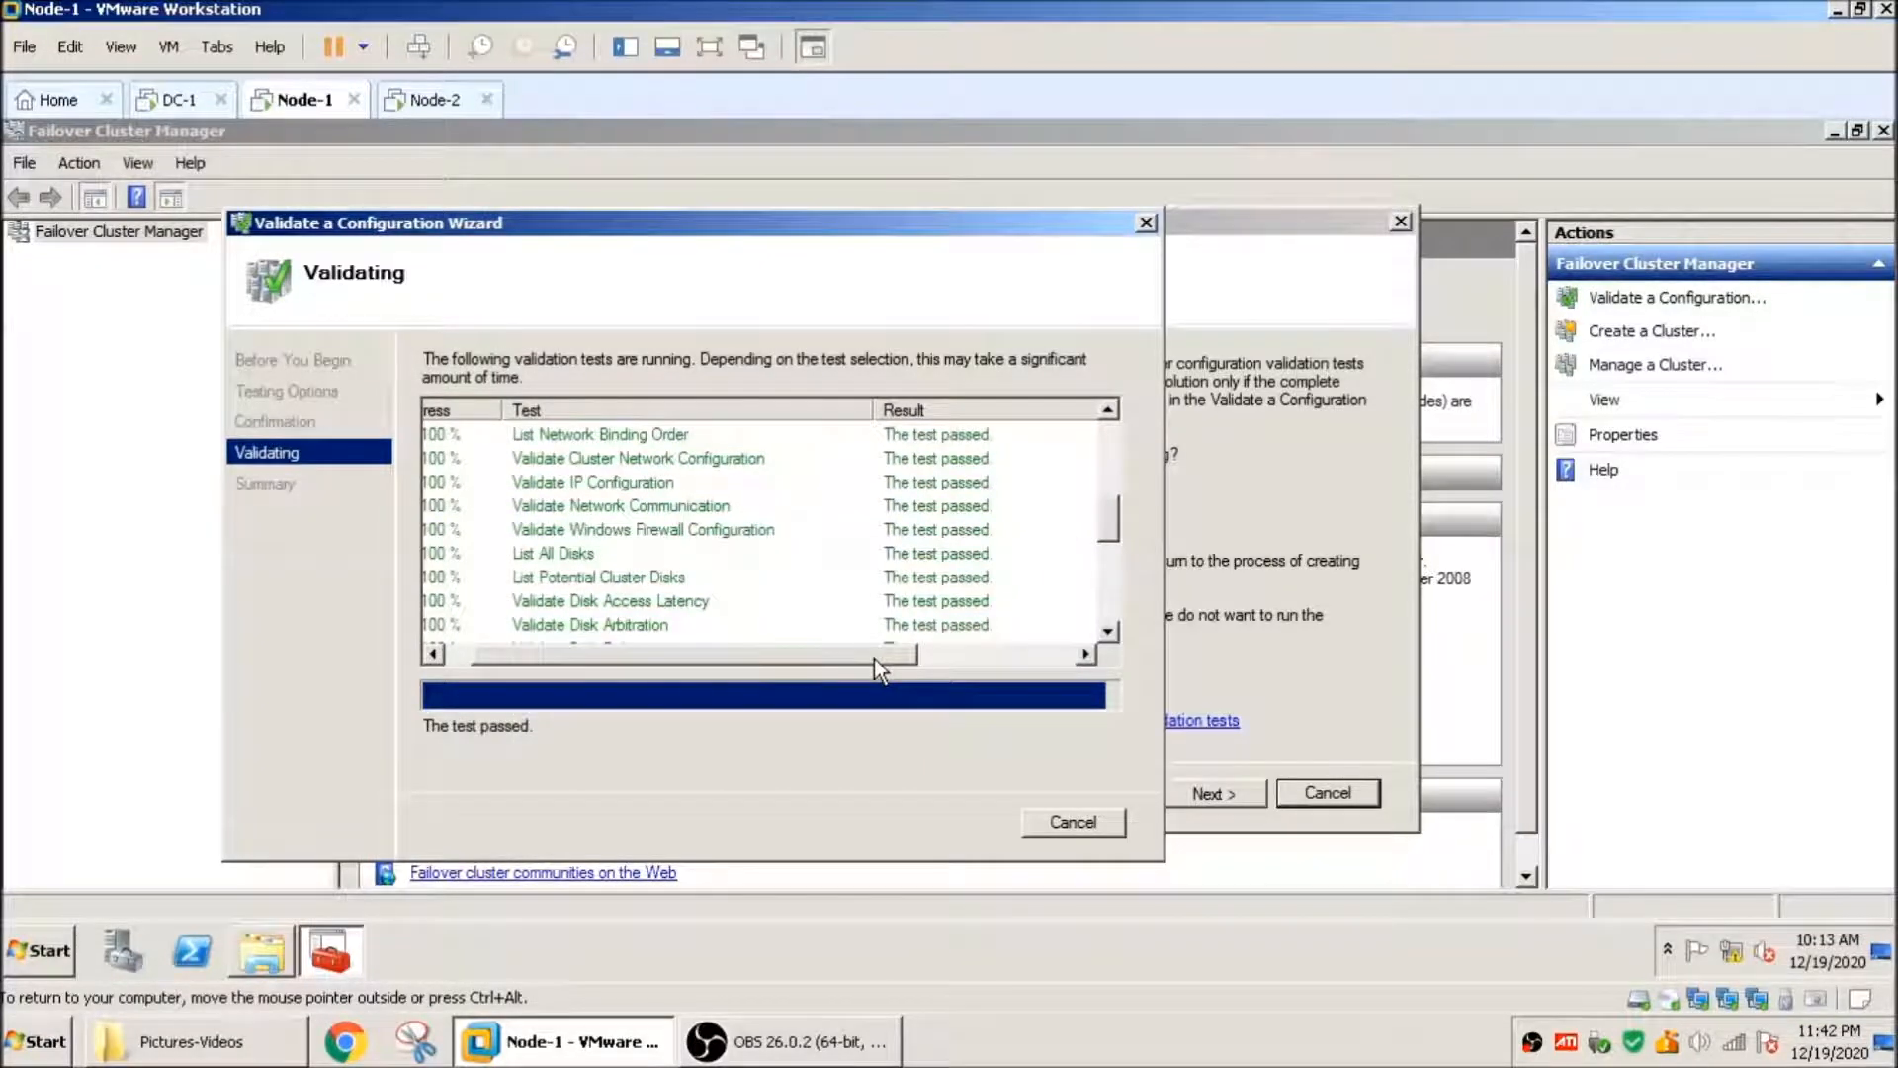
drag(874, 658, 745, 682)
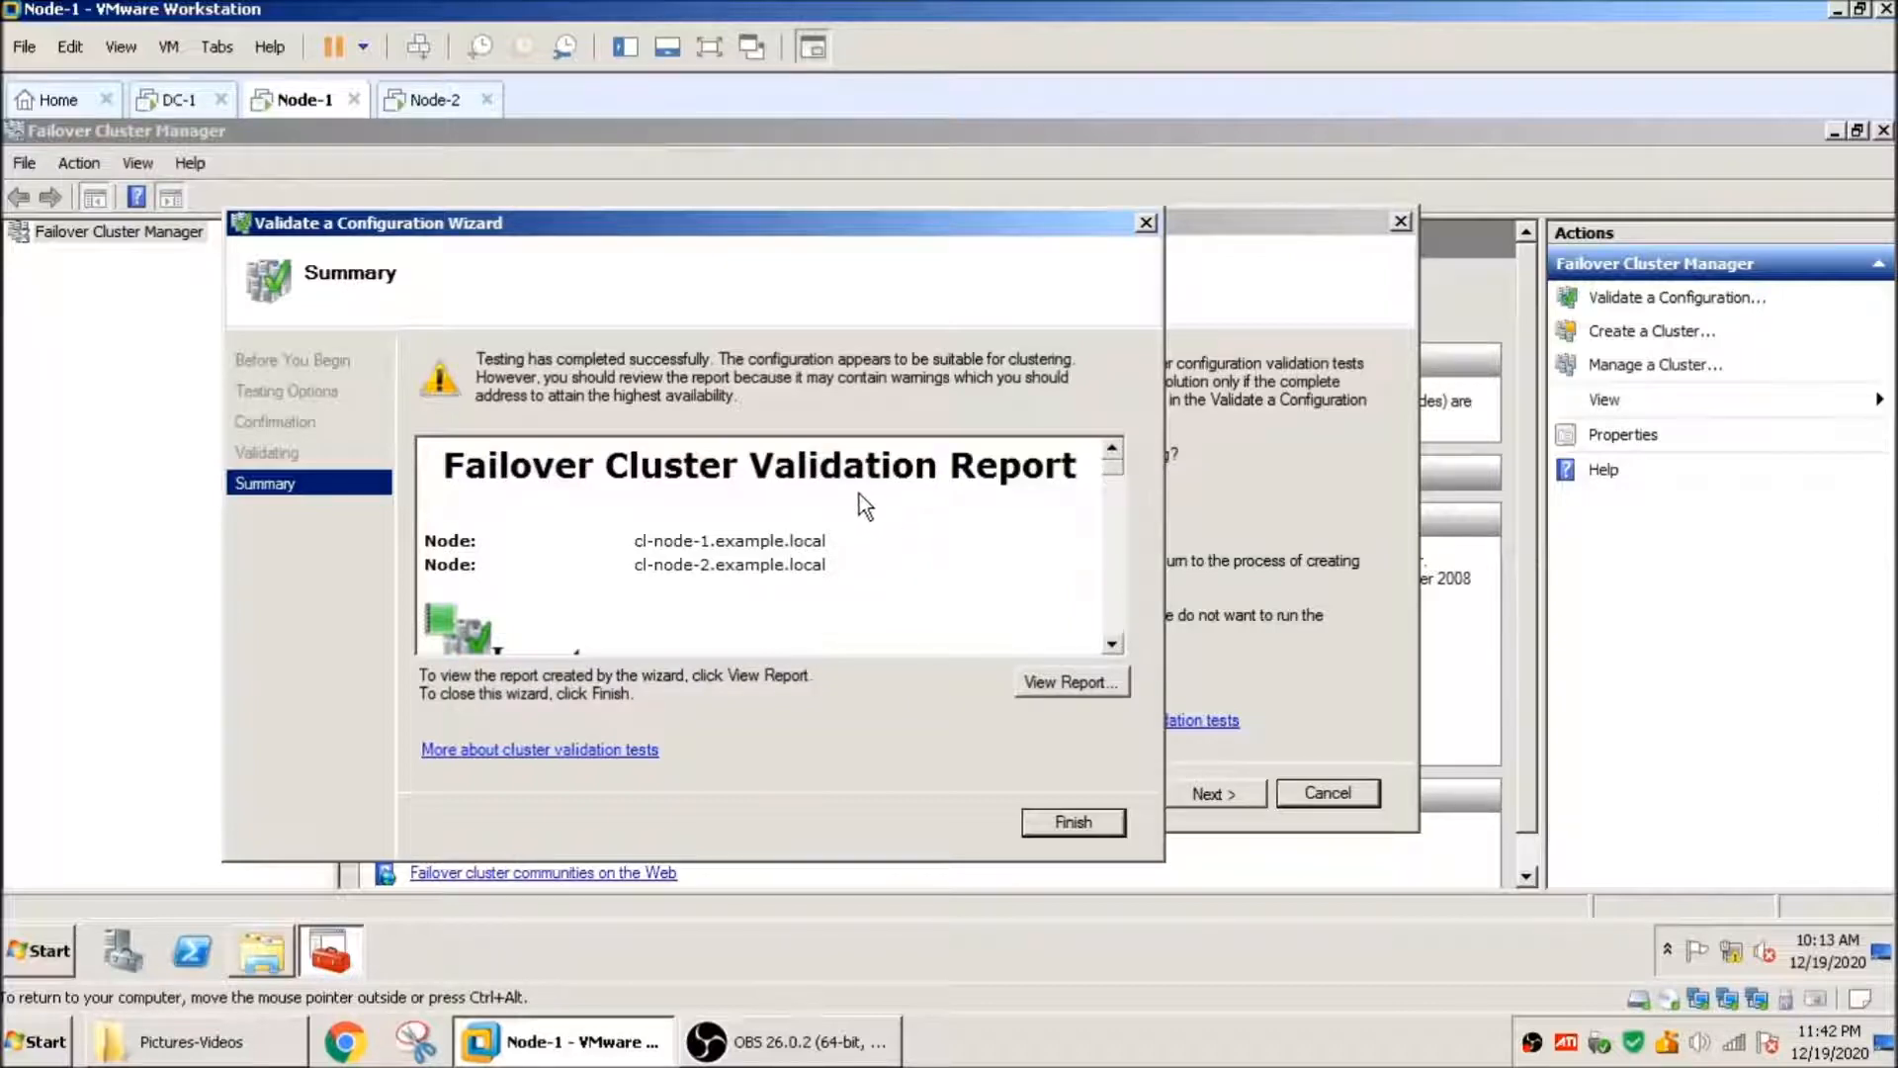
Step: Open the full Failover Cluster Validation Report in Internet Explorer, postponing the browser setup and closing the extra tab, and maximize the report
click(1076, 686)
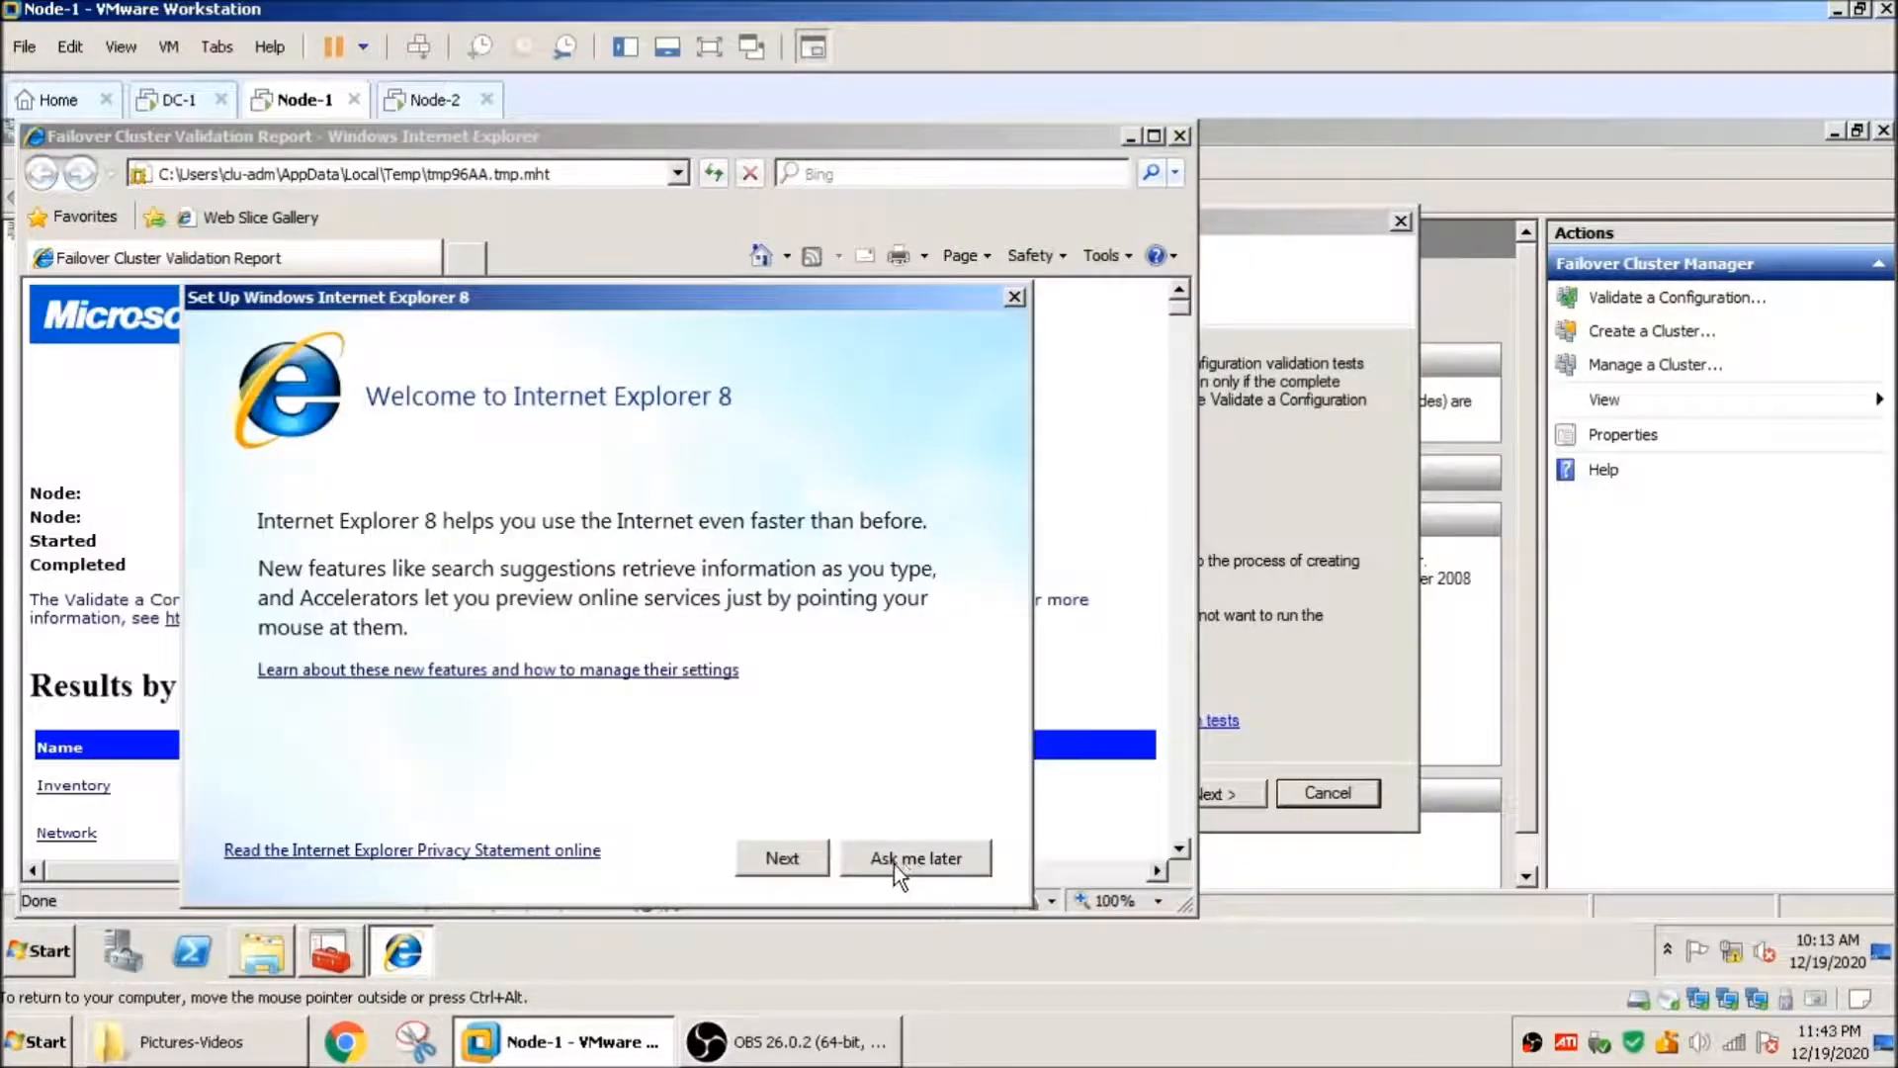
click(895, 862)
click(848, 561)
click(986, 605)
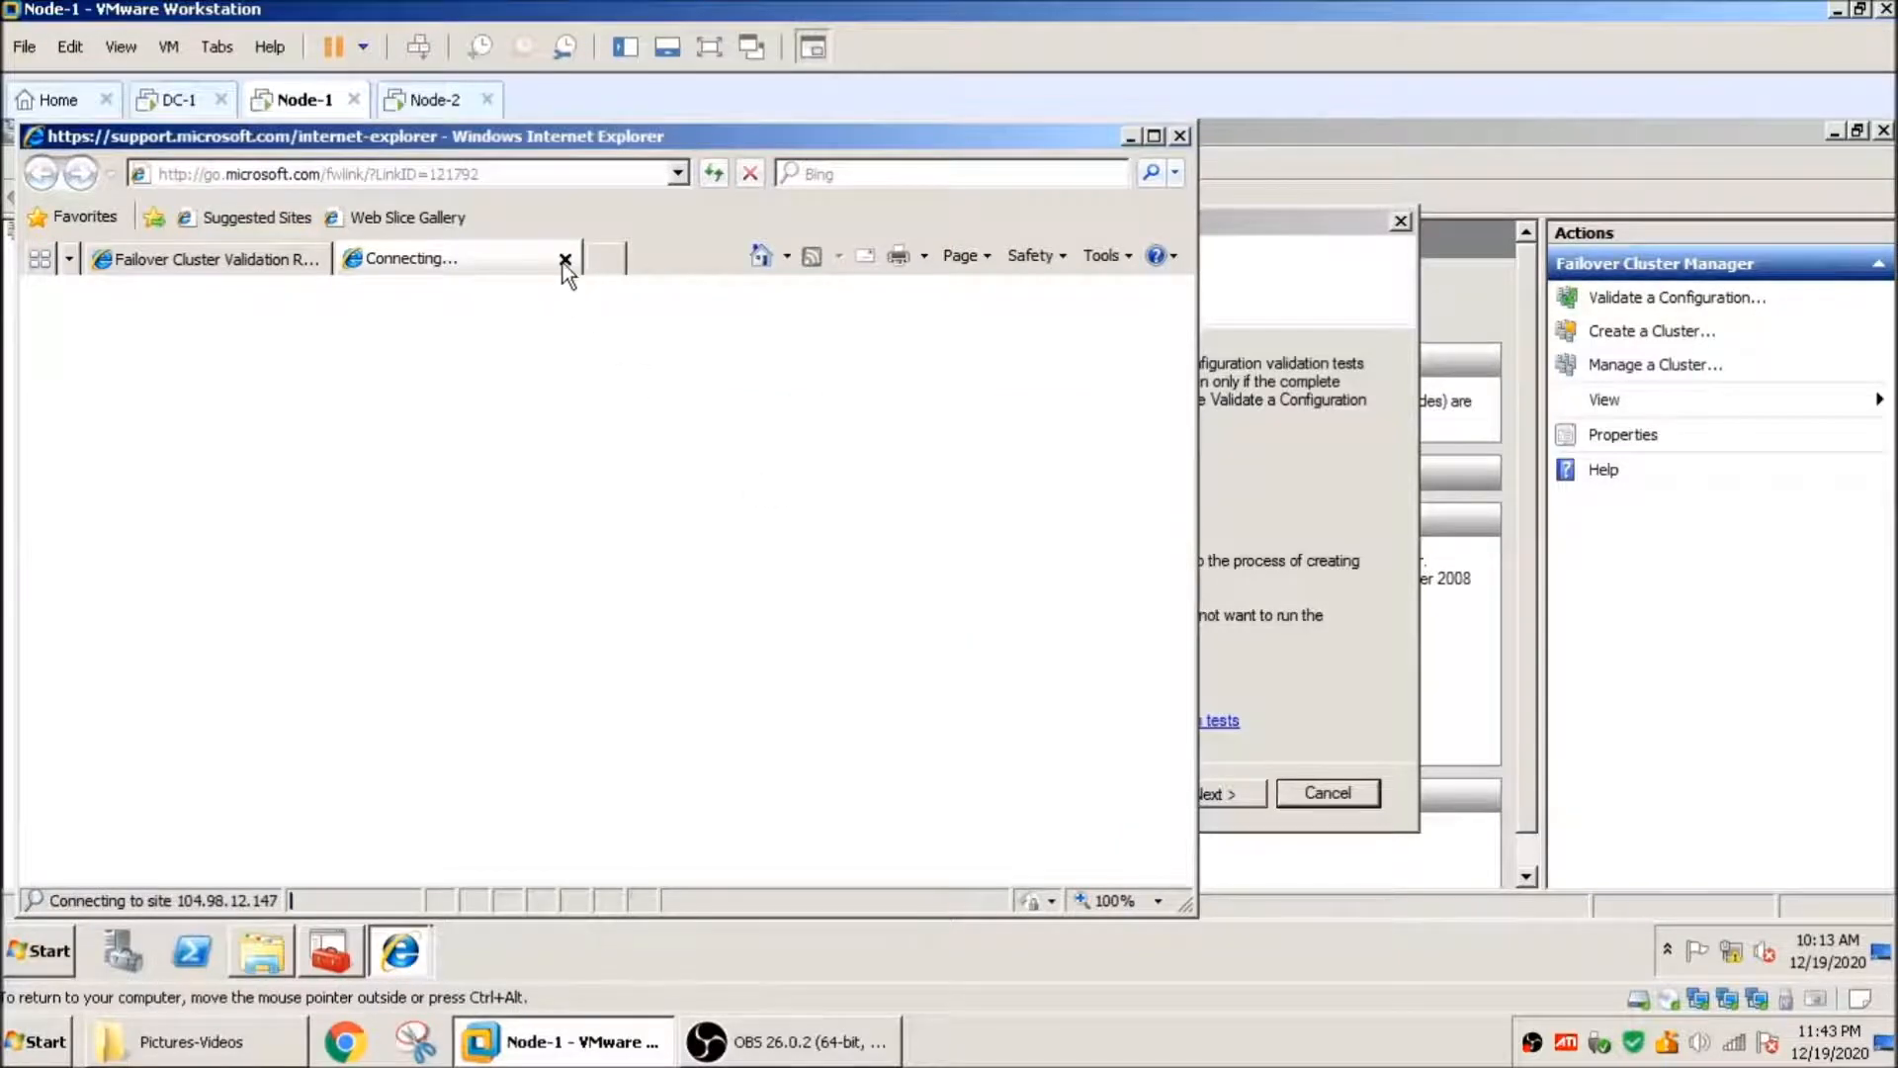
click(564, 260)
click(1155, 135)
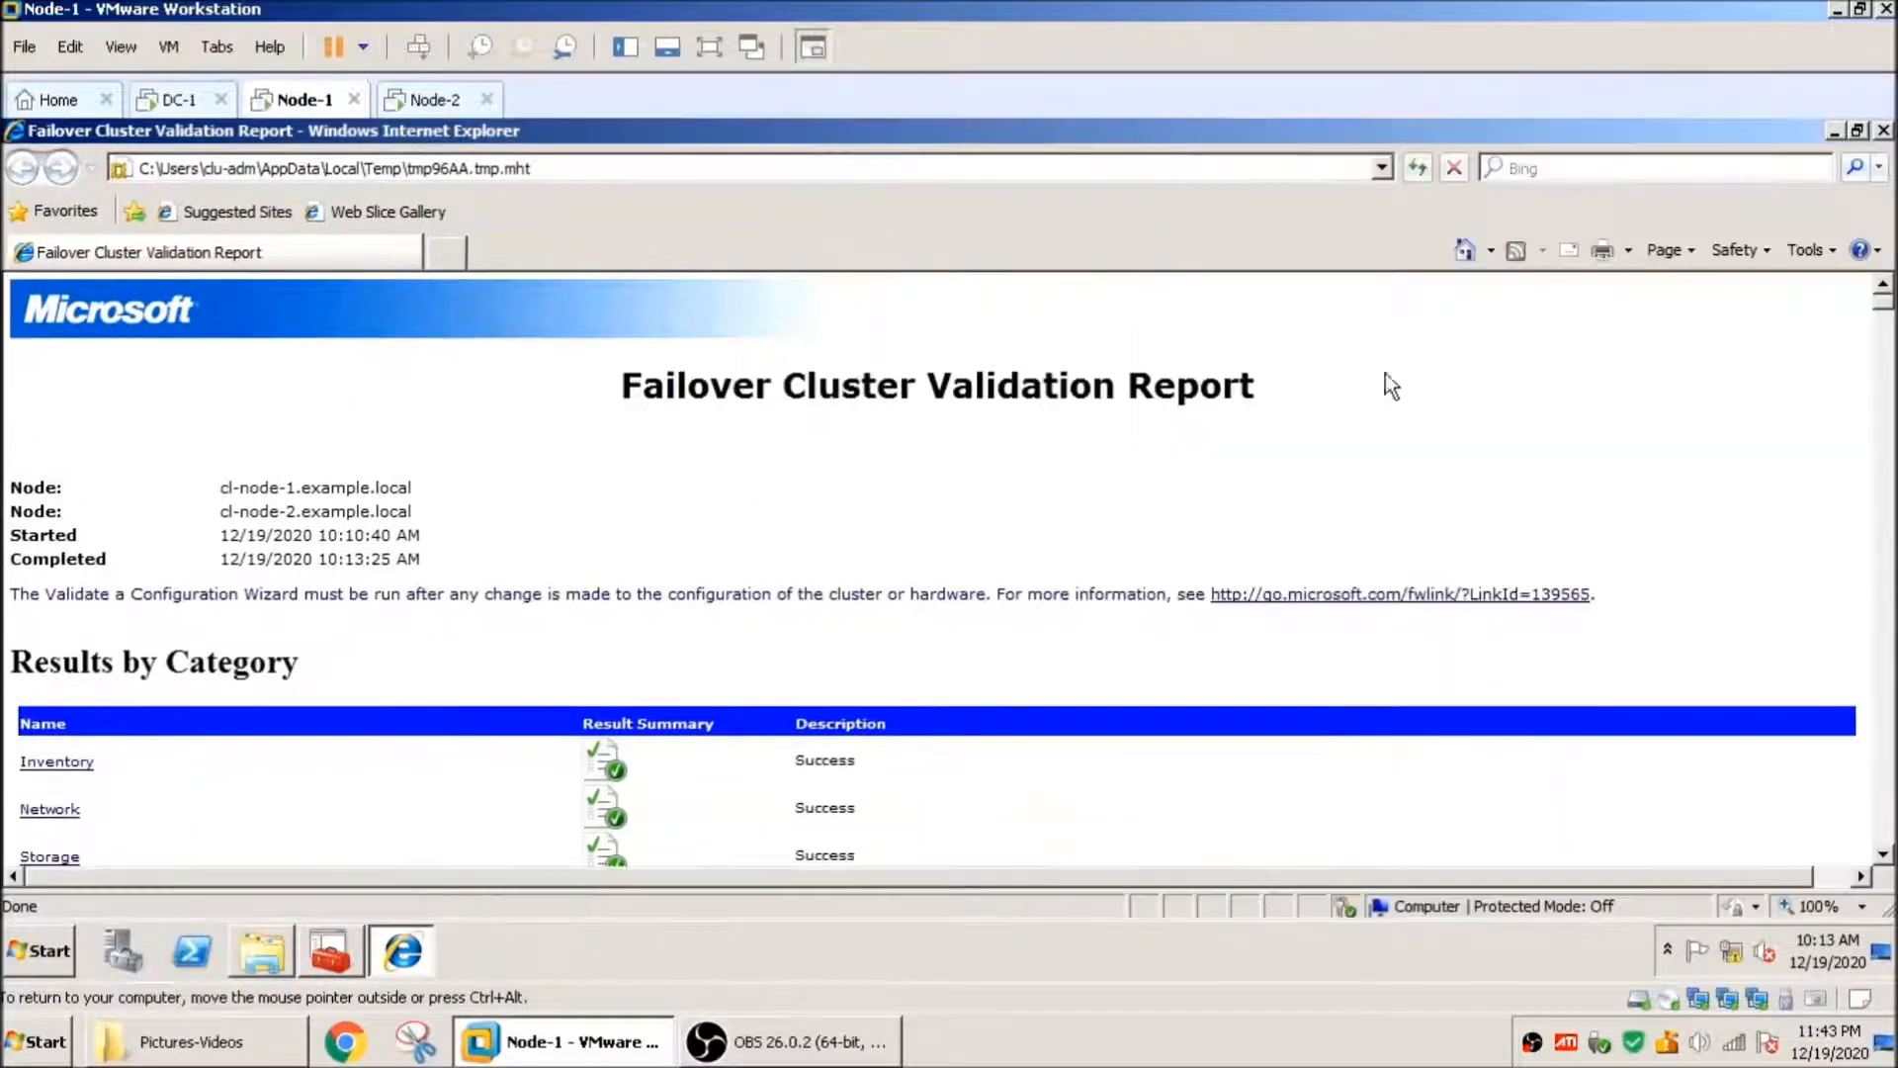
click(1335, 595)
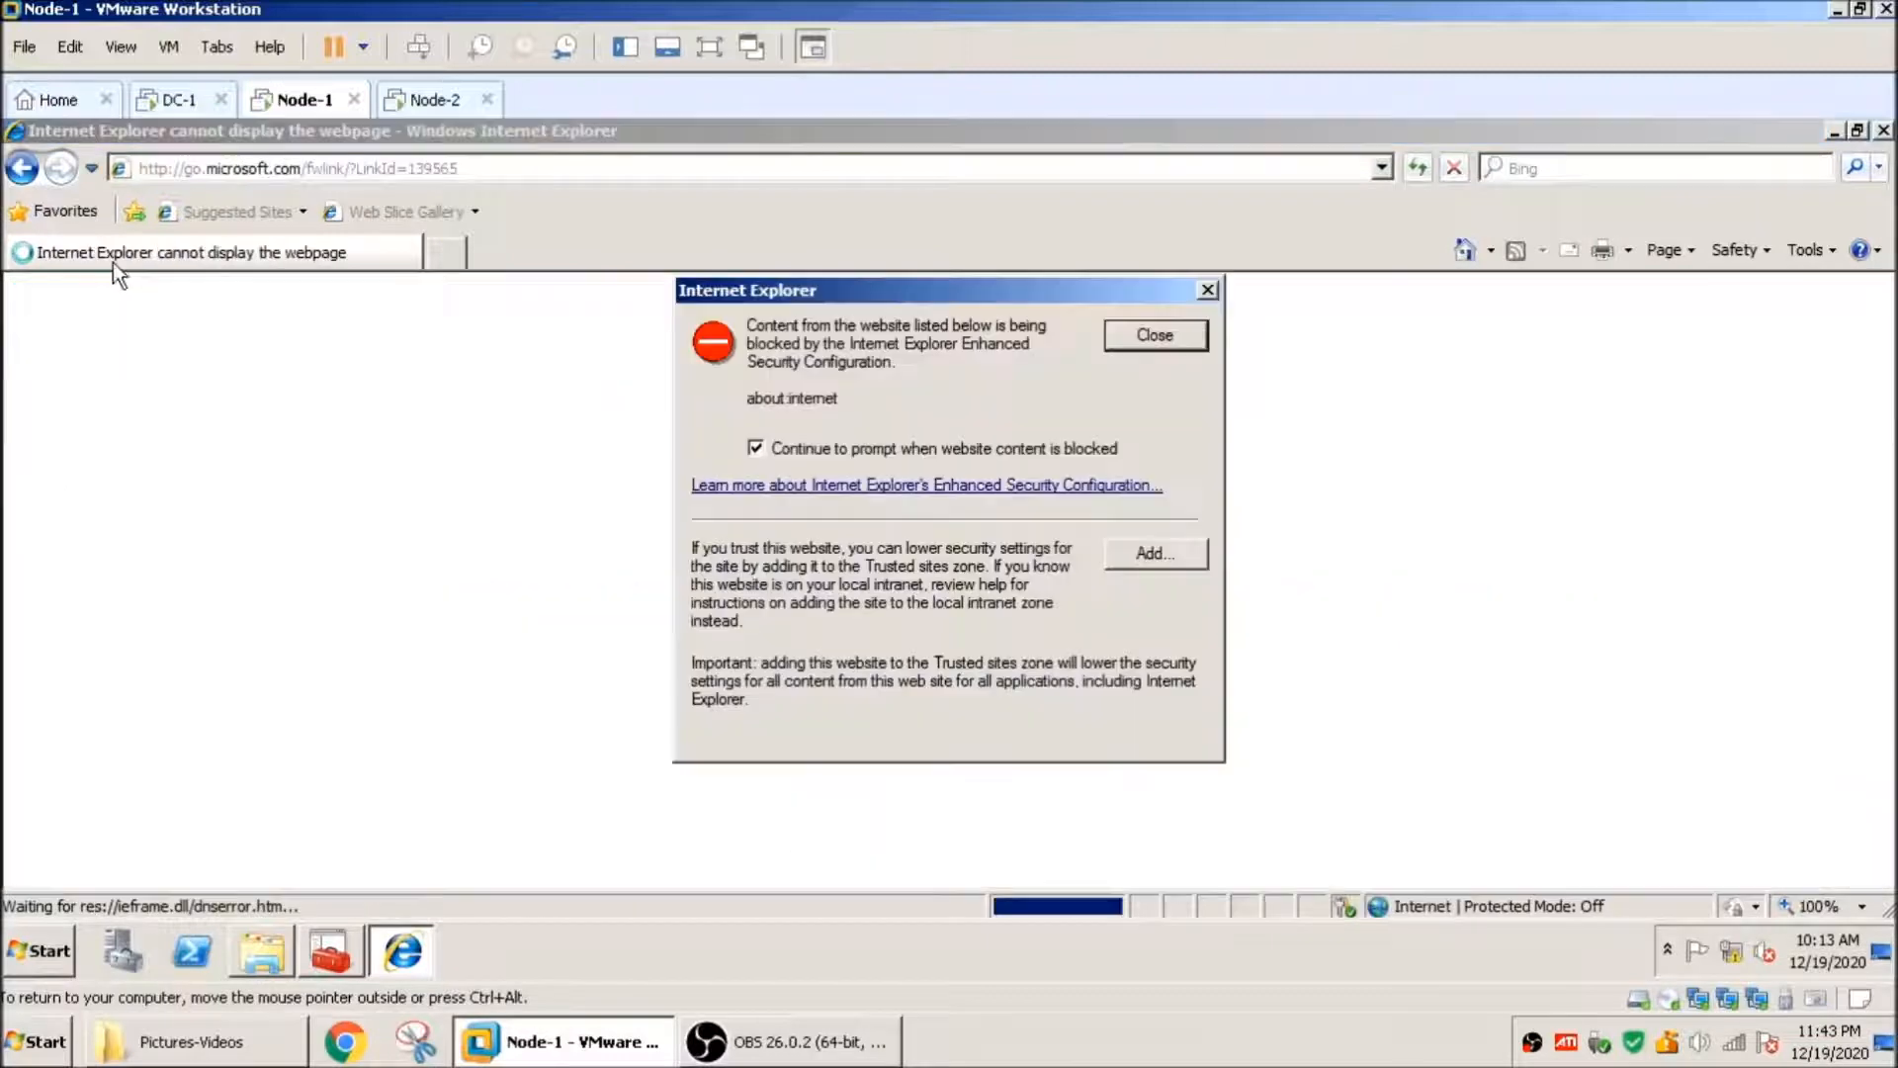
click(1207, 290)
click(1884, 130)
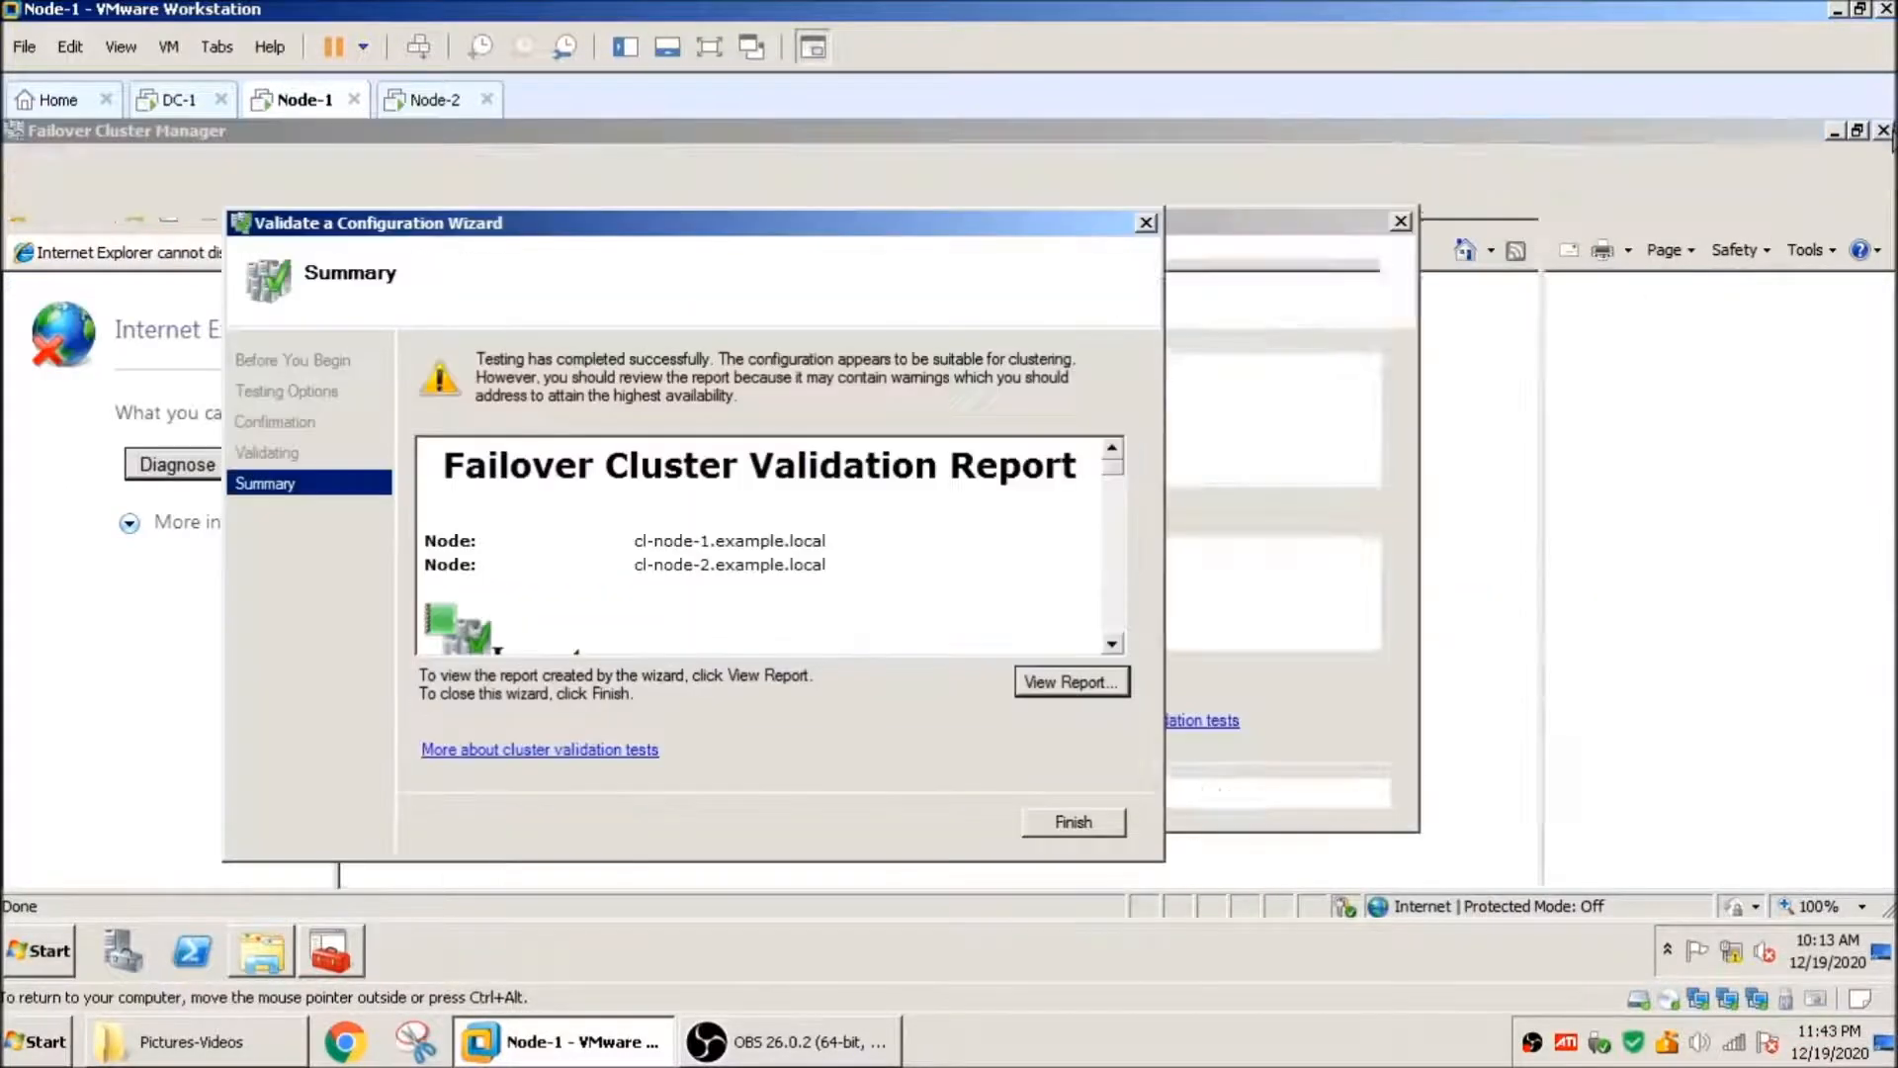
click(1070, 682)
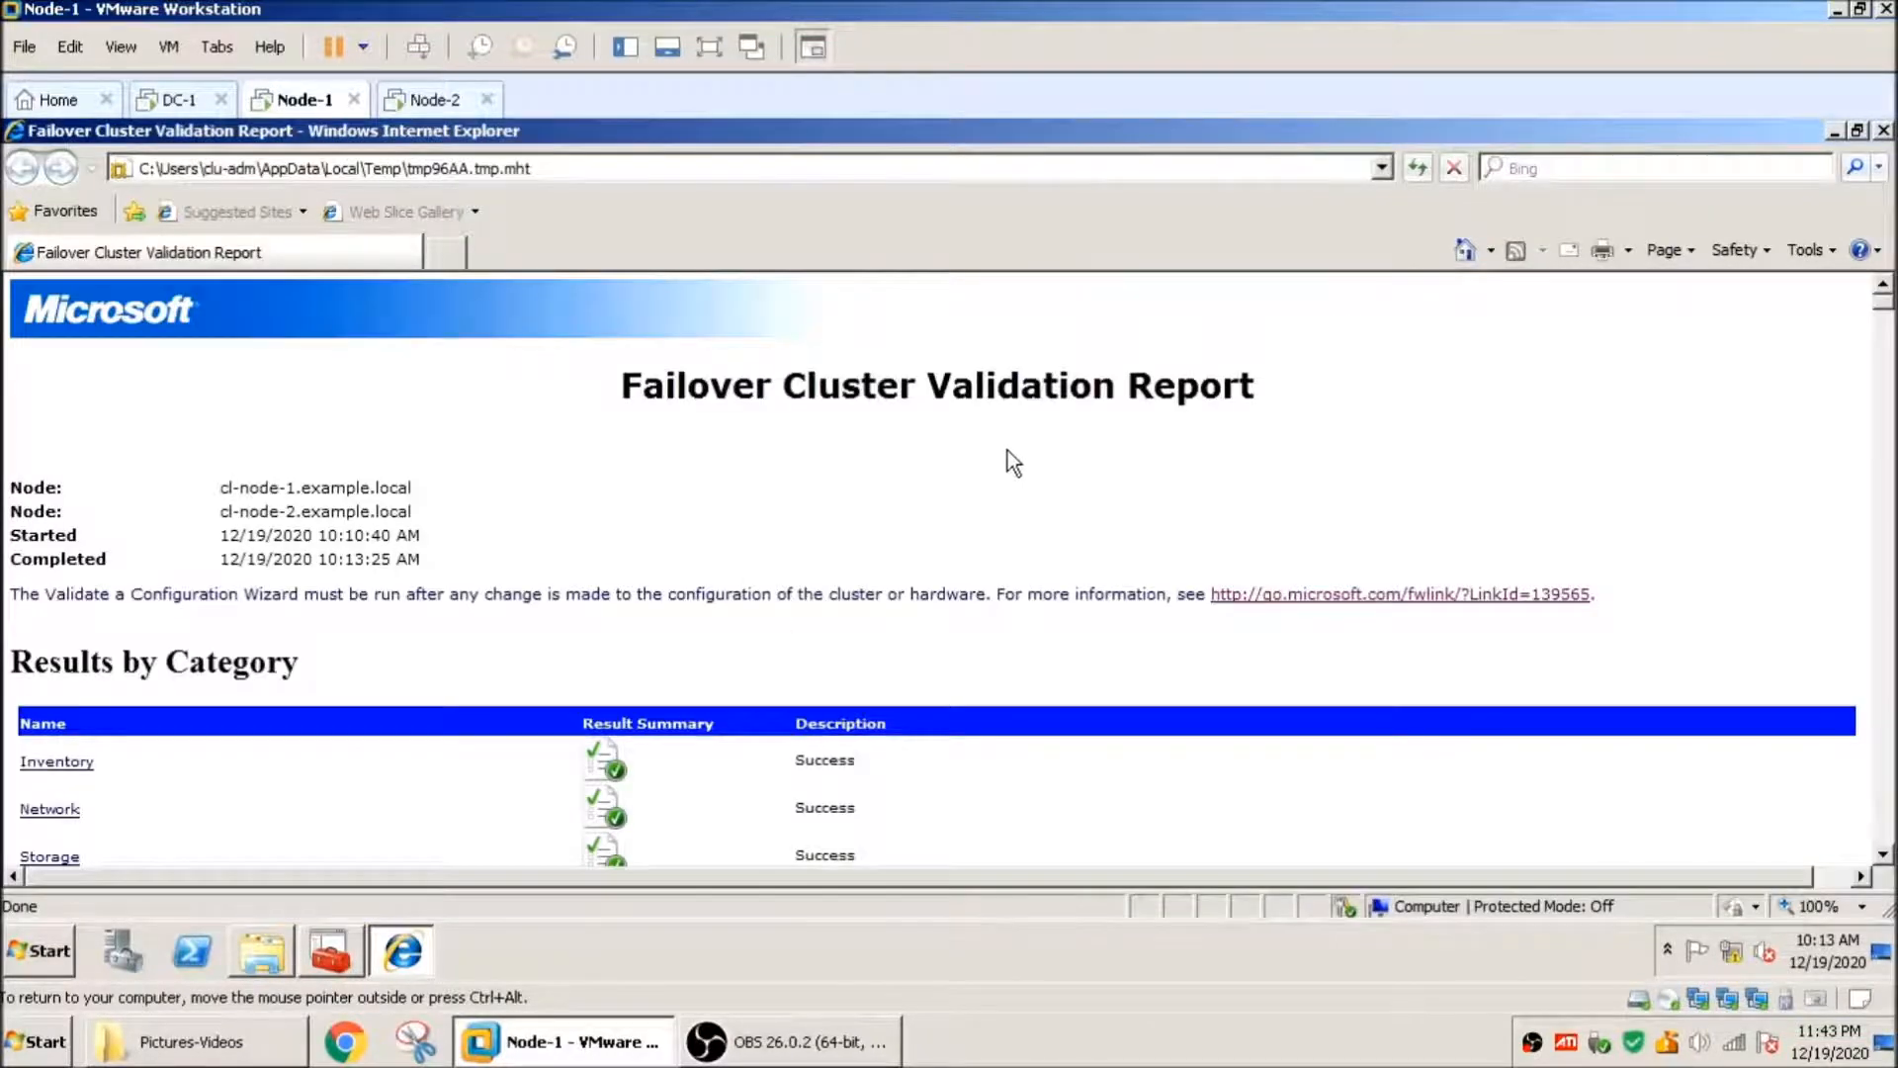
Step: Review the validation results by category and open the Validate Active Directory Configuration details under System Configuration
scroll(1007, 449, down, 3)
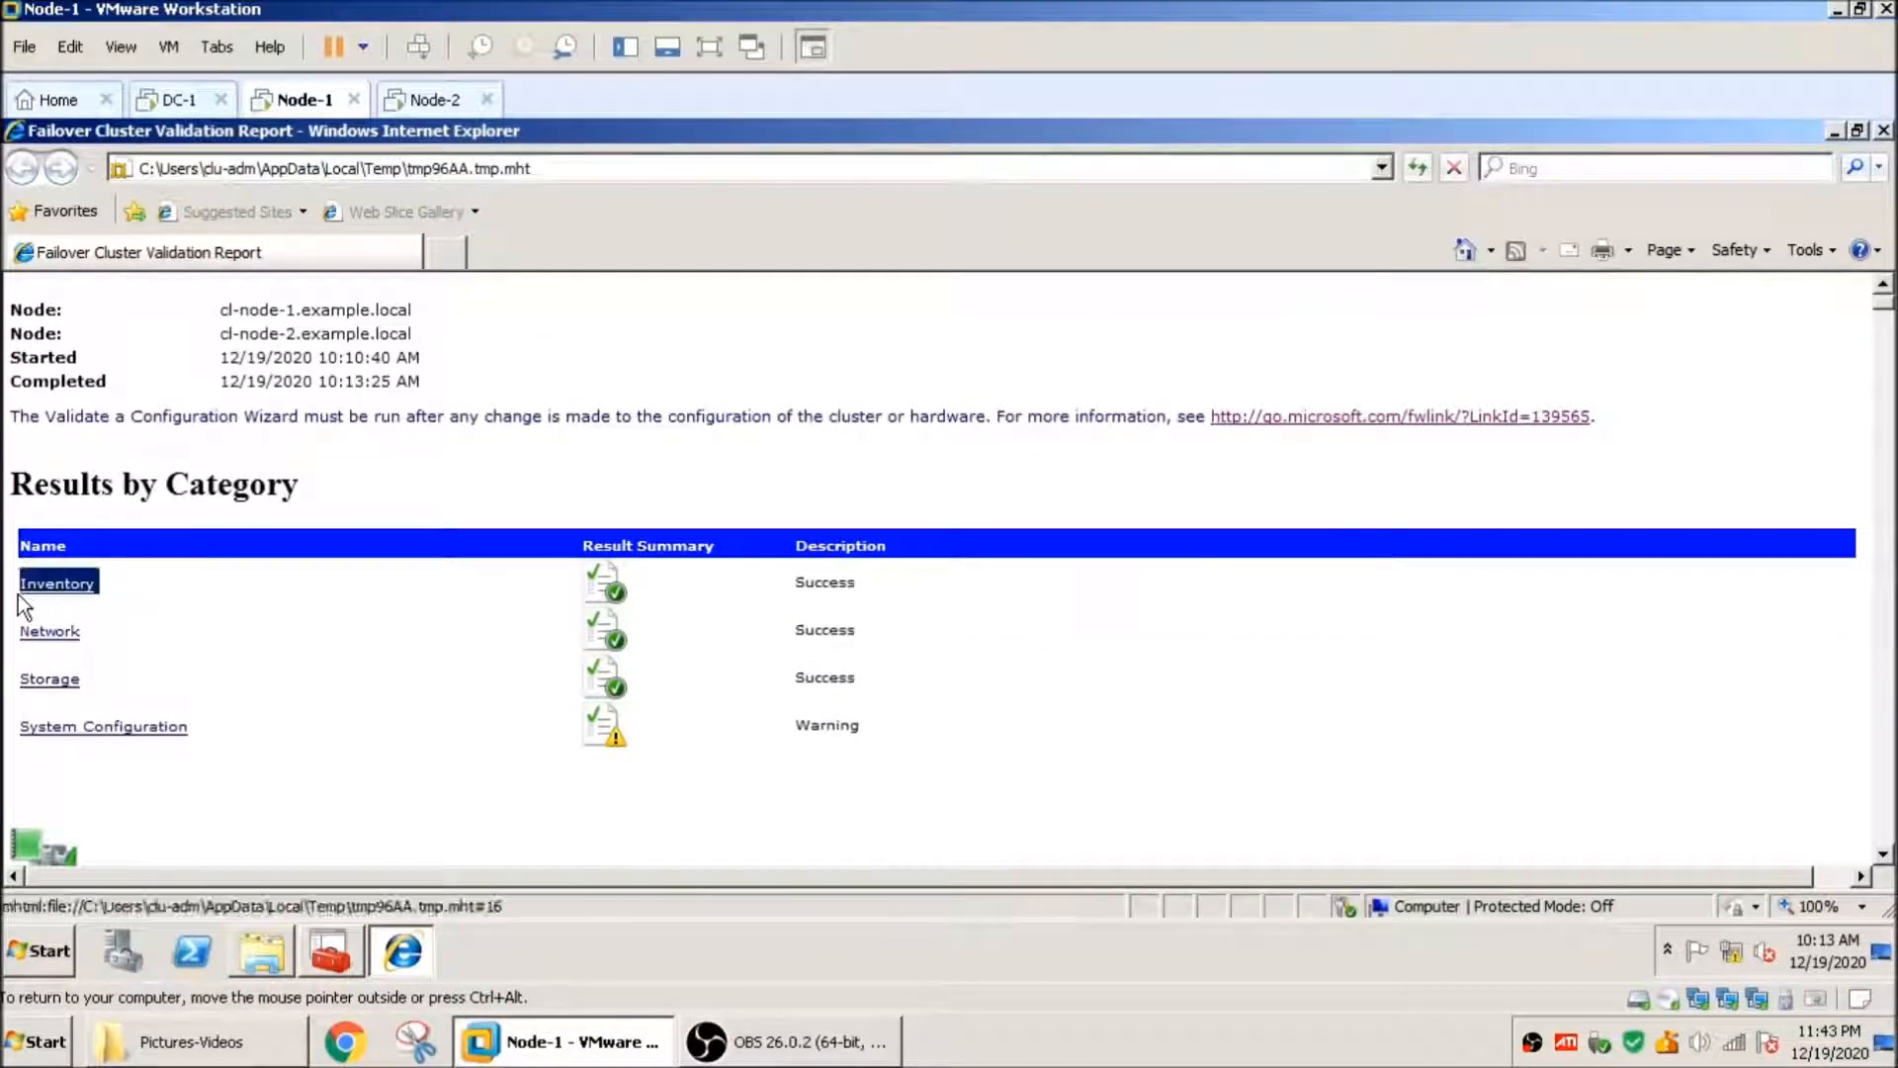
drag(32, 642, 5, 693)
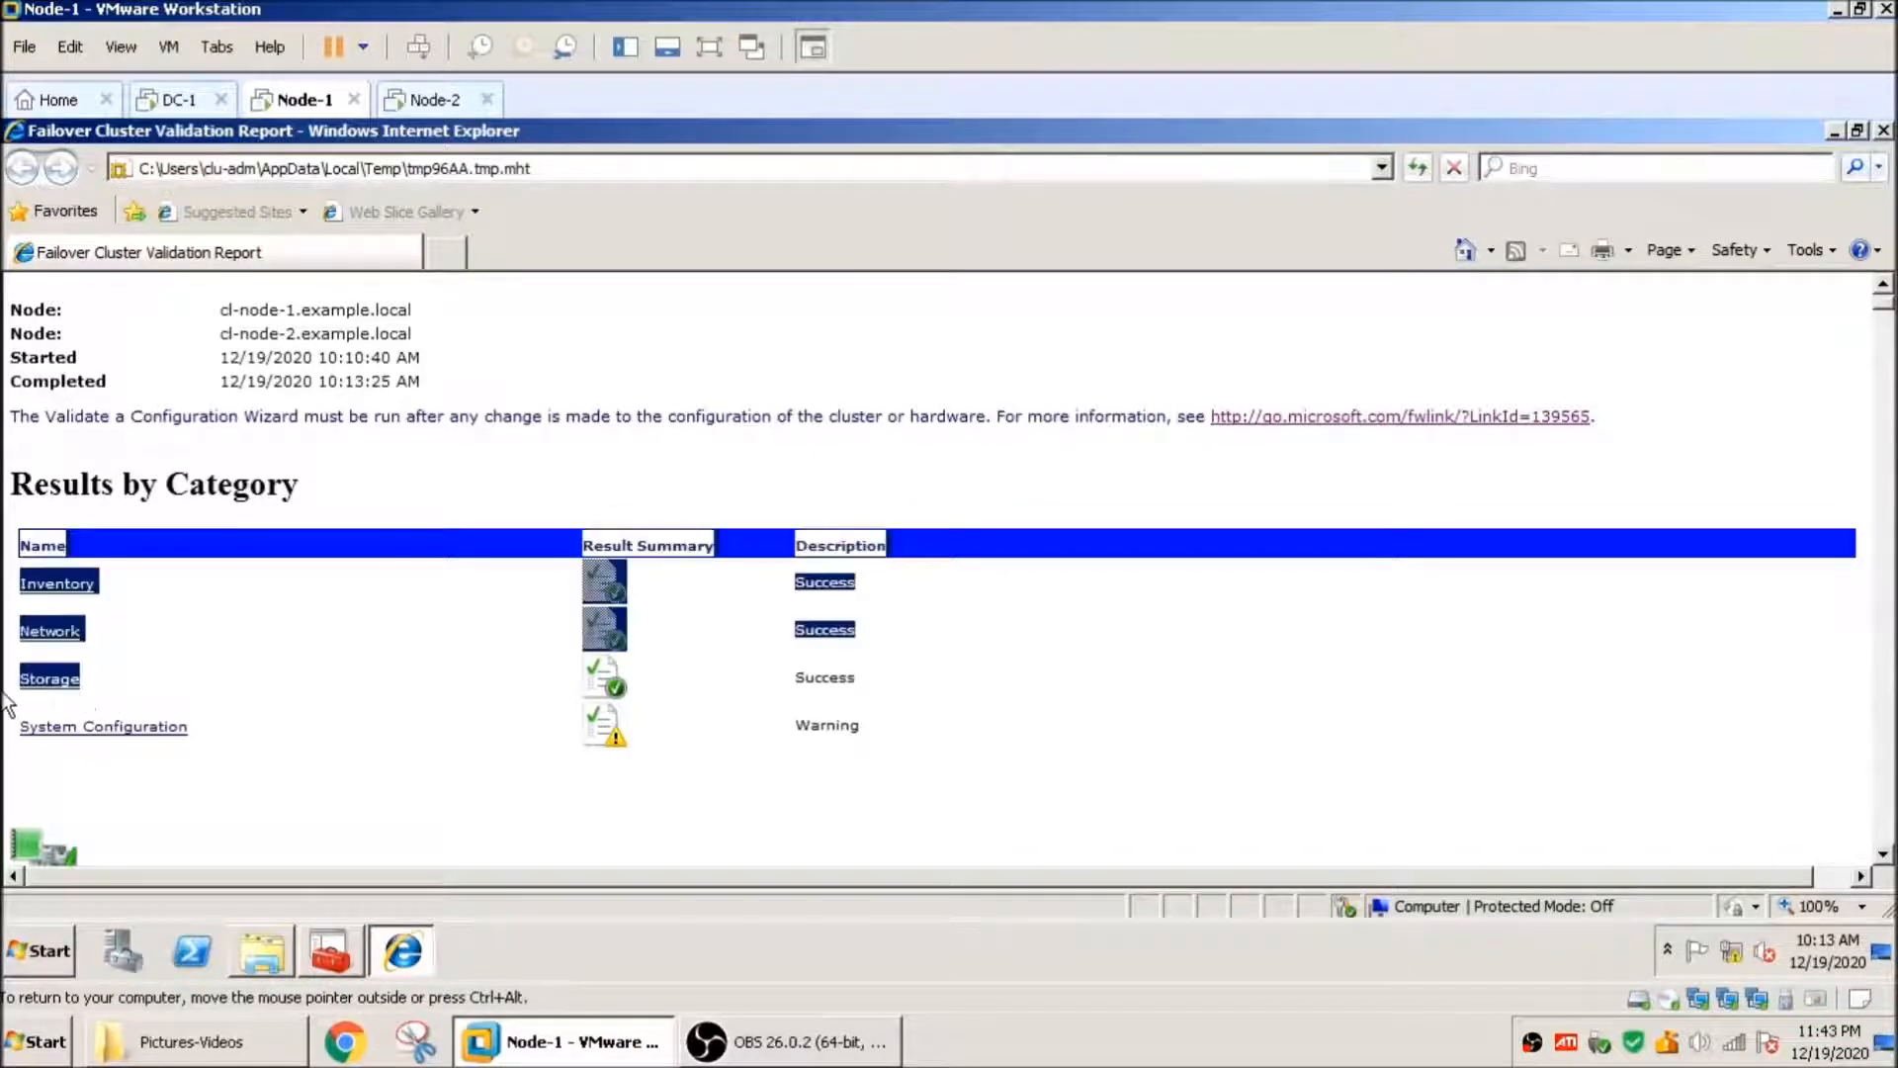
click(253, 758)
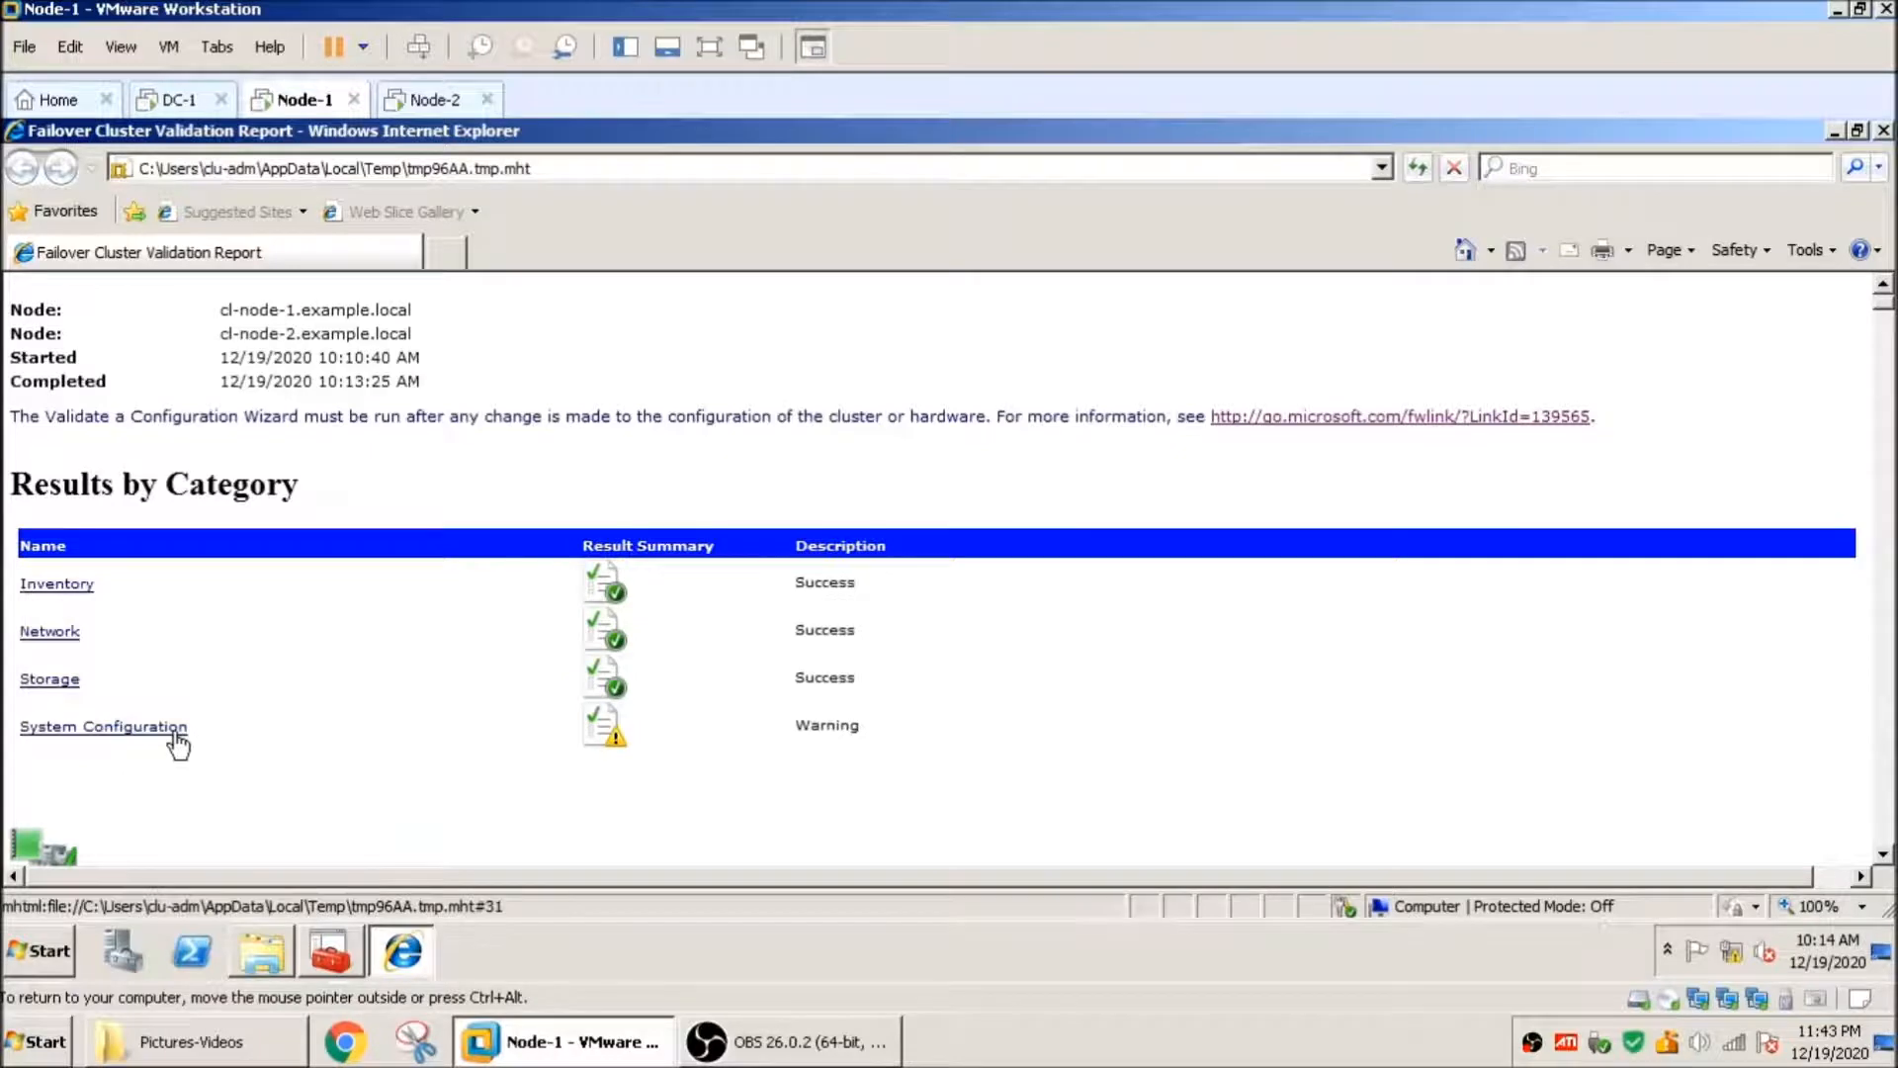
click(174, 730)
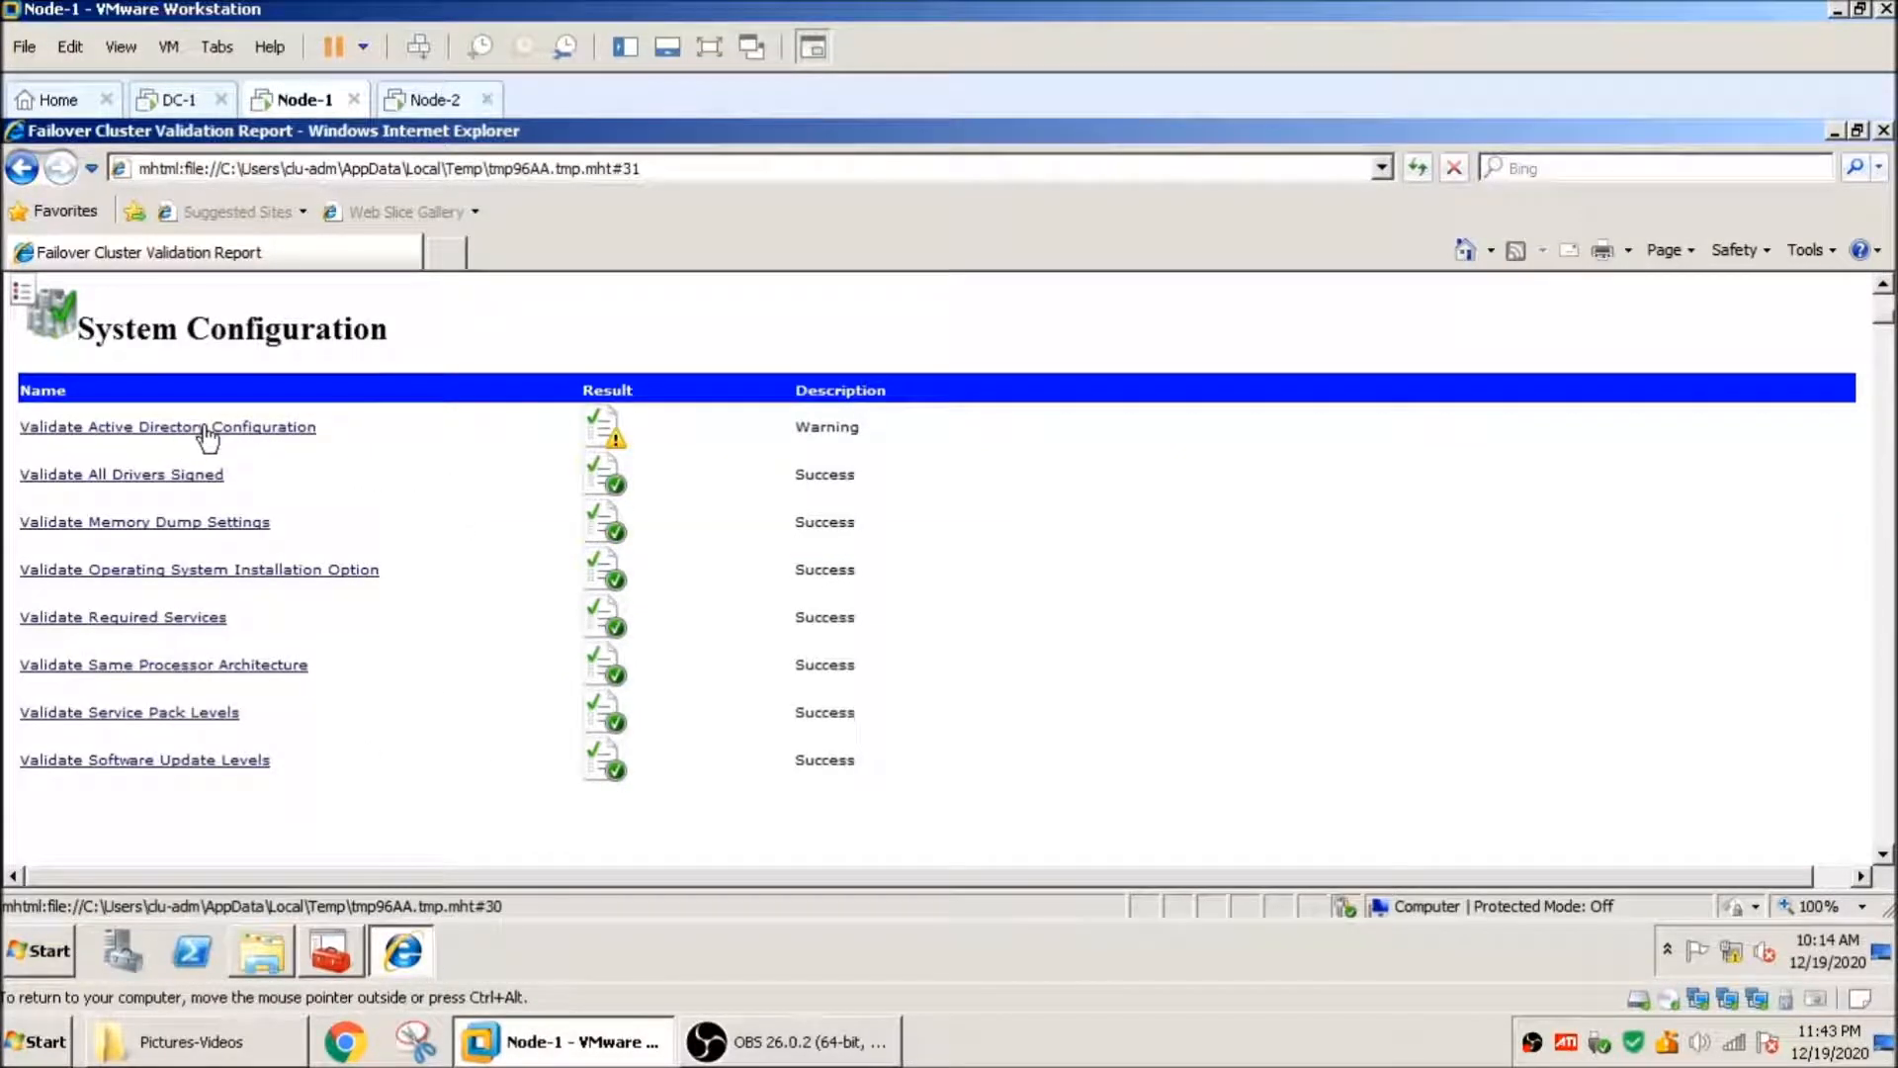
click(206, 429)
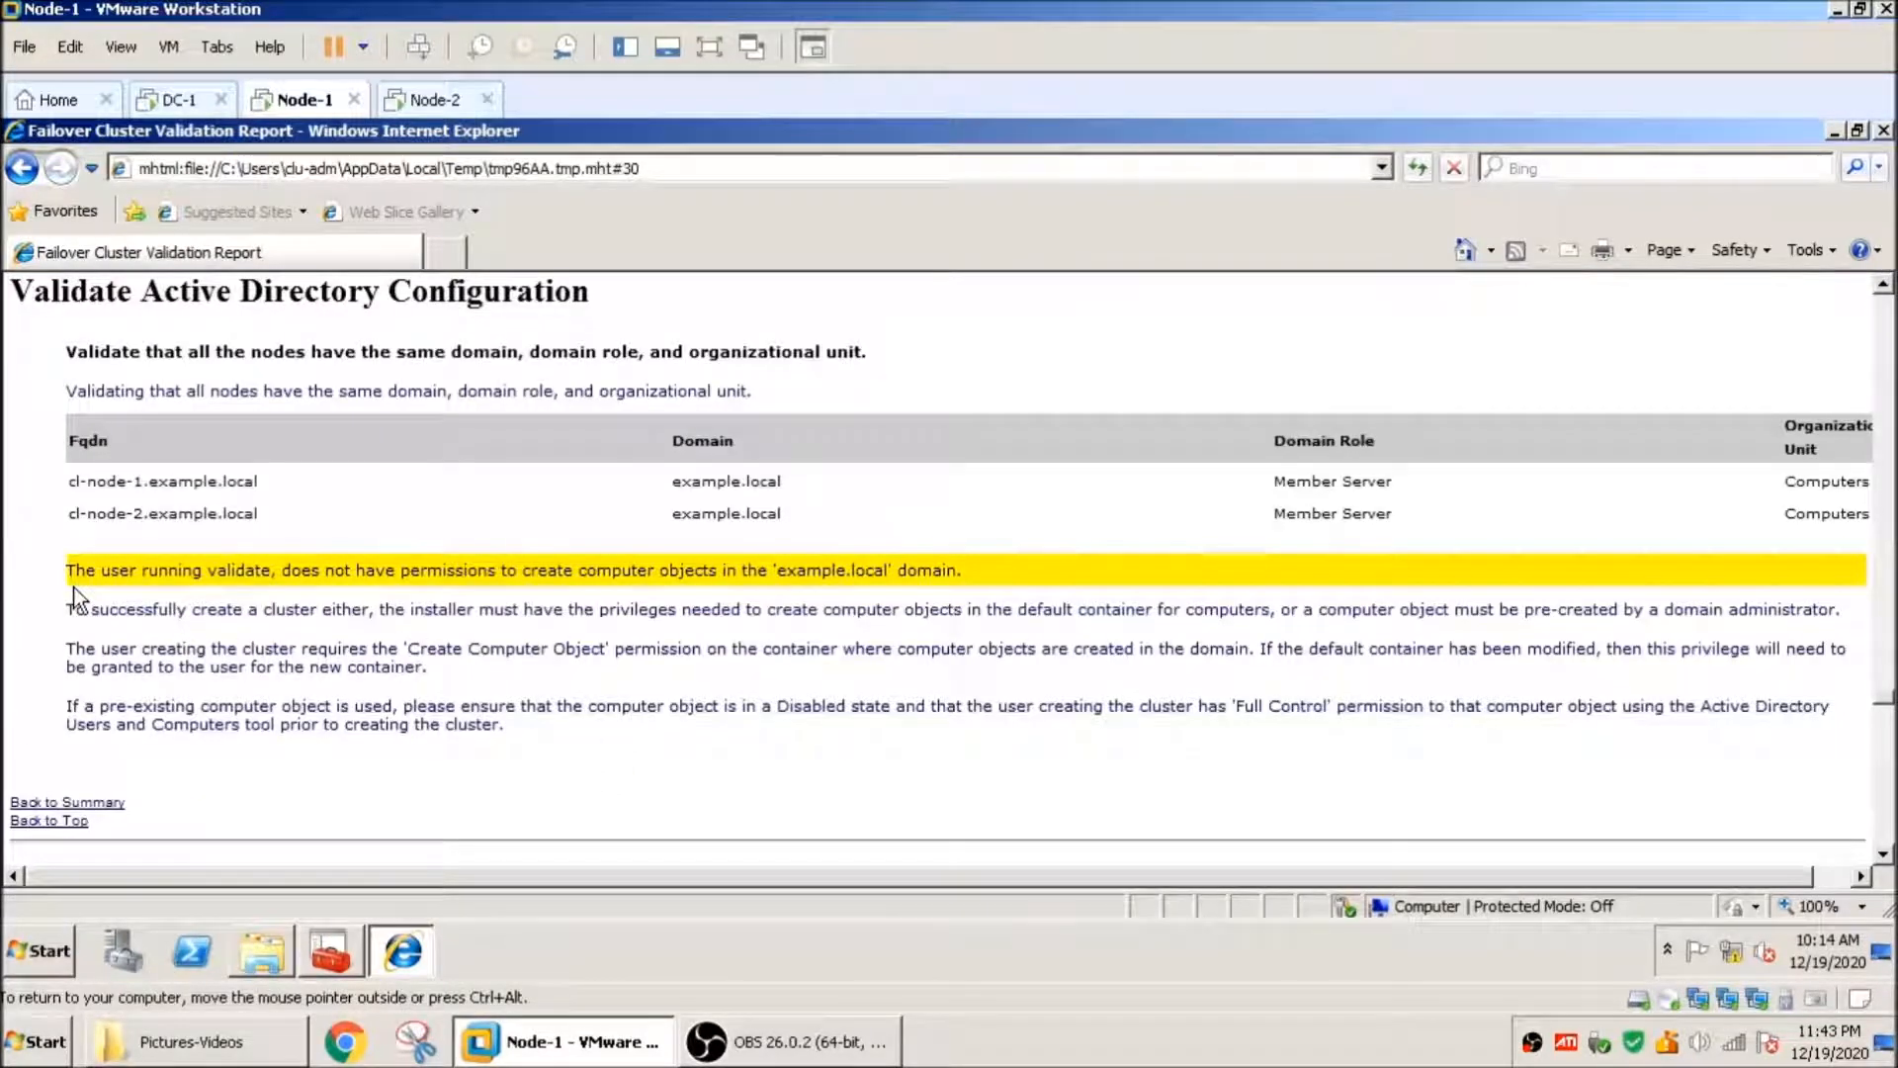
Step: Read the highlighted Active Directory permission warning, close the report and finish the validation wizard
drag(73, 577, 947, 581)
click(367, 600)
click(1024, 568)
click(1884, 132)
click(1073, 823)
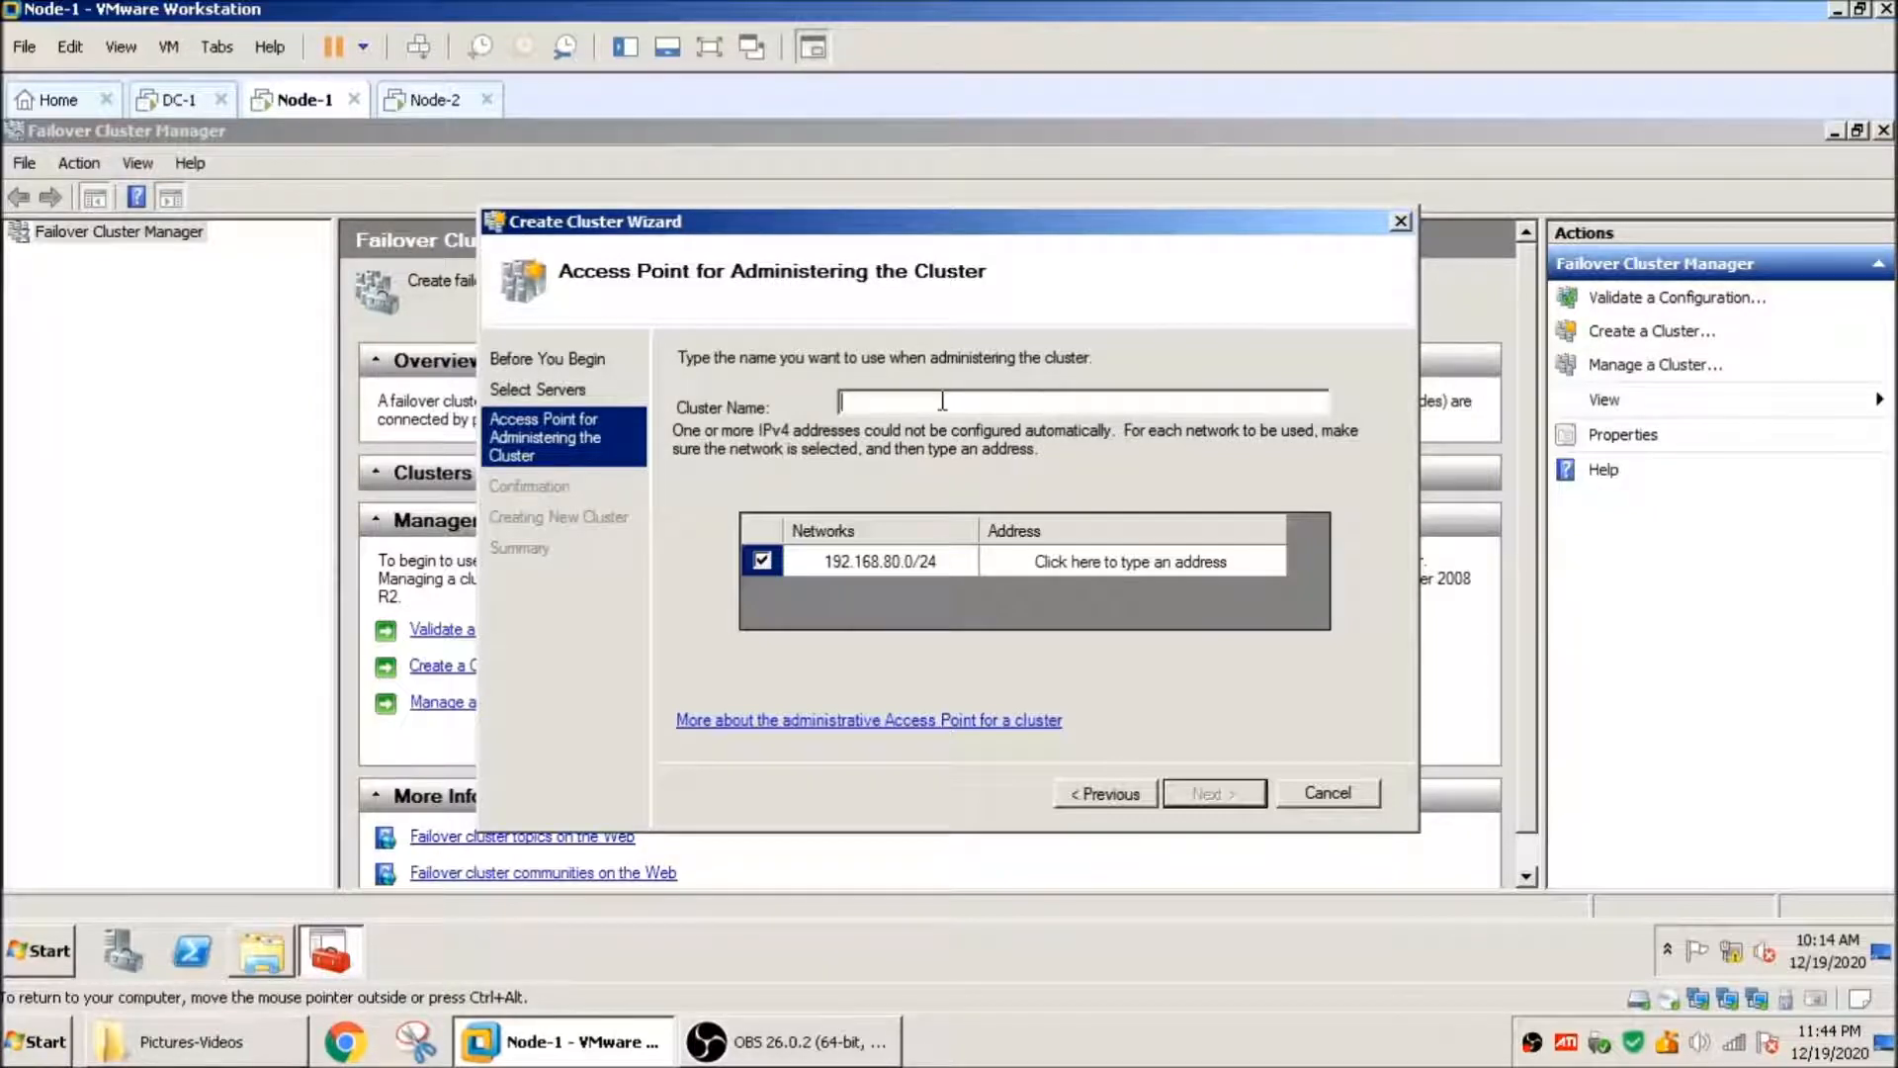
Step: Enter My-Cluster-1 as the cluster name in the Create Cluster Wizard and copy the name
text(My-Cluster-1)
drag(919, 402, 768, 406)
key(ctrl+c)
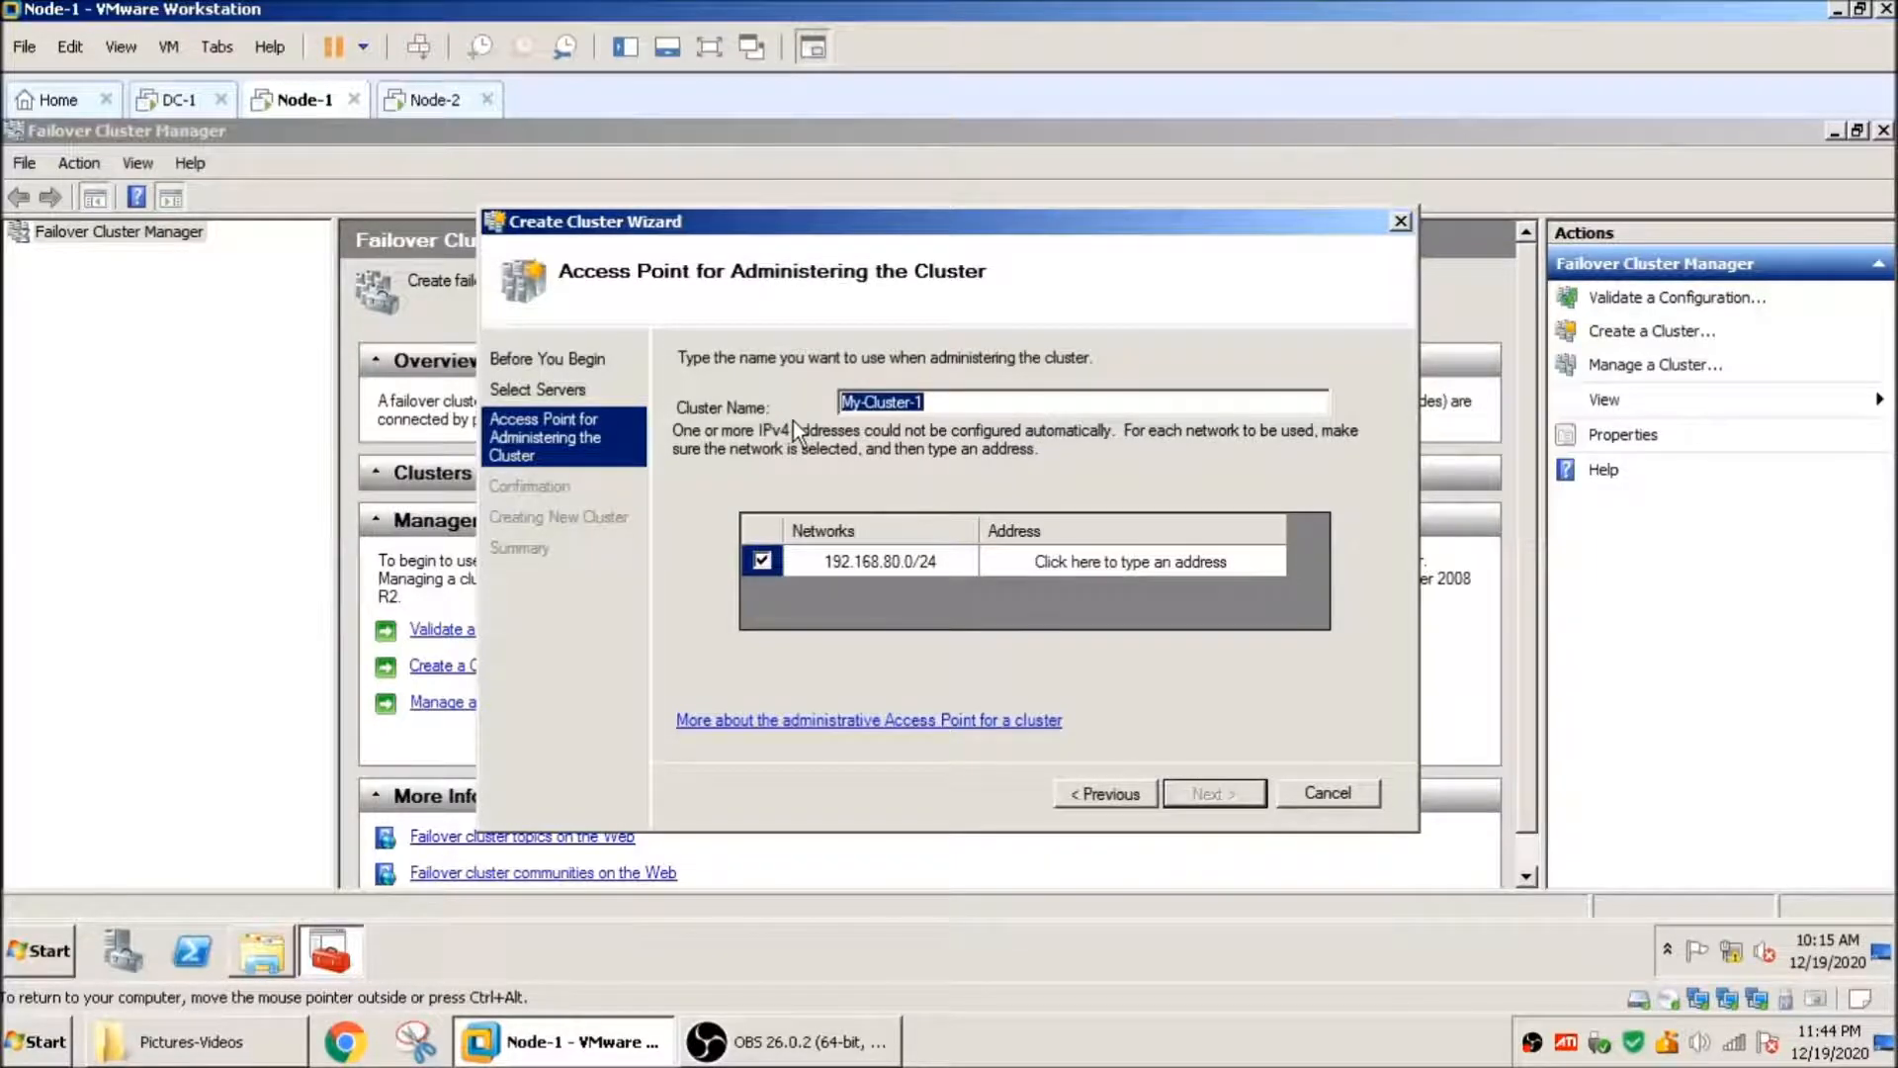
right_click(900, 407)
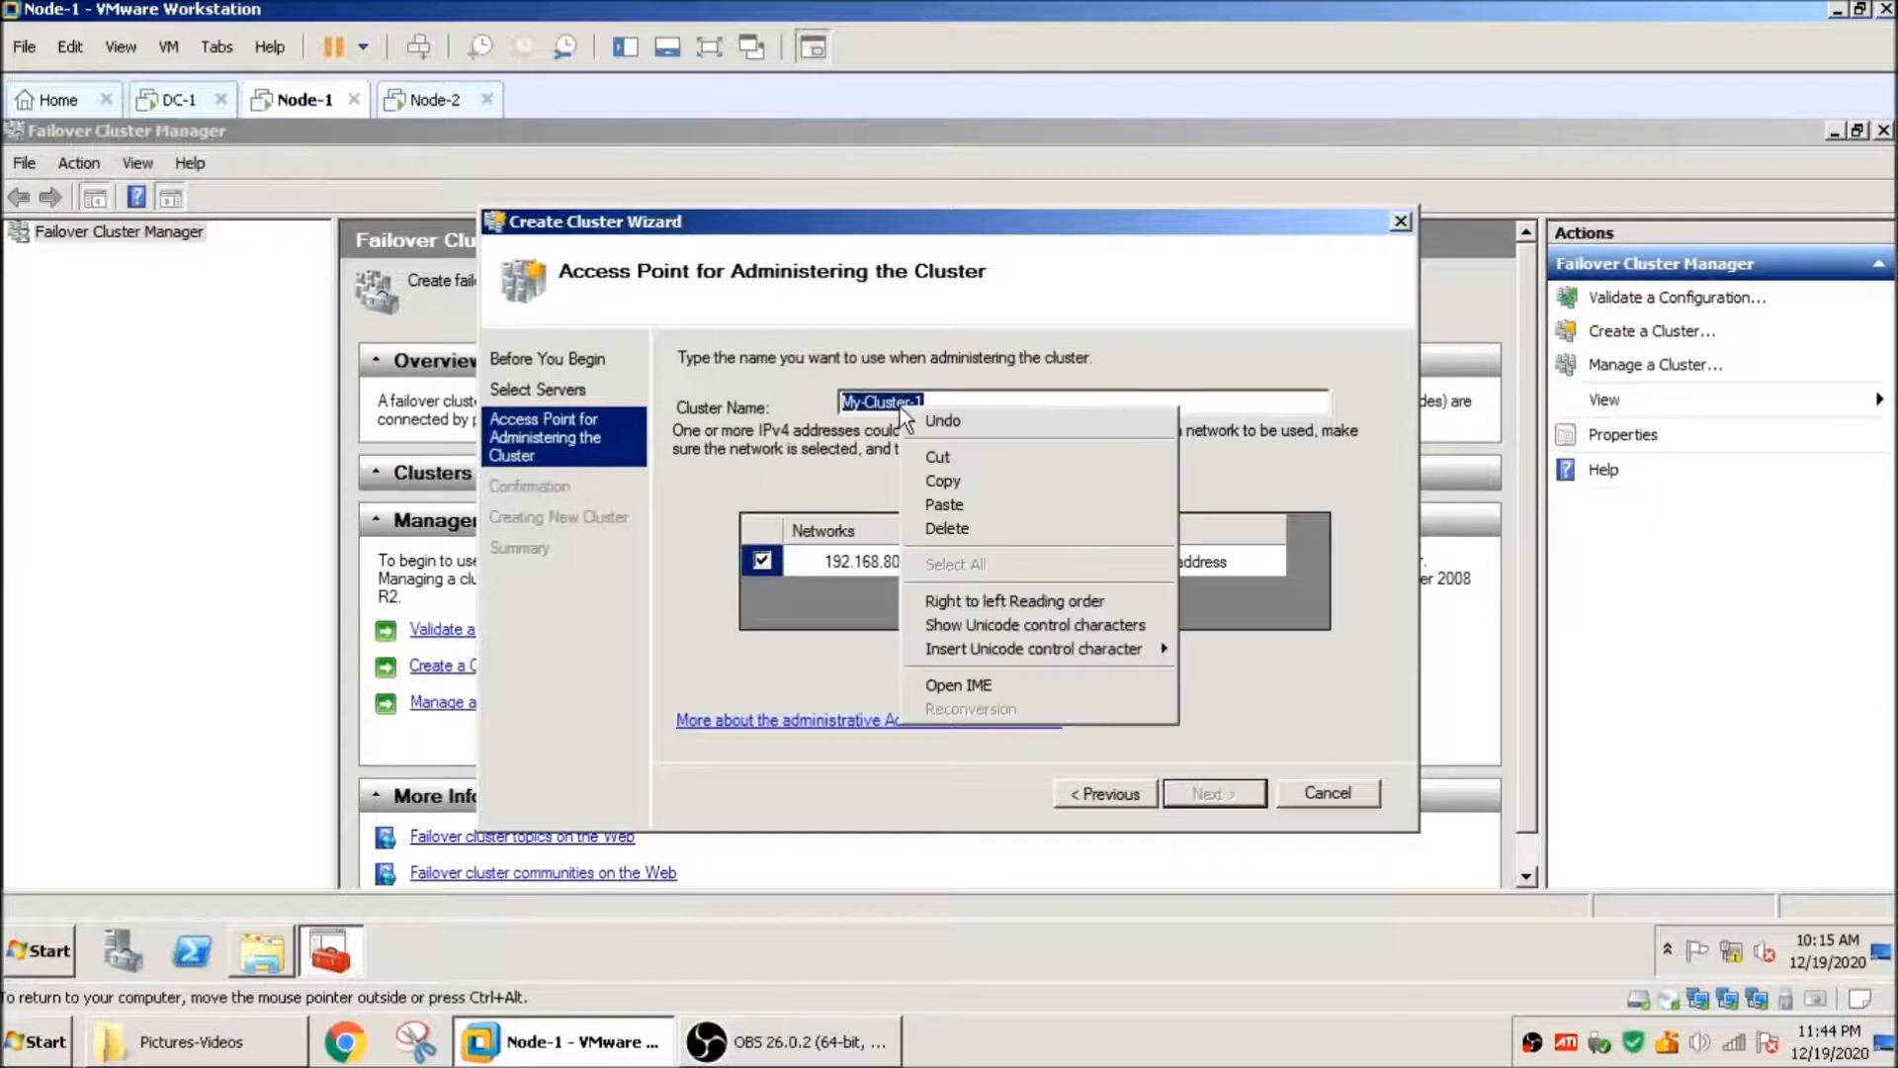
click(986, 473)
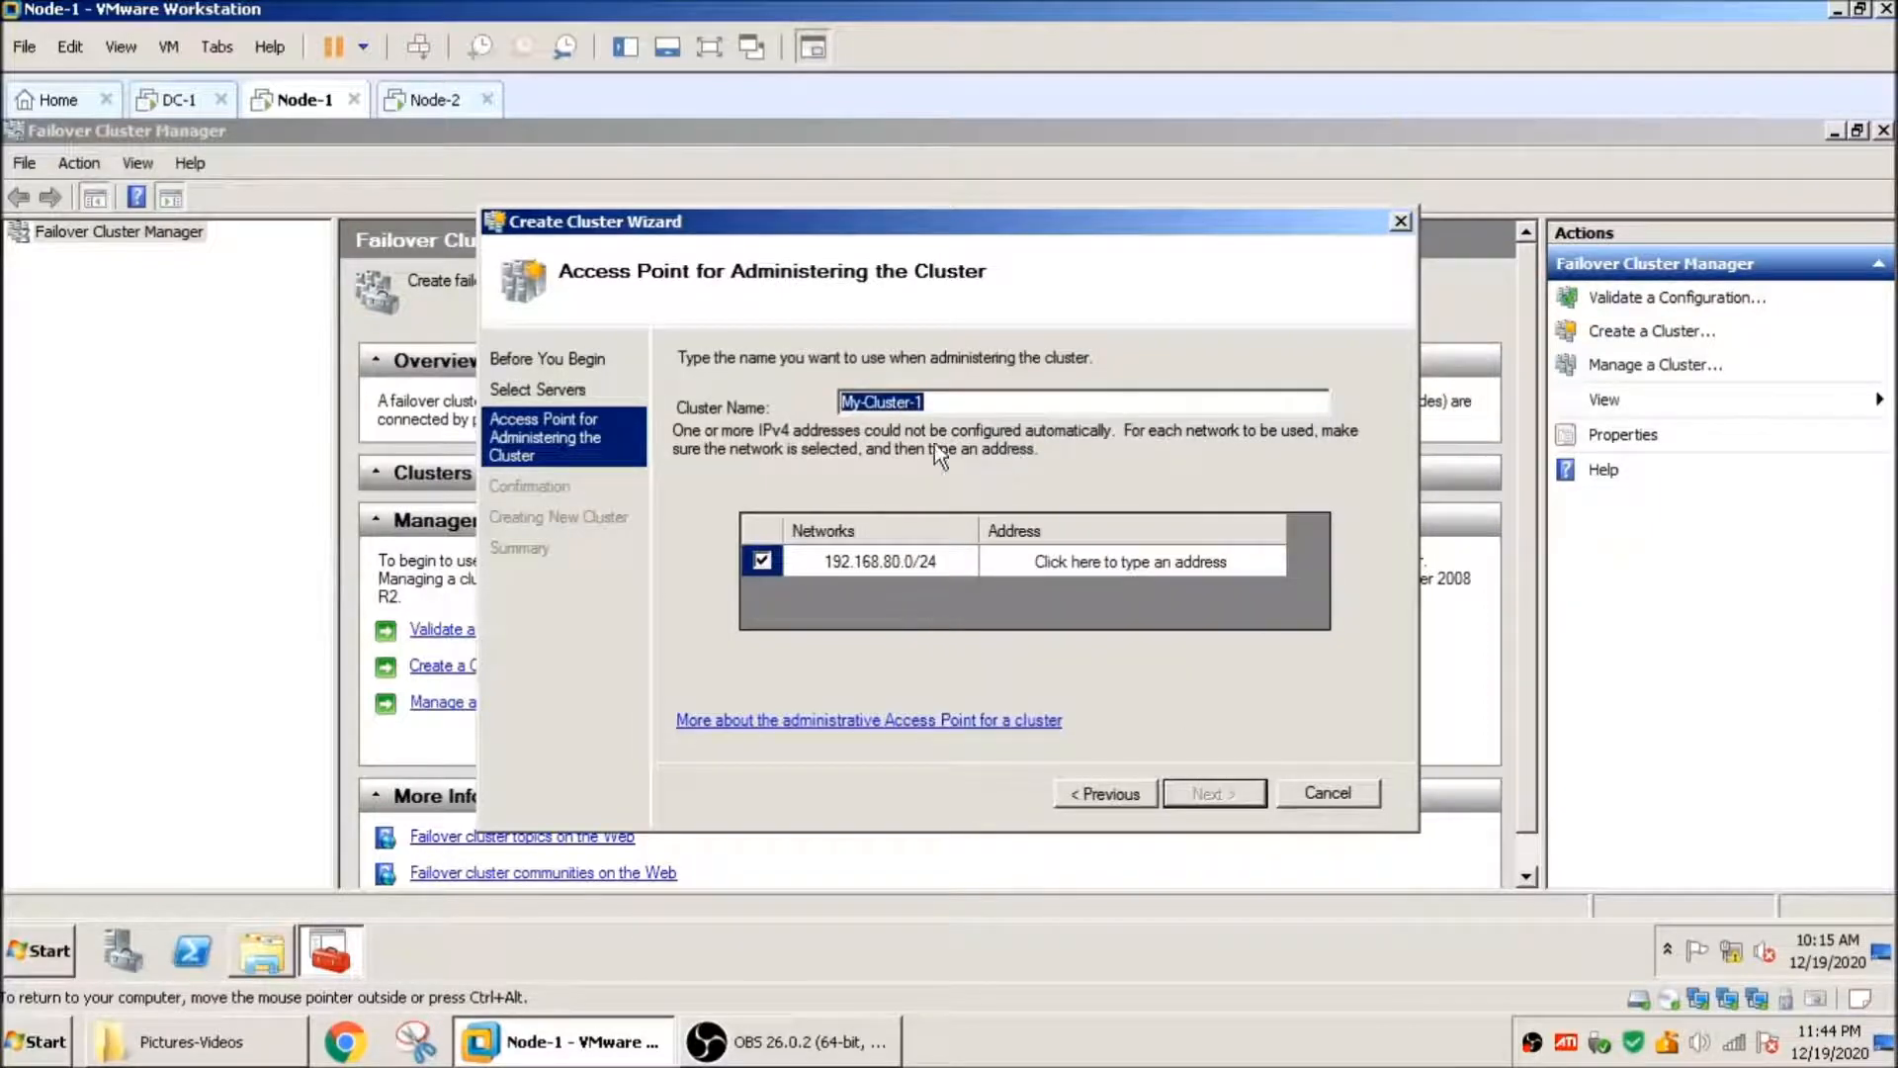
Step: Switch to DC-1 and create a computer object named My-Cluster-1 in the Computers container of example.local, using the copied name
click(170, 99)
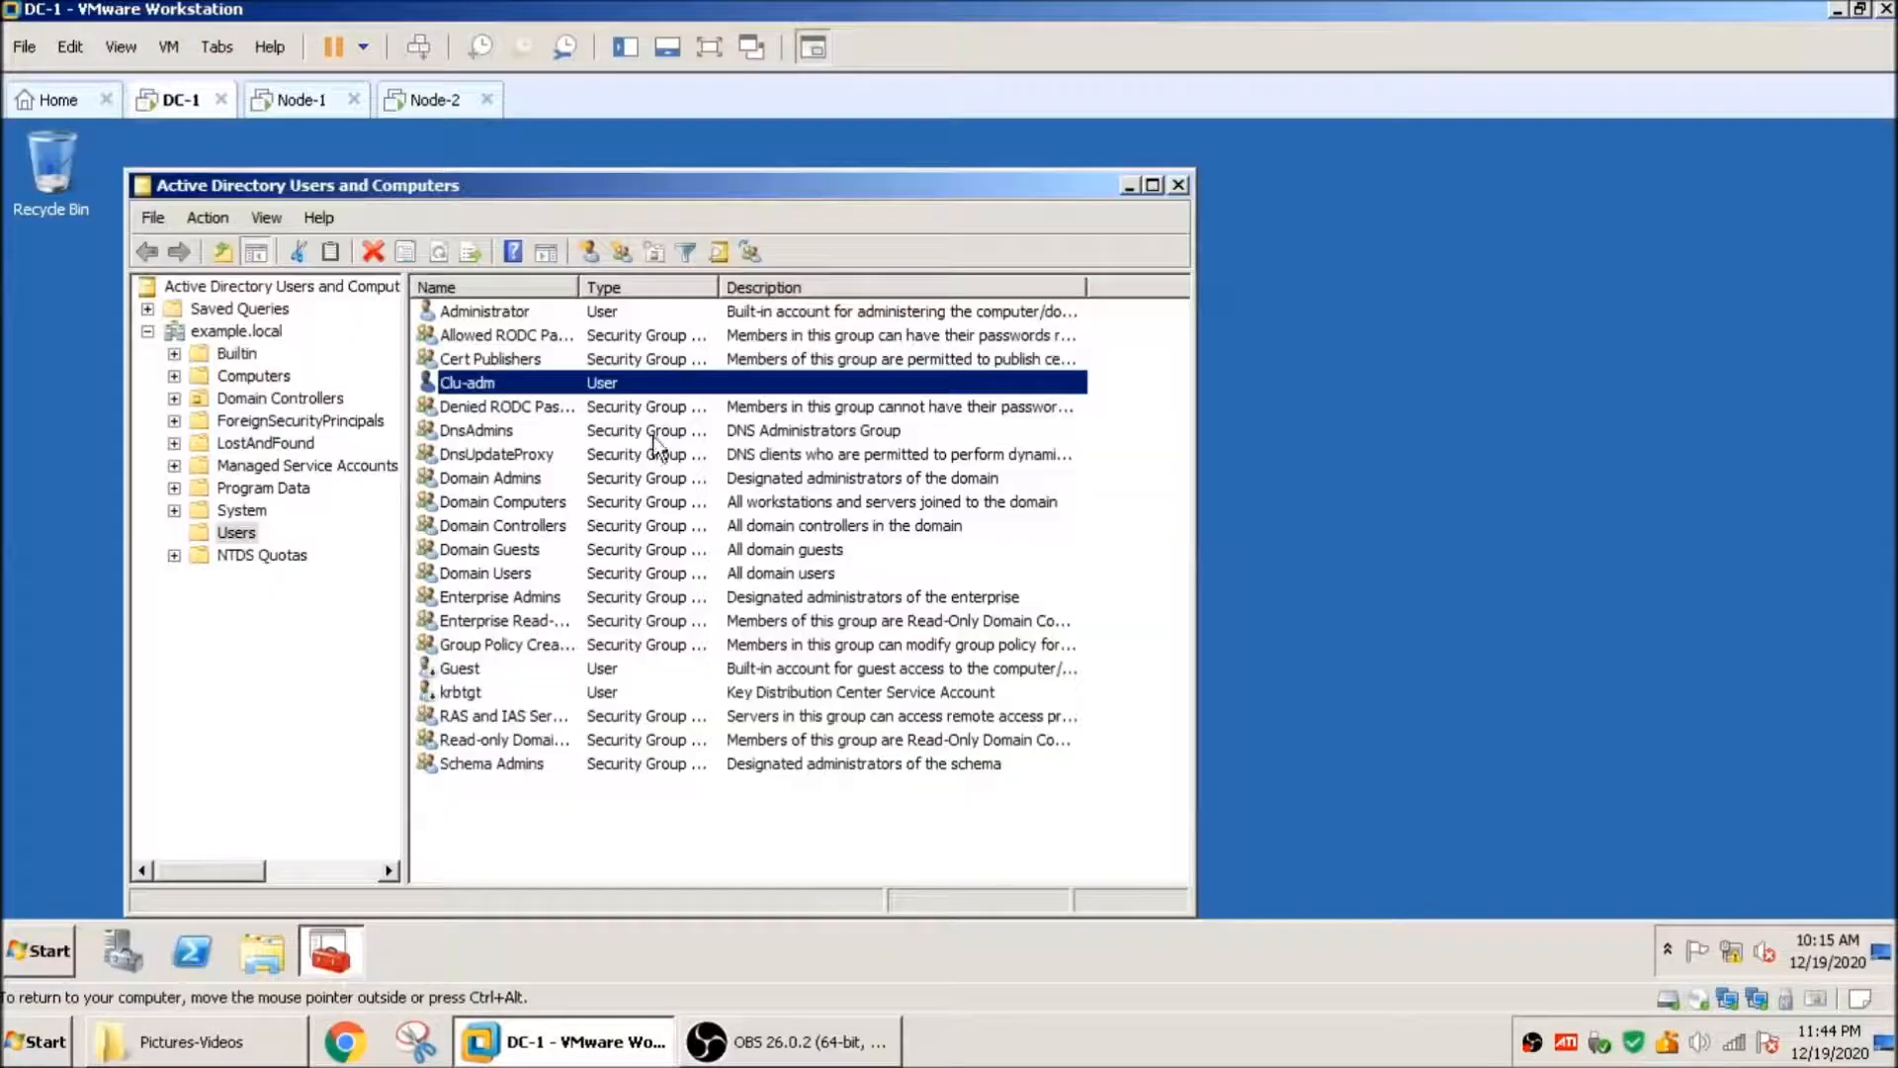
click(253, 376)
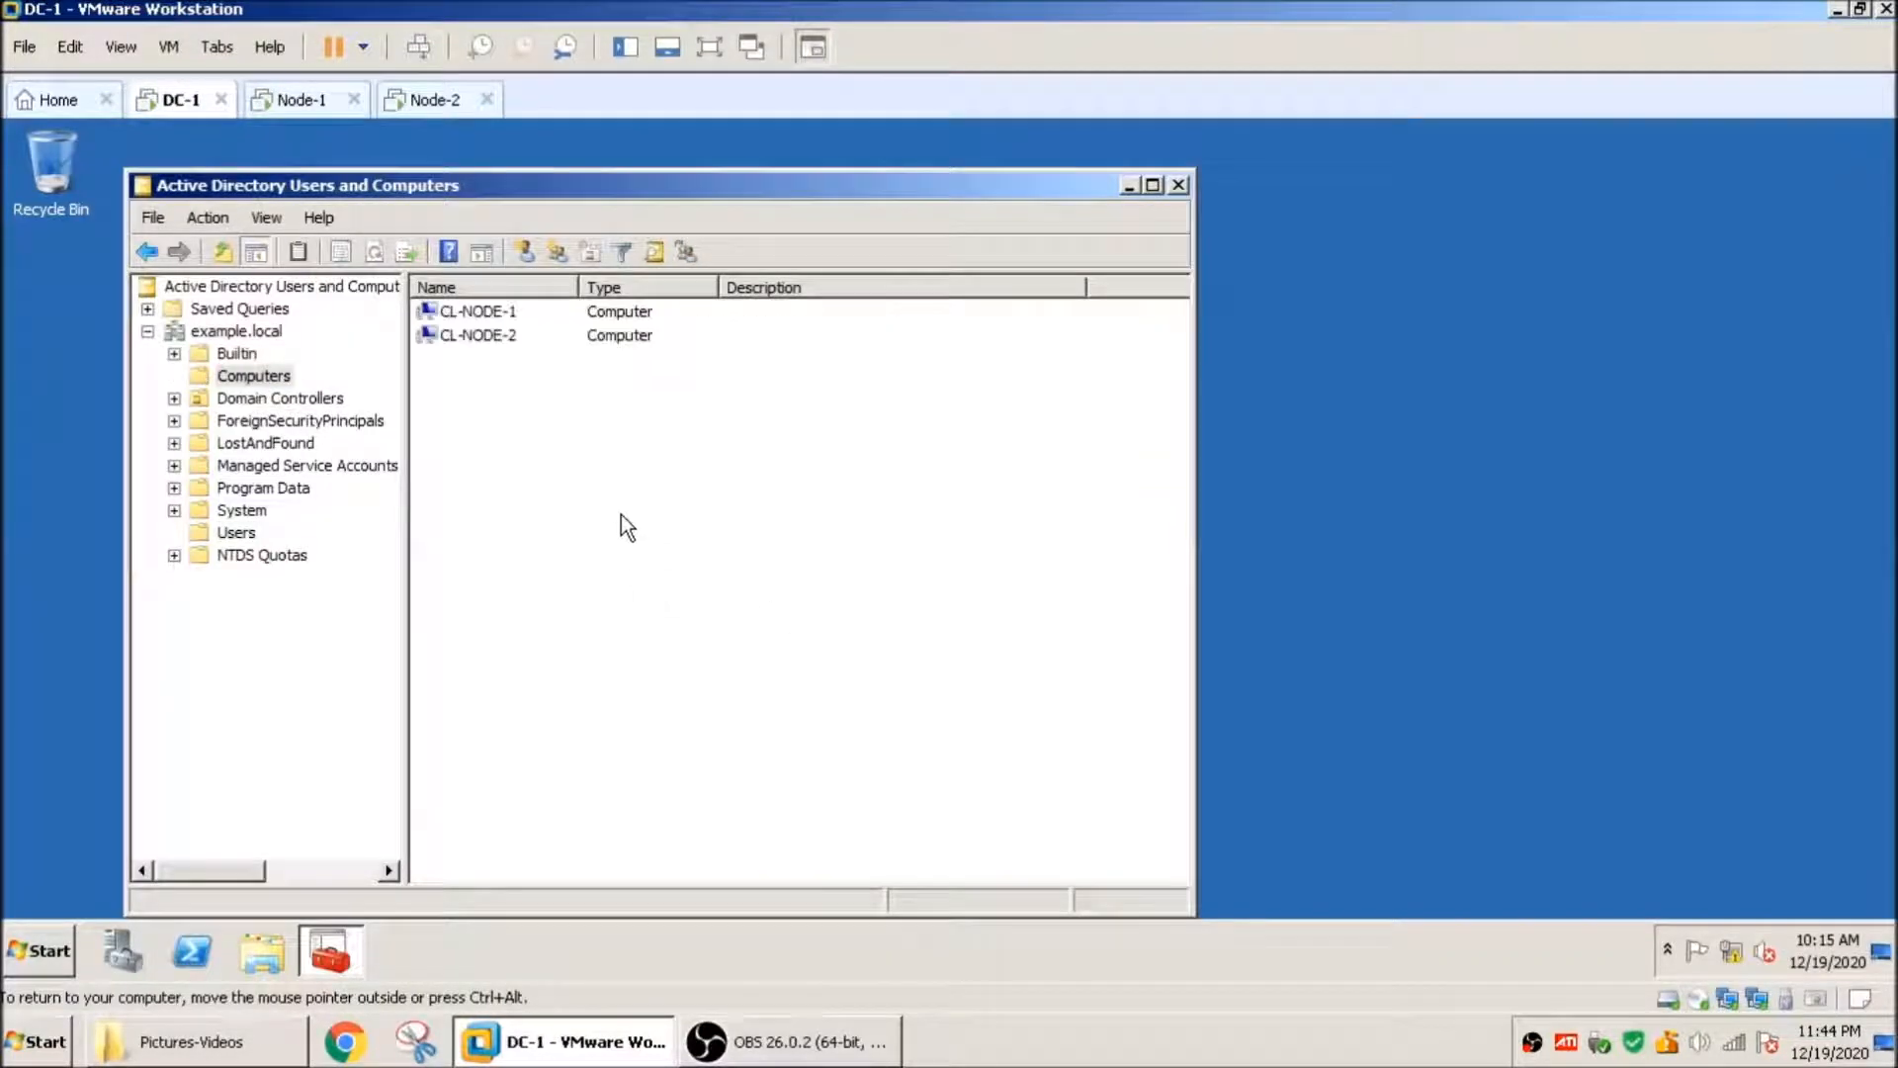
right_click(610, 477)
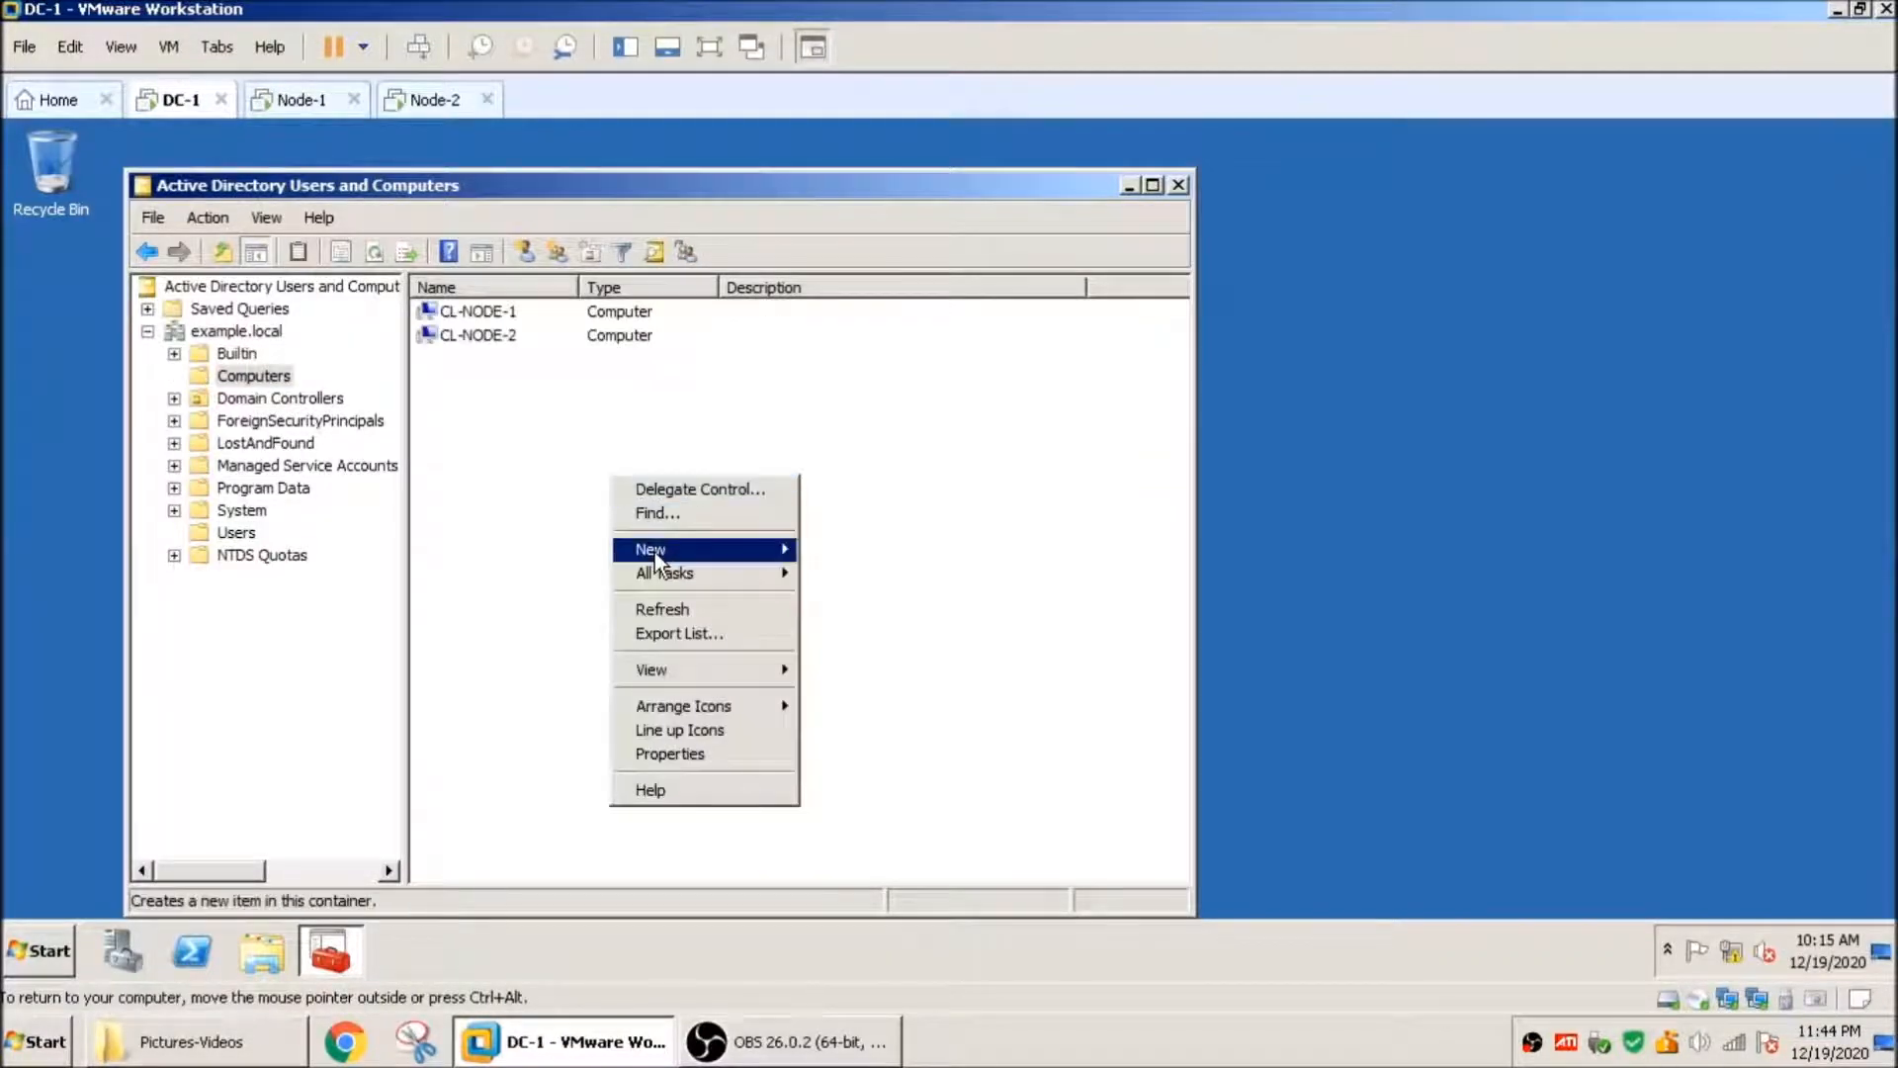
mouse_move(654, 552)
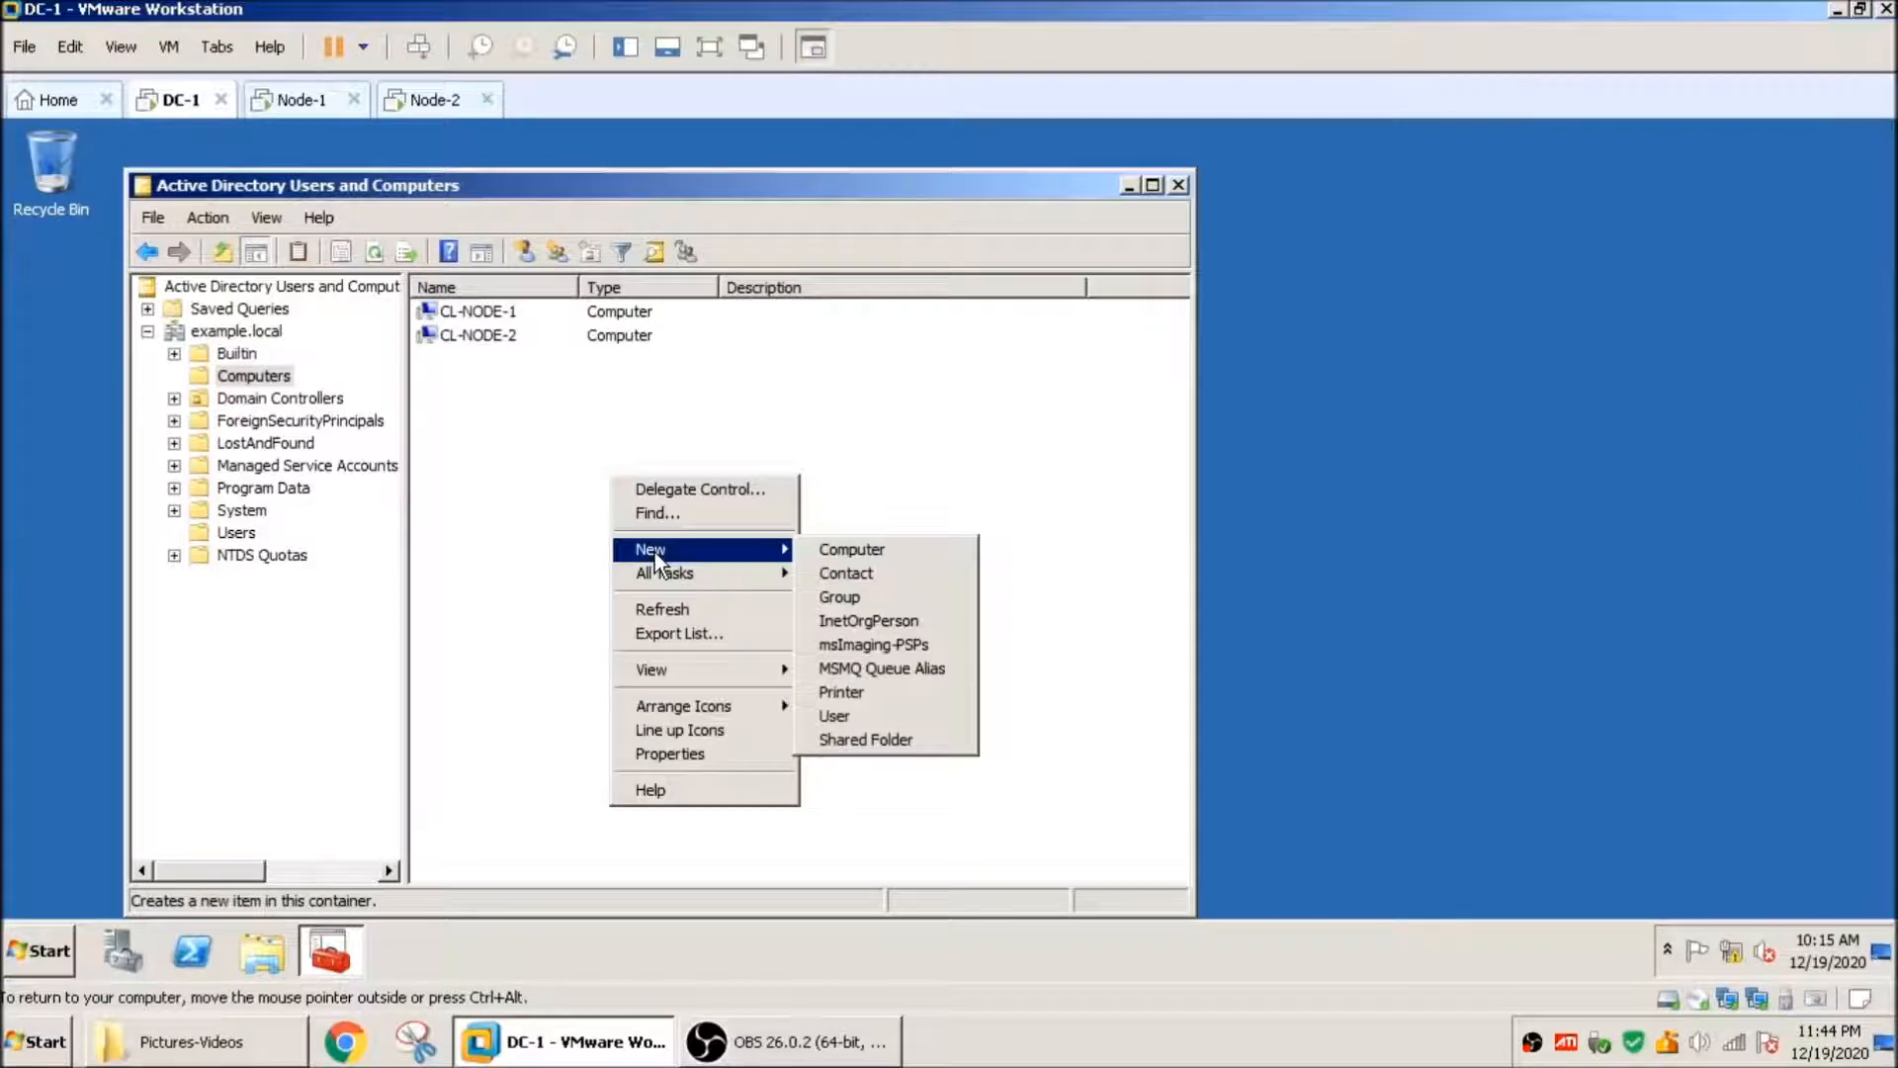
click(884, 554)
right_click(352, 370)
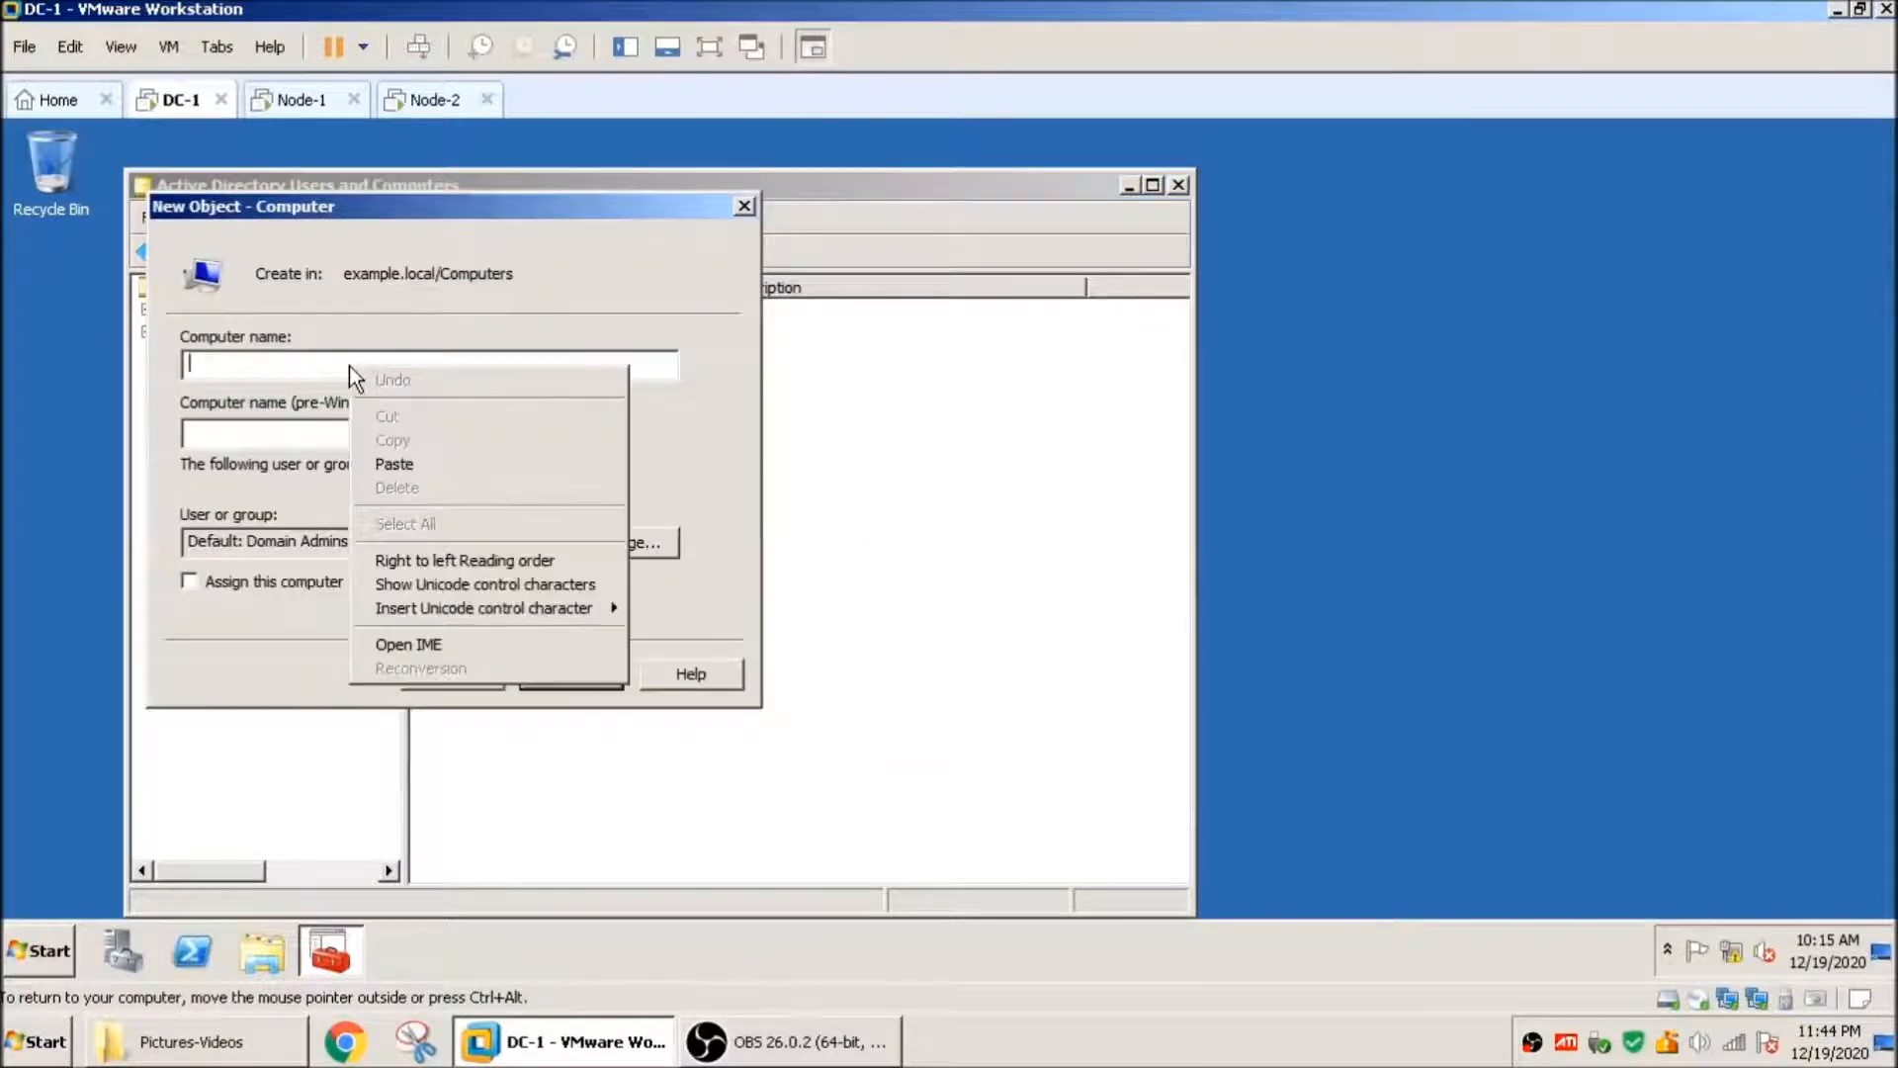
click(395, 462)
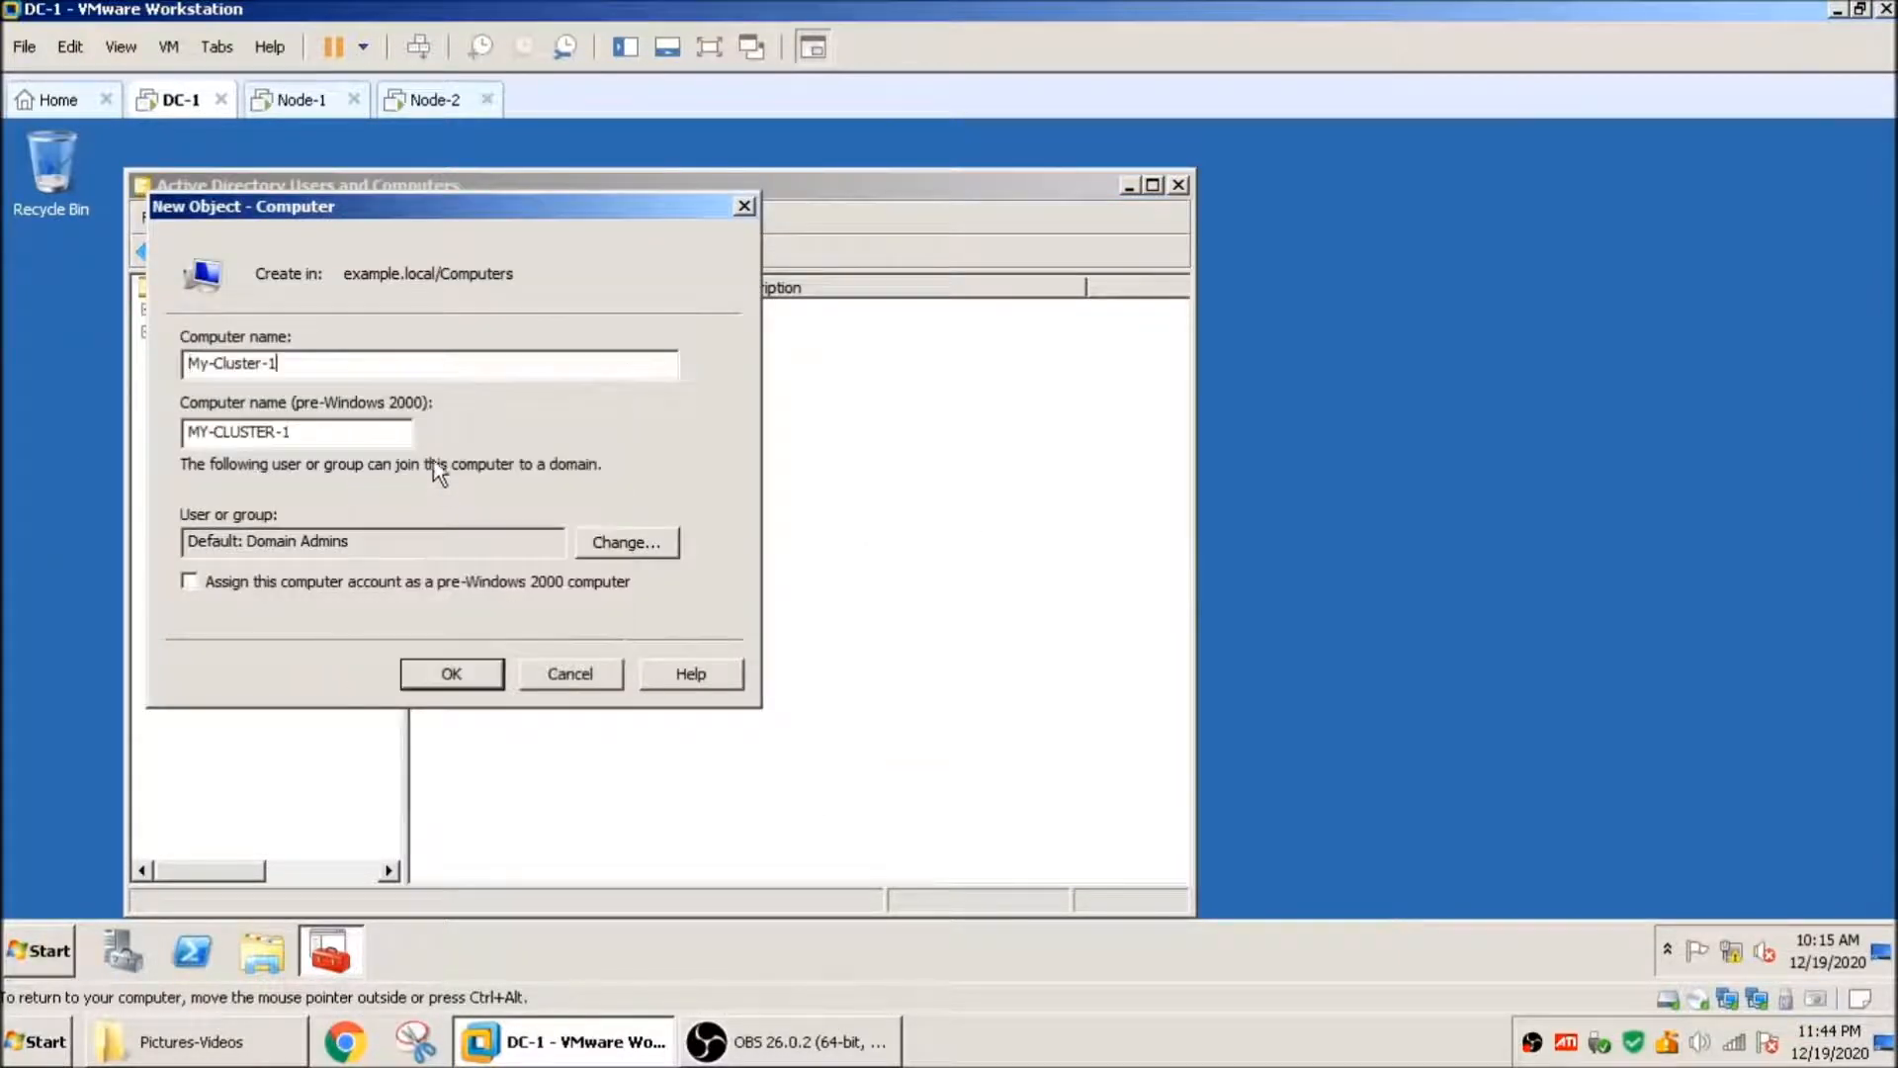
click(452, 674)
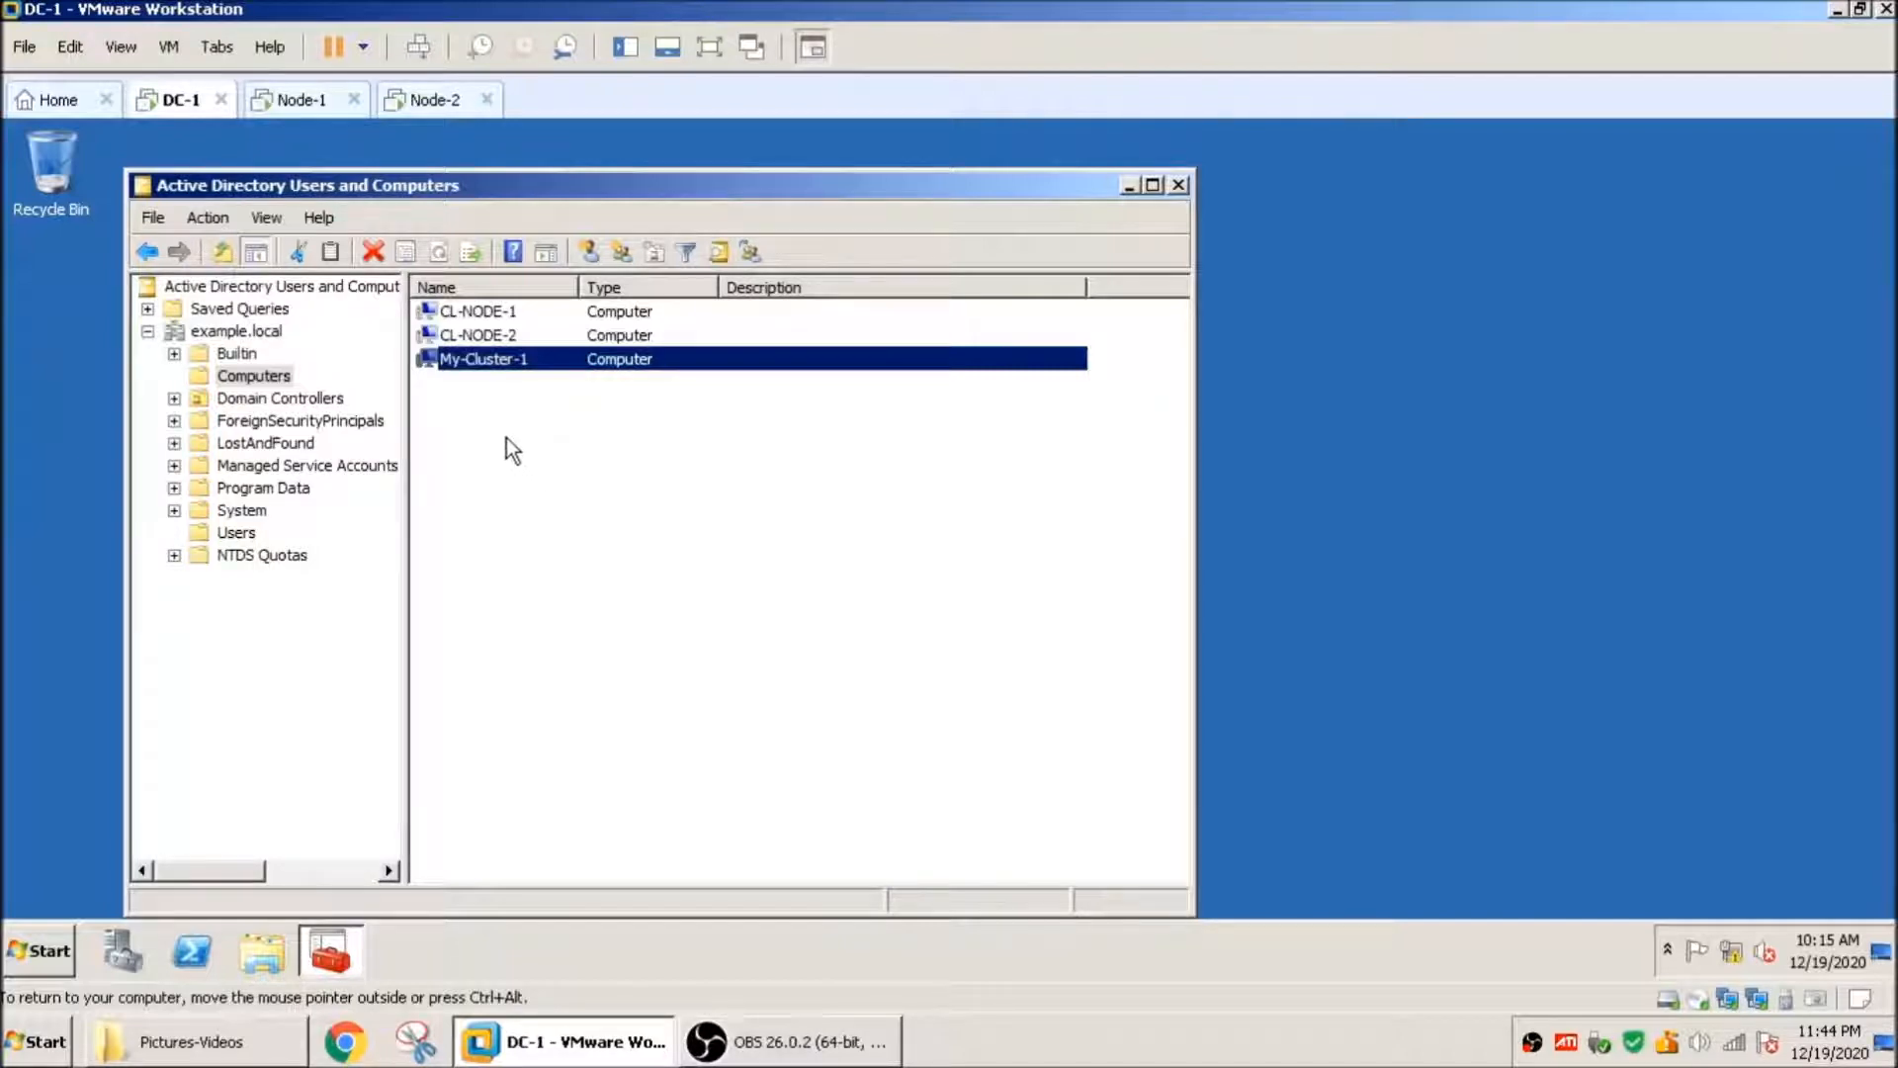
Step: Open the security permissions of the My-Cluster-1 computer object and view those of Authenticated Users
right_click(495, 363)
click(593, 640)
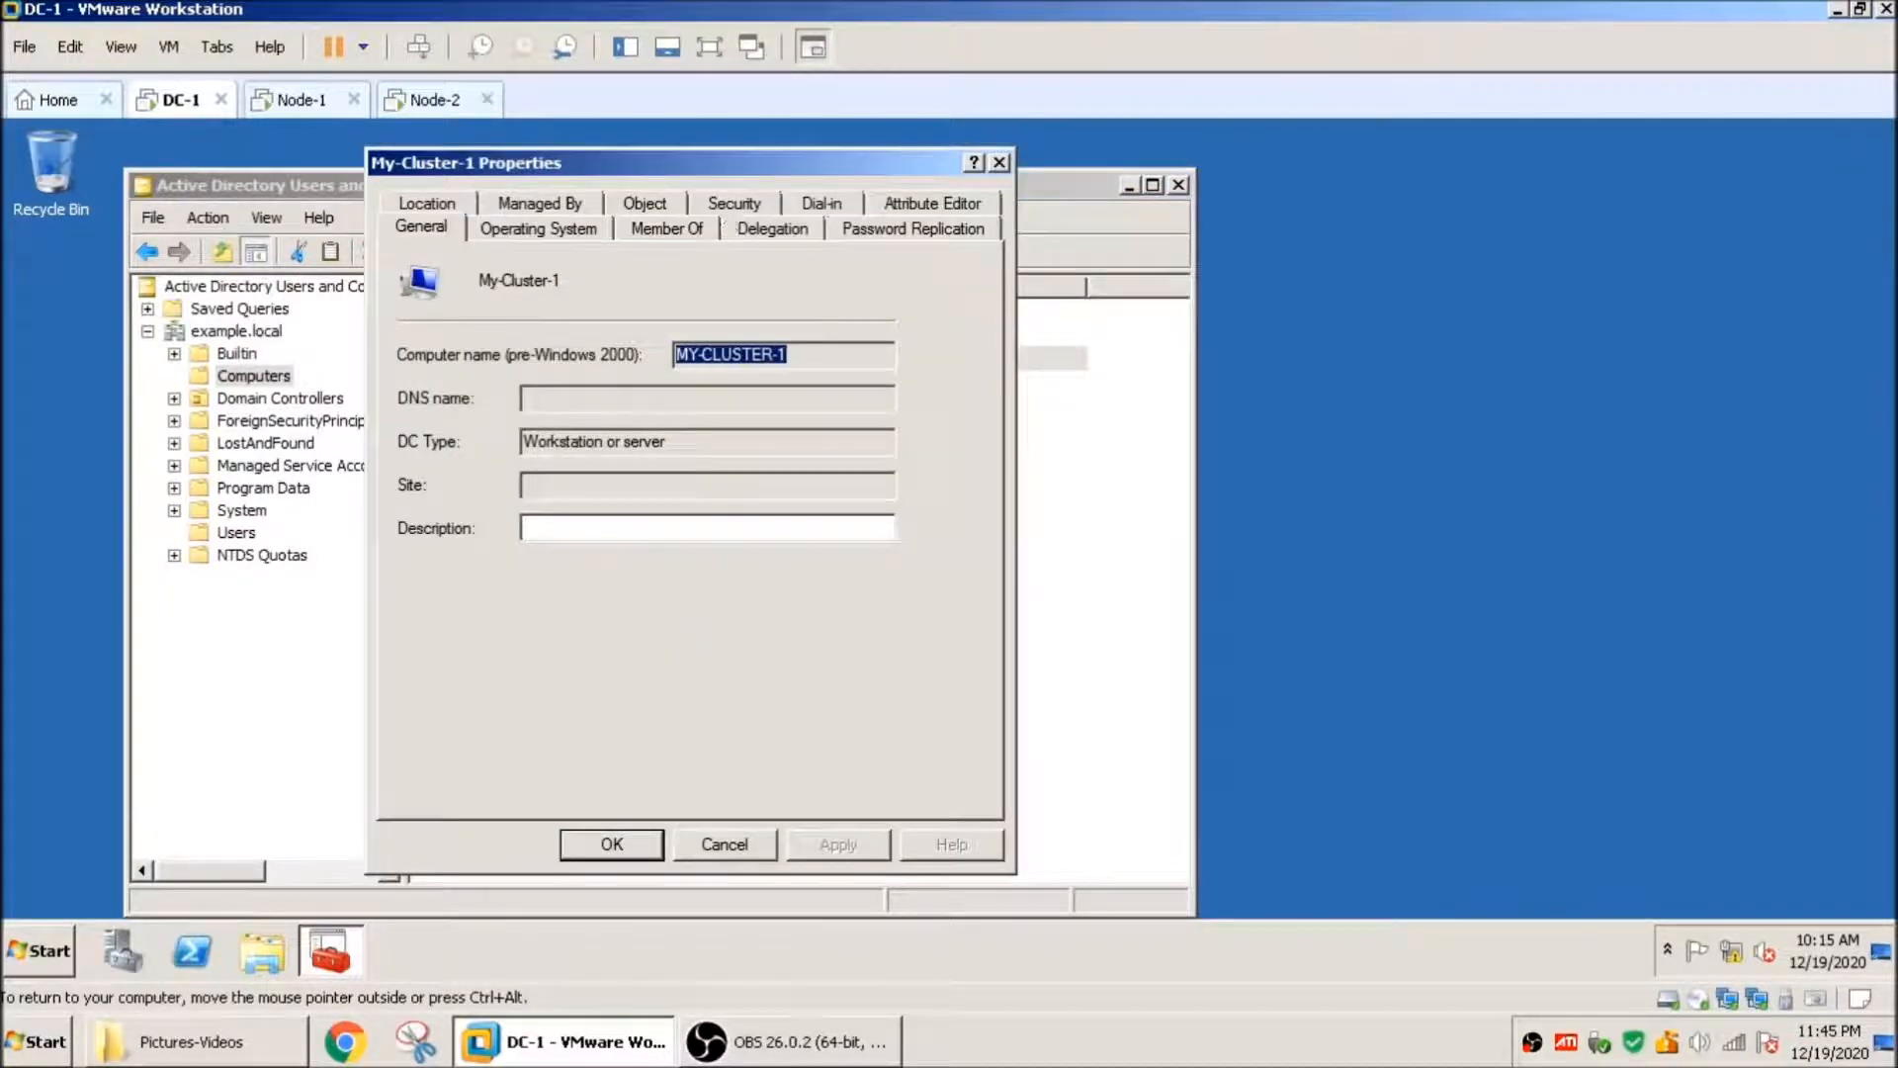
click(734, 202)
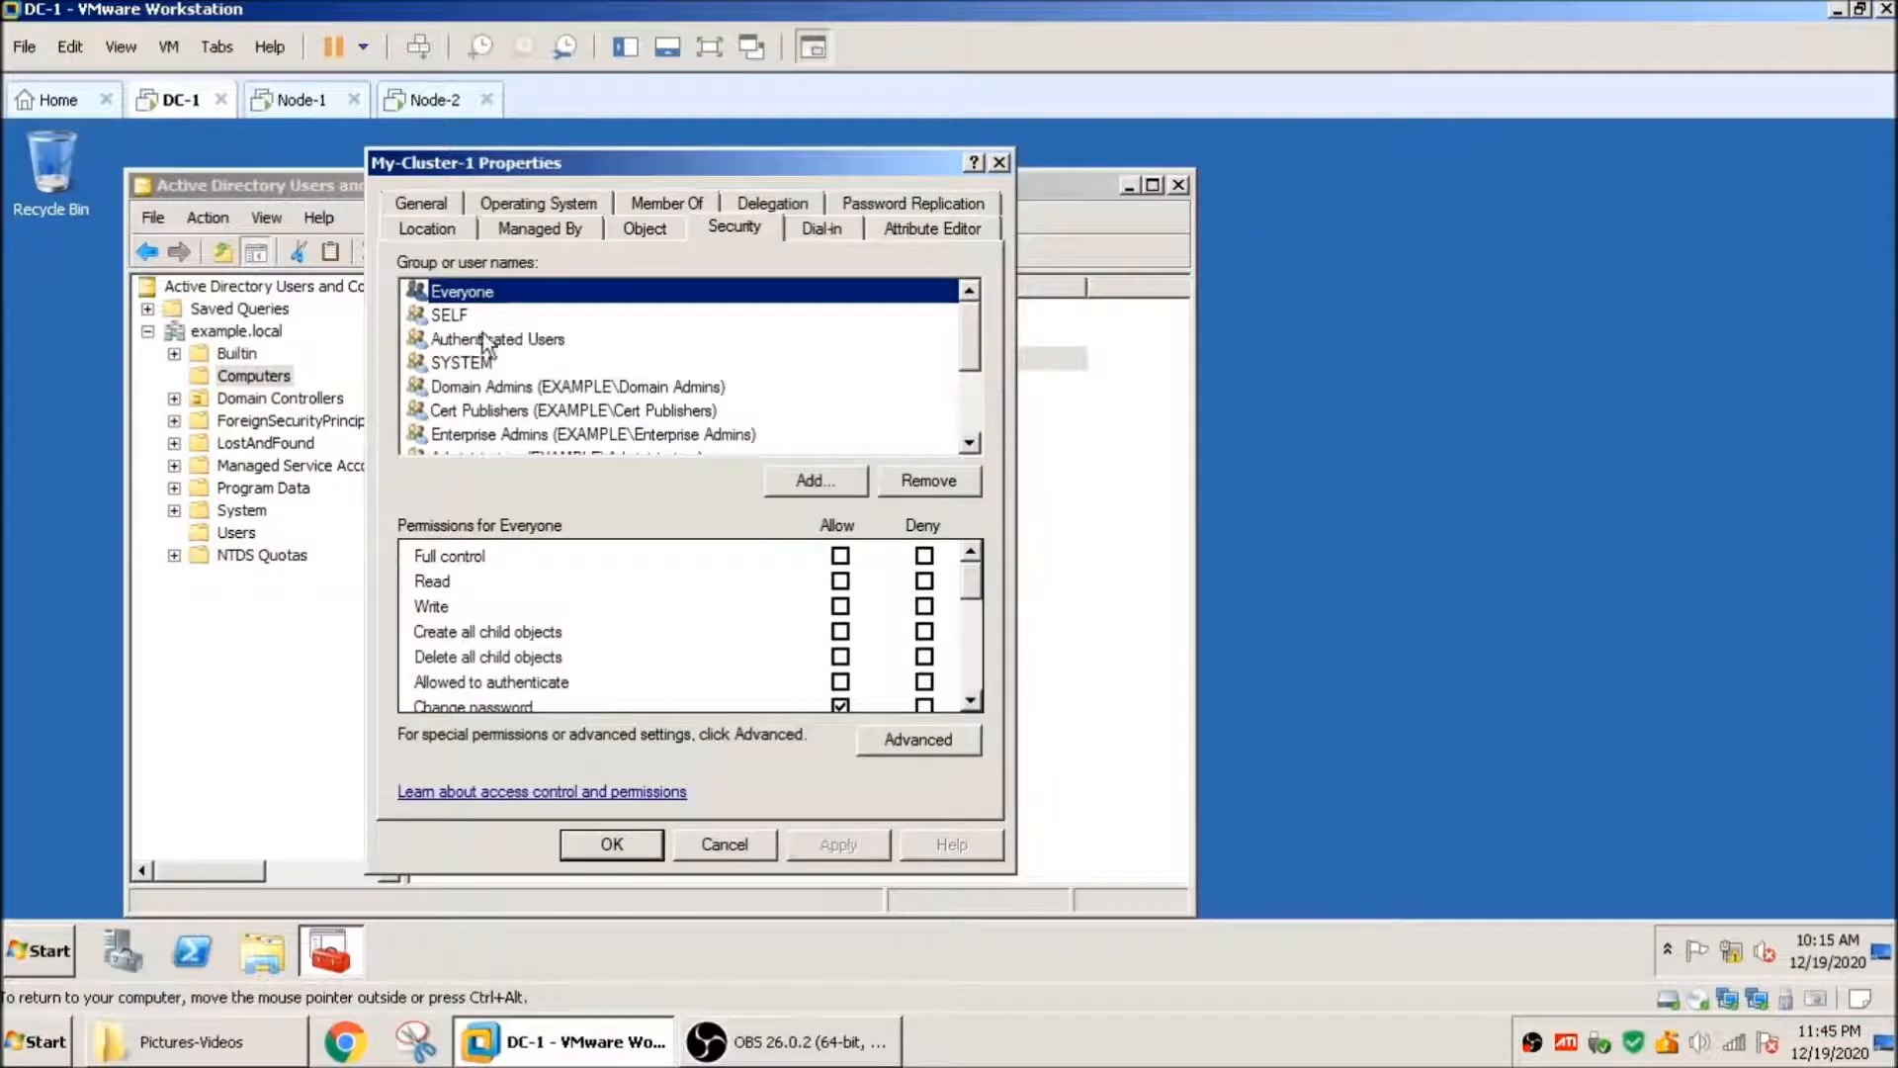
drag(976, 582, 977, 510)
click(540, 341)
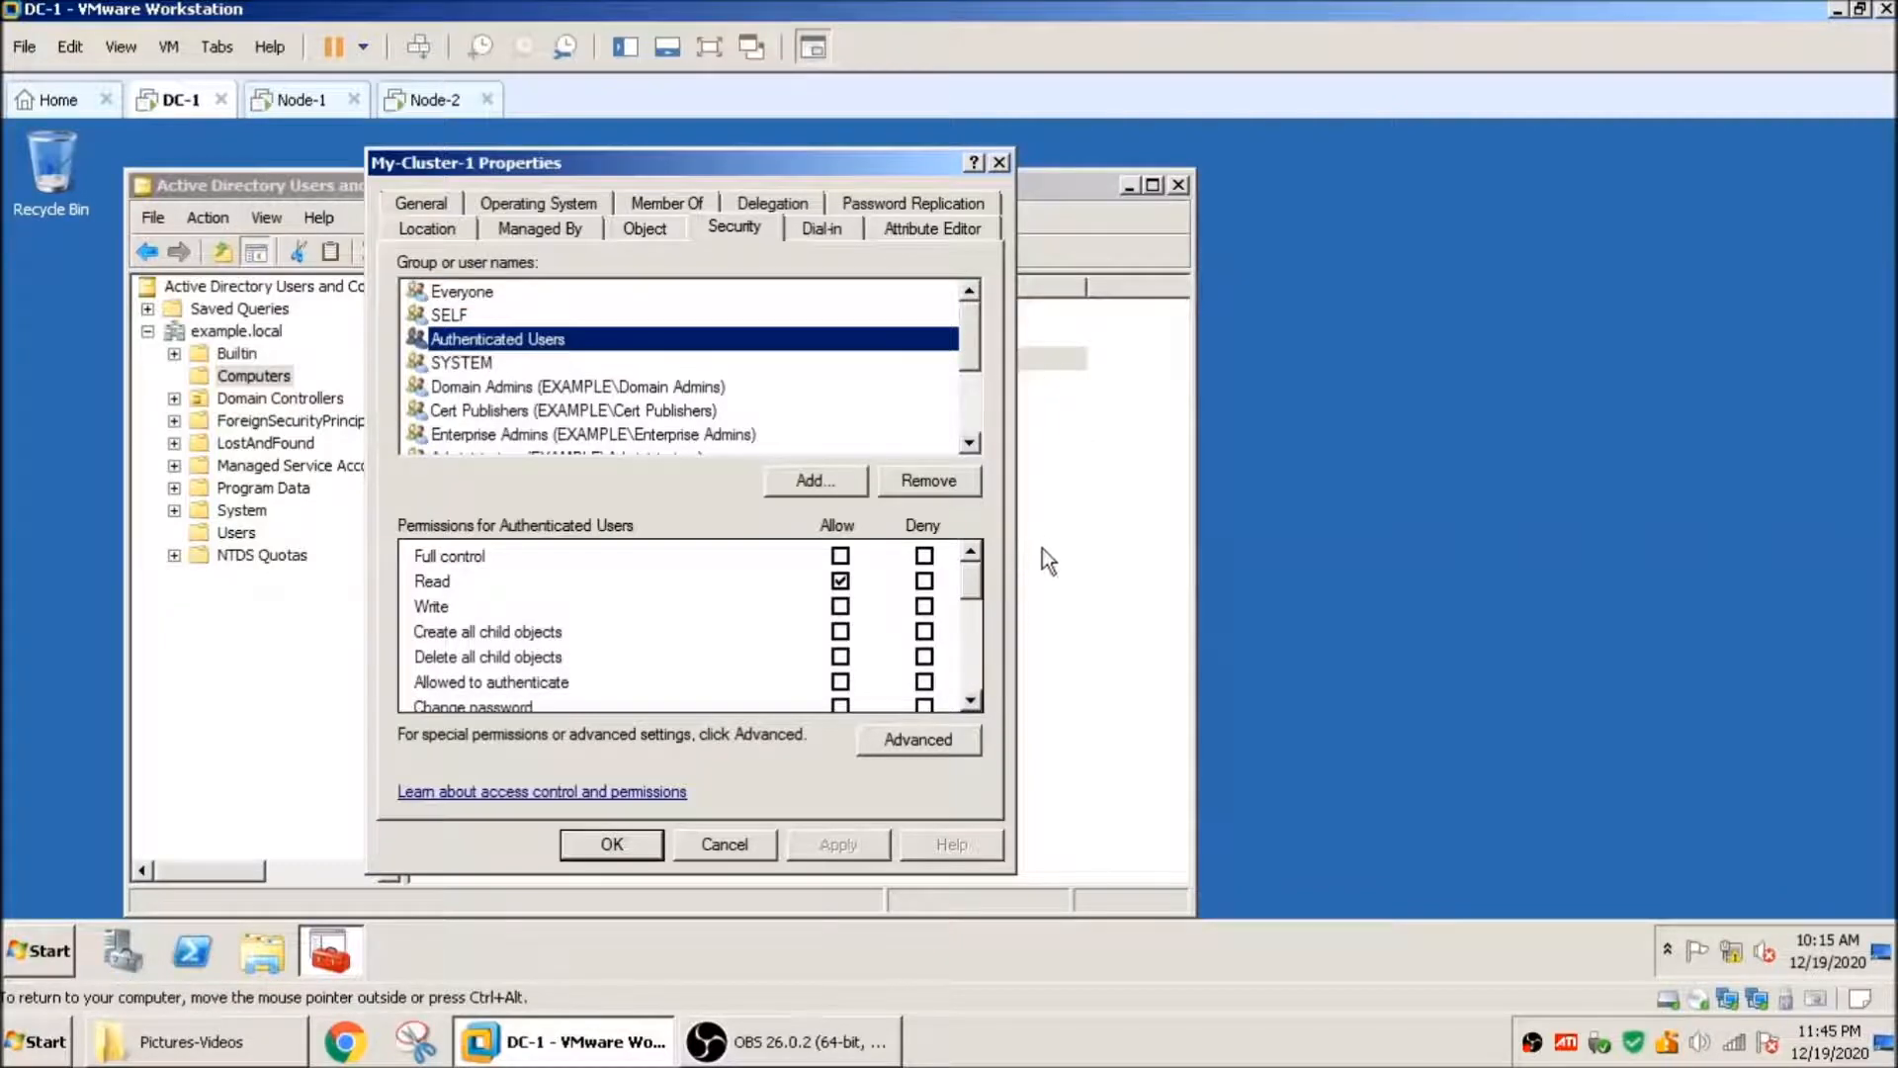
Step: Check the whole list of groups and users with permissions on My-Cluster-1, and close its properties without changes
mouse_move(971, 578)
mouse_down()
mouse_move(970, 679)
mouse_move(974, 564)
mouse_up()
click(964, 446)
click(964, 447)
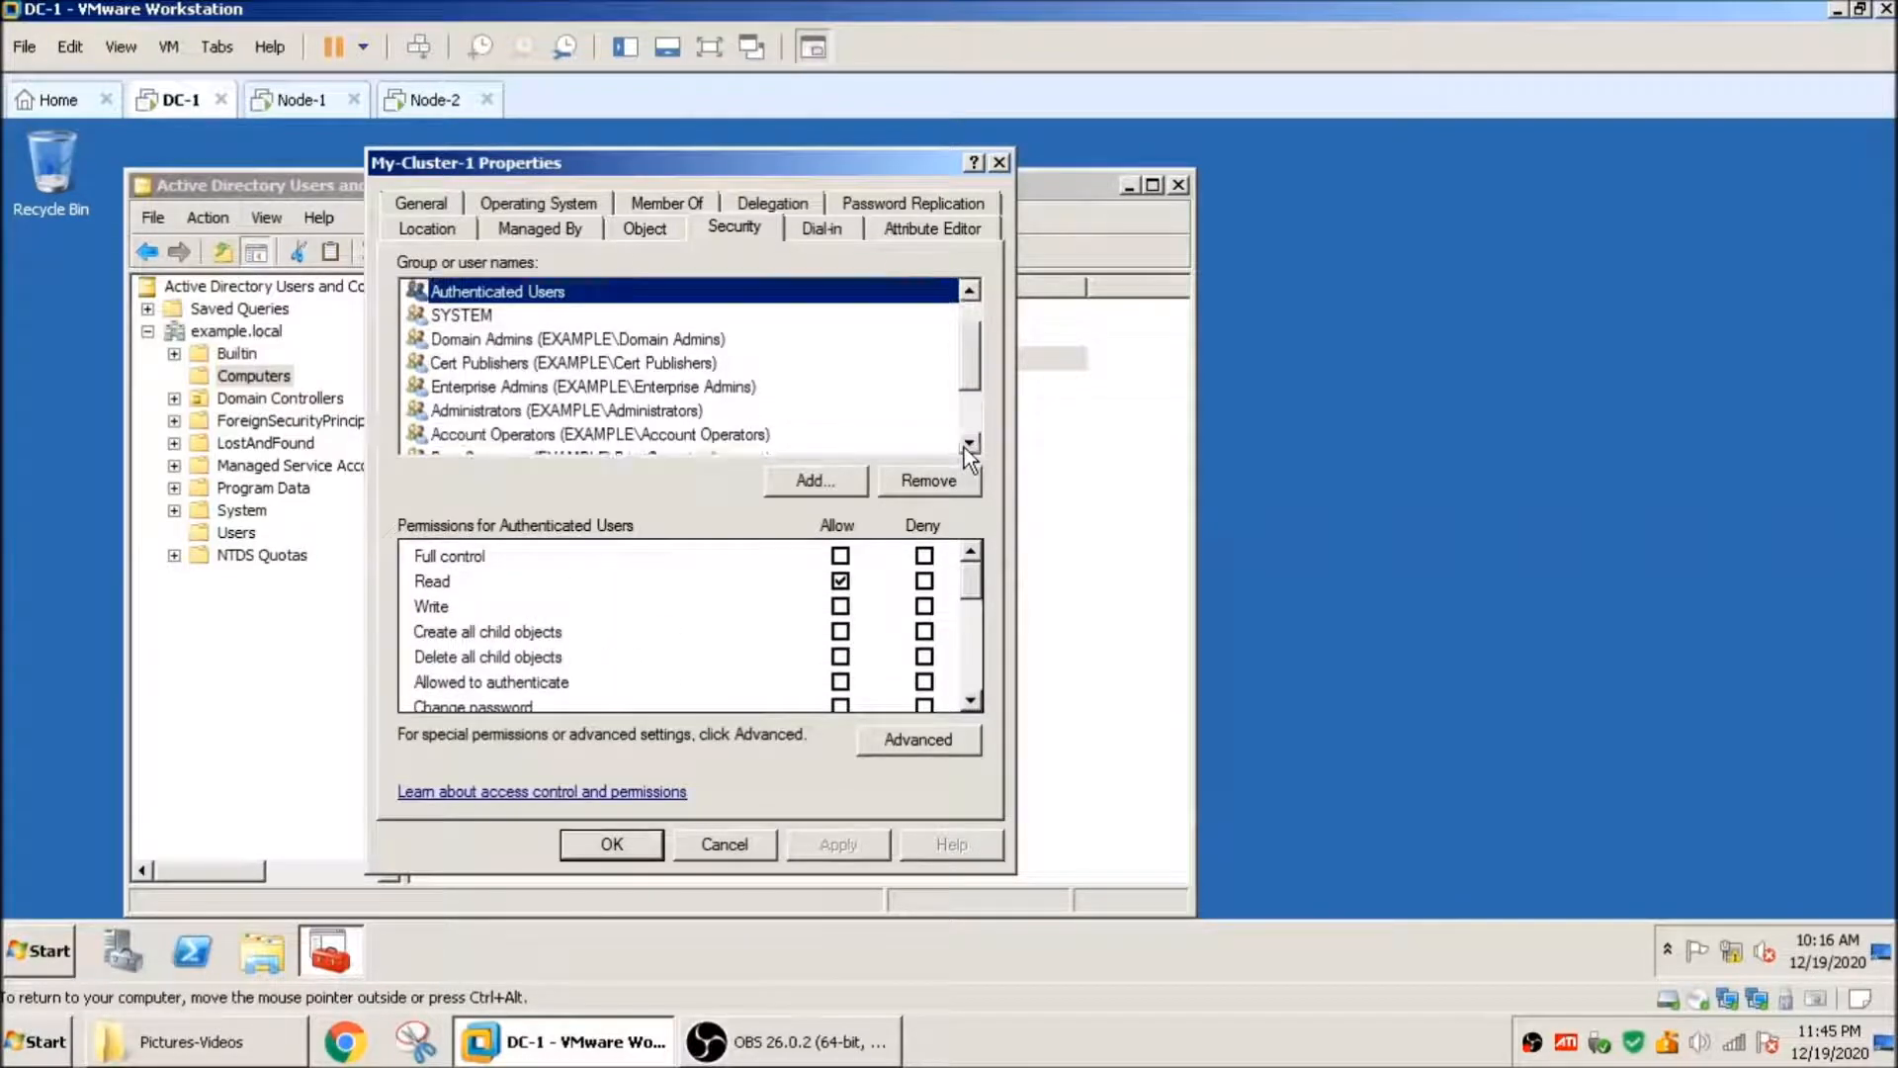
click(964, 447)
click(964, 447)
click(964, 447)
click(964, 447)
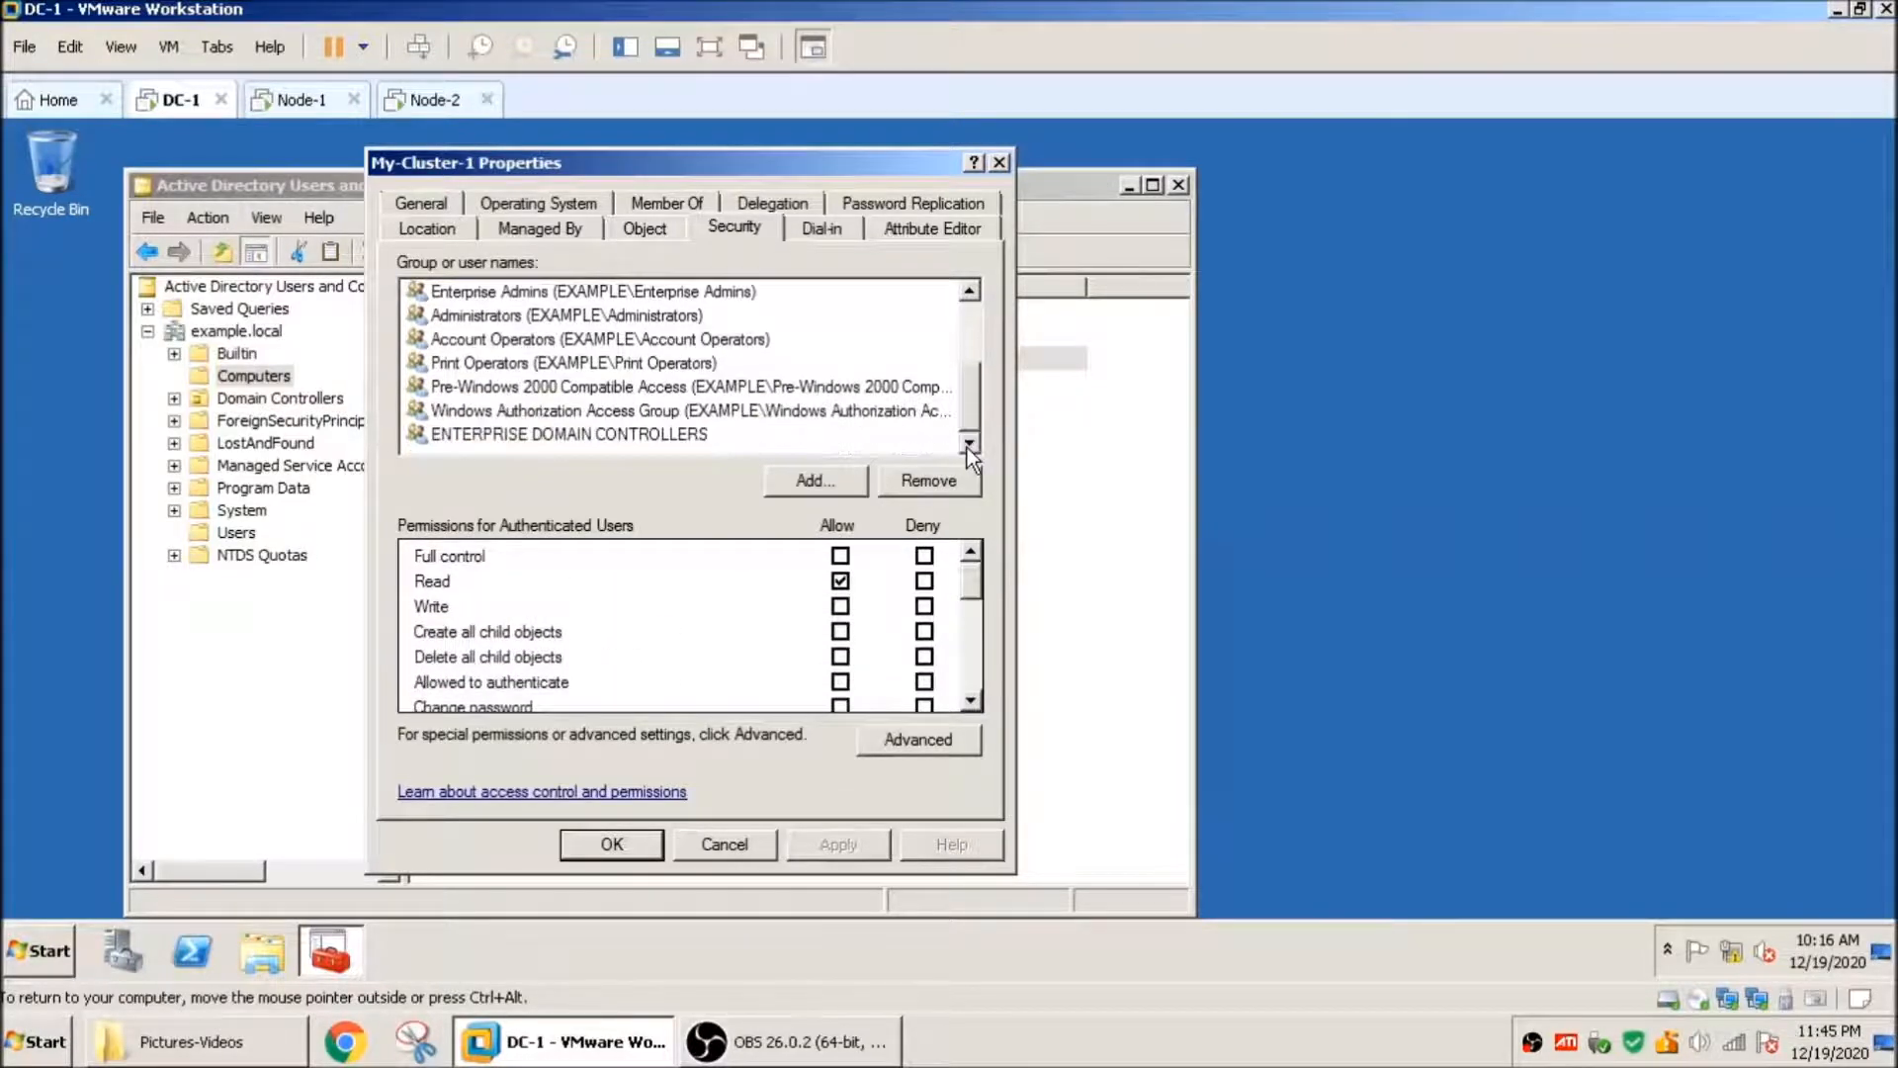
drag(969, 420, 971, 344)
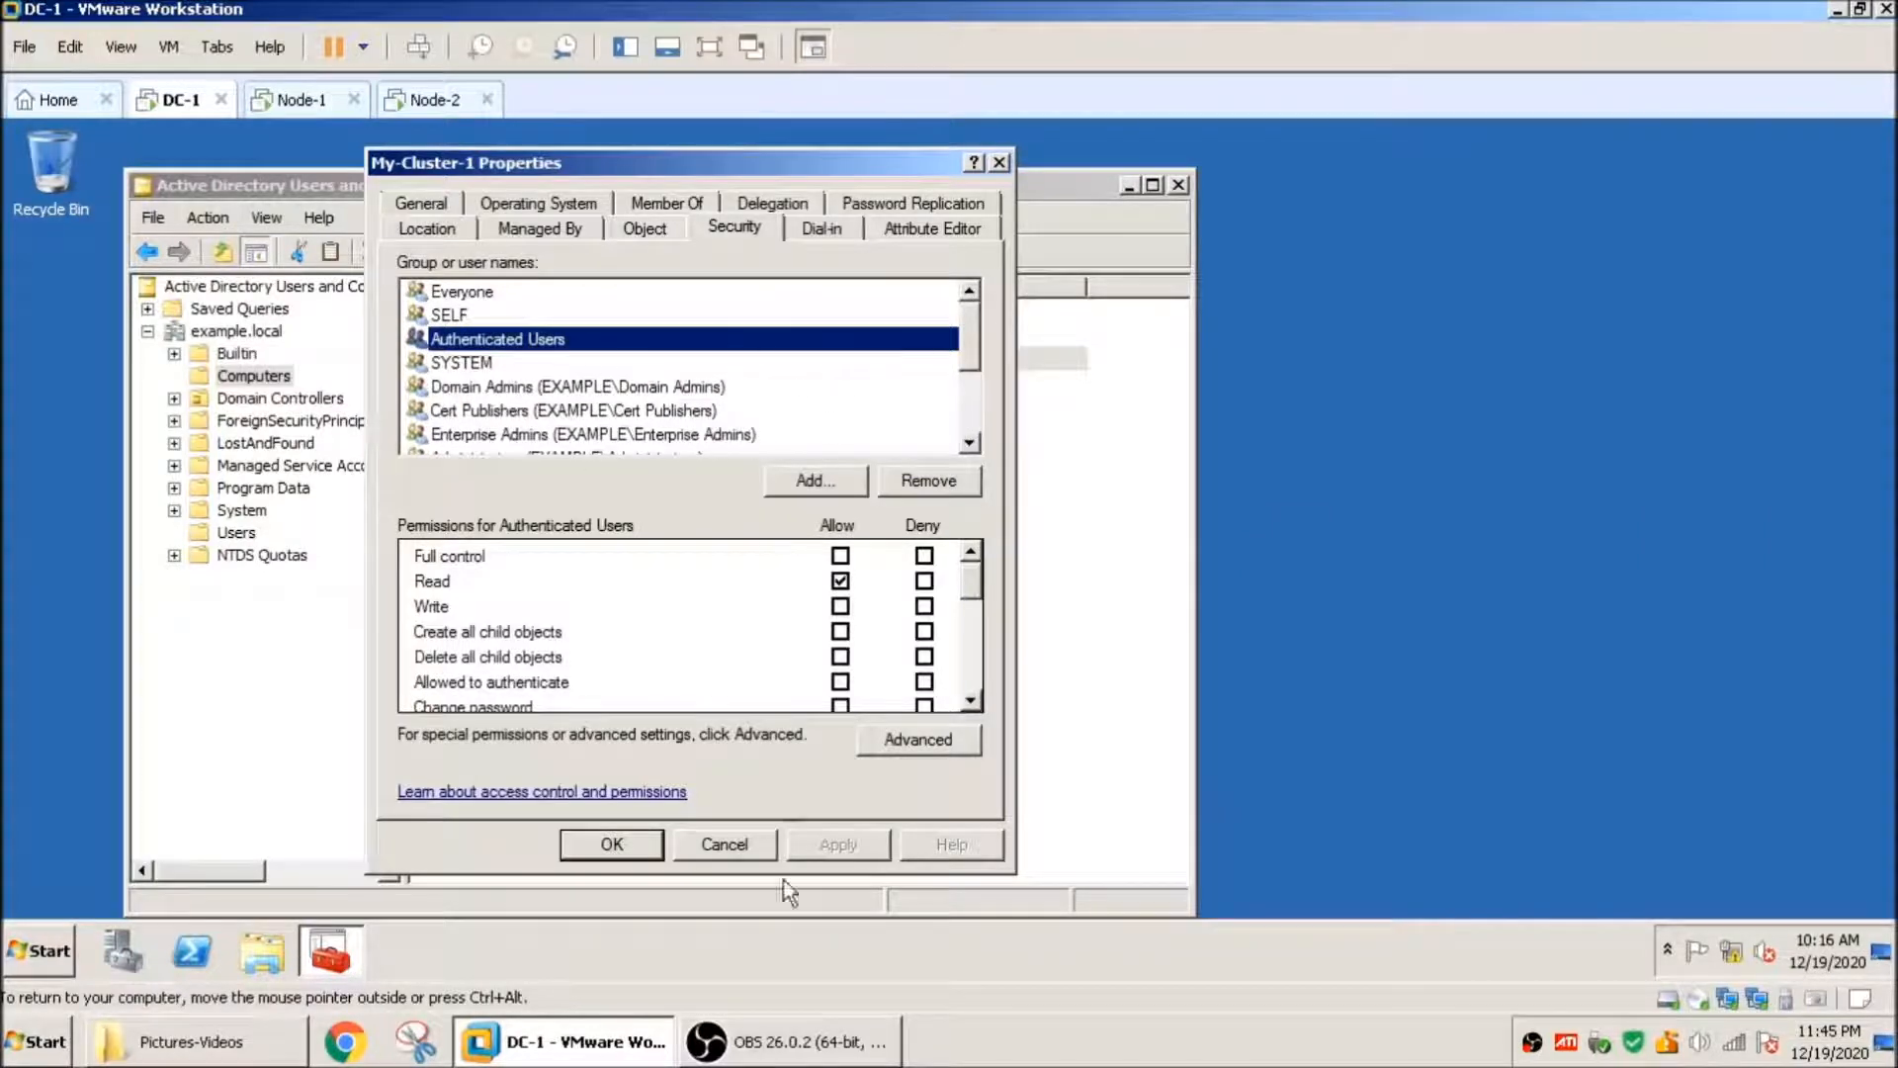
click(738, 852)
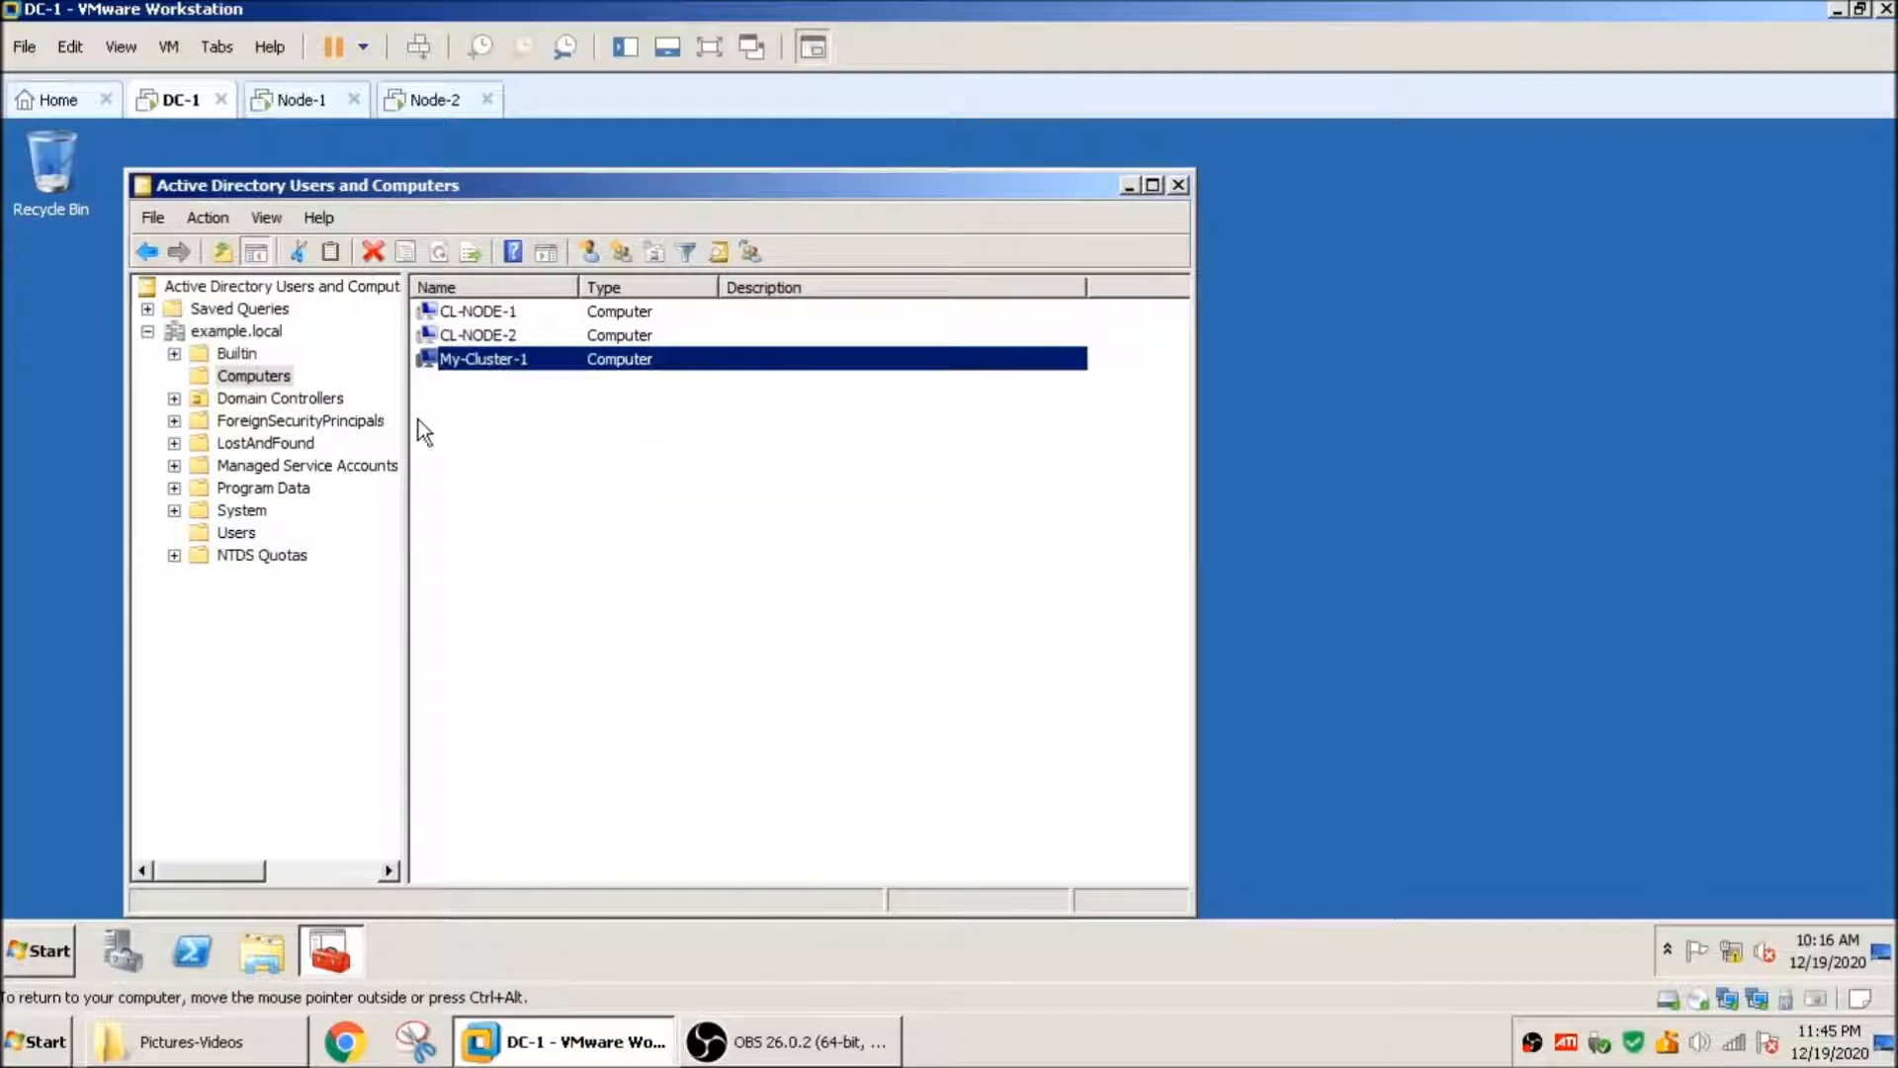
Step: Disable the My-Cluster-1 computer account in Active Directory Users and Computers and confirm
right_click(459, 363)
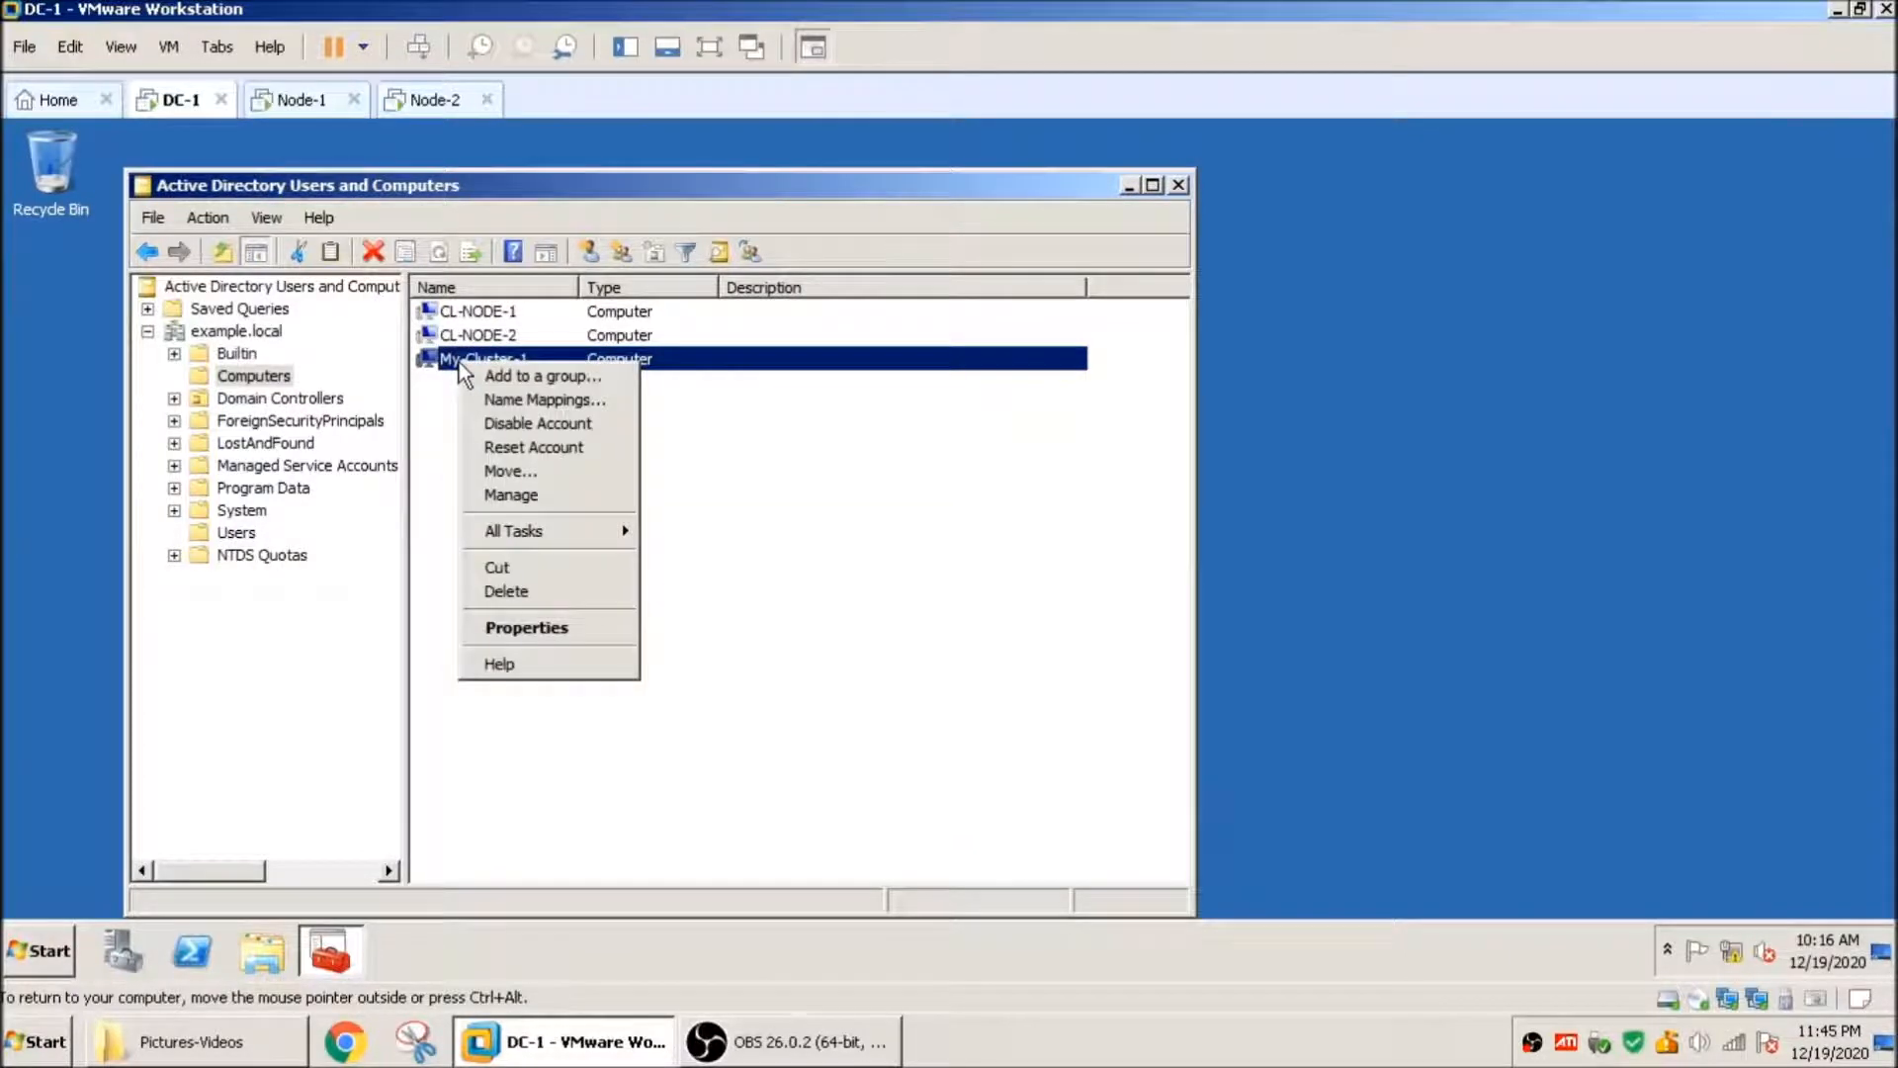
click(534, 425)
click(1062, 625)
click(1062, 625)
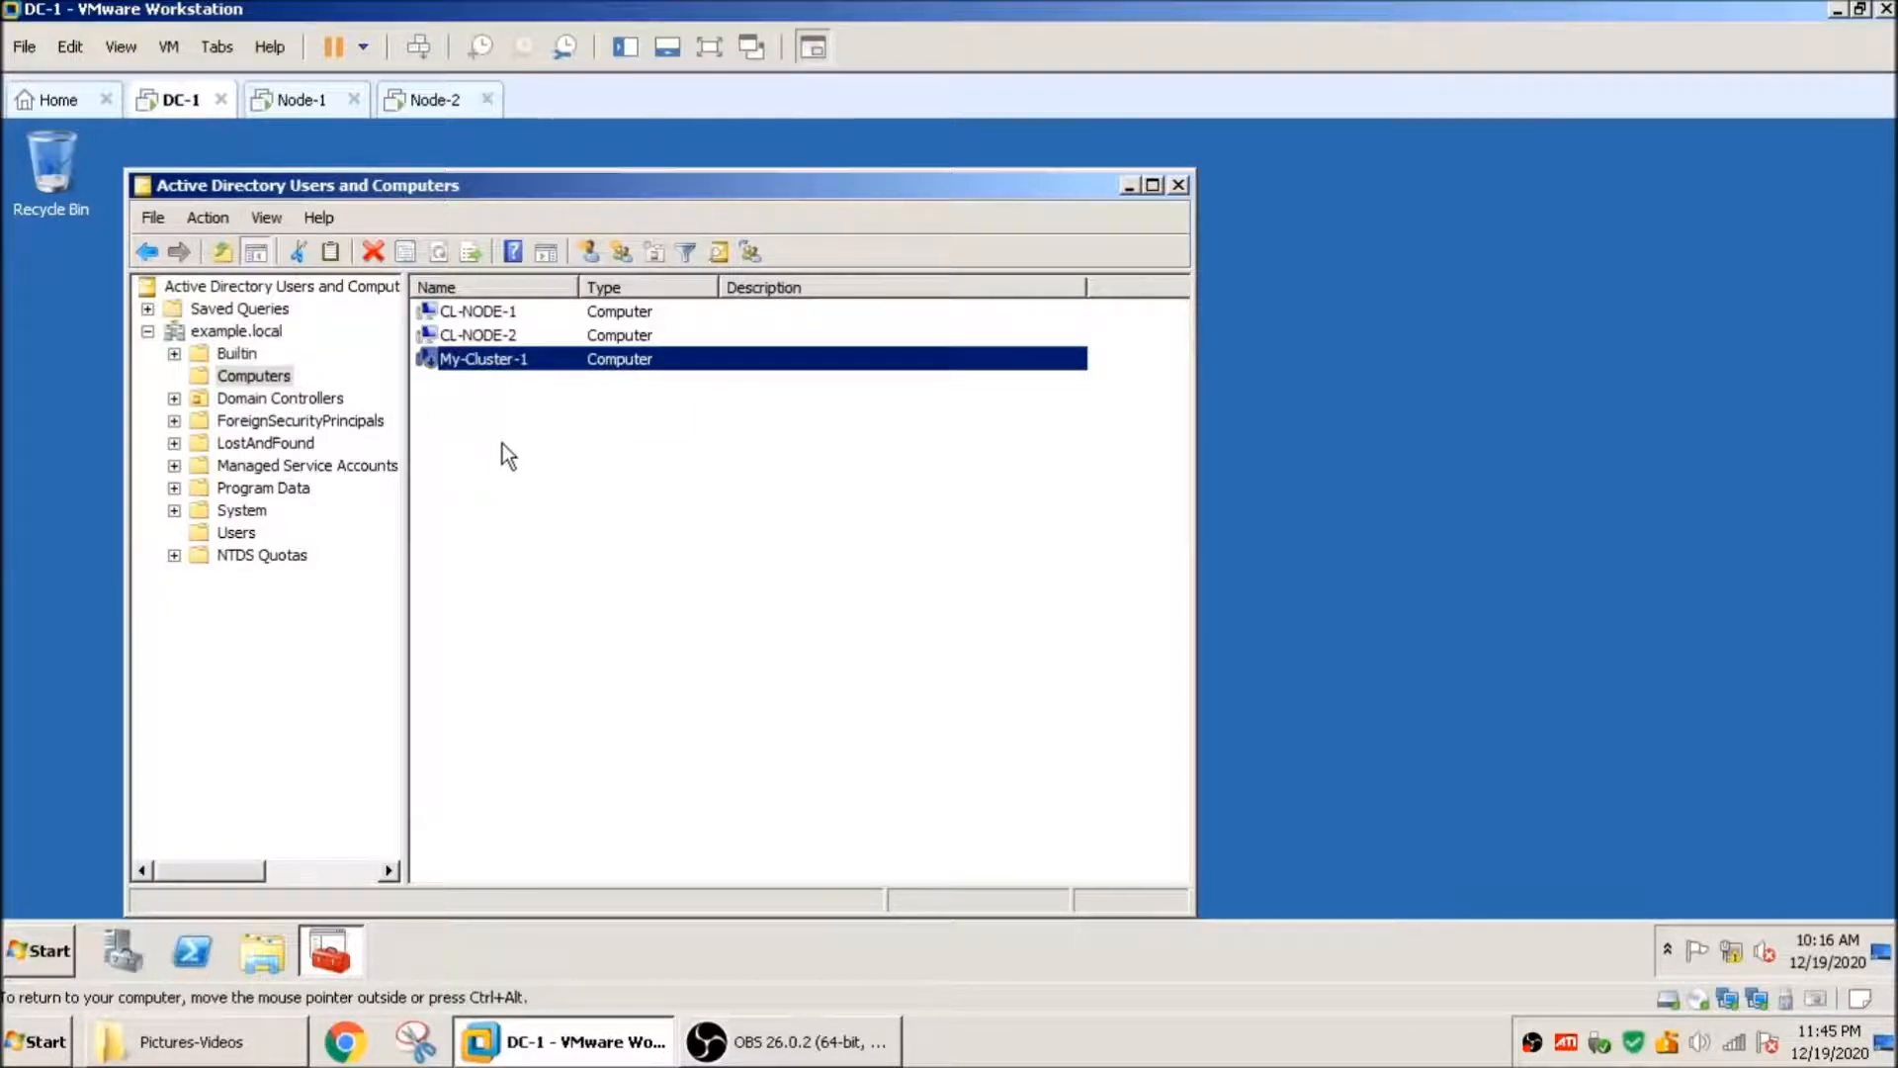
Step: Switch to Node-1, set the cluster address to 192.168.80.50, and try to create cluster My-Cluster-1 with both nodes
click(302, 104)
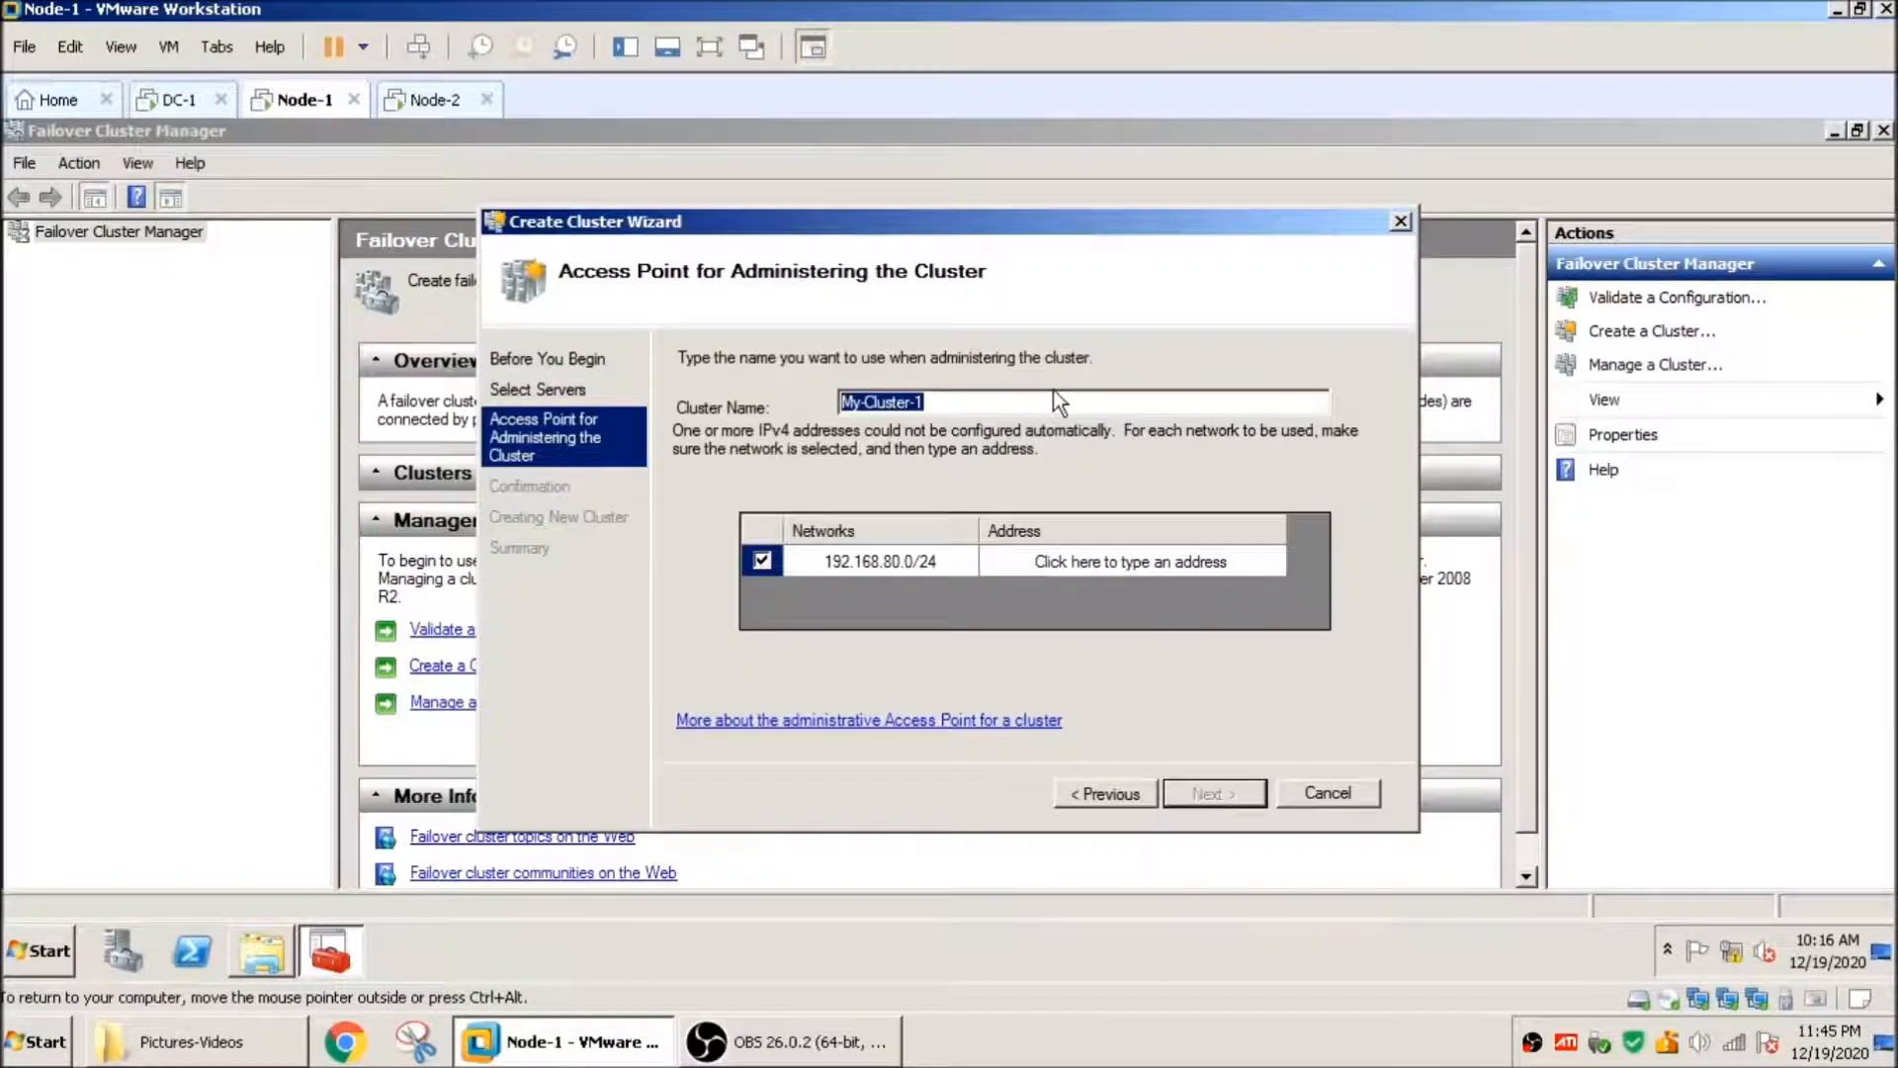
click(1259, 548)
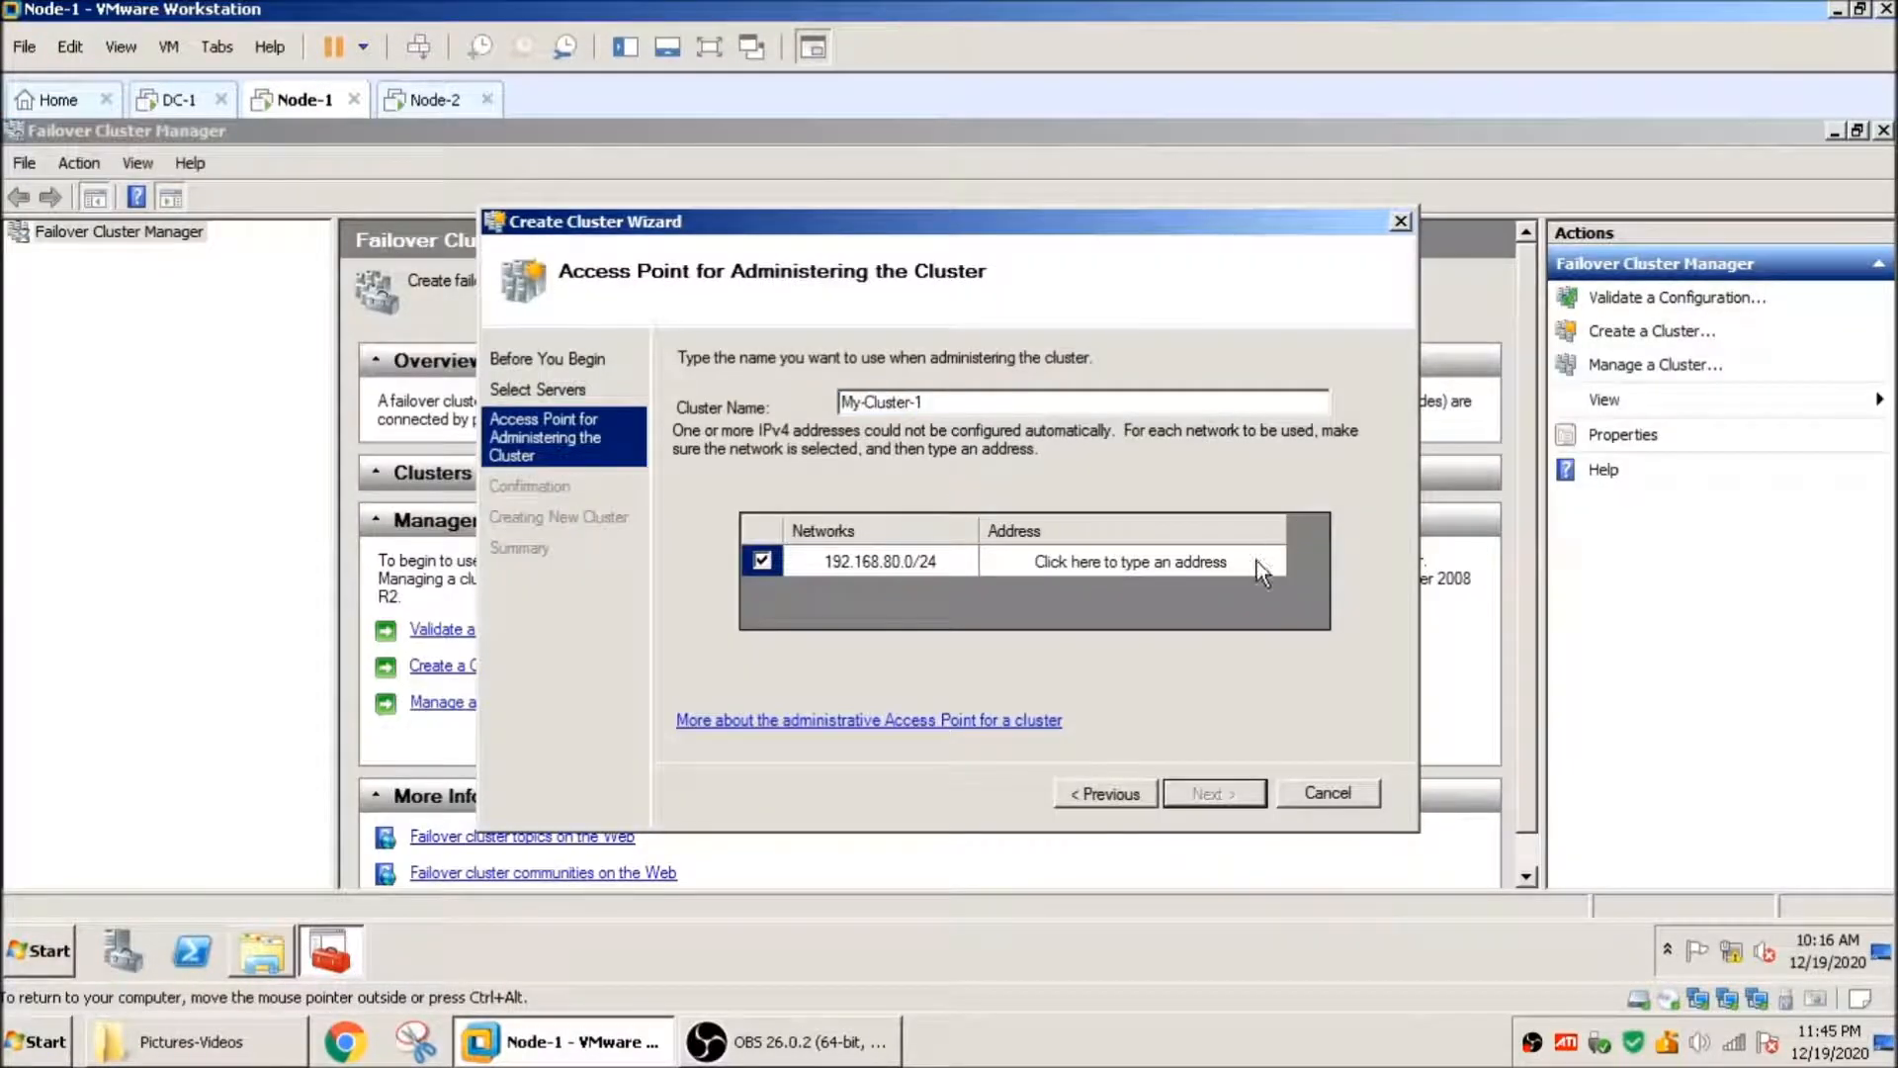
click(1258, 561)
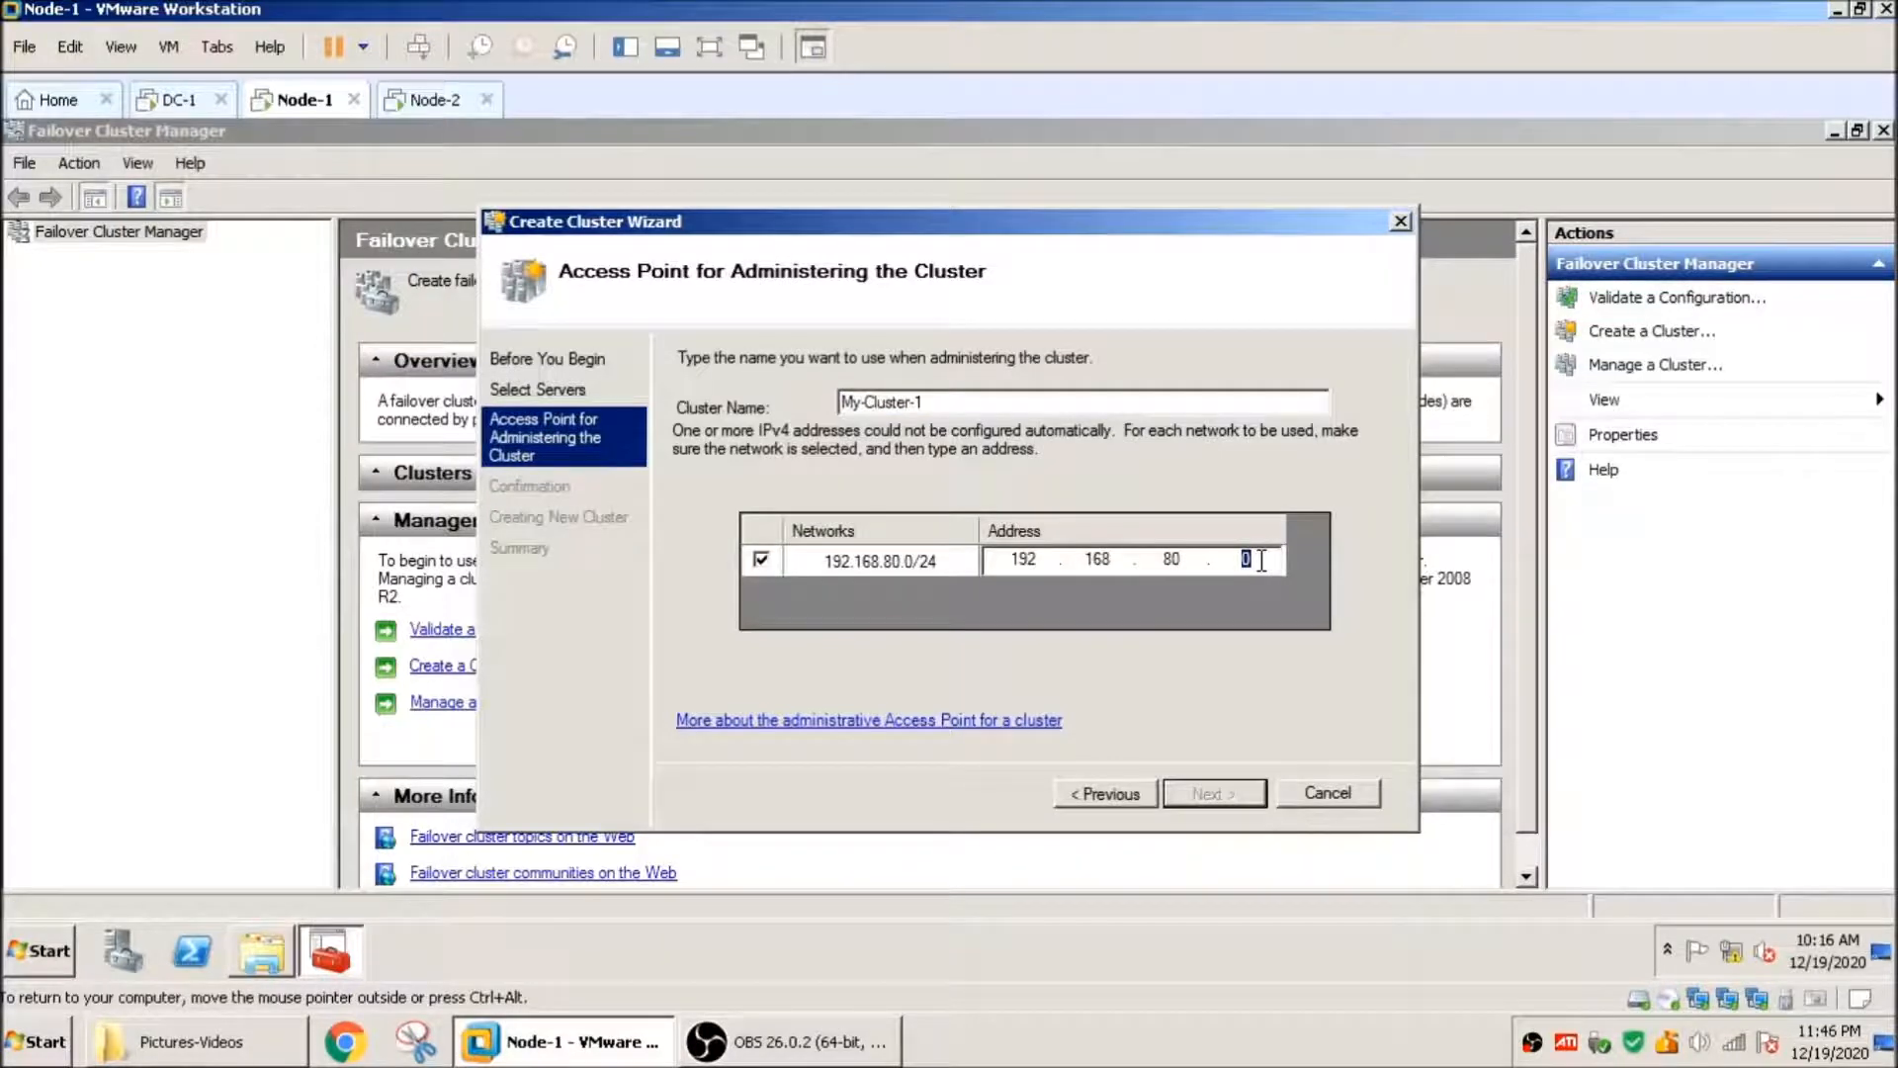
text(50)
click(1213, 799)
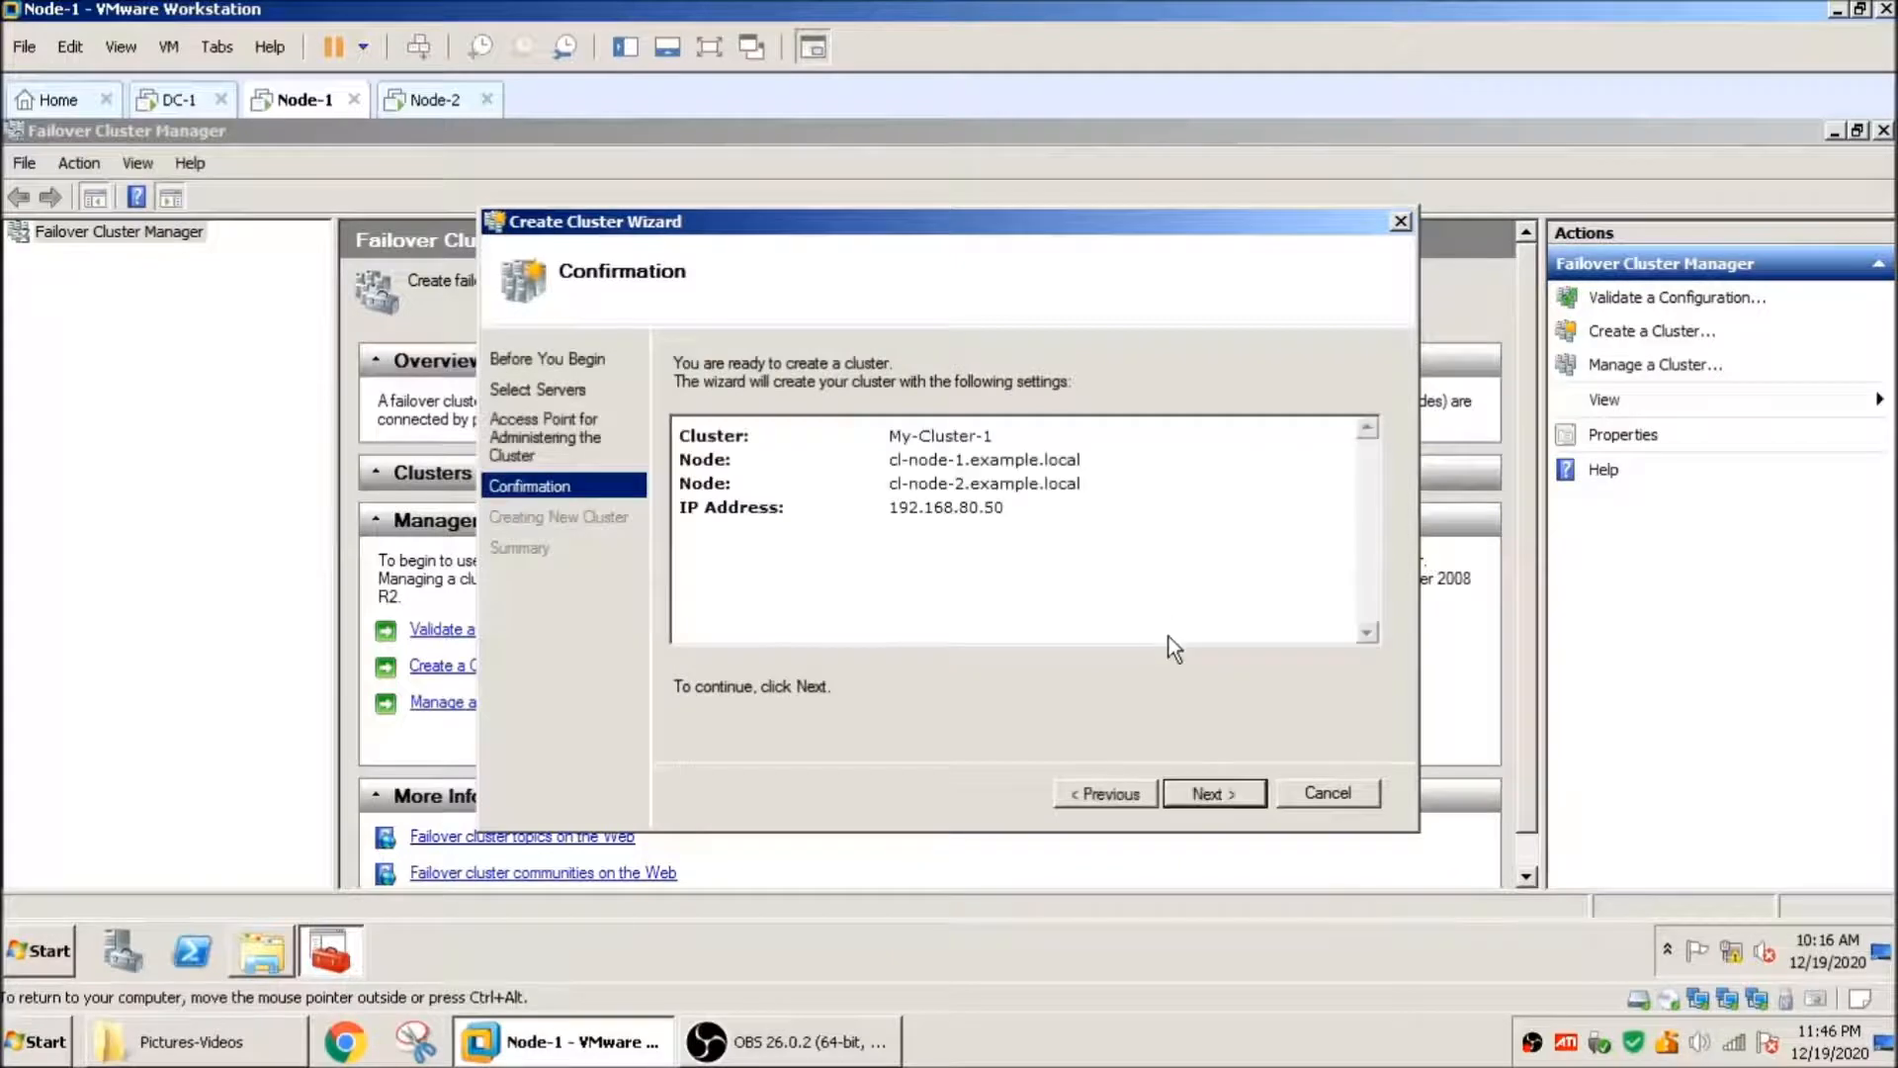
click(1219, 795)
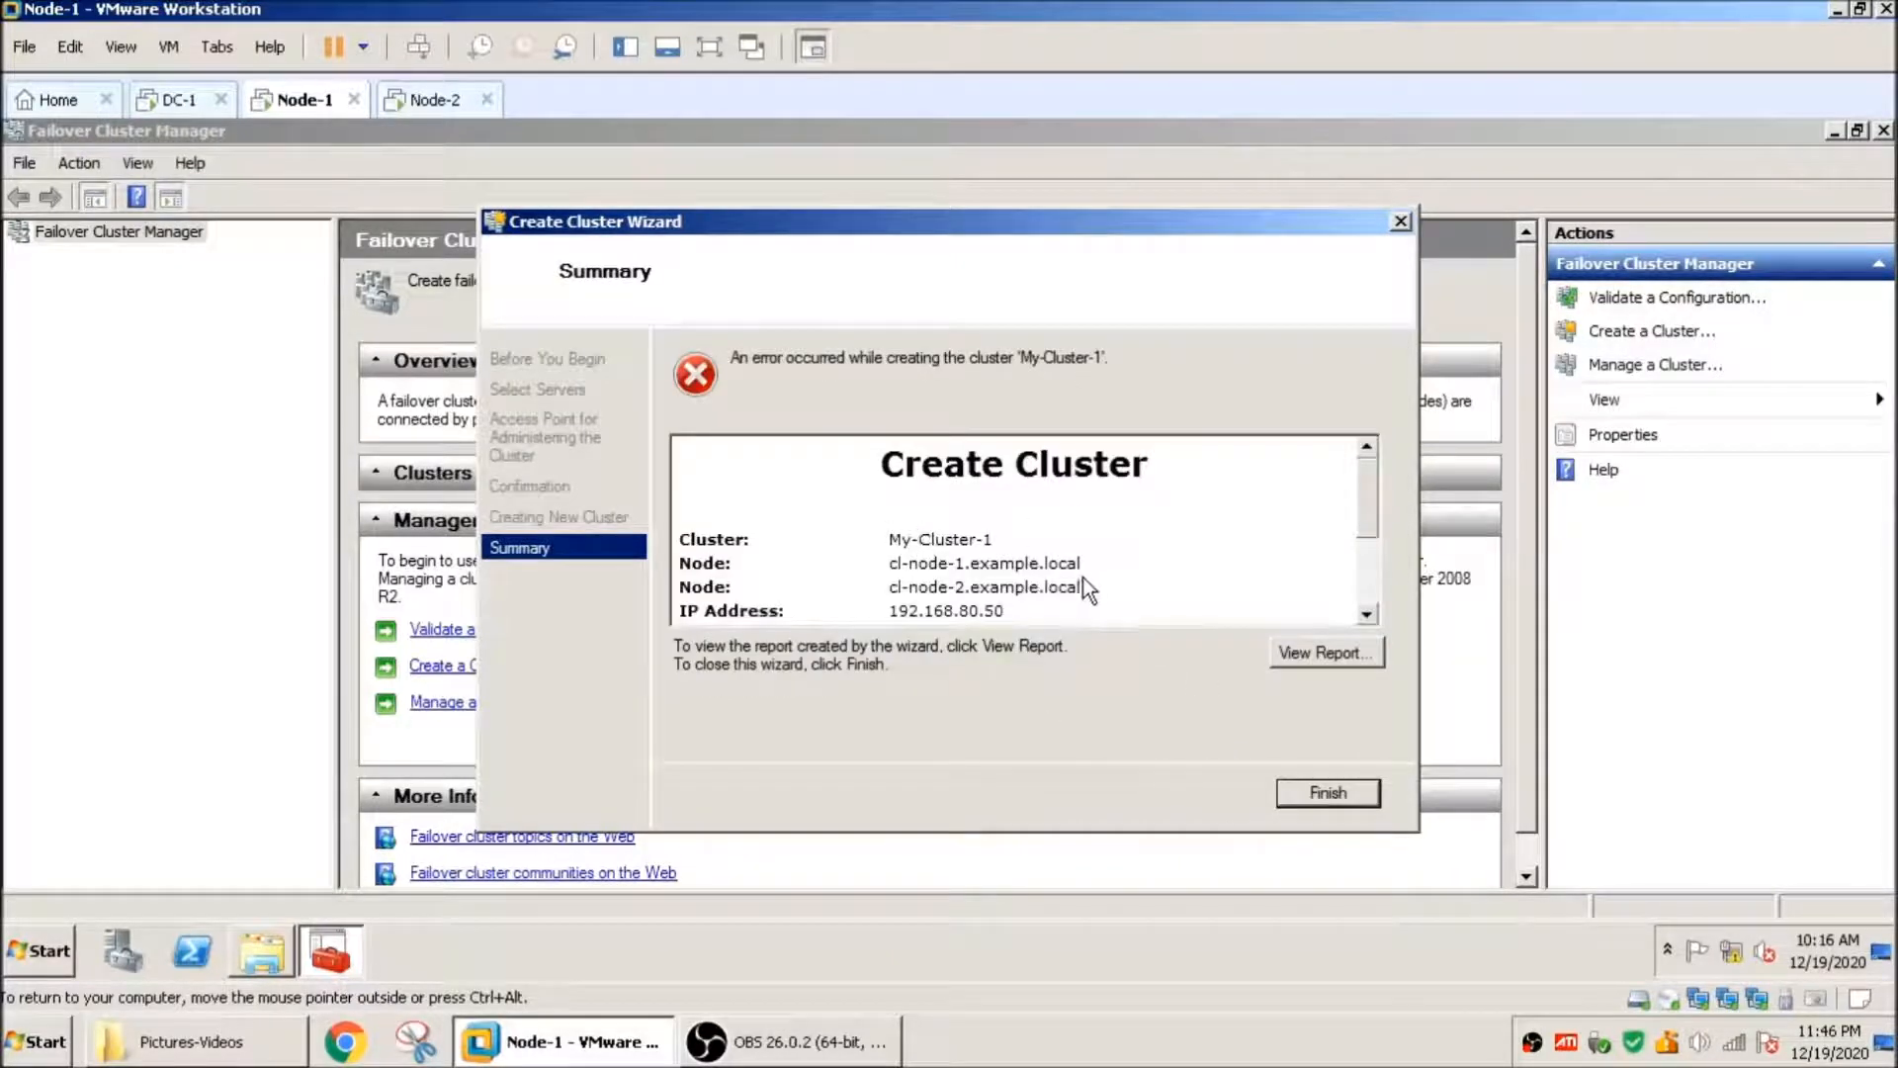
Step: View the Create Cluster report, examine the error details at its end, and close the report
click(1317, 656)
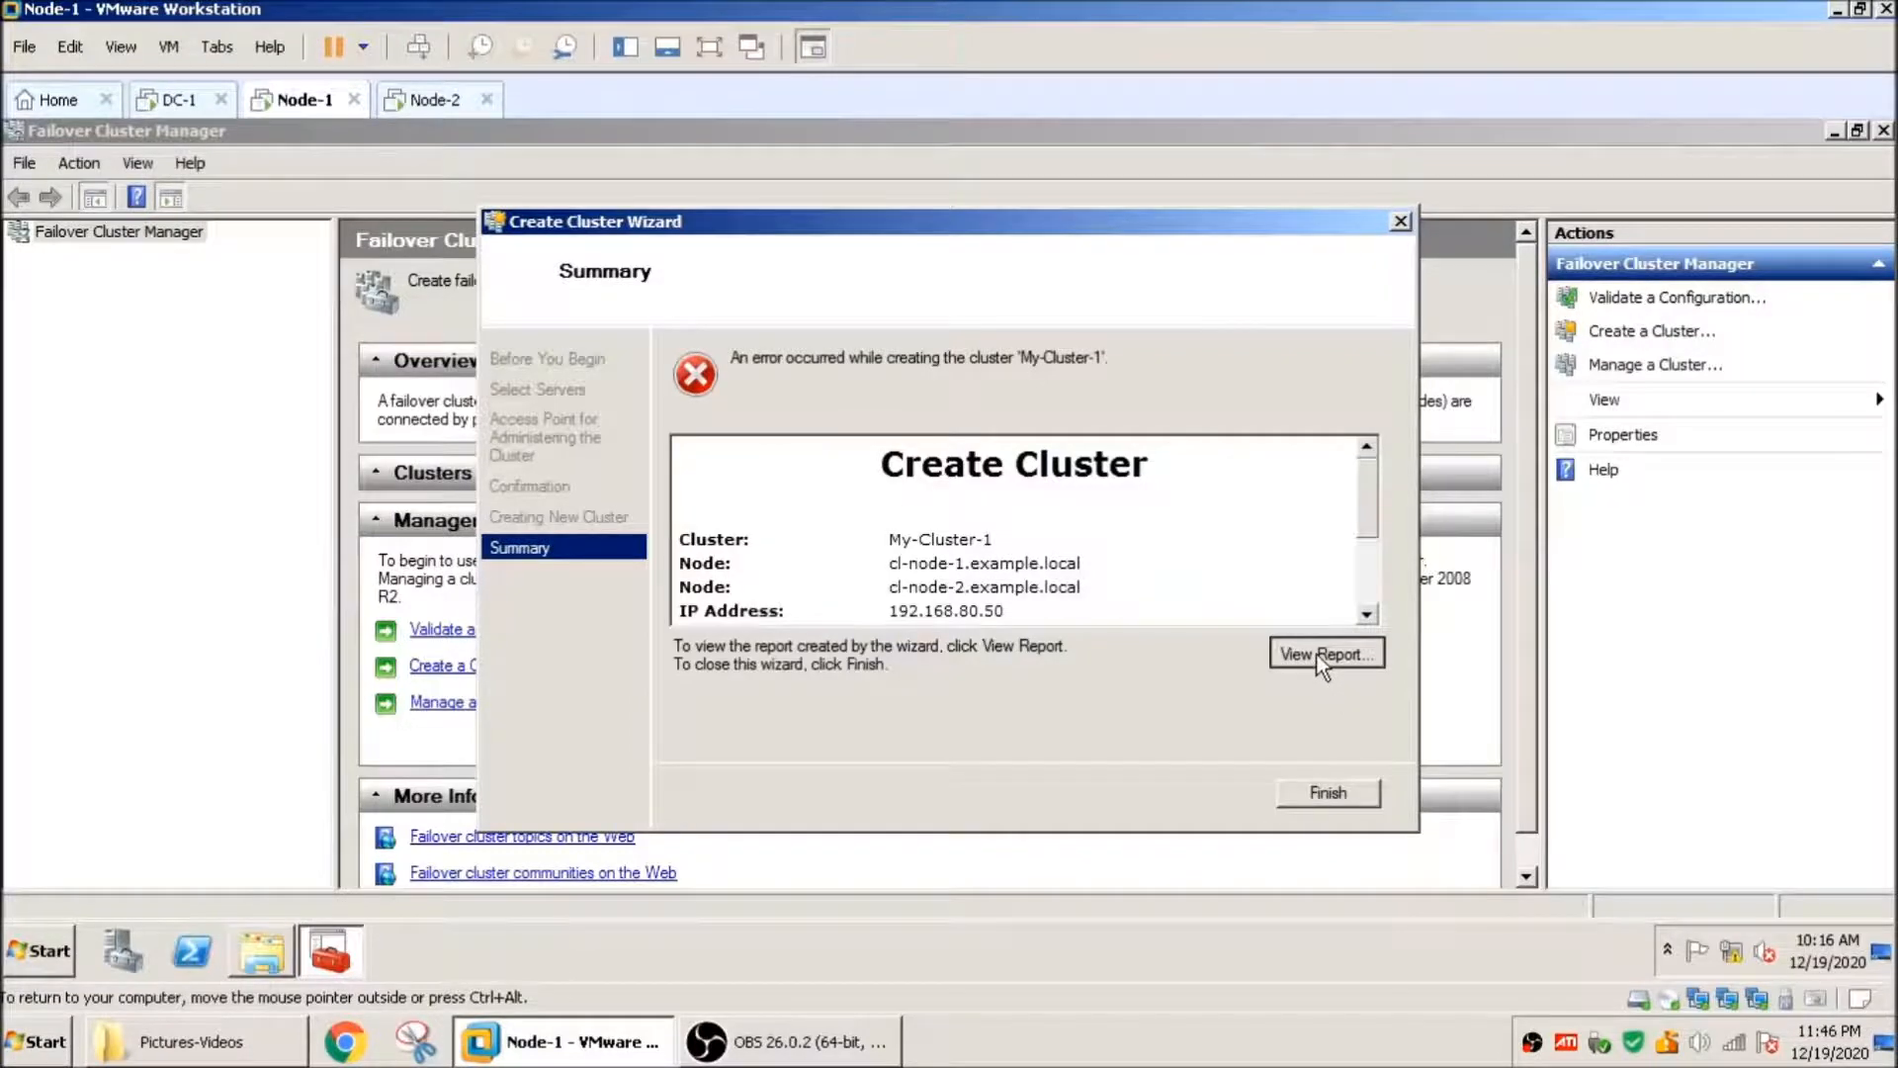
scroll(953, 571, down, 2)
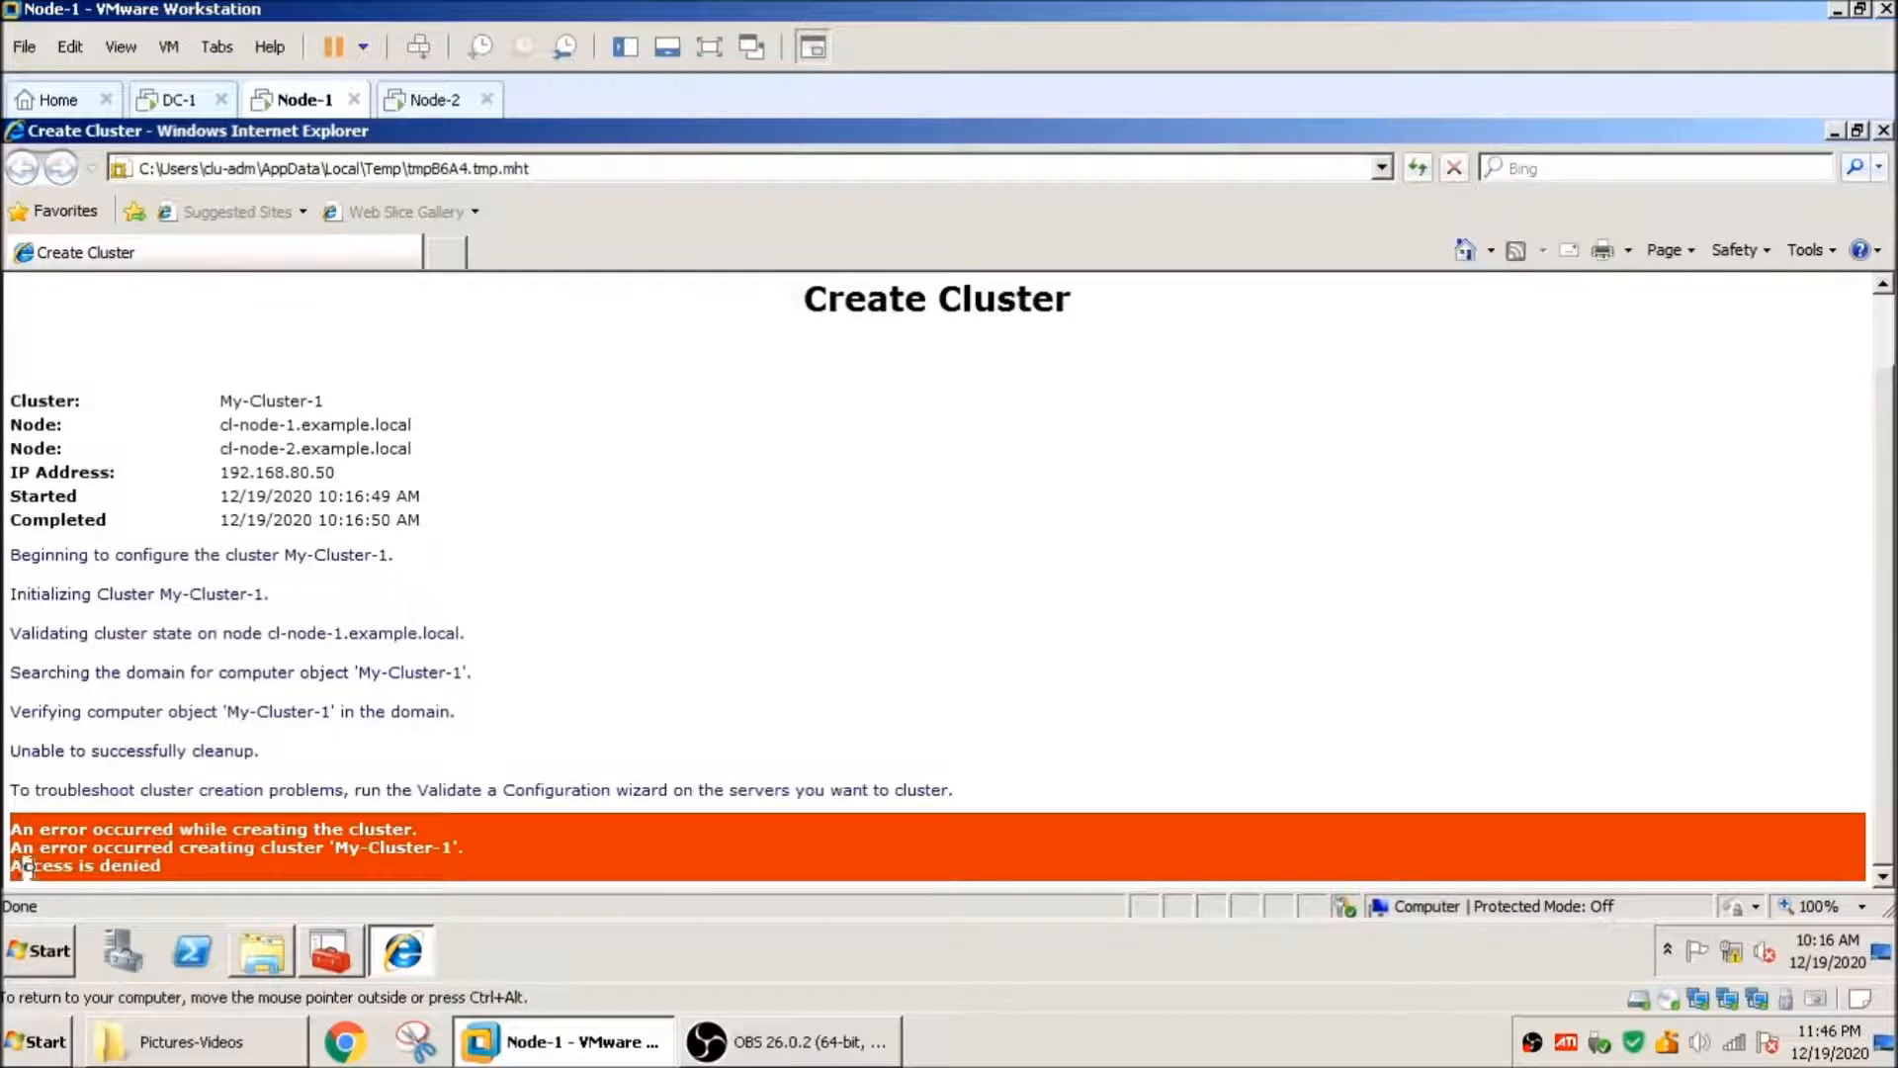
drag(13, 868, 173, 869)
click(365, 851)
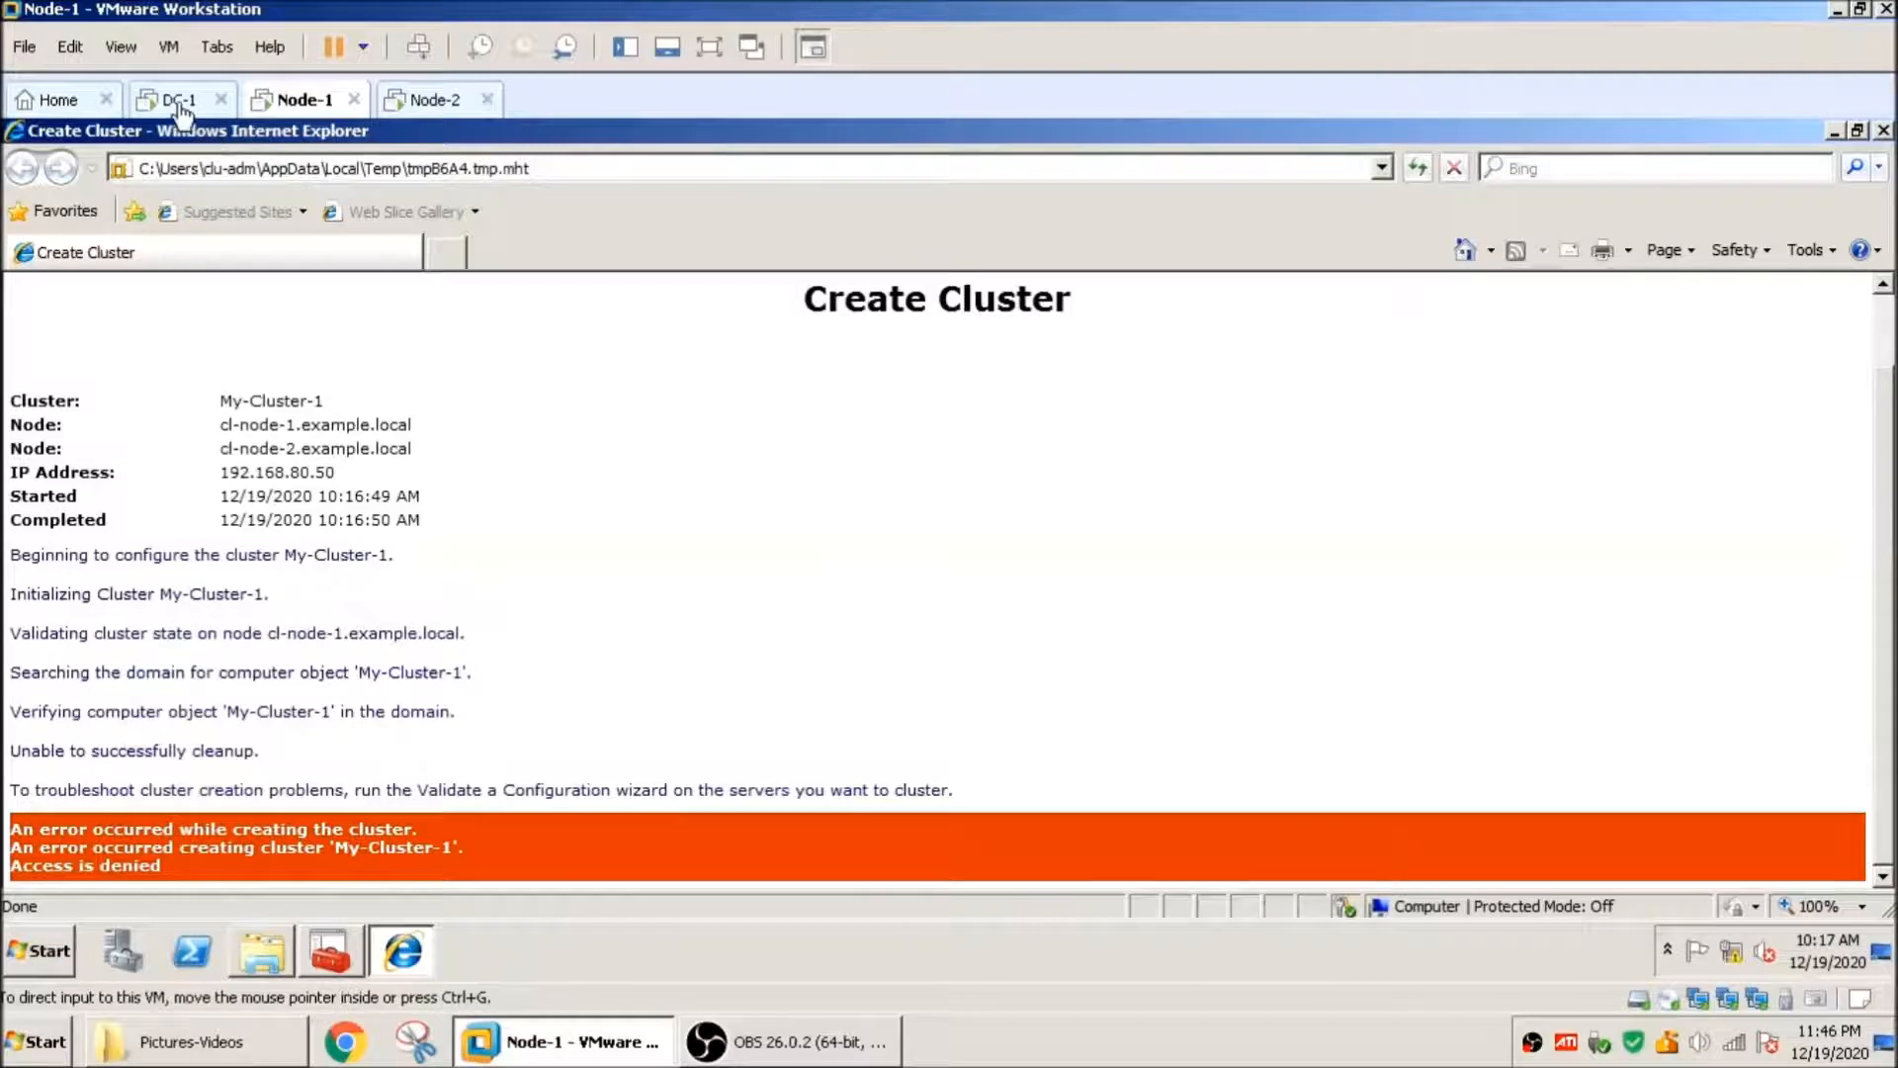
click(1884, 130)
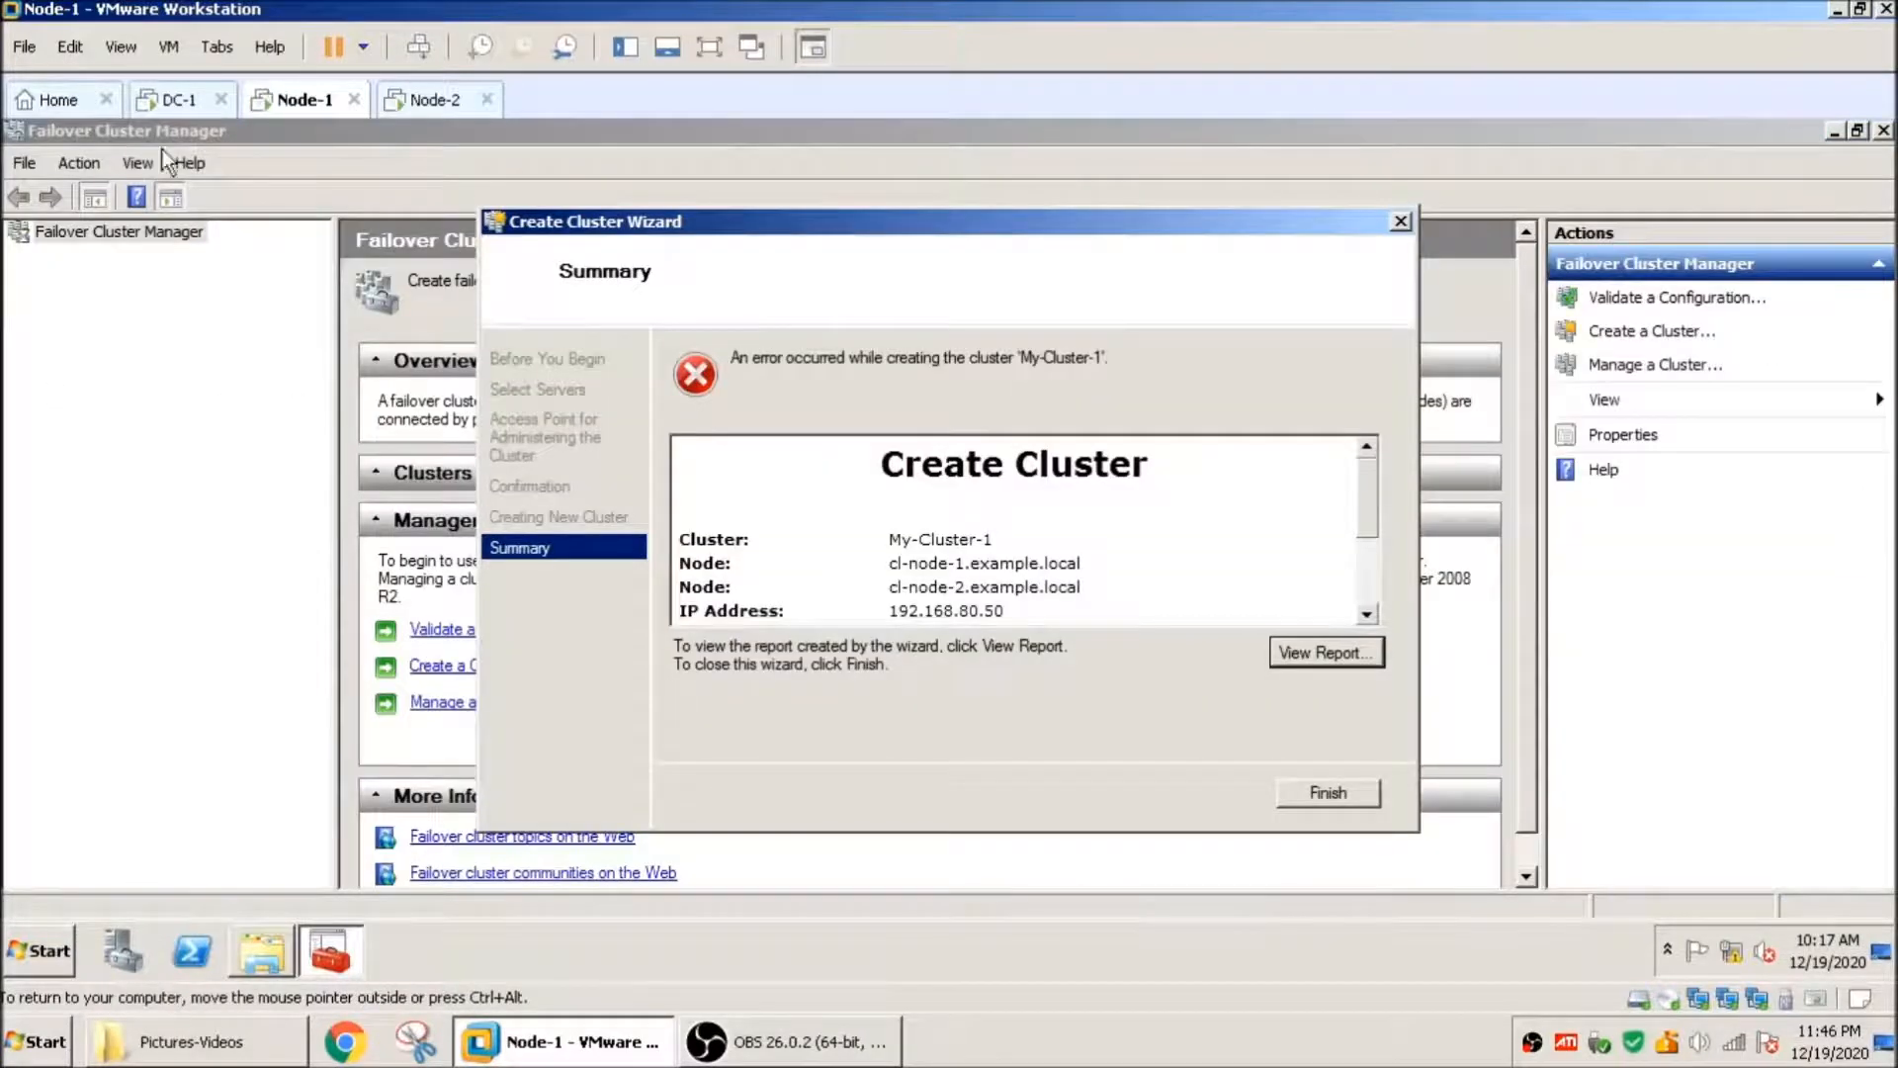
Step: Switch to DC-1 and open the security permissions of the My-Cluster-1 computer object
click(180, 99)
right_click(490, 358)
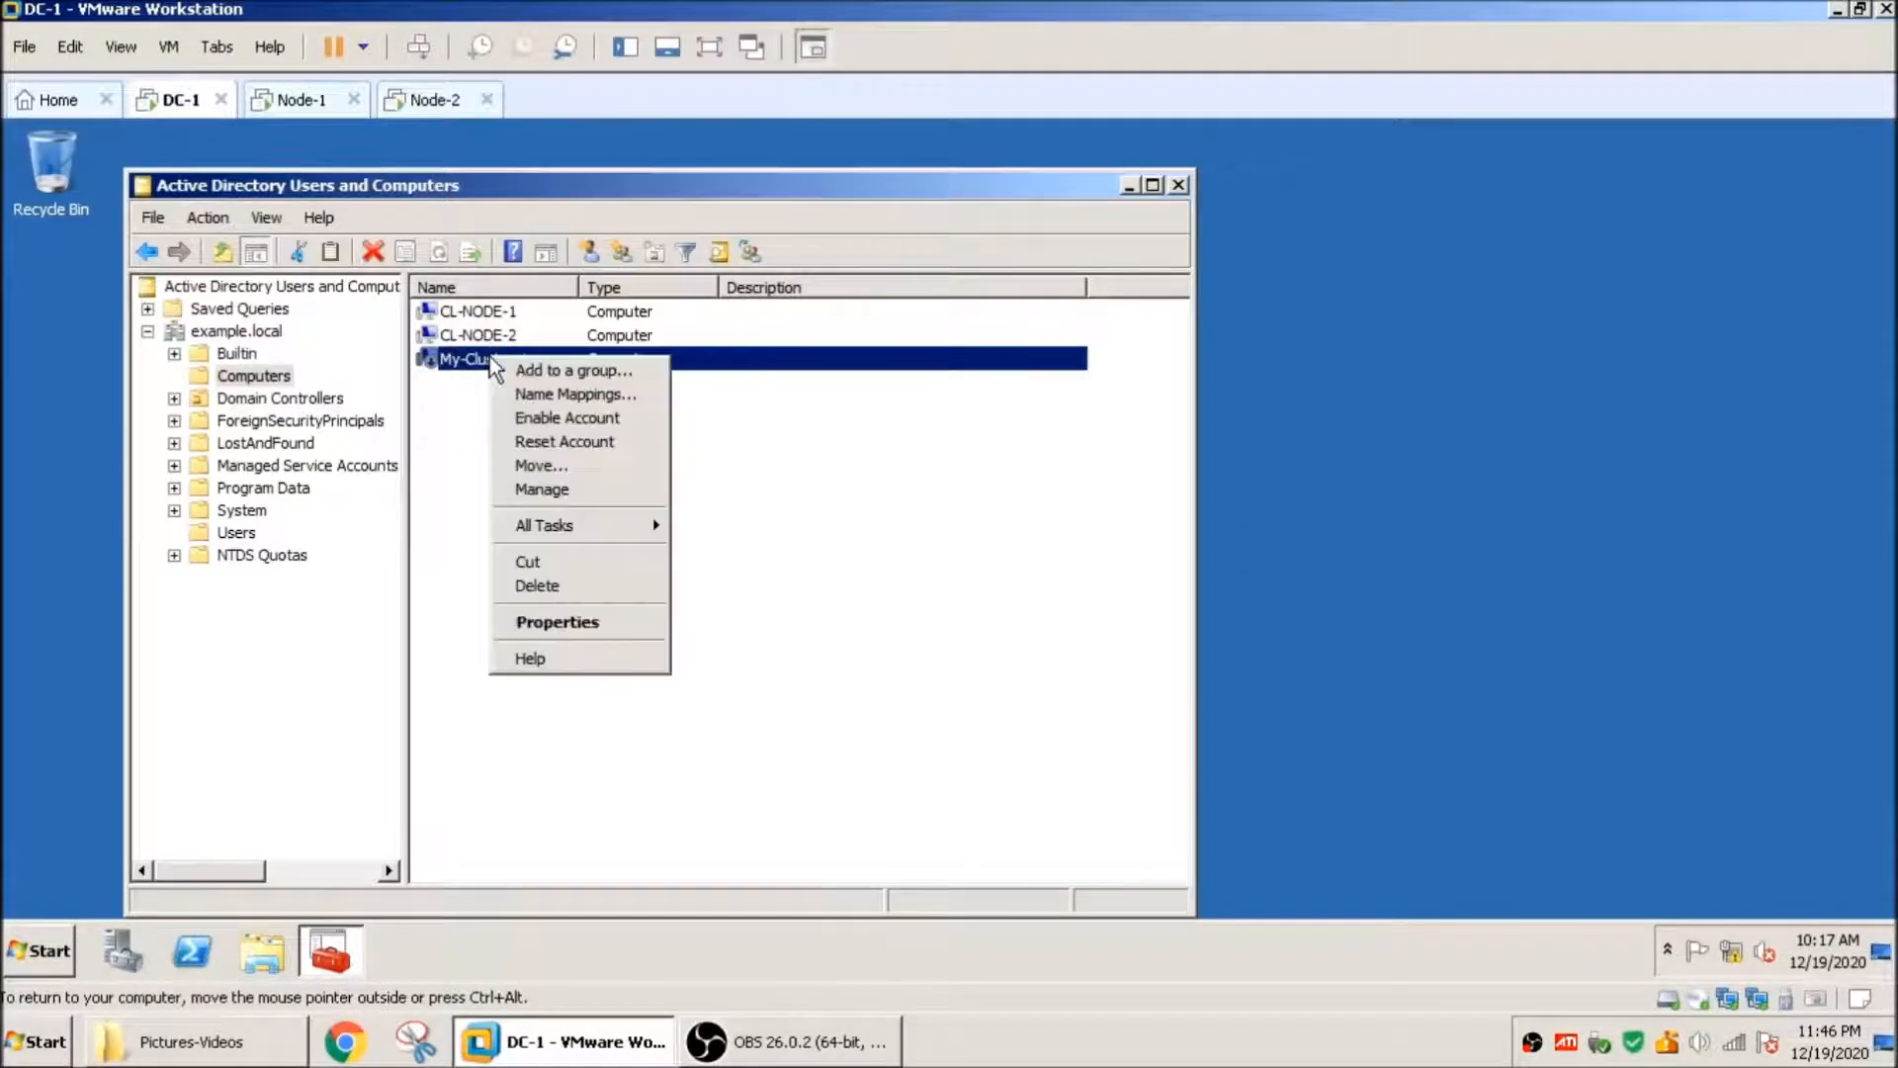
click(559, 622)
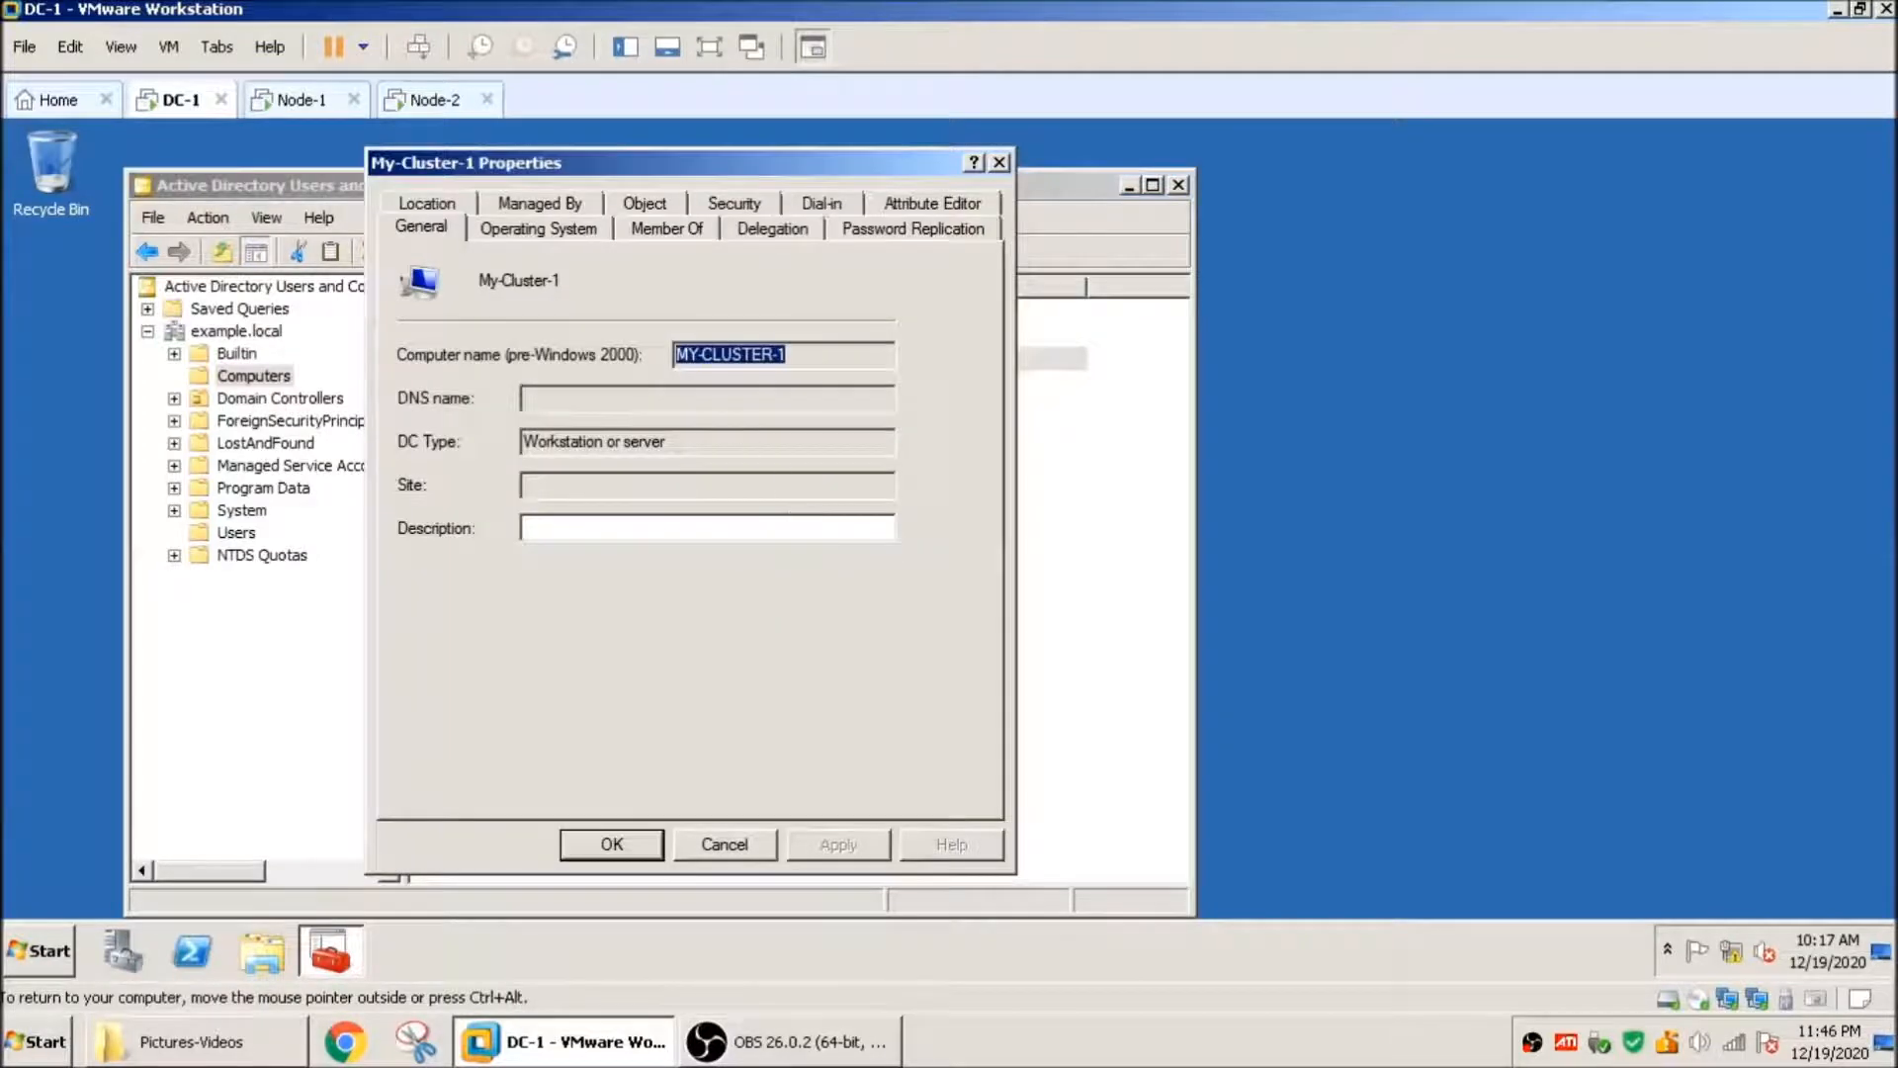
click(735, 205)
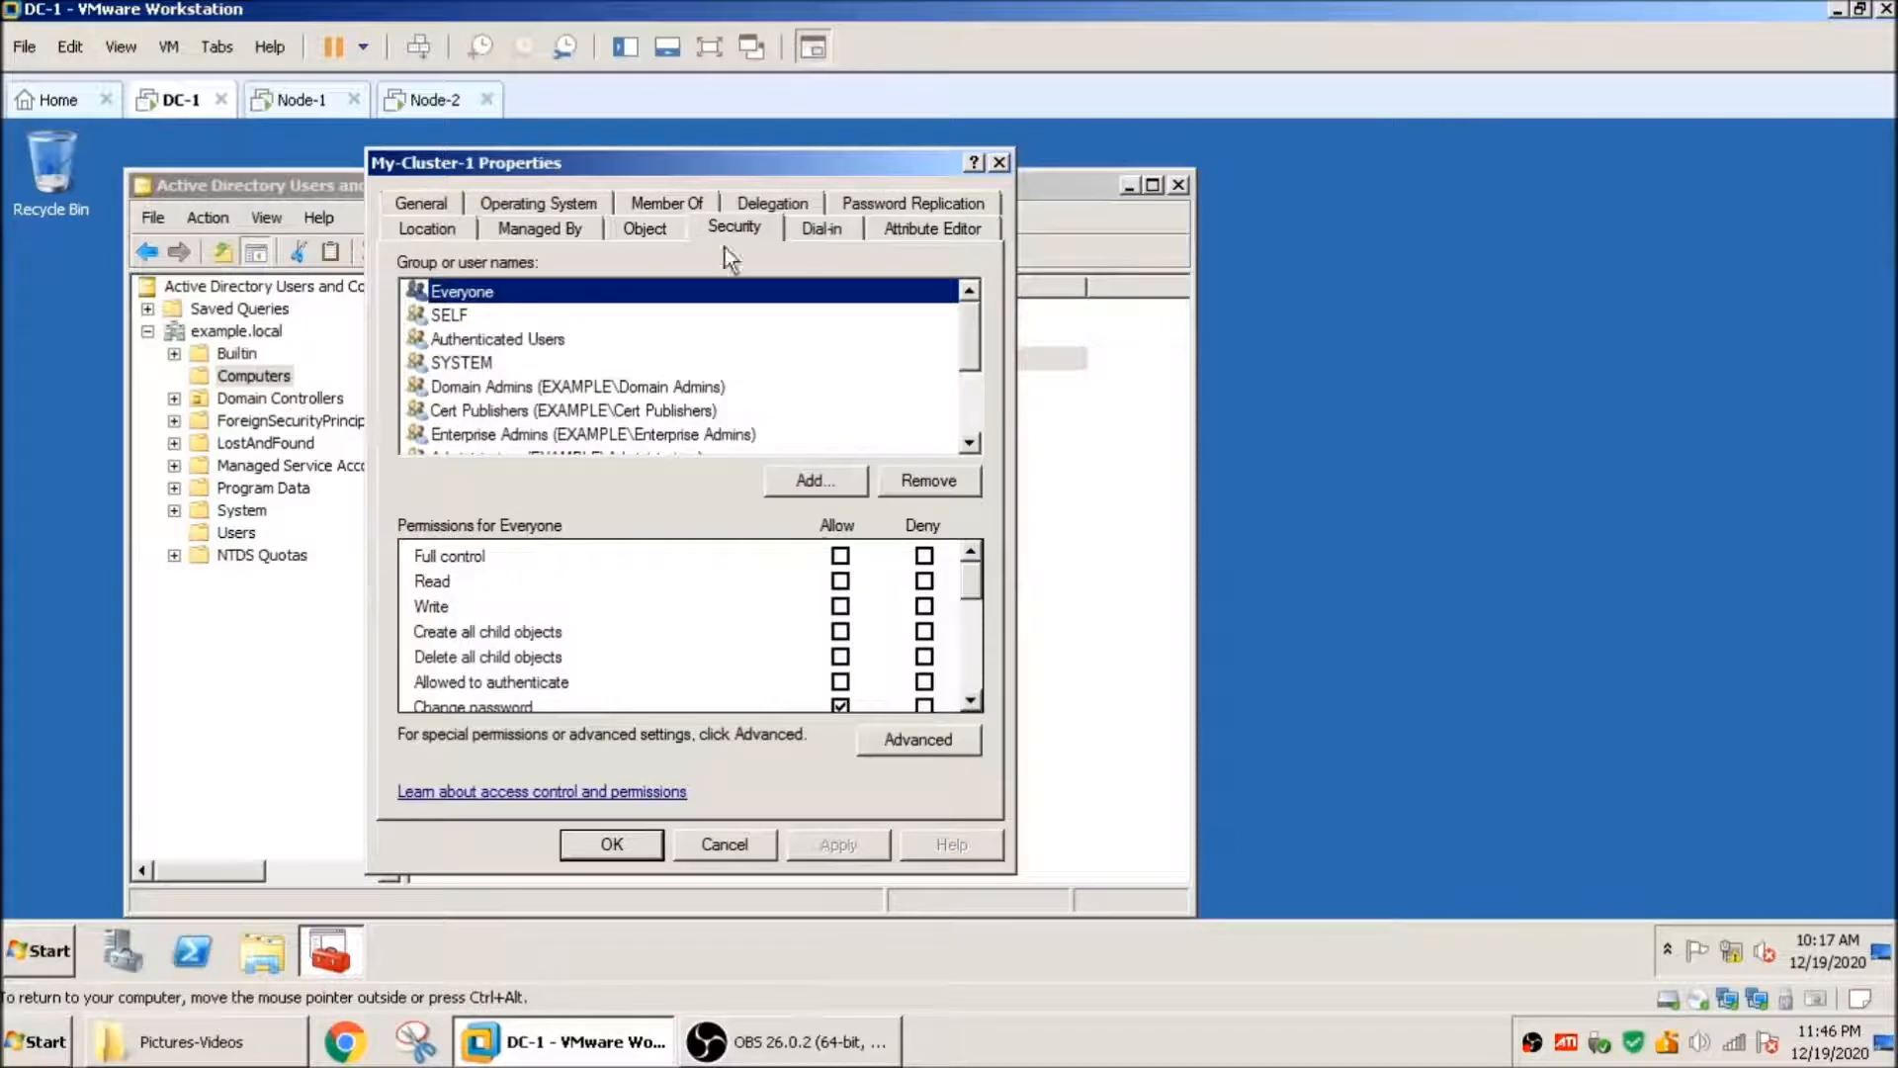
Step: Add the Clu-adm account to the groups and users with permissions on My-Cluster-1
click(796, 484)
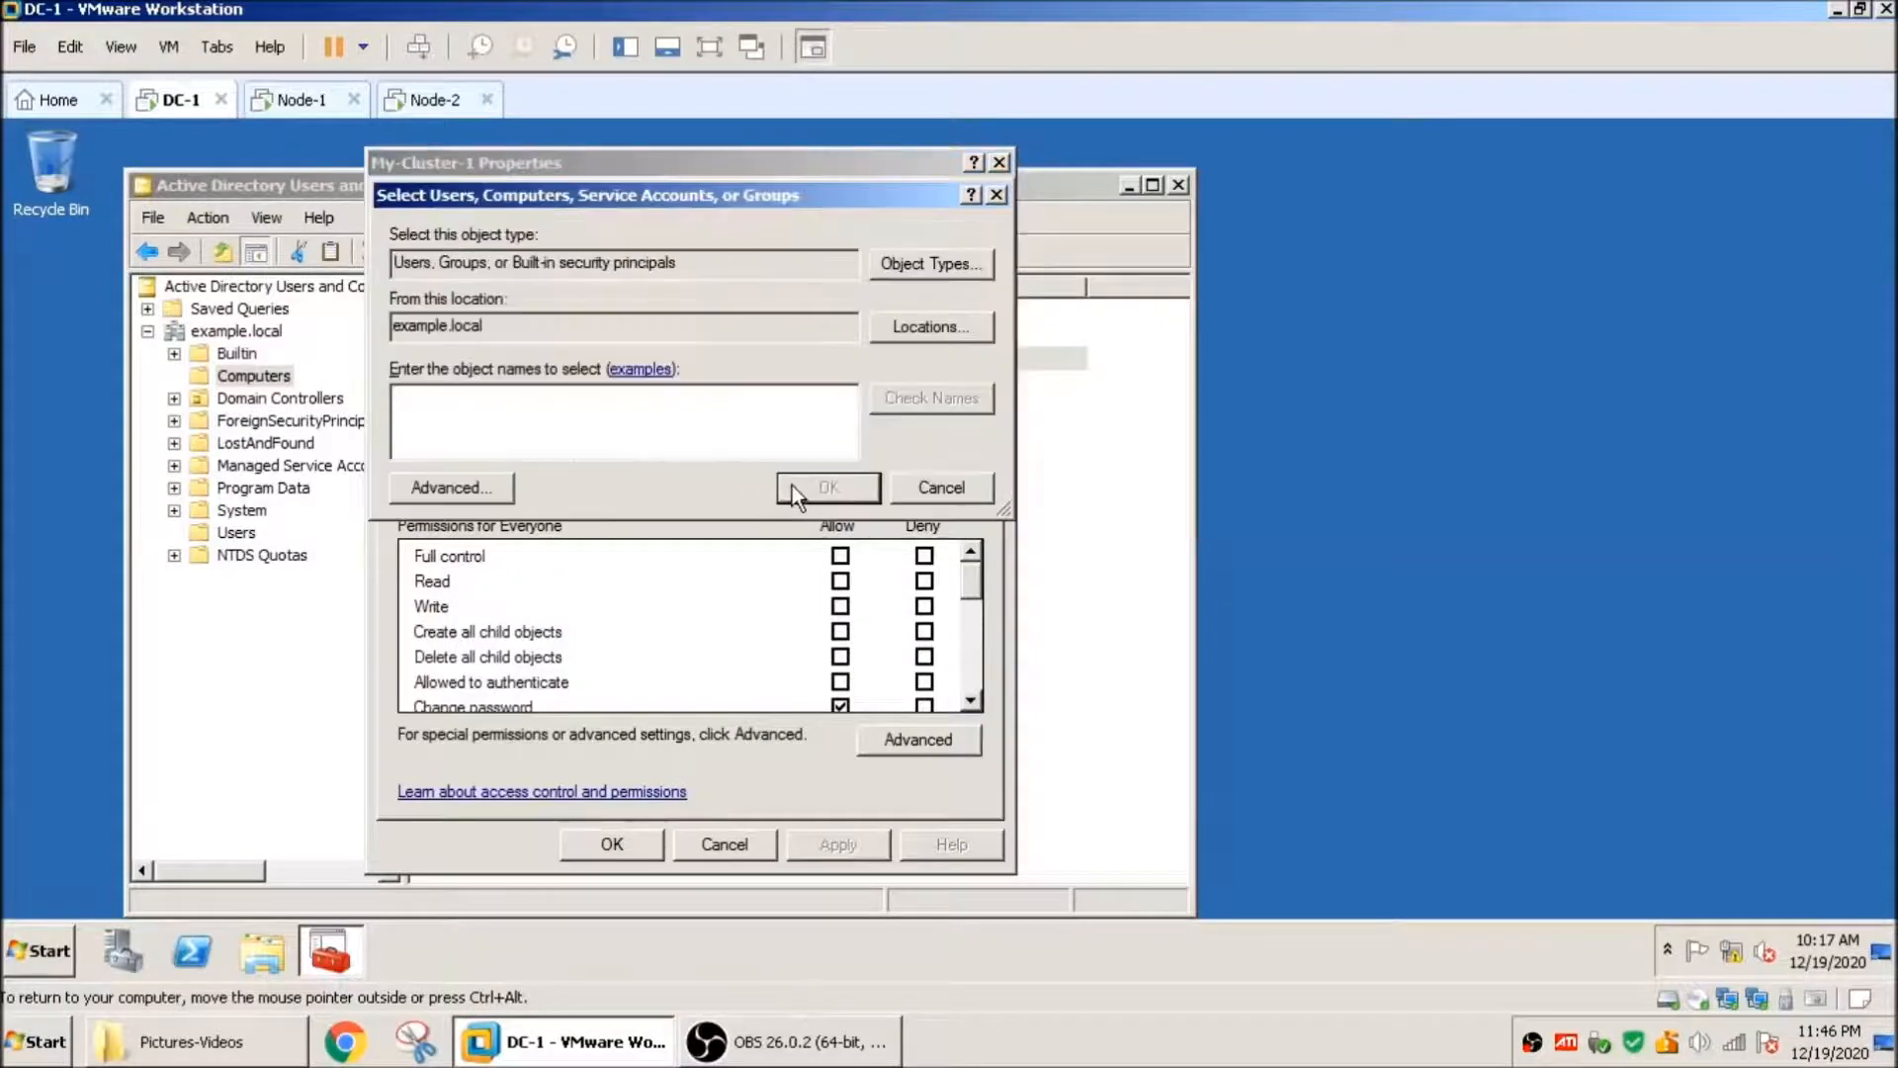
text(clus-adm)
click(794, 484)
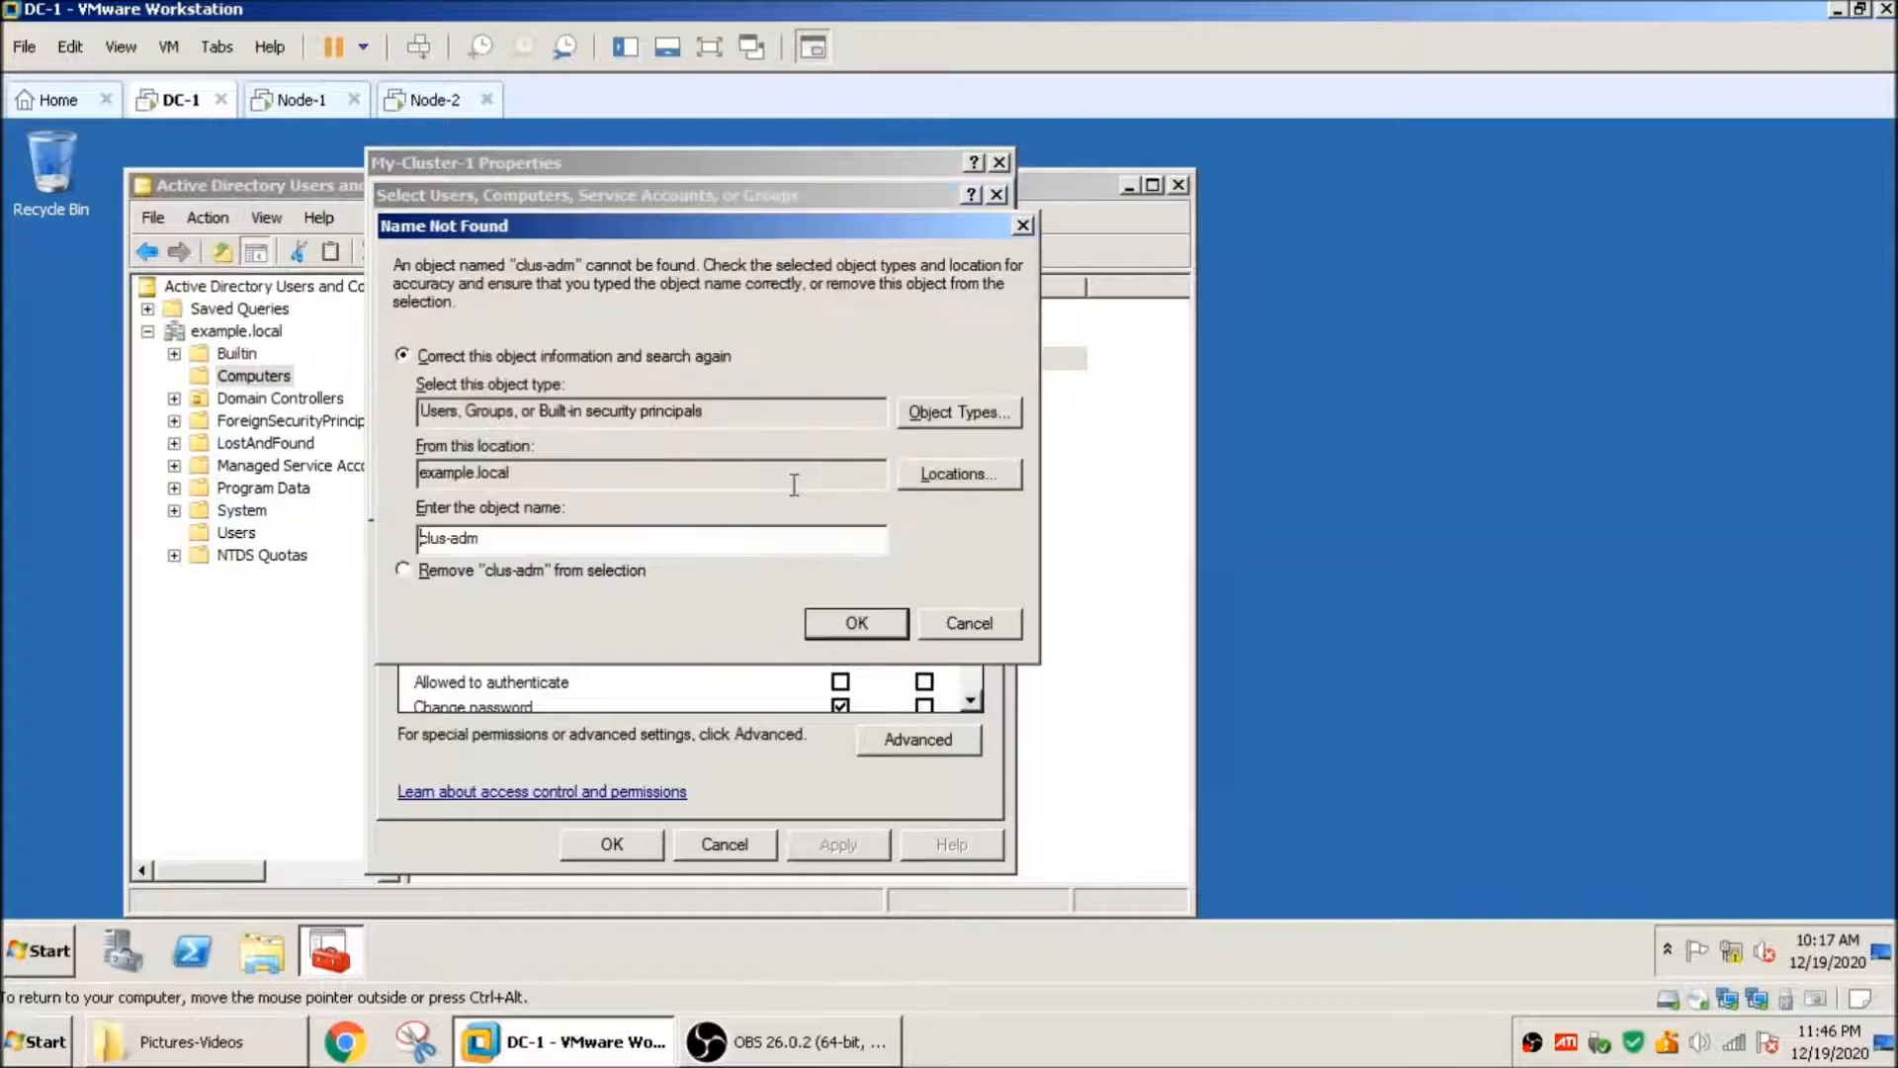
key(Left)
key(Left)
key(Left)
key(Left)
key(BackSpace)
click(868, 623)
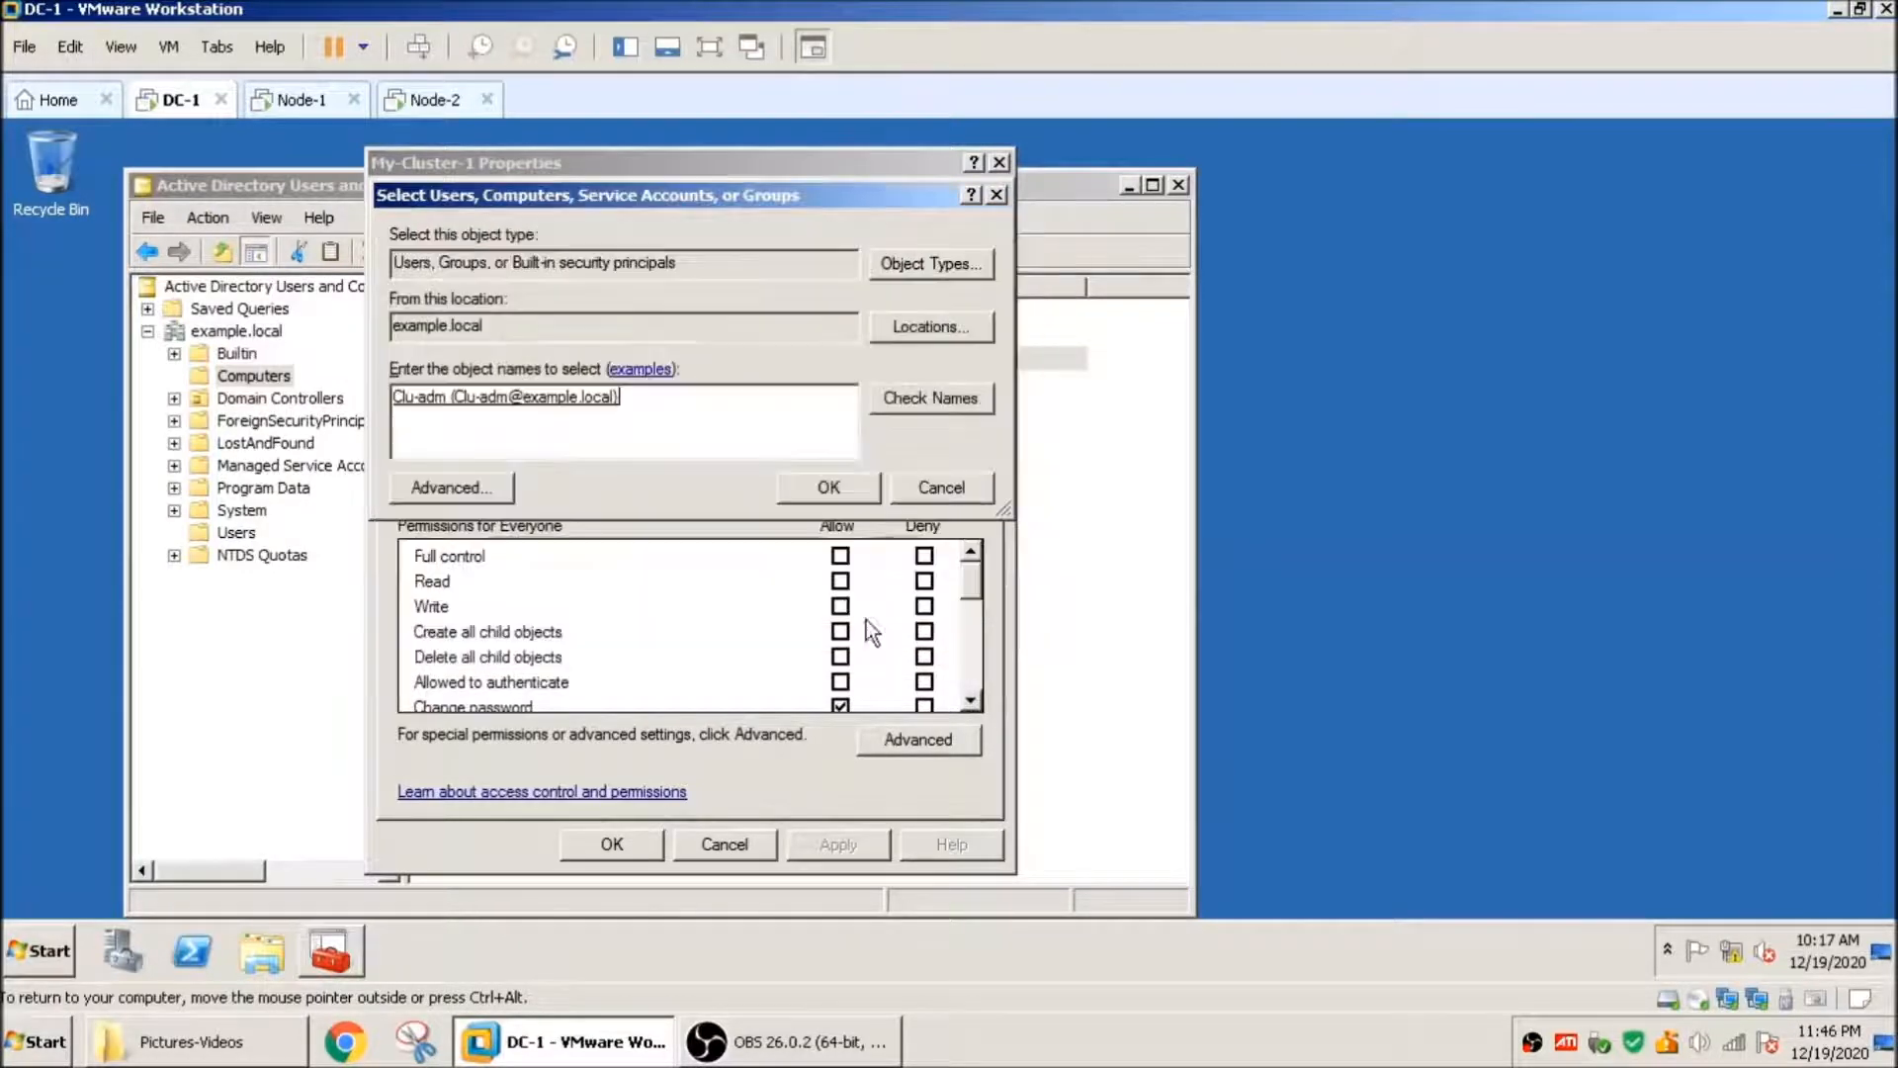
click(817, 496)
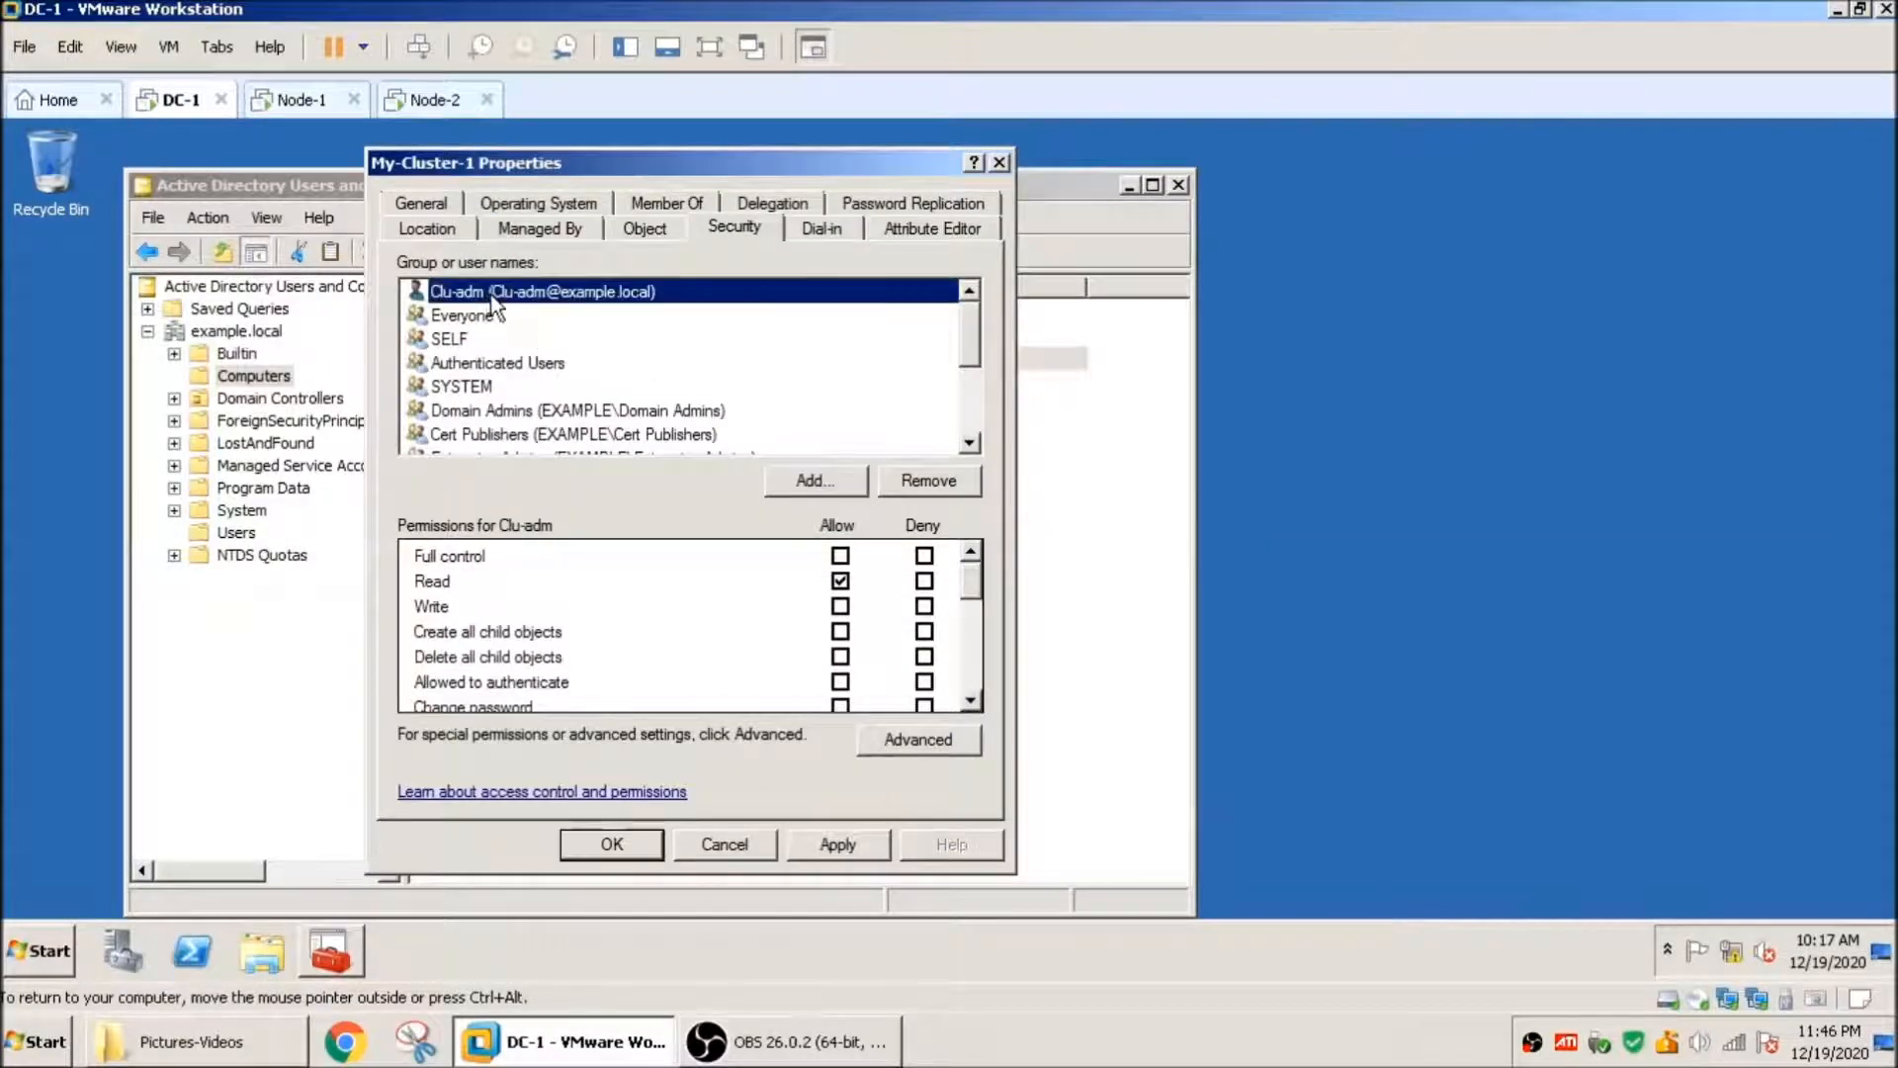
Step: Allow Clu-adm full control over My-Cluster-1, then apply the permissions and close the properties
click(841, 556)
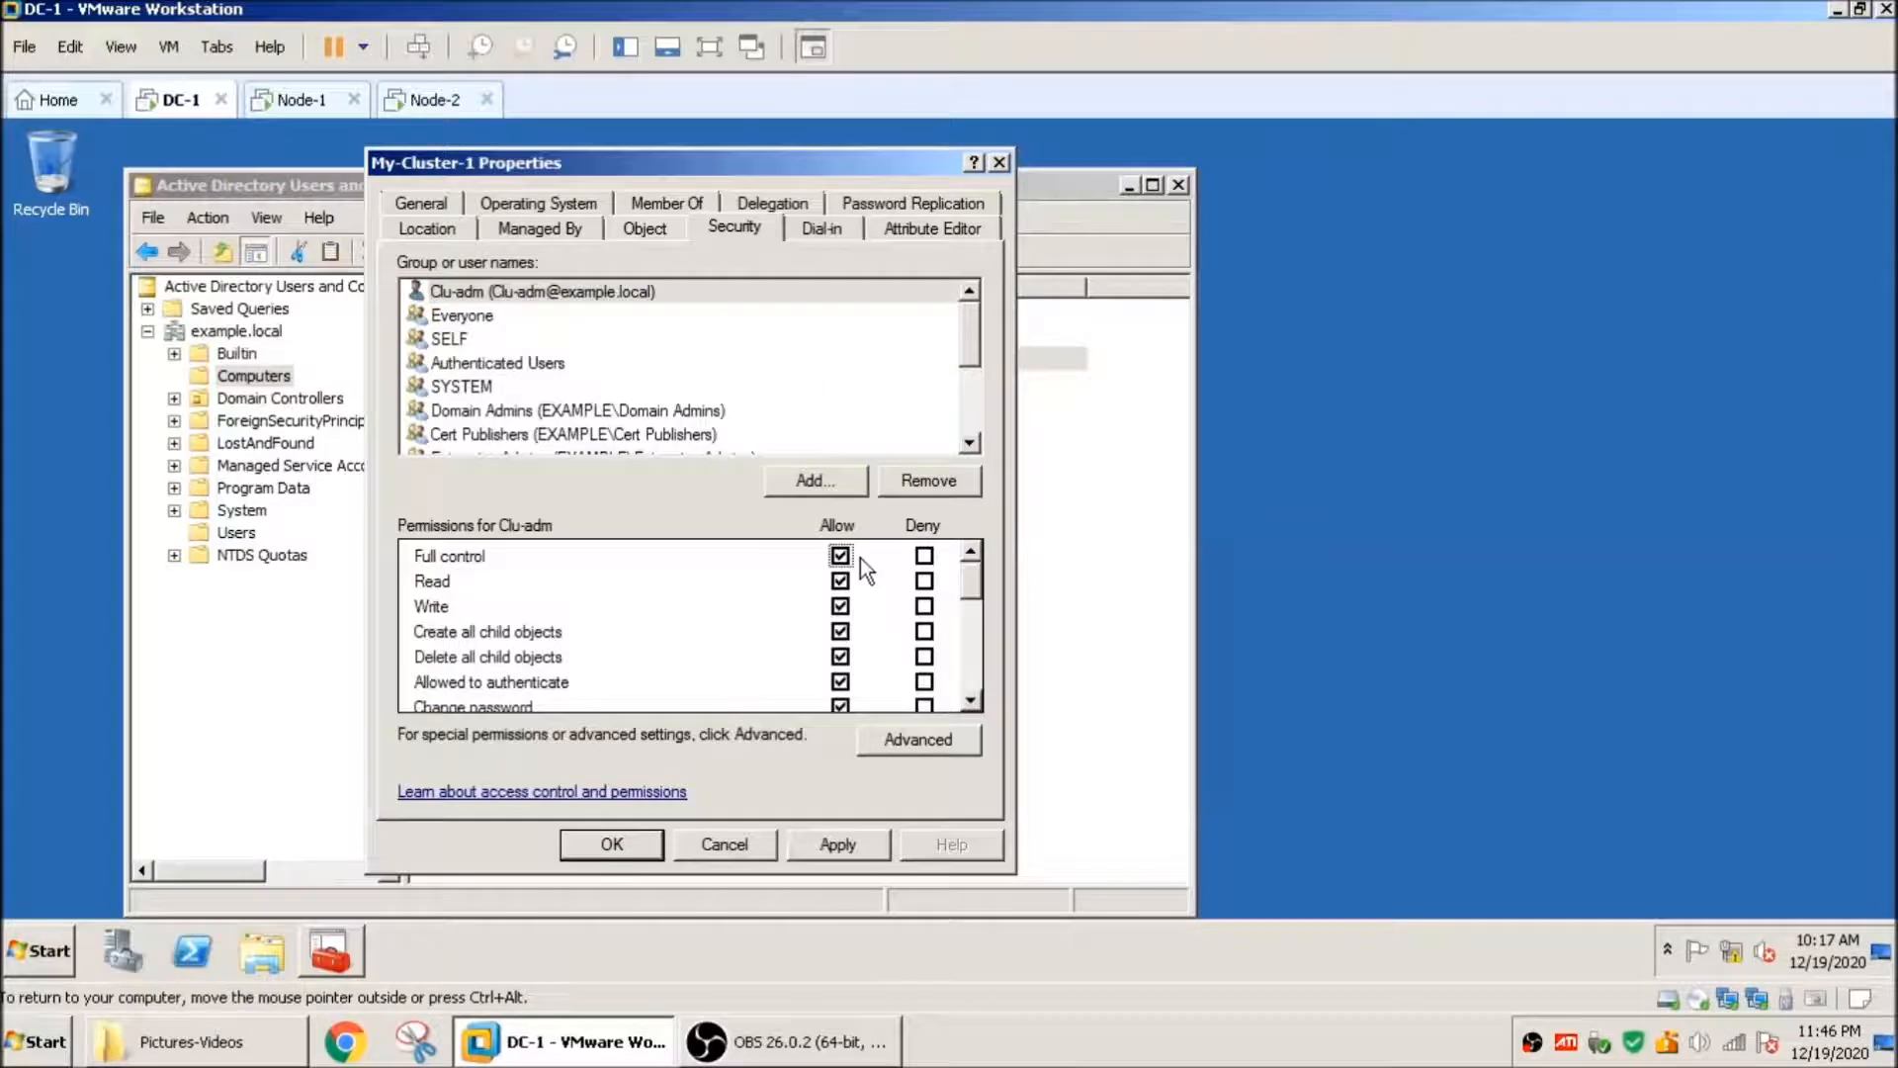
click(848, 850)
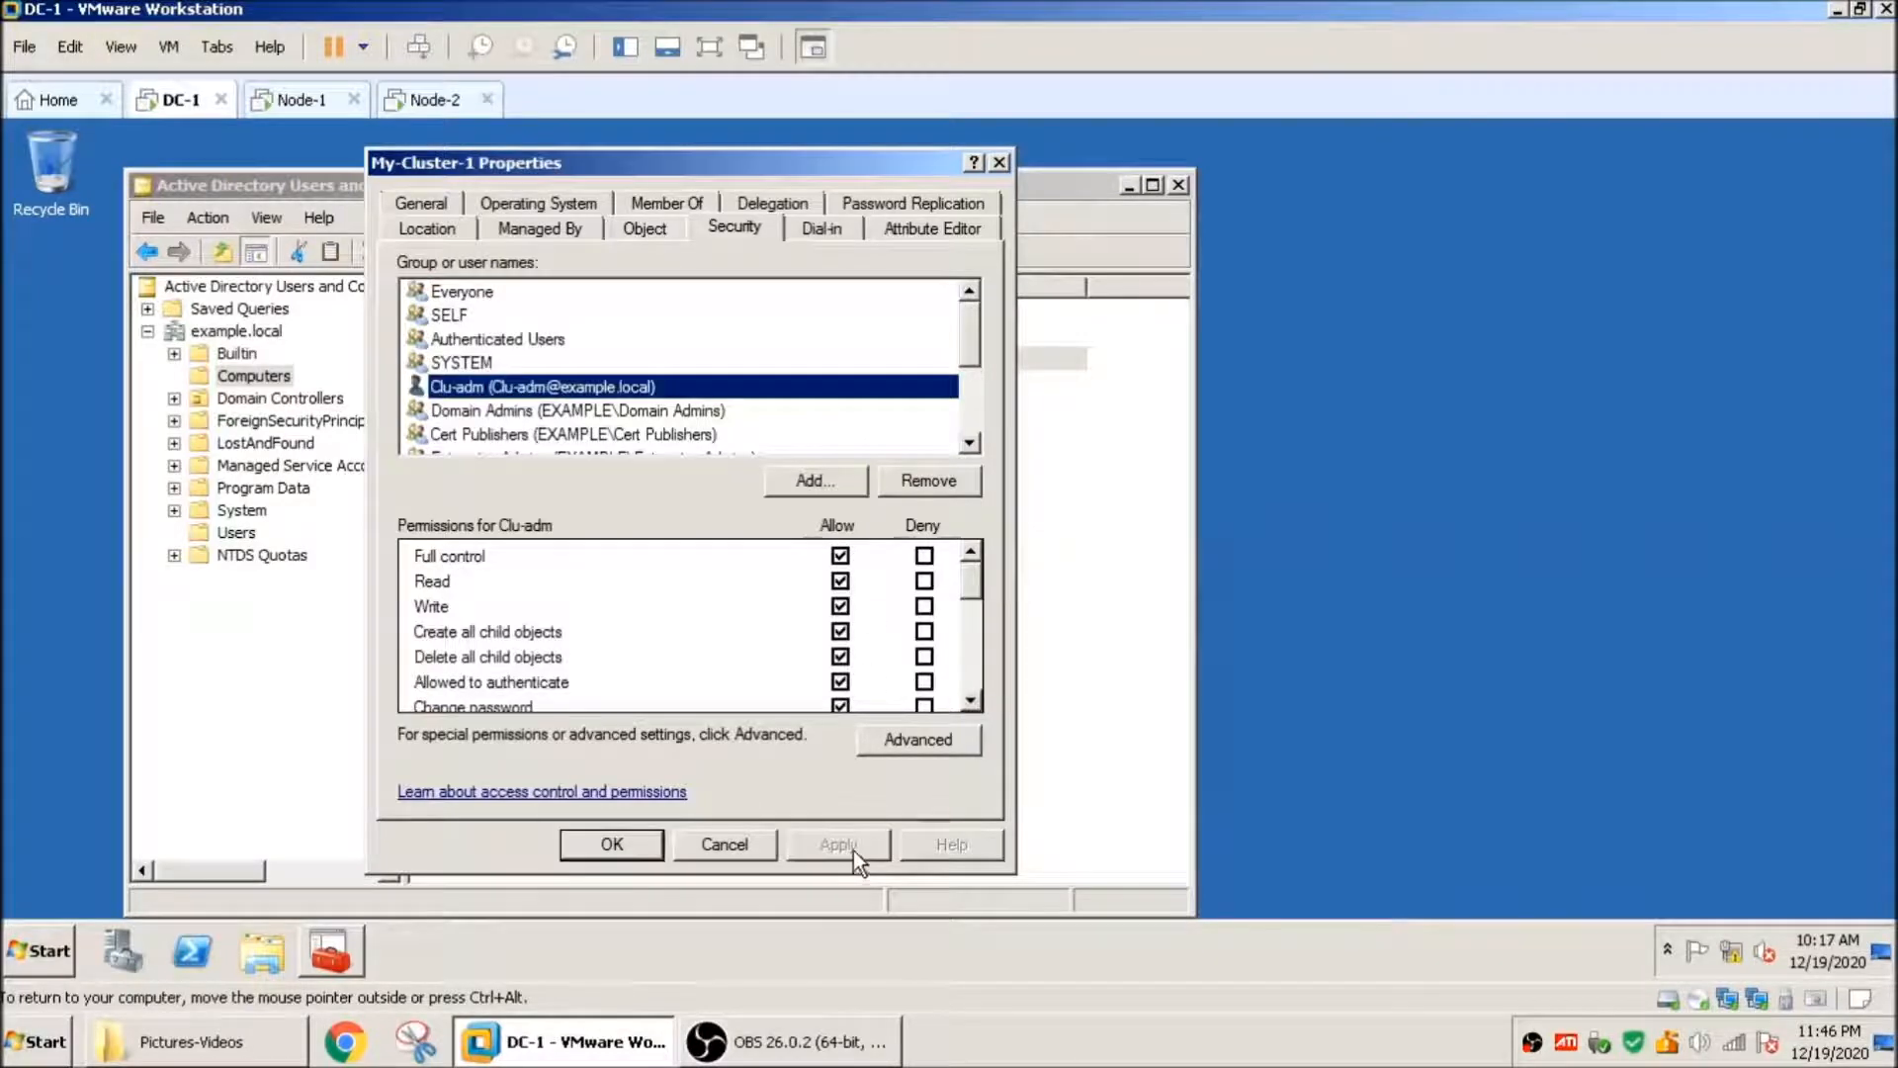
click(638, 846)
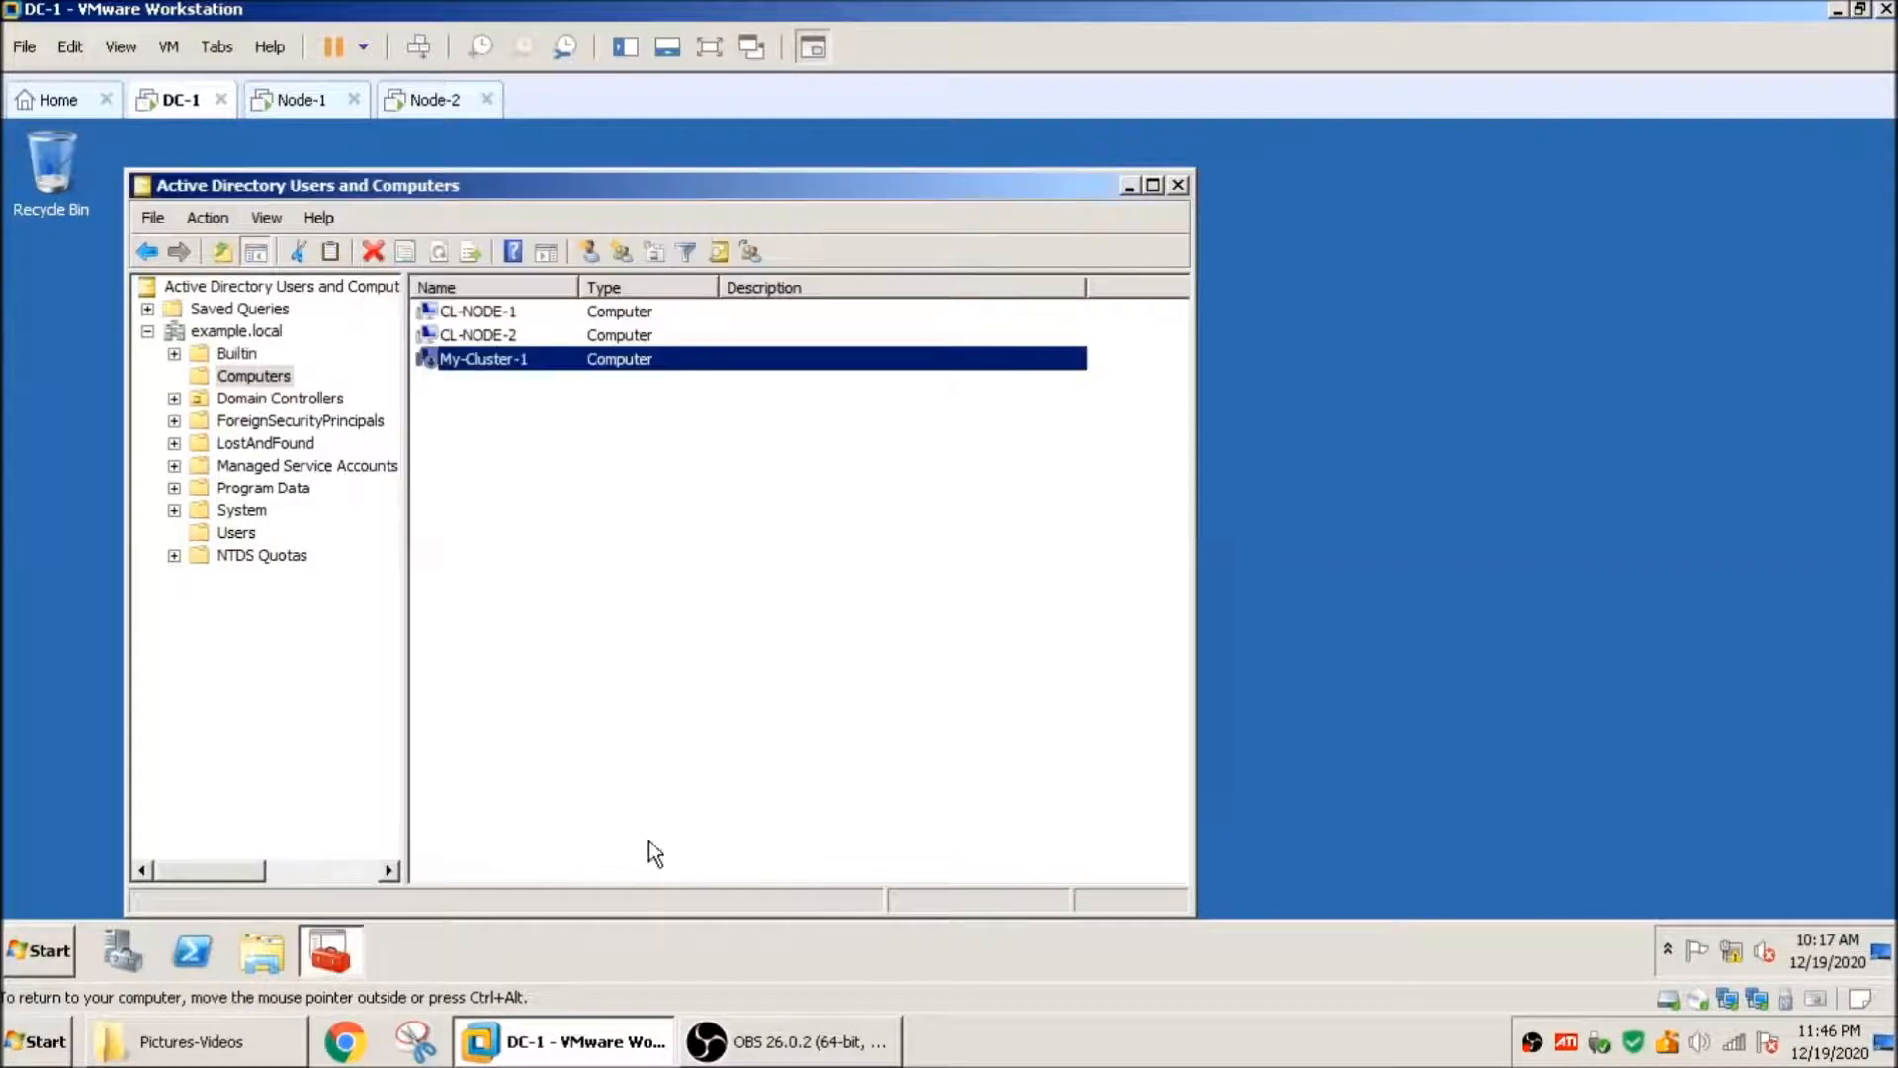
Step: Switch to Node-1, close the old Create Cluster Wizard, and start a new one up to the server selection
click(301, 102)
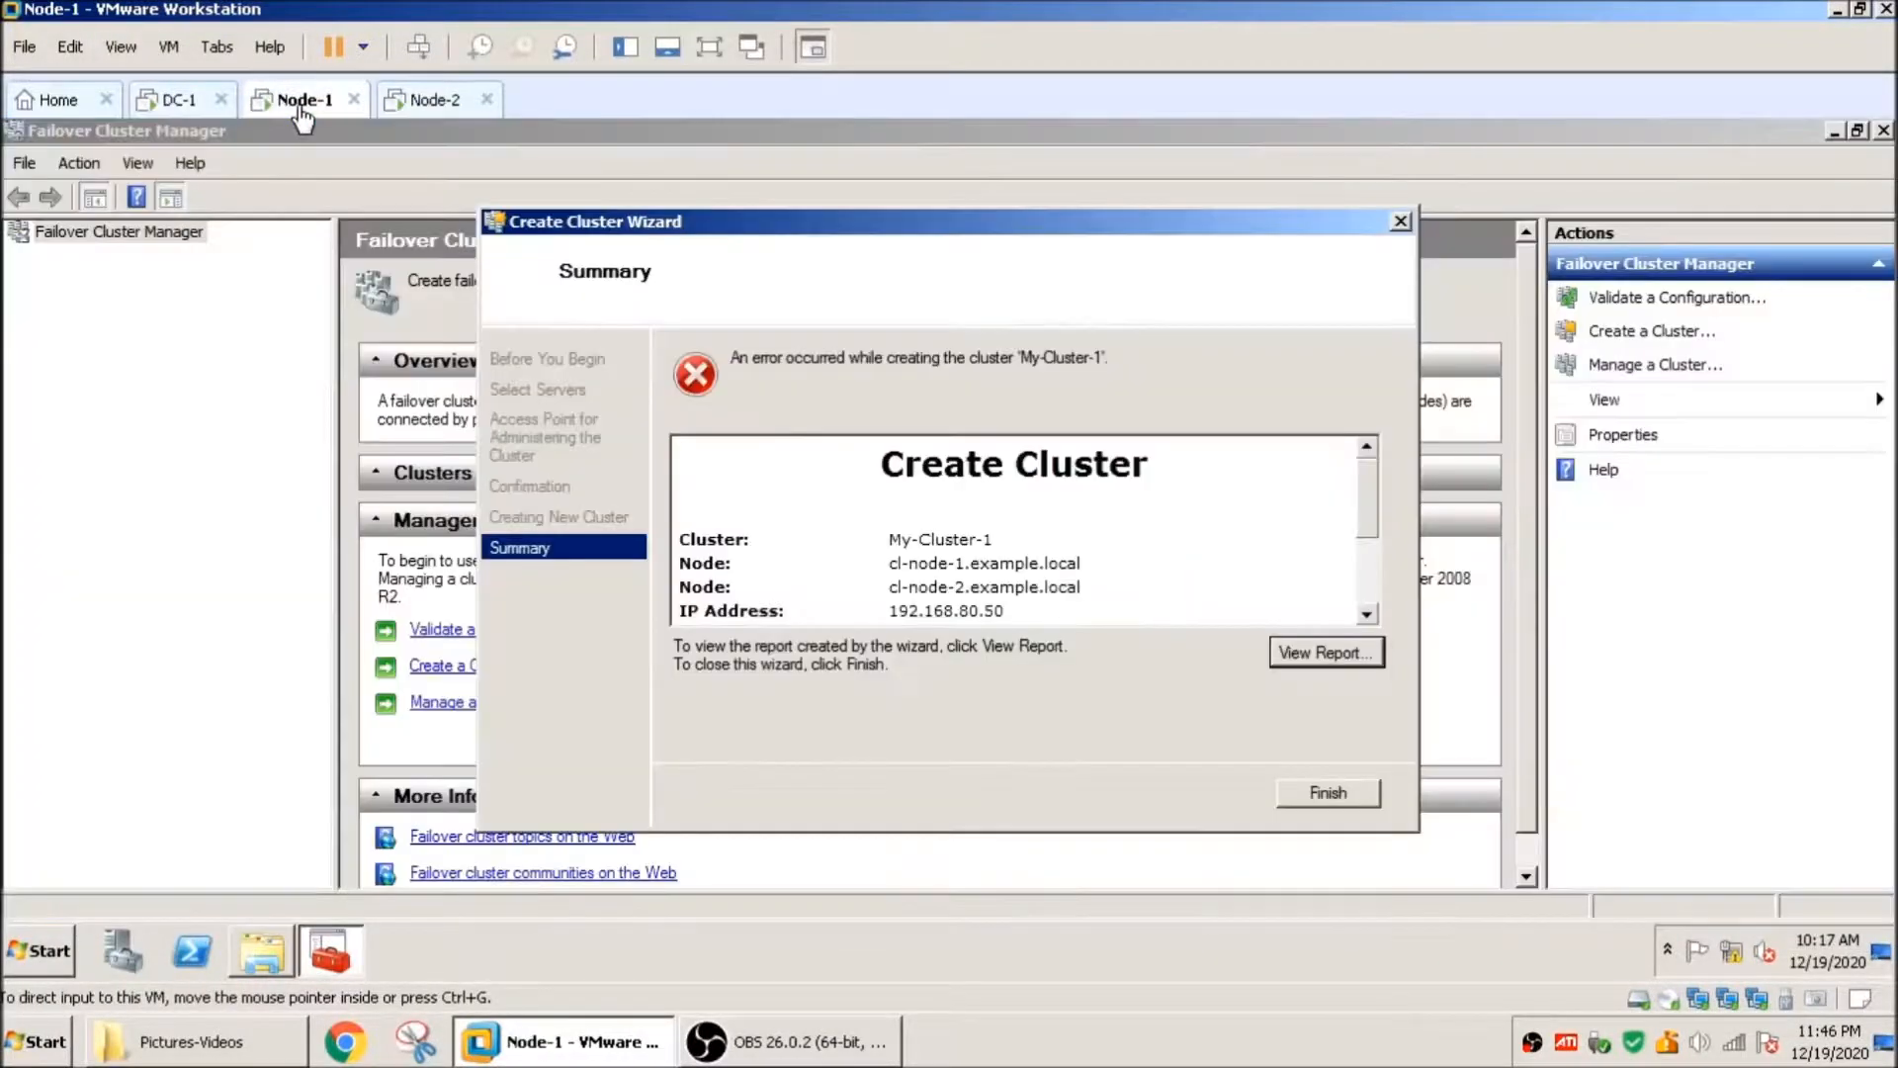
click(1341, 797)
click(140, 235)
right_click(141, 234)
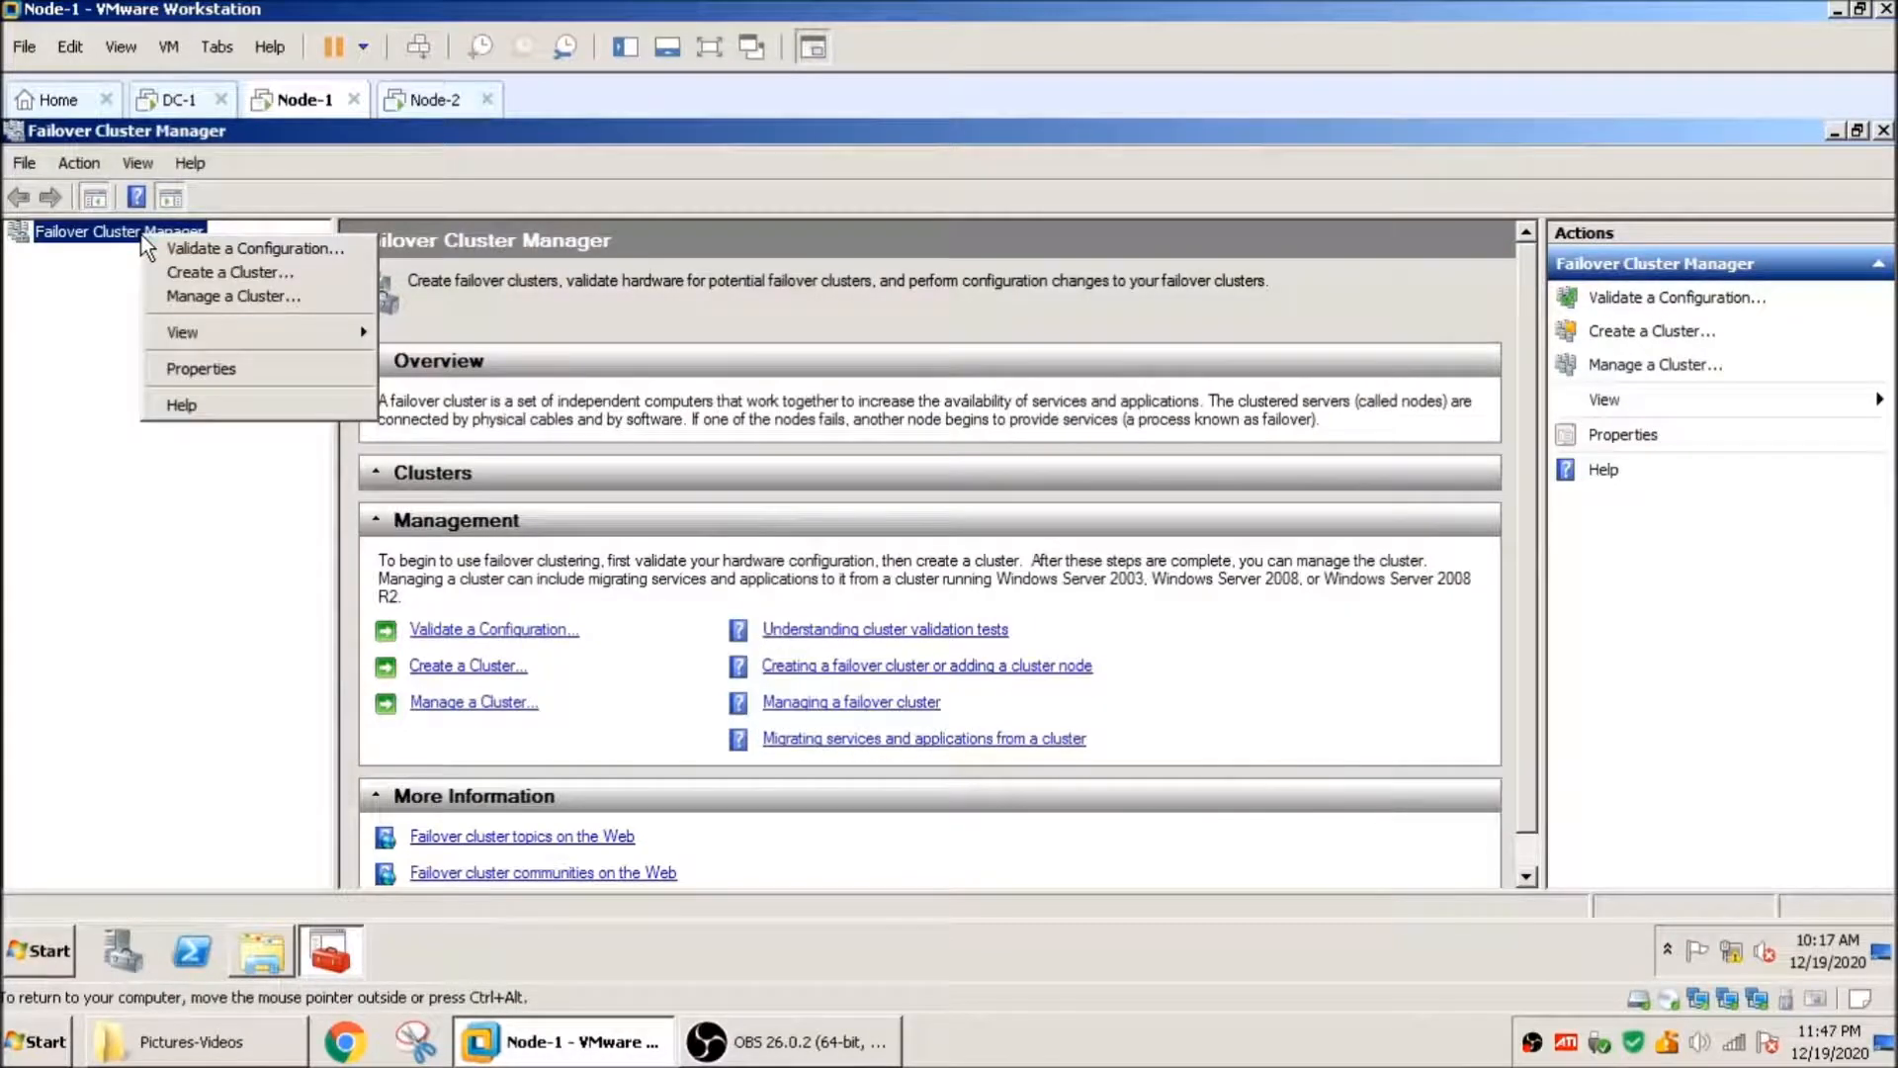
click(230, 273)
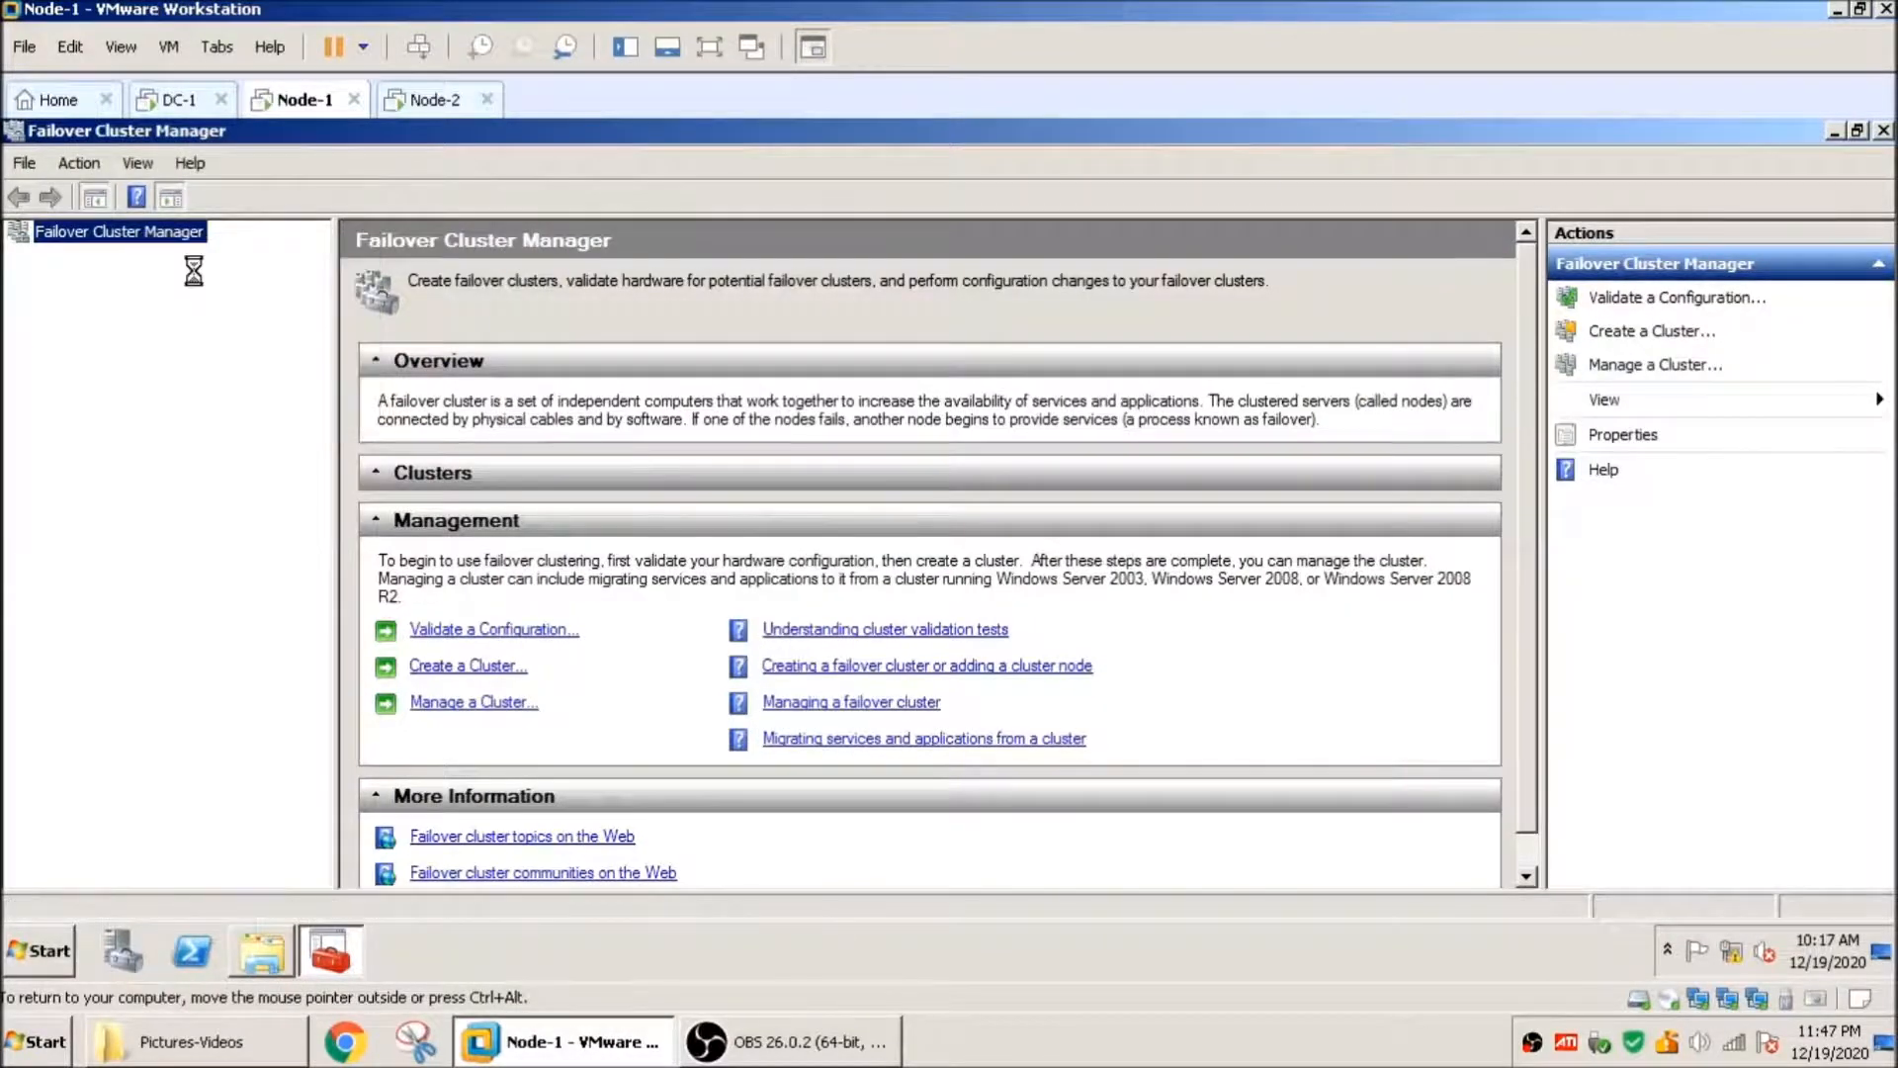
click(1226, 793)
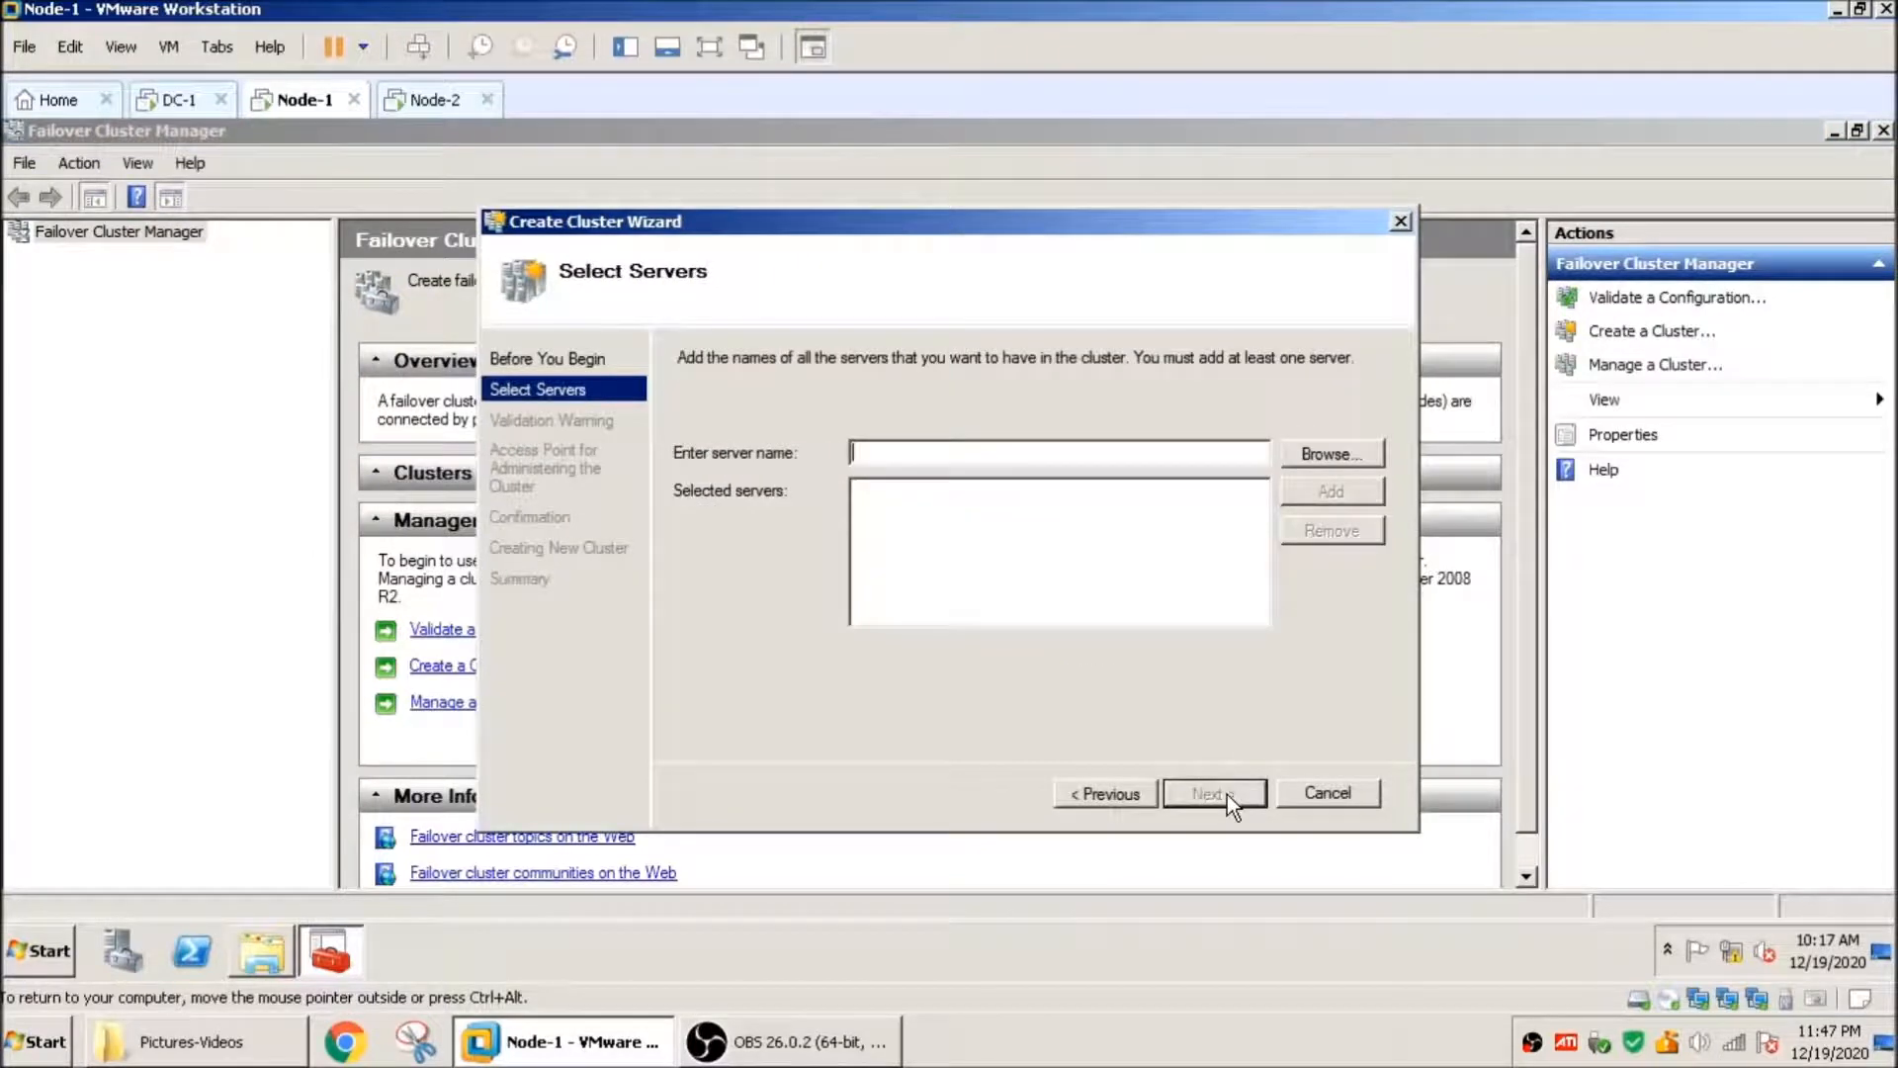
Step: Find CL-NODE-1 and CL-NODE-2 in example.local, add both as cluster servers, and continue to the access point settings
click(1325, 454)
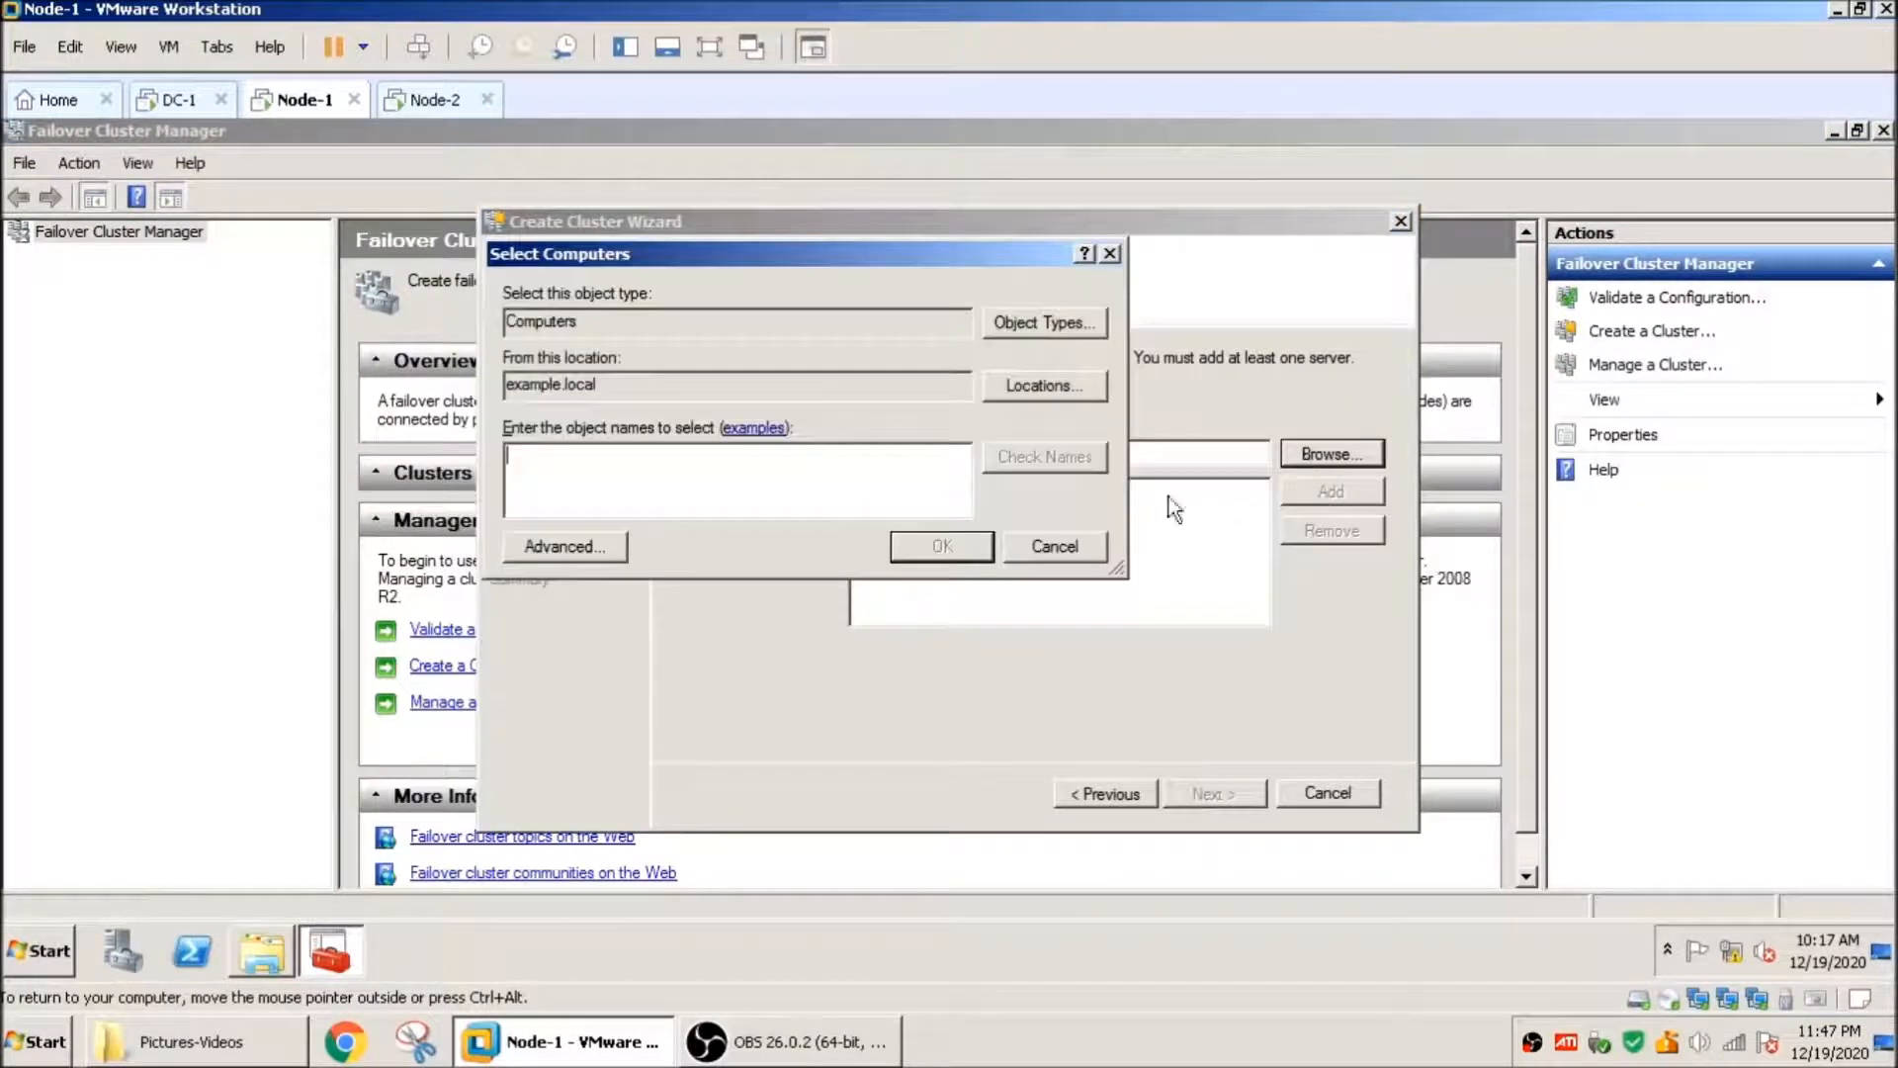
click(550, 547)
click(1160, 393)
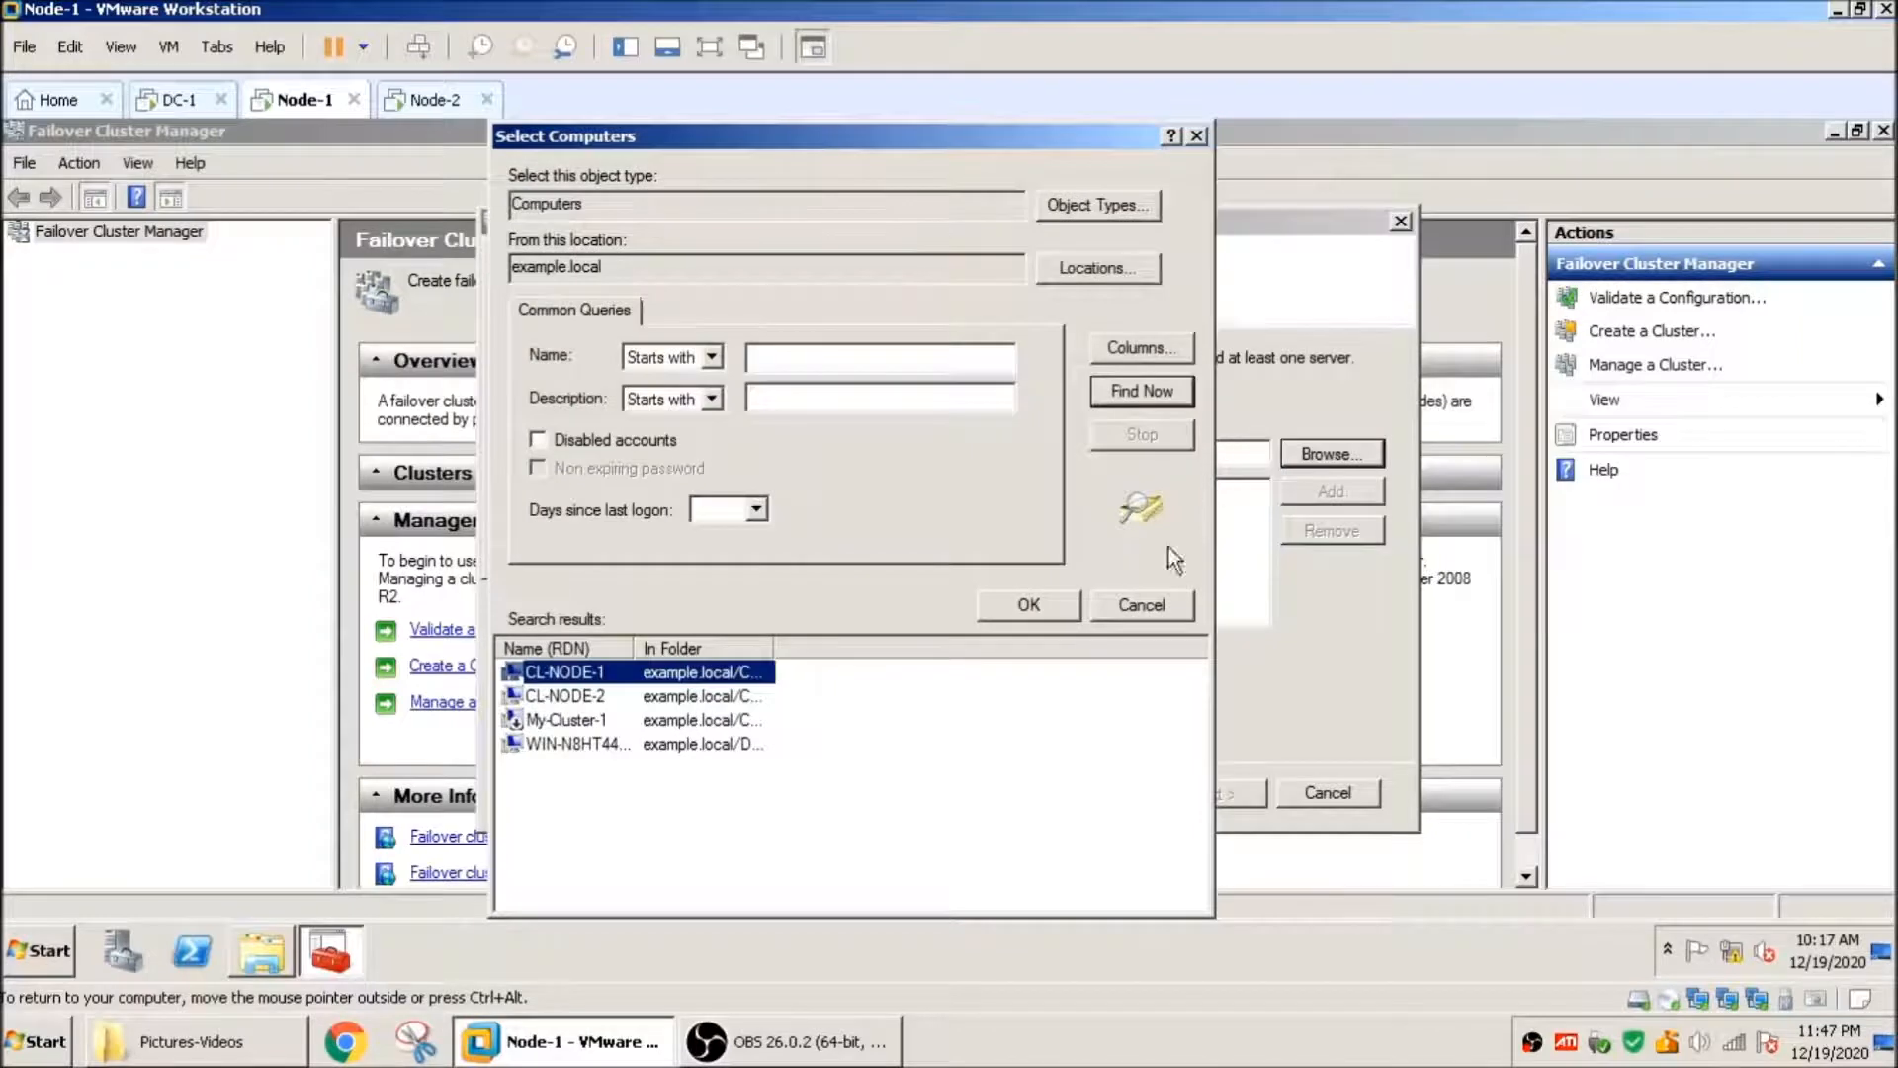
ctrl+click(593, 698)
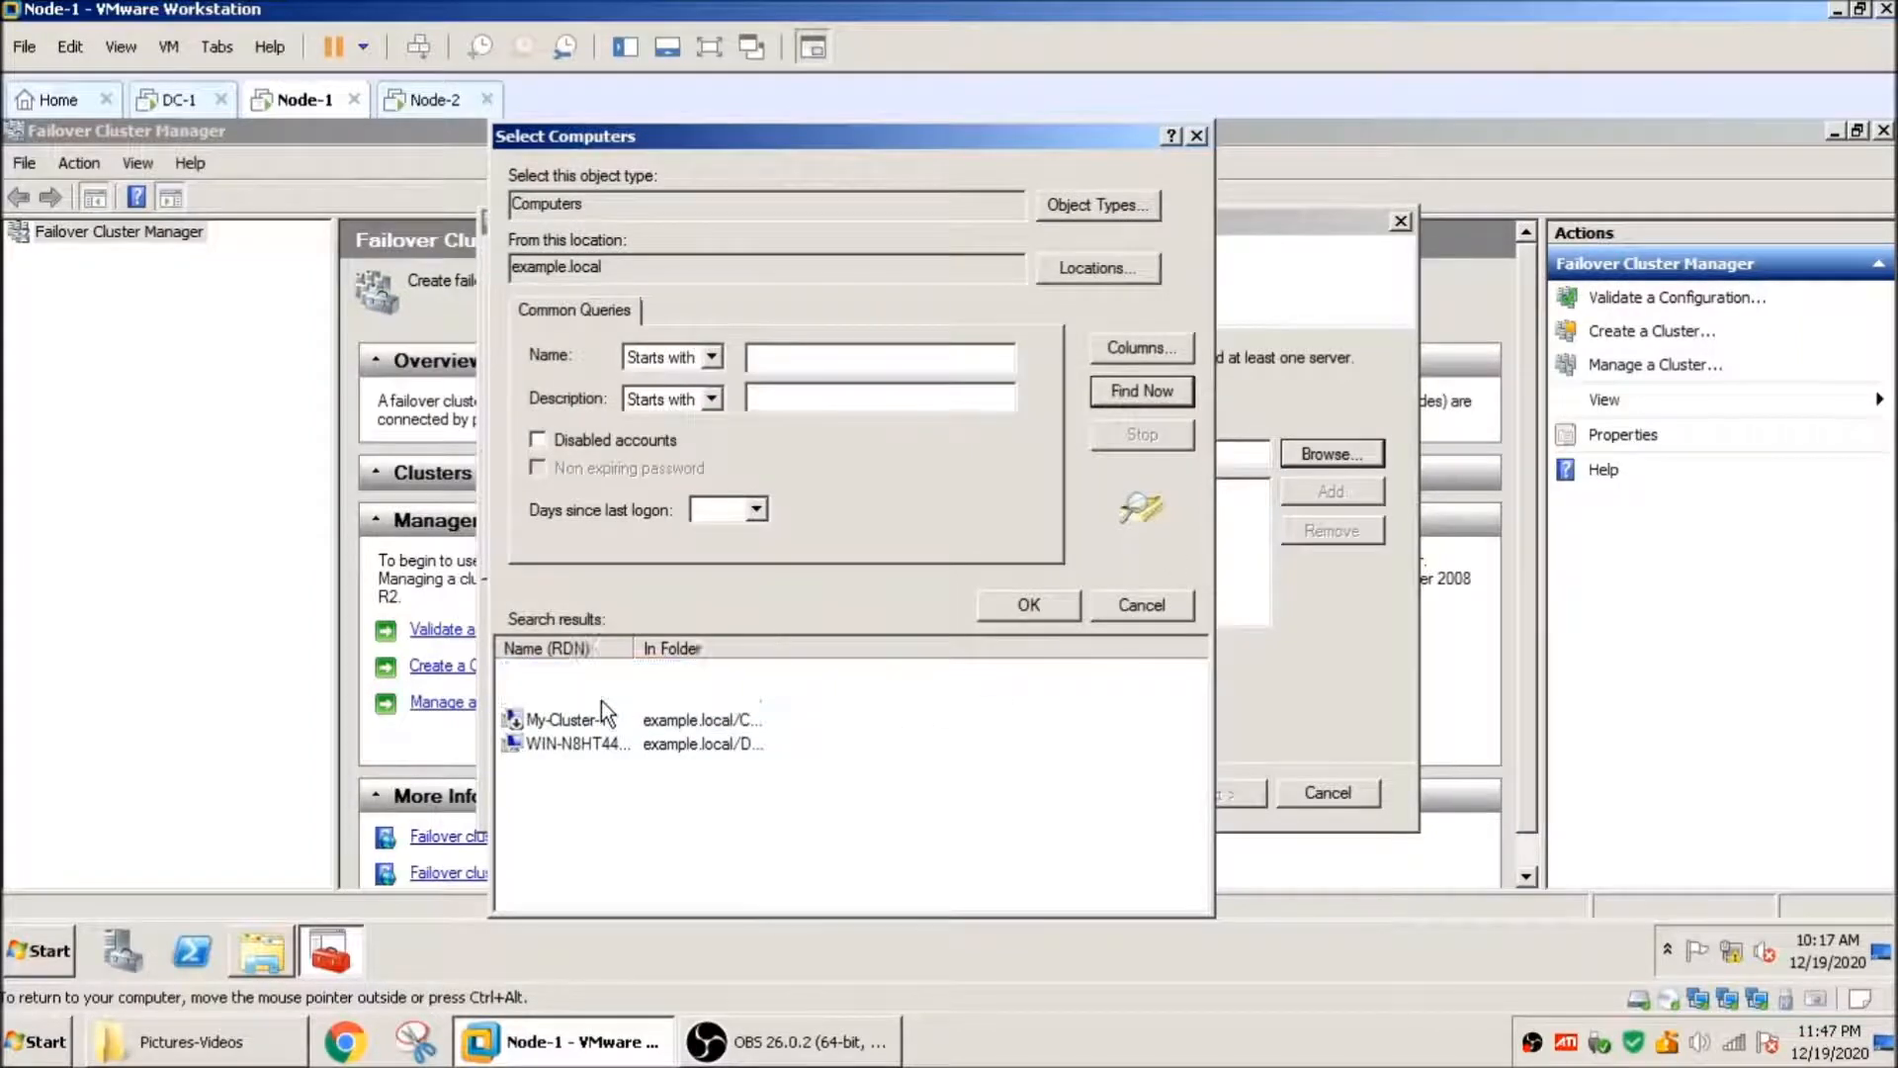
click(1030, 605)
click(947, 542)
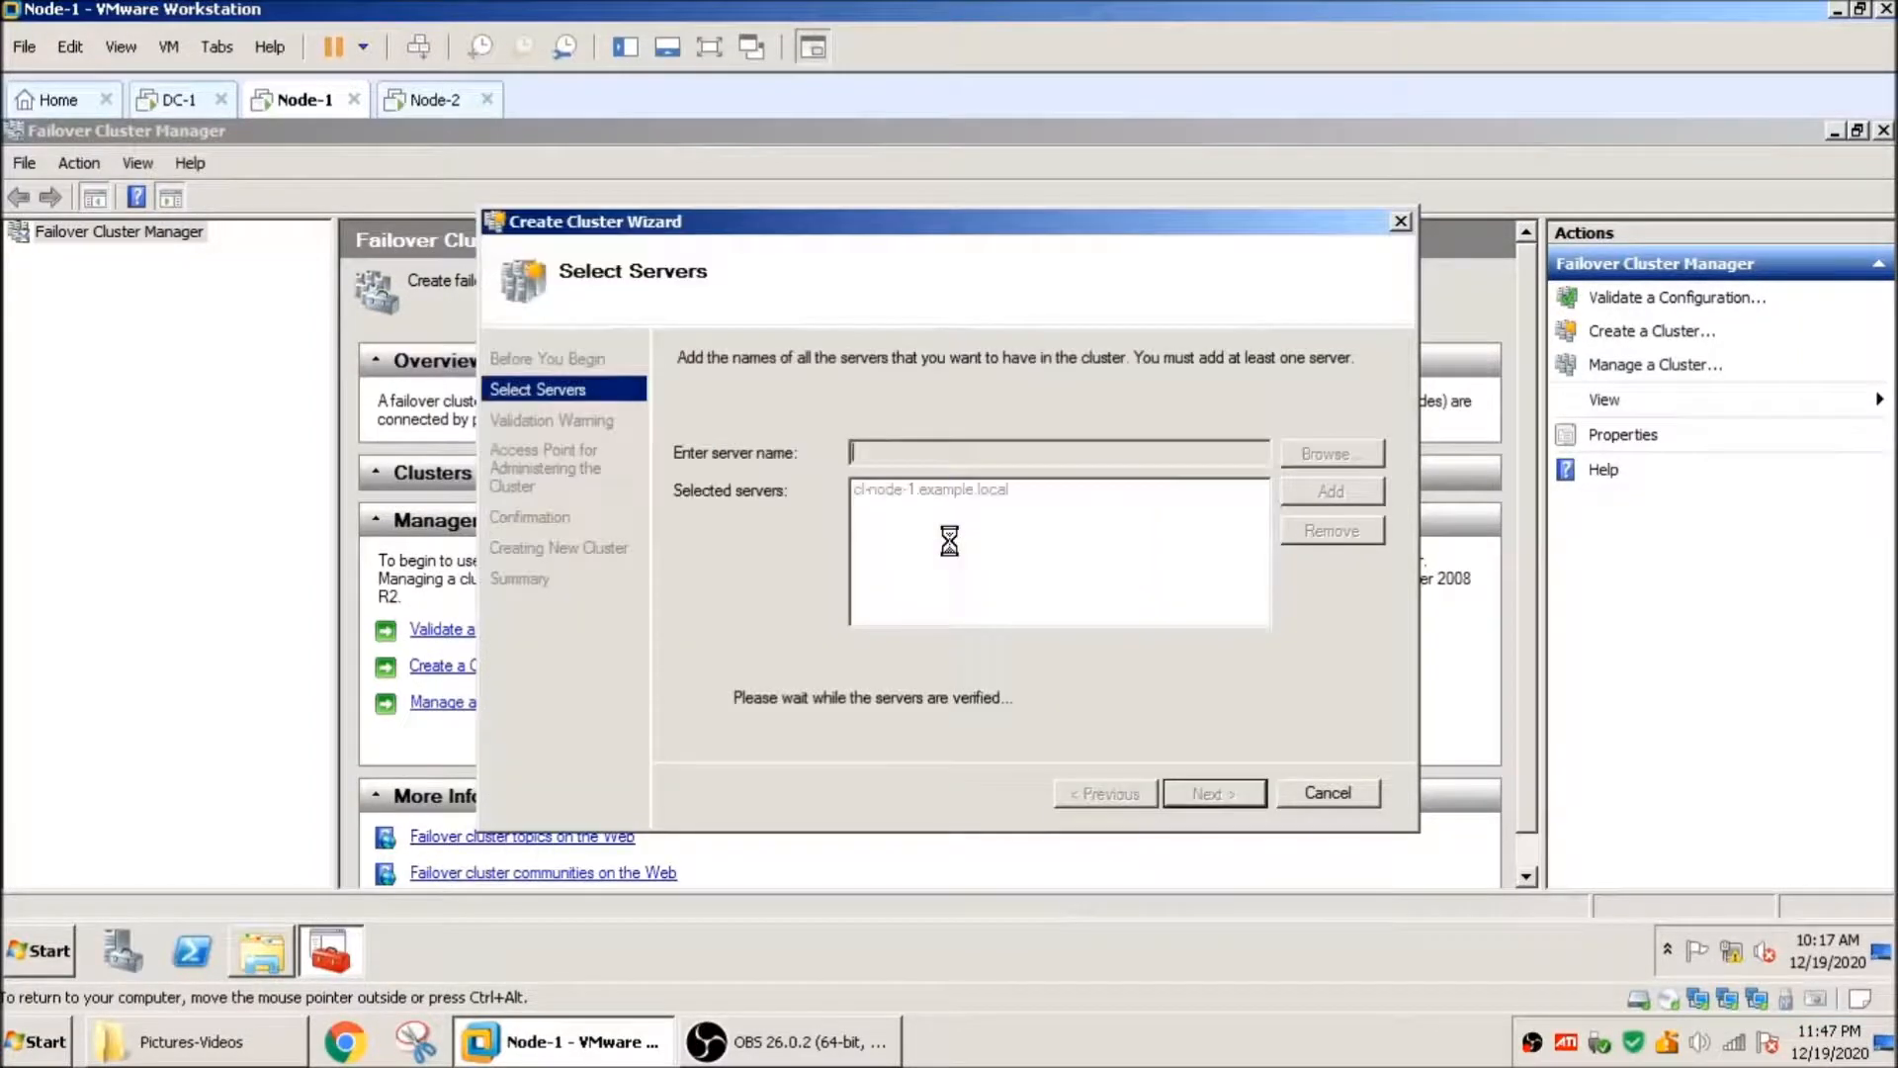
click(1197, 791)
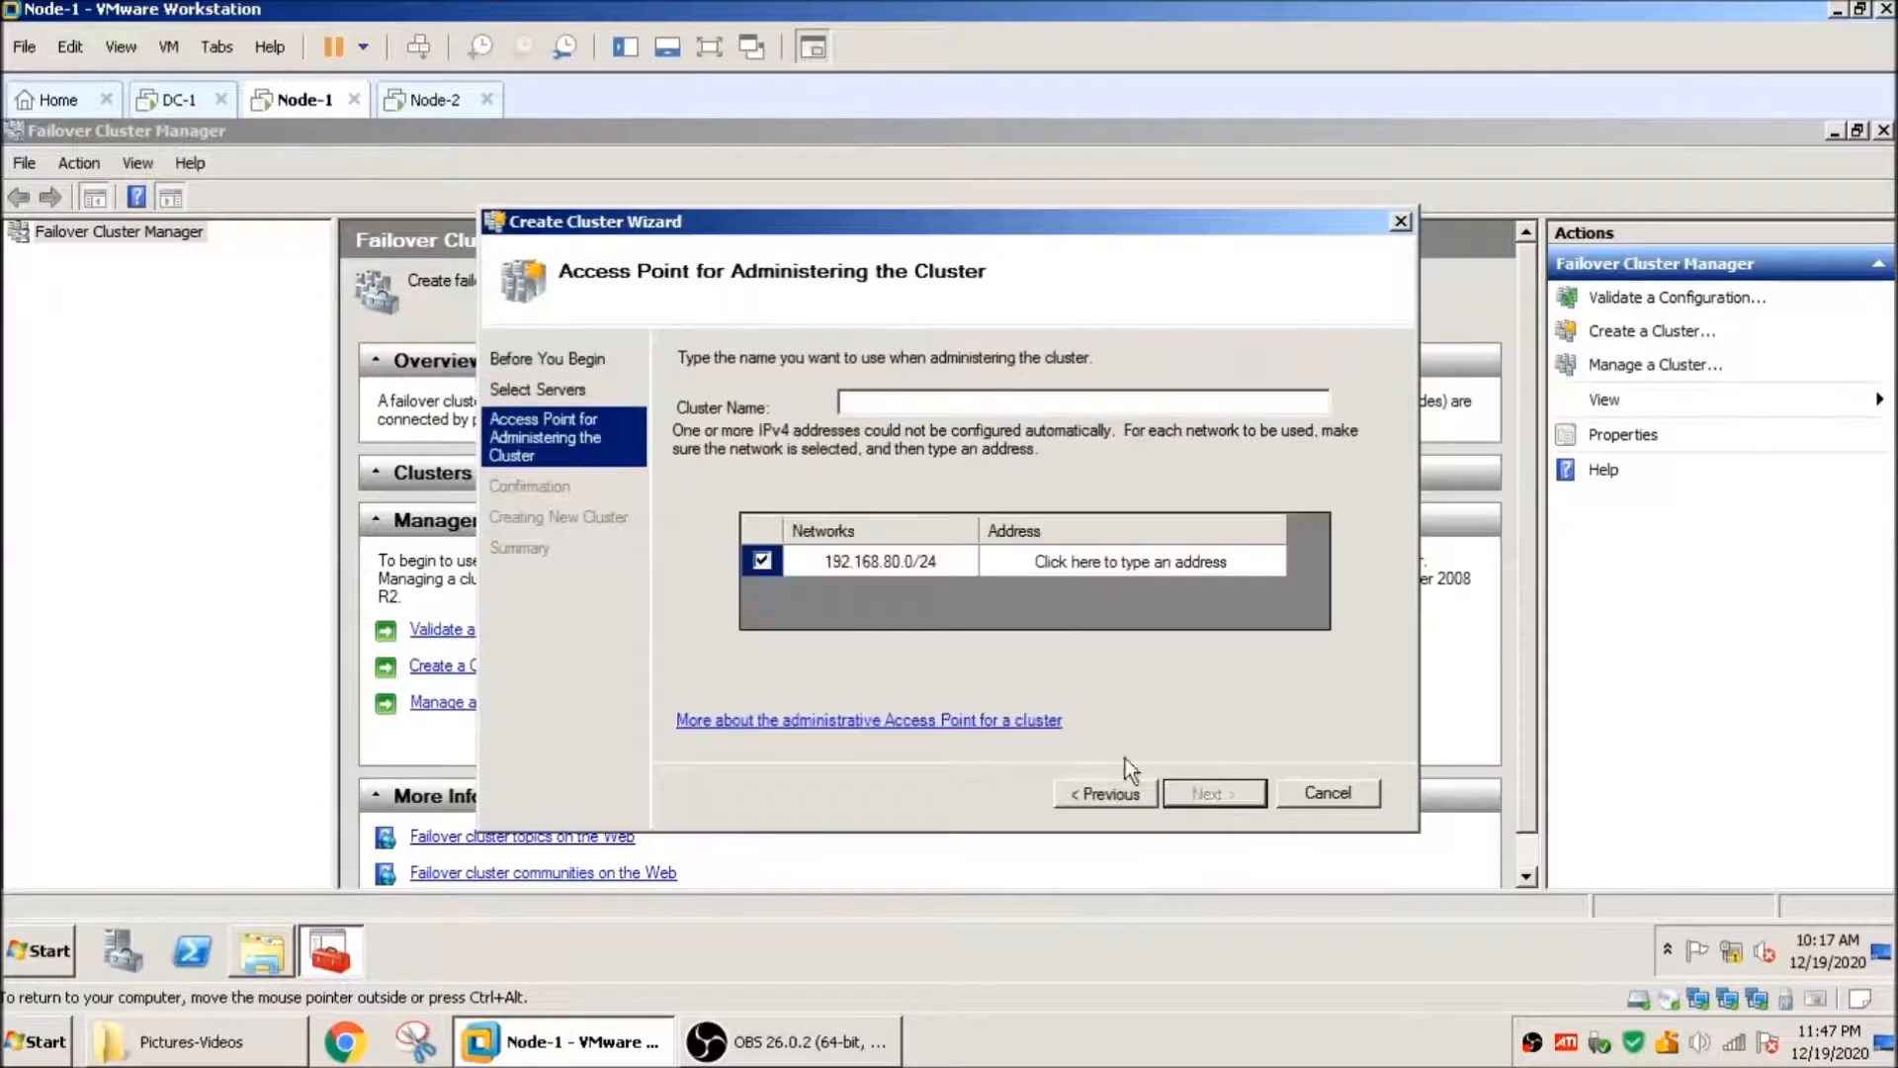
Step: Look up the pre-Windows 2000 name of My-Cluster-1 on DC-1 and enter MY-CLUSTER-1 as the cluster name on Node-1
click(178, 99)
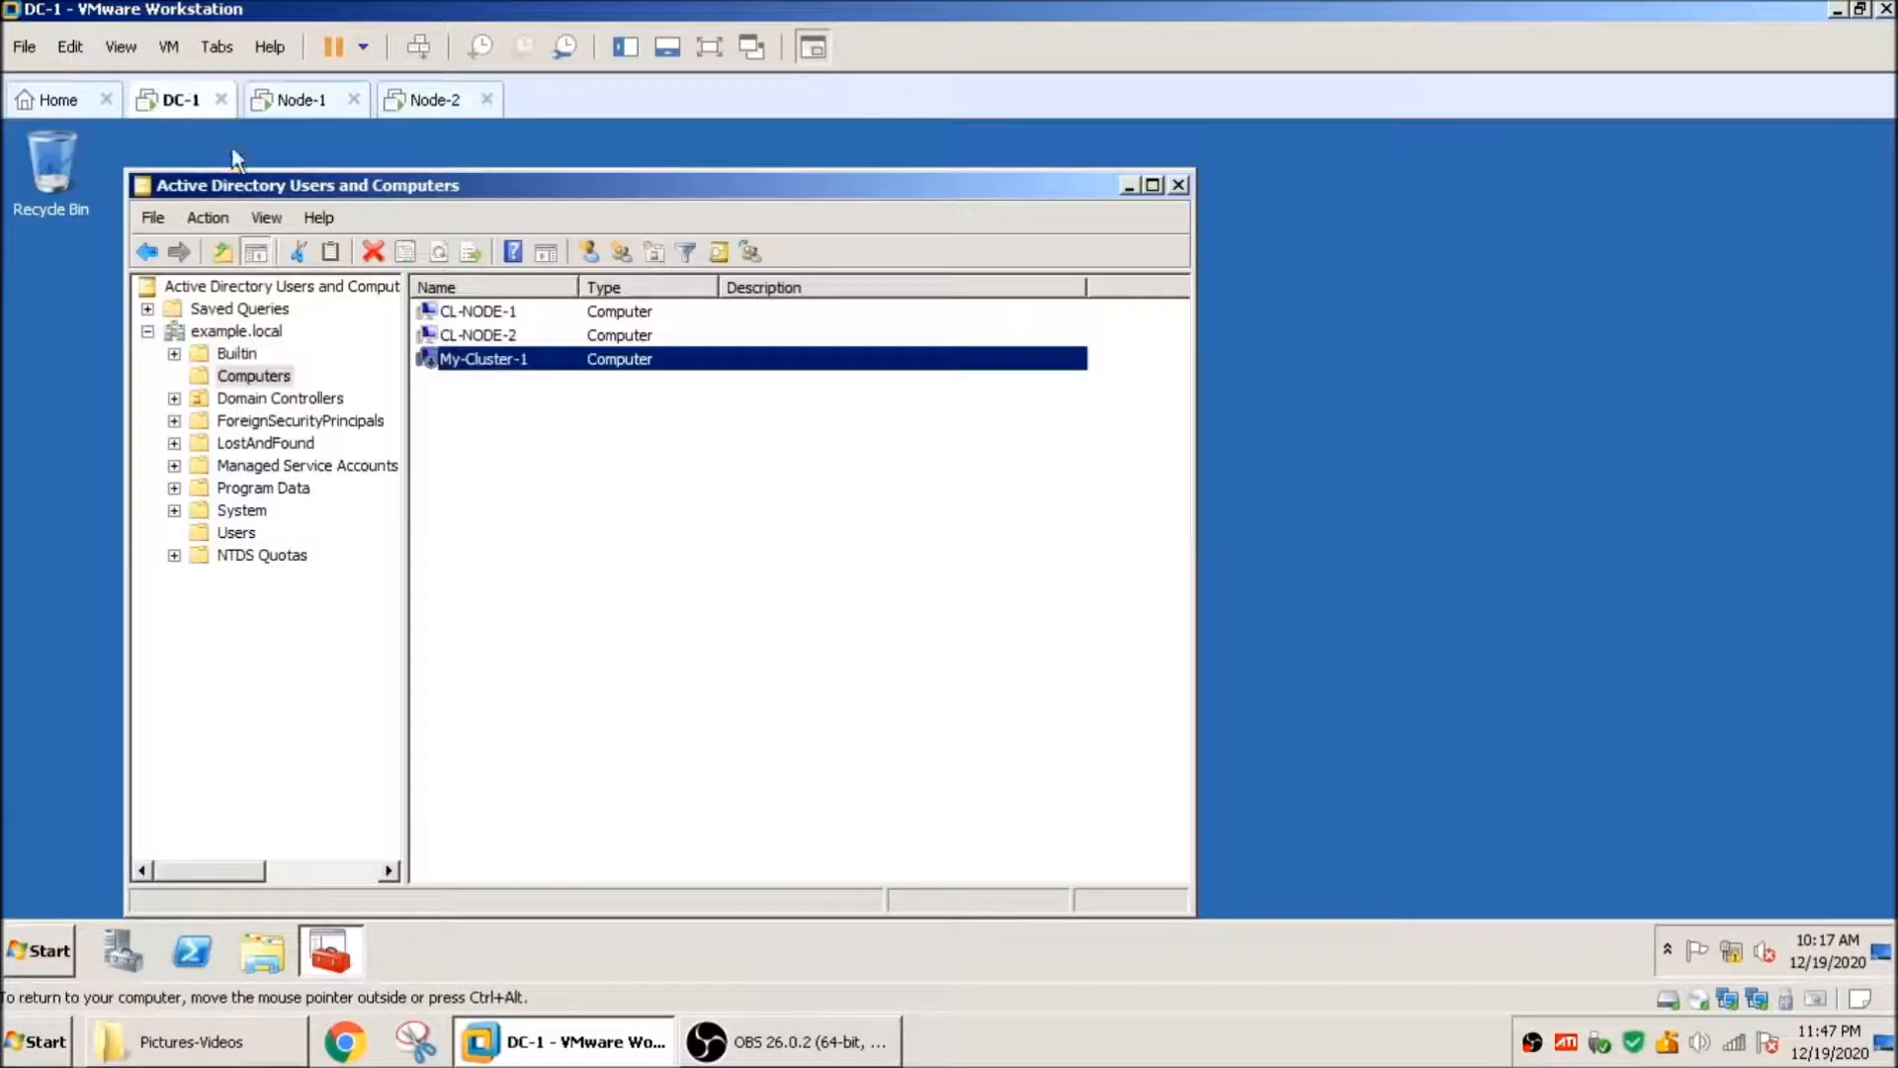
double_click(484, 366)
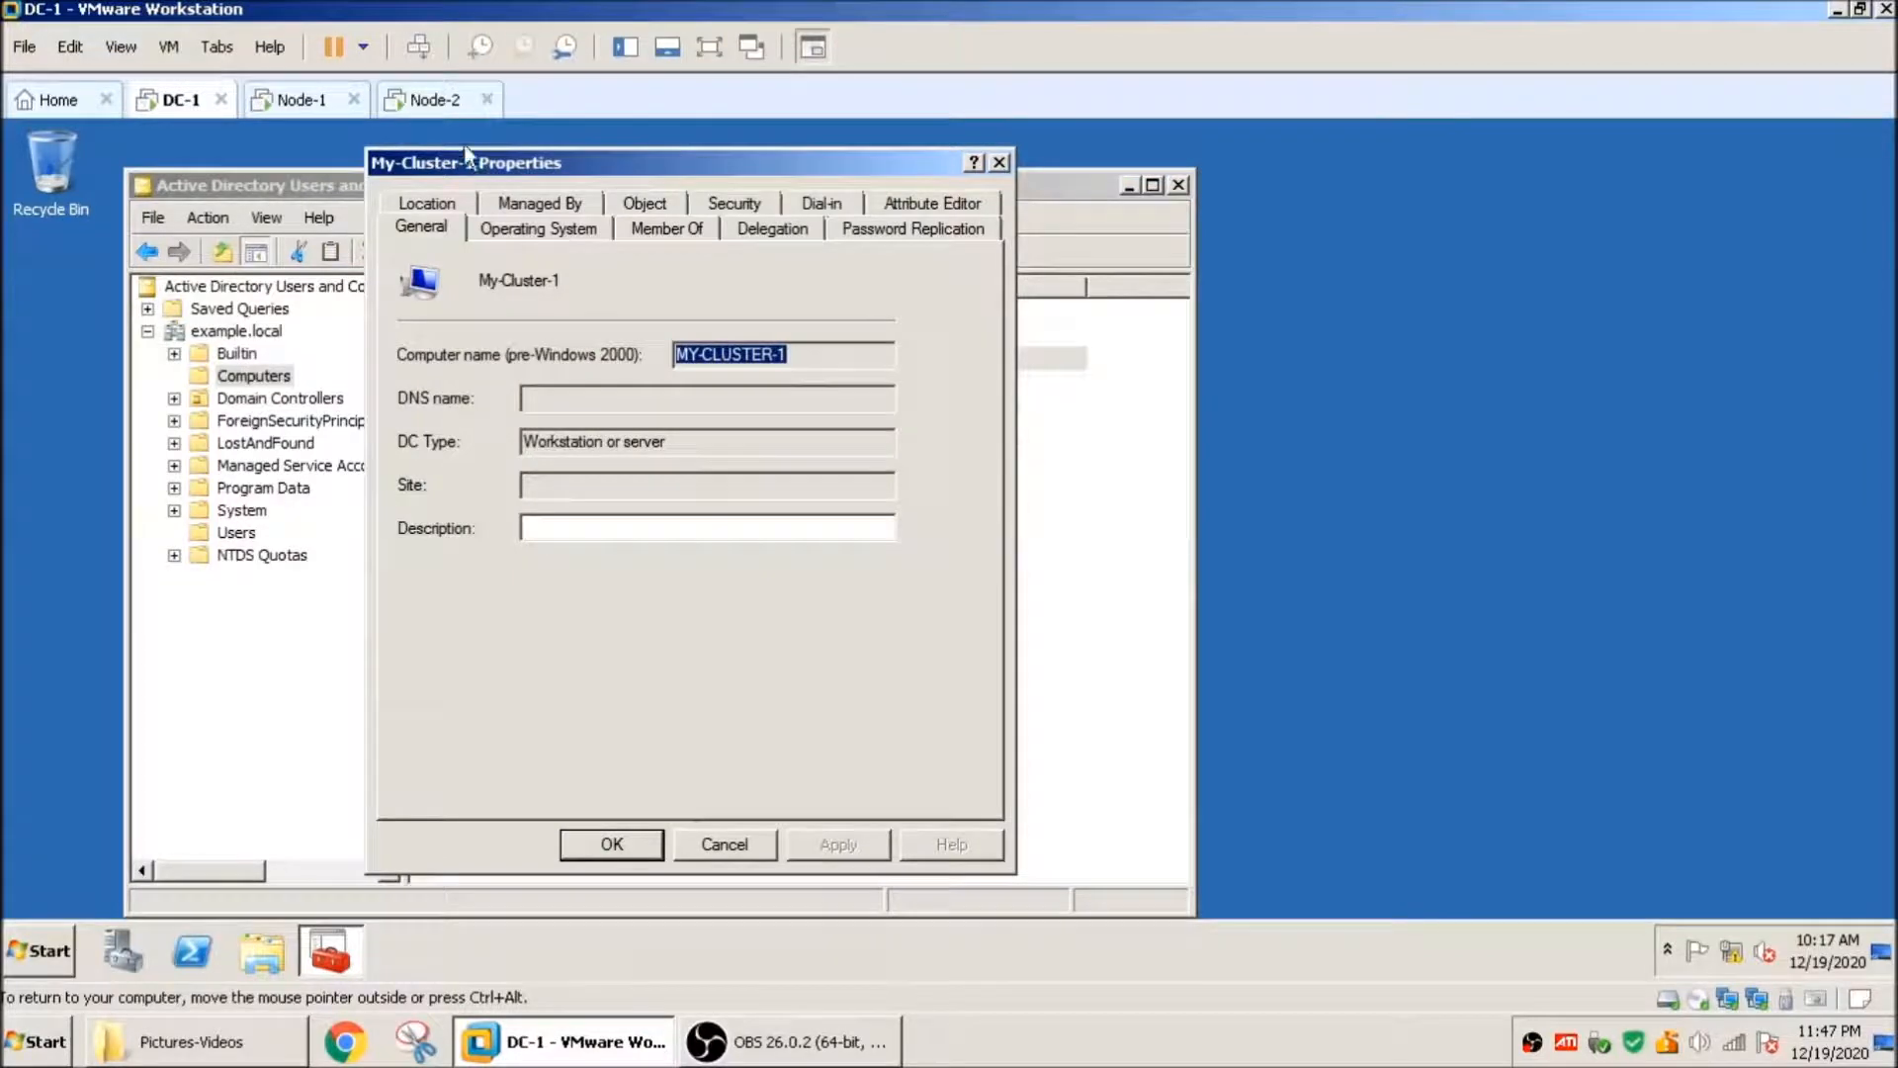
key(Escape)
click(296, 101)
click(971, 399)
text(MY-CLUSTER-1)
Step: Set the cluster's address on the 192.168.80.0/24 network to 192.168.80.50 and select the entered cluster name
click(1269, 562)
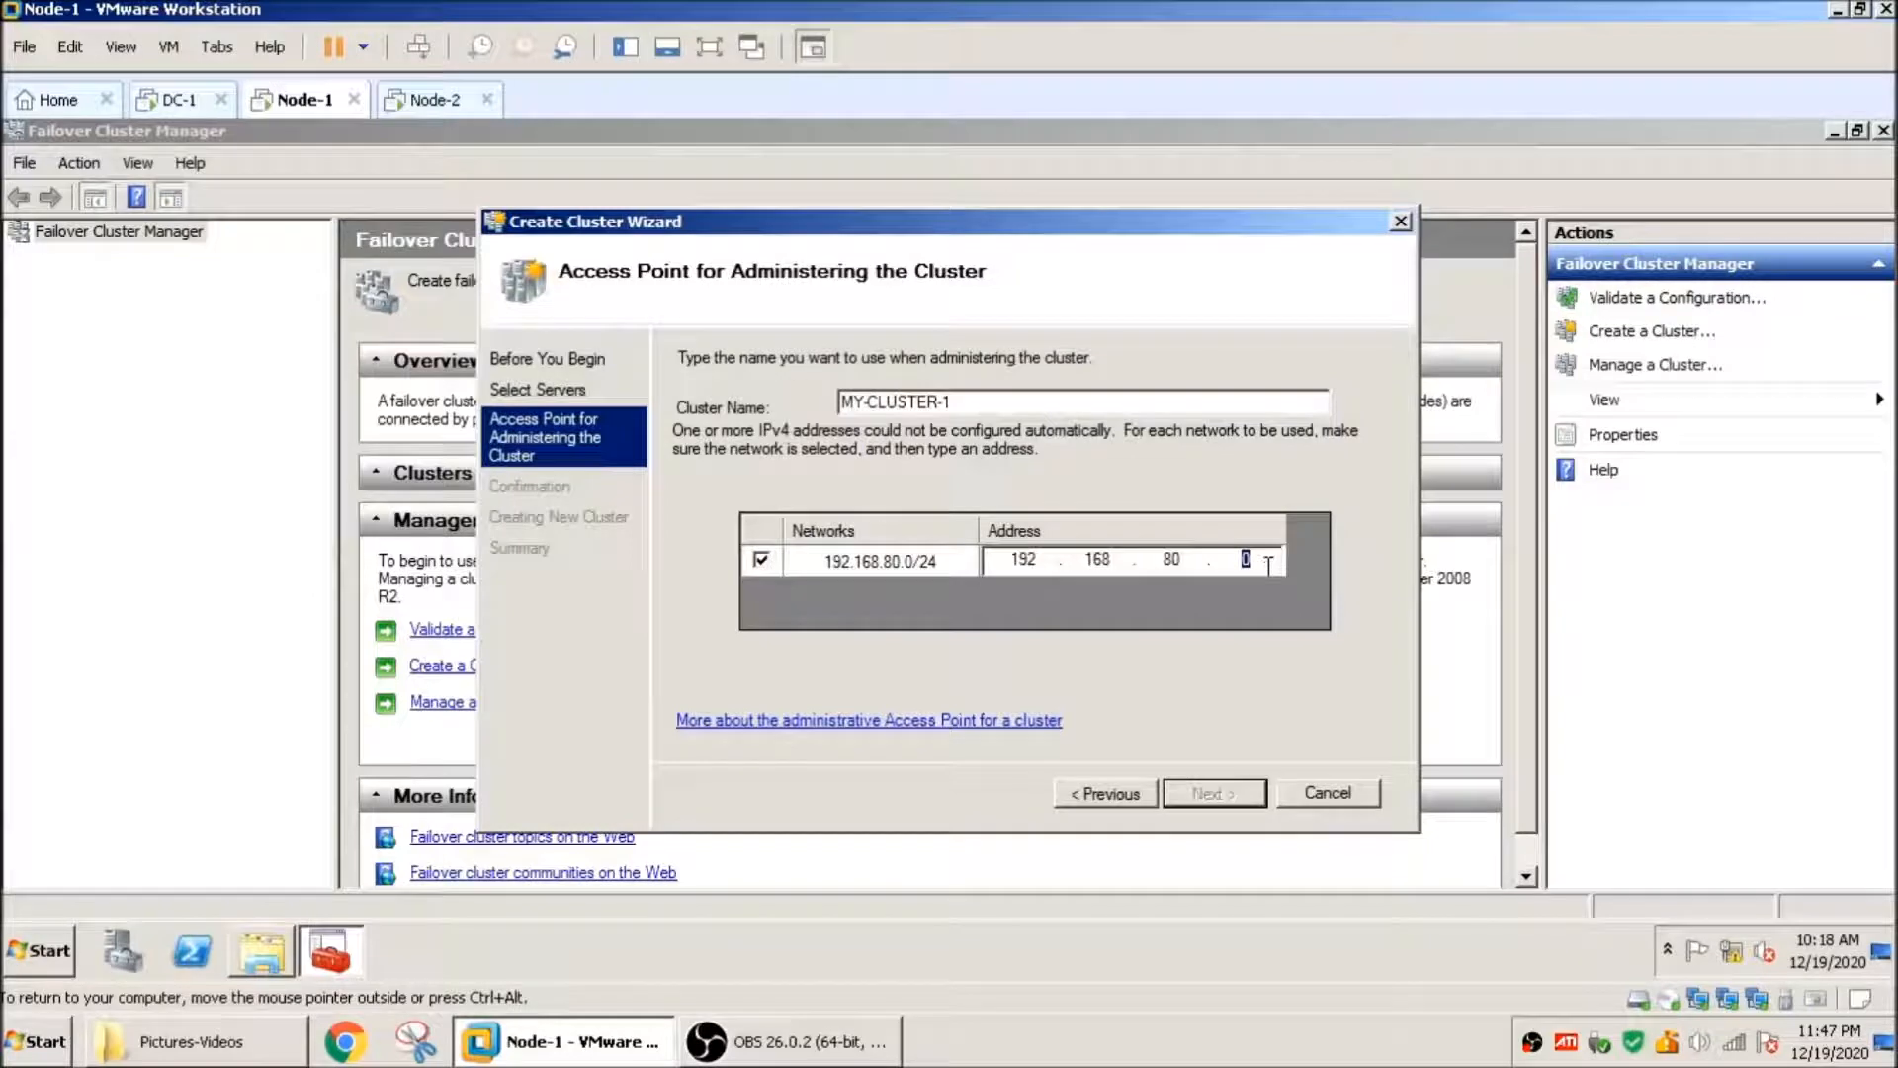
text(50)
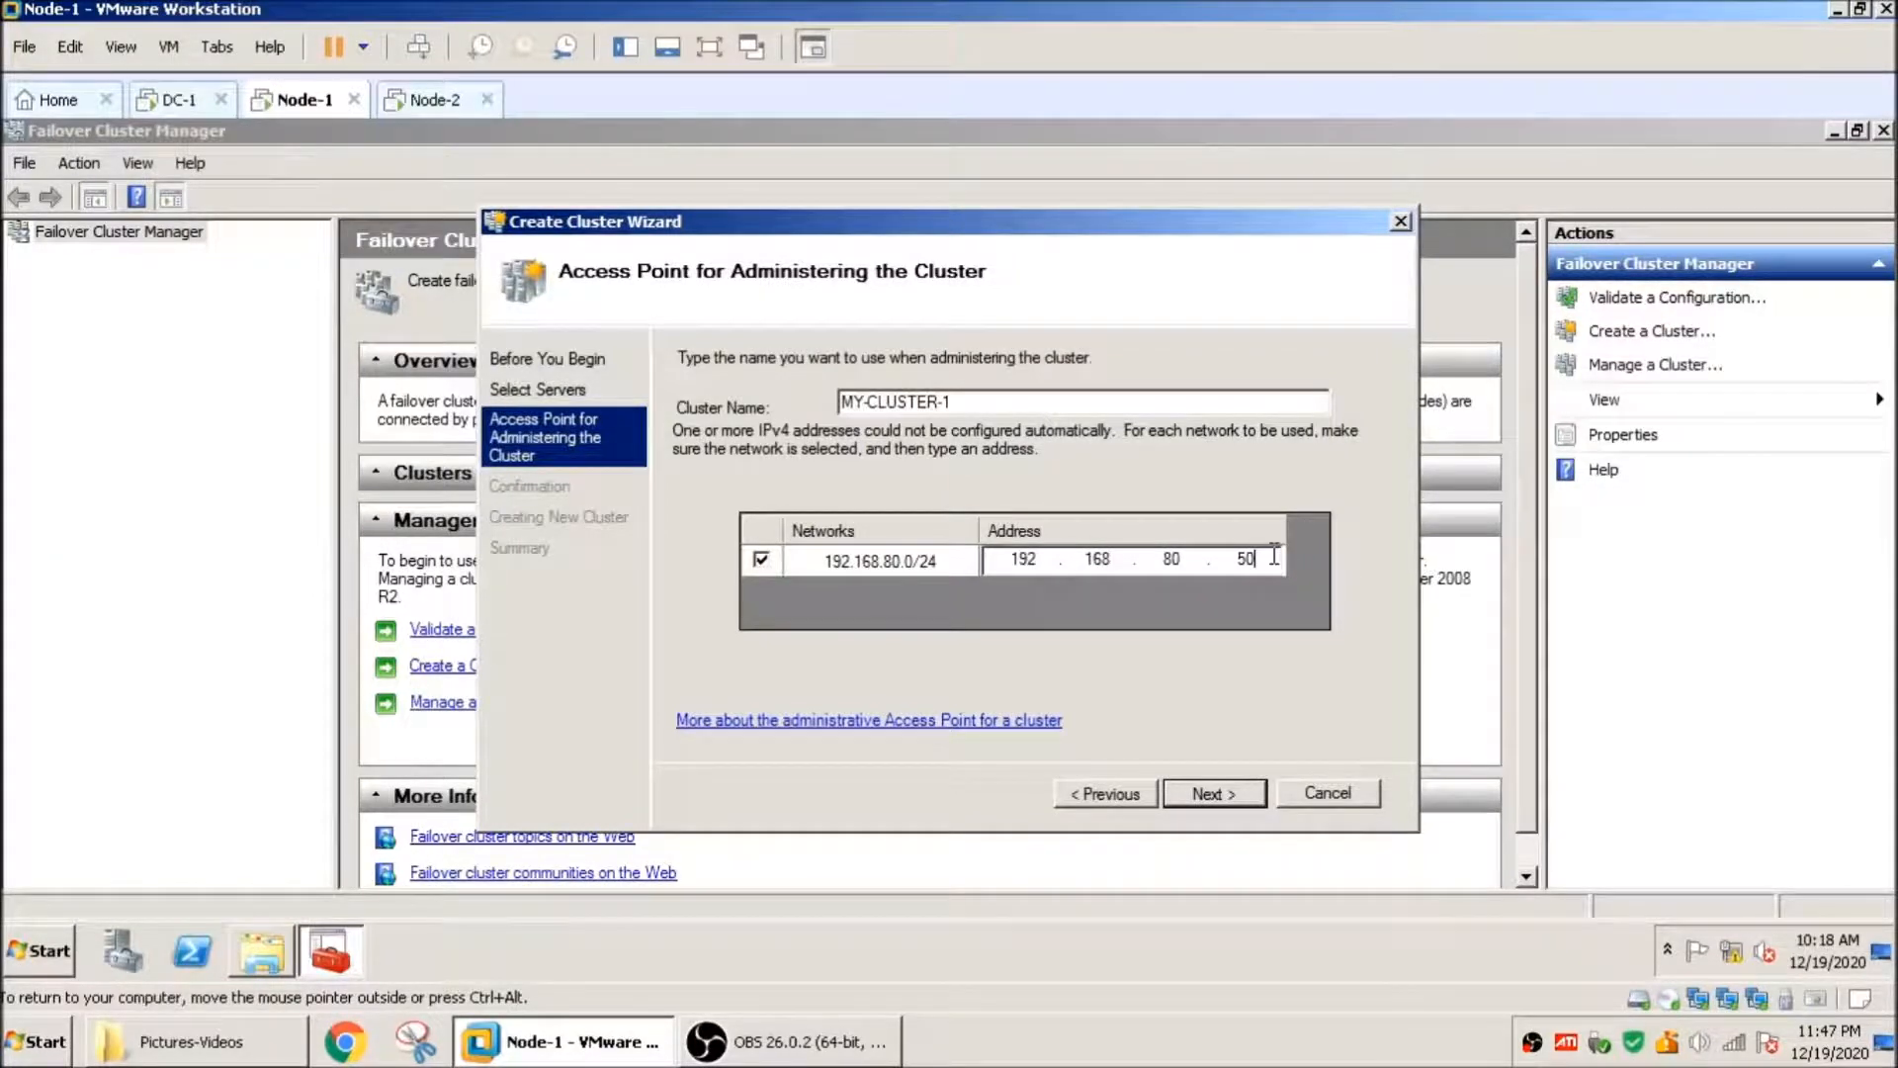
drag(987, 401, 783, 406)
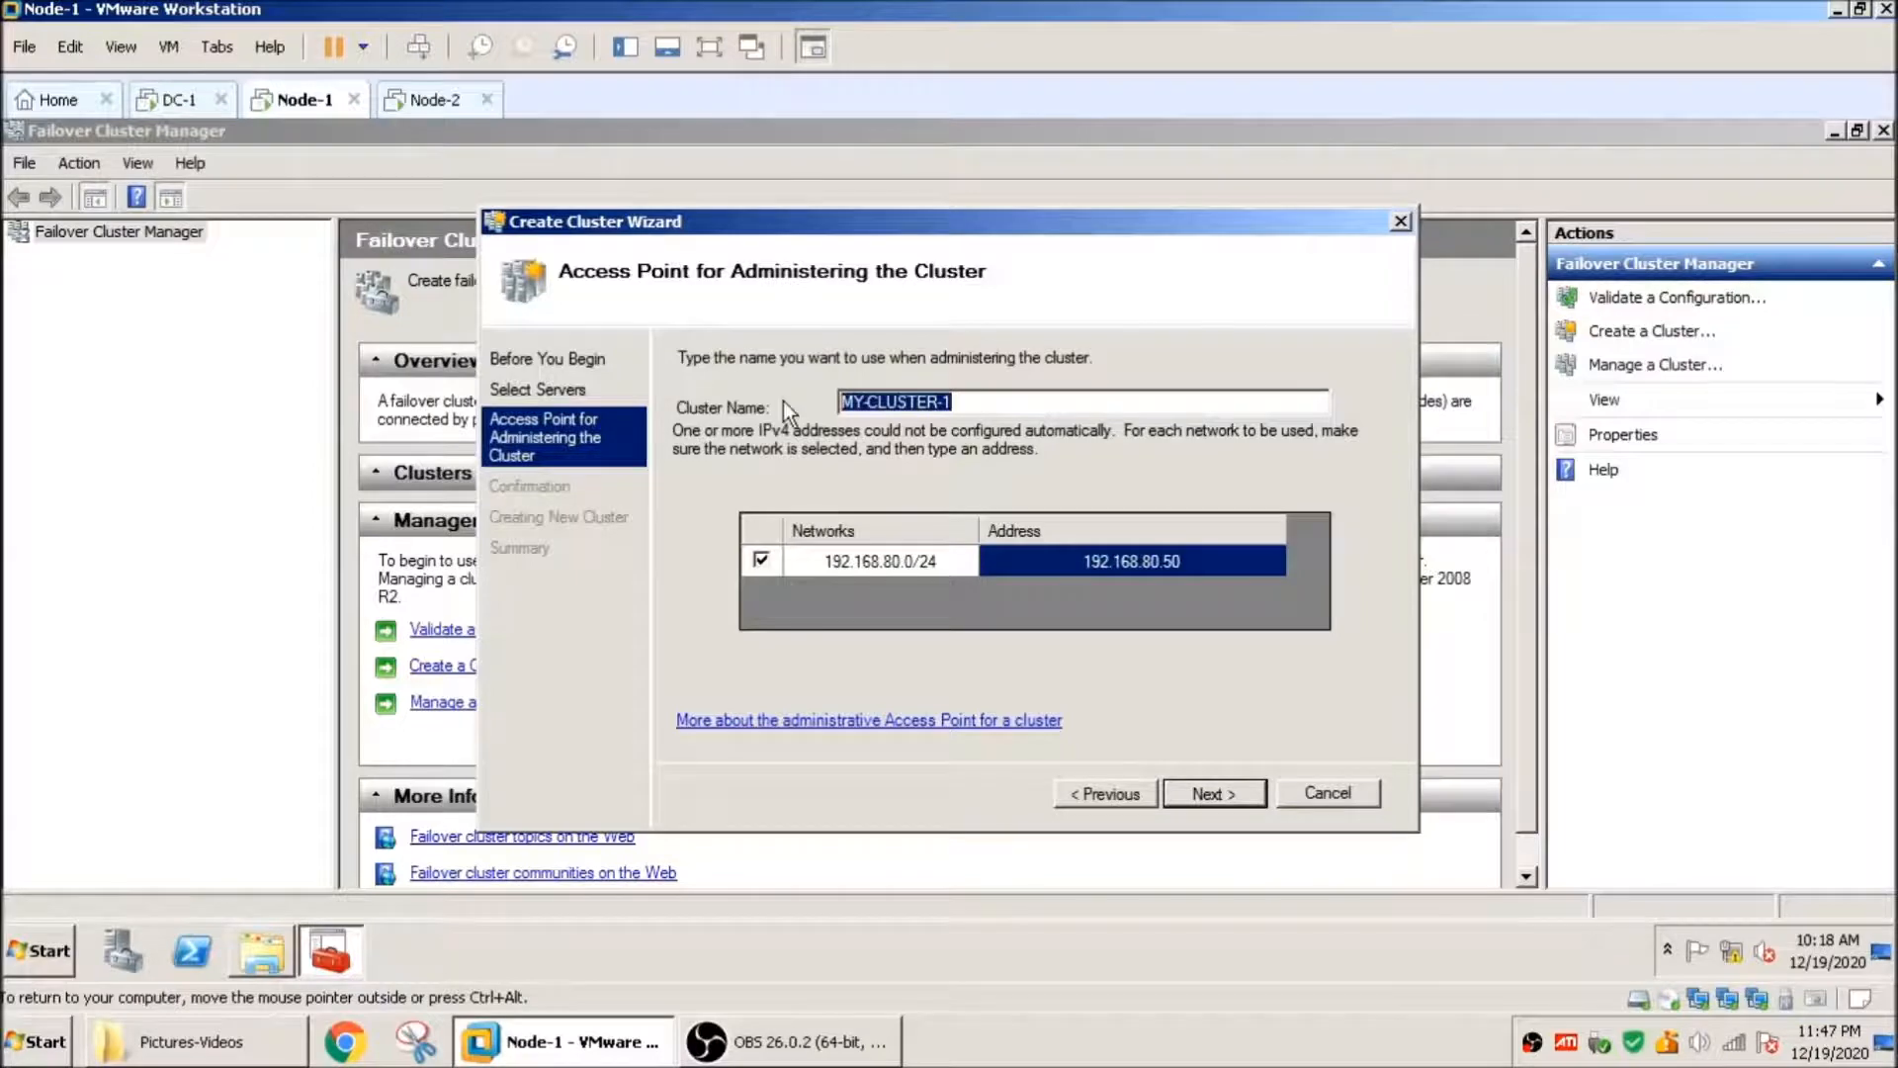
Step: Accept the access point settings, create the cluster from the confirmed configuration, review the summary, and finish the wizard
click(1216, 795)
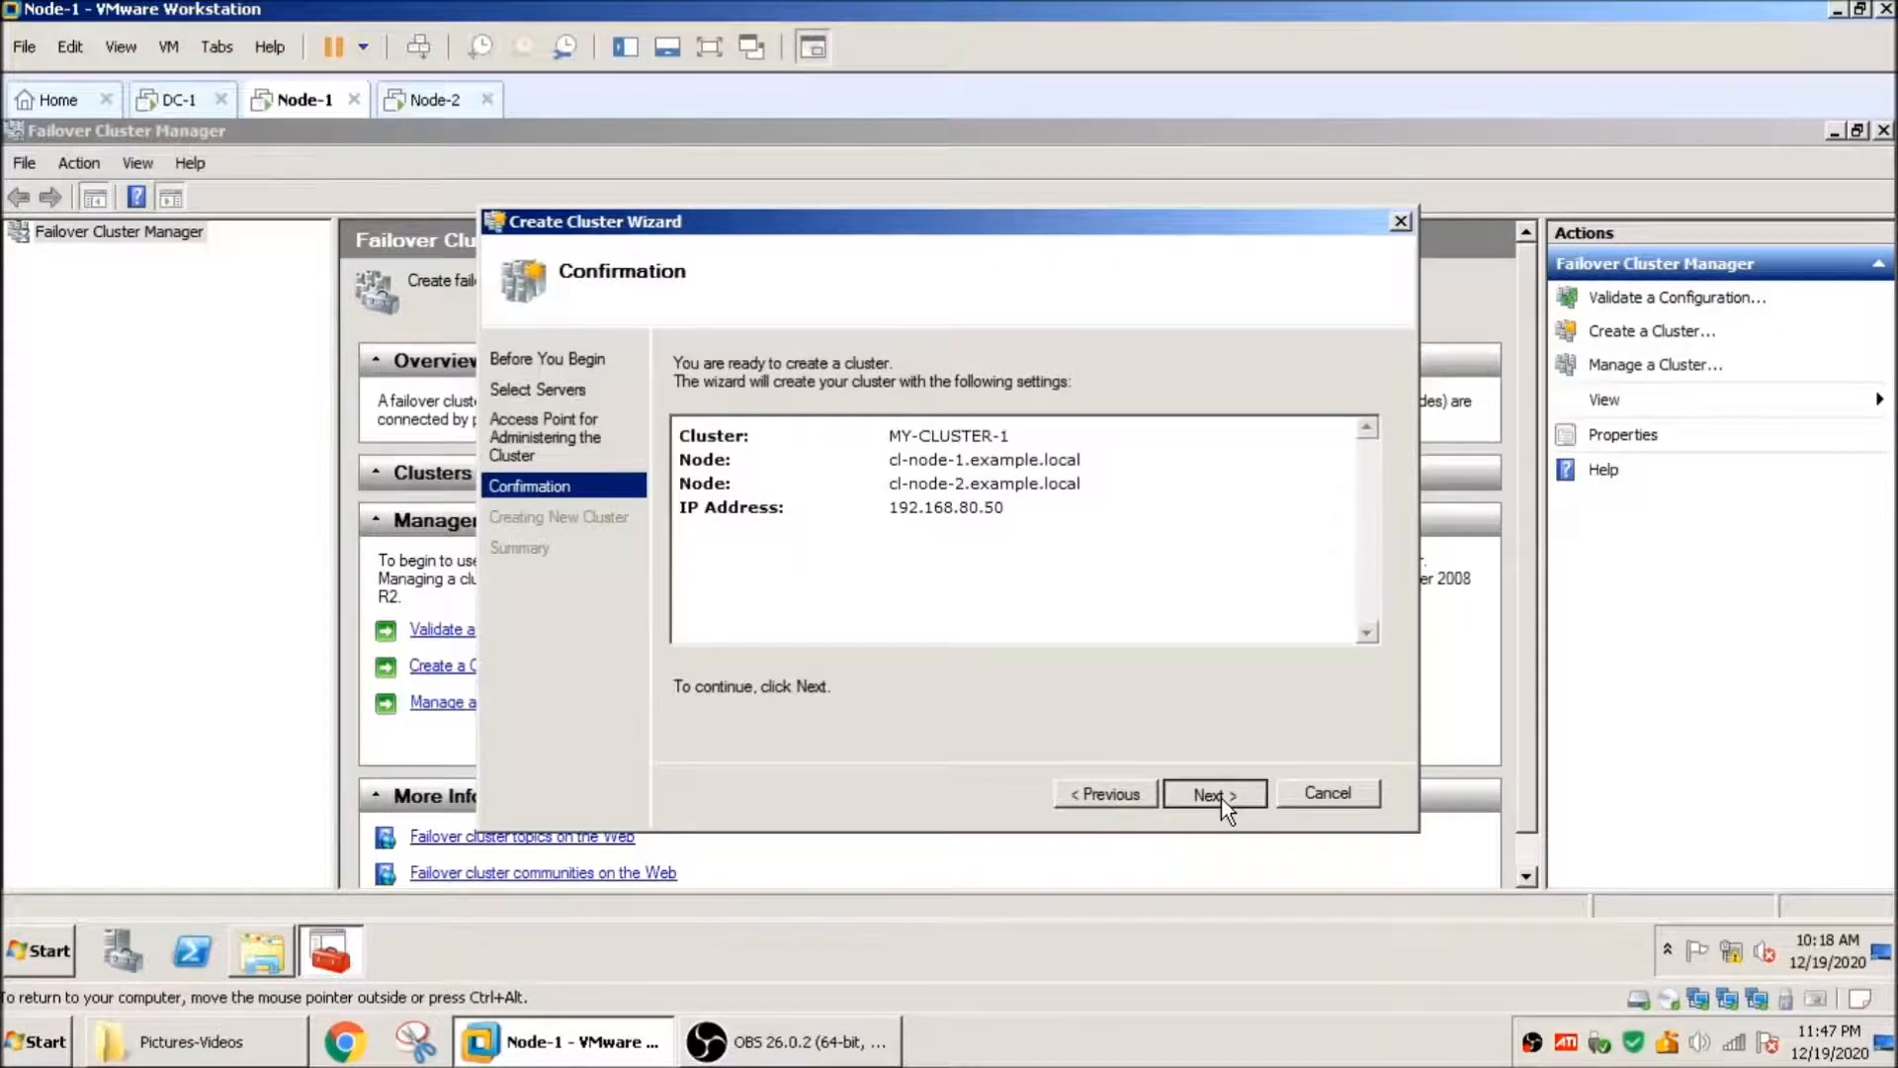
click(1220, 798)
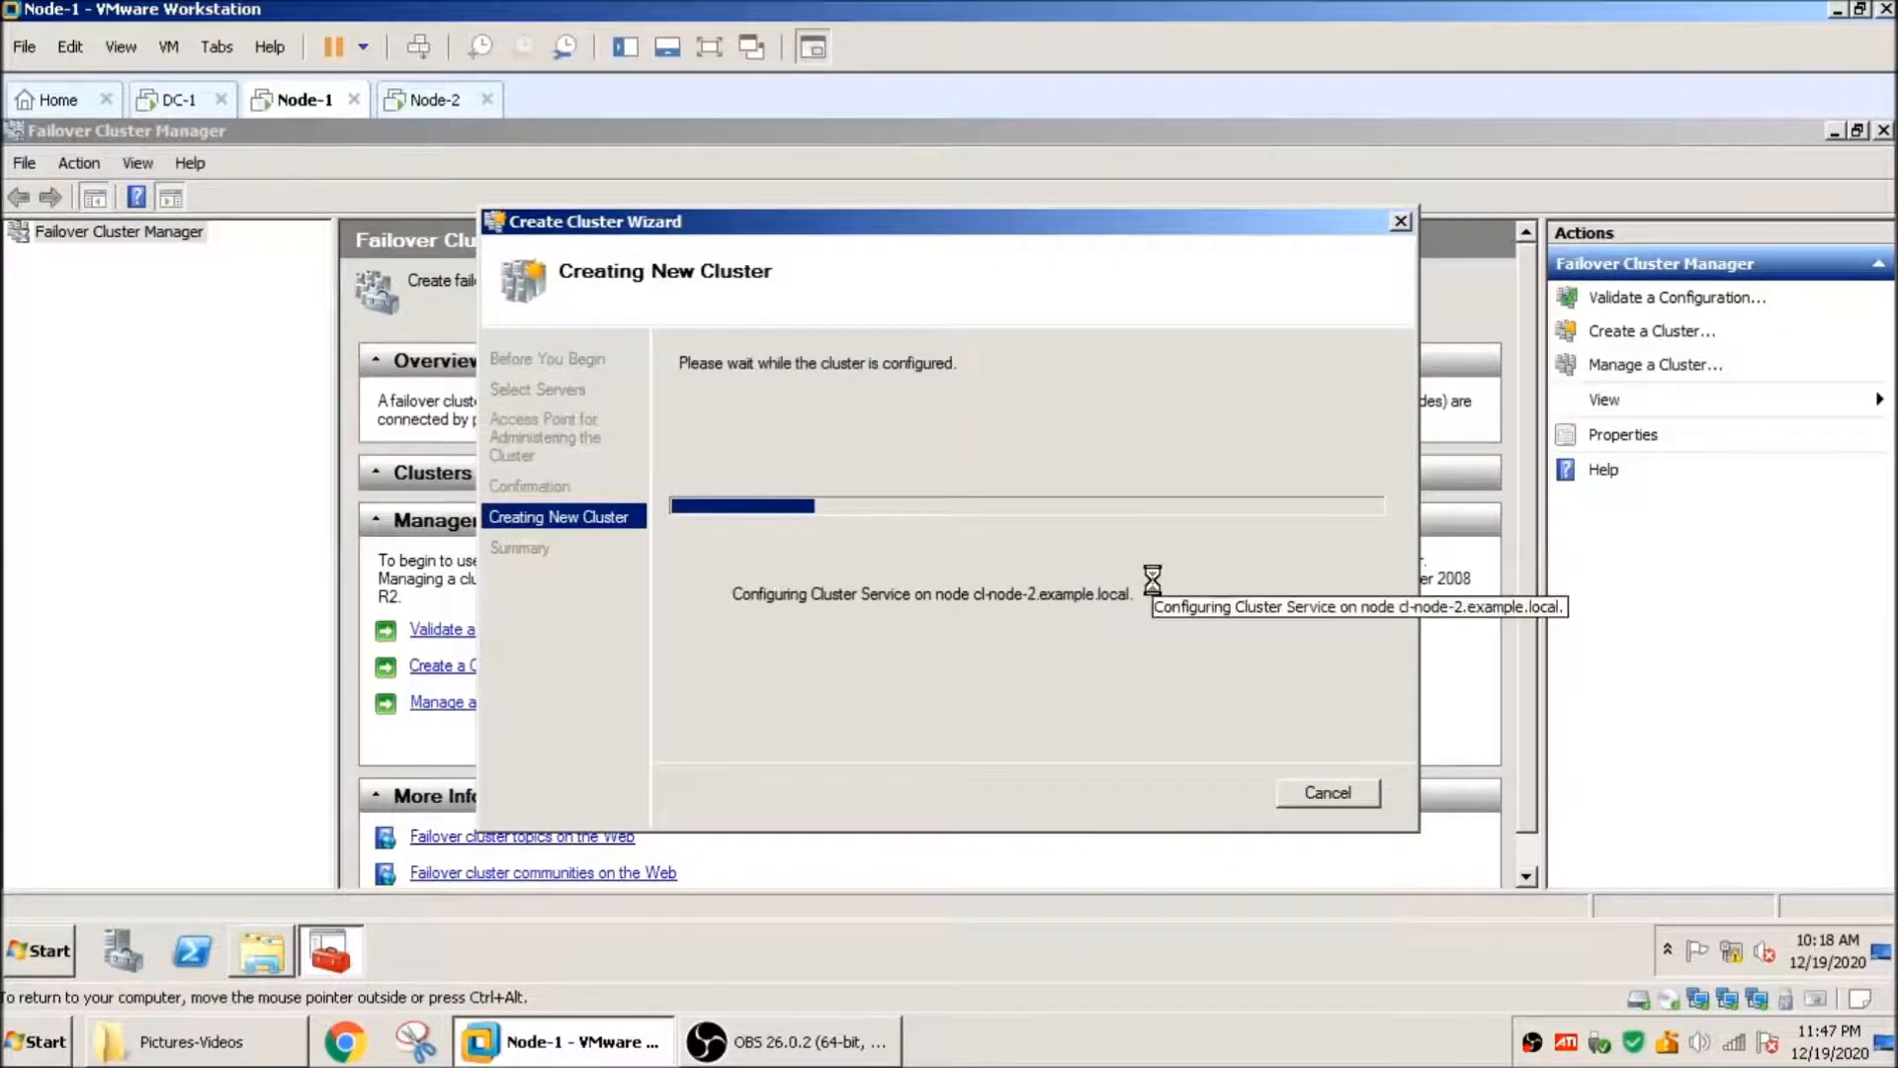
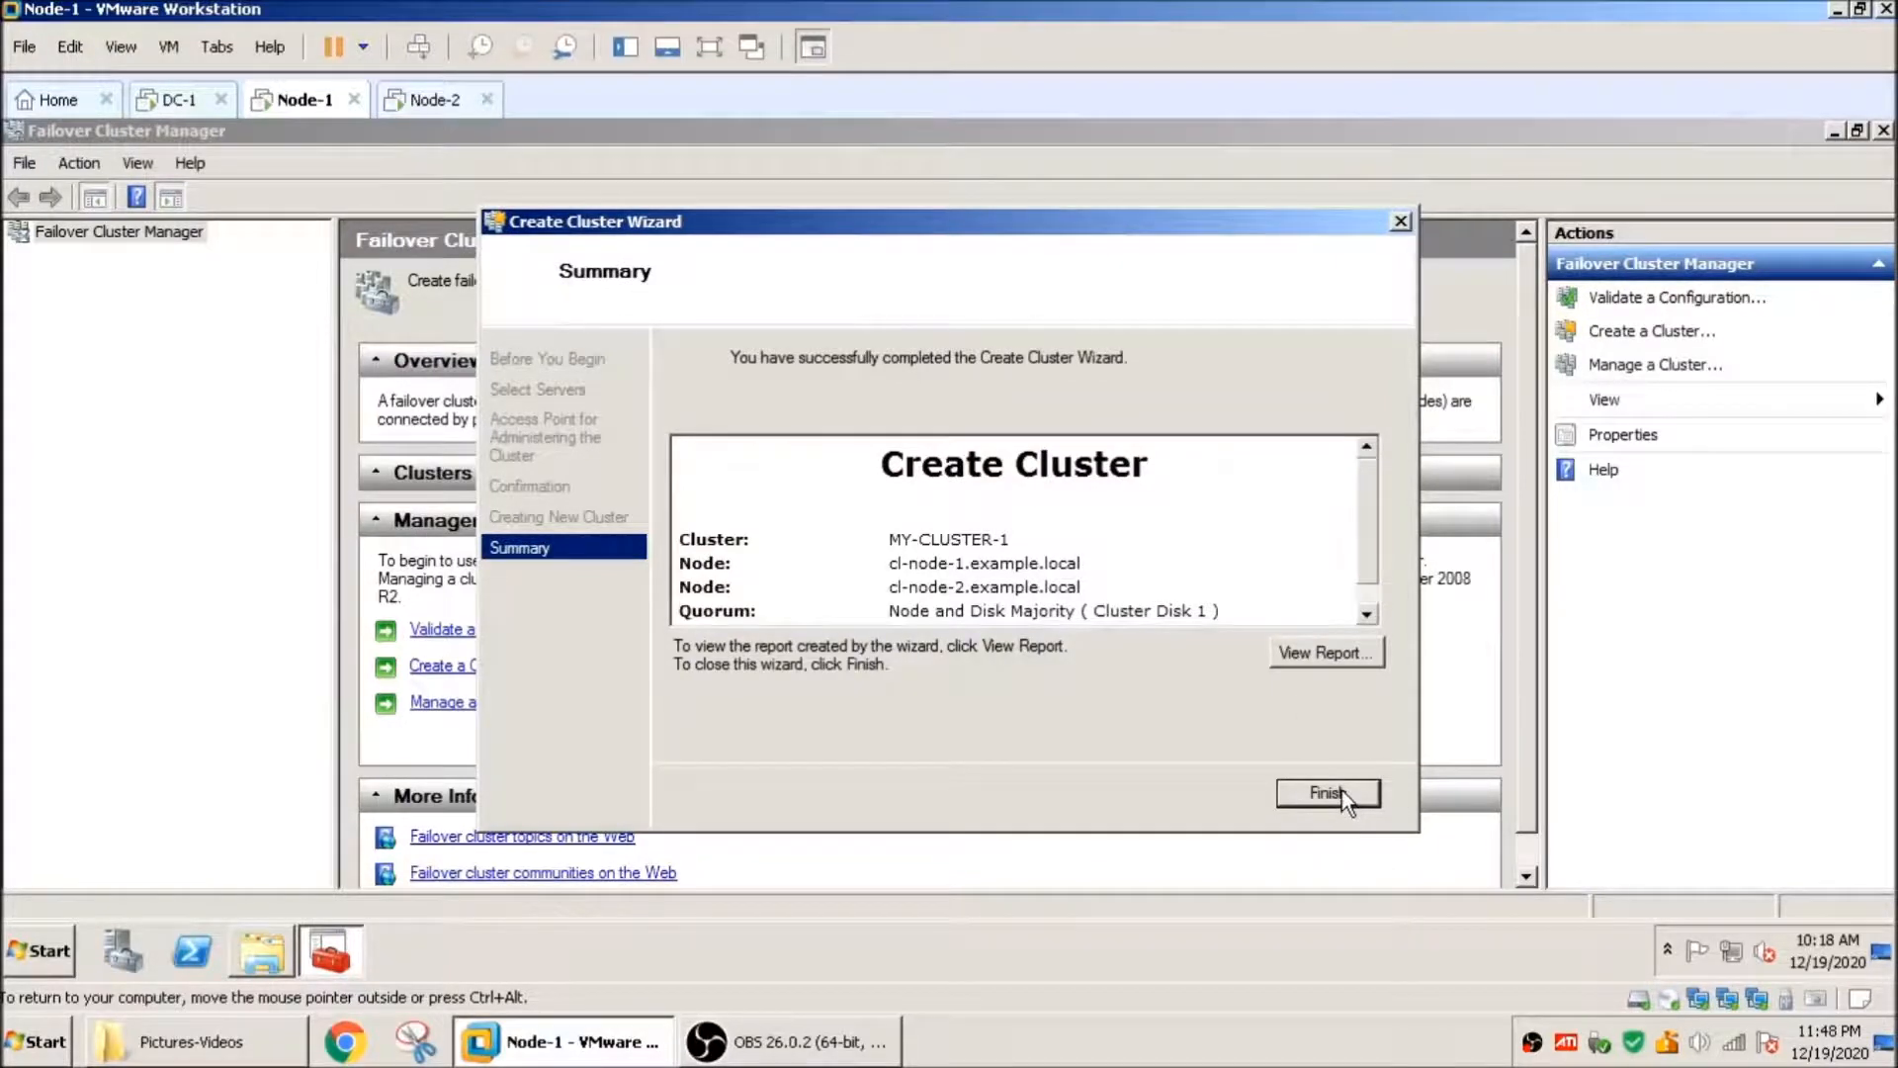
click(1367, 614)
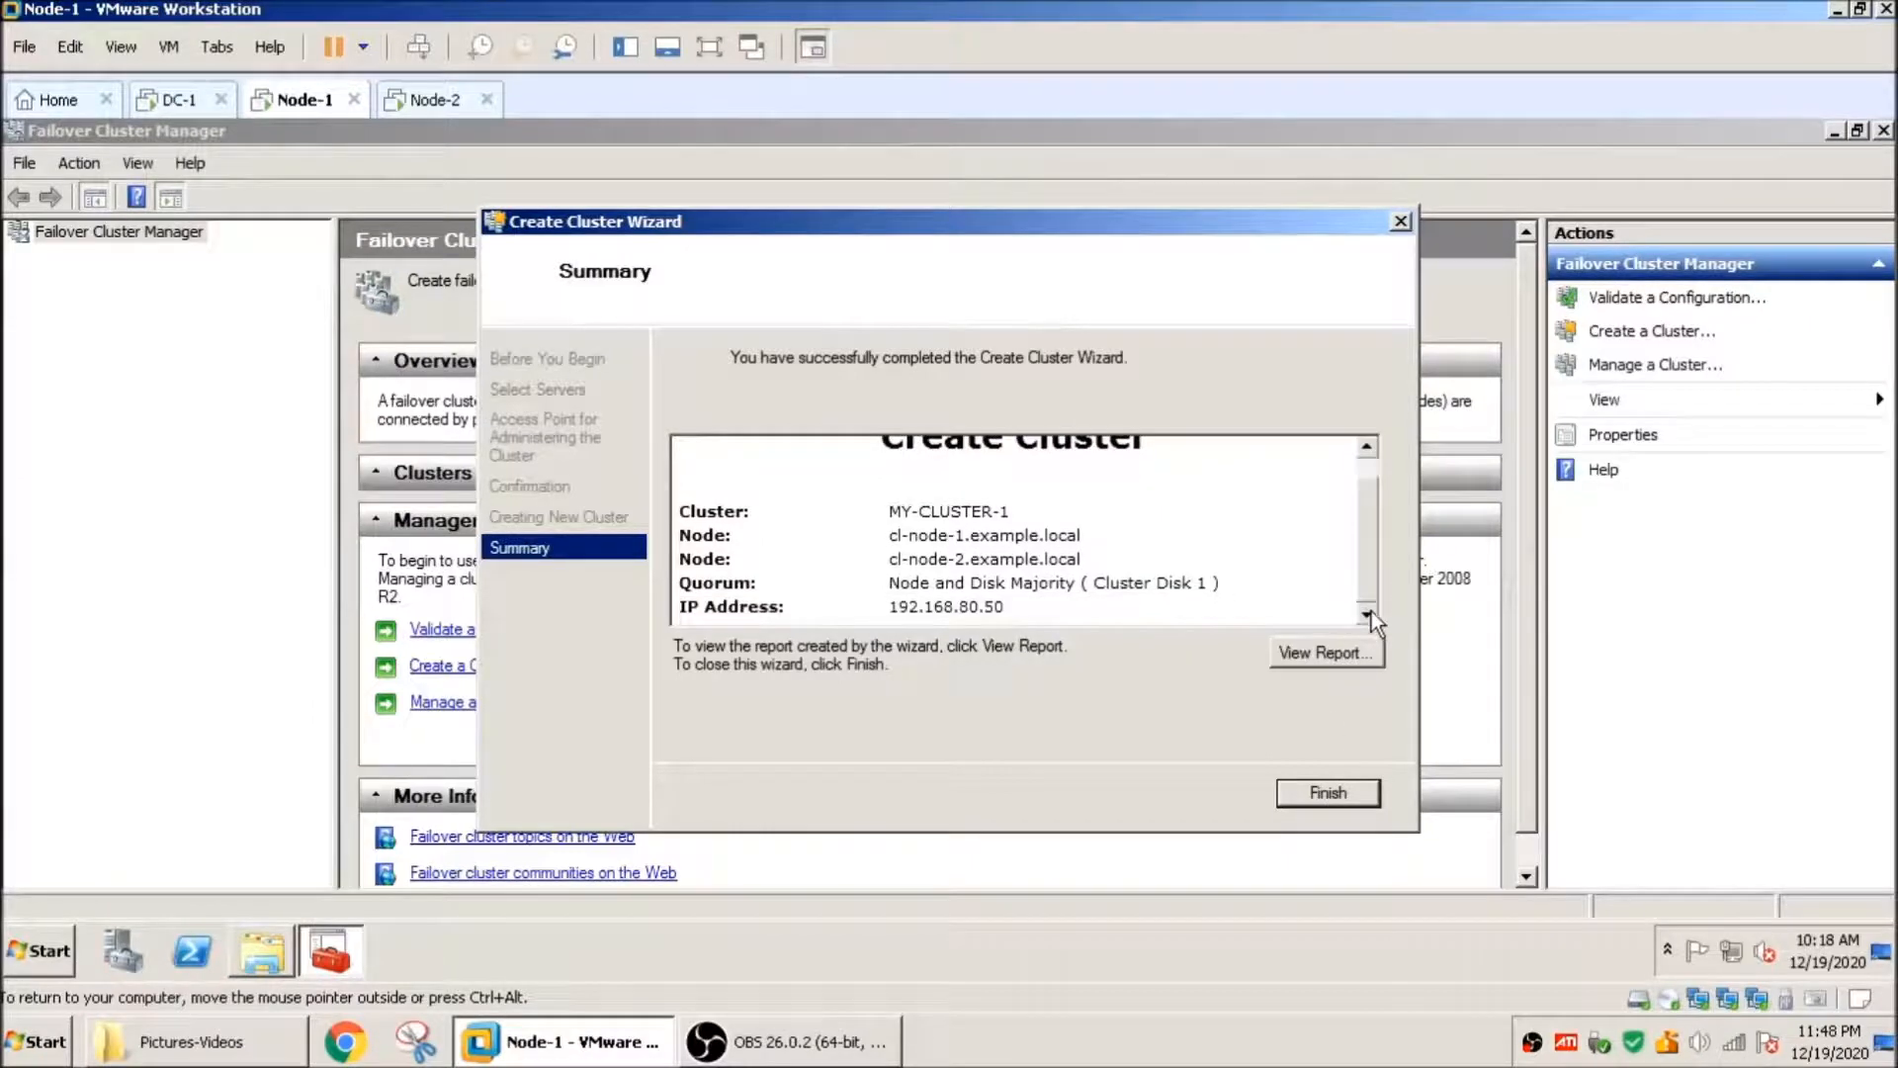
click(1336, 791)
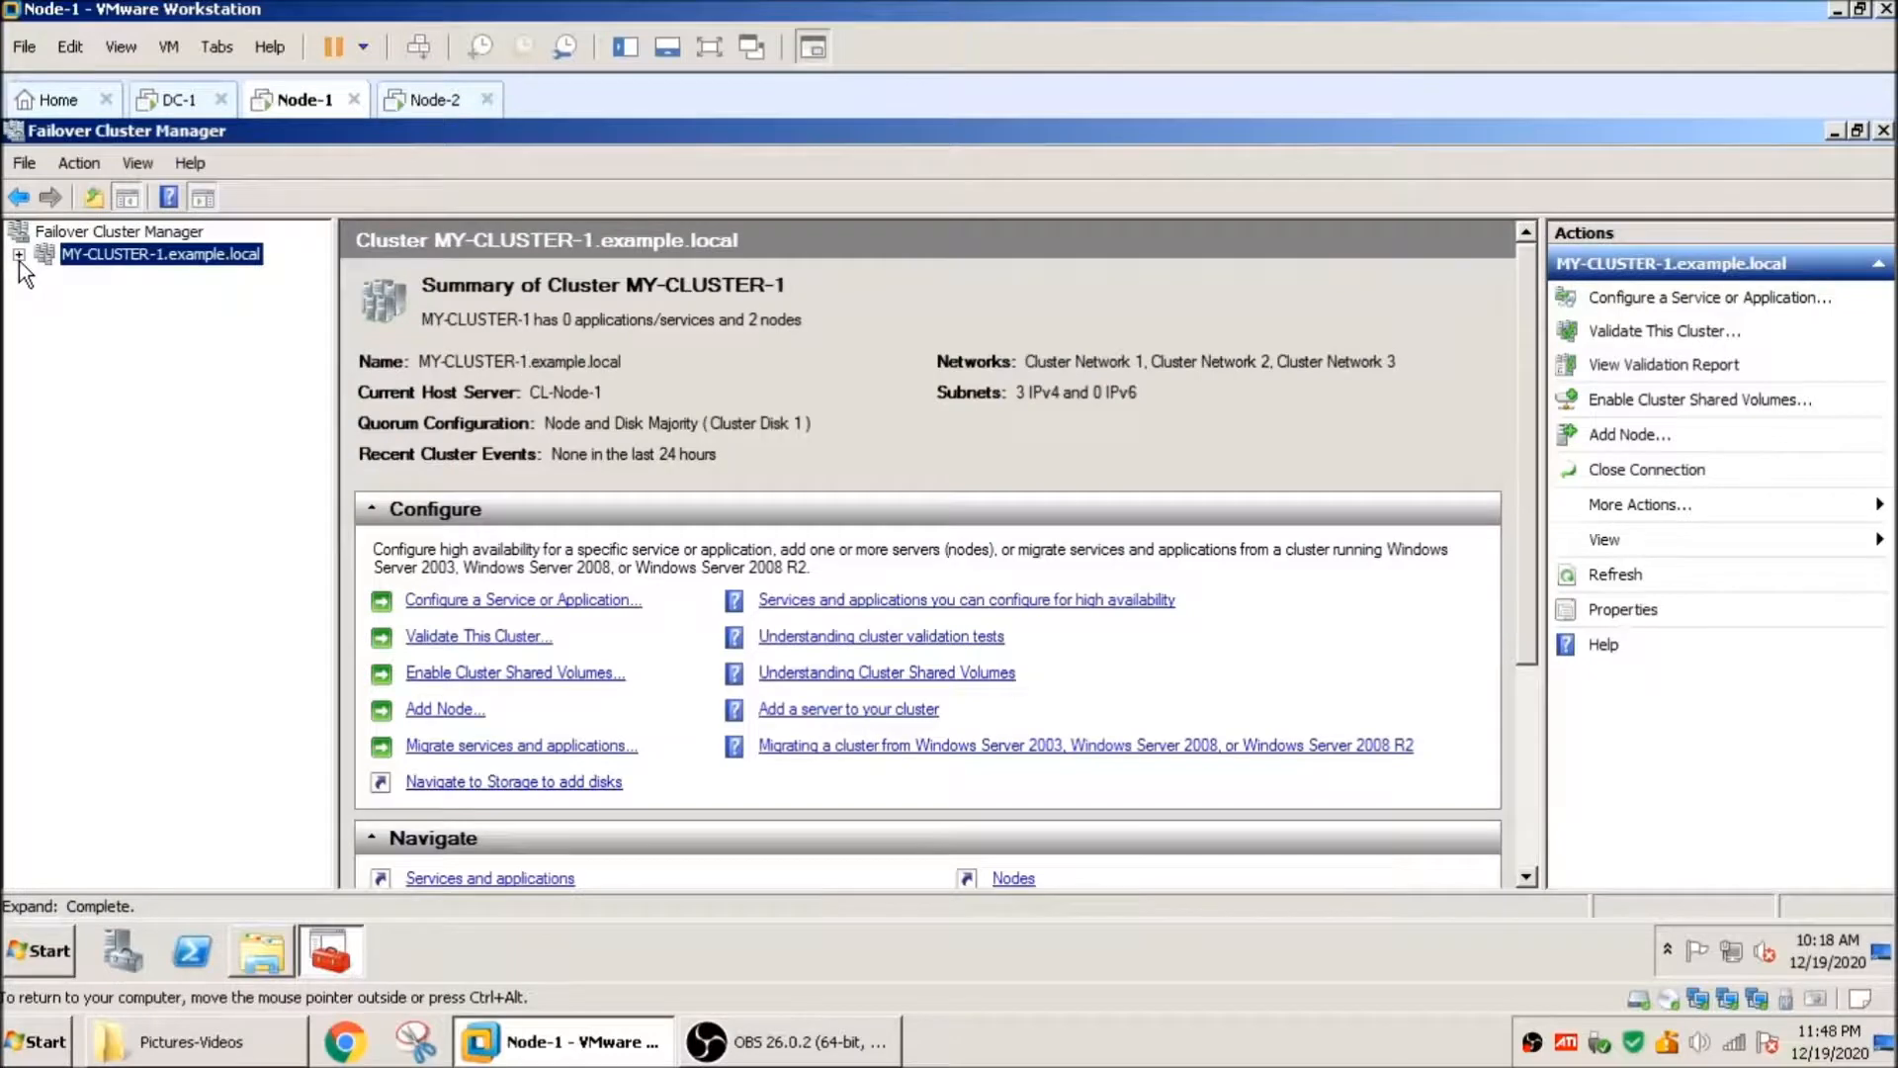
Step: Expand the Cluster Core Resources of MY-CLUSTER-1 and examine the cluster name, its IP address, and Cluster Disk 1
drag(1528, 504, 1530, 680)
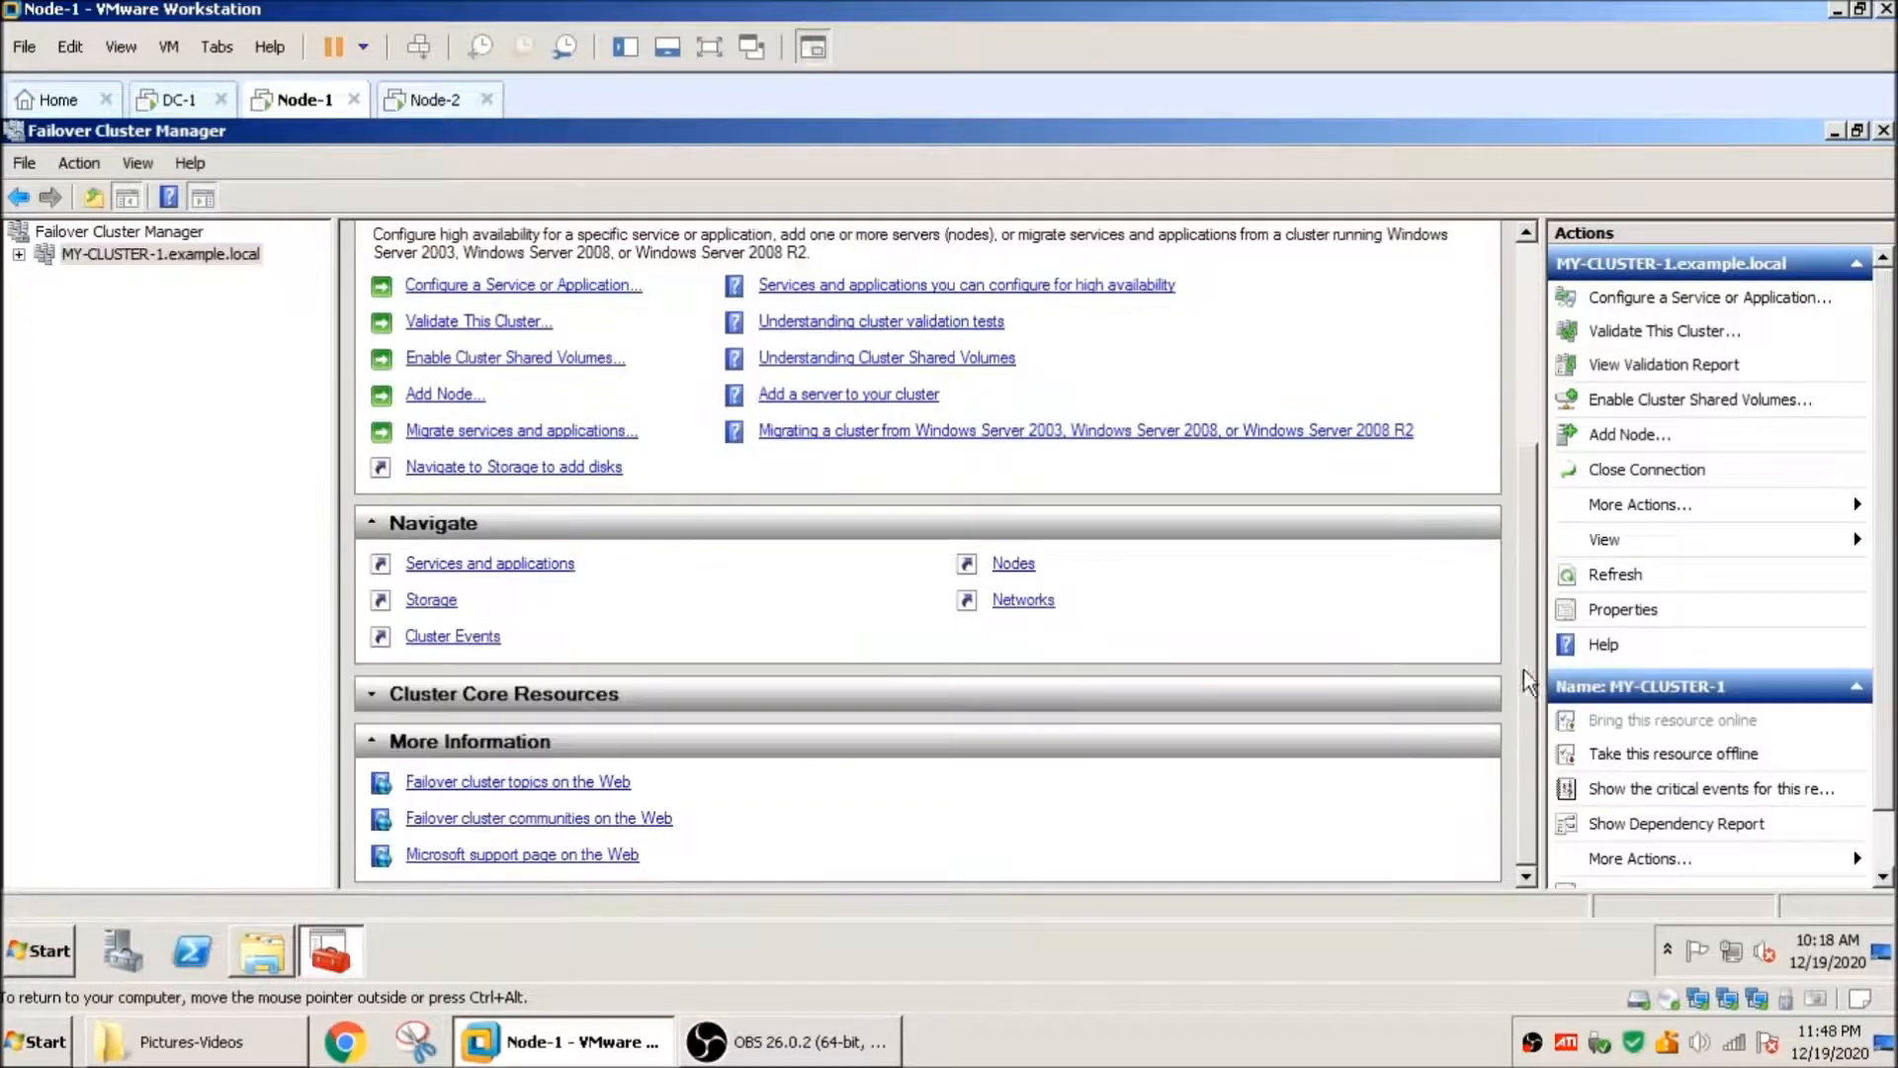
click(428, 697)
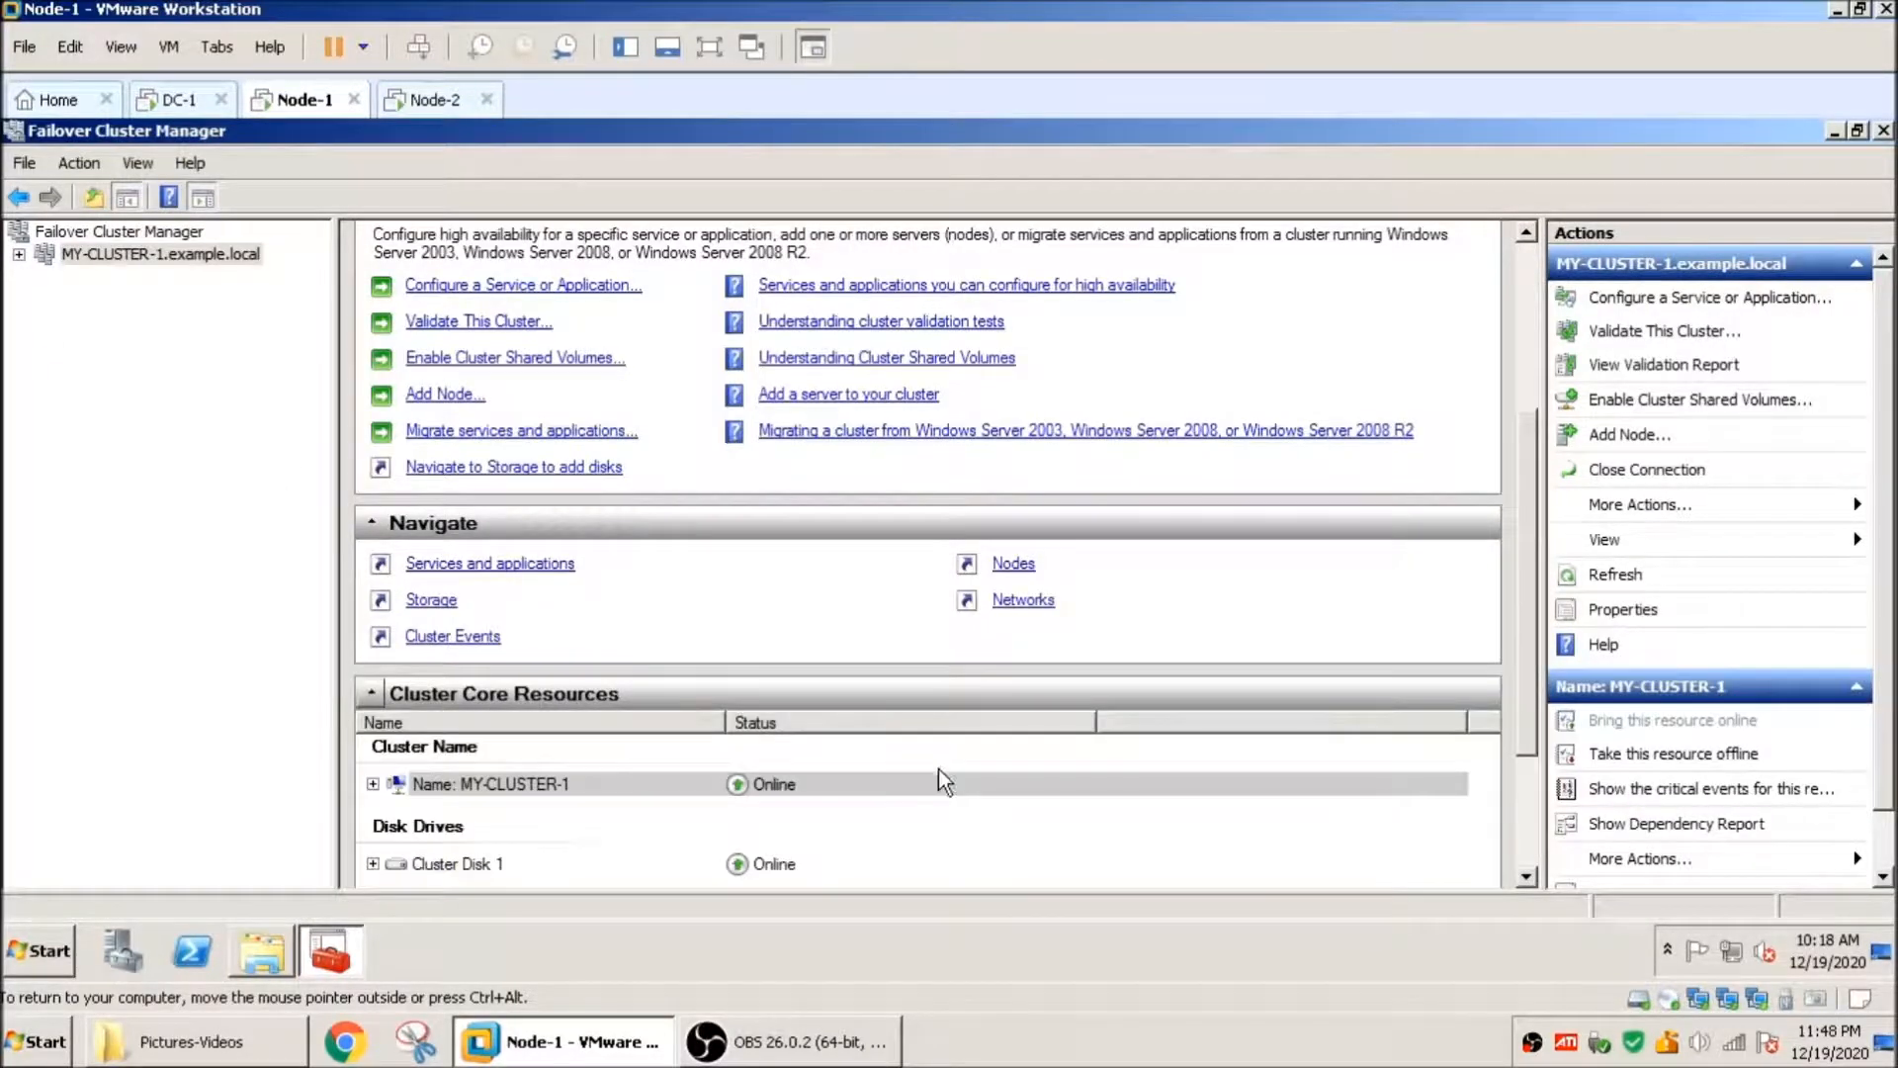
click(373, 573)
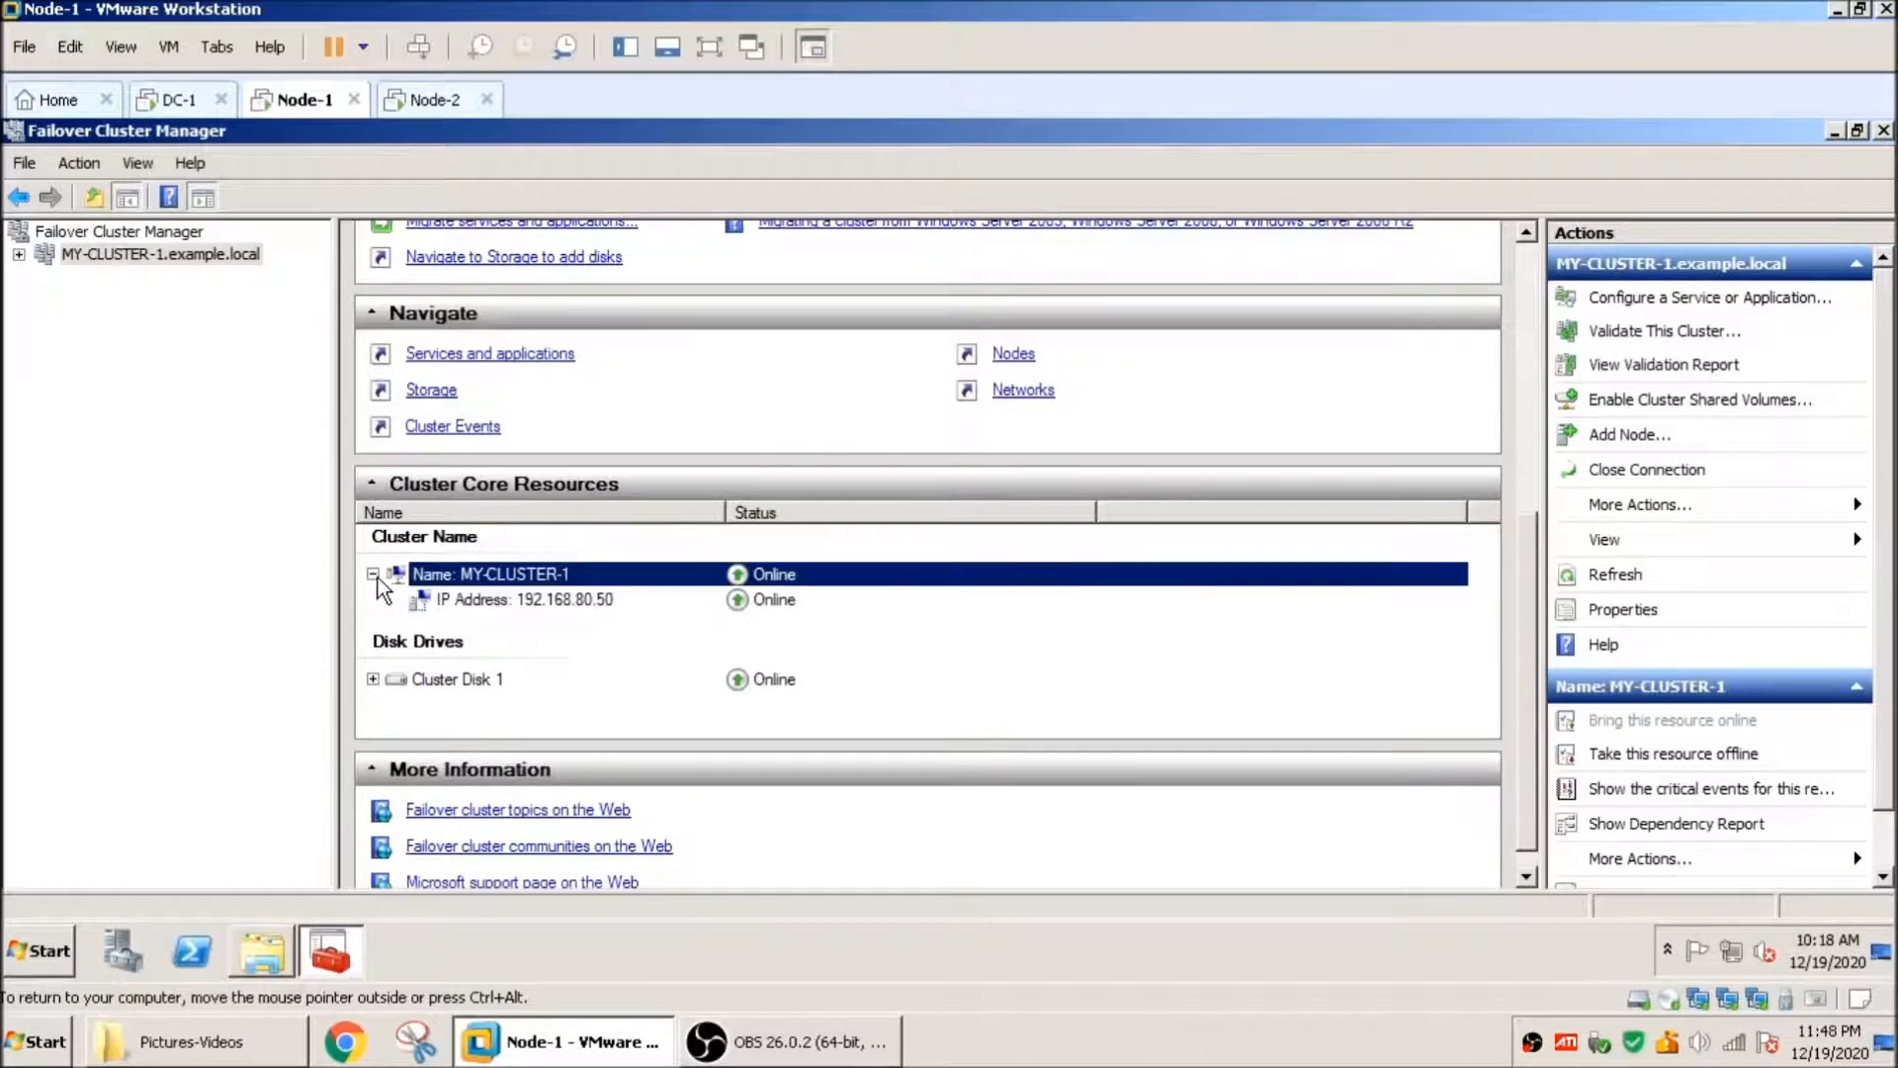
click(560, 607)
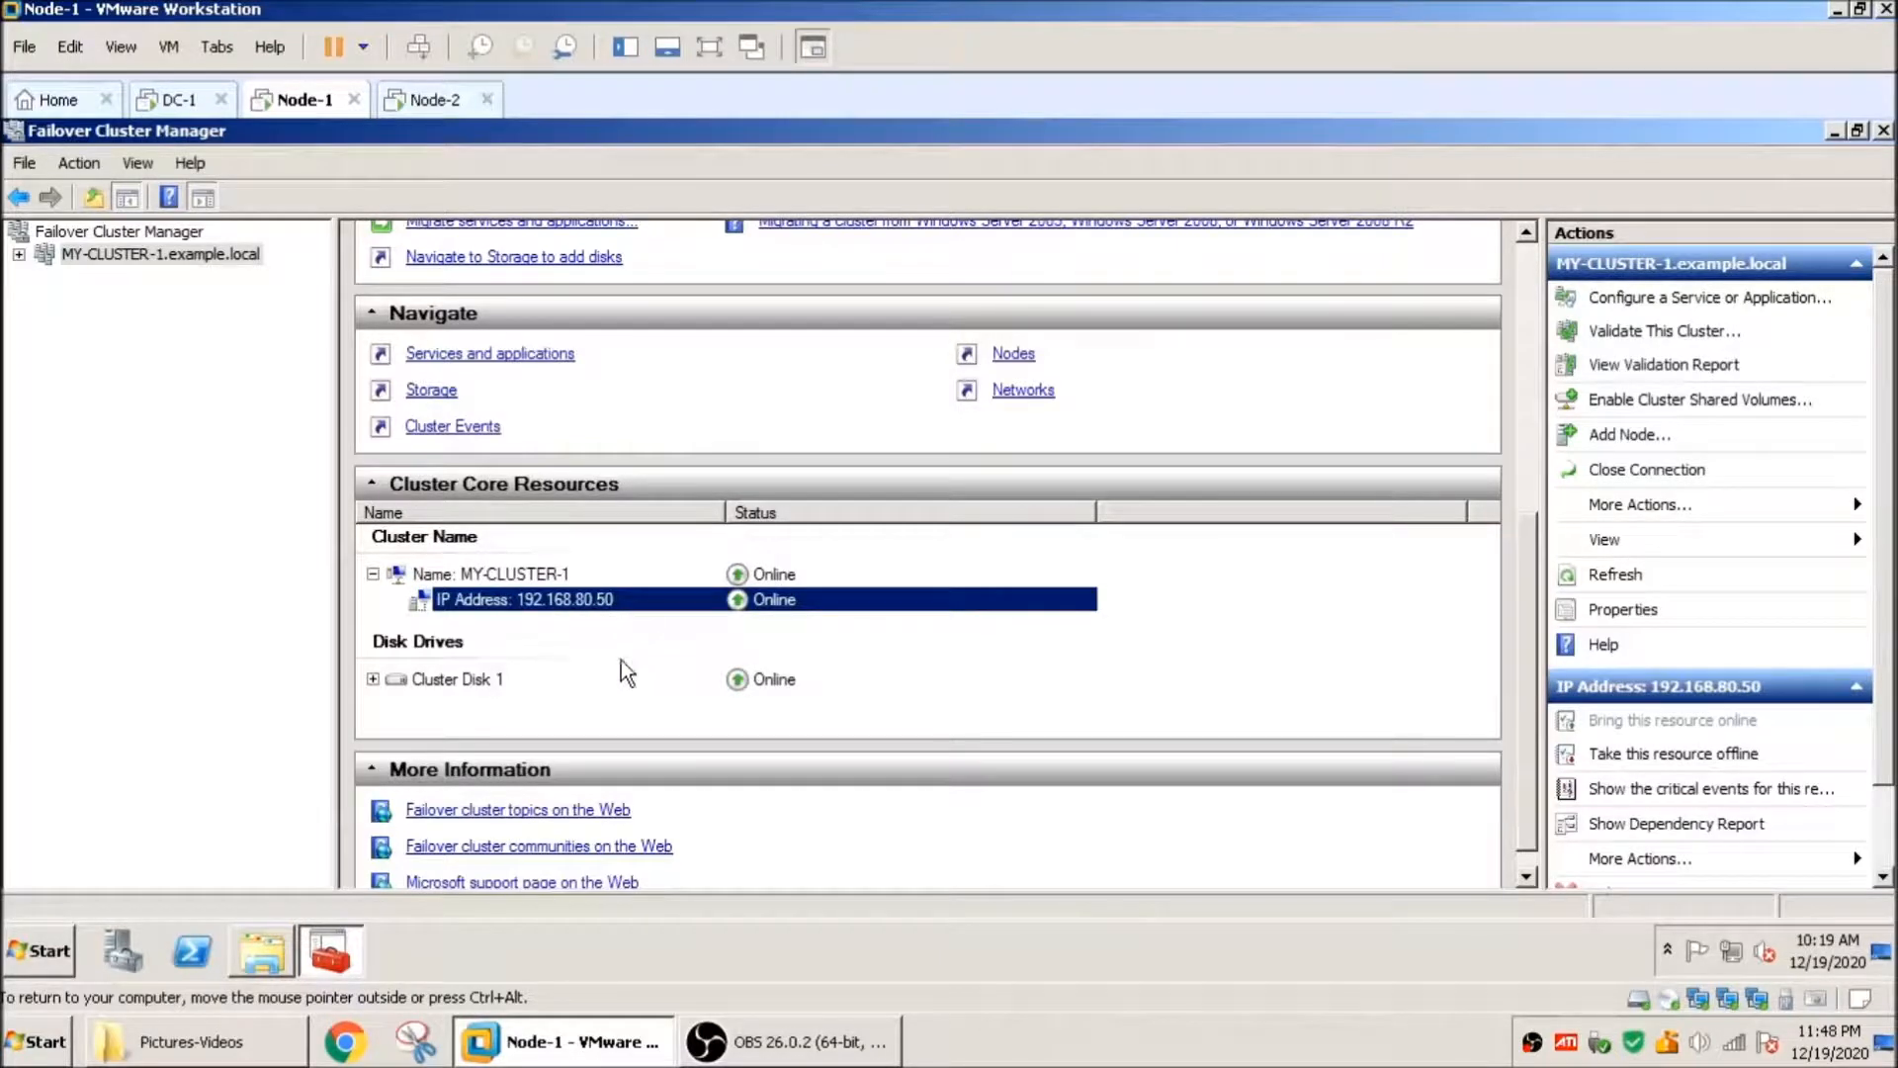
click(373, 680)
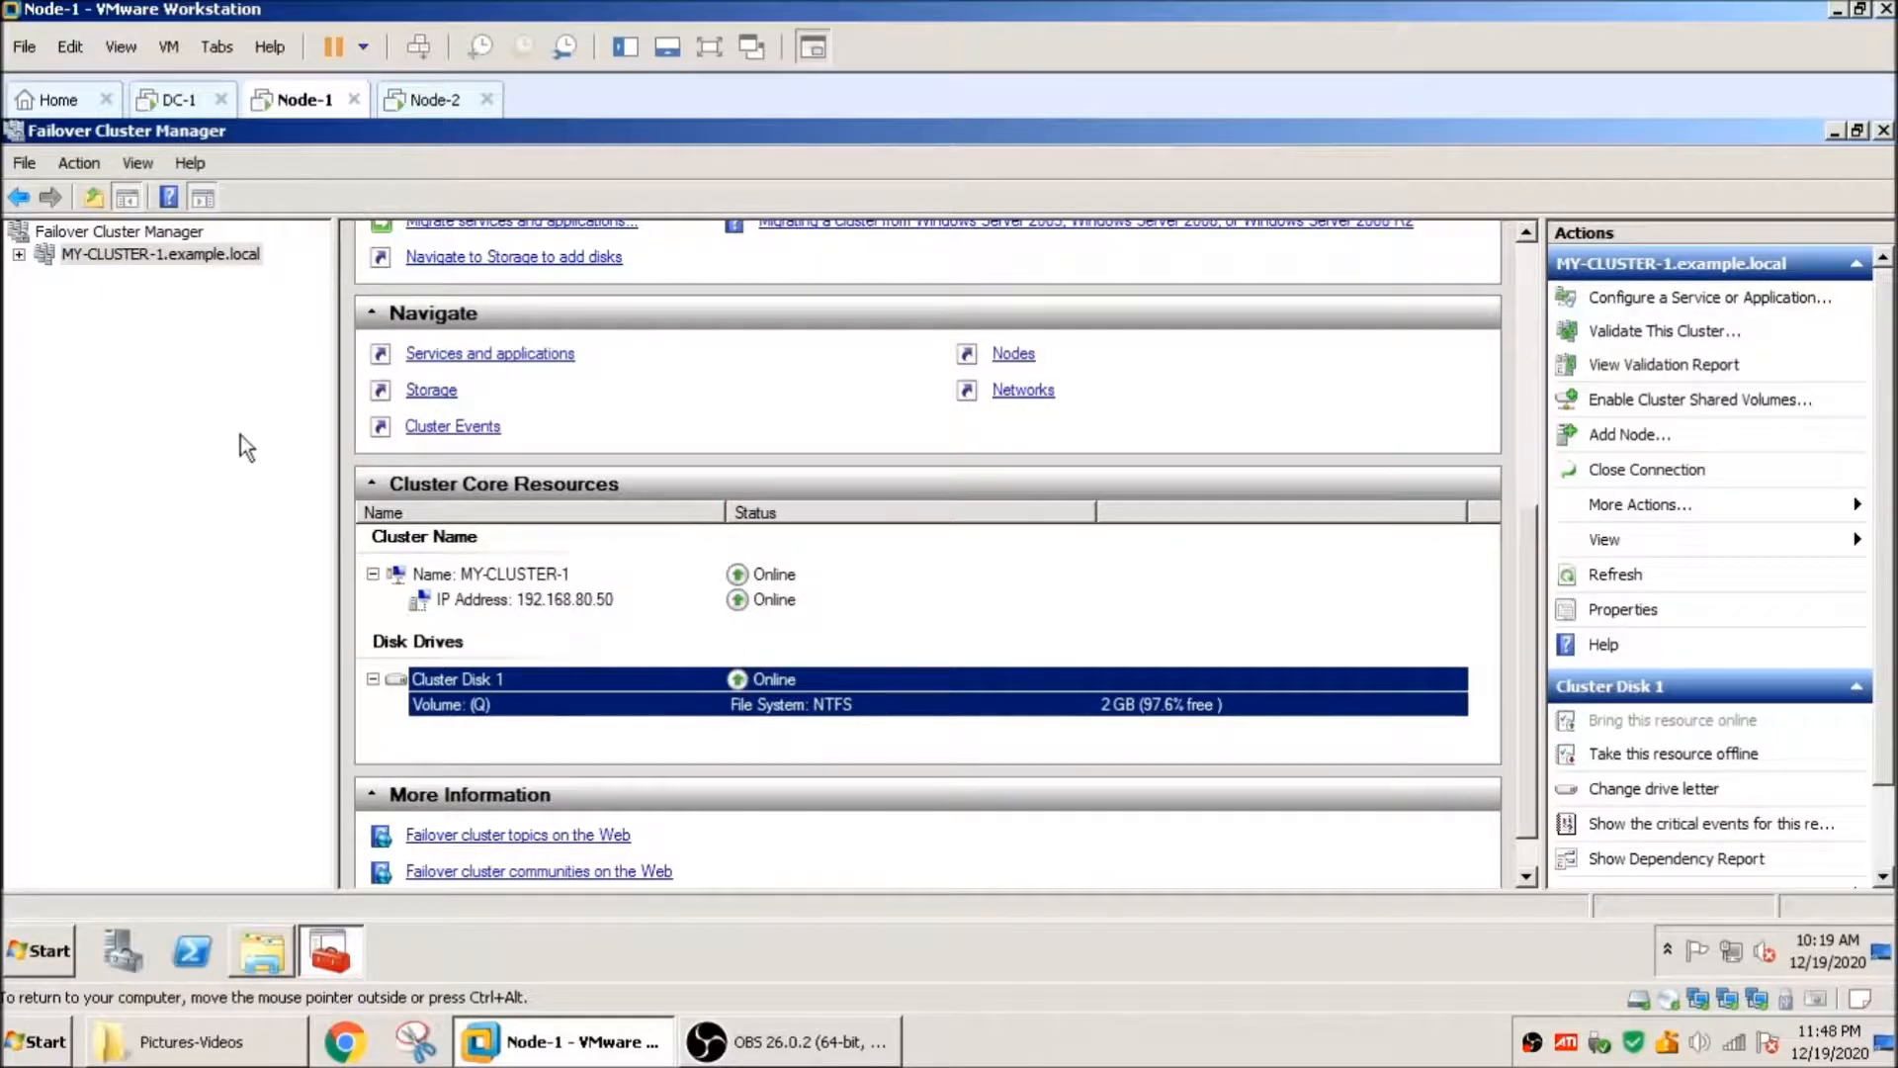
Step: Switch to DC-1, refresh the Computers container, and check the My-Cluster-1 computer object
click(170, 99)
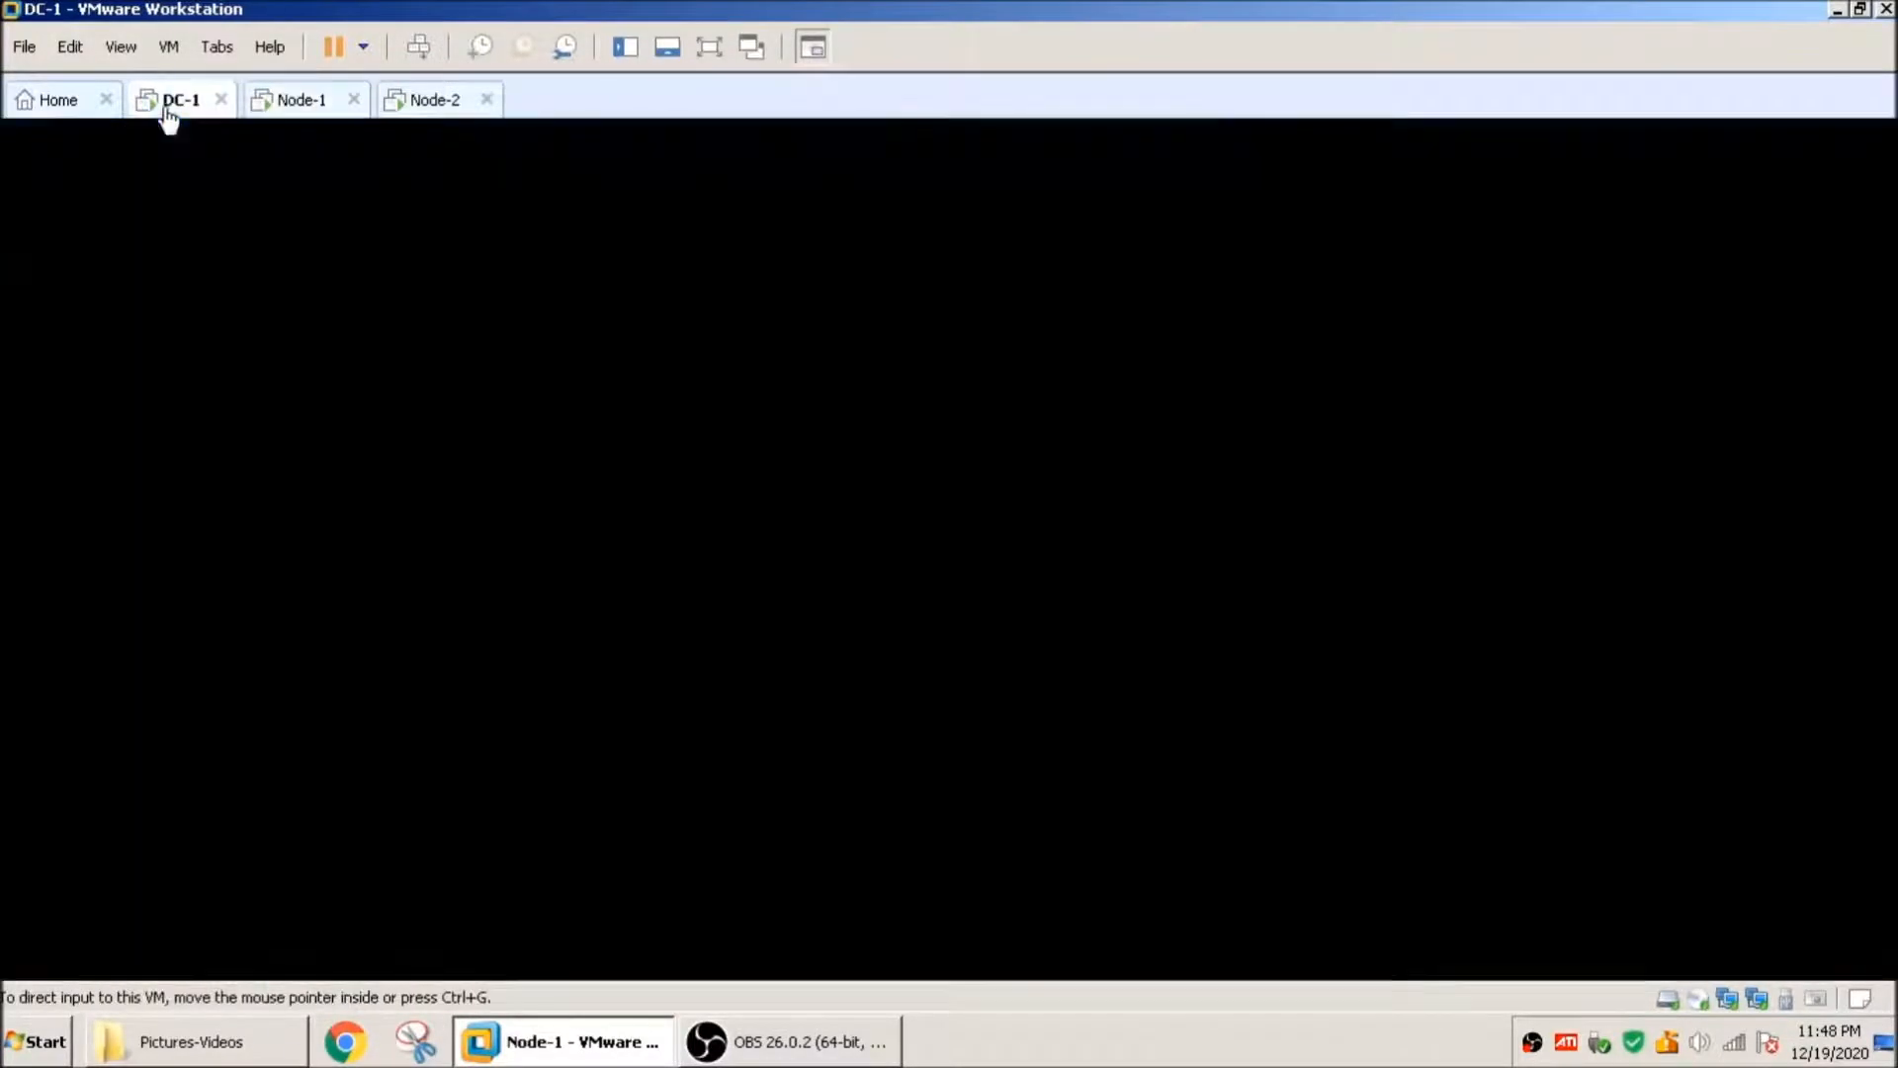
click(554, 473)
right_click(557, 467)
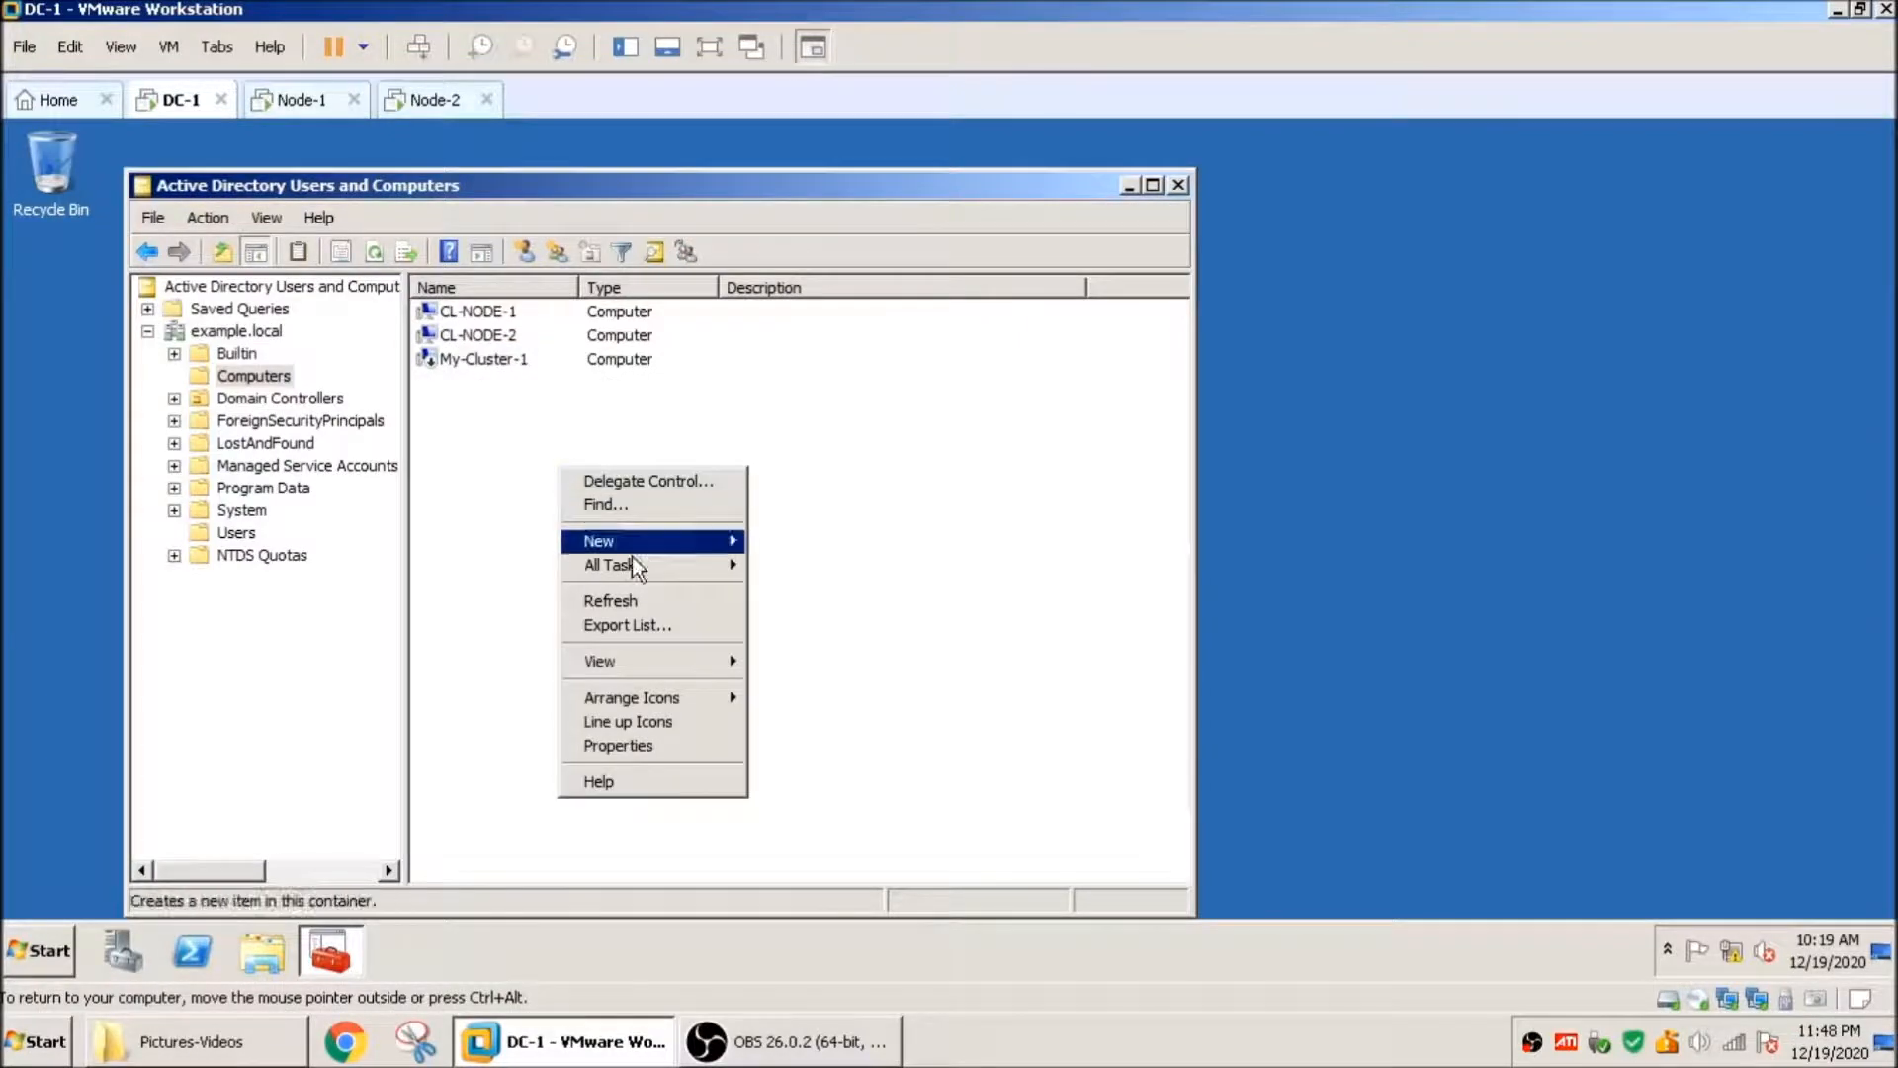
click(635, 603)
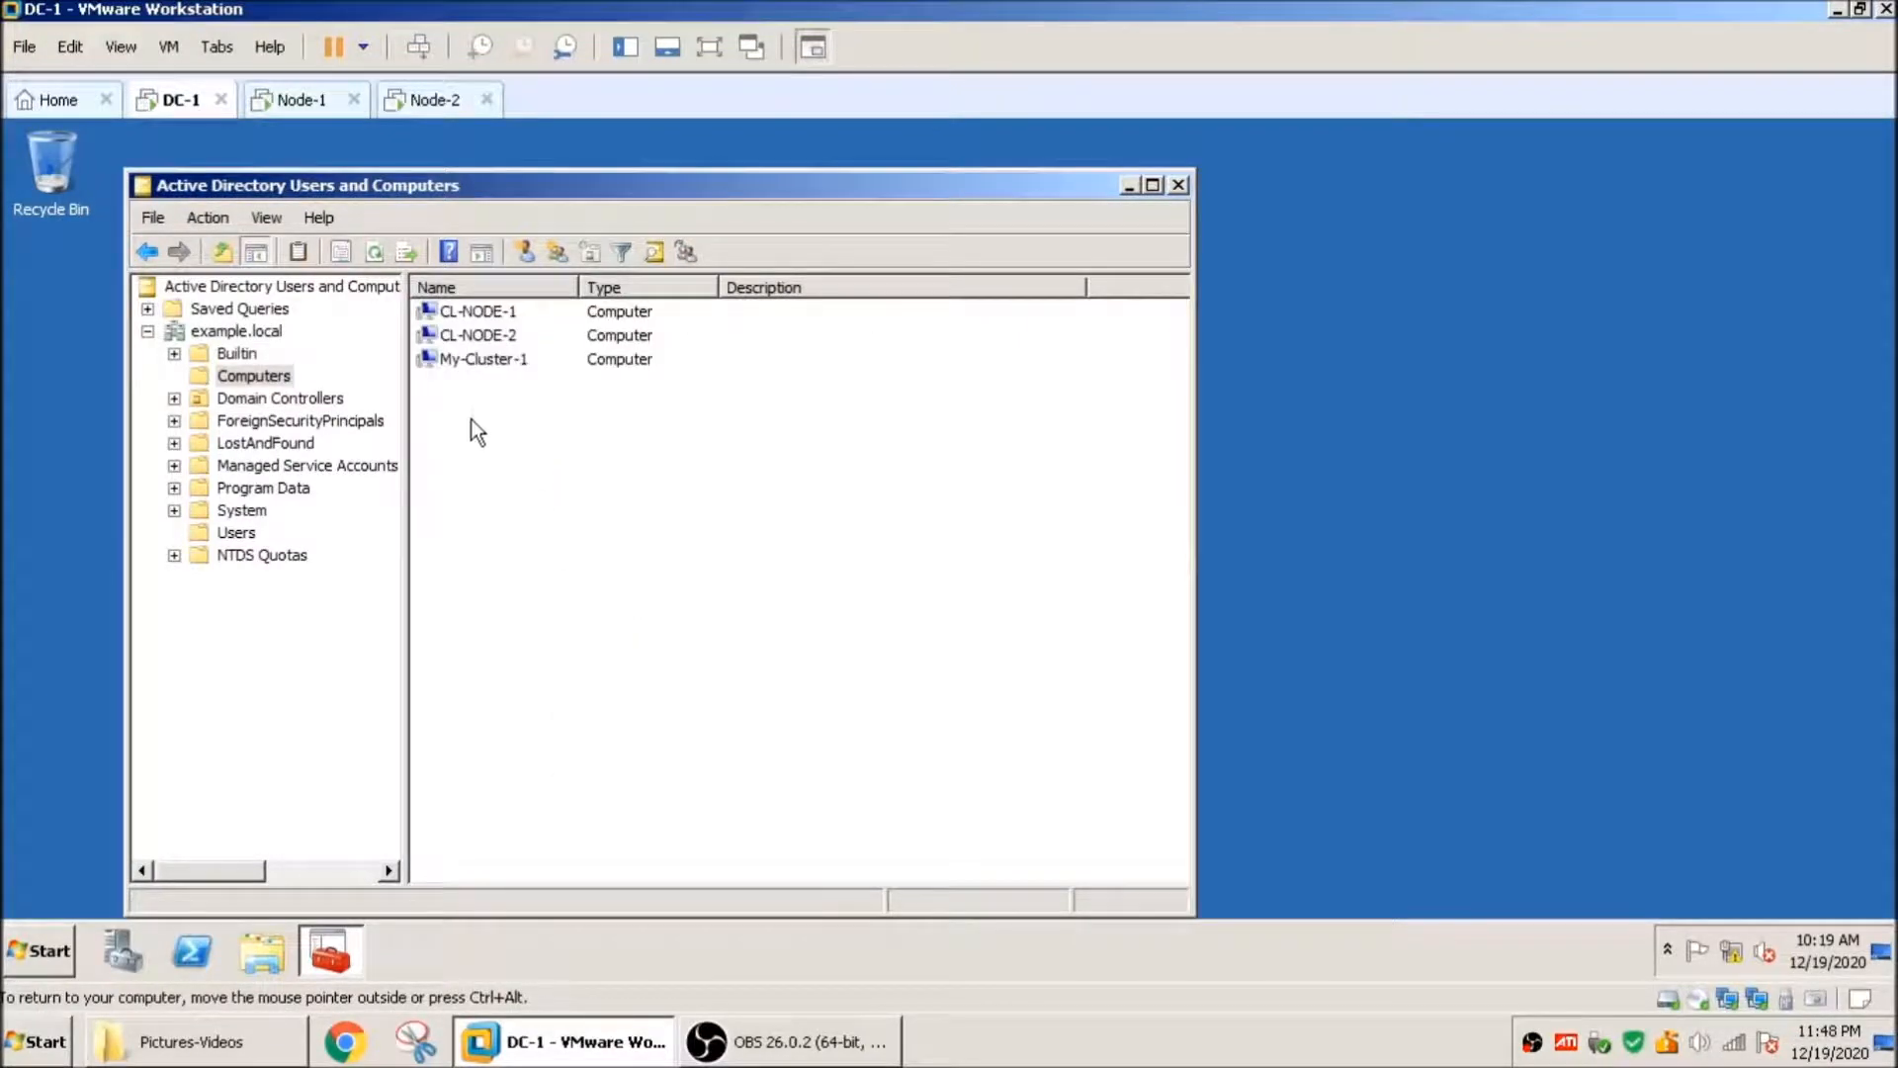
click(499, 360)
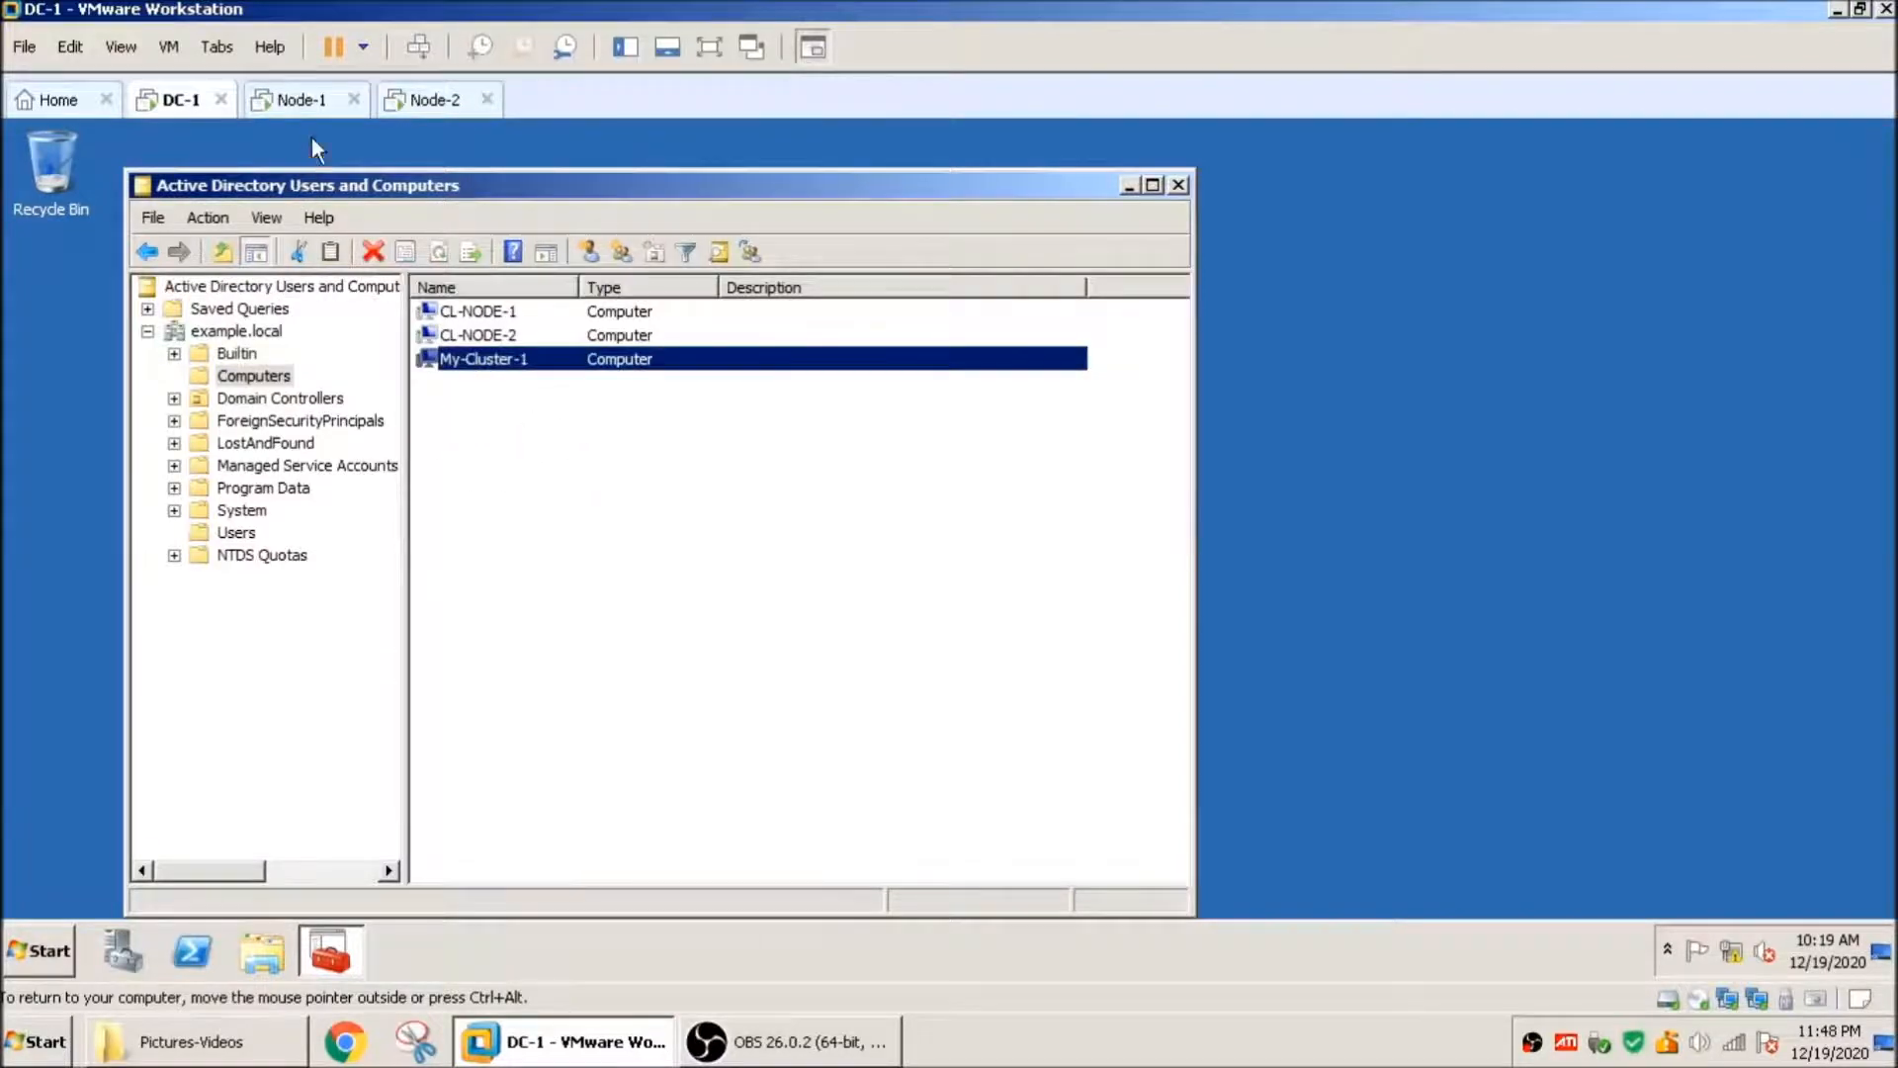
Step: Switch back to Node-1 and create an empty service or application under Services and applications of MY-CLUSTER-1
click(301, 99)
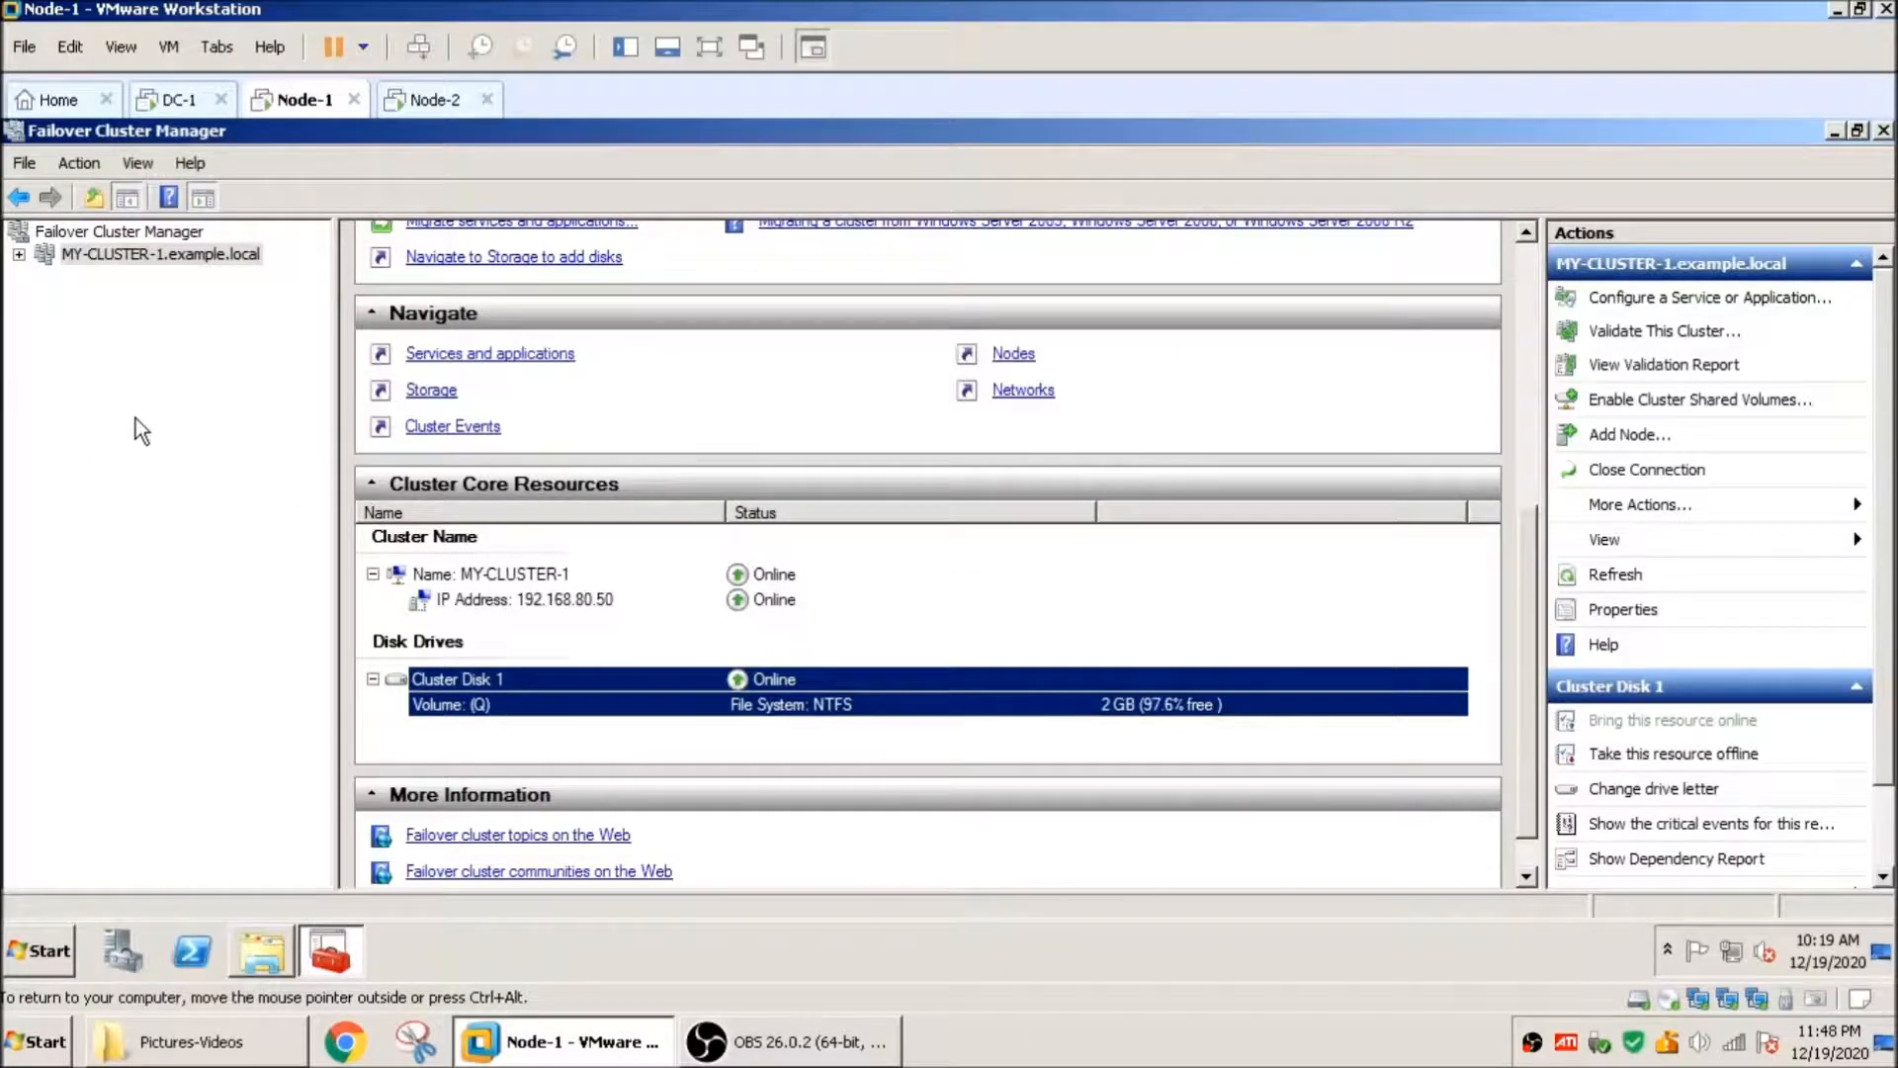
click(19, 254)
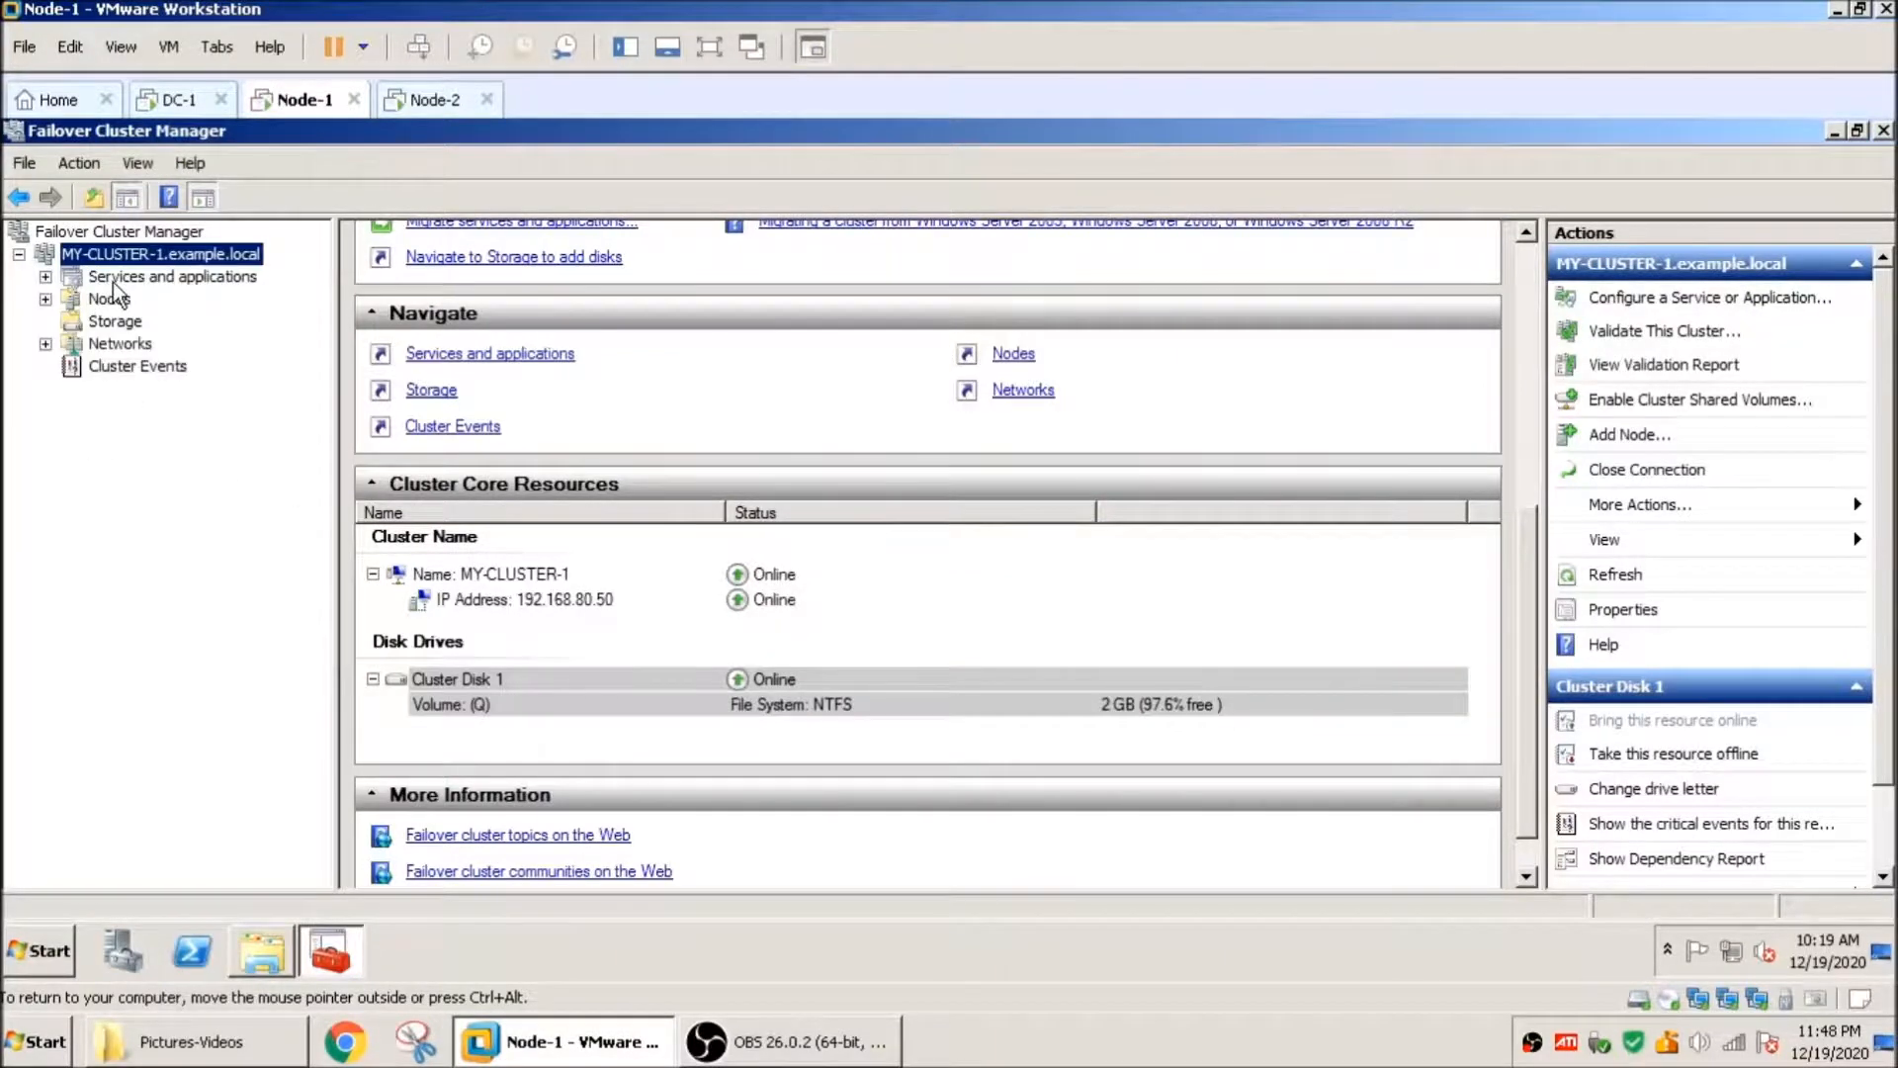
click(126, 278)
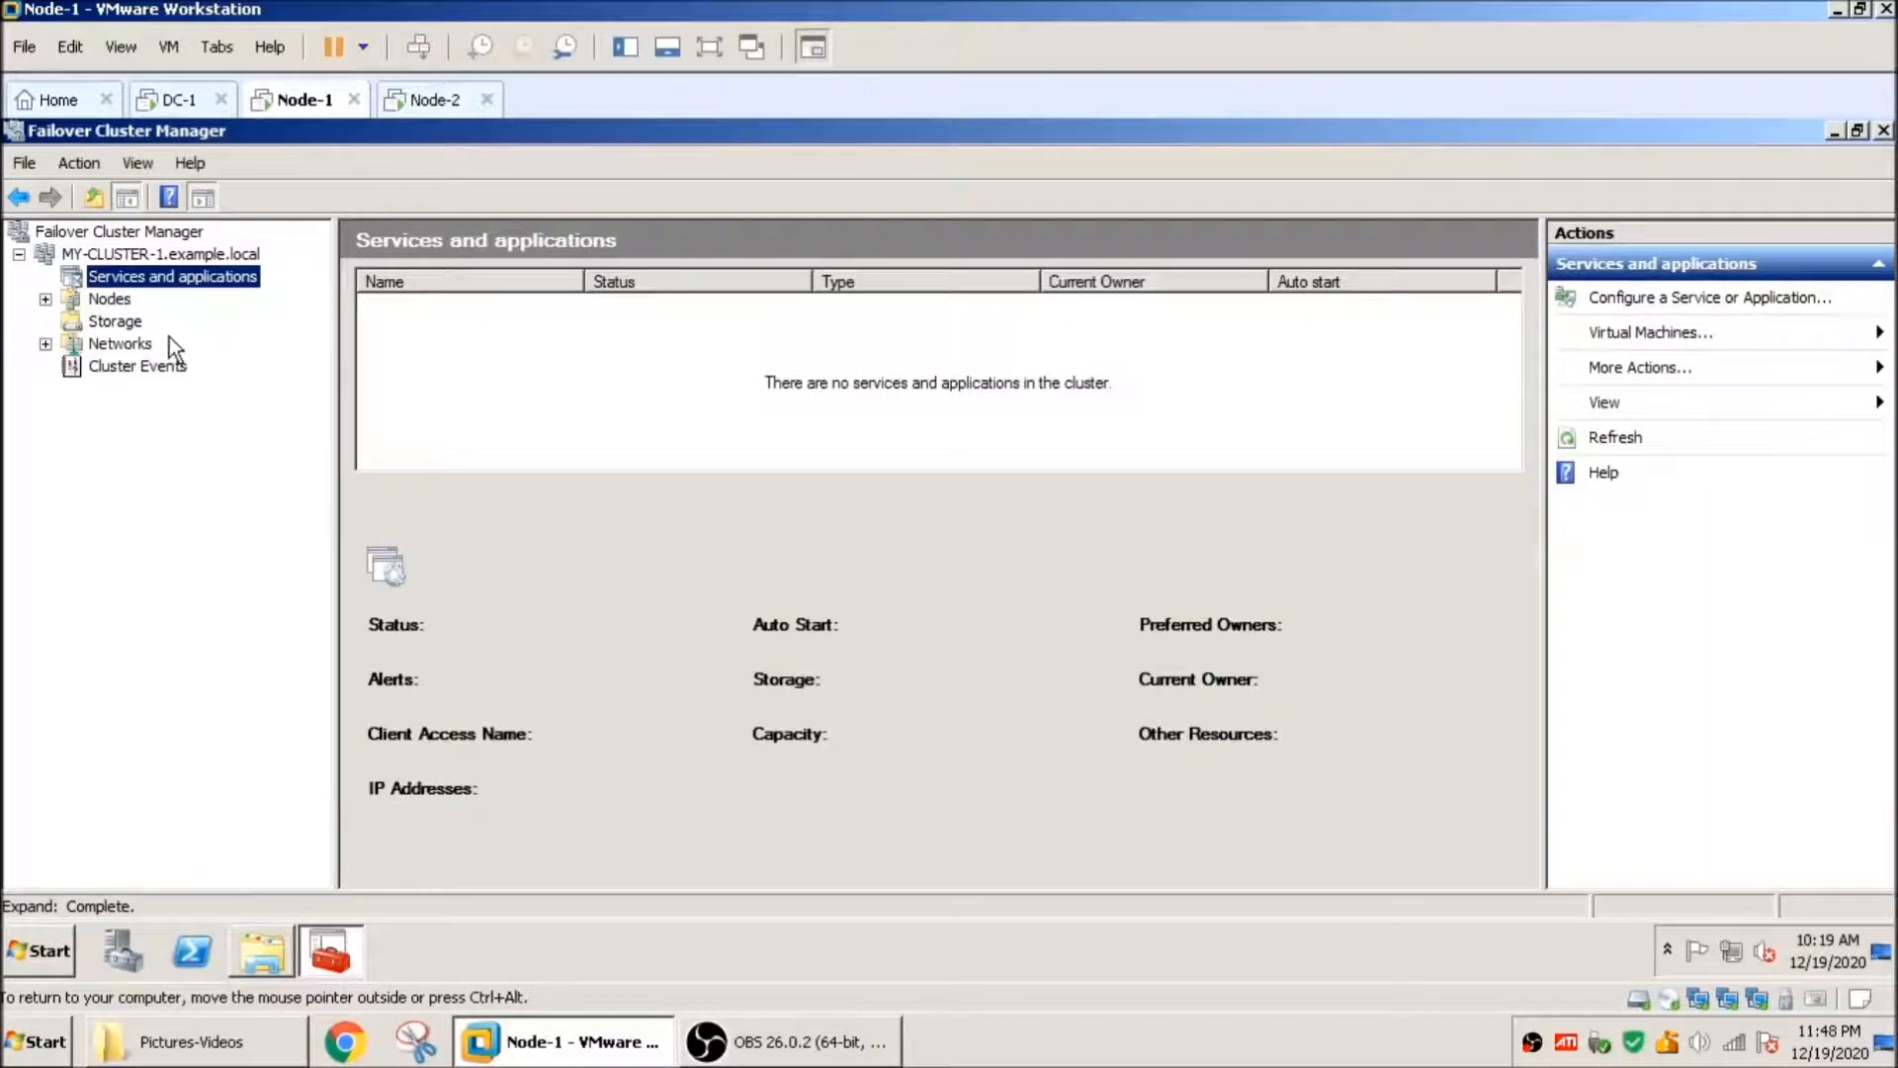
right_click(168, 285)
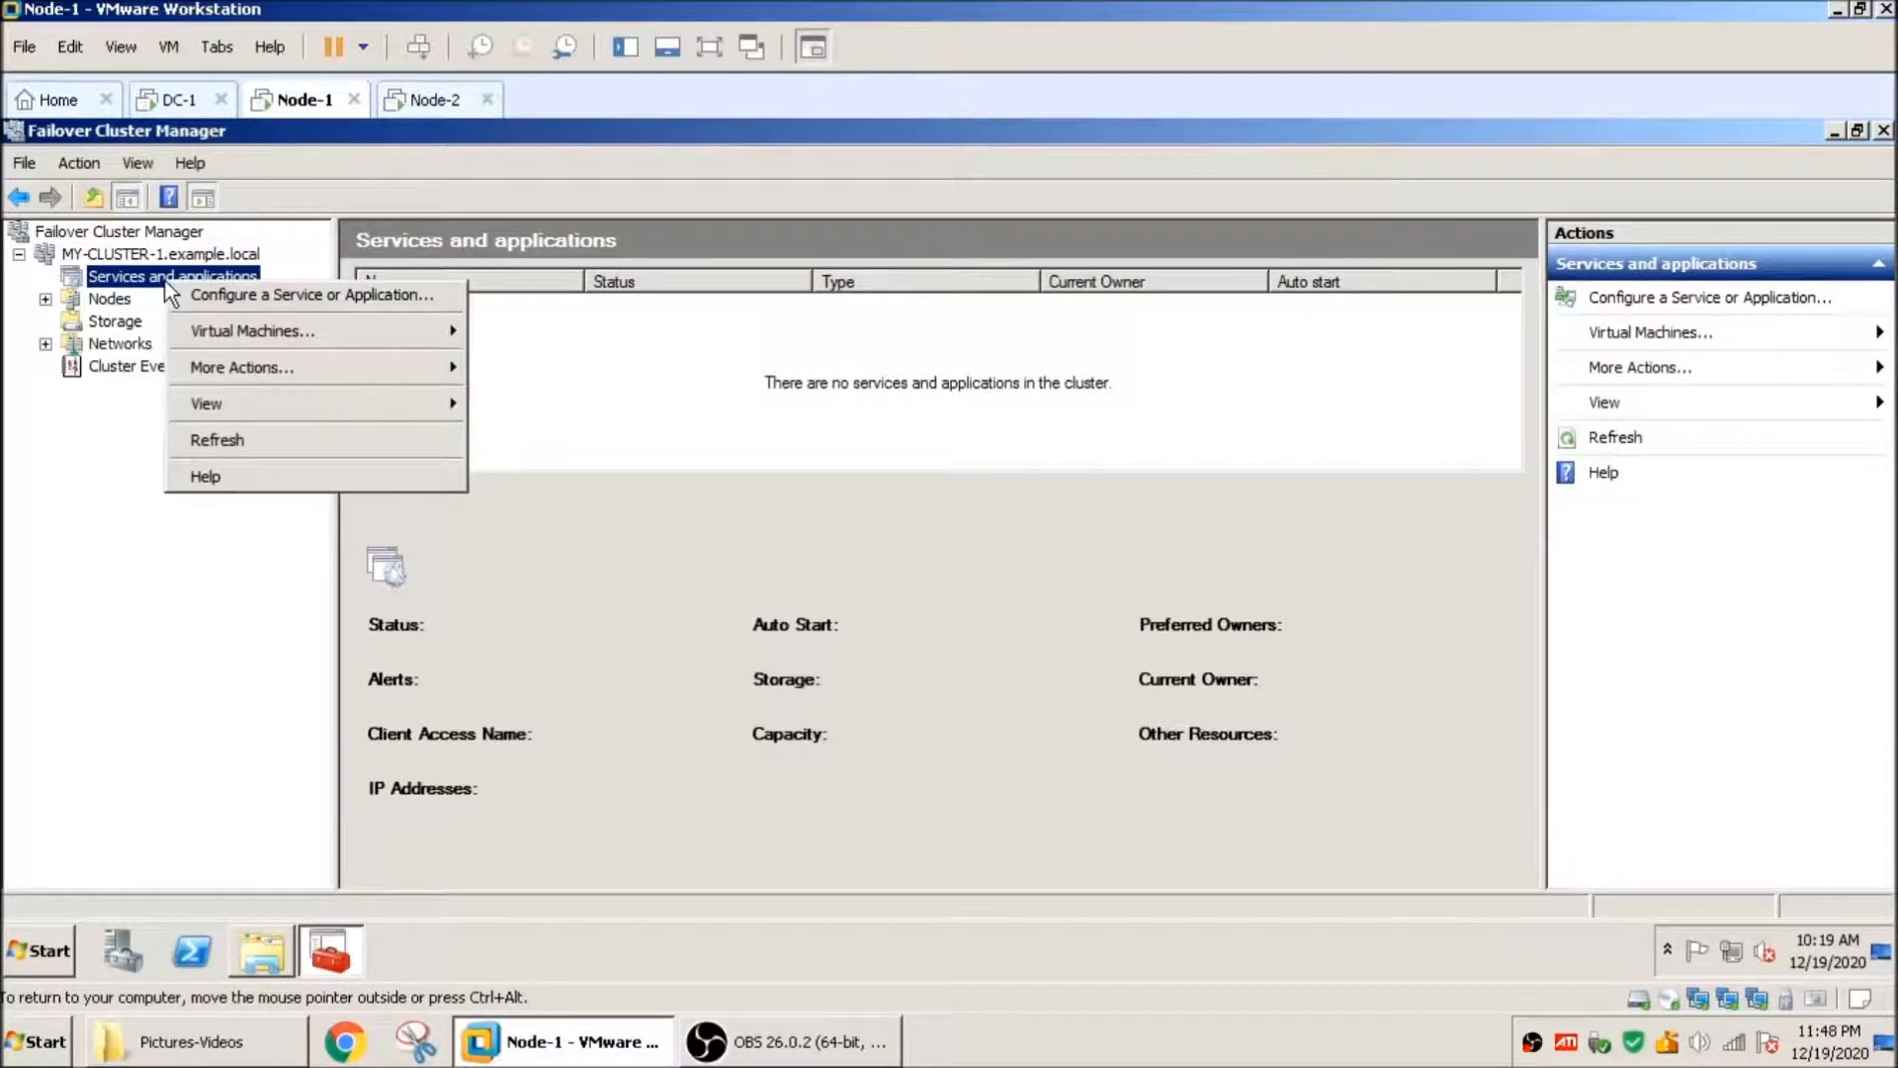
mouse_move(223, 374)
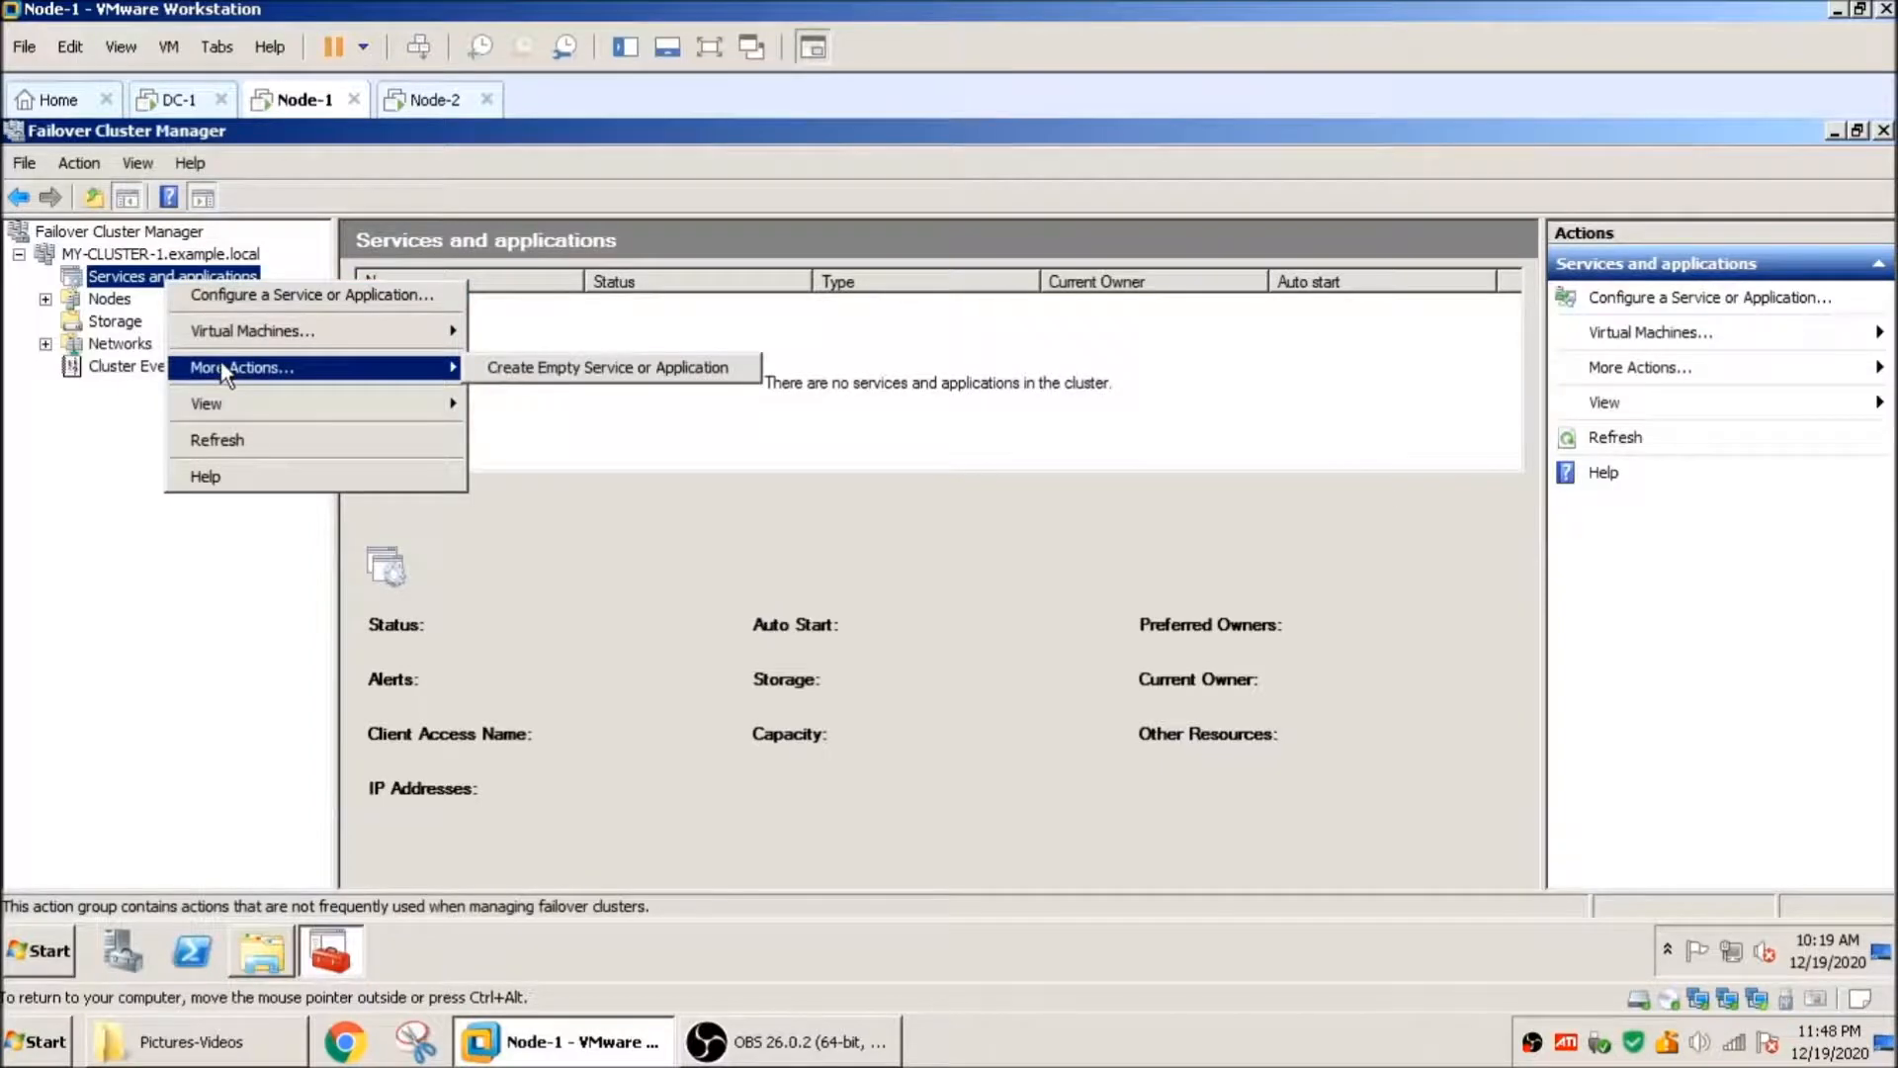
click(614, 371)
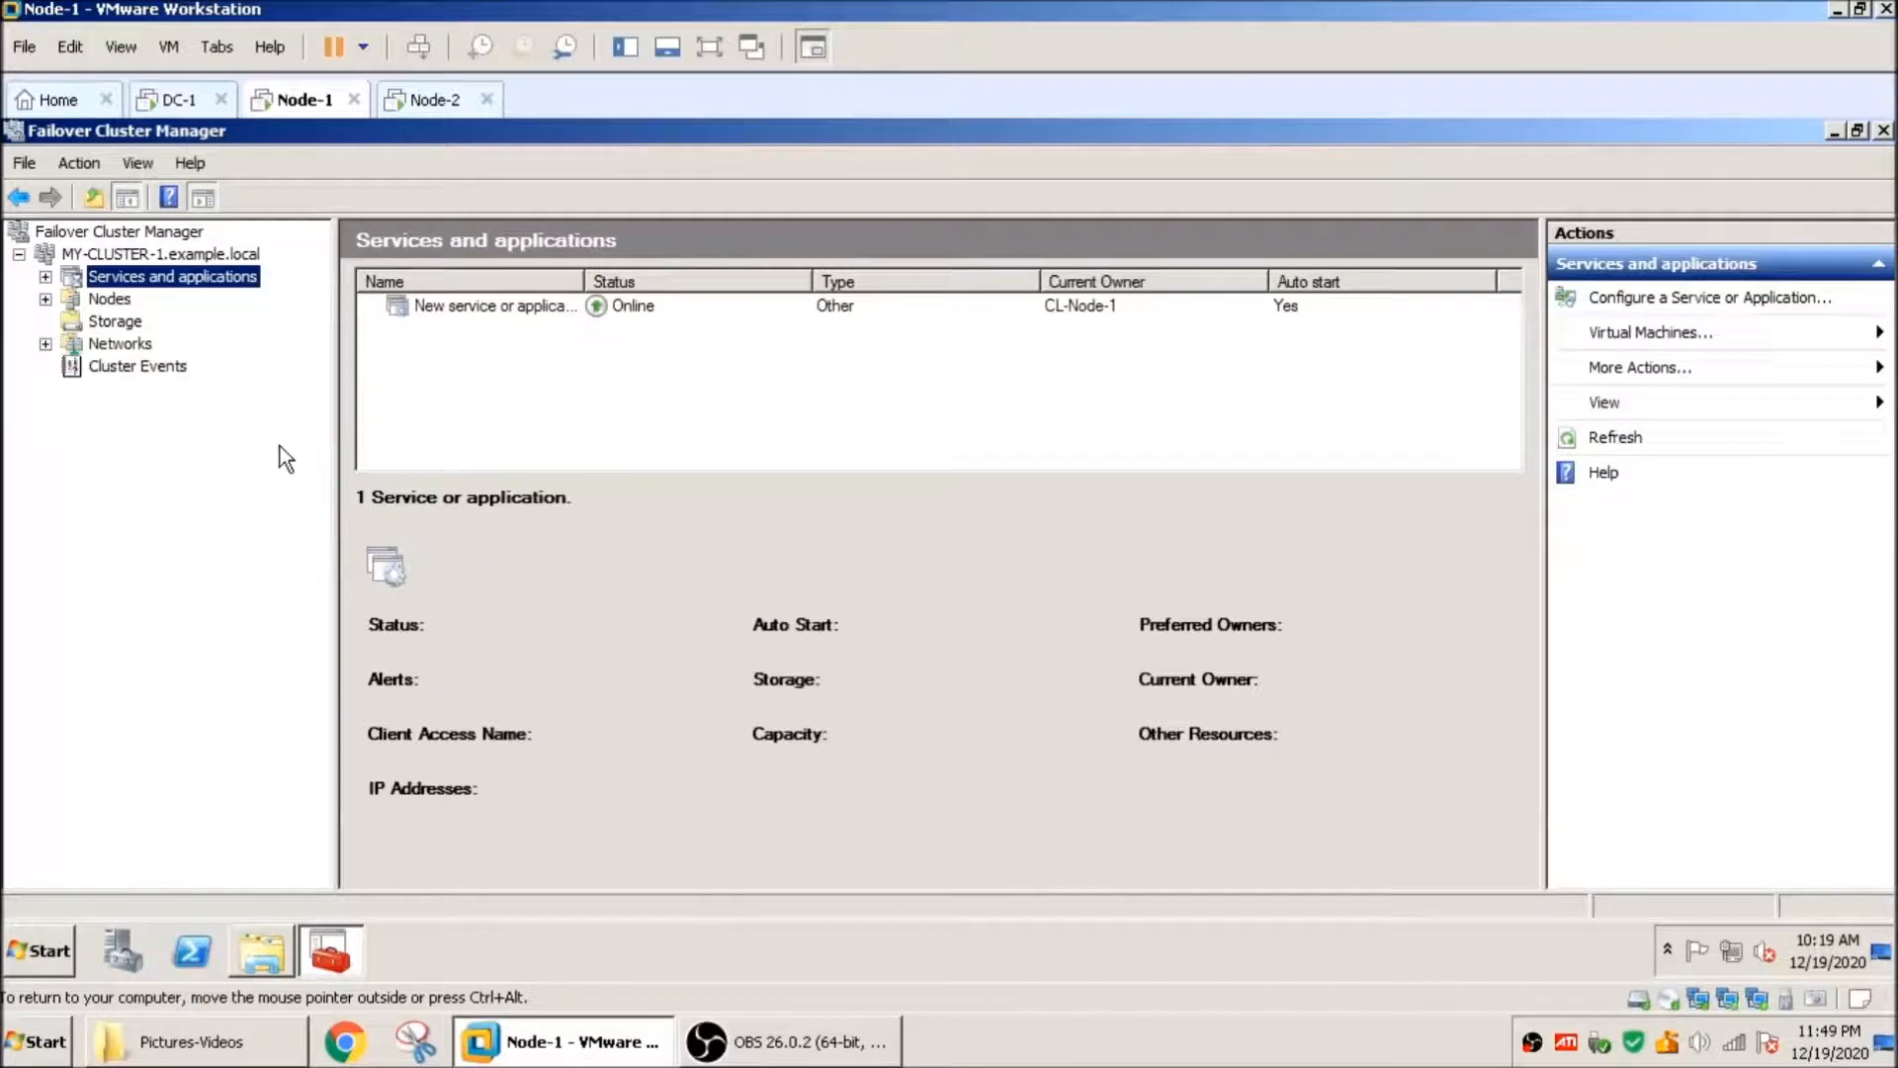
Step: Rename the new empty service or application as My-First-Instance
click(45, 277)
click(179, 299)
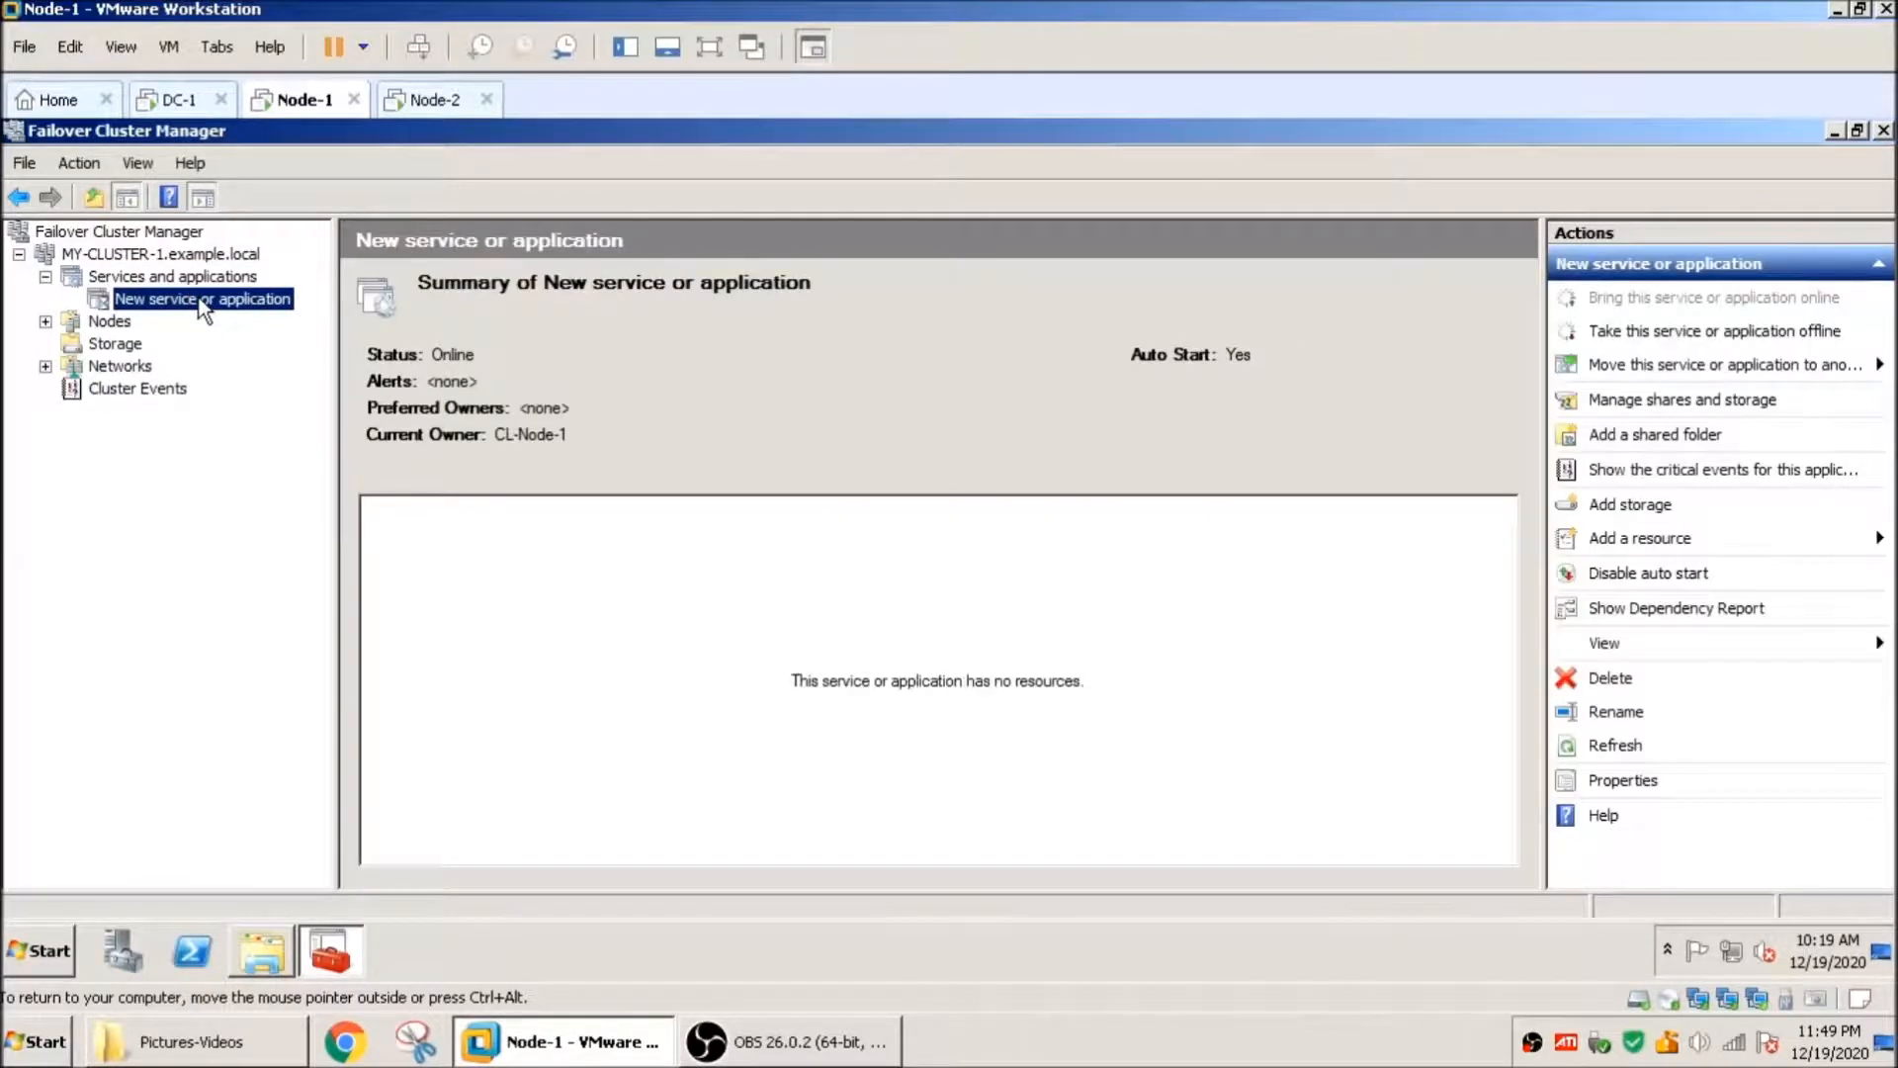
click(205, 302)
text(My-First-Instance)
key(Return)
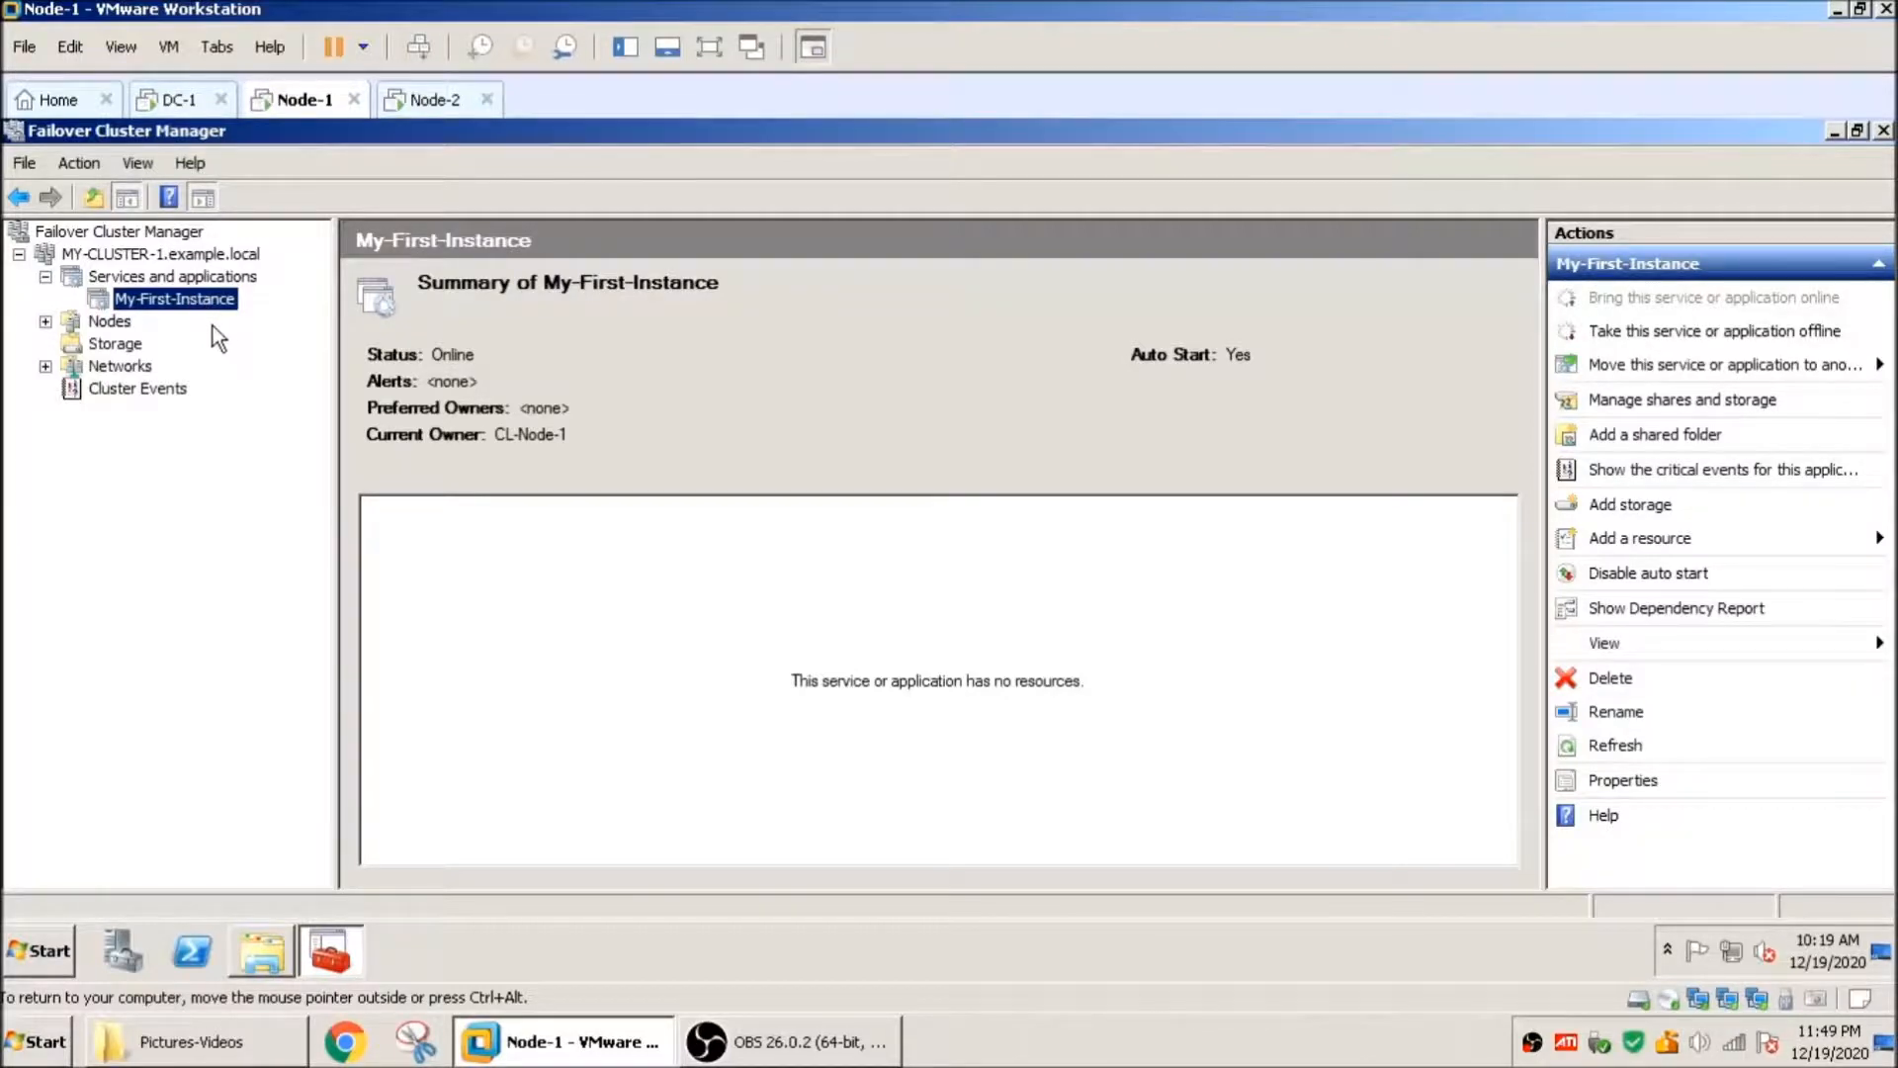
Step: Start adding a Client Access Point resource to My-First-Instance and set its network name to Instance-1
right_click(205, 295)
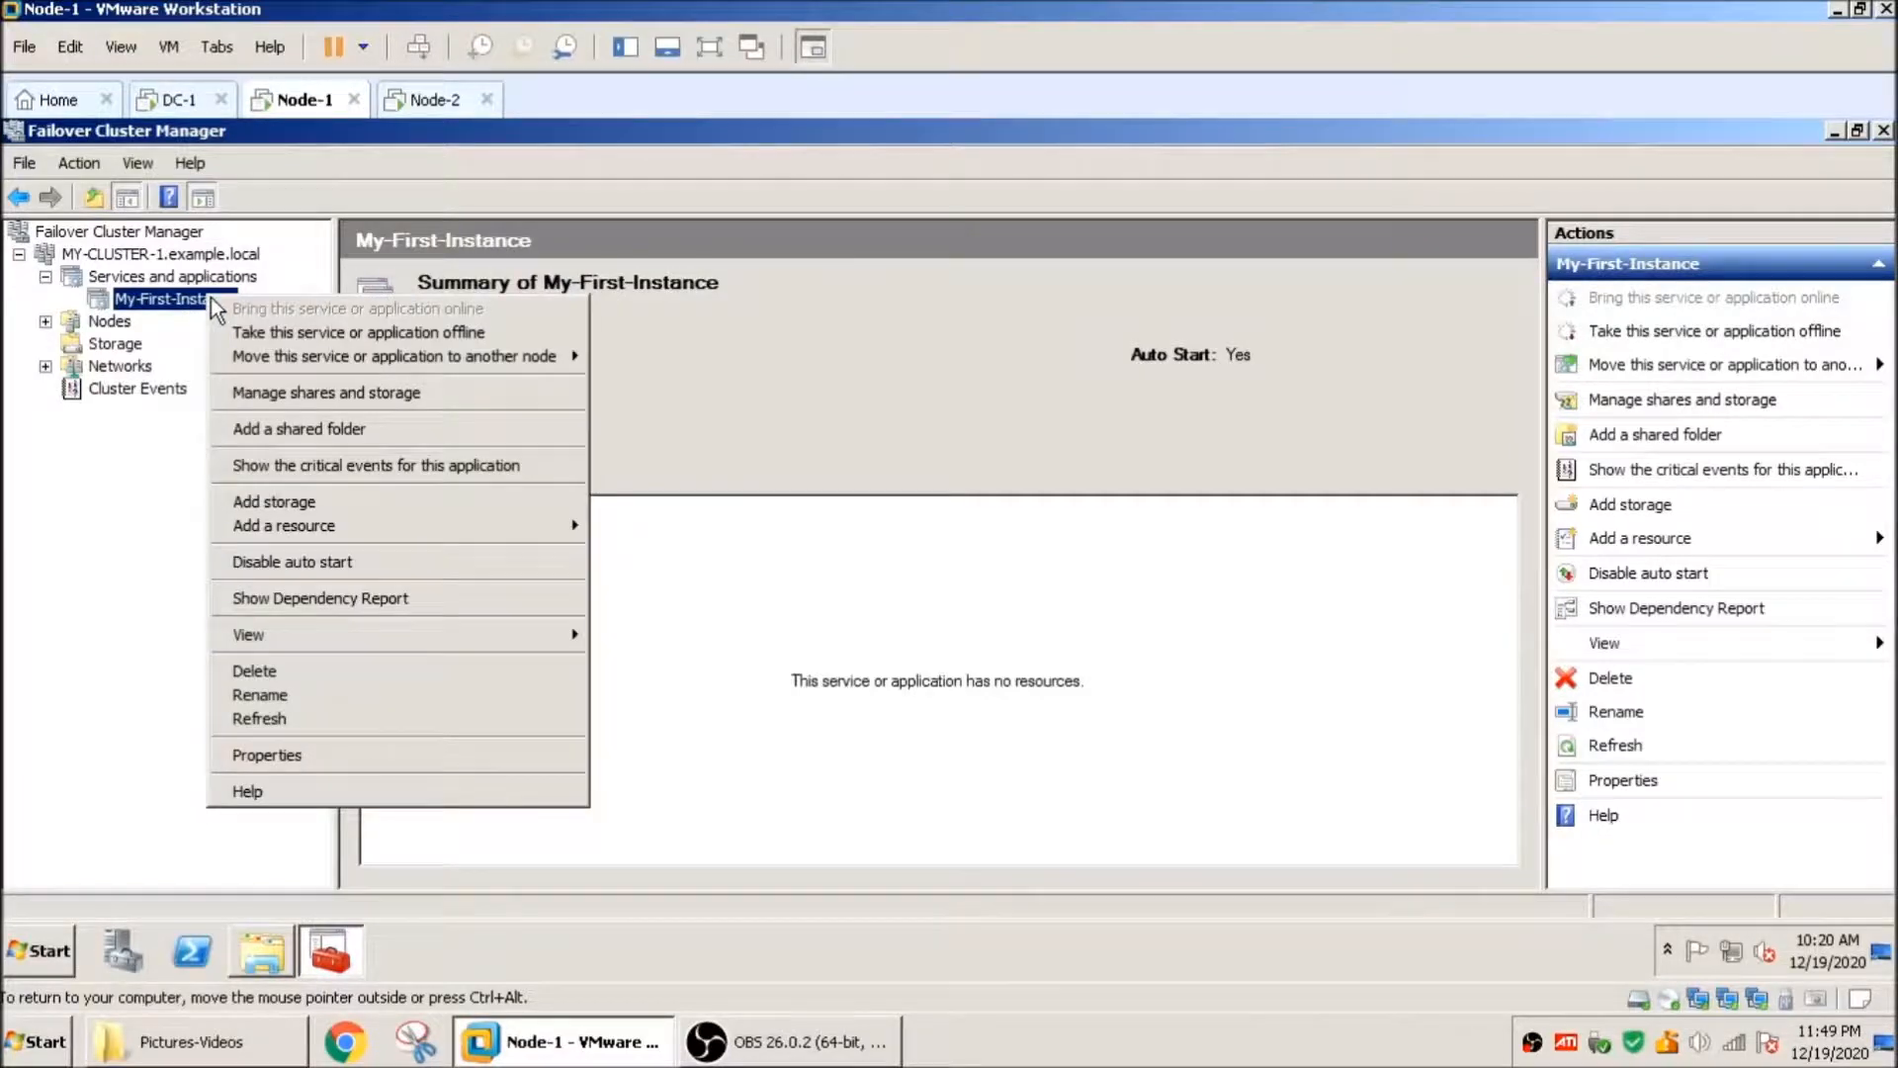
mouse_move(369, 536)
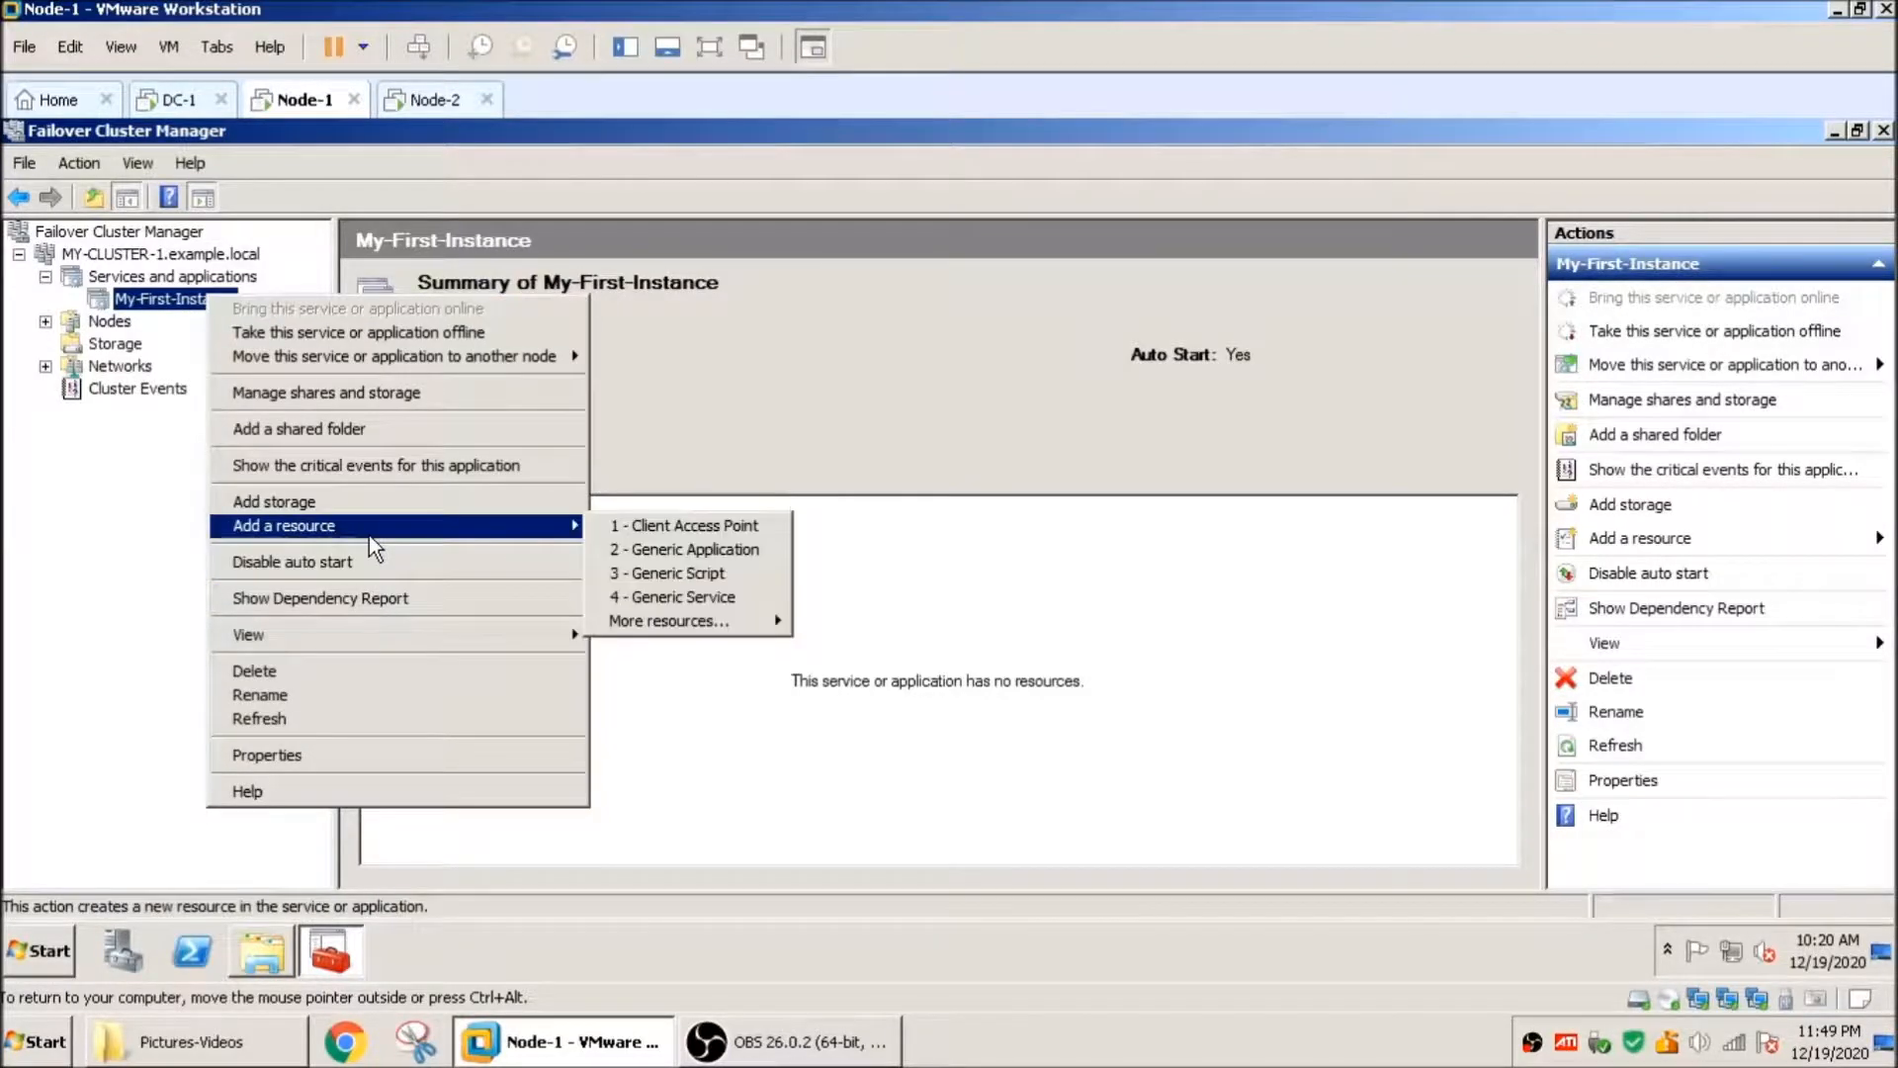
click(637, 530)
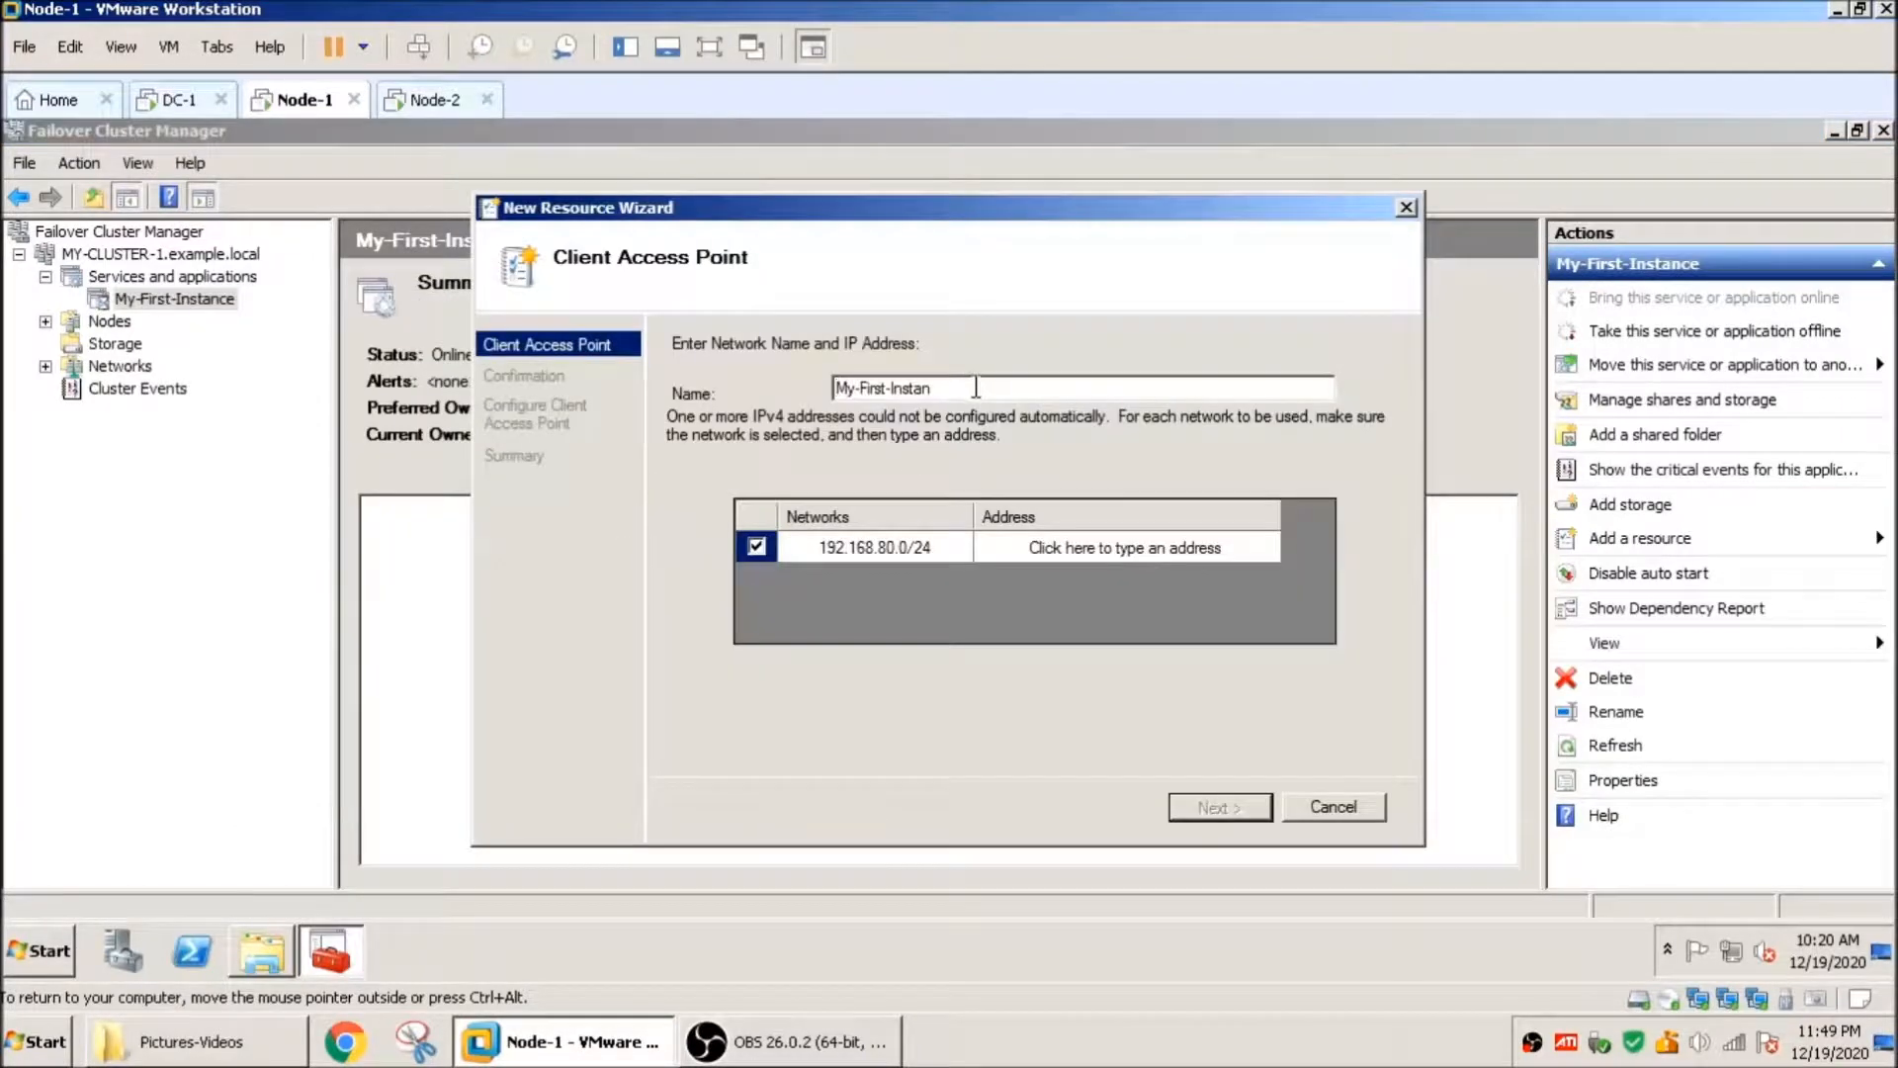
drag(976, 387, 769, 397)
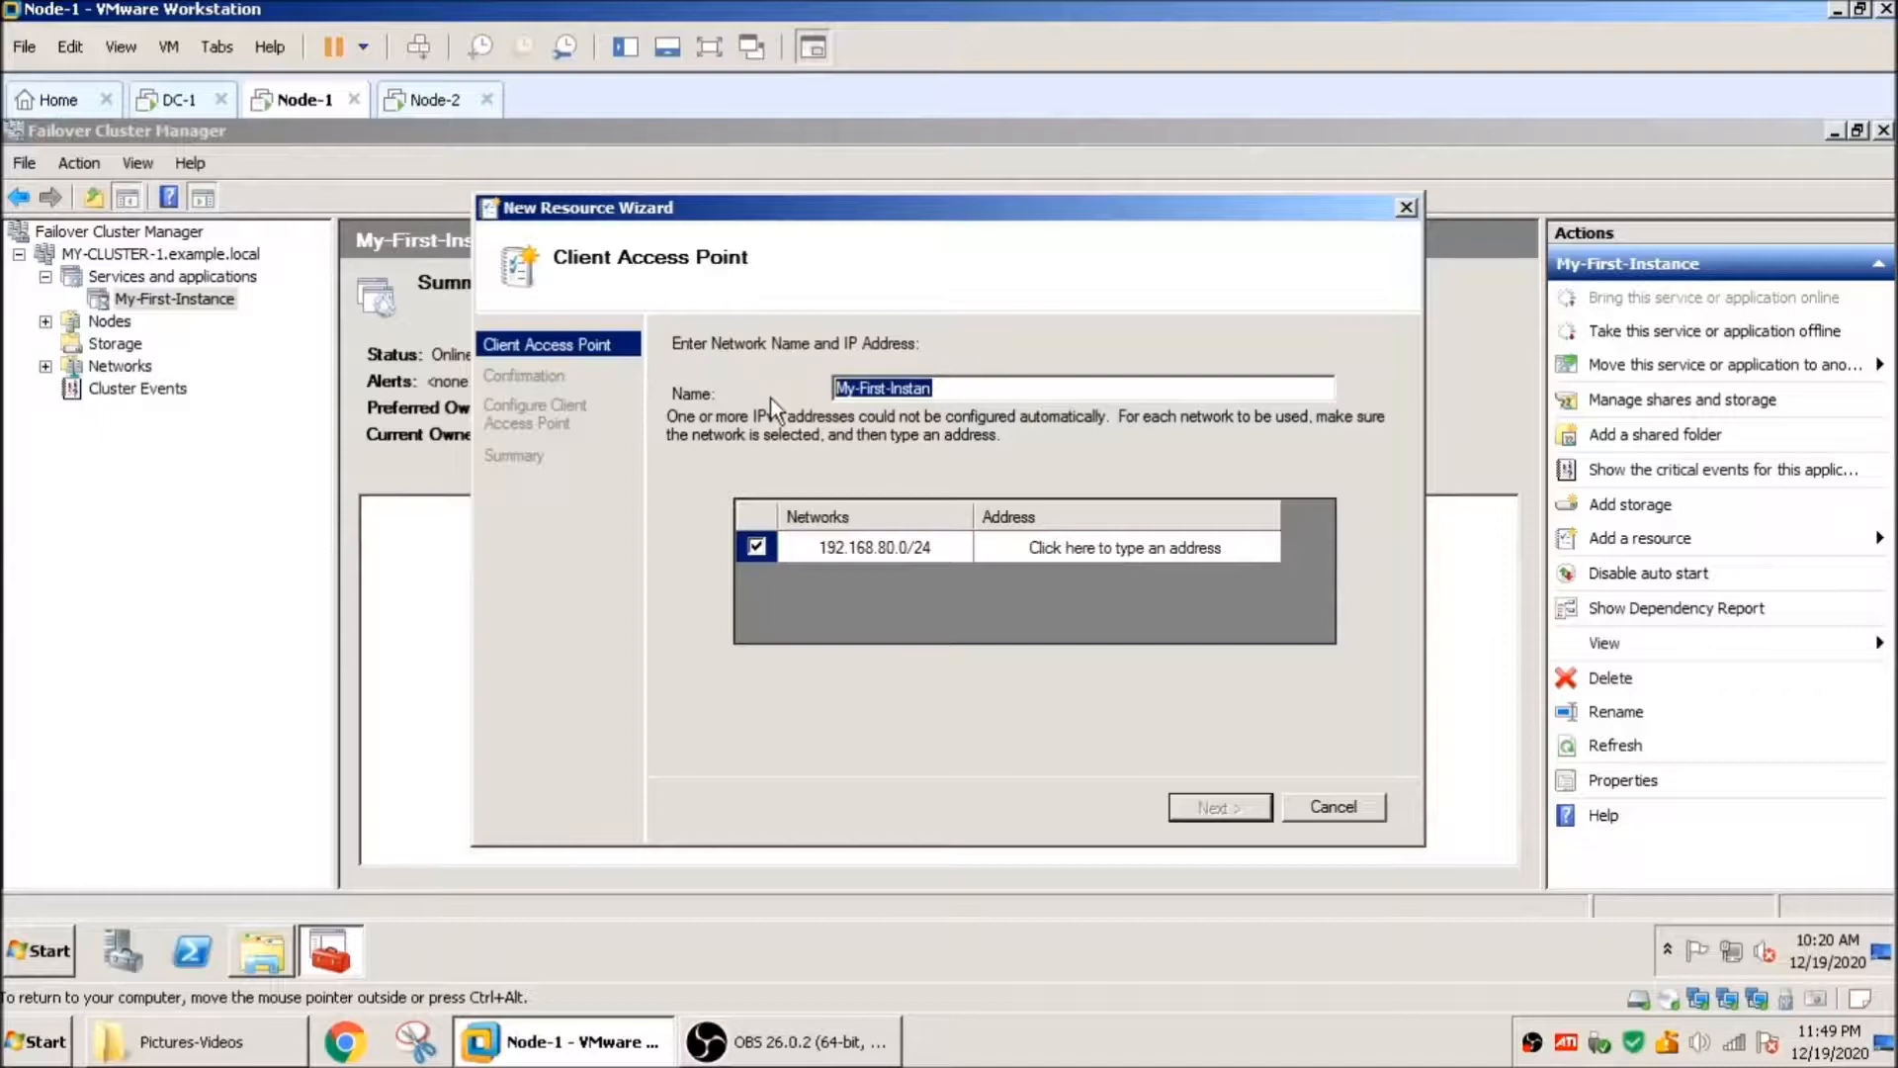
text(Instance-1)
drag(920, 393, 823, 389)
Step: Set the access point's address on the 192.168.80.0/24 network to 192.168.80.60, create the resource, and finish the wizard
click(1244, 546)
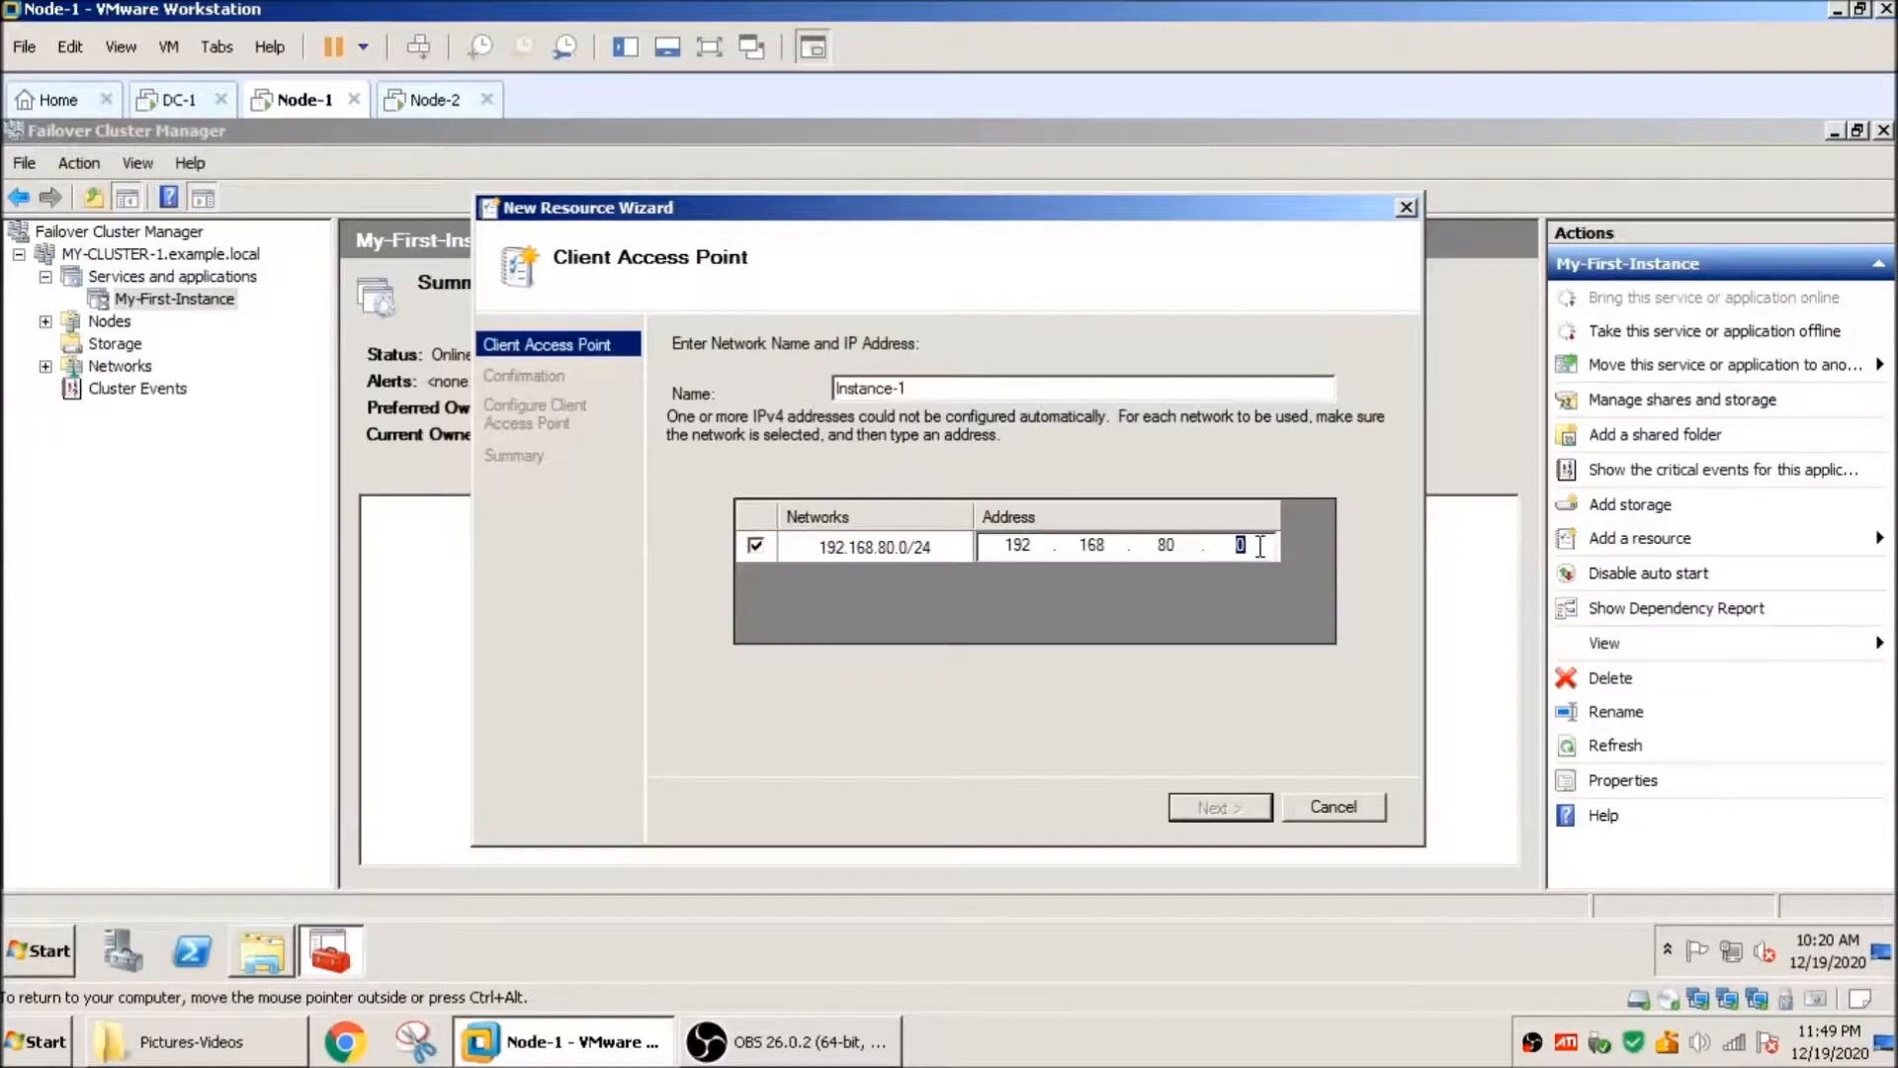
text(60)
click(1224, 806)
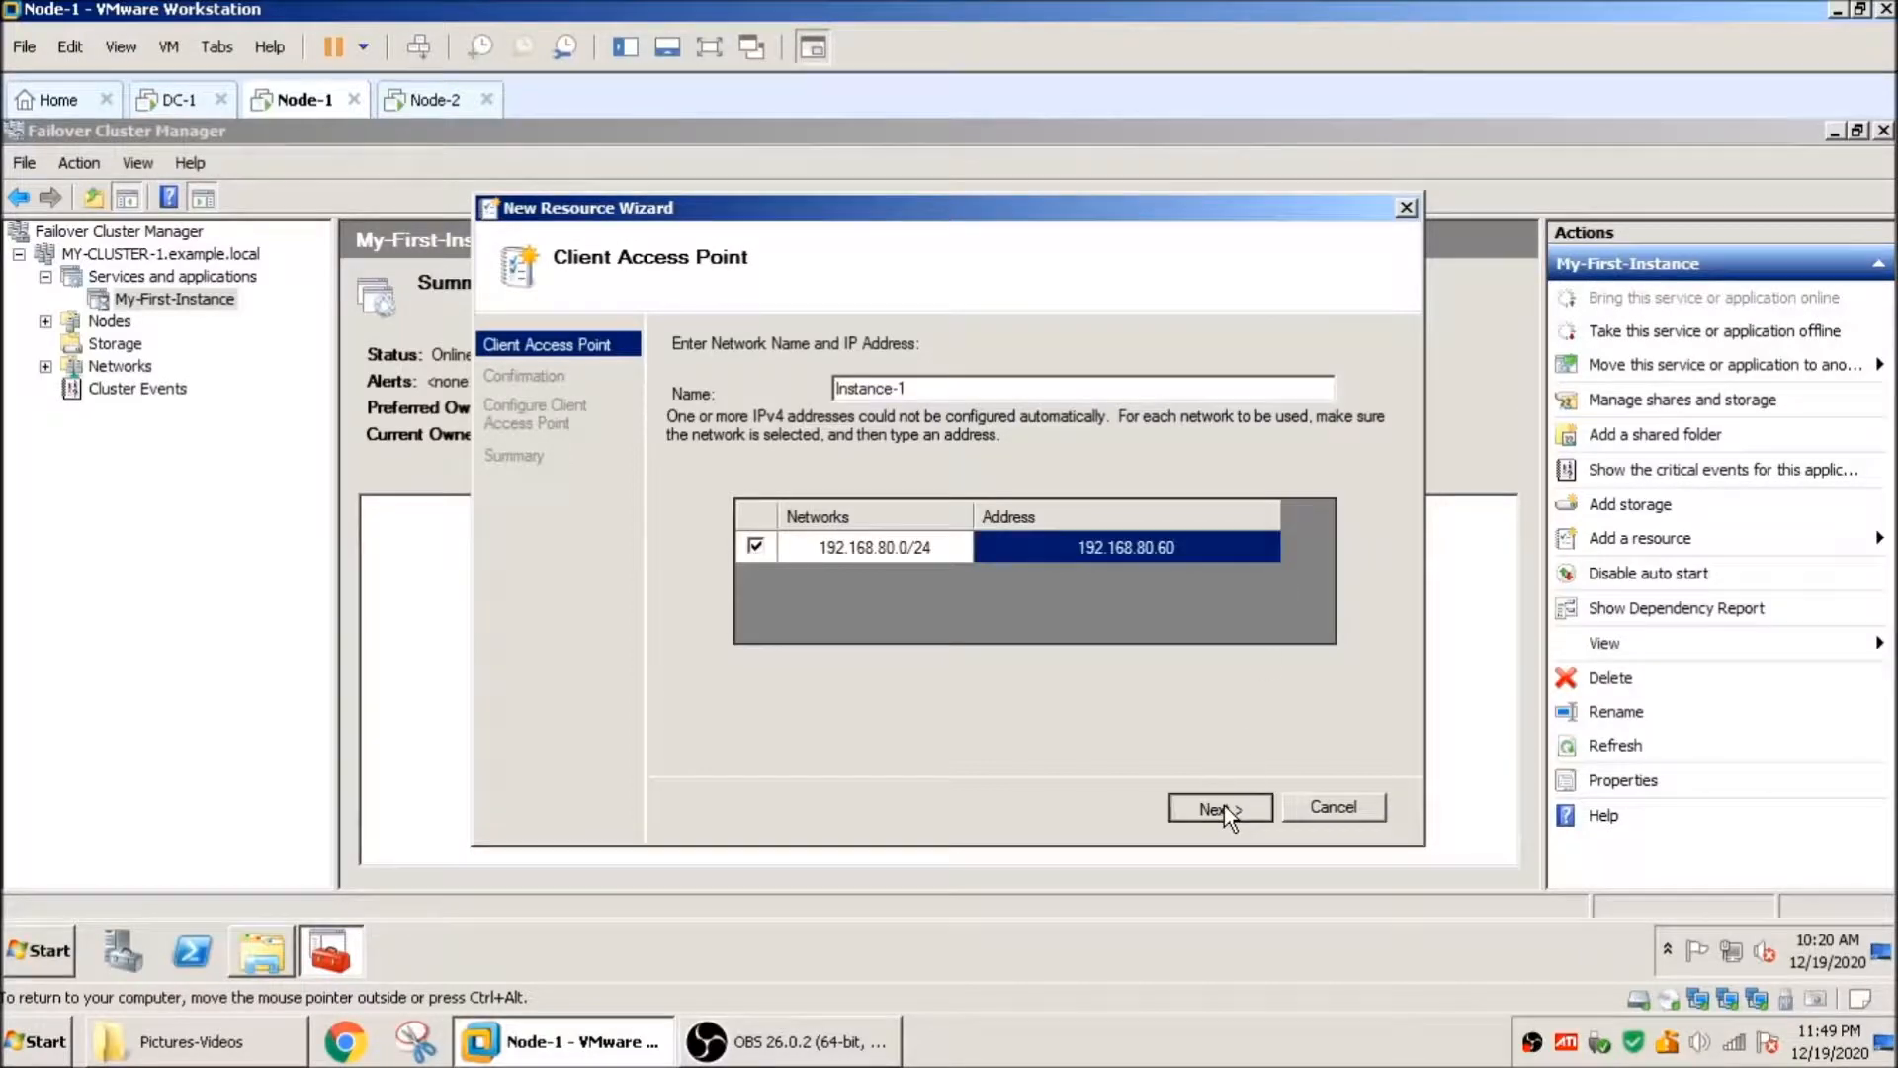
click(1224, 804)
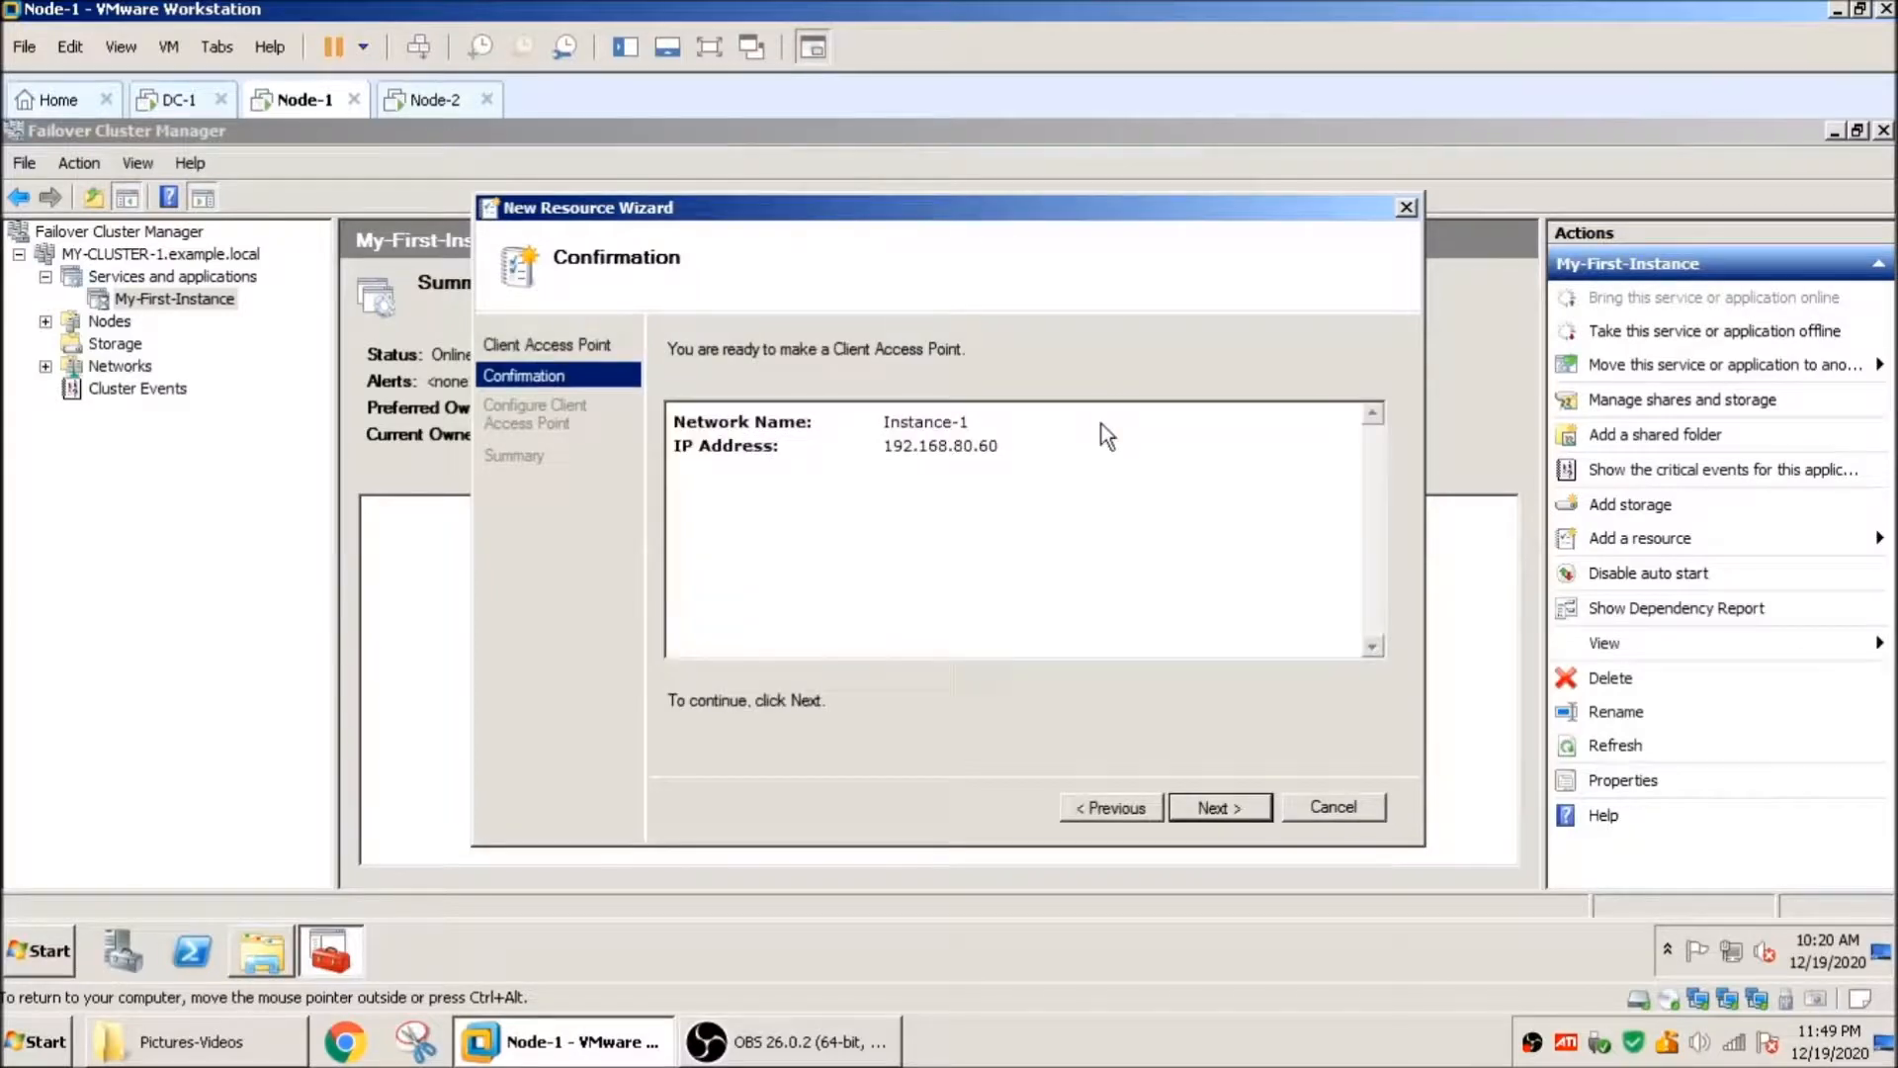
click(1224, 809)
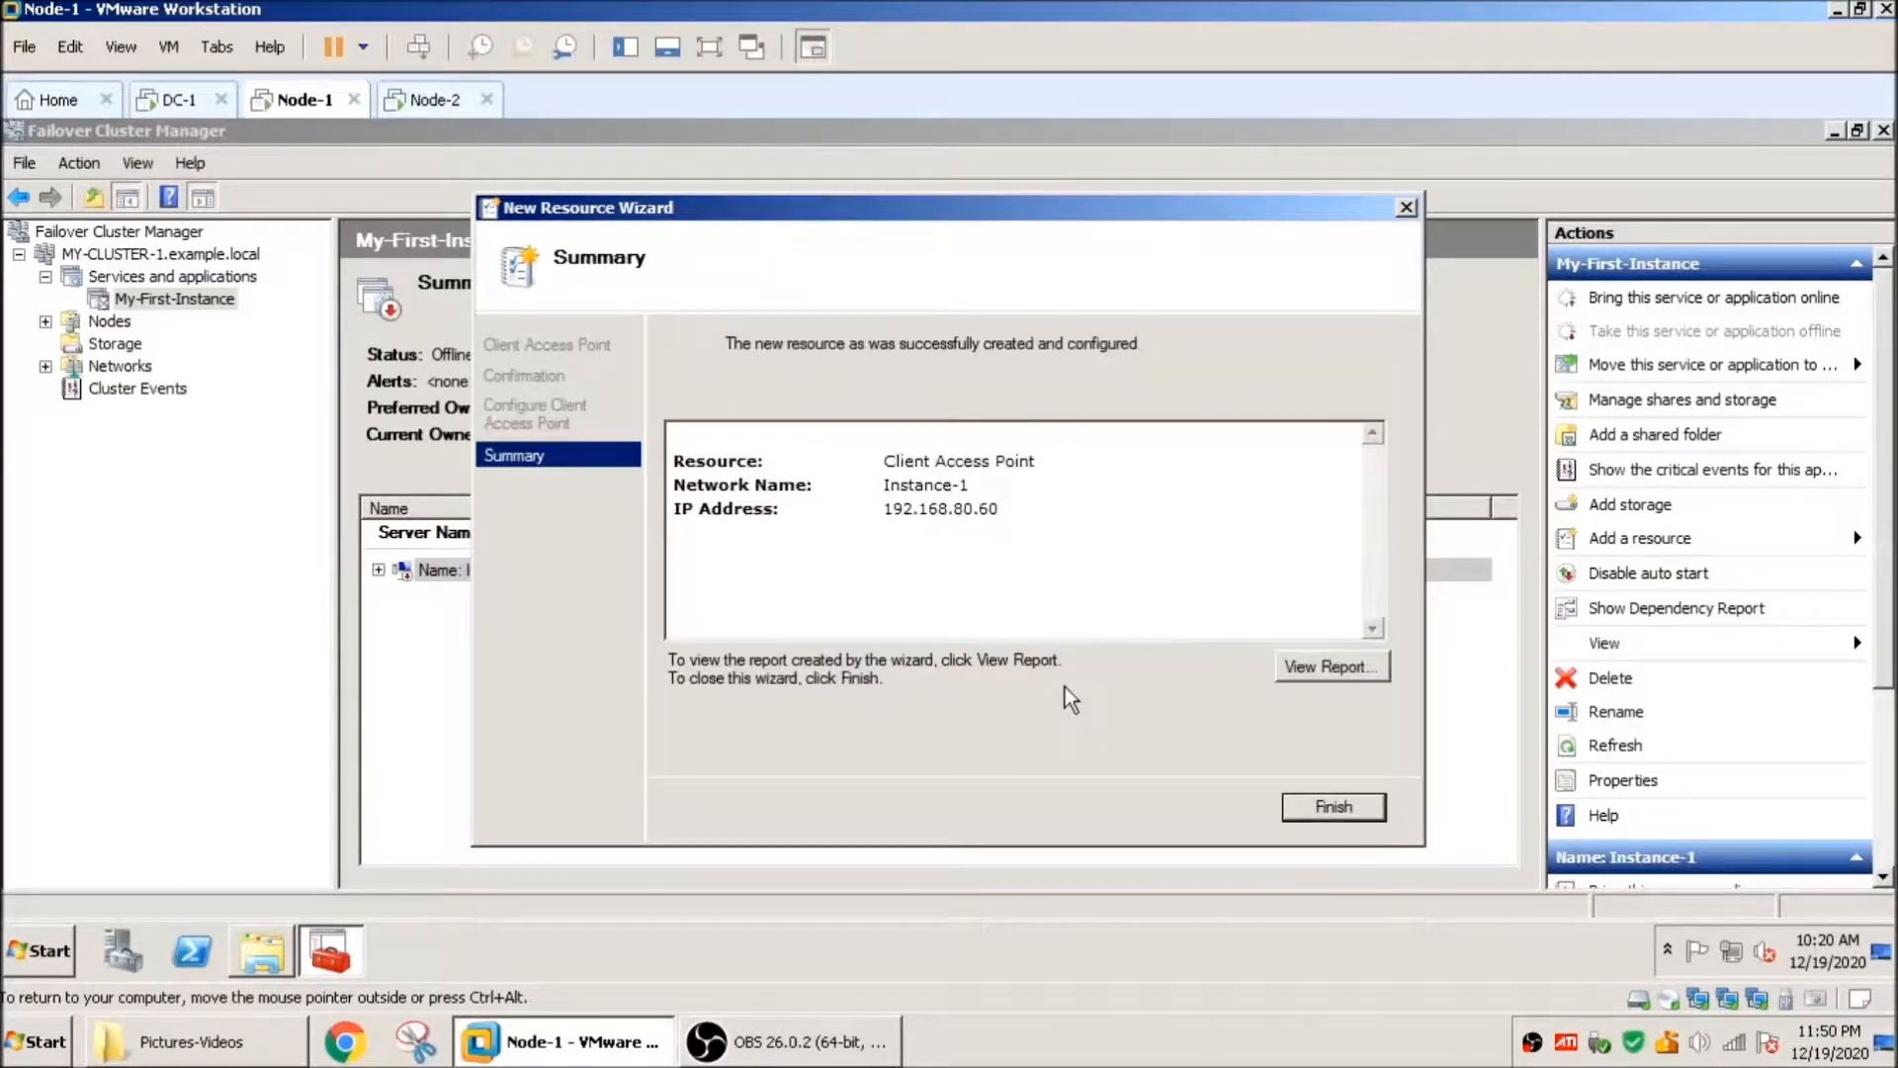
click(1307, 813)
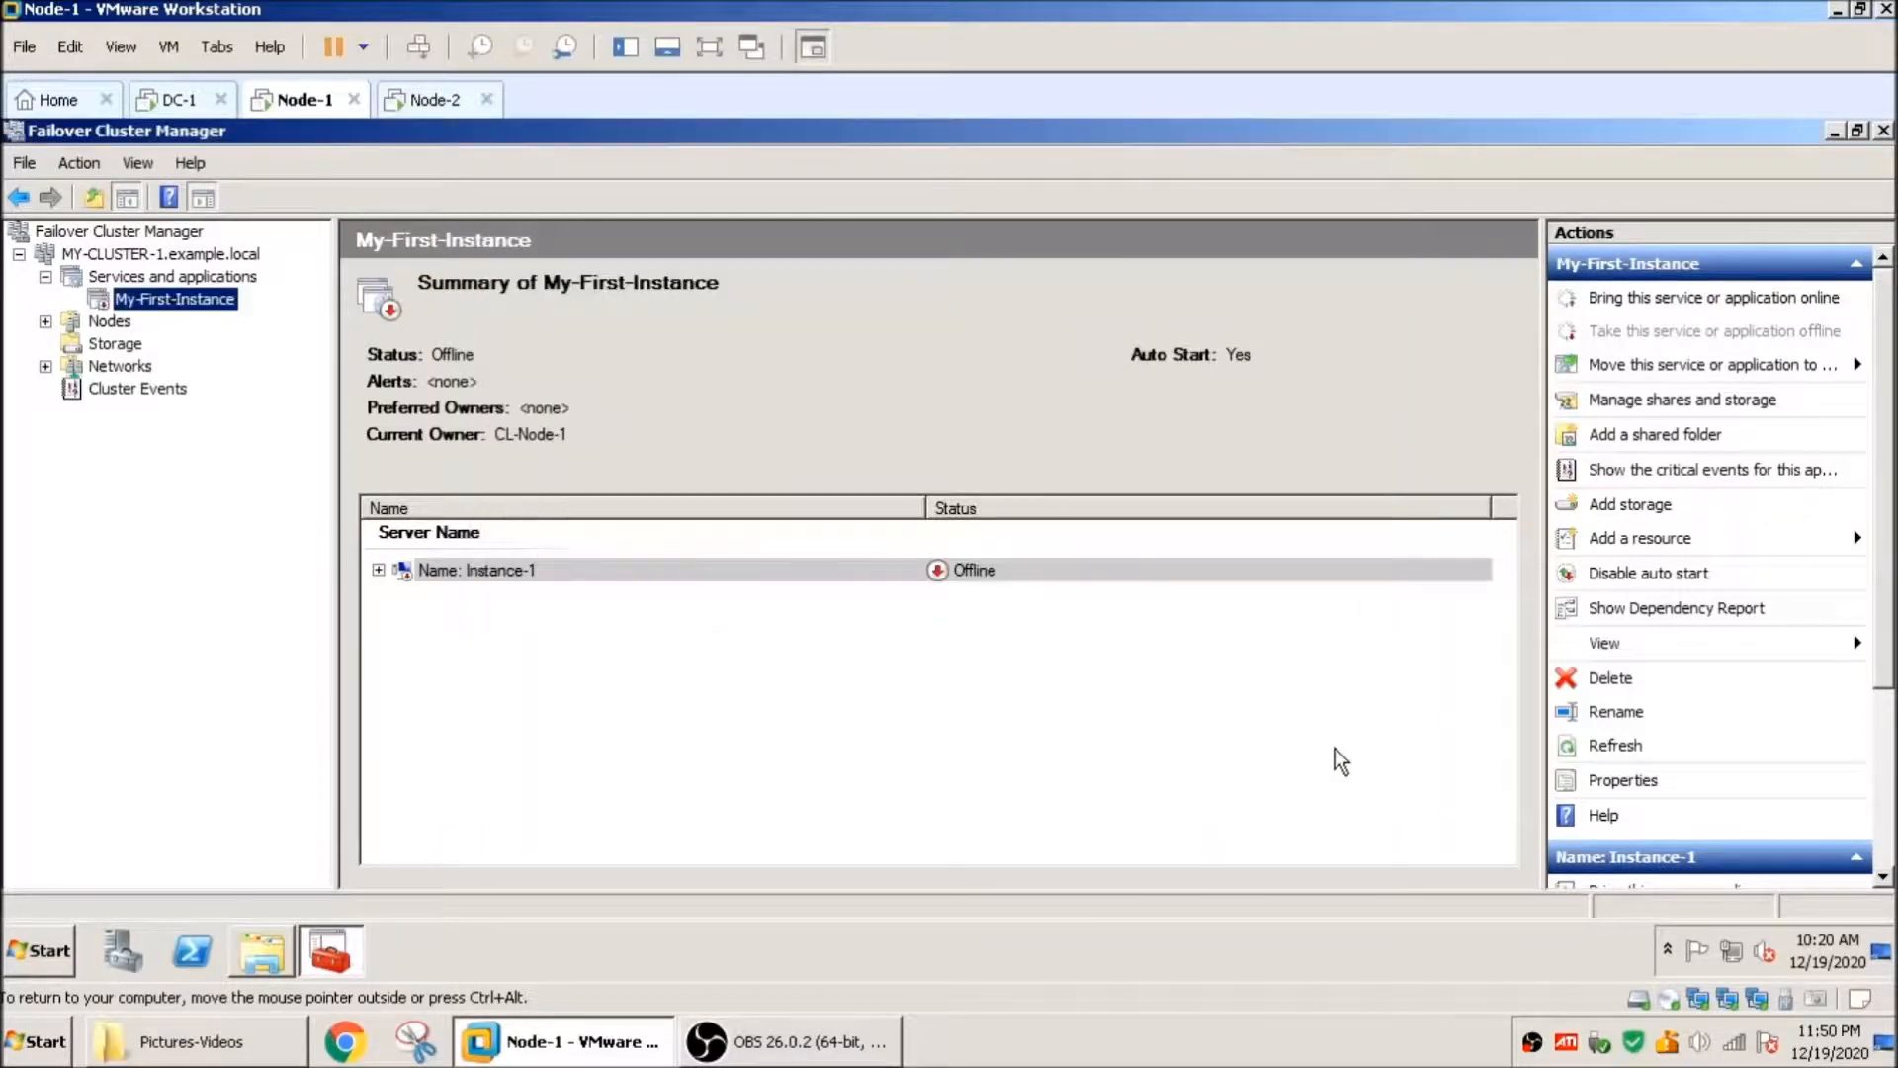
Step: Expand the Instance-1 server name, bring the resource online, and select its IP address resource
click(378, 571)
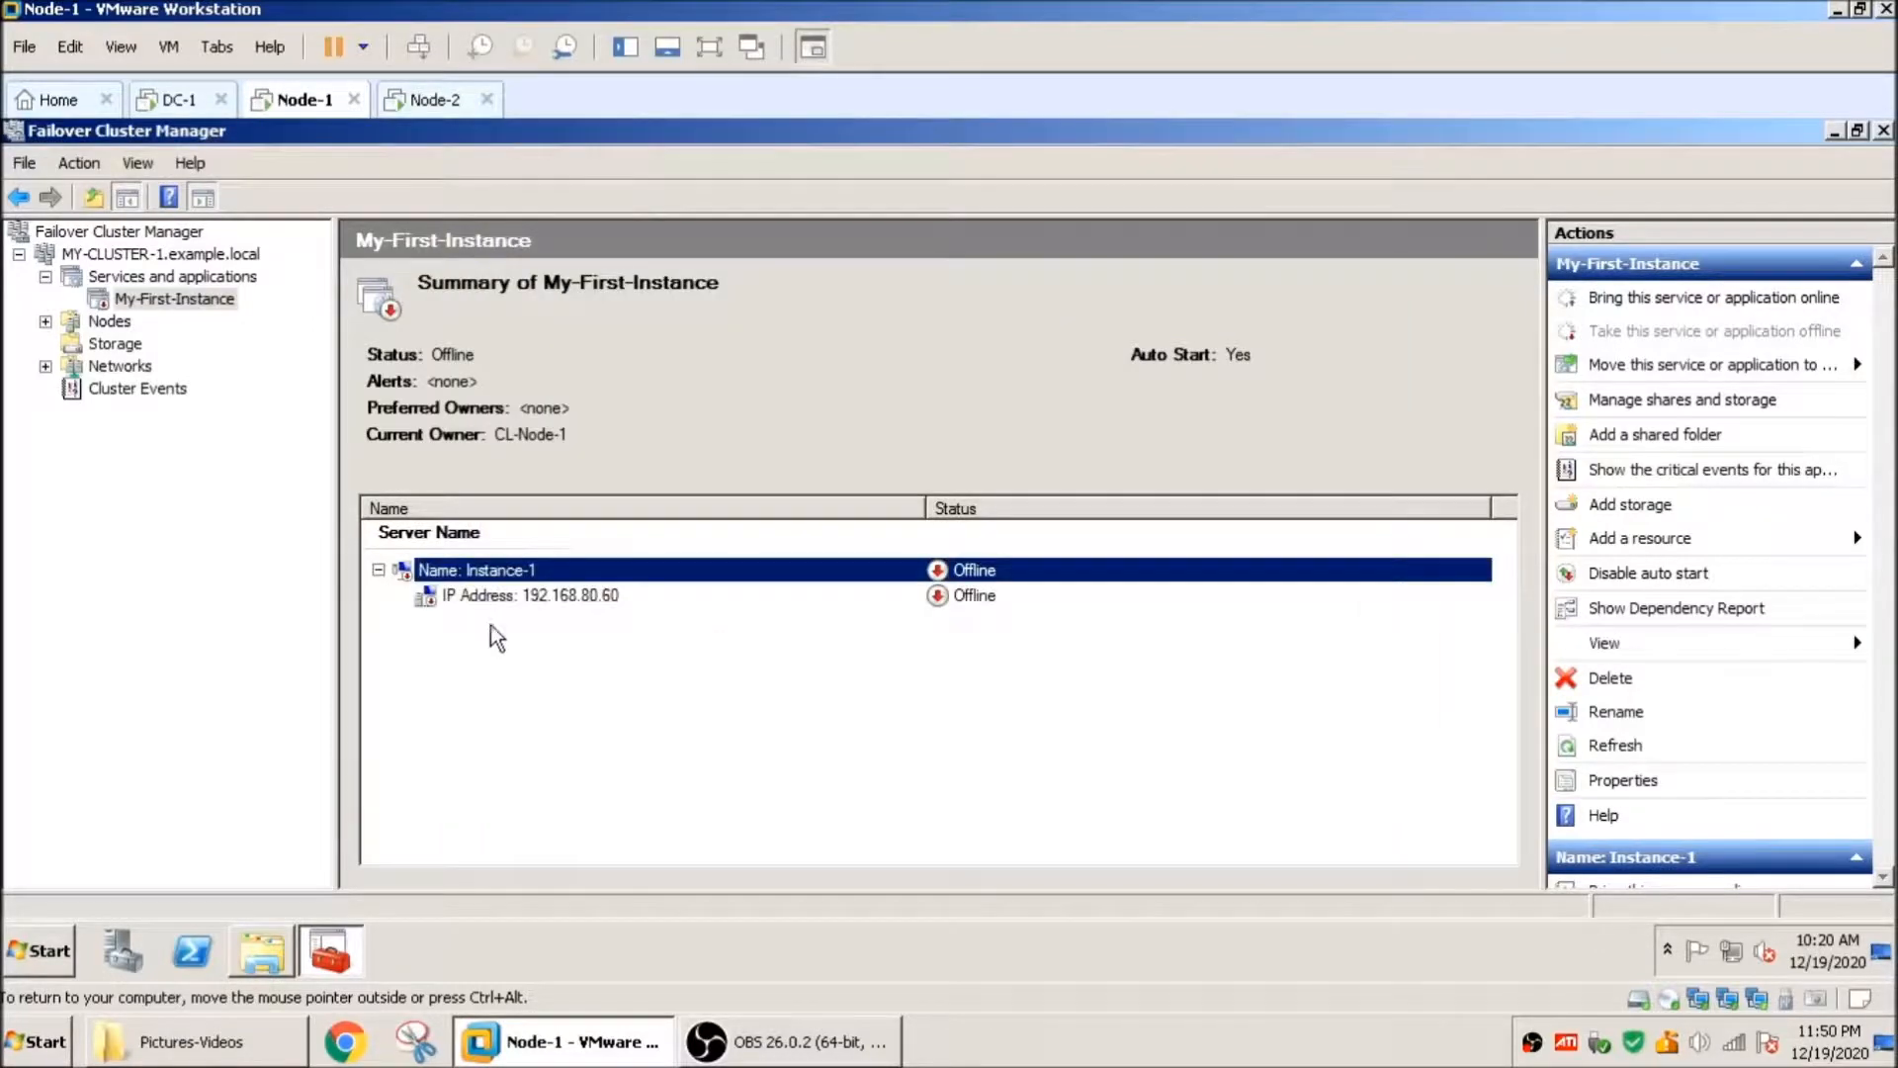
right_click(531, 583)
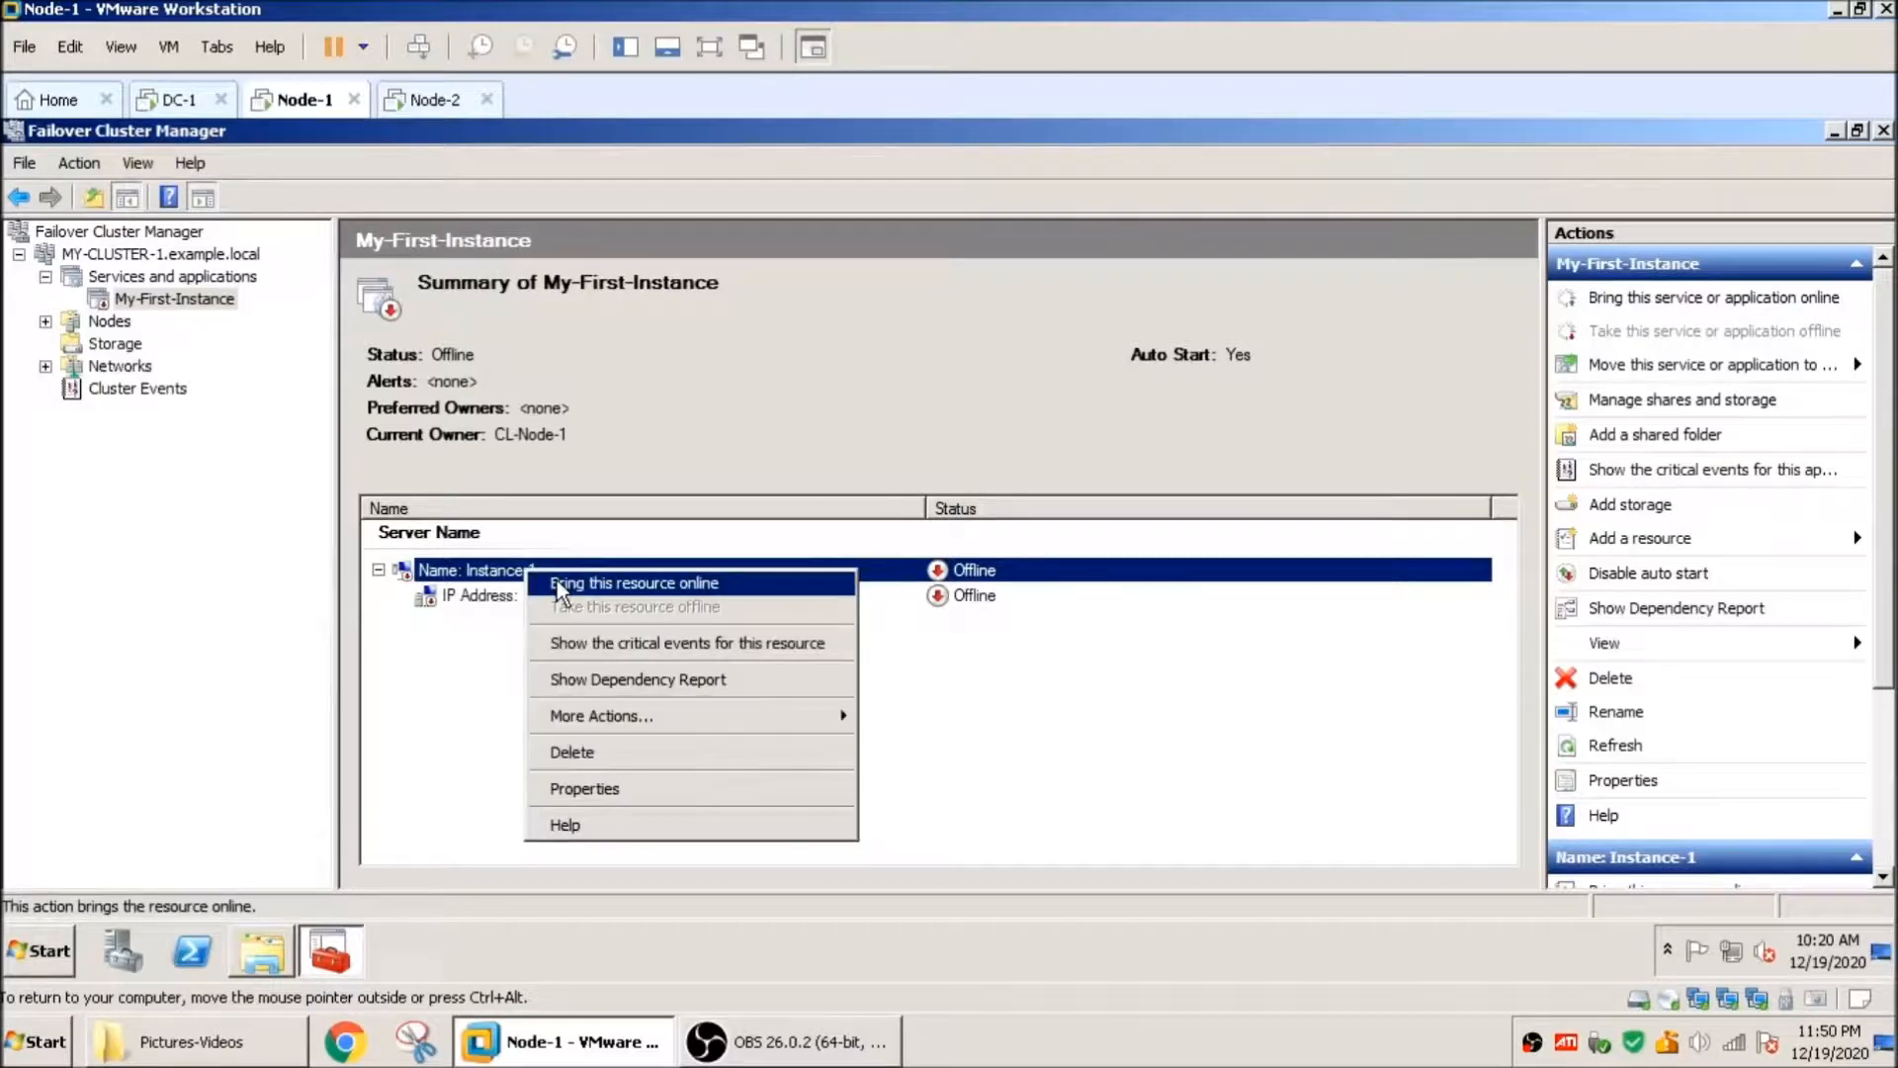
click(559, 587)
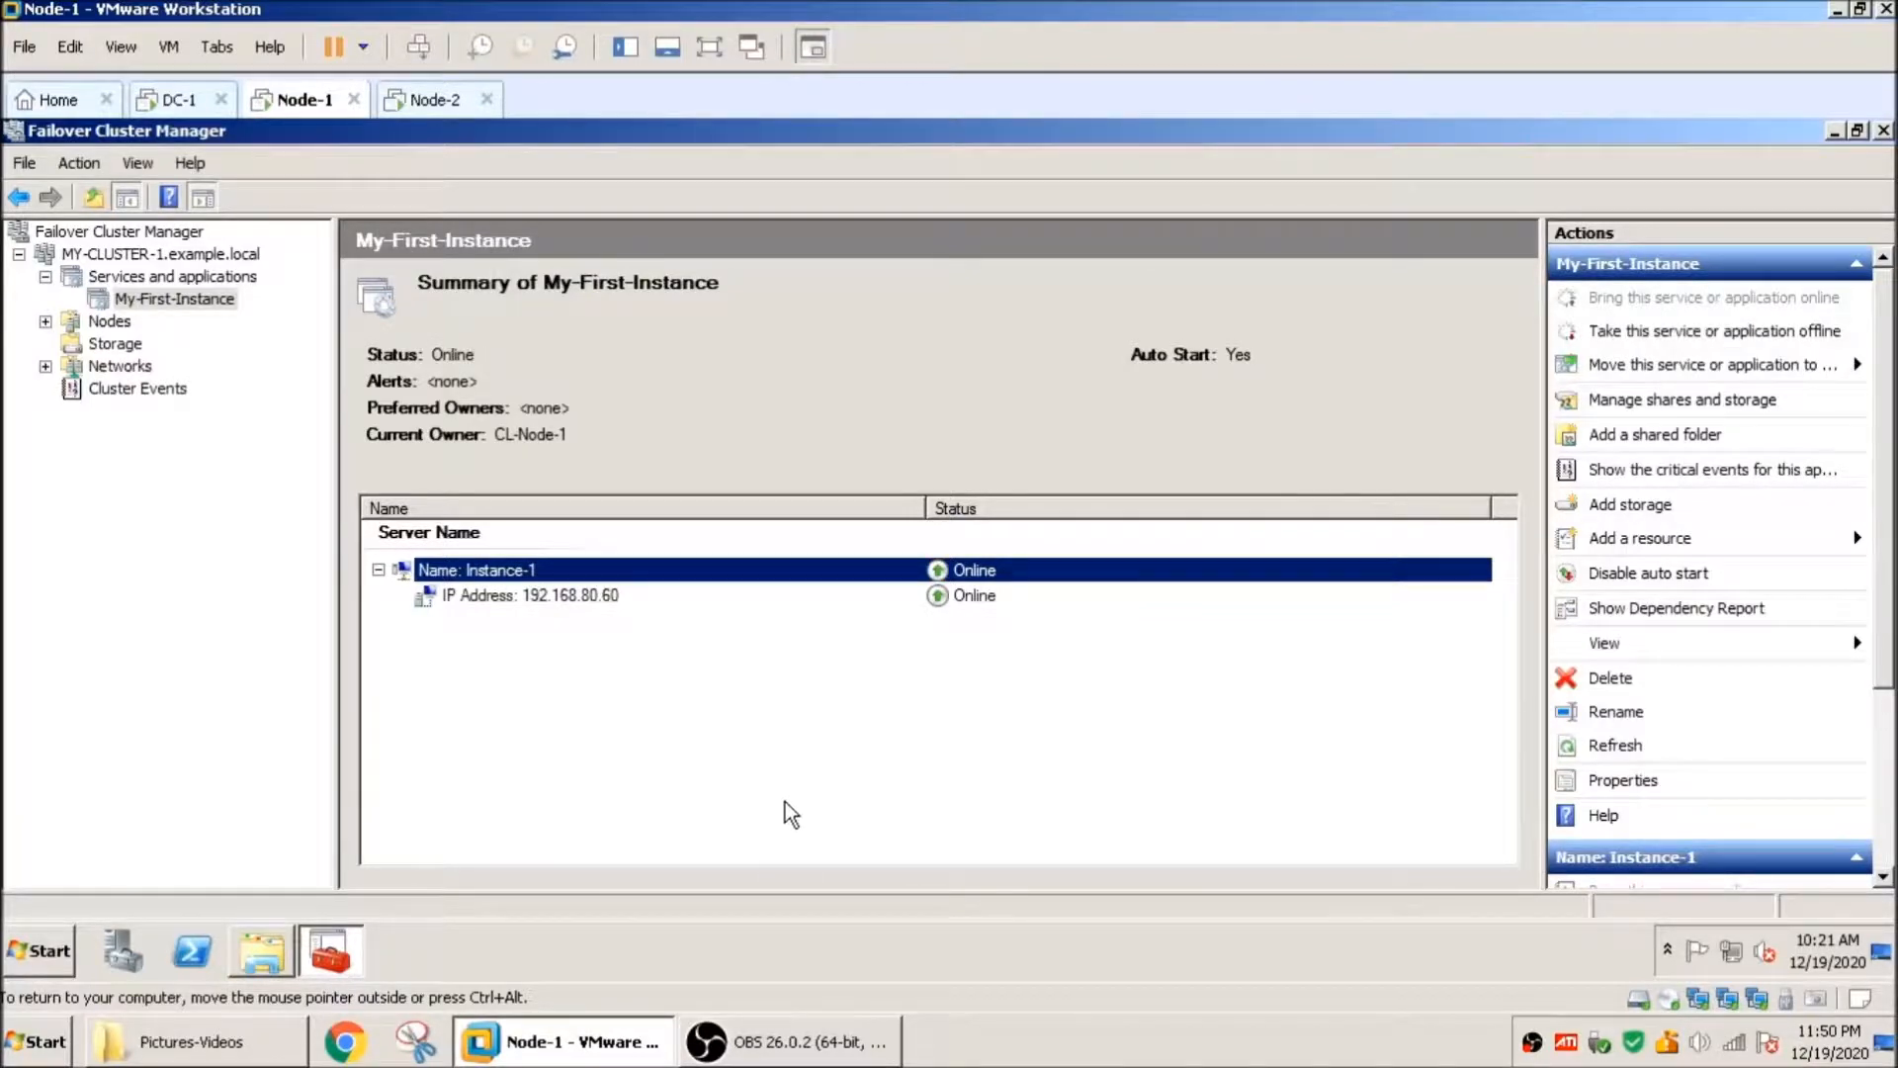
click(550, 599)
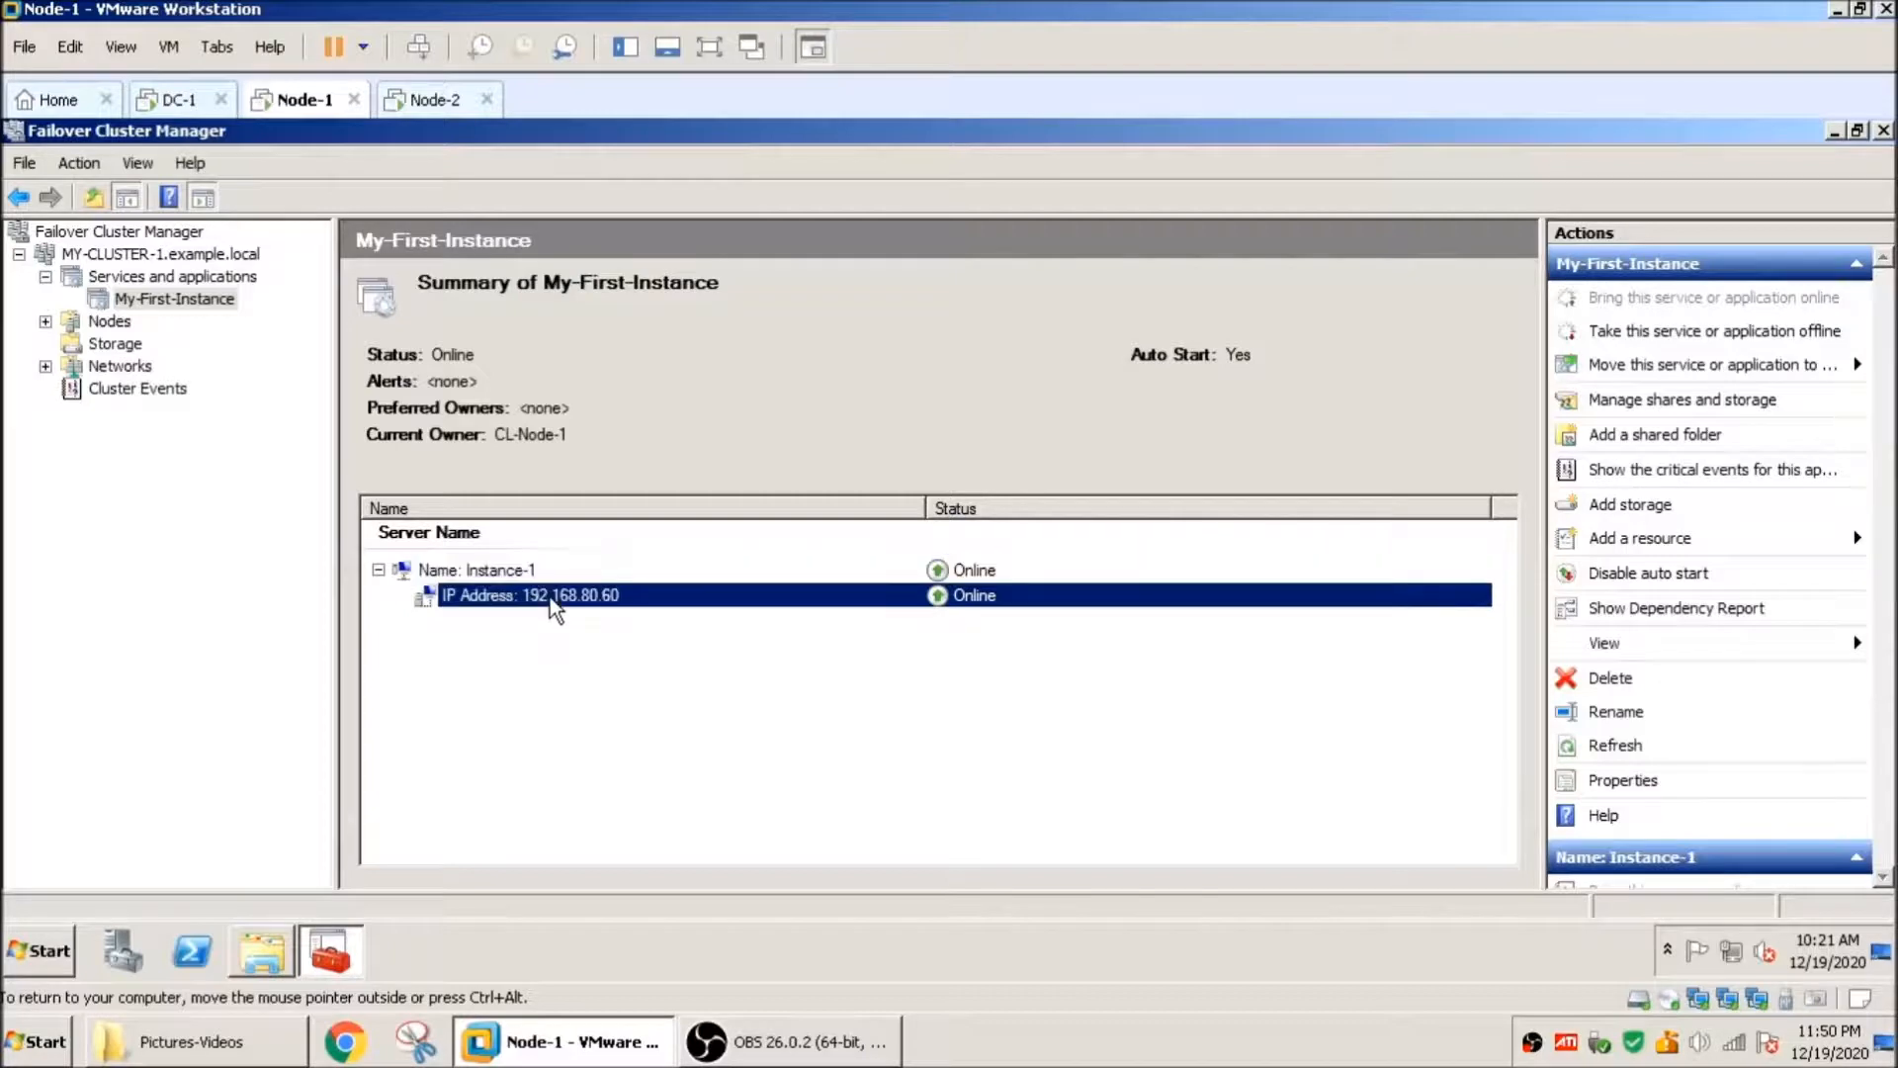
click(519, 573)
click(534, 597)
click(524, 578)
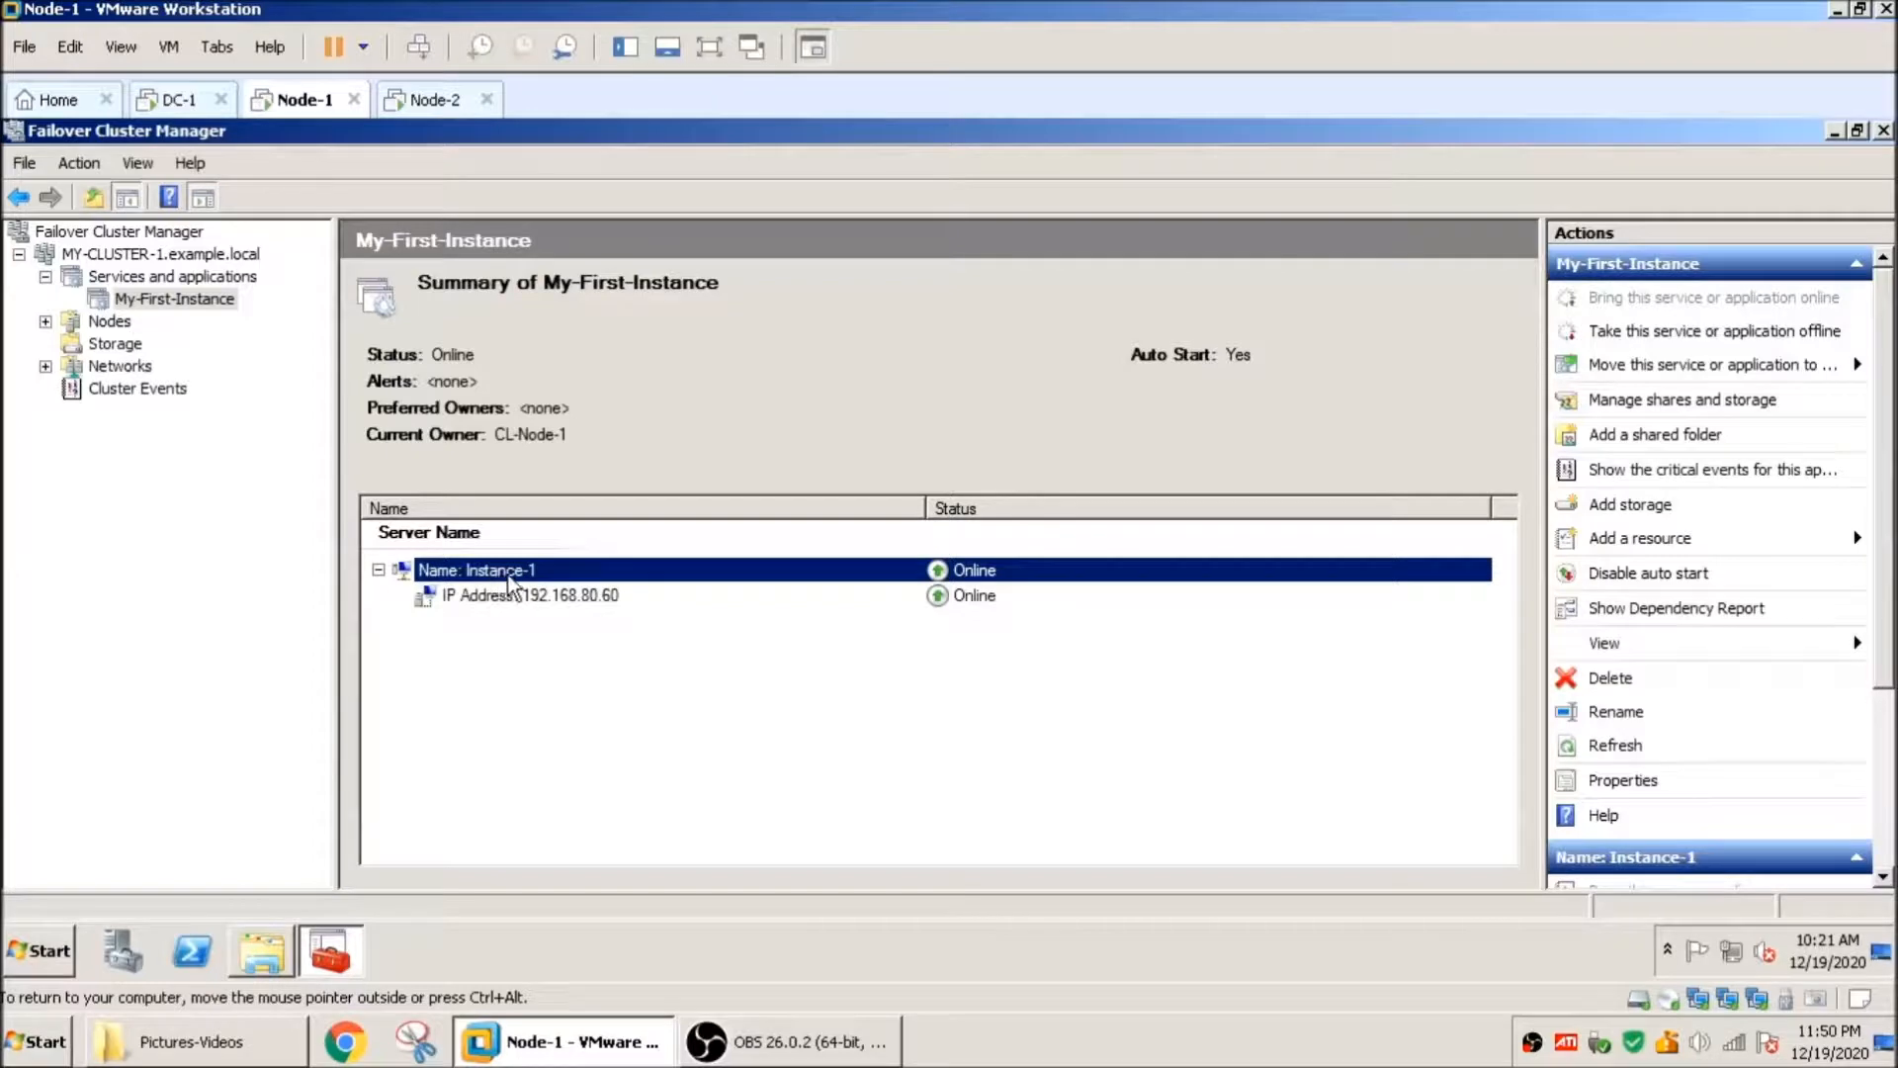
click(542, 597)
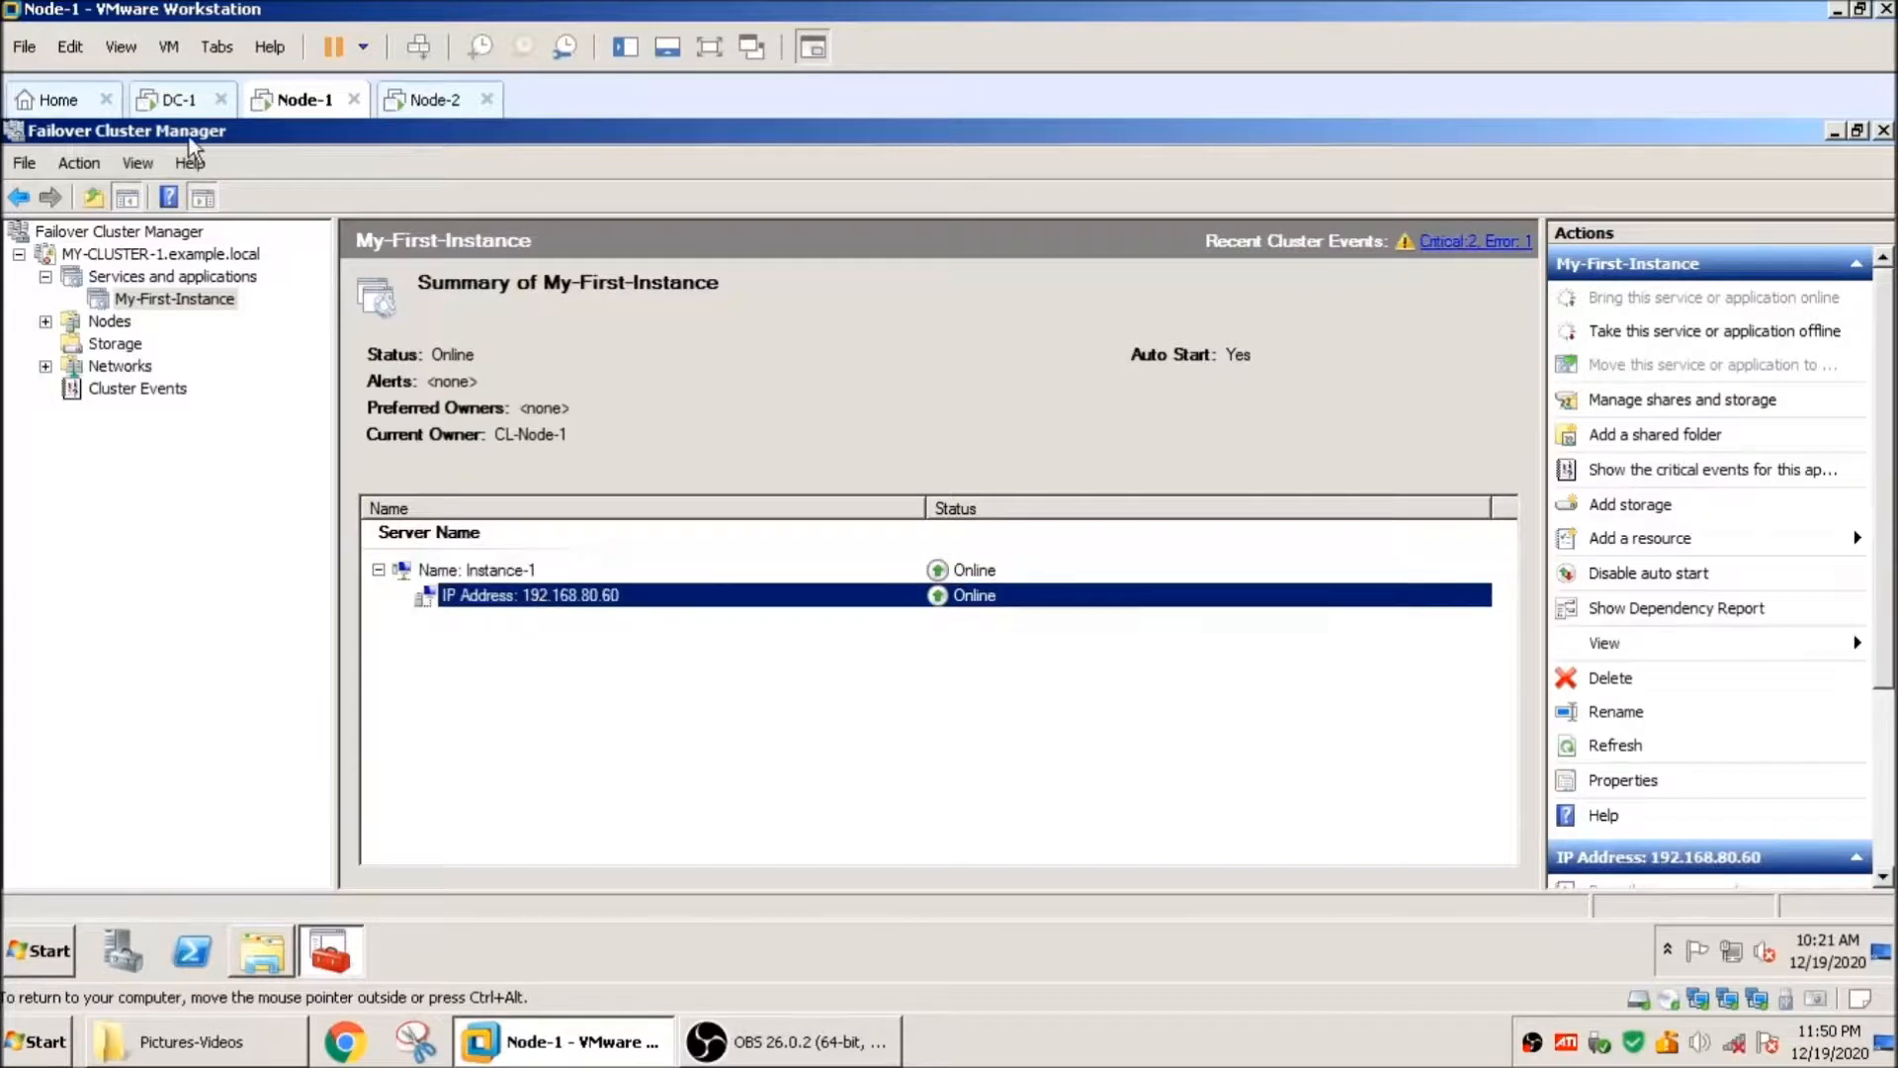
Step: Switch to the DC-1 virtual machine and refresh the Computers container of example.local in Active Directory Users and Computers
click(176, 102)
click(627, 475)
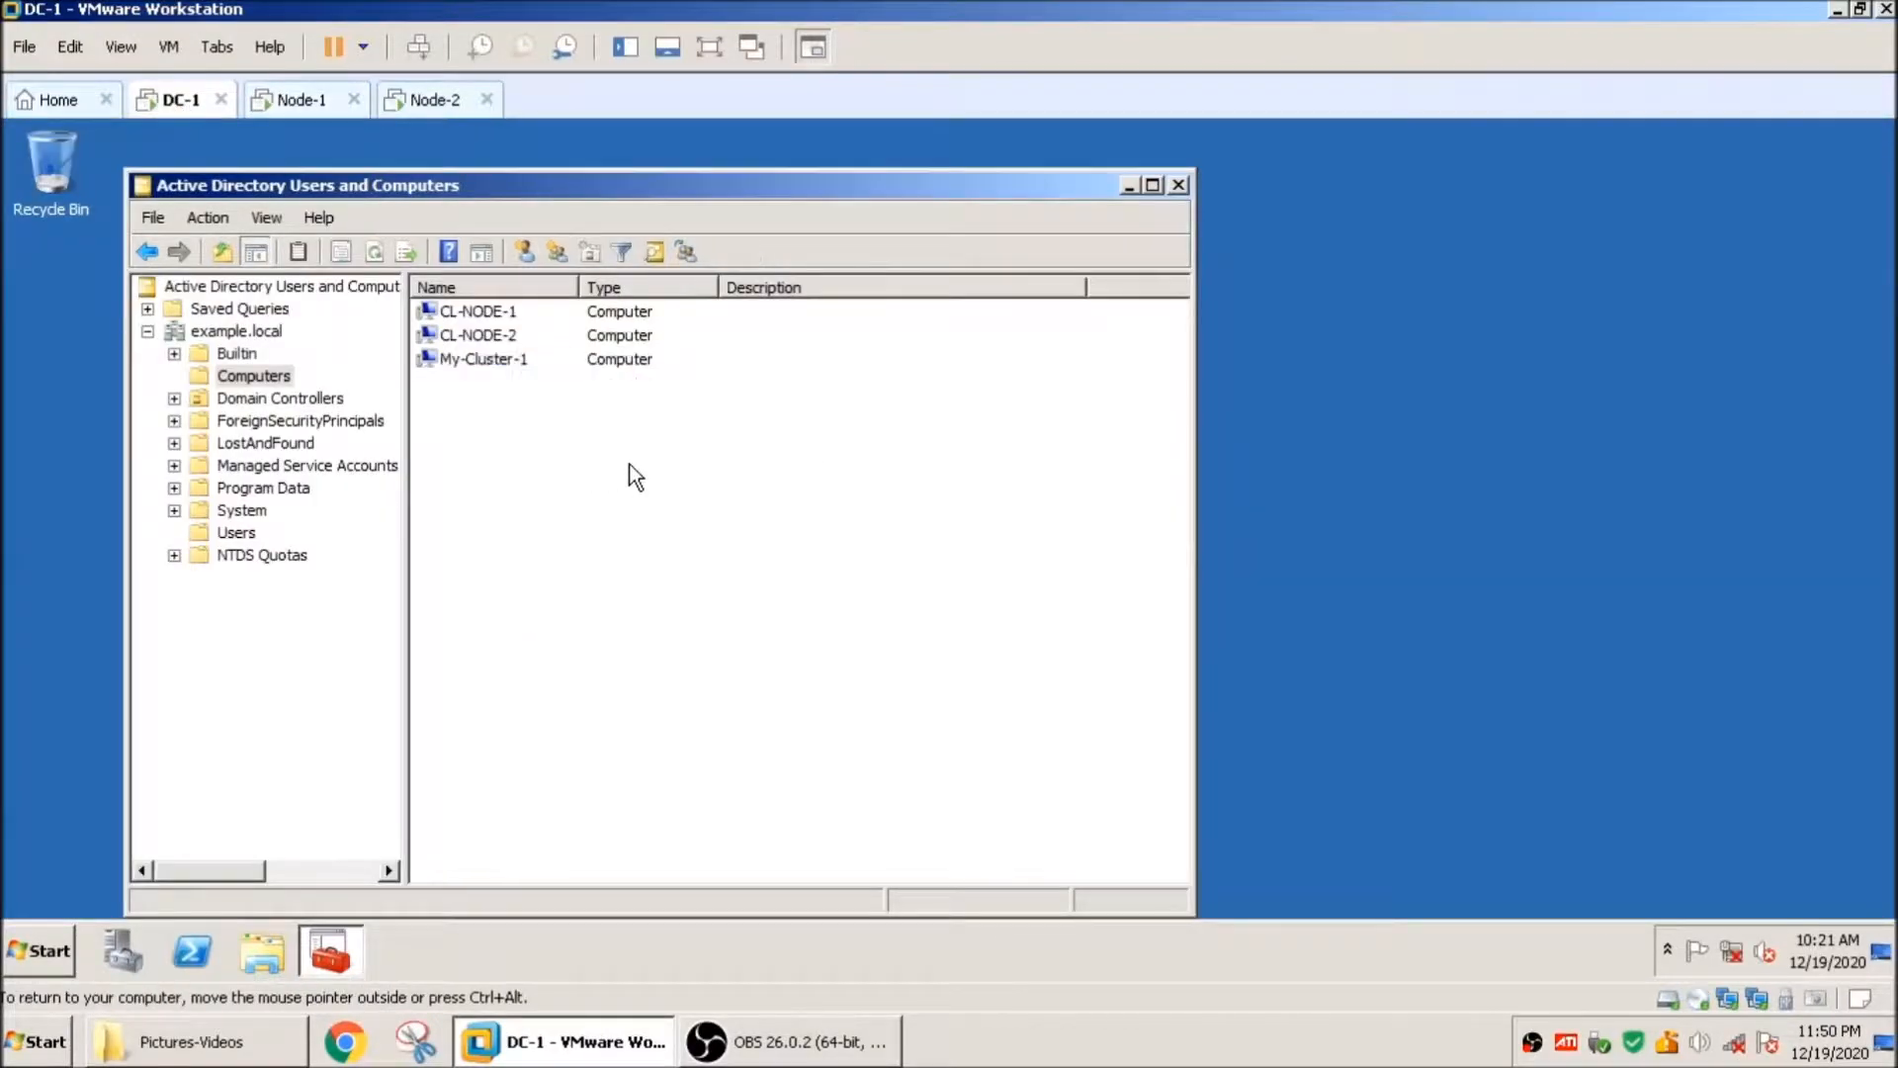
right_click(629, 475)
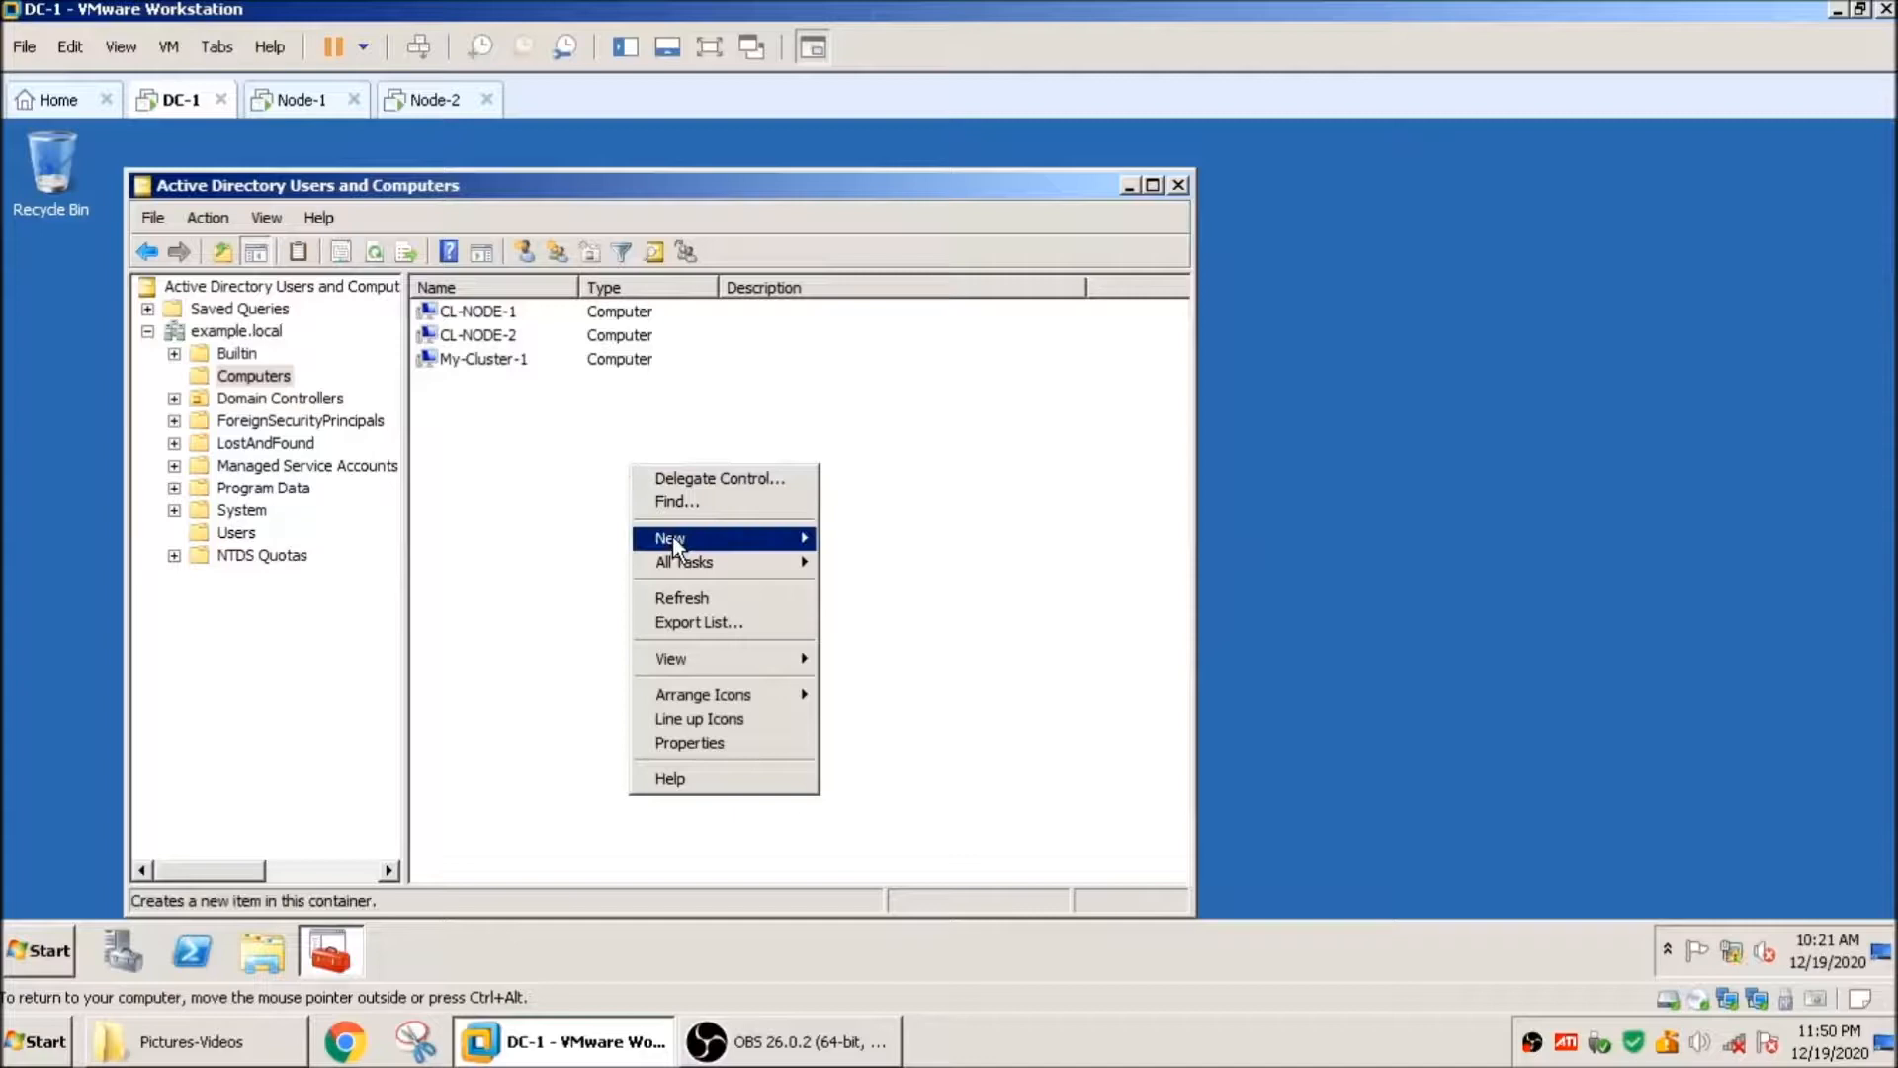
click(689, 600)
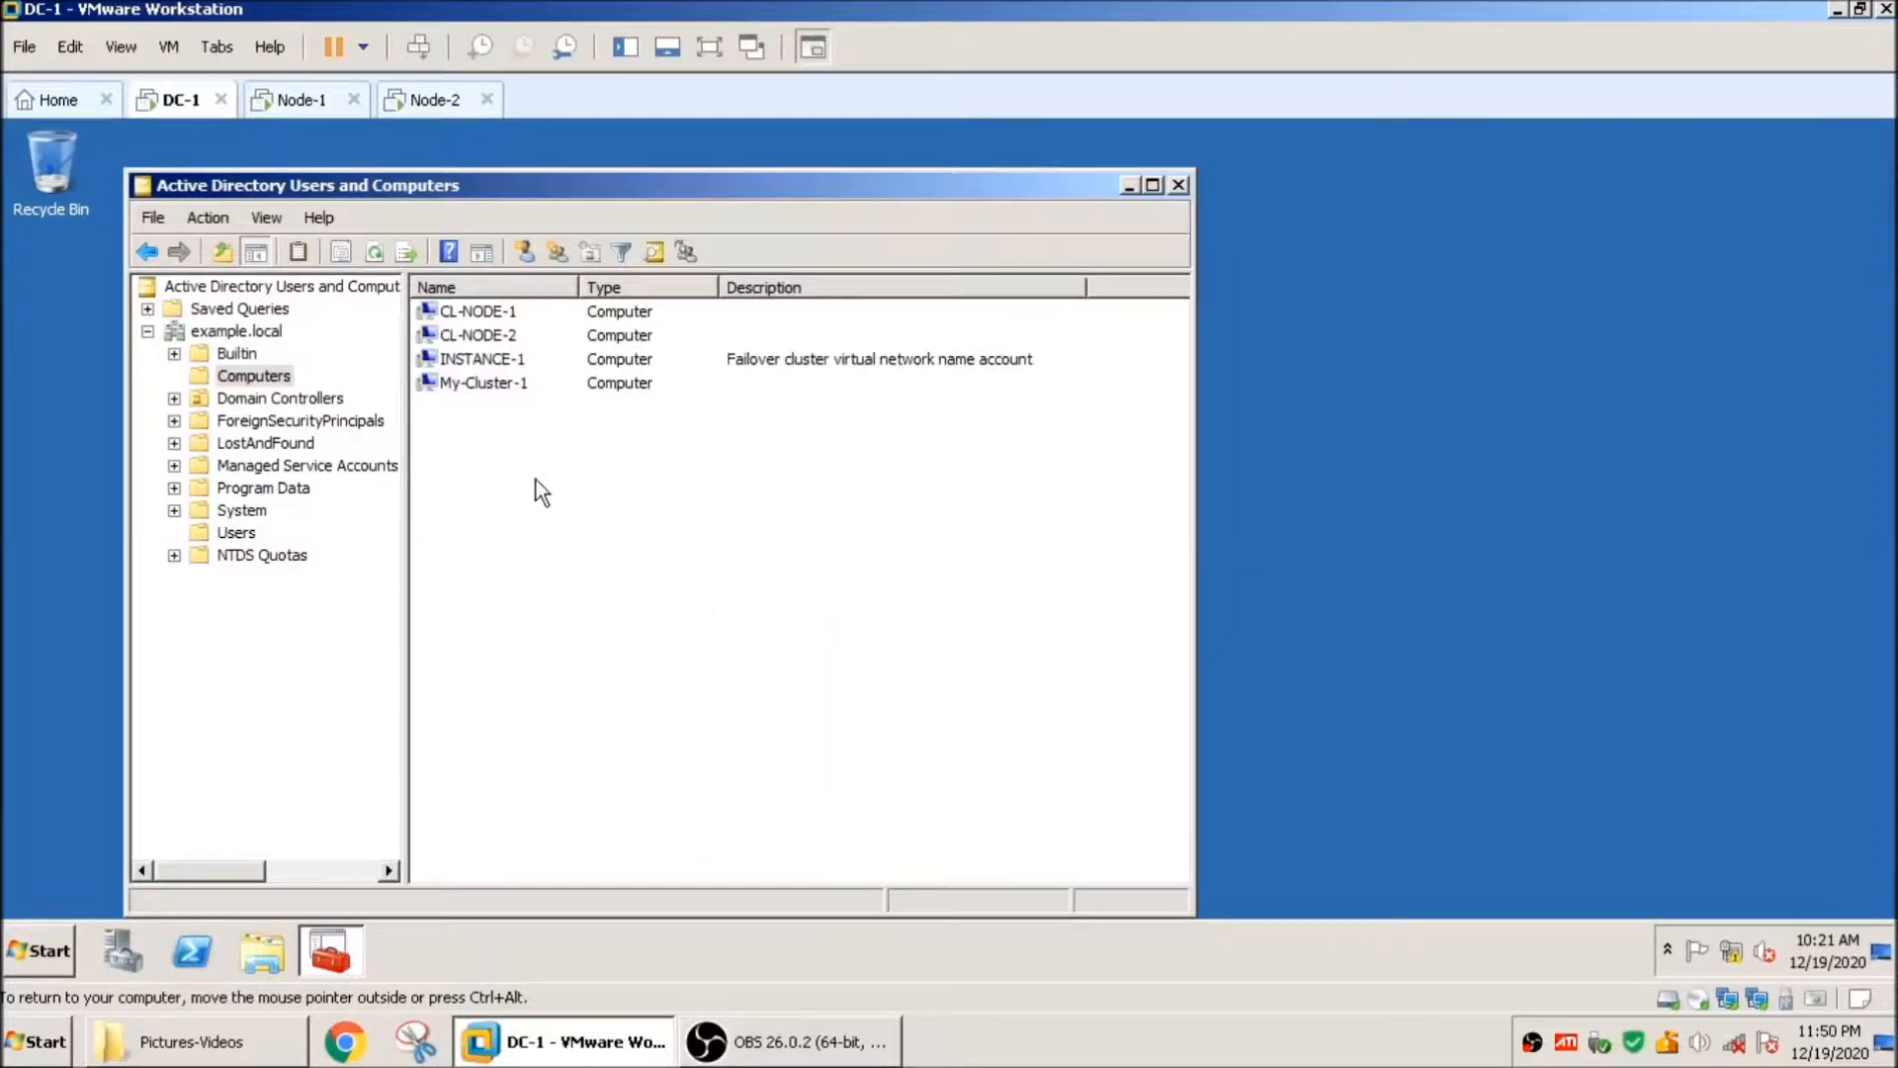
Step: Review the security permissions of MY-CLUSTER-1$ on the INSTANCE-1 computer account, then close its properties without changes
click(468, 363)
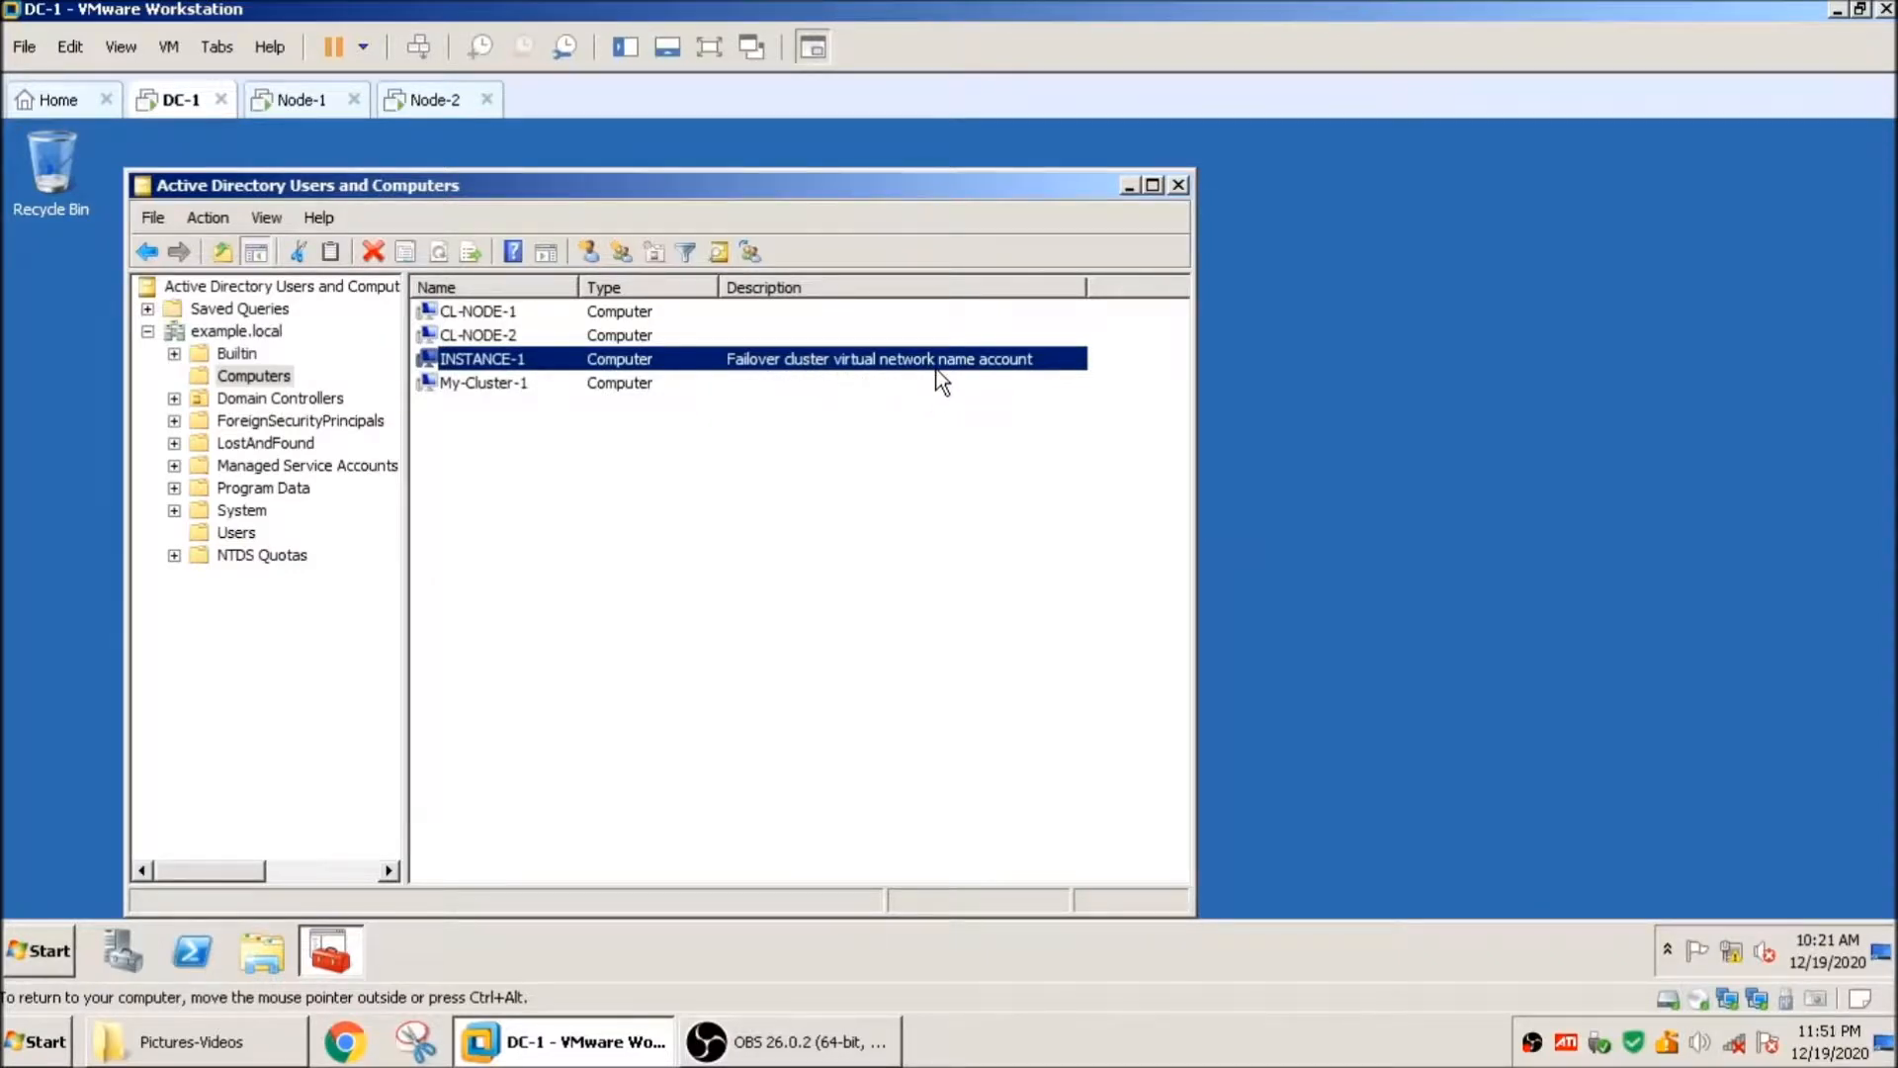
right_click(490, 363)
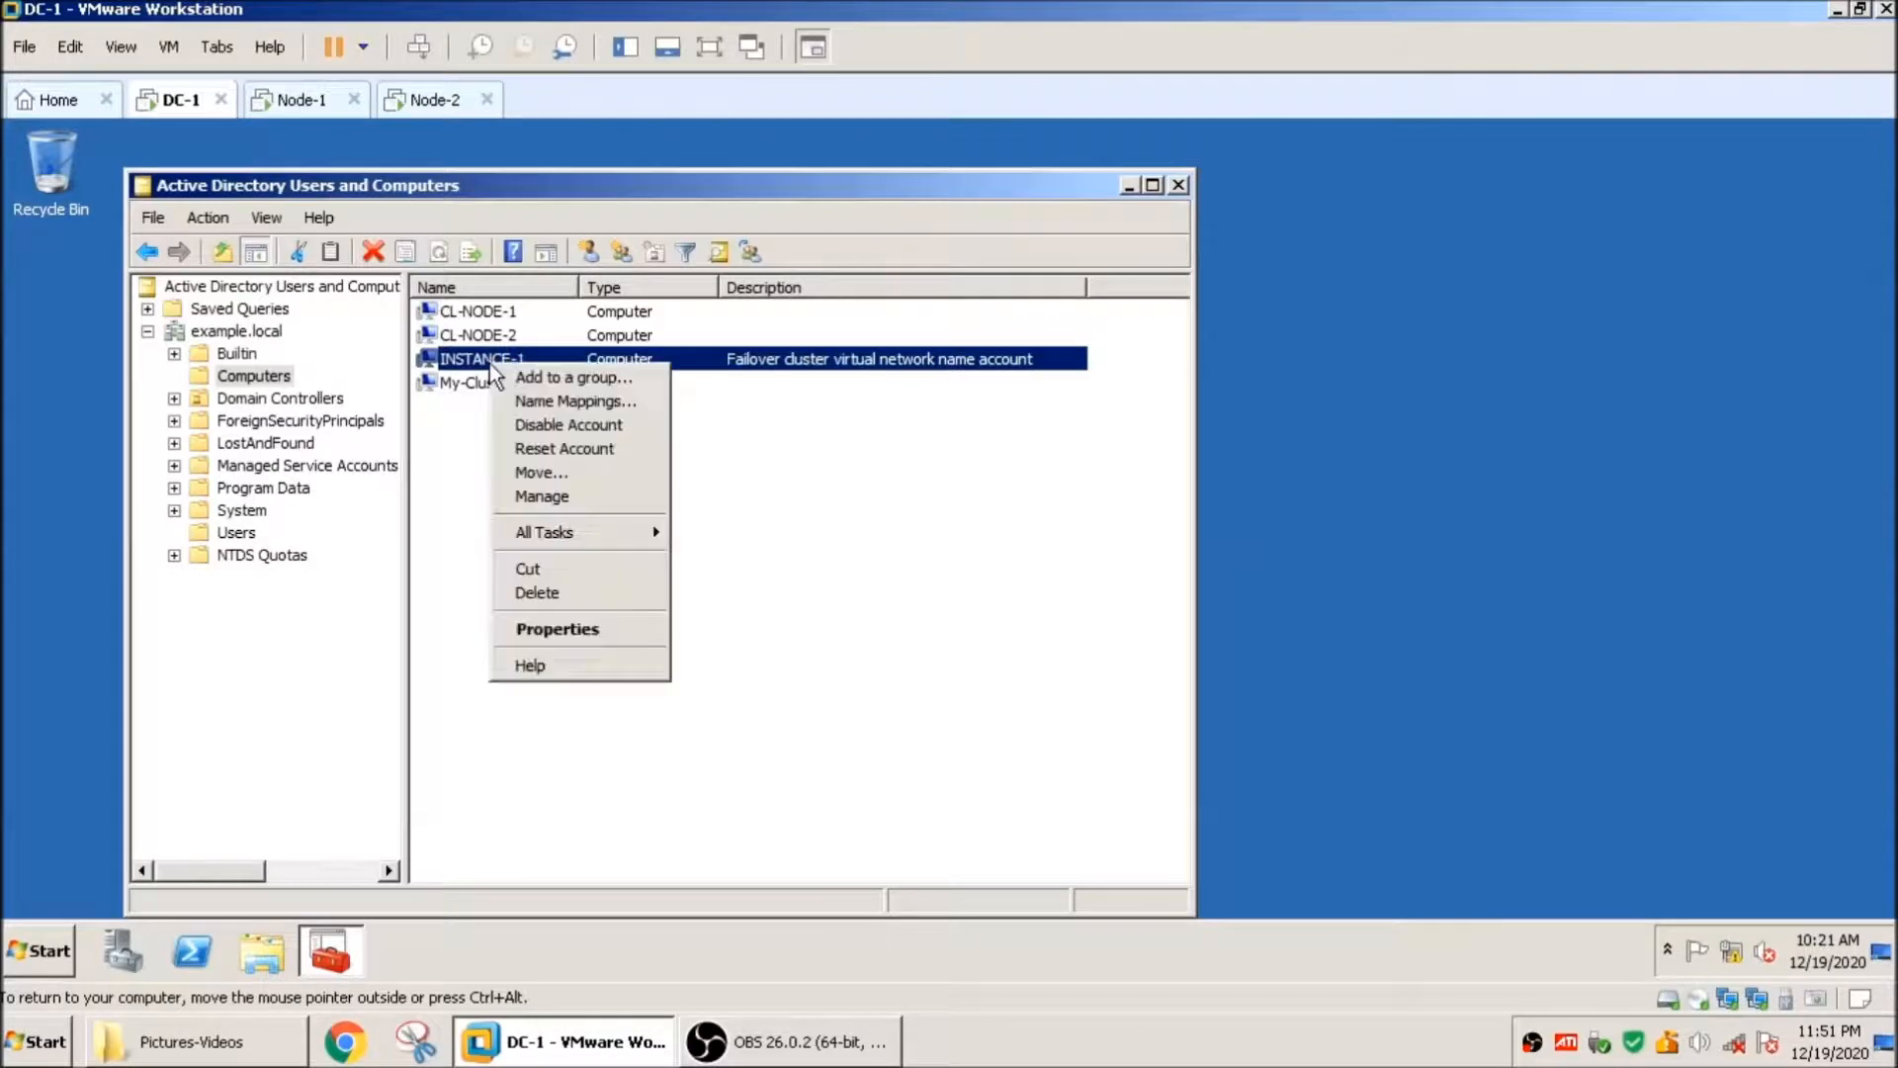
click(561, 621)
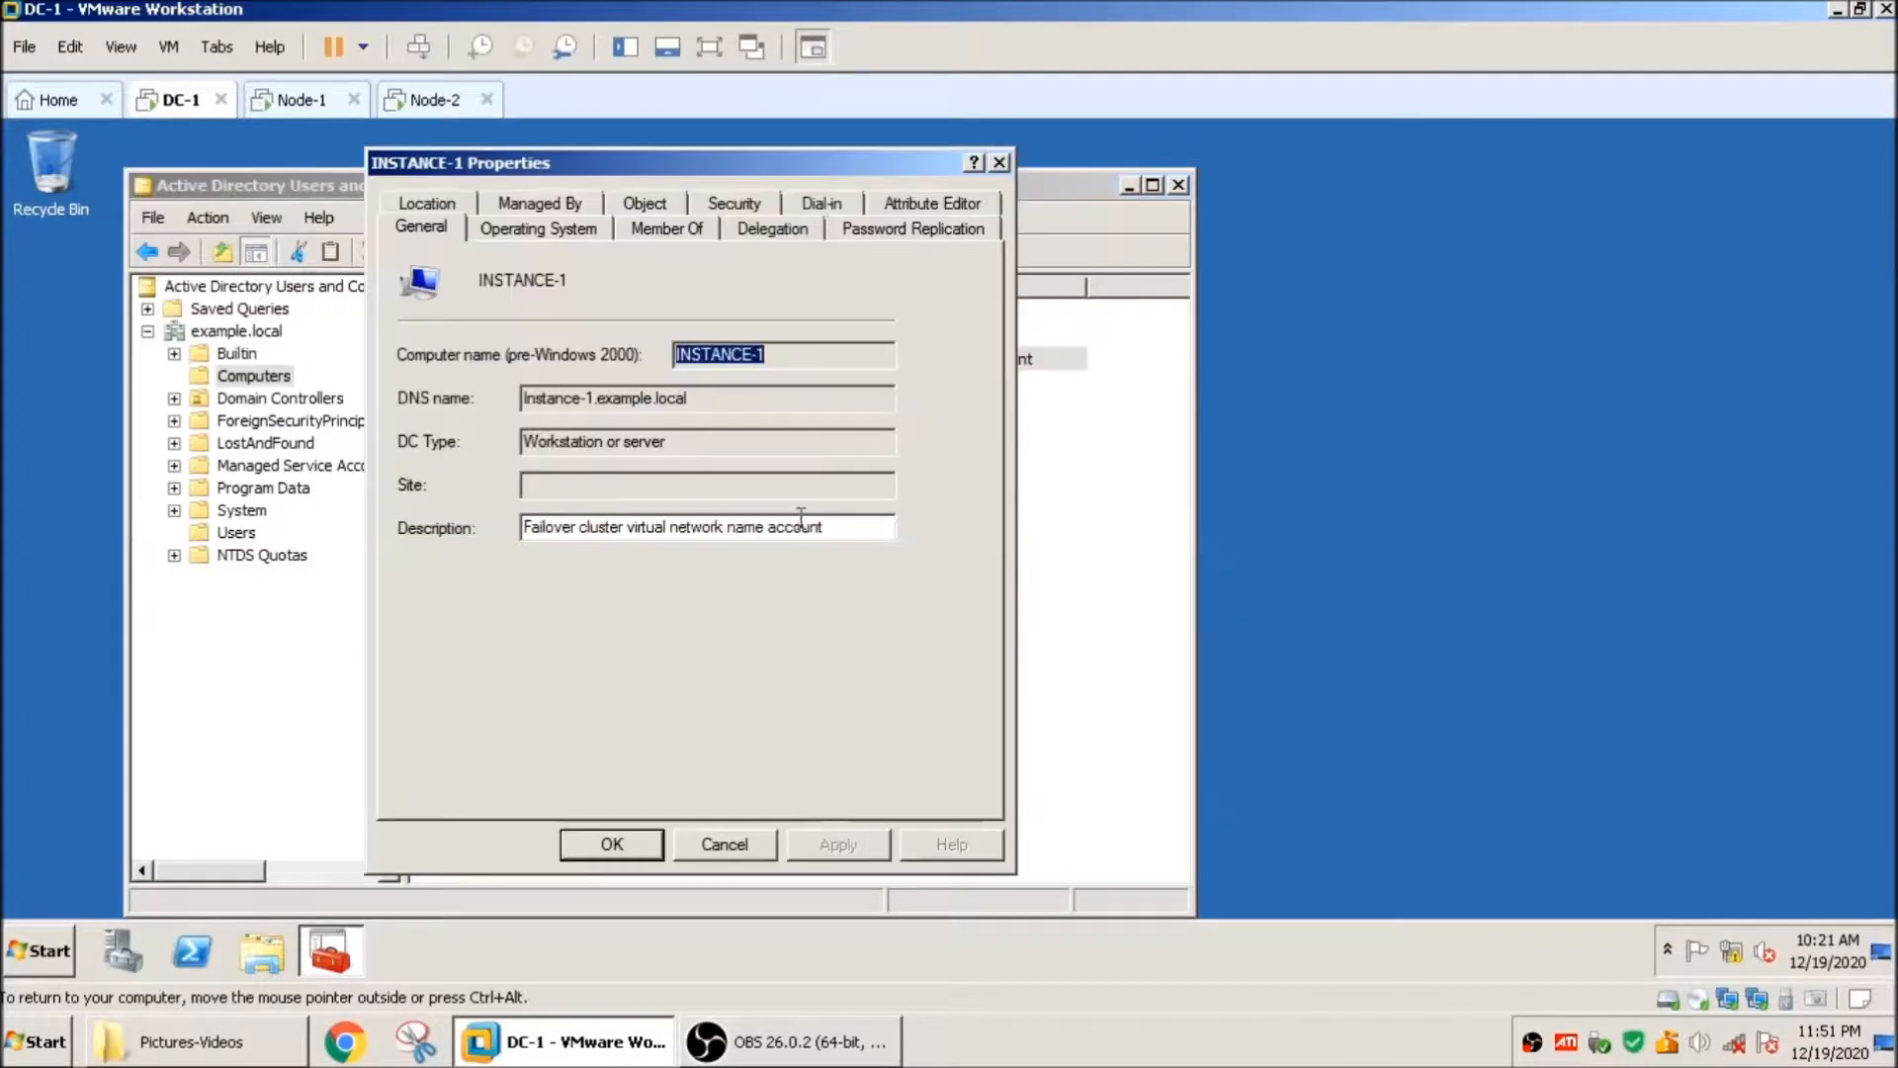
click(714, 202)
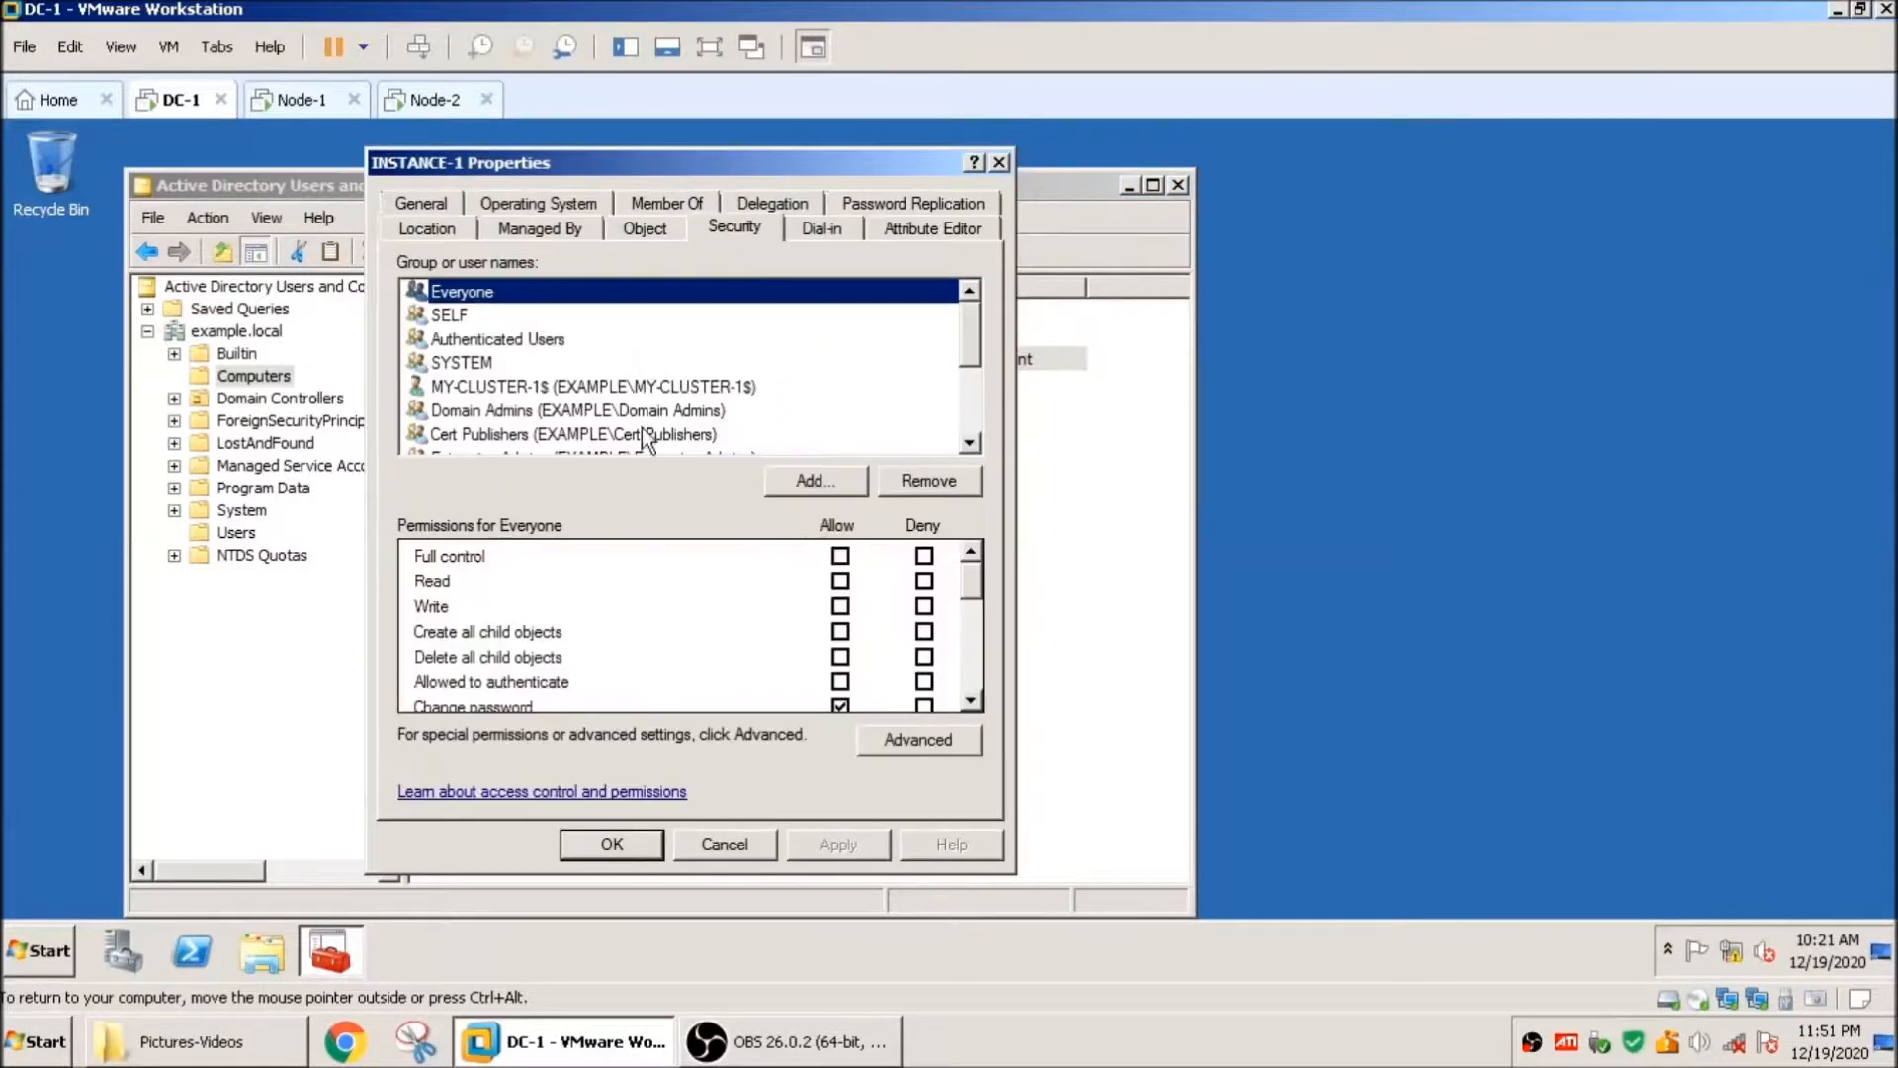
click(491, 387)
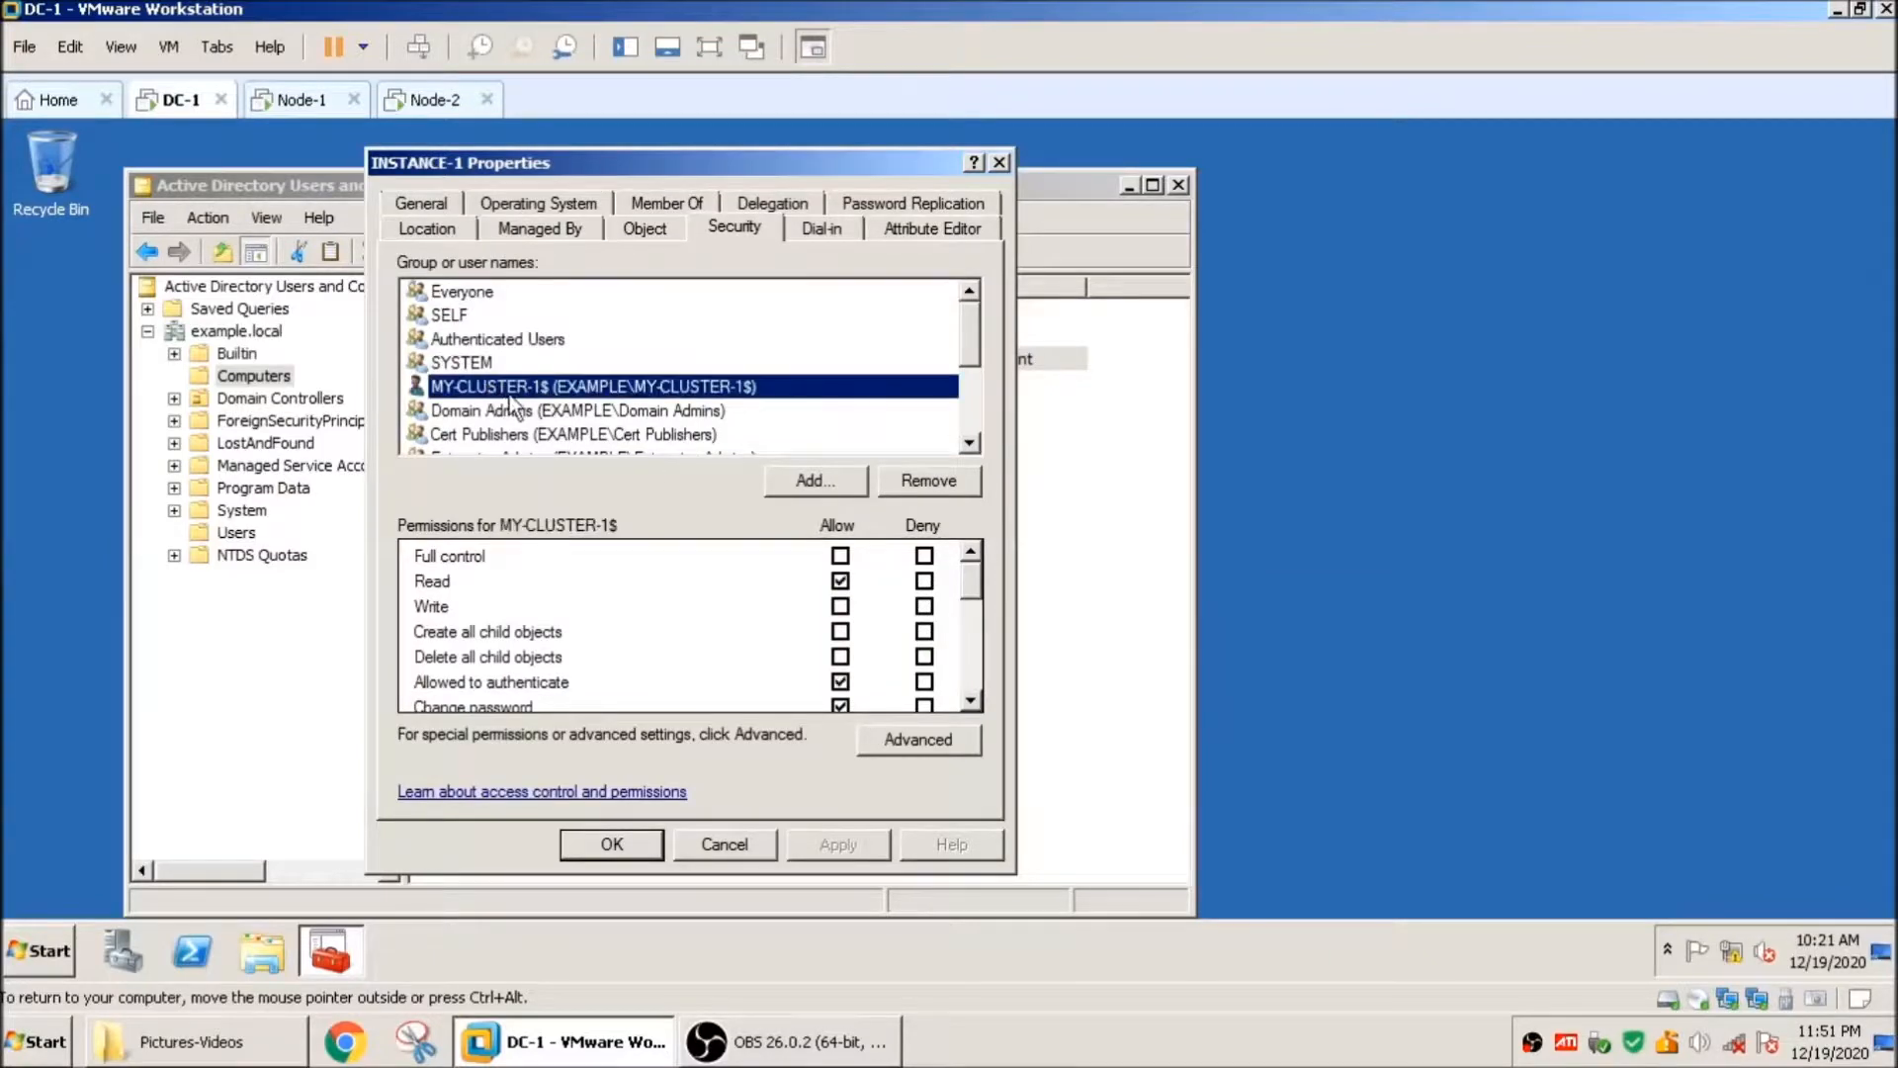
drag(650, 162, 1201, 185)
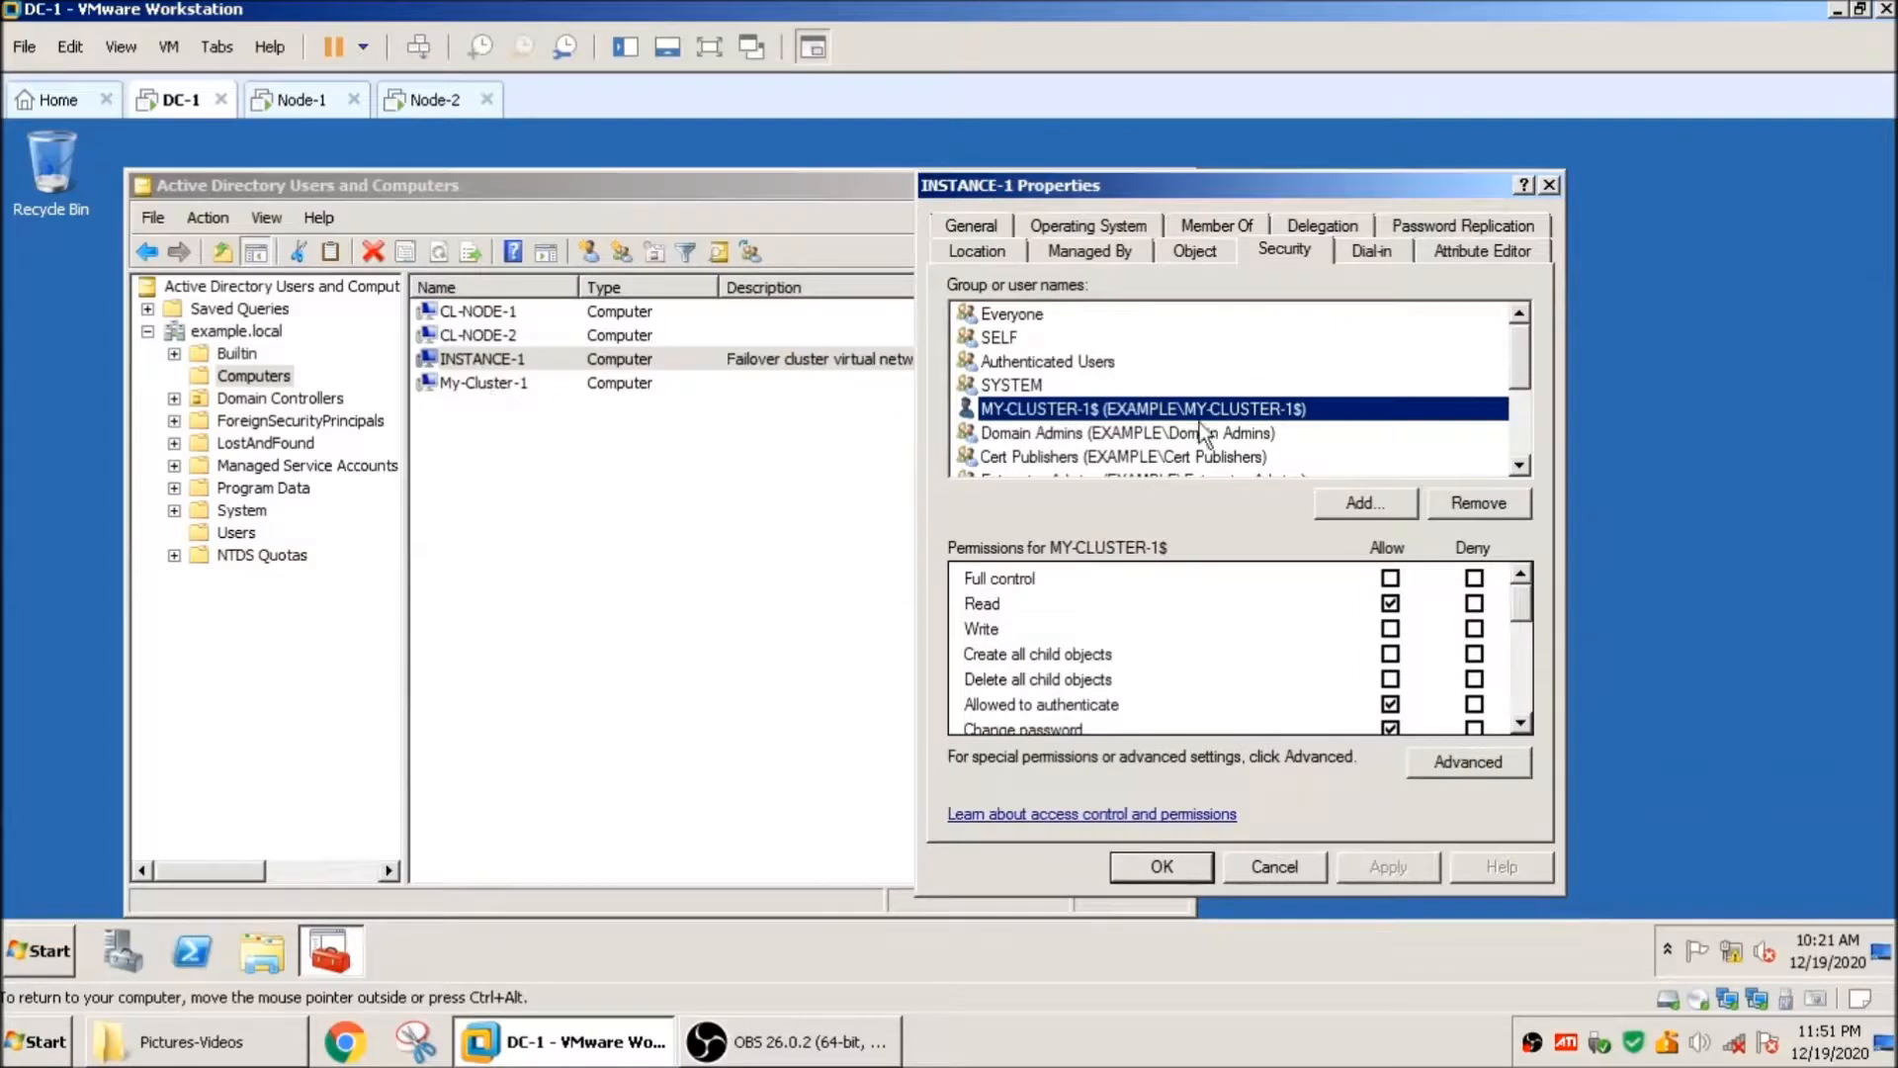
drag(1522, 615, 1530, 677)
drag(1529, 691, 1529, 591)
click(1275, 866)
click(492, 386)
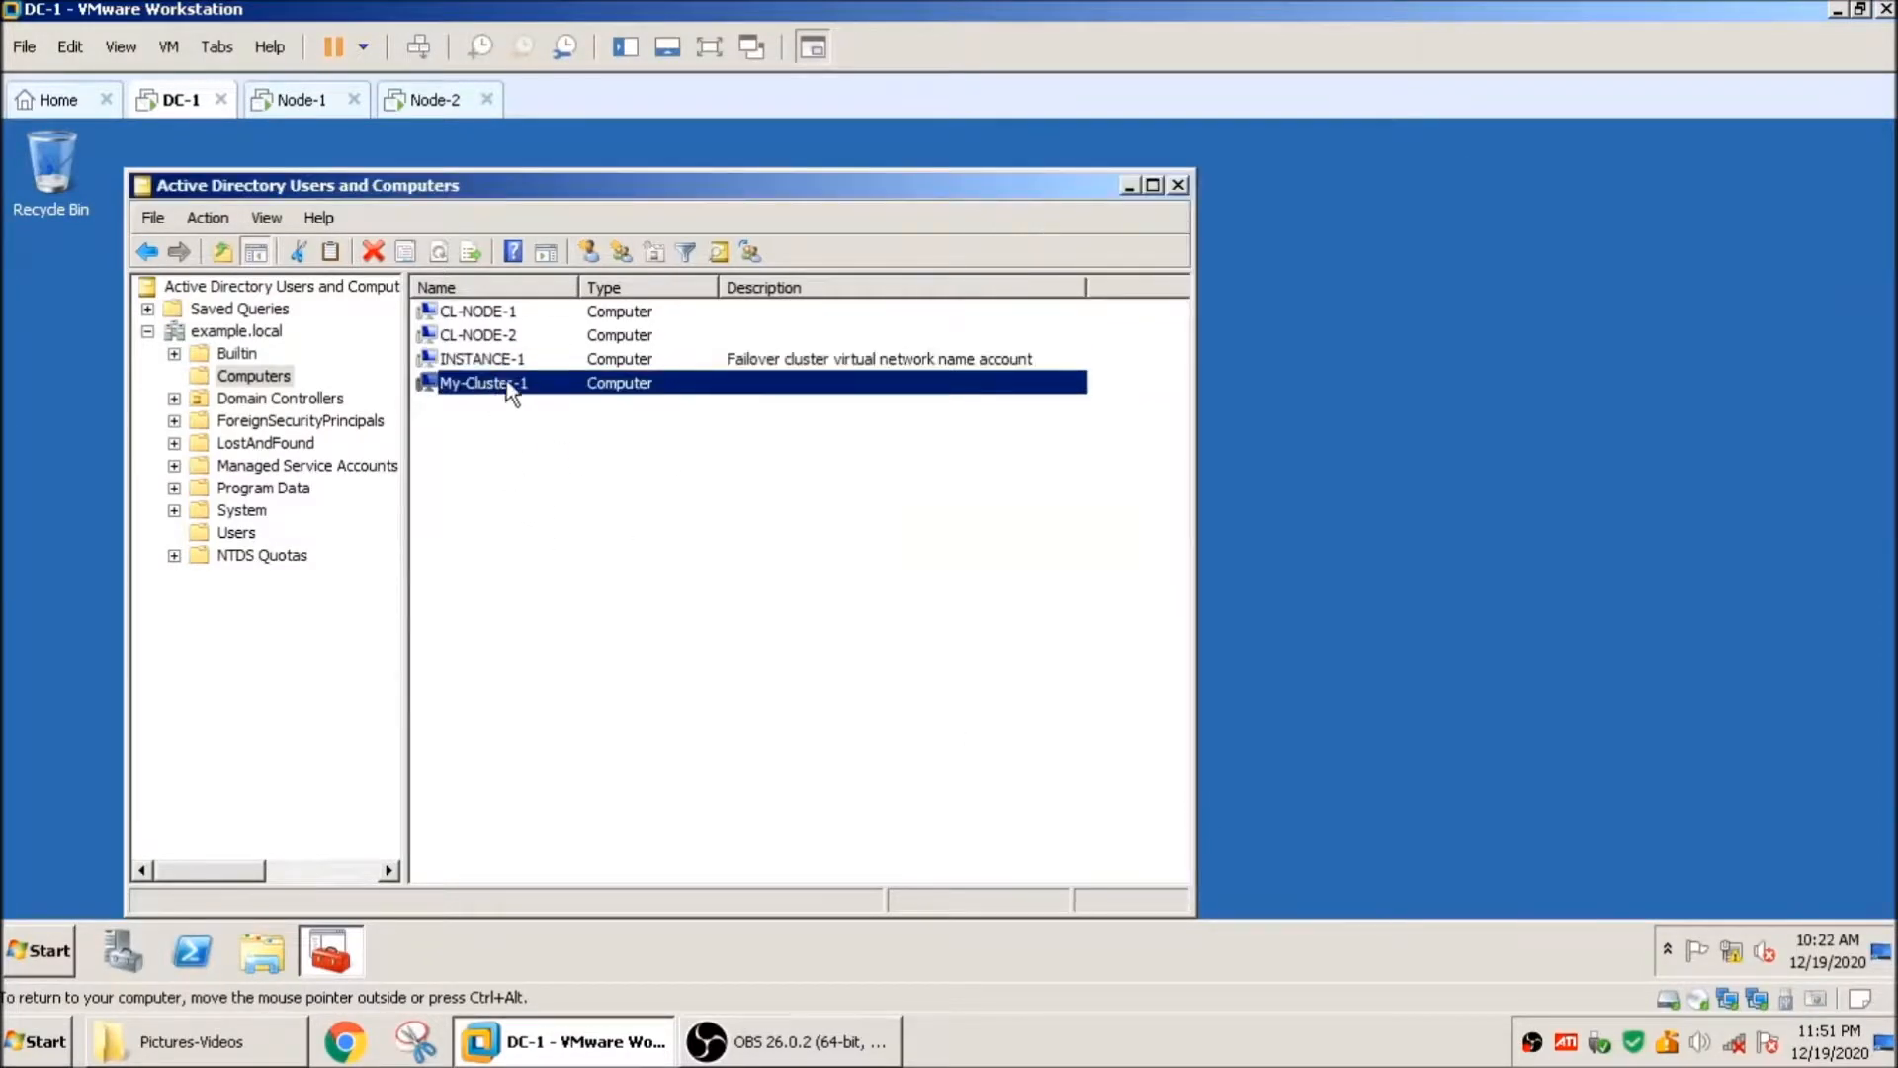
key(Up)
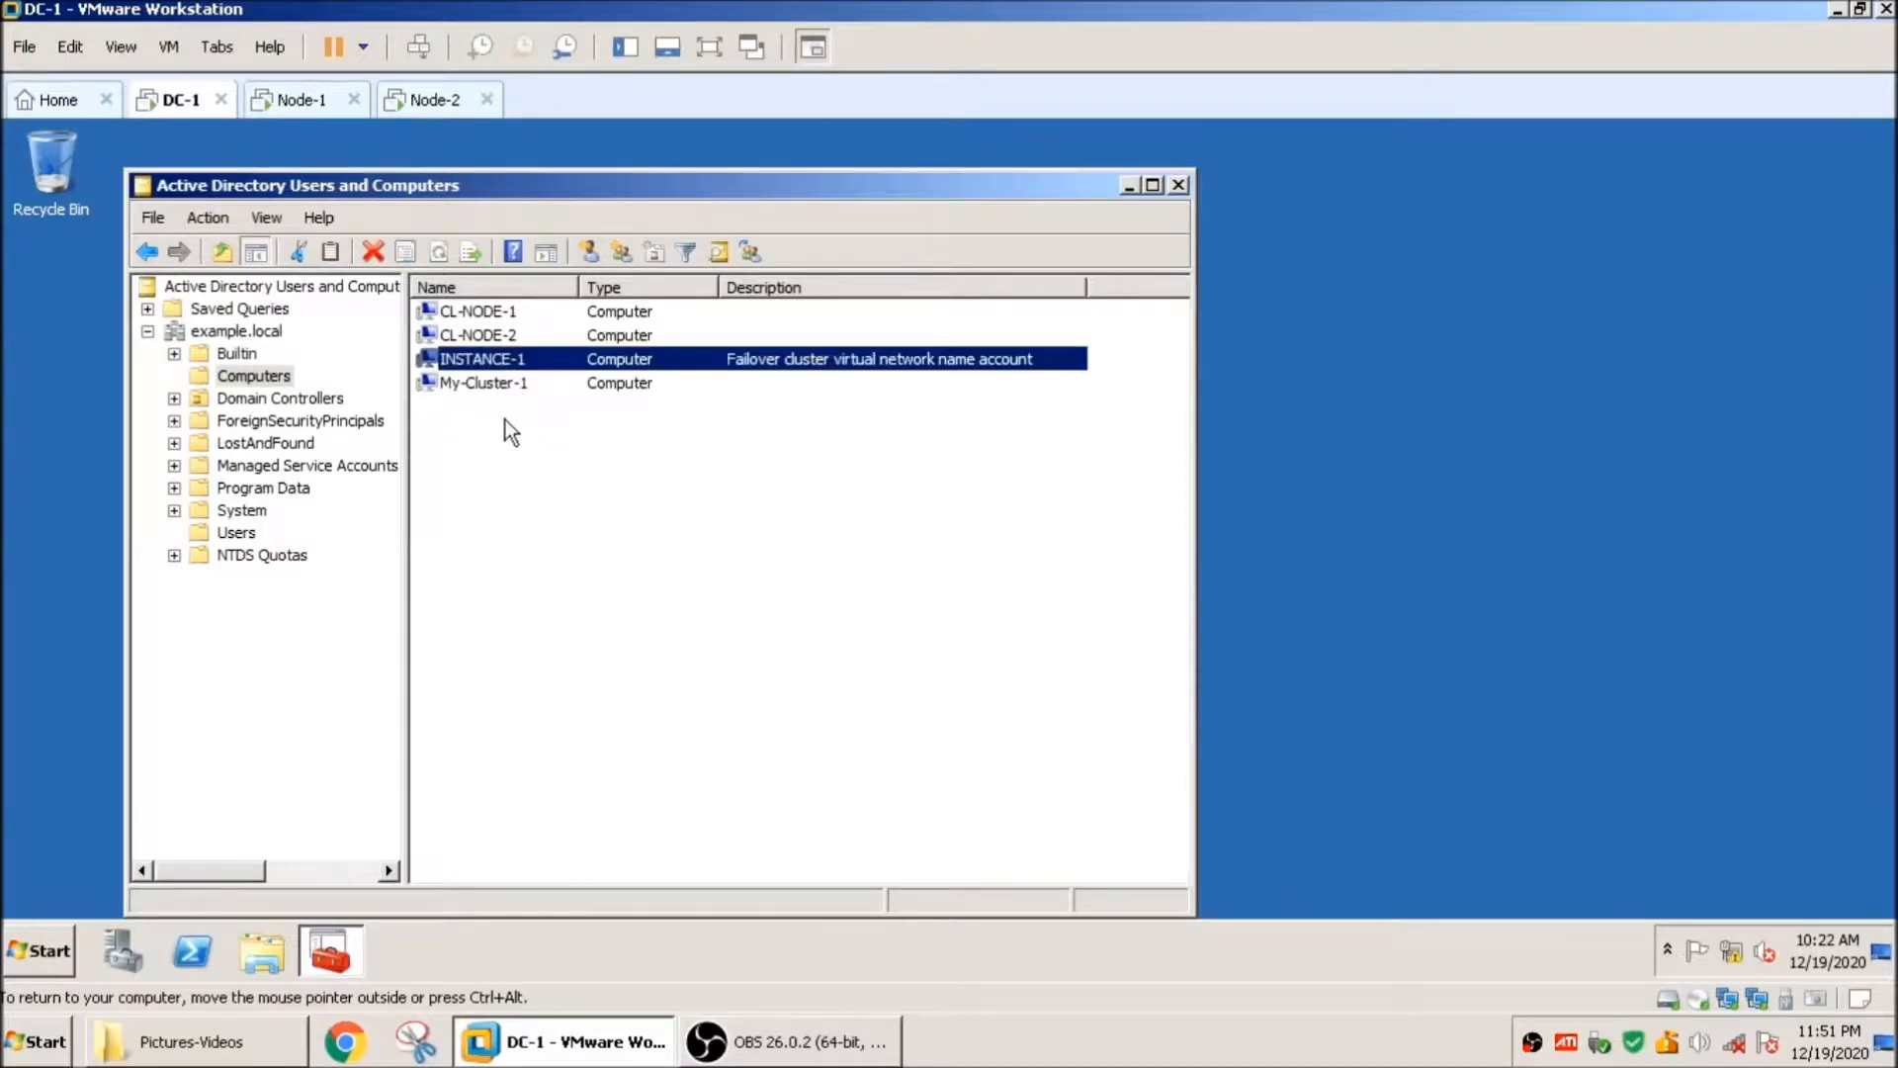
click(497, 389)
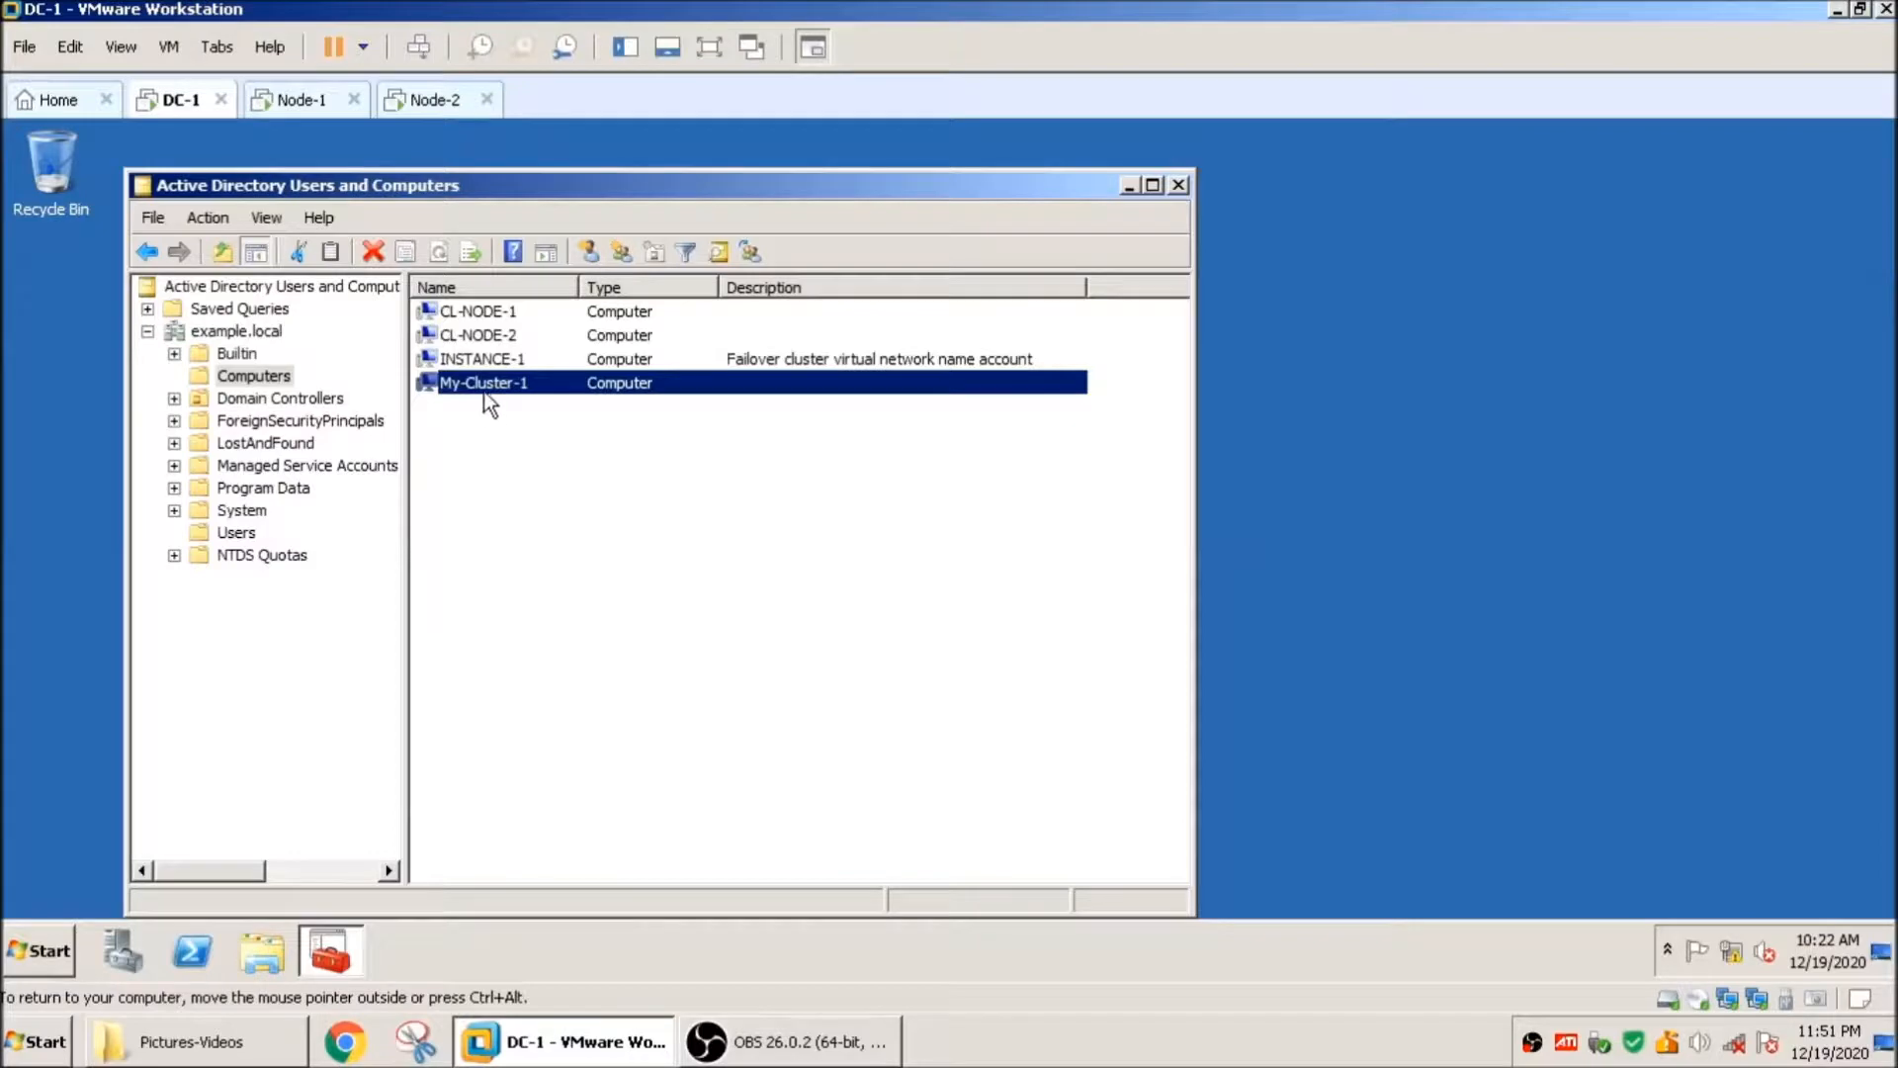
click(509, 361)
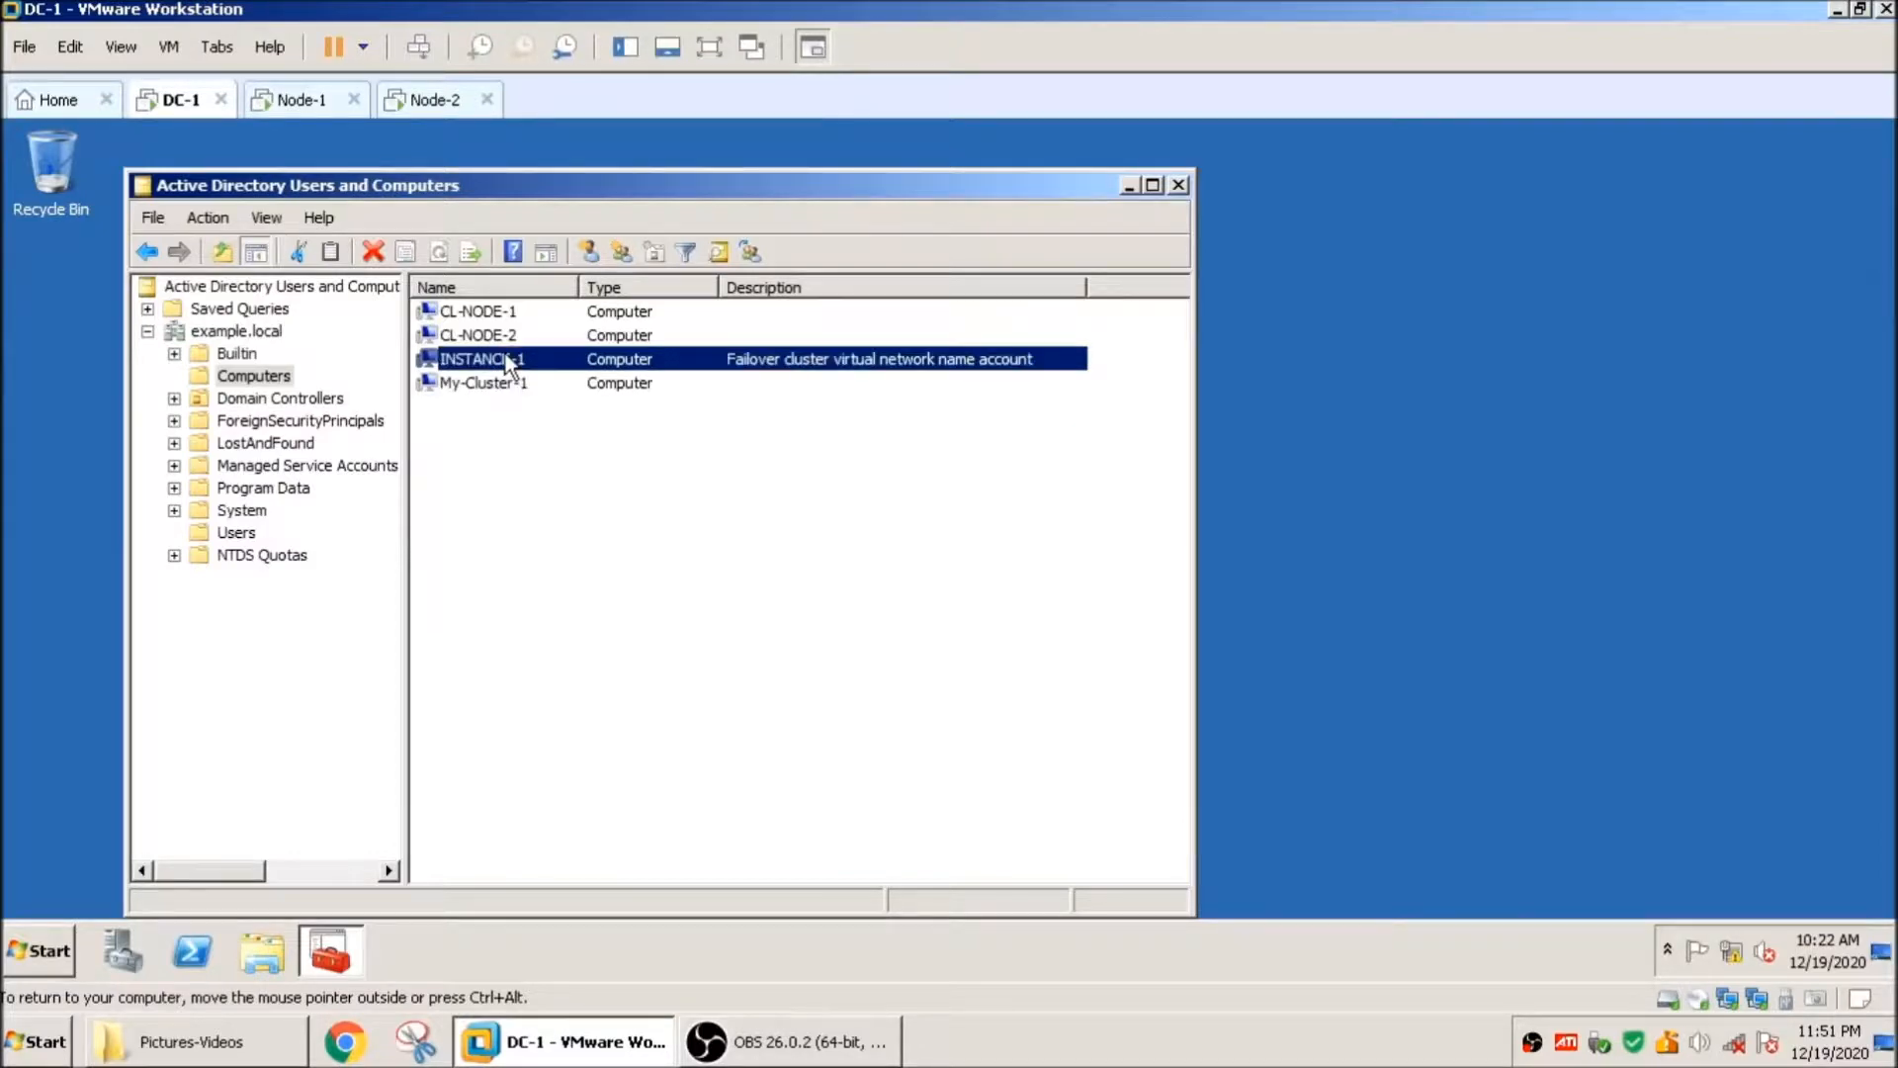
Step: Check the cluster administrator account's security permissions on the My-Cluster-1 computer account and close its properties without changes
click(502, 385)
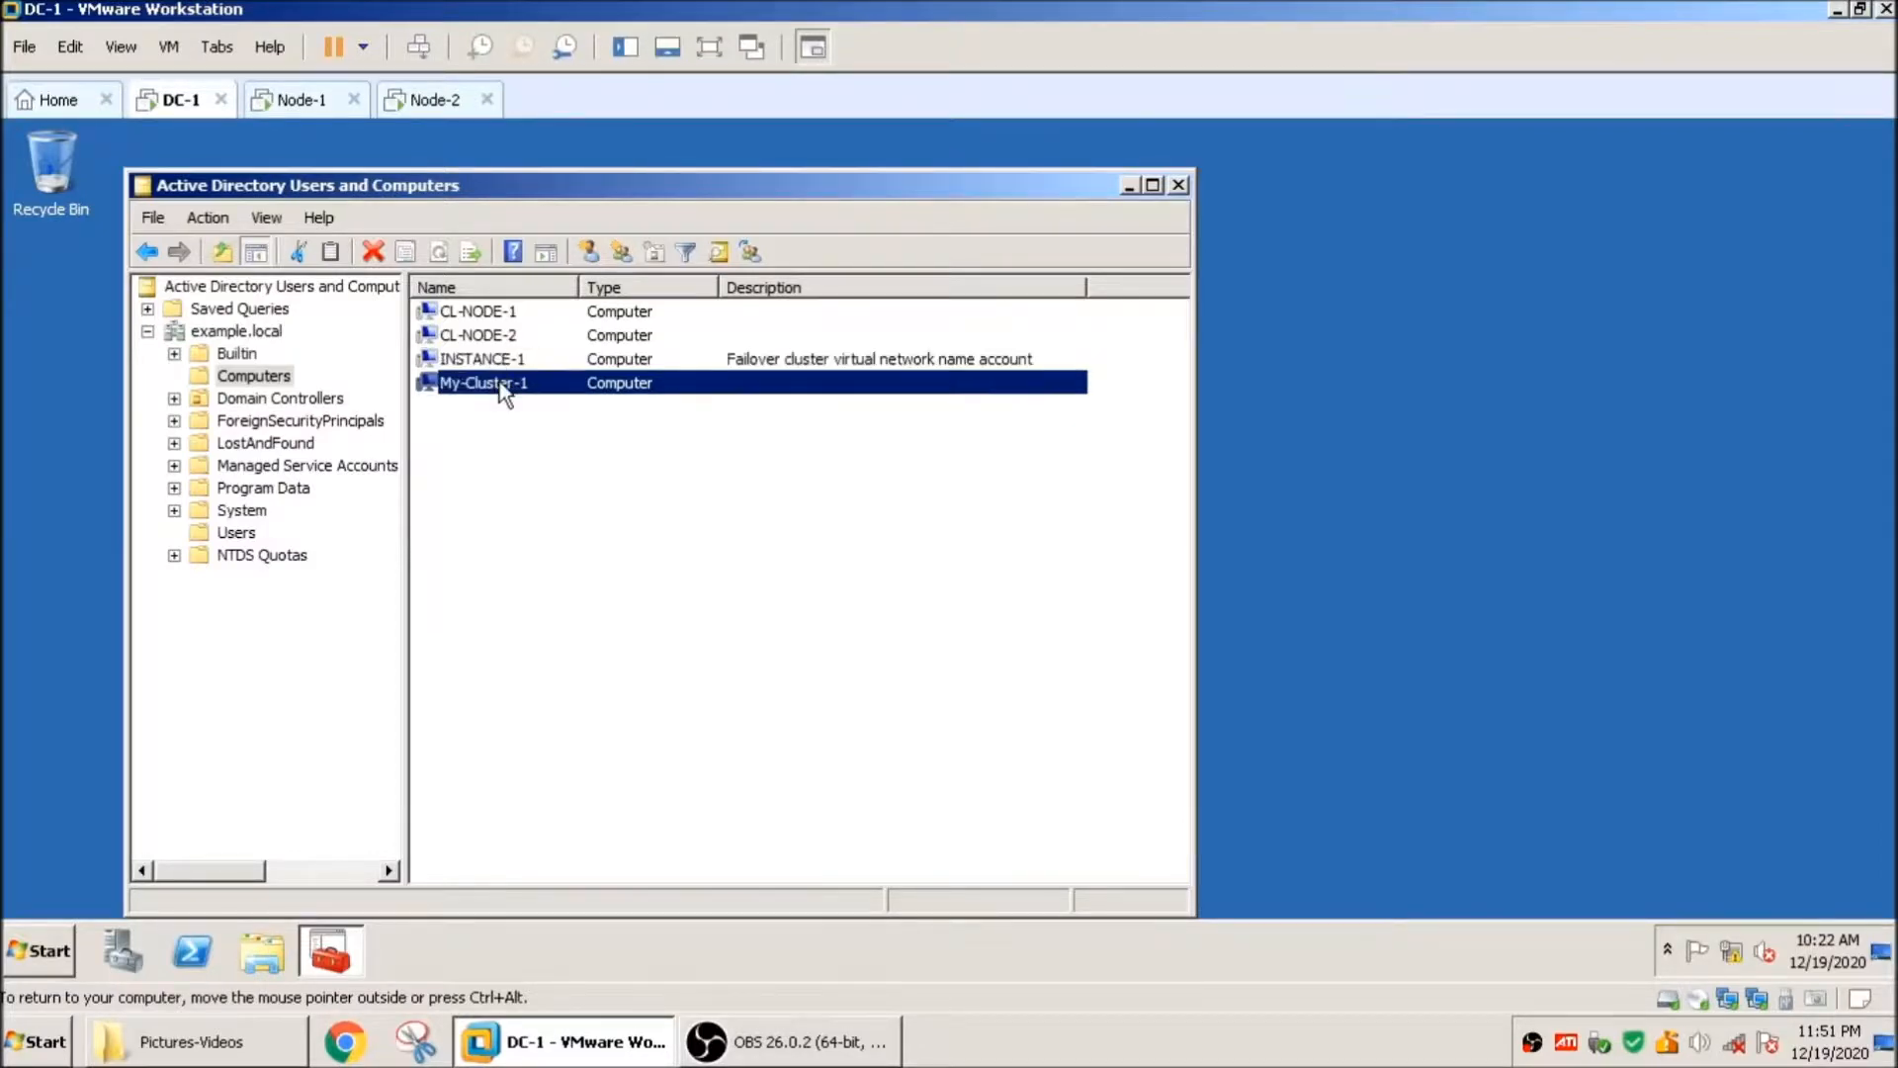
right_click(504, 385)
click(584, 645)
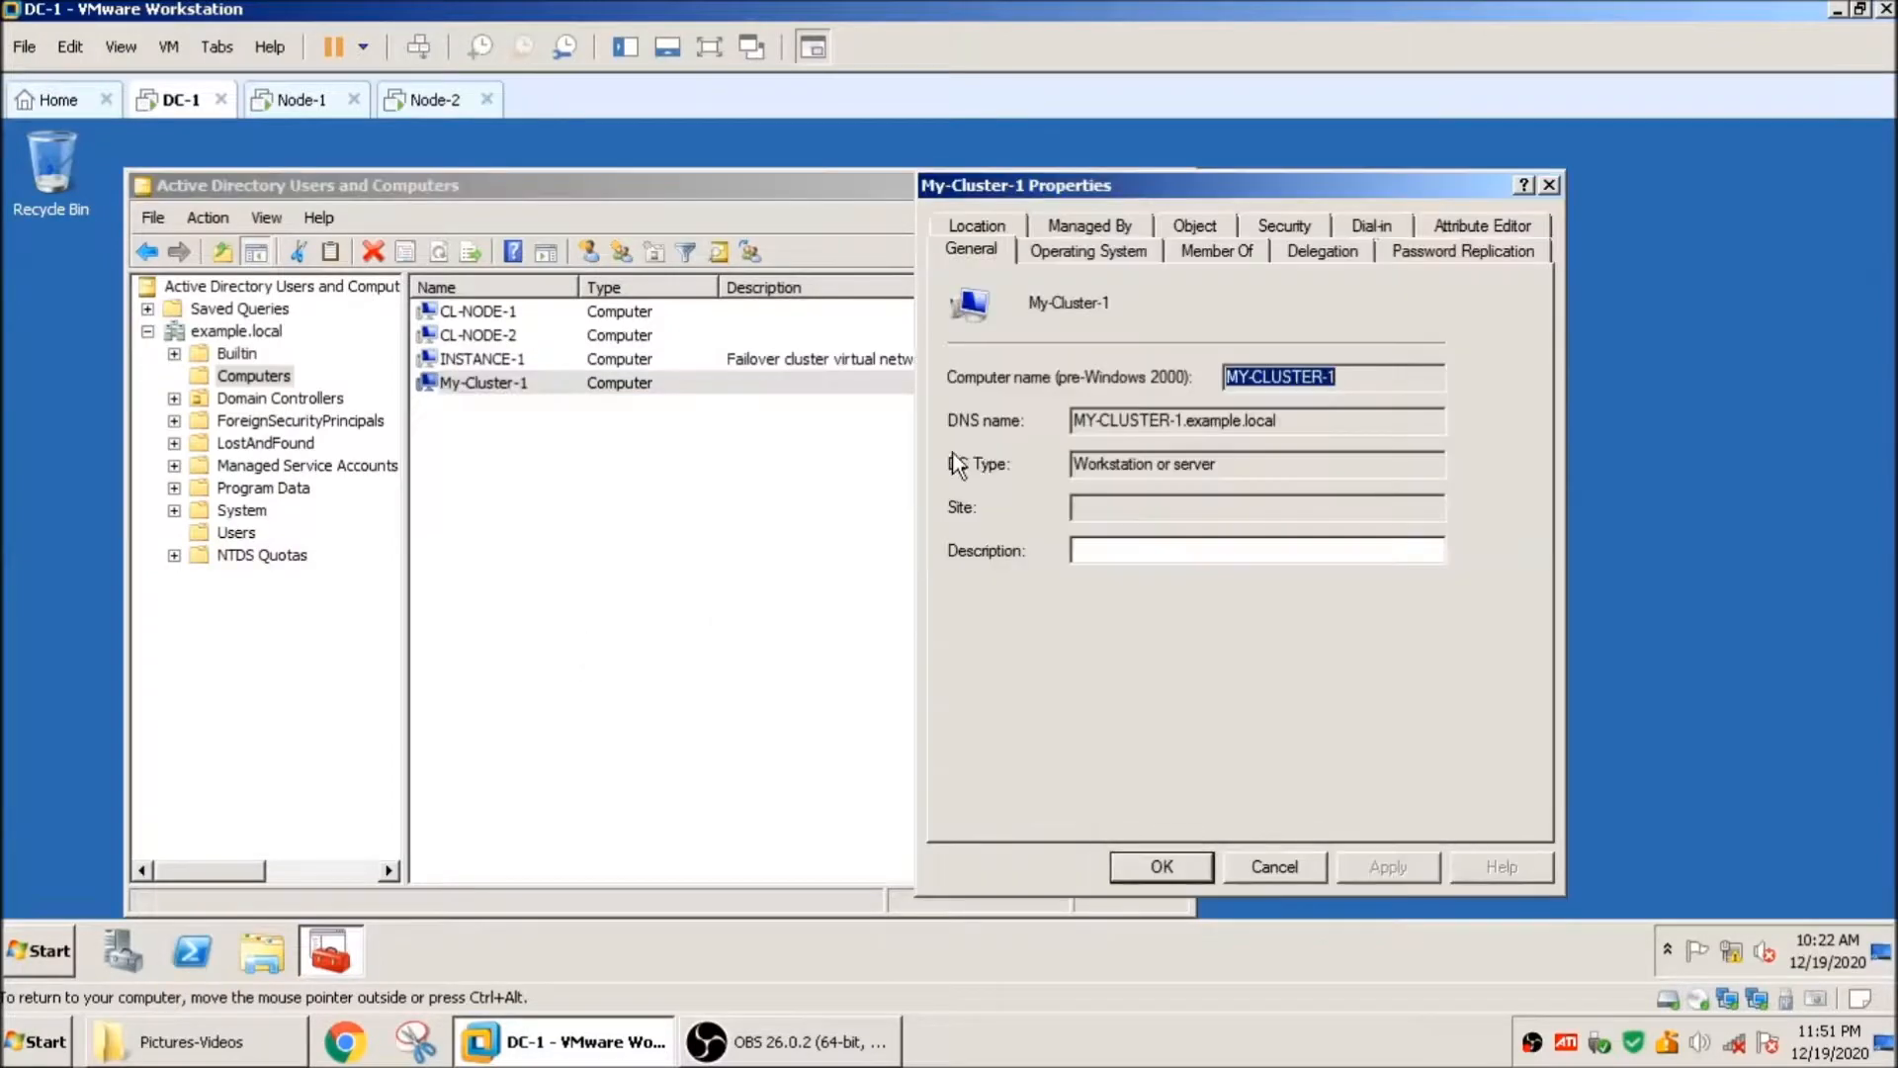
click(1286, 228)
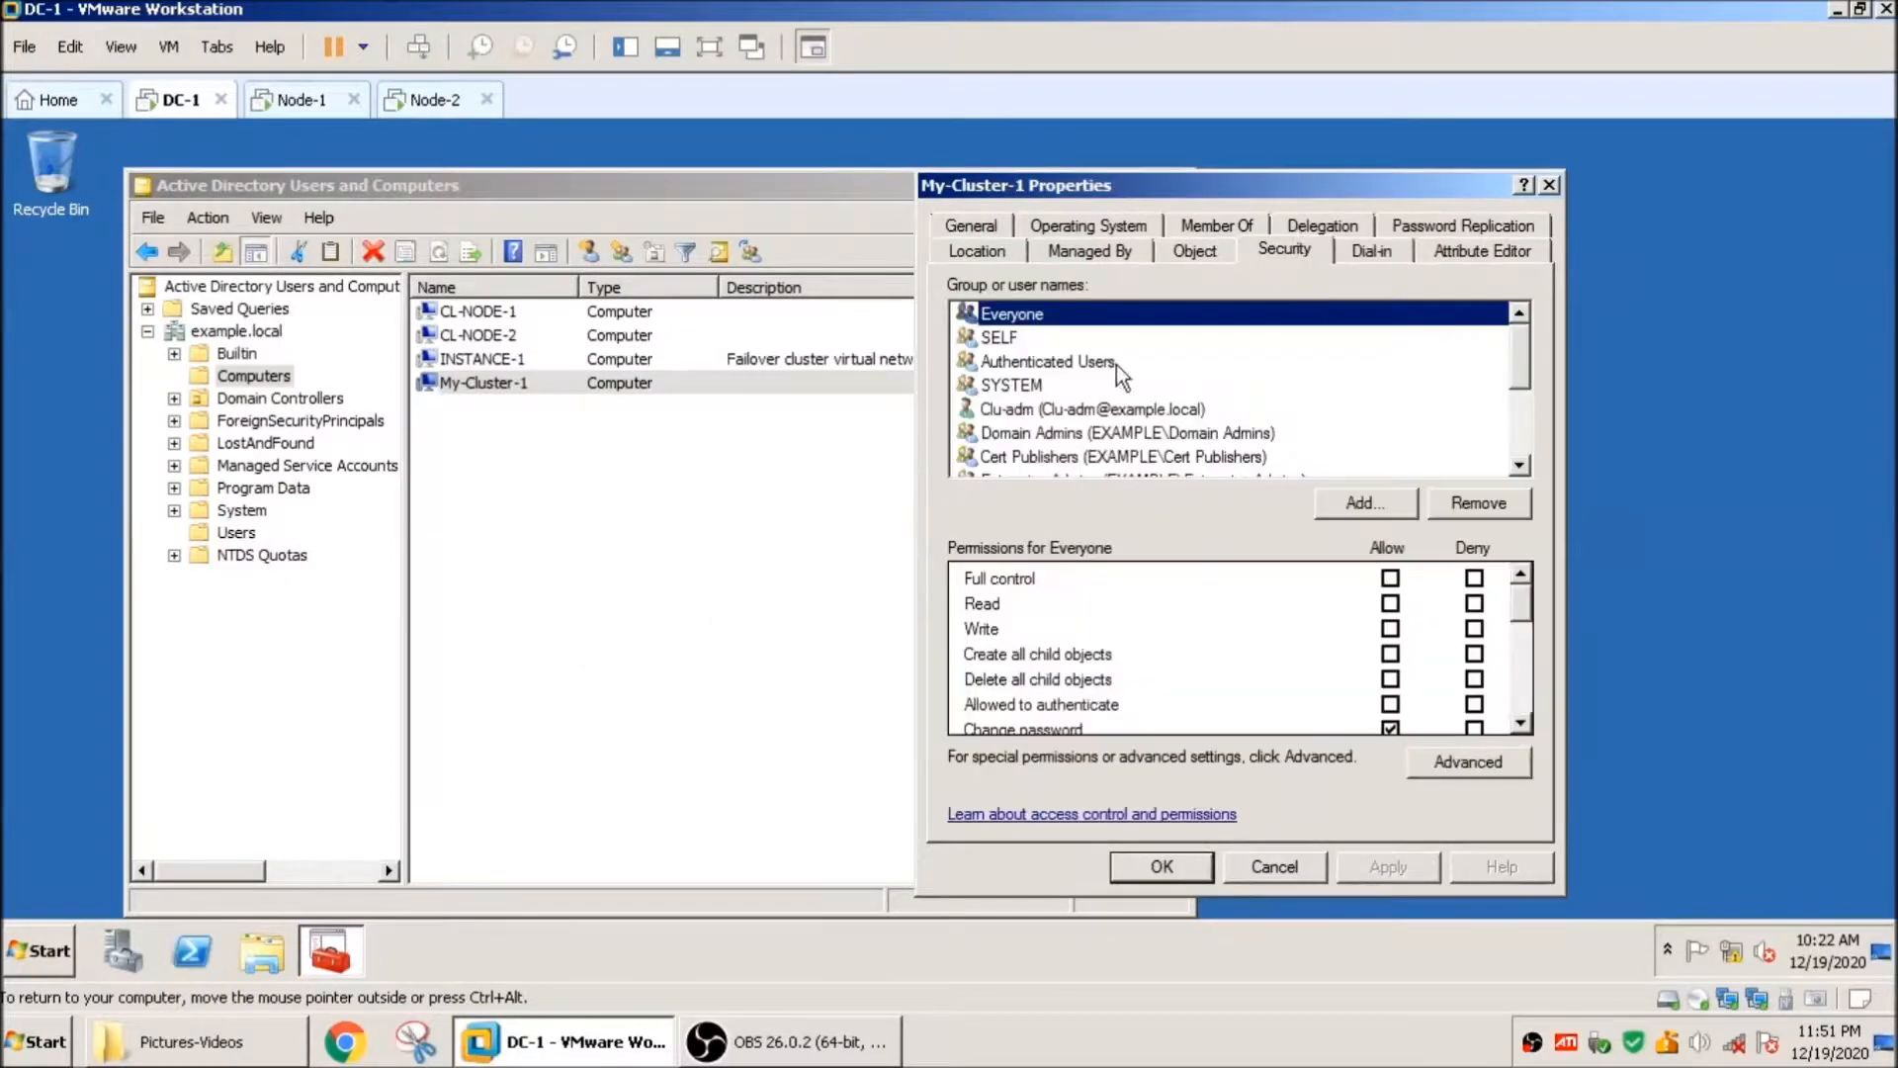
click(1040, 409)
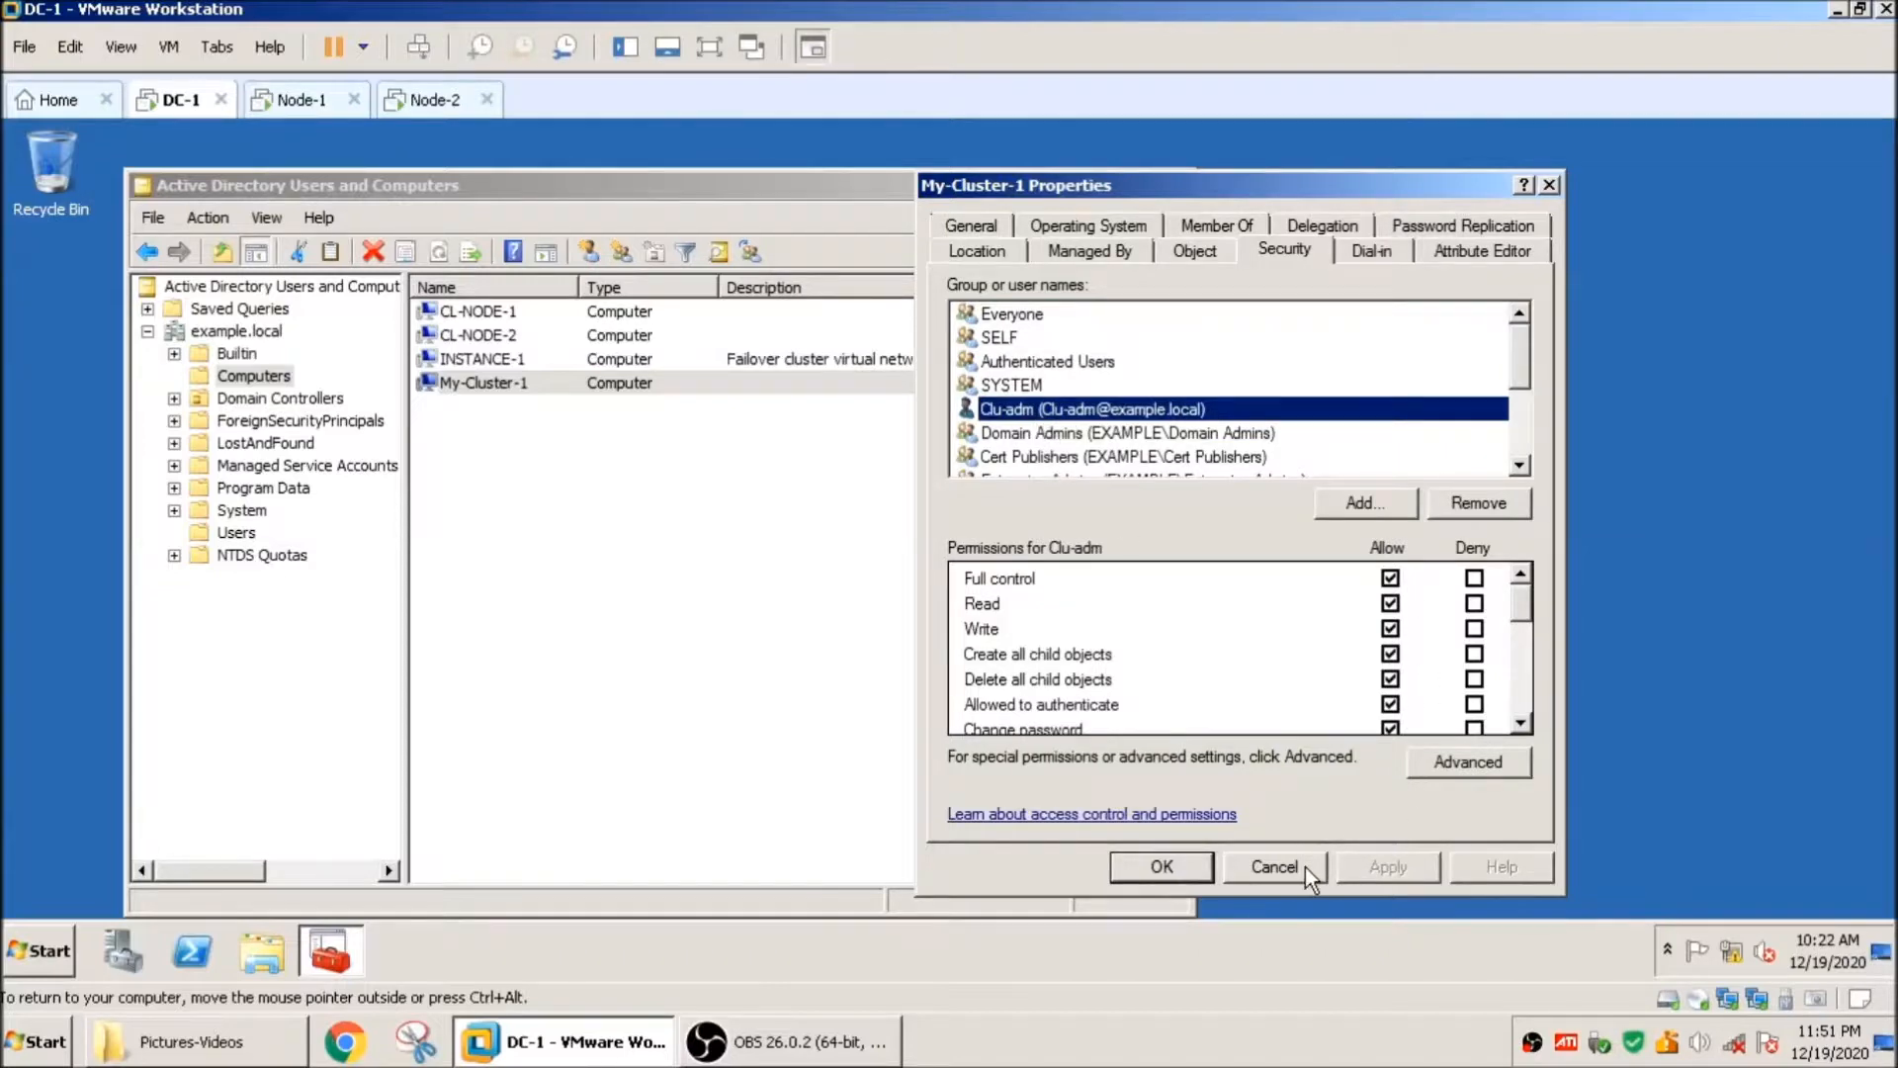
click(1275, 867)
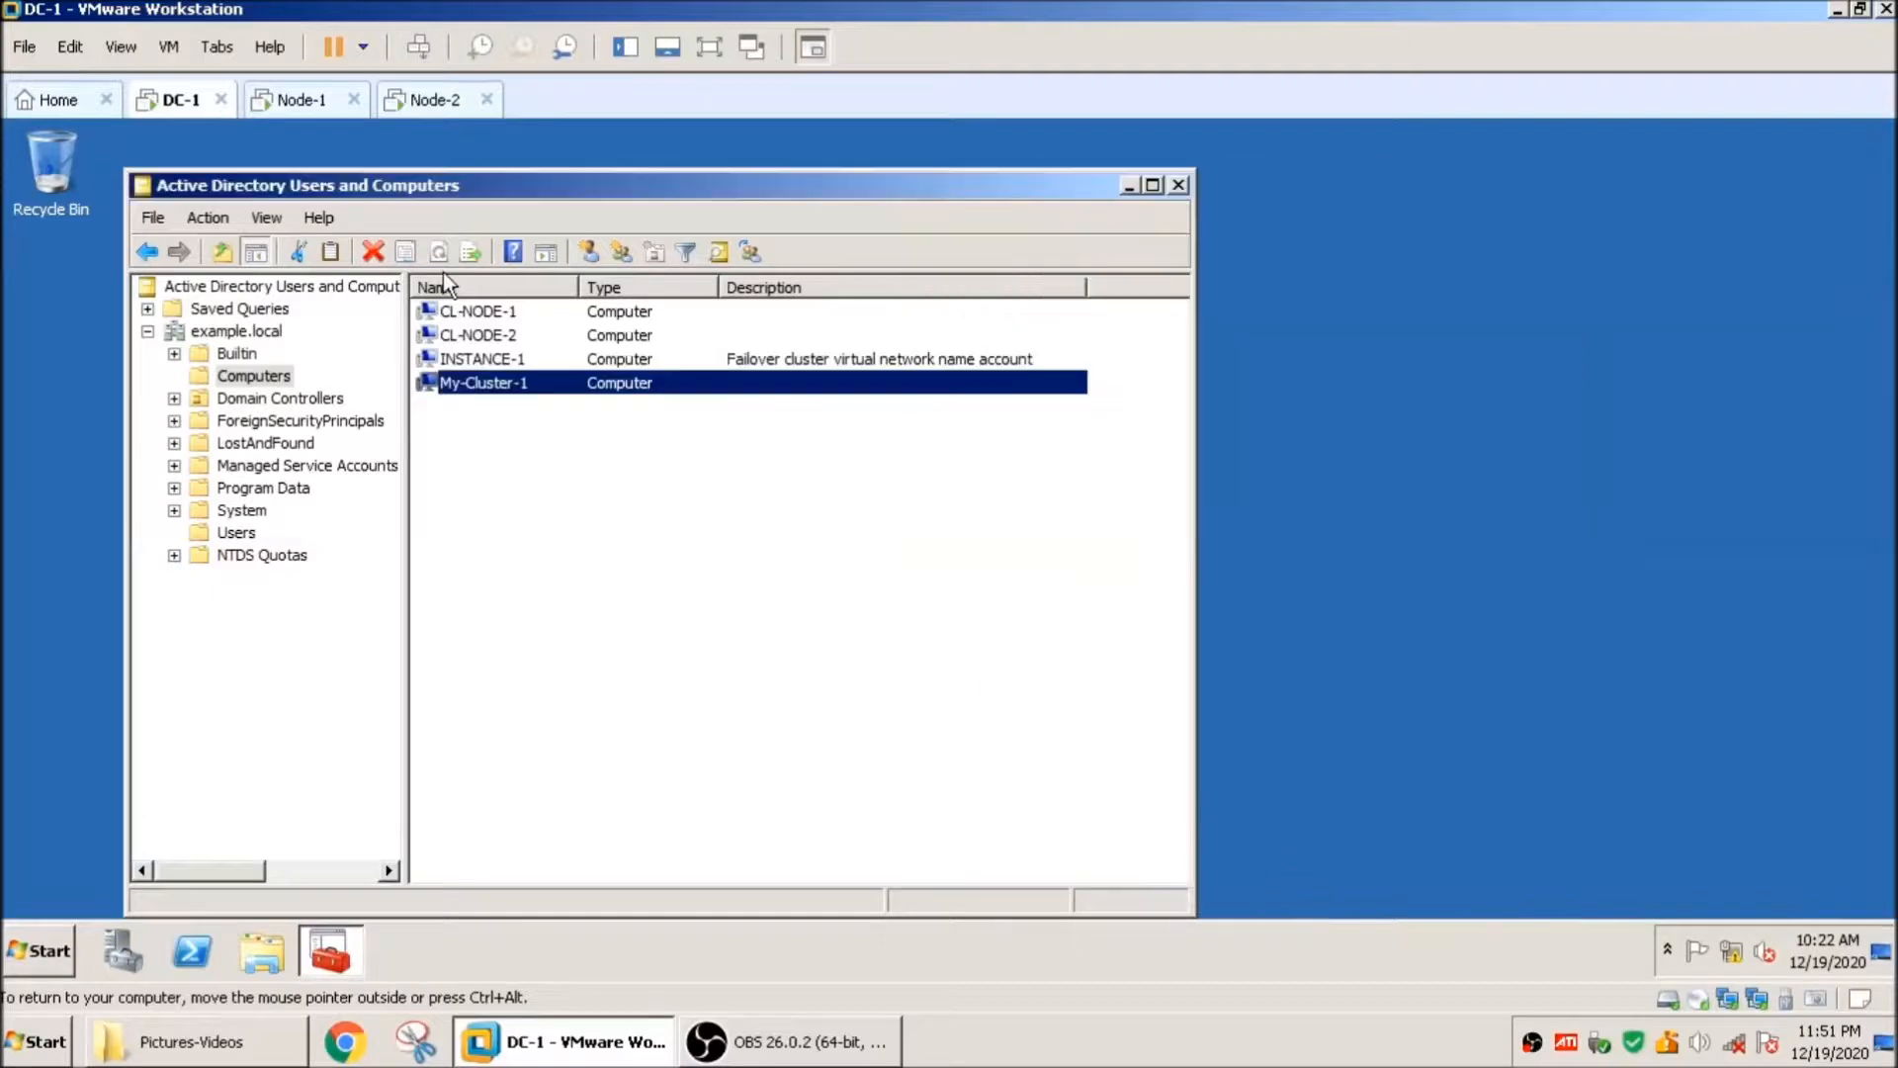
Step: Switch to the Node-1 virtual machine, check the move options of My-First-Instance, and expand its Instance-1 server name
click(297, 98)
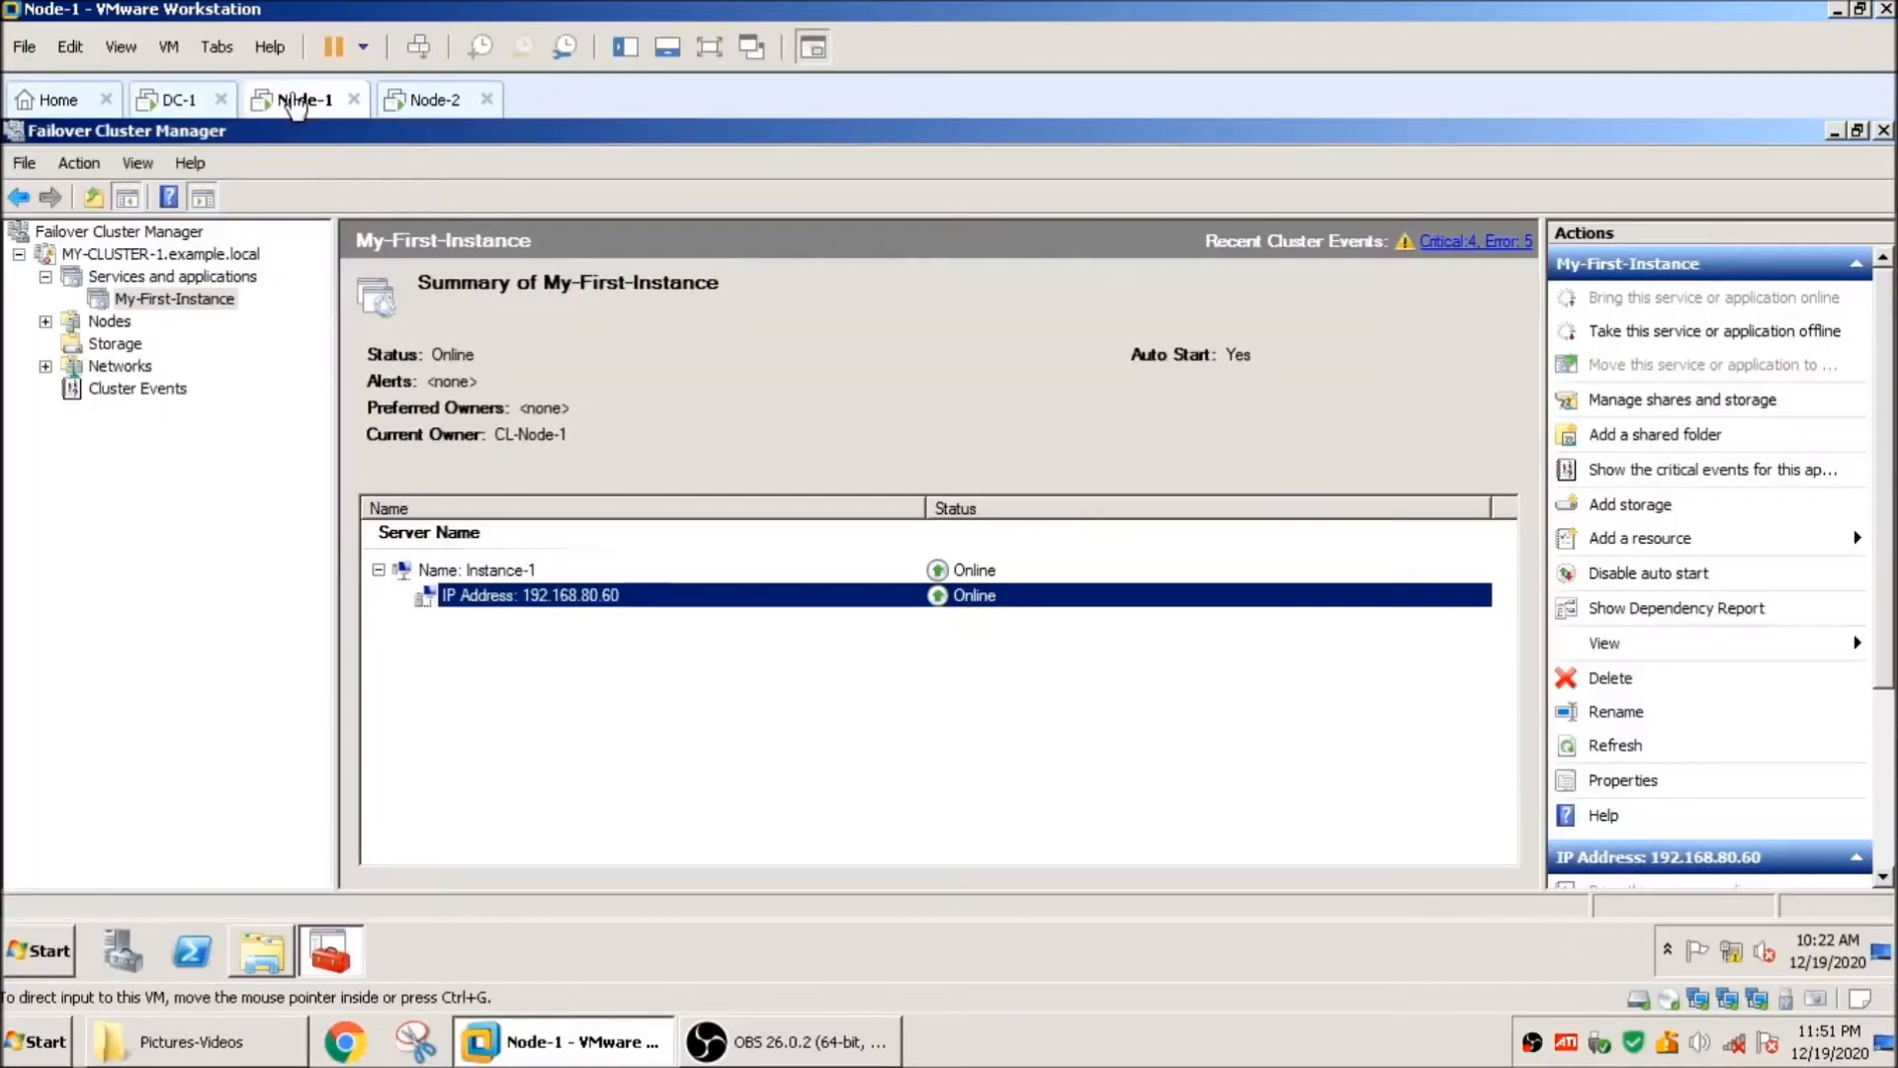
right_click(205, 301)
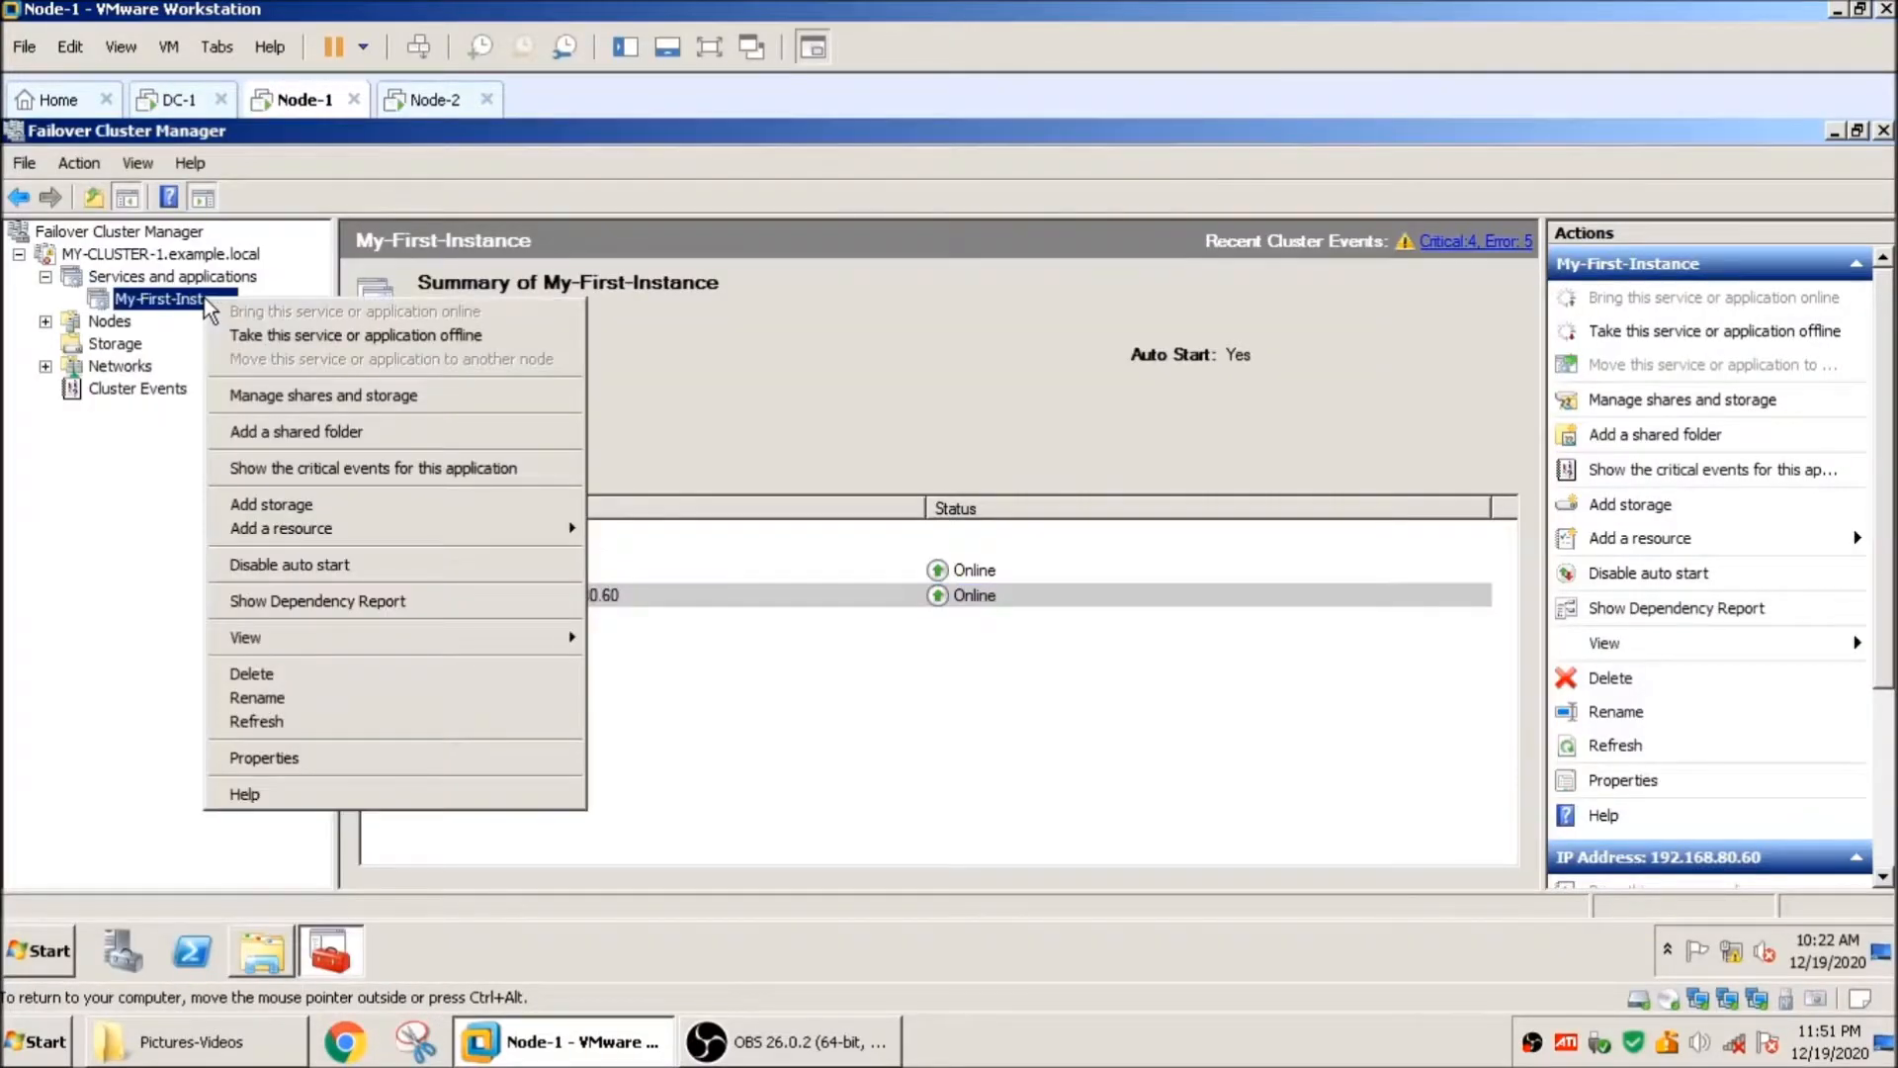
right_click(154, 307)
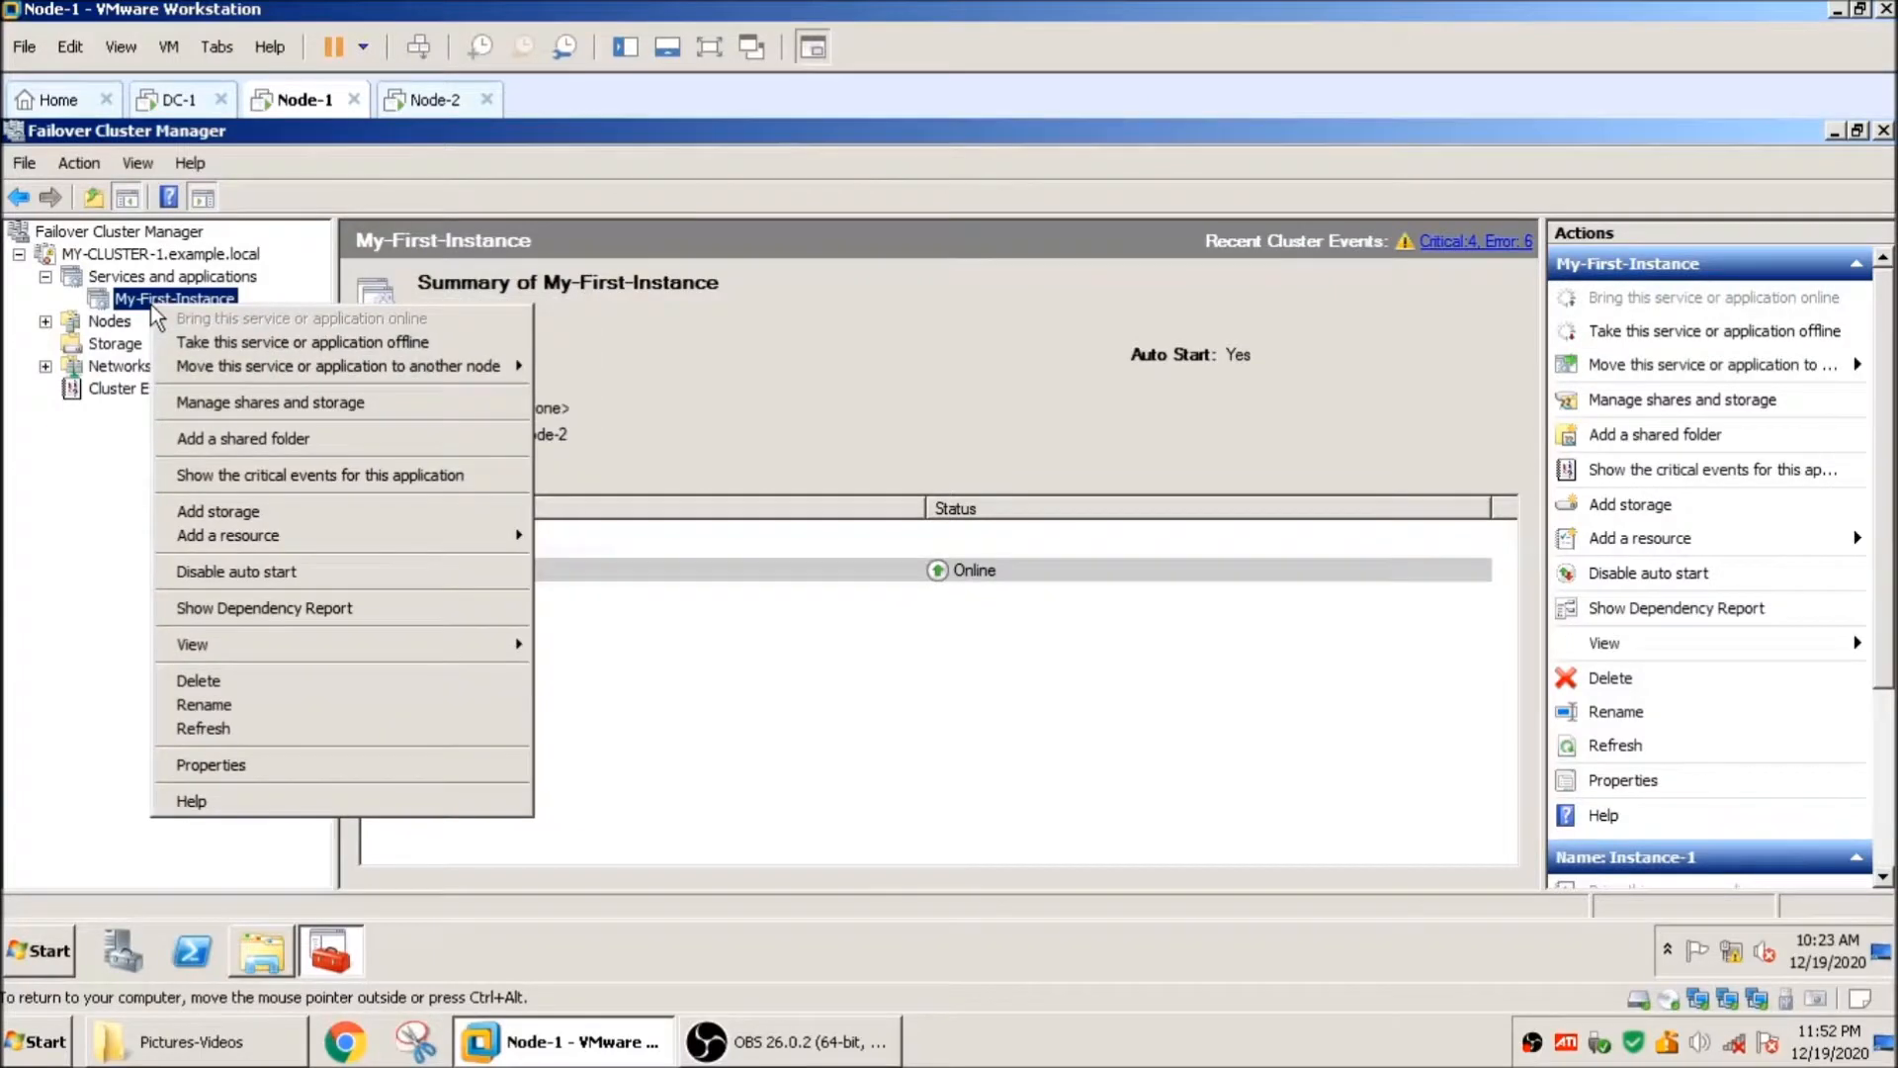
mouse_move(302, 366)
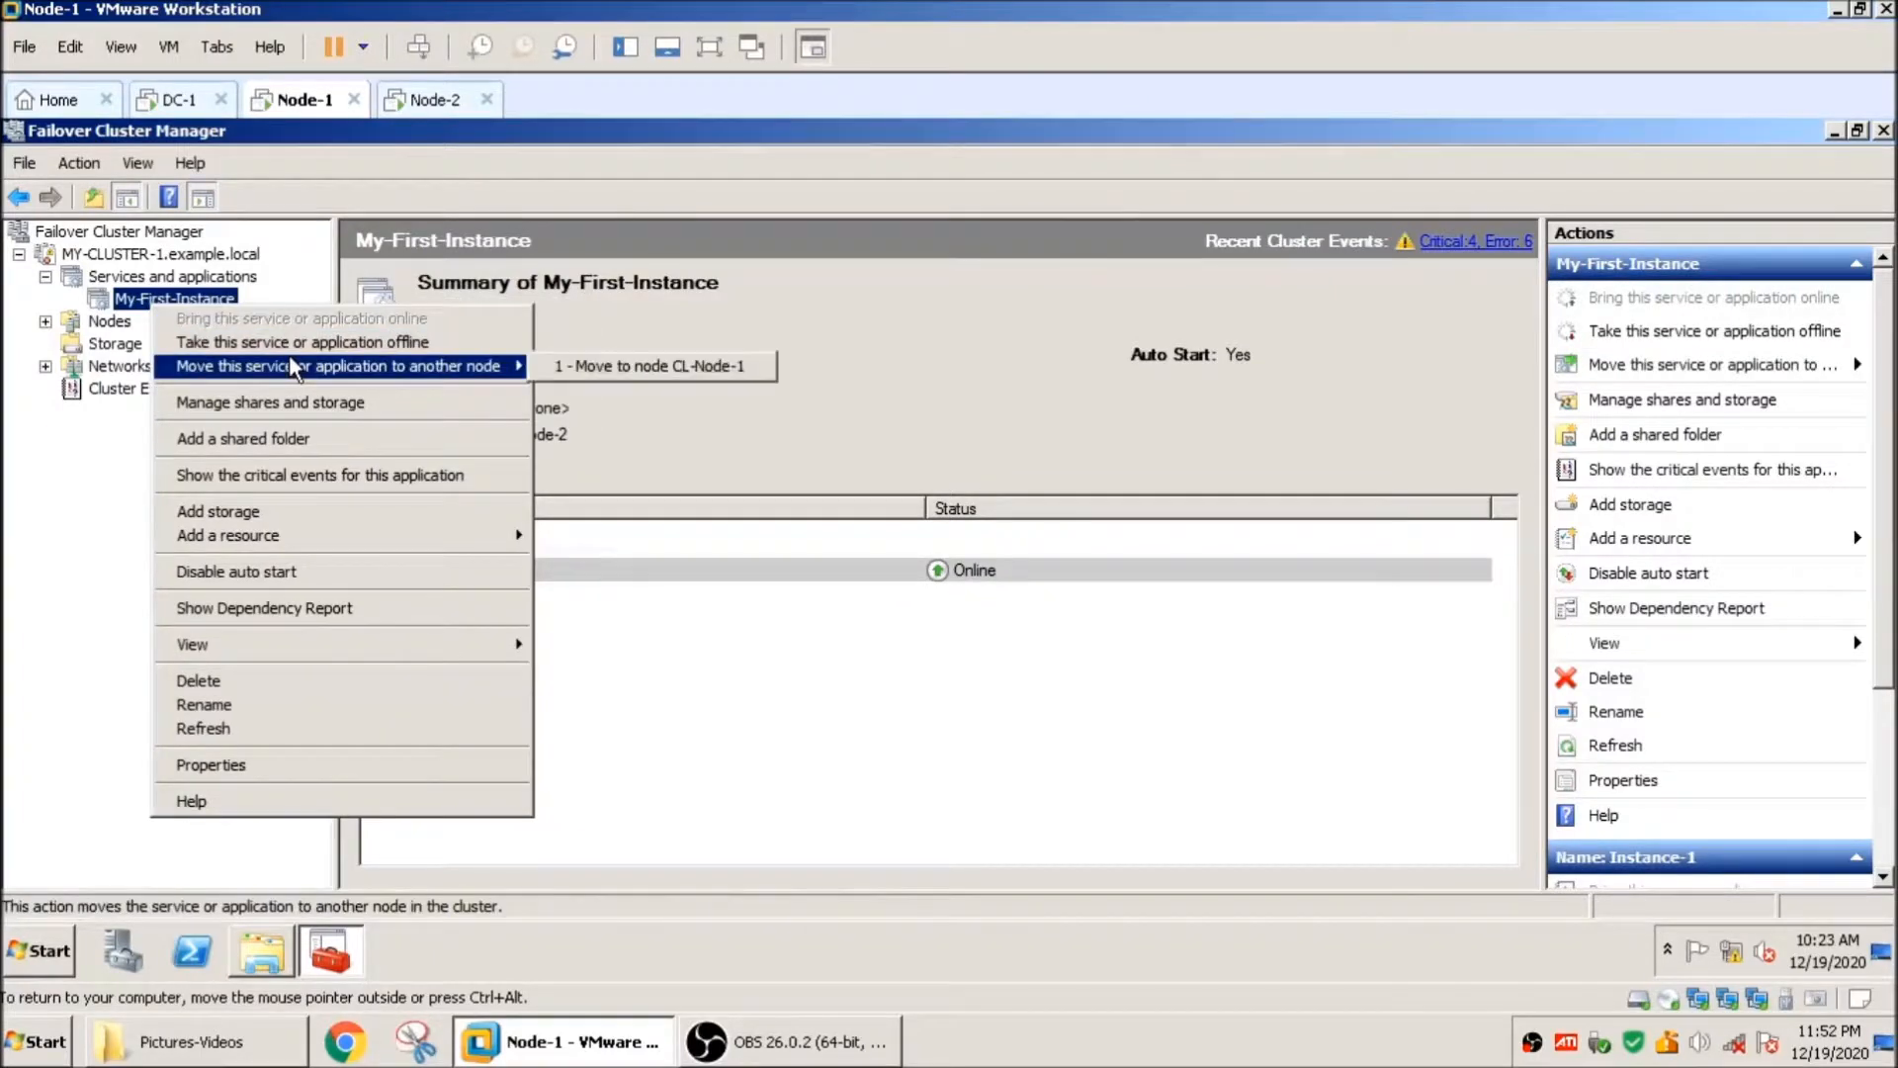
click(720, 376)
click(378, 570)
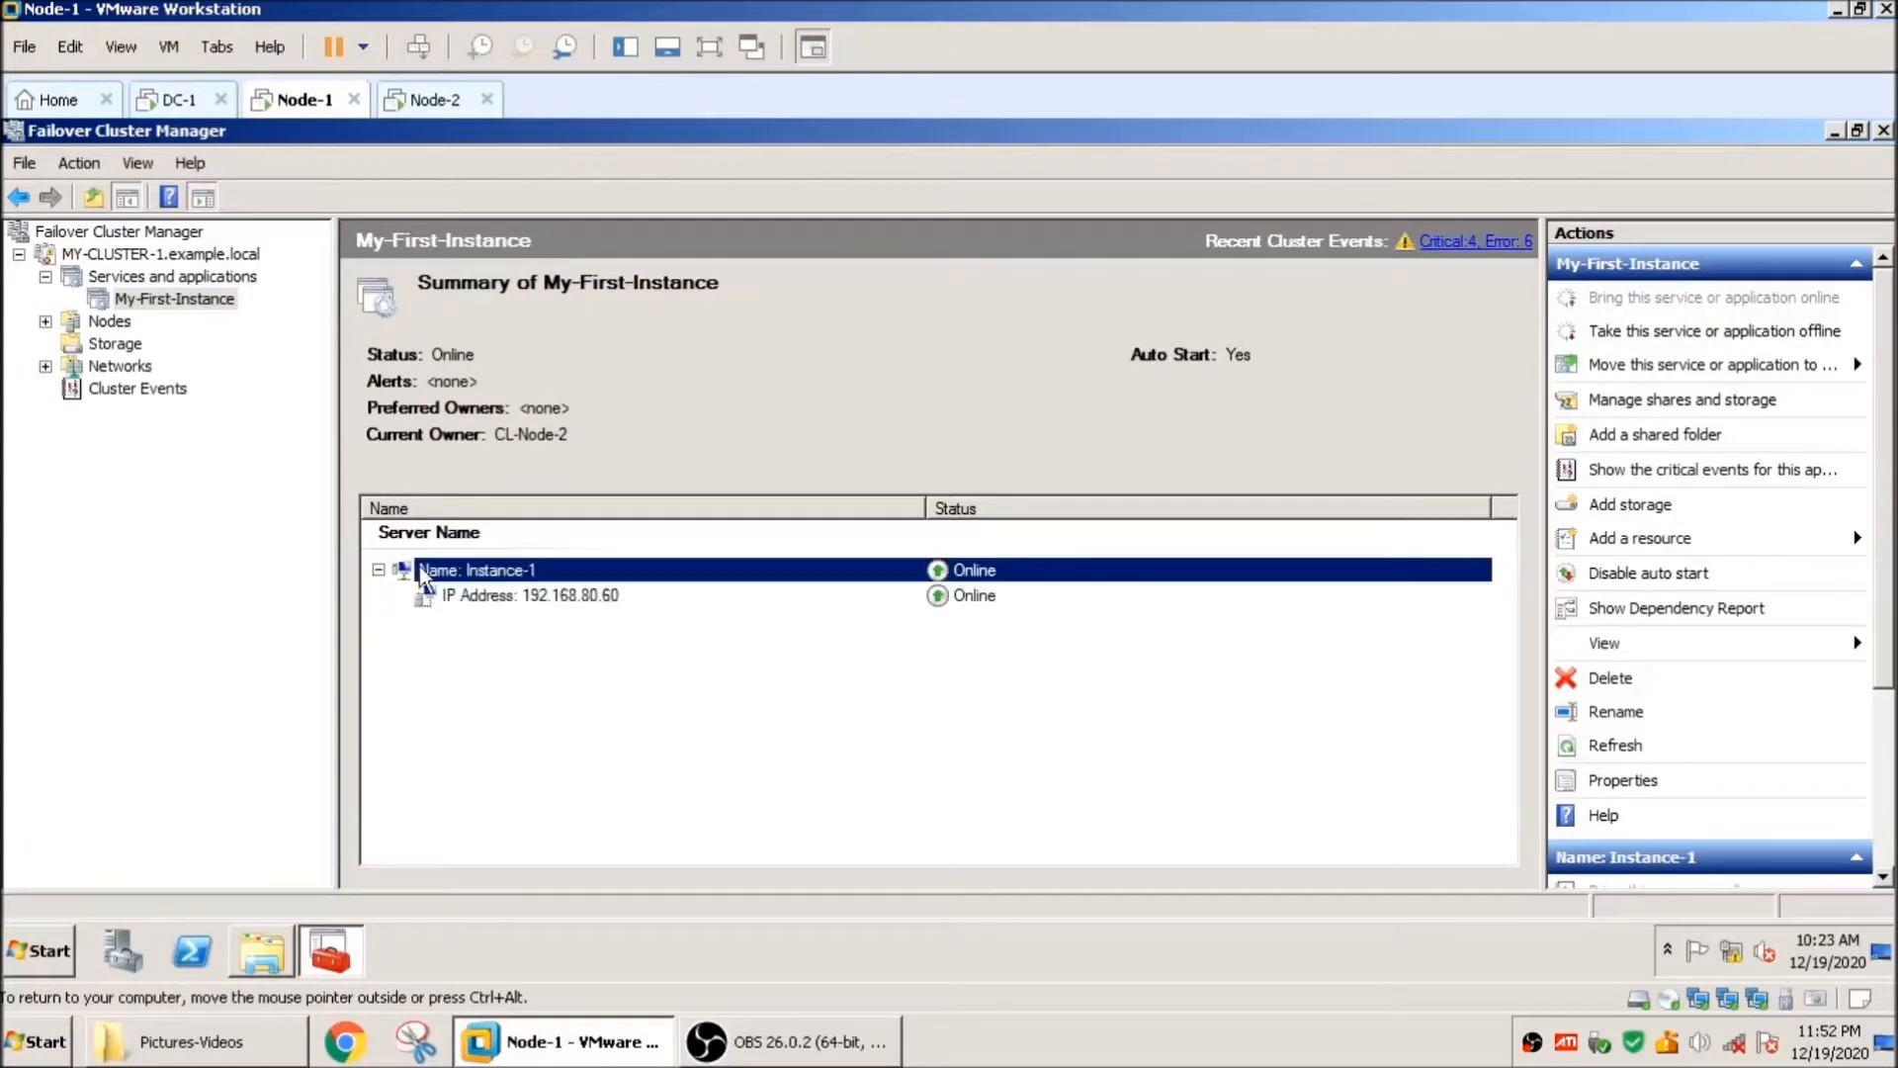
Step: Move the My-First-Instance service to node CL-Node-1 and confirm the move
right_click(214, 305)
mouse_move(396, 365)
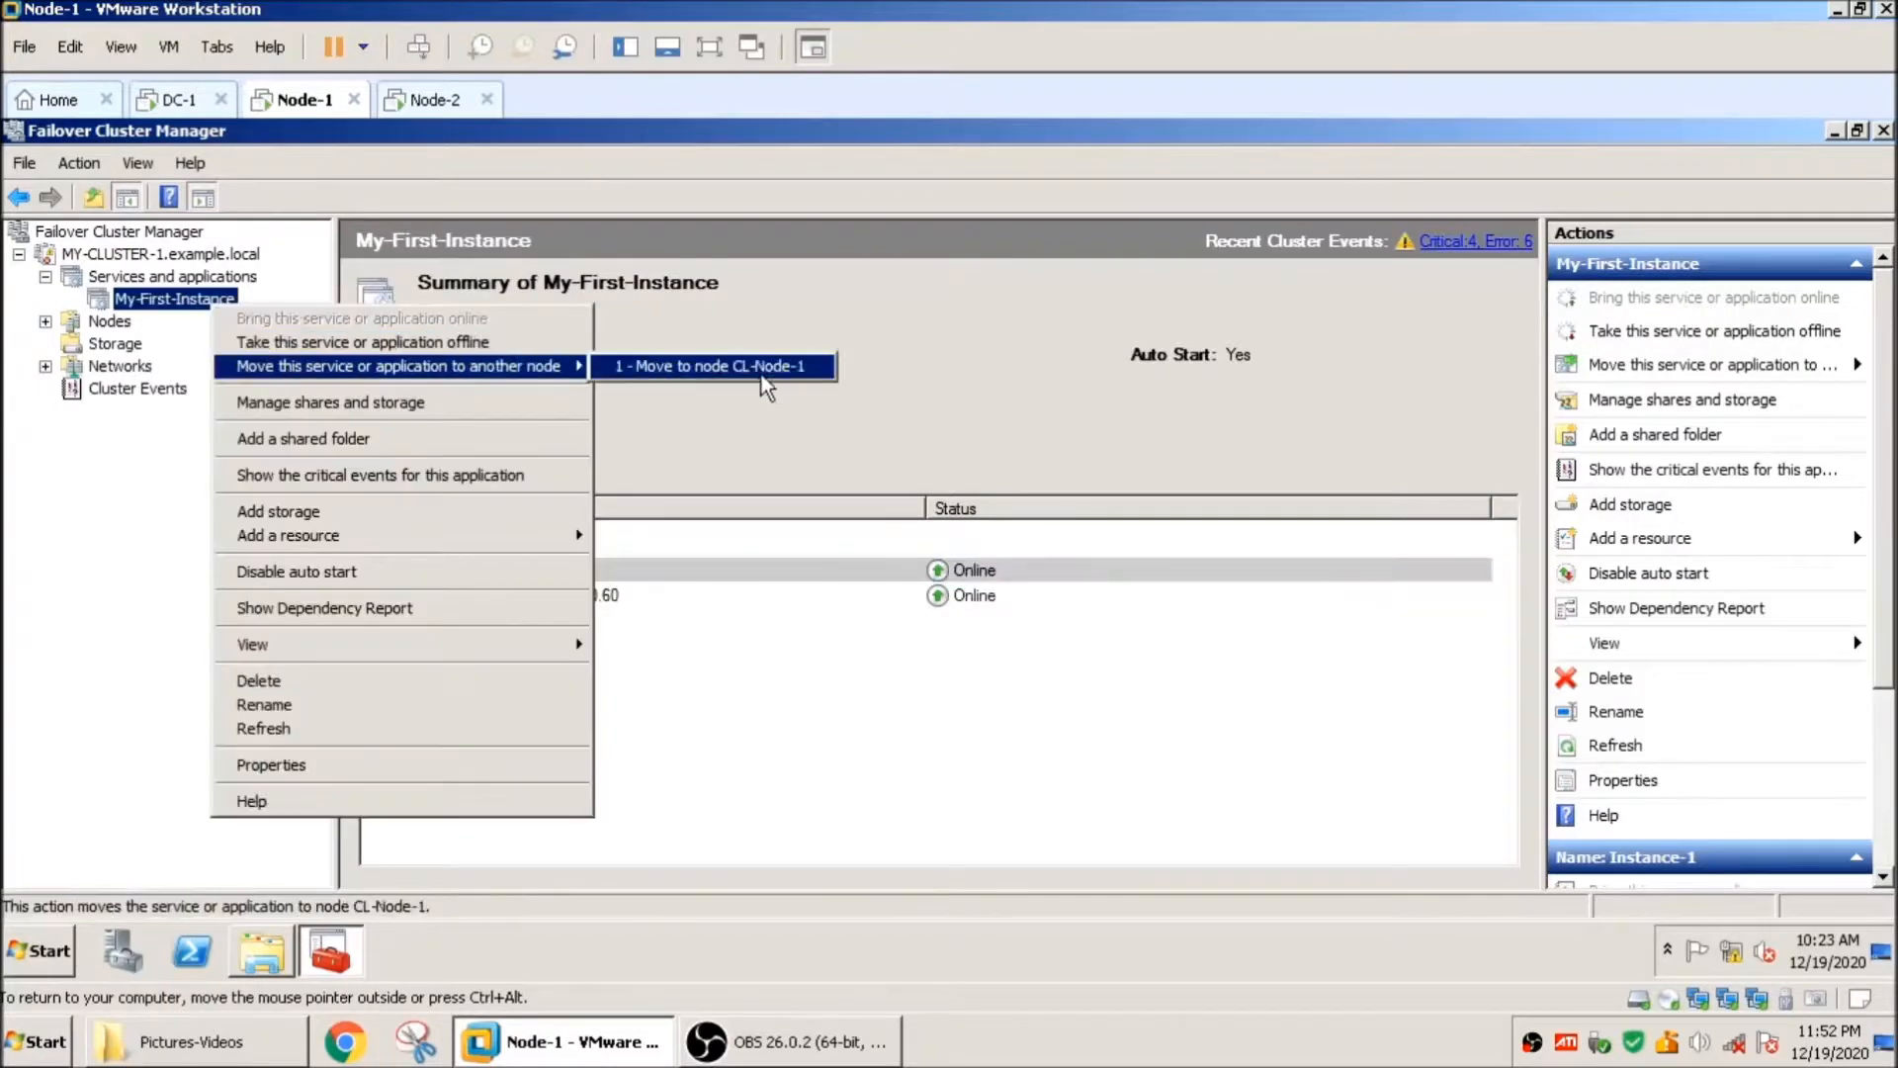
click(761, 378)
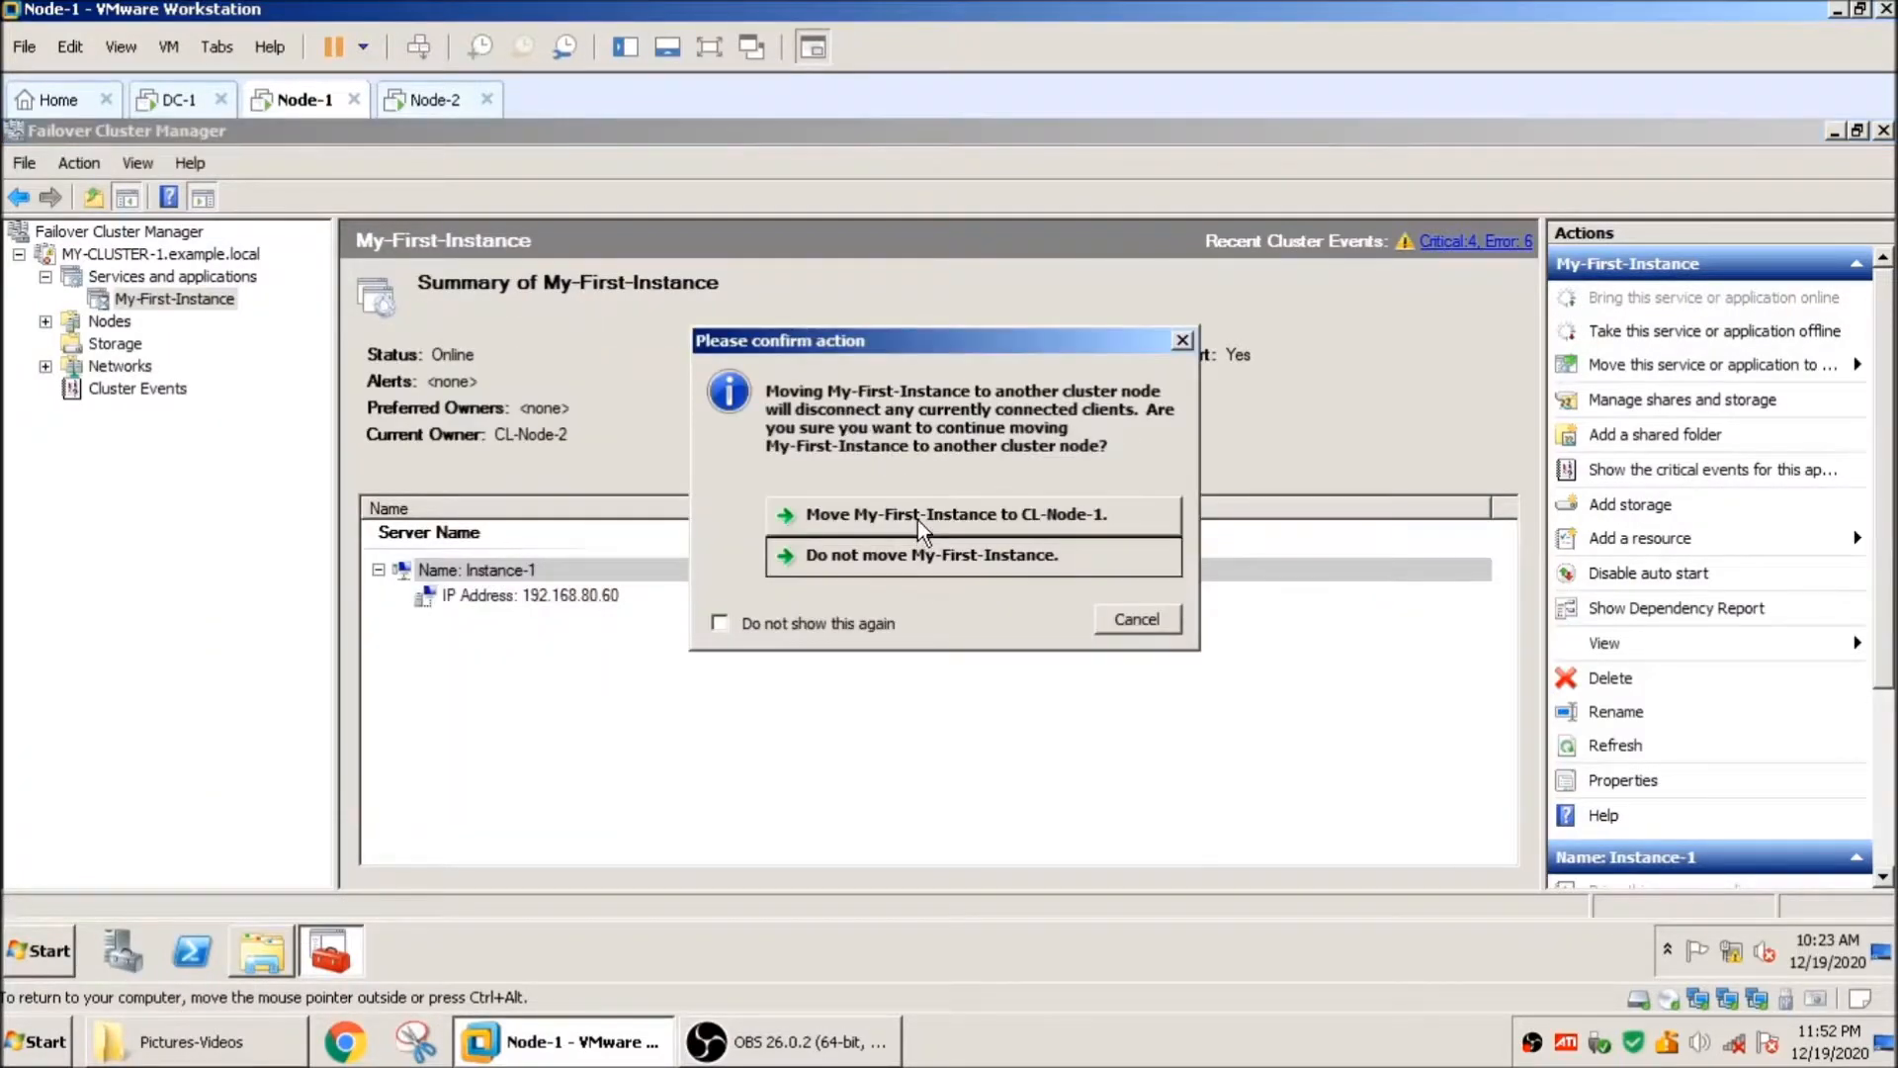
click(917, 519)
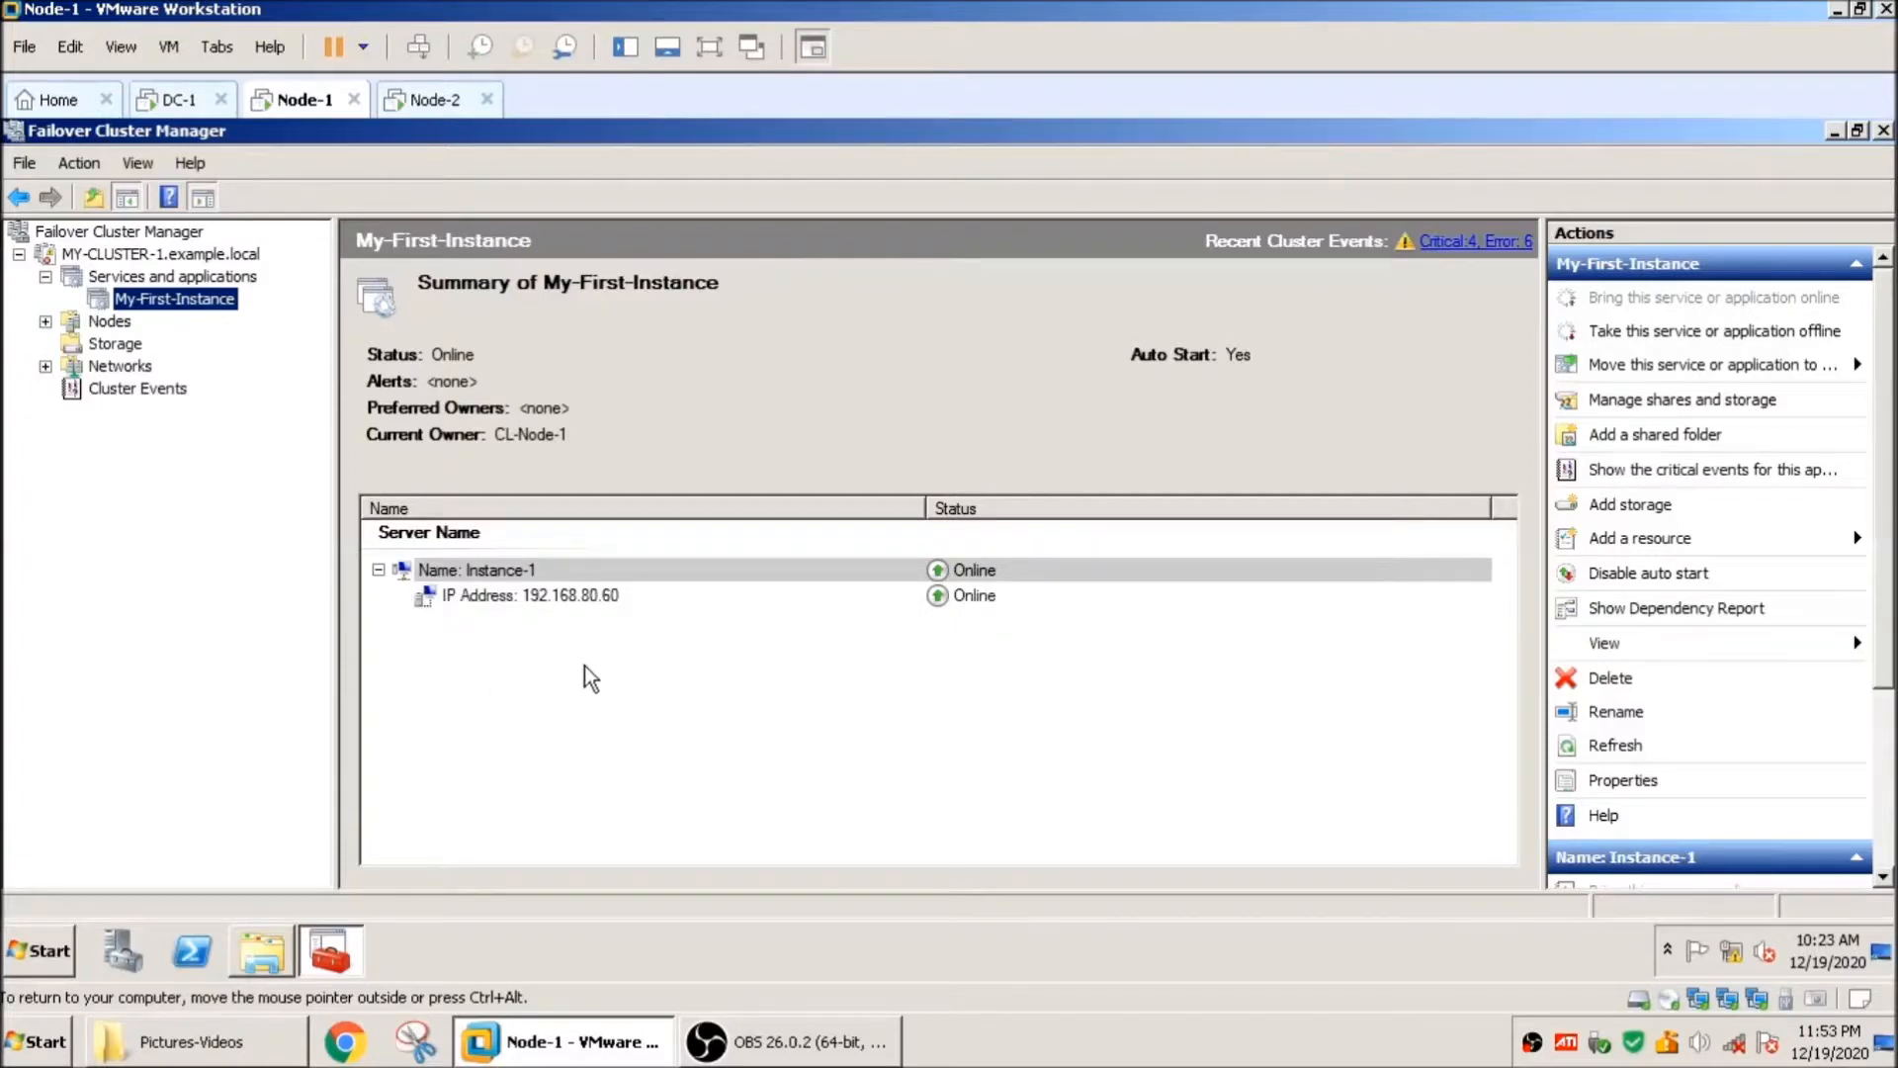
Step: In the MY-CLUSTER-1 summary, expand Cluster Core Resources to inspect the cluster name's IP address and the volume on Cluster Disk 1
click(192, 255)
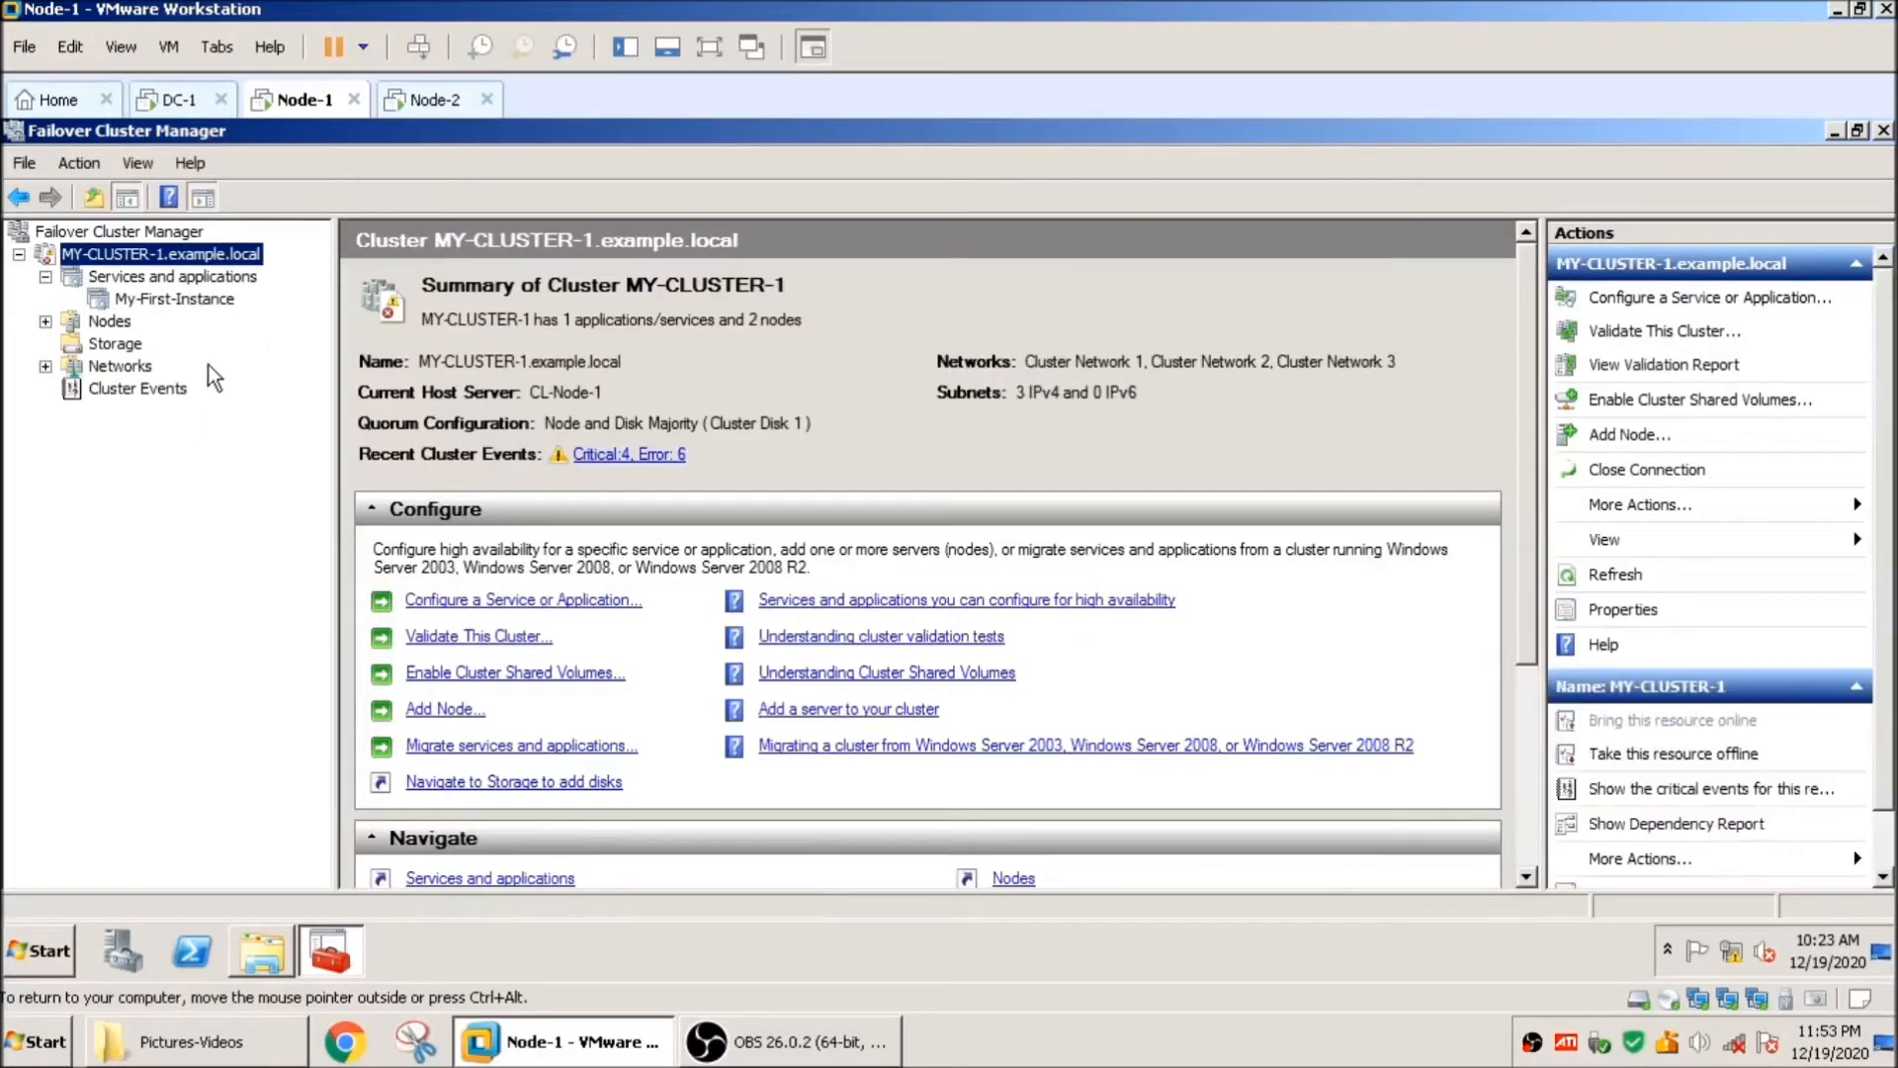
drag(1525, 435, 1517, 639)
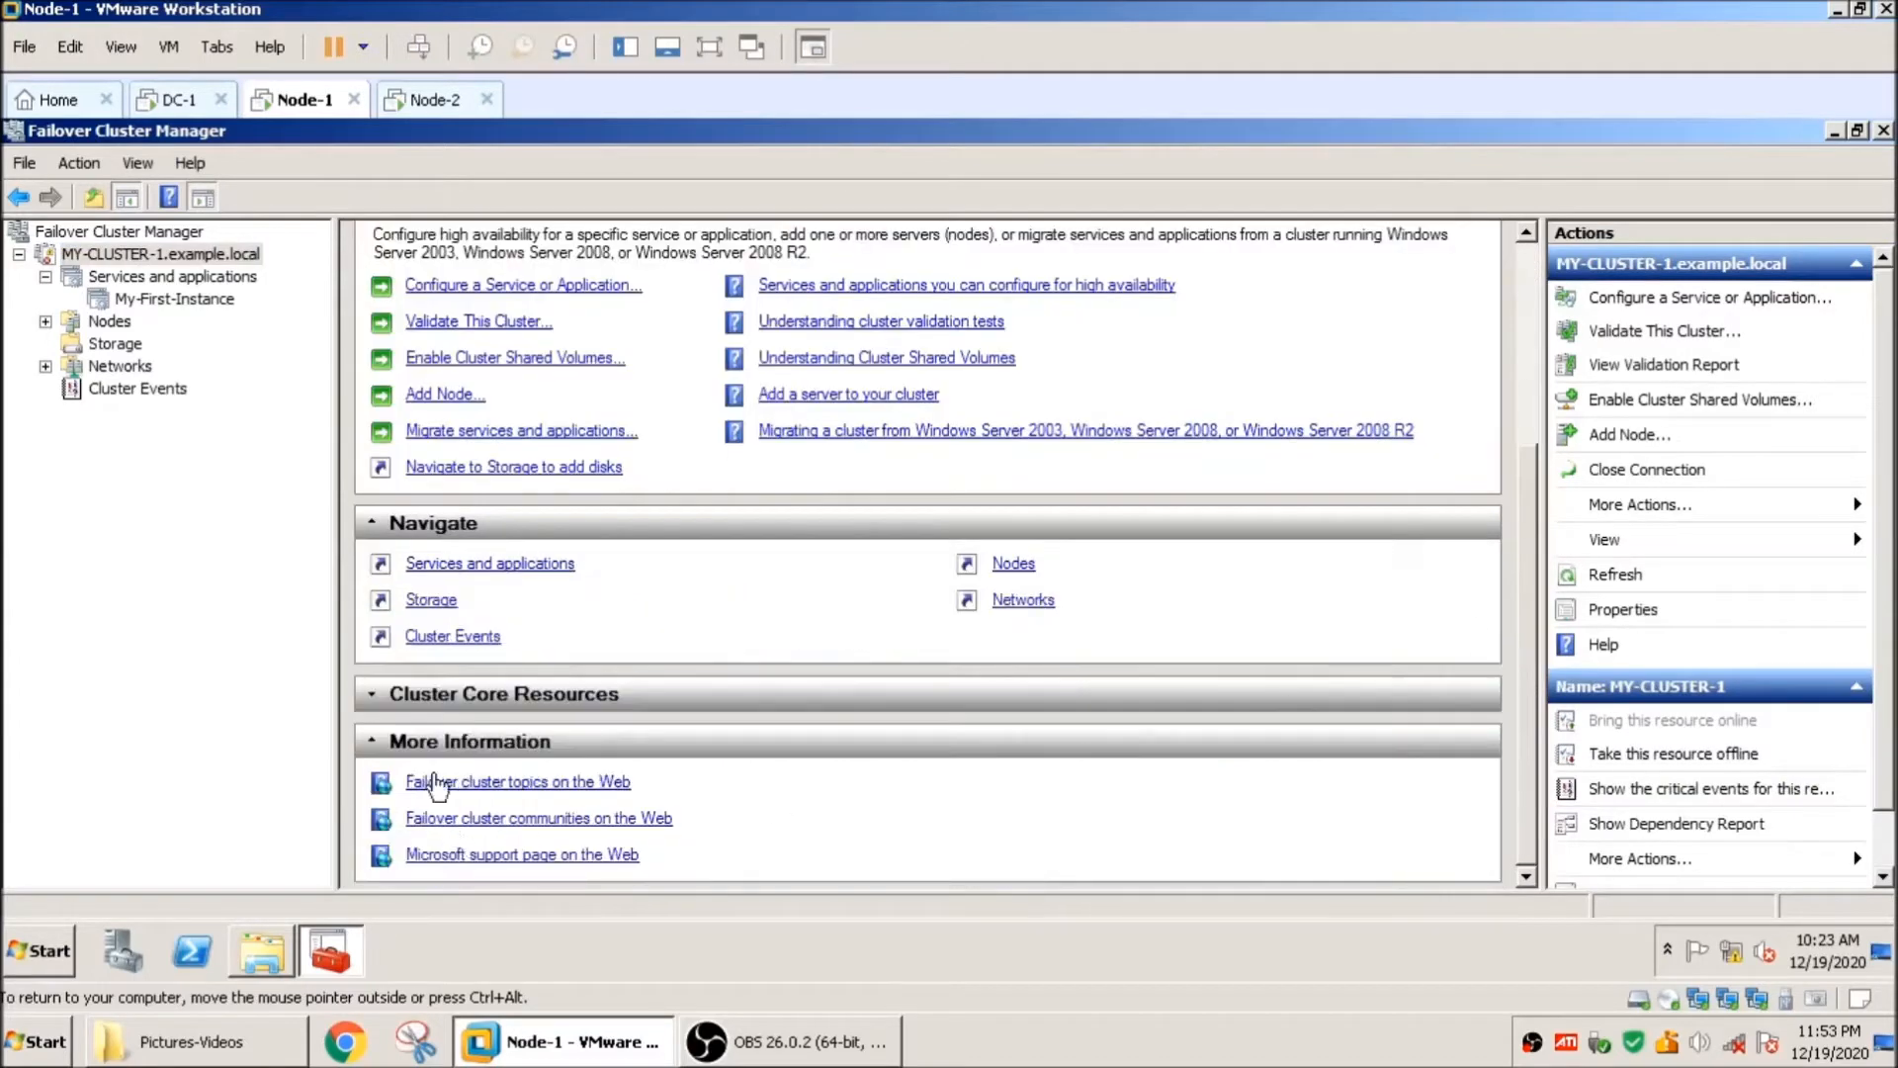
click(395, 694)
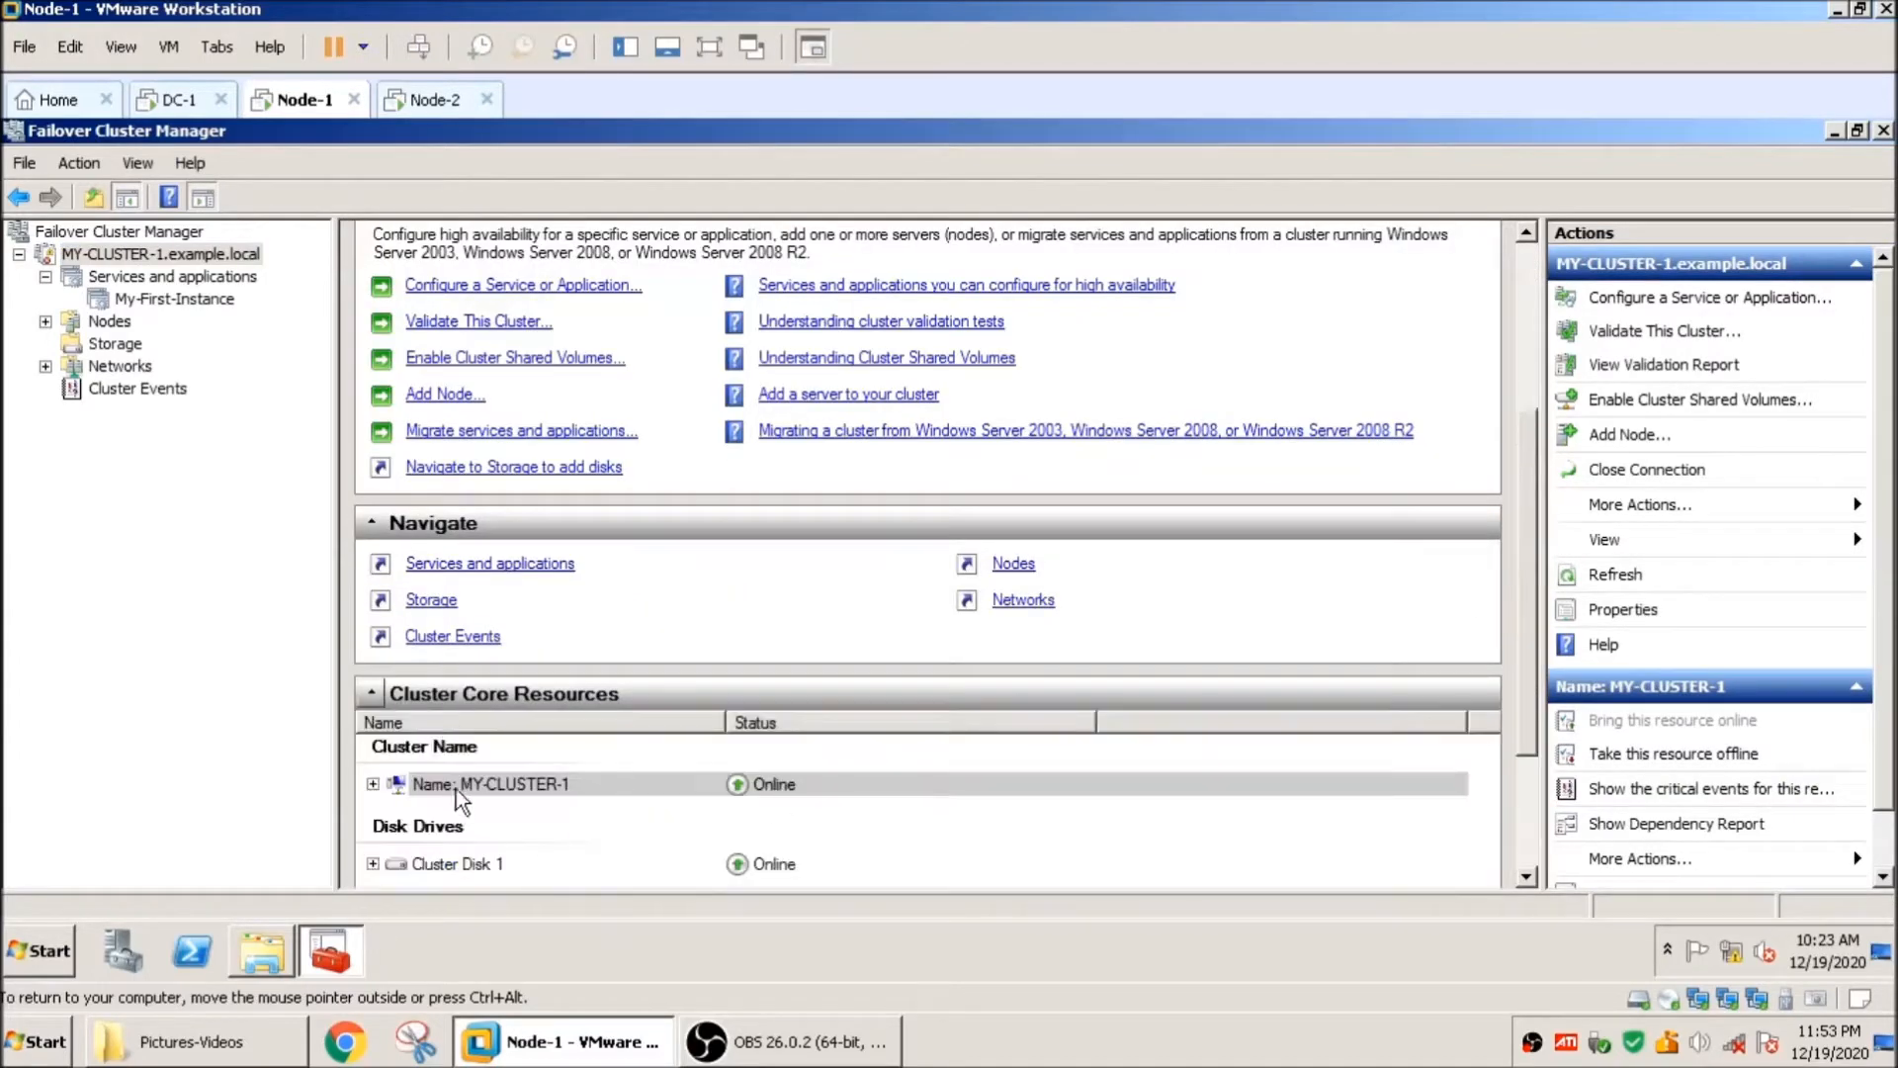
click(373, 784)
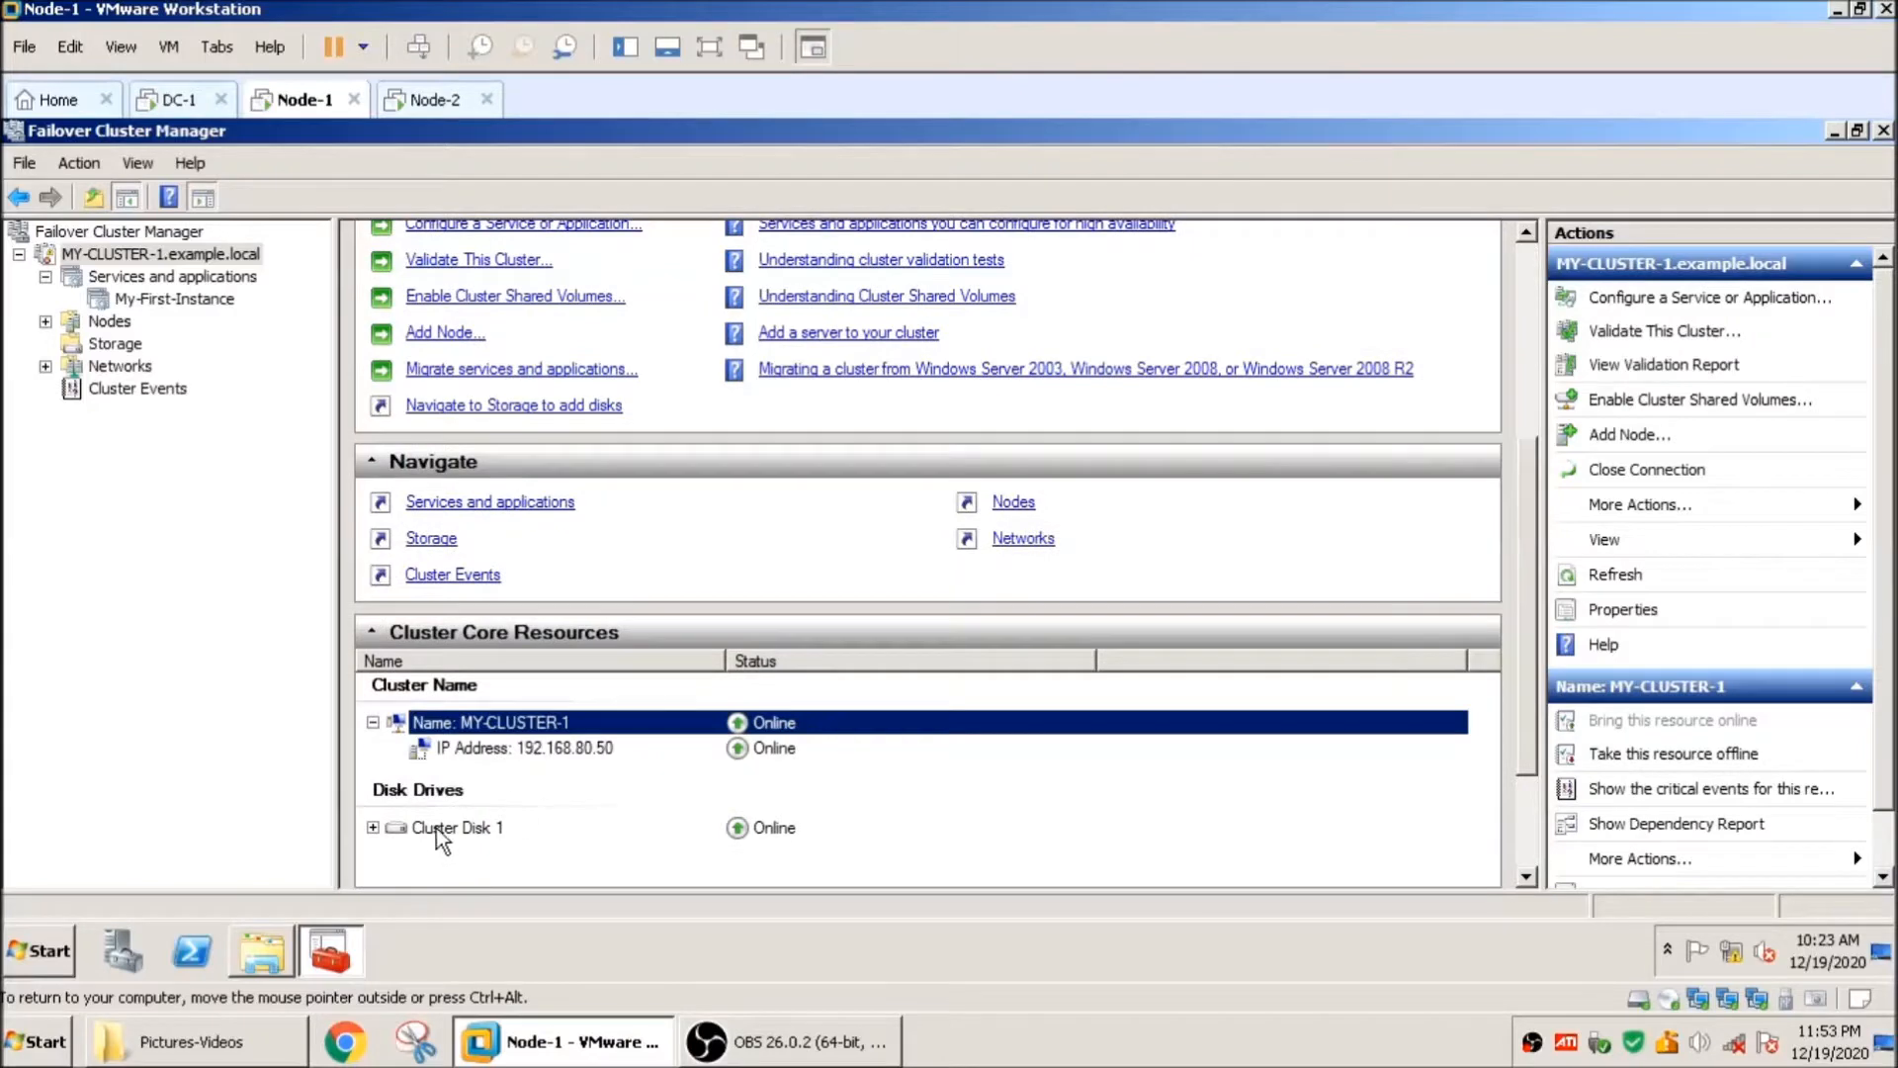
click(384, 827)
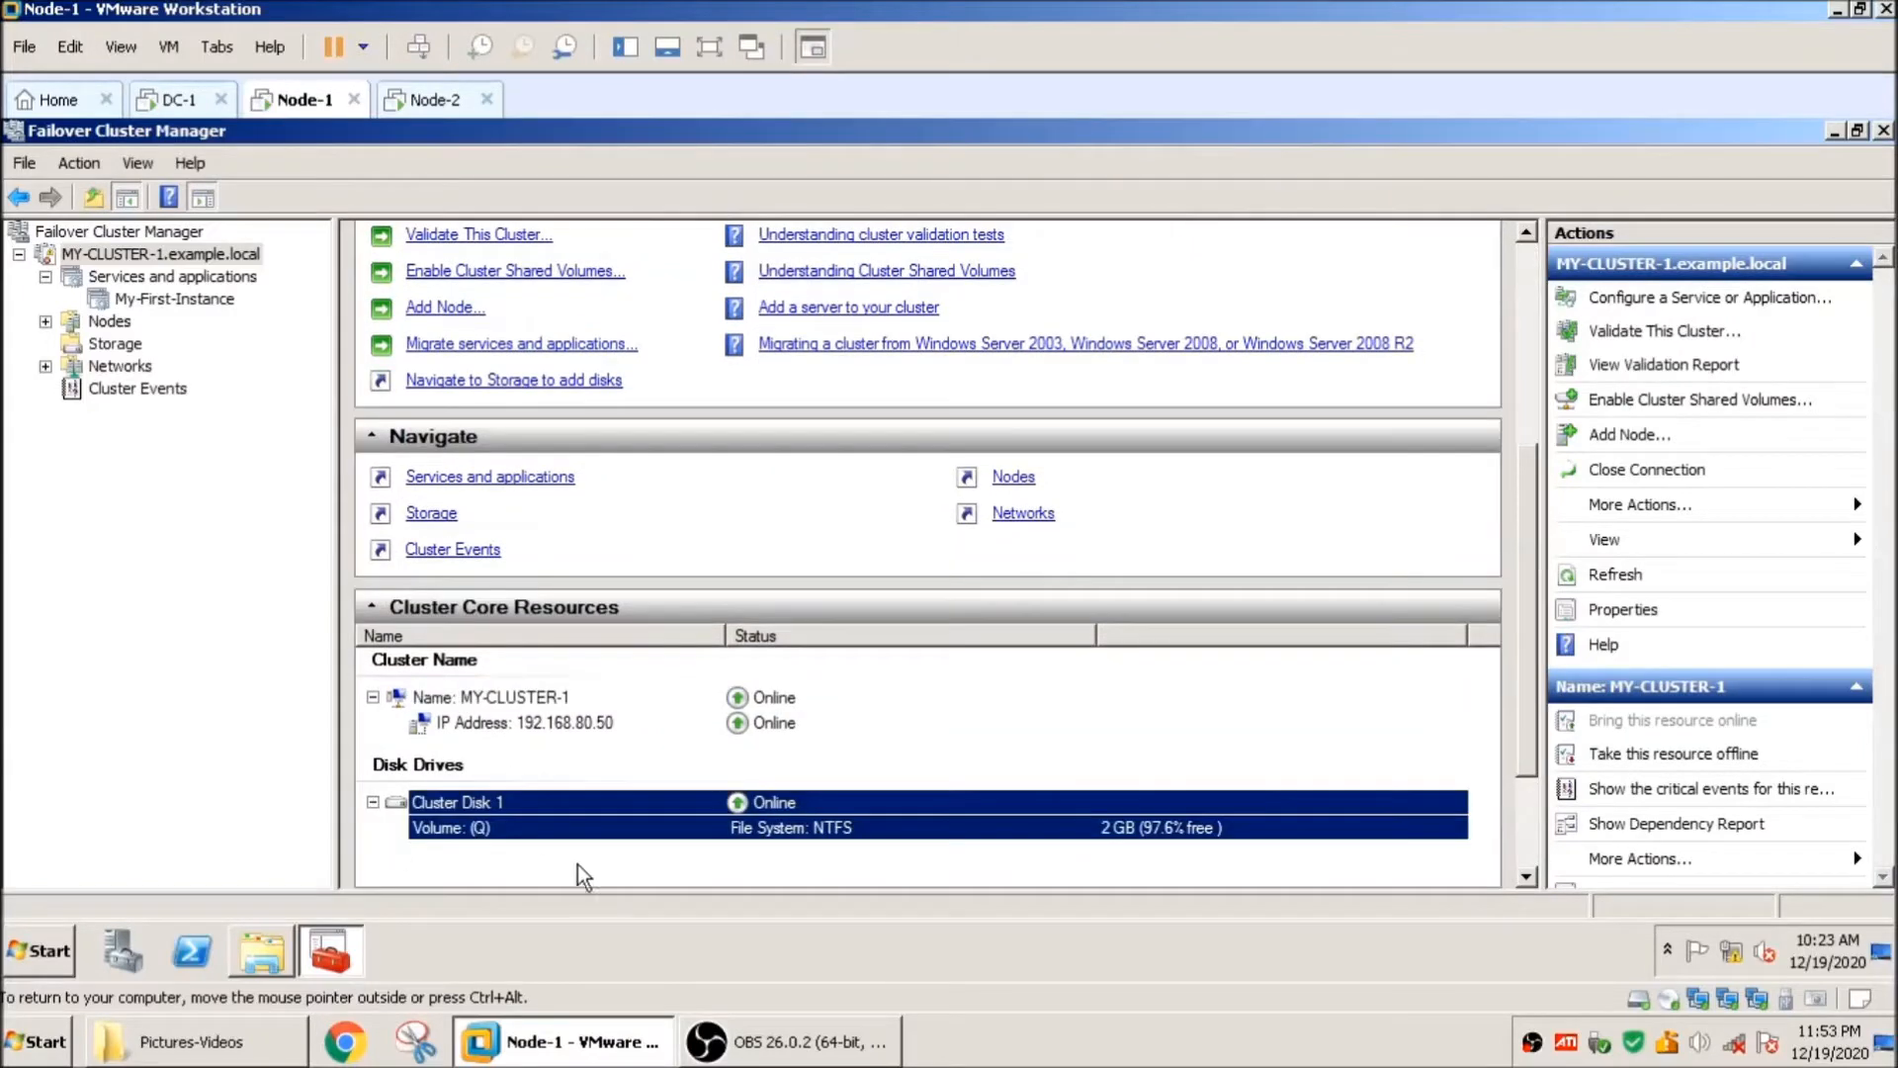
Step: Start configuring the quorum settings of MY-CLUSTER-1 and choose the Node and Disk Majority configuration
right_click(206, 253)
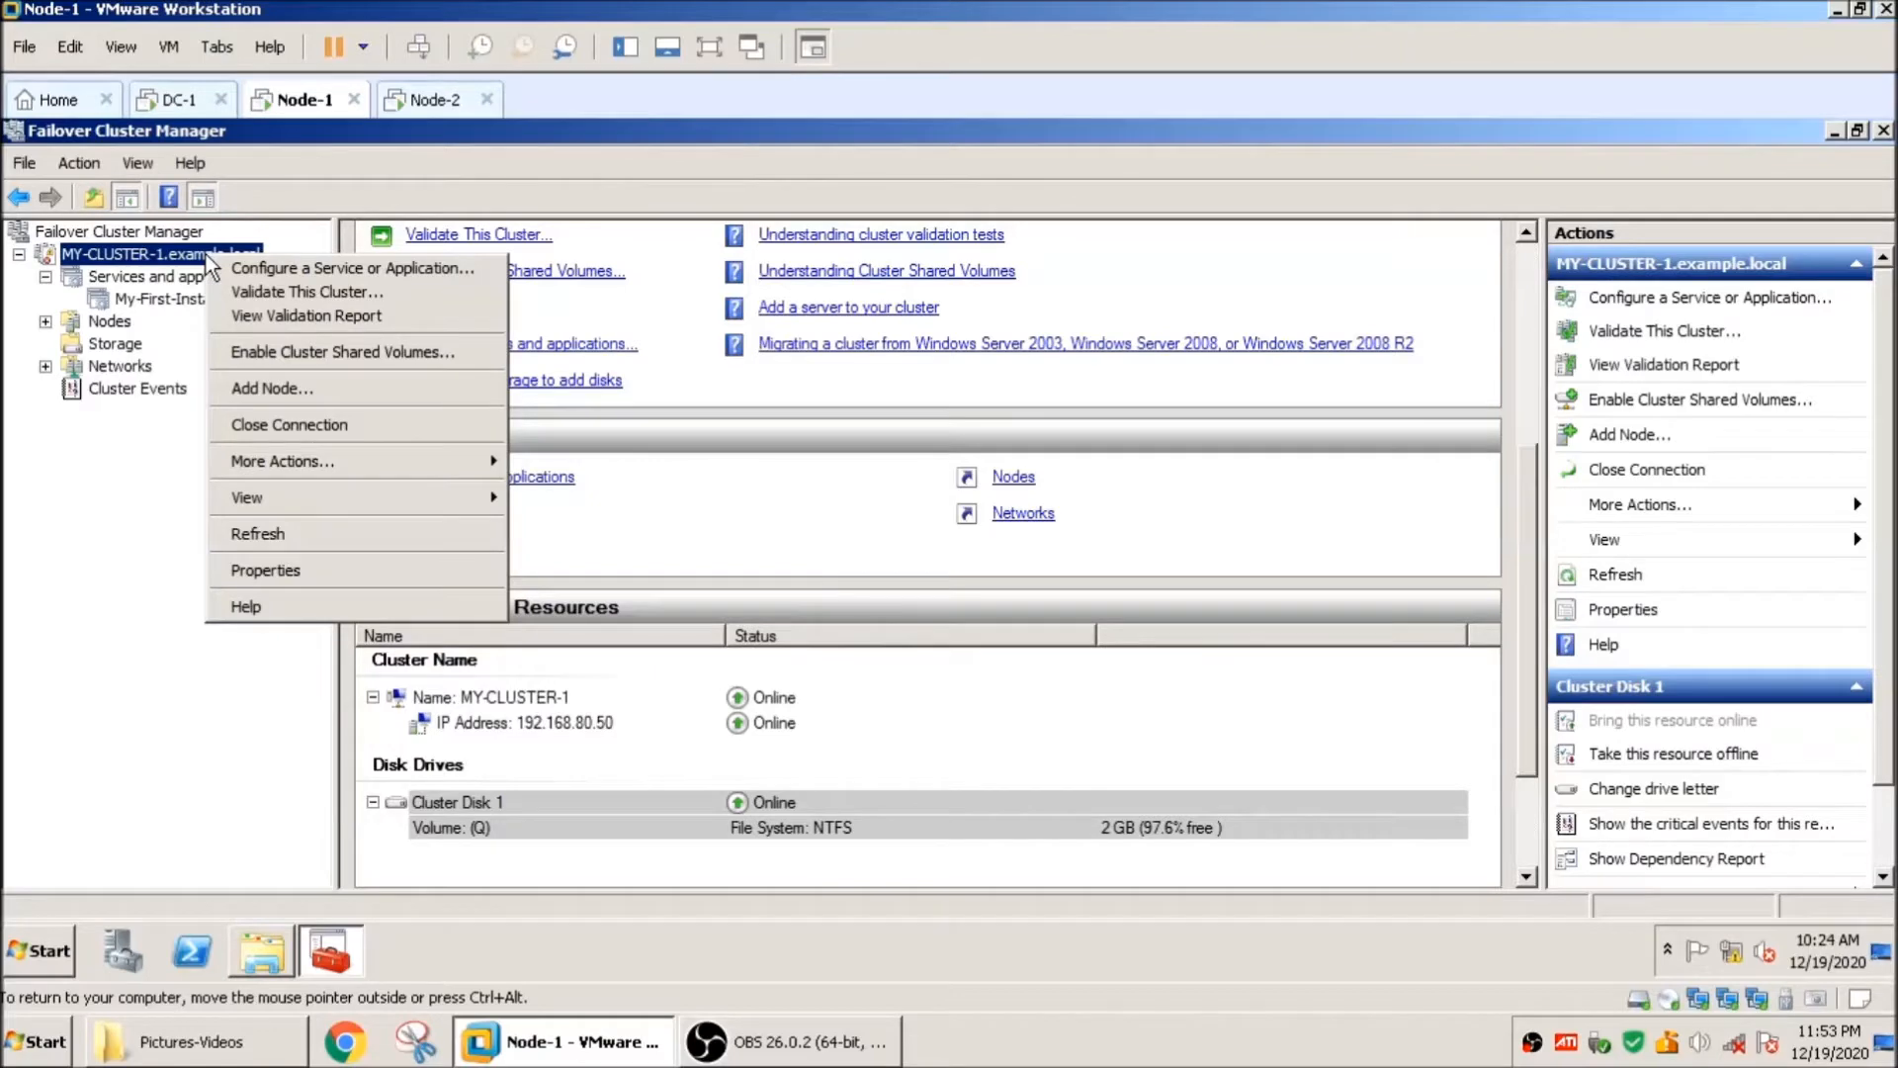
mouse_move(284, 463)
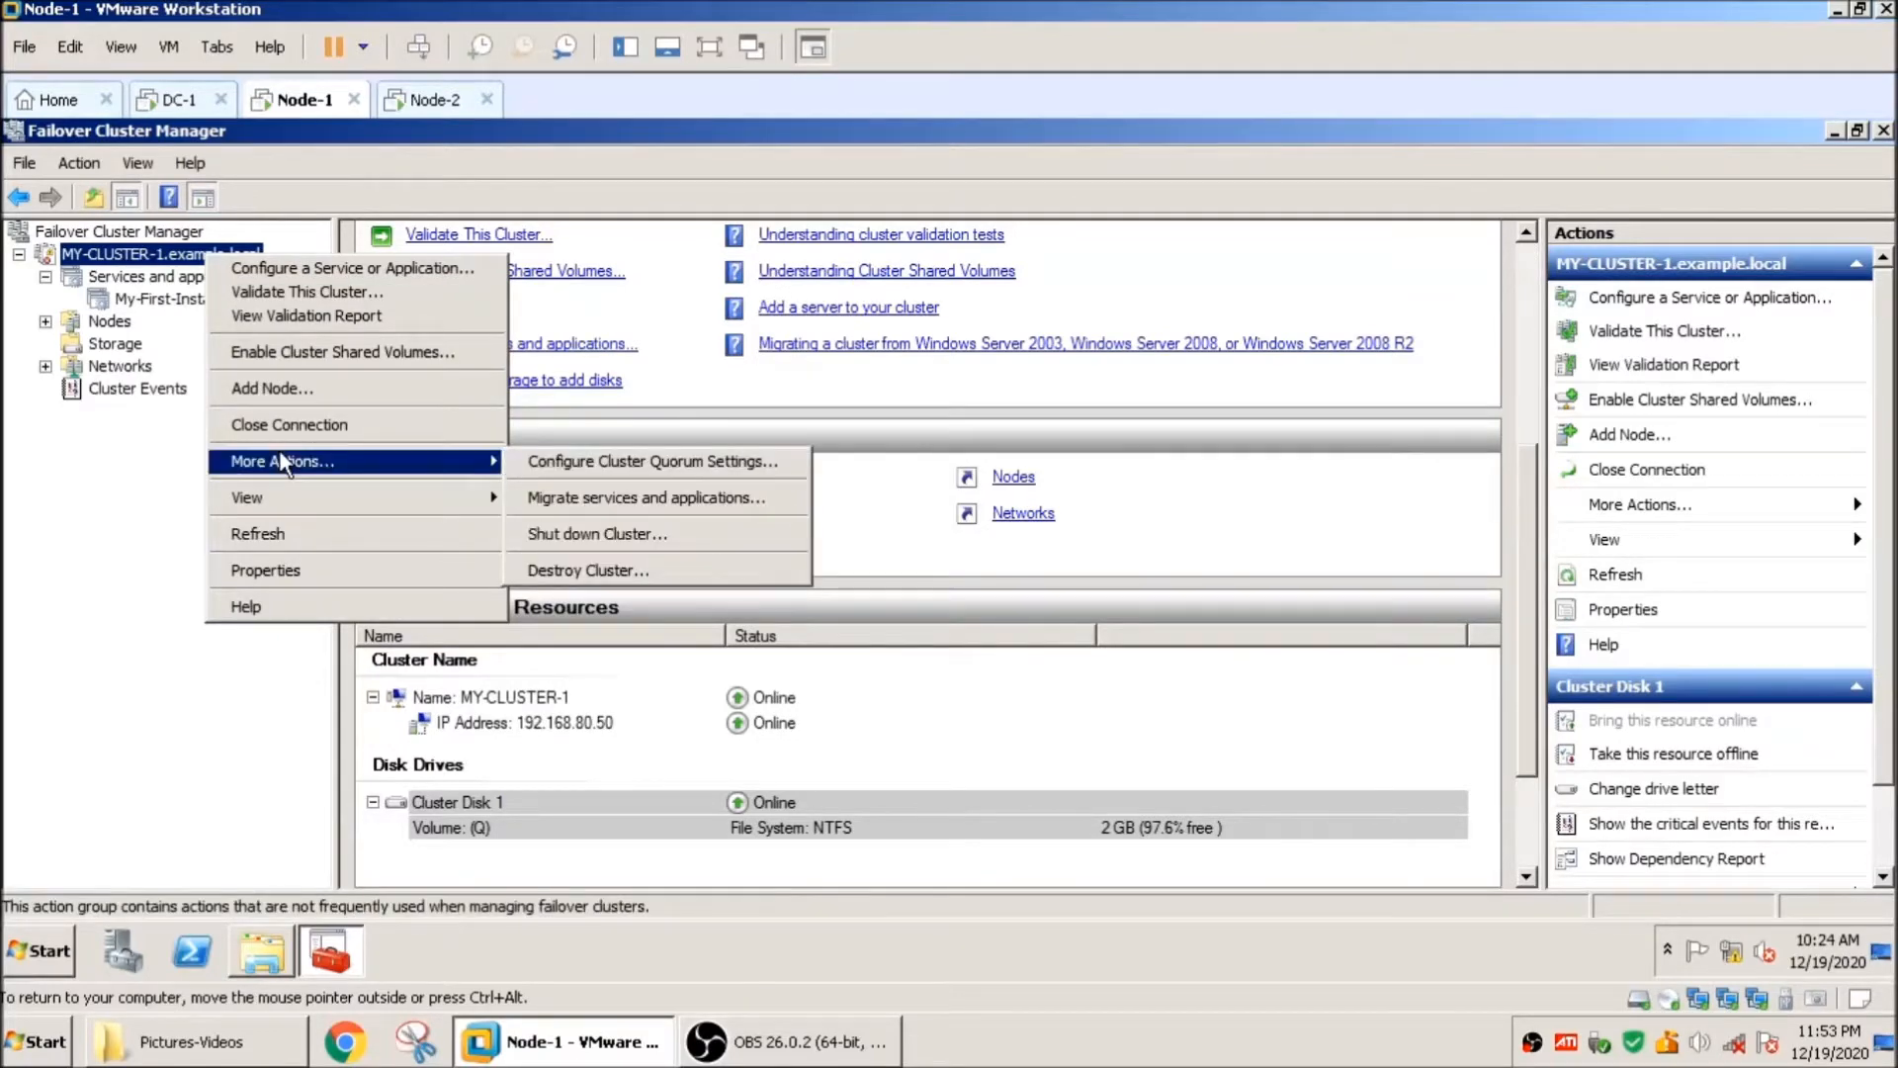
click(633, 463)
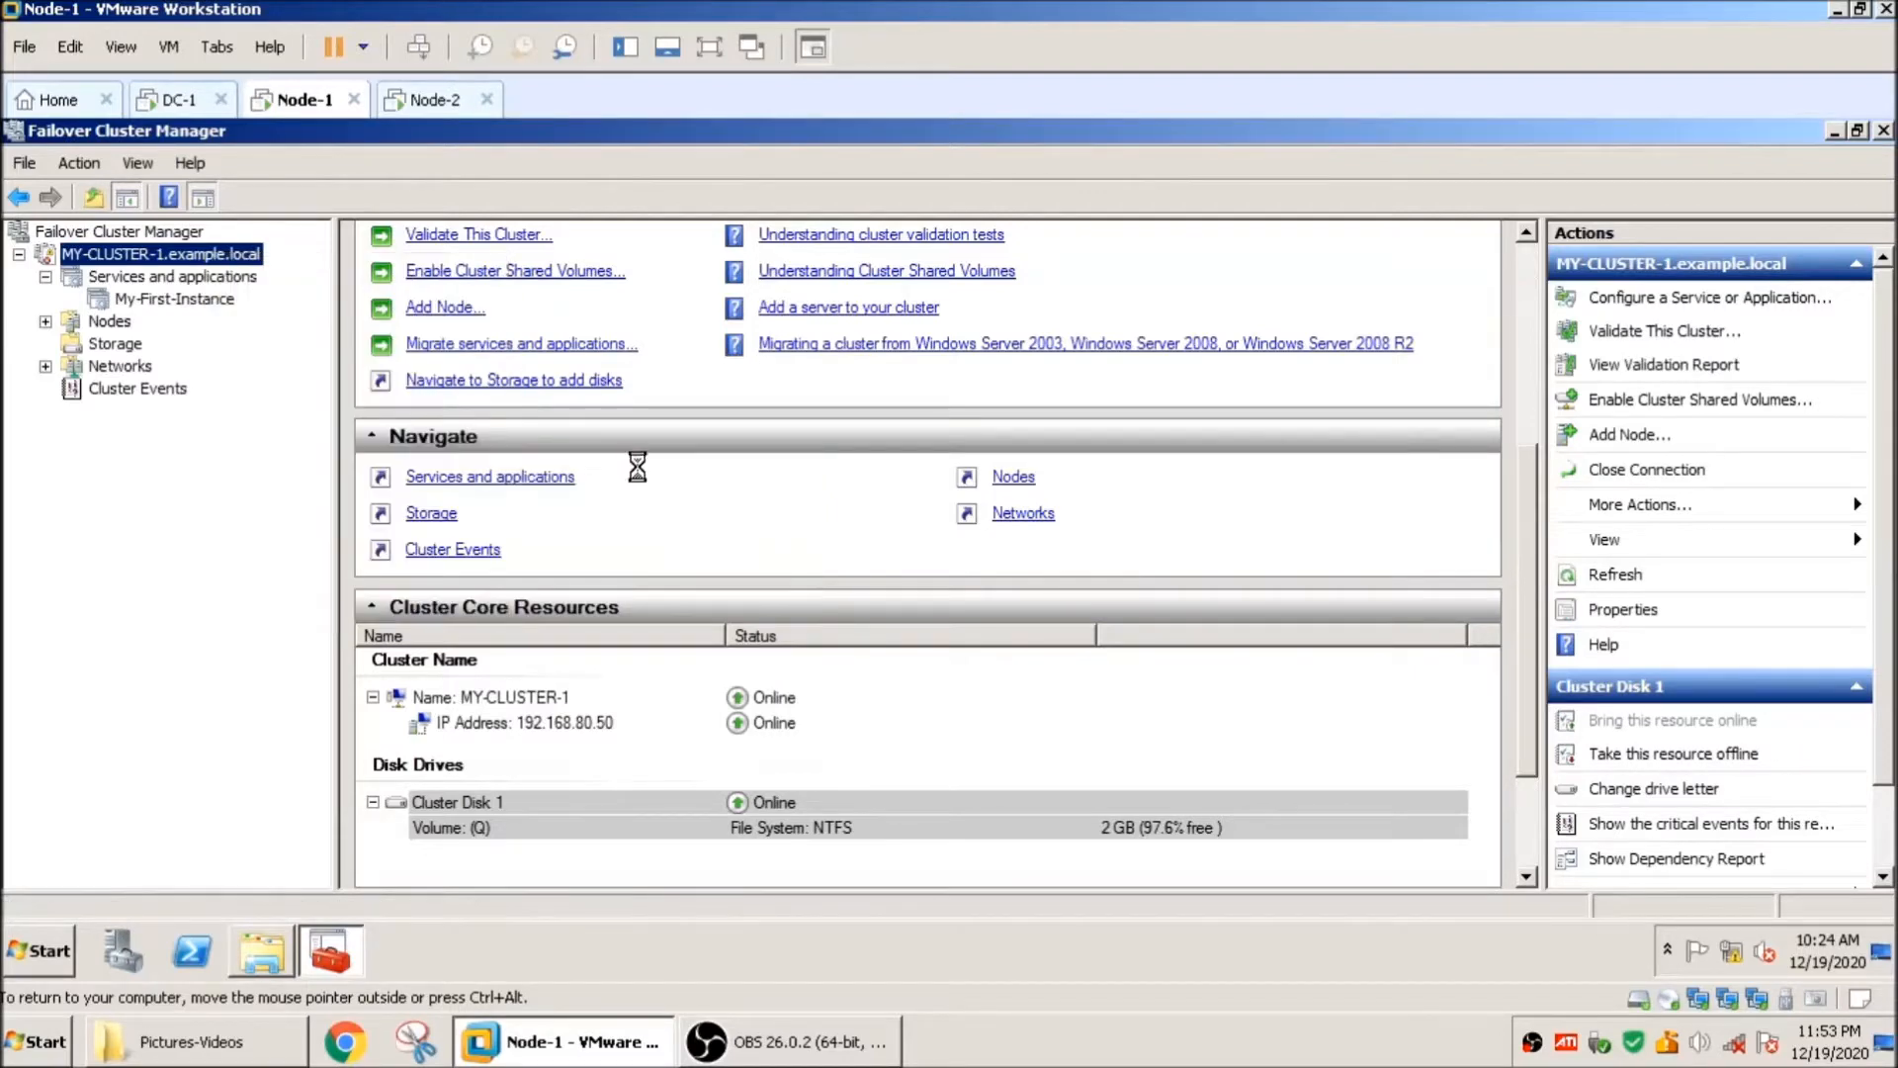
click(1214, 808)
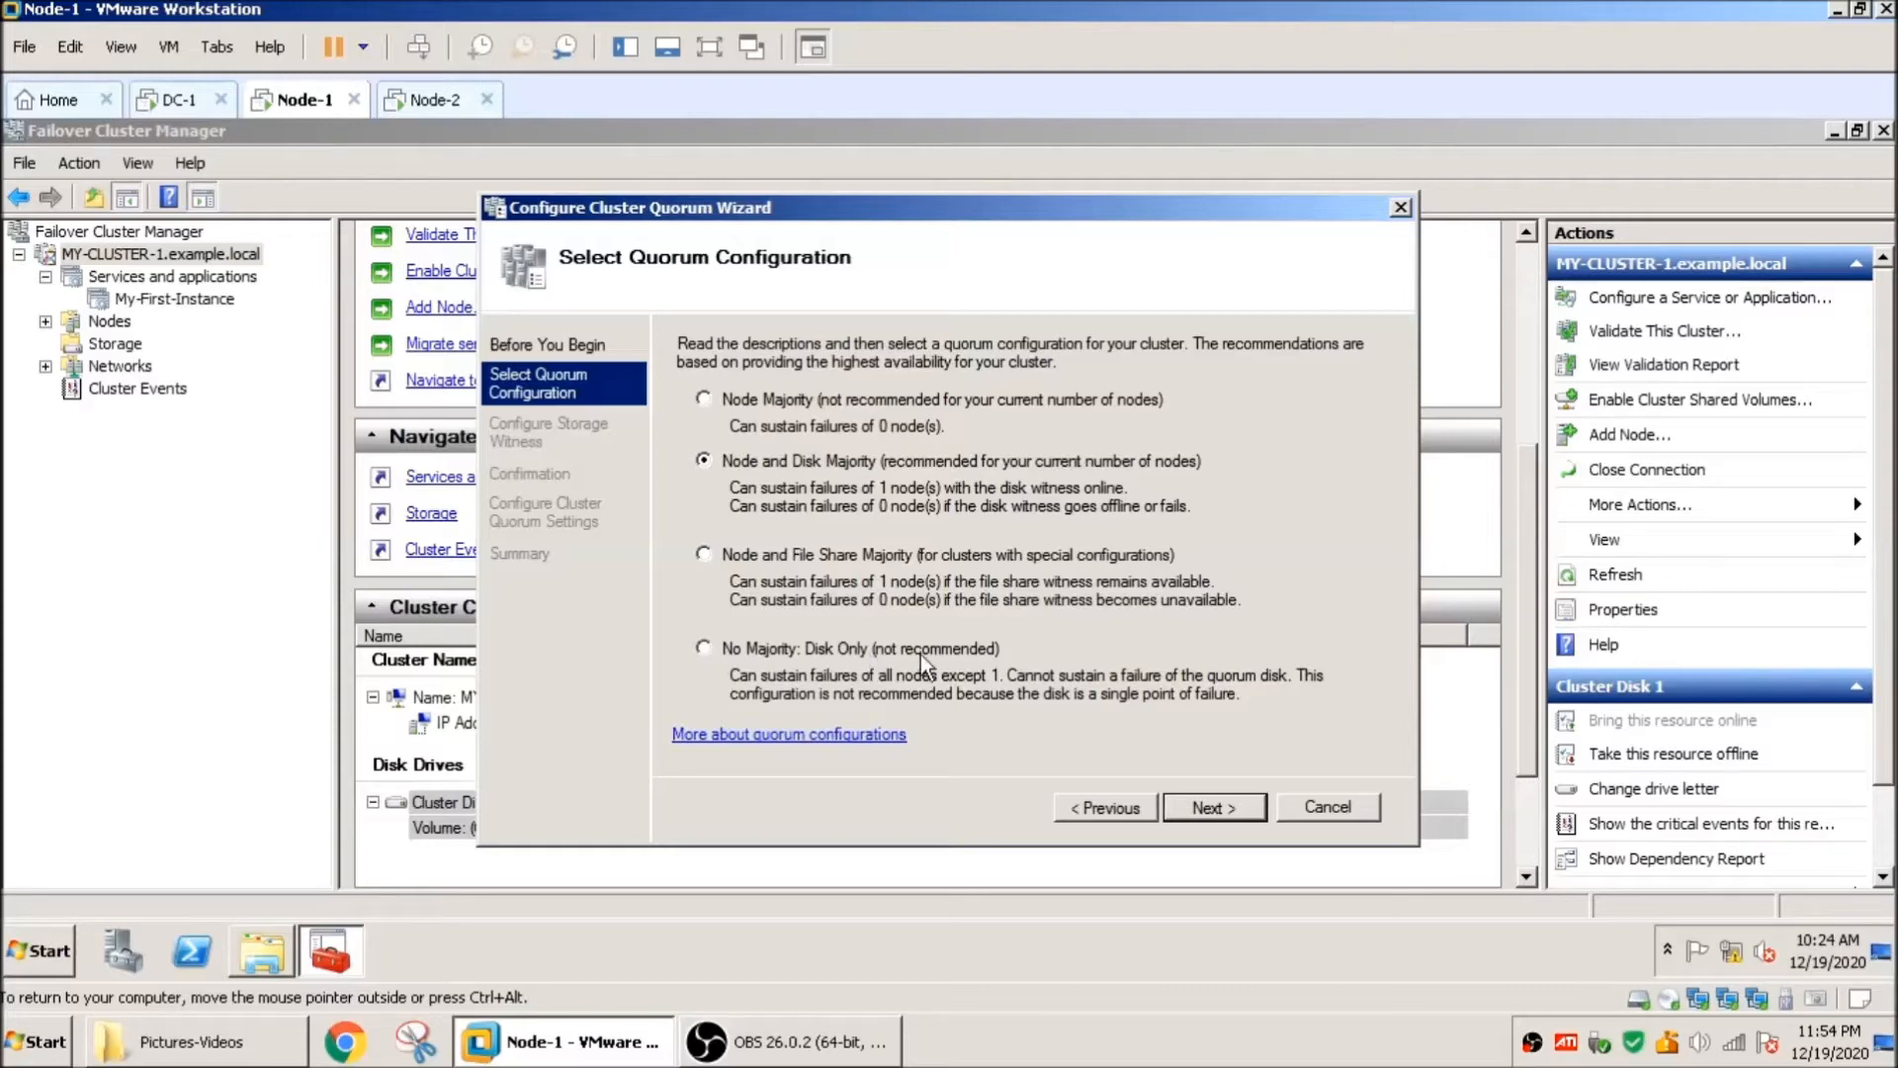
click(1208, 810)
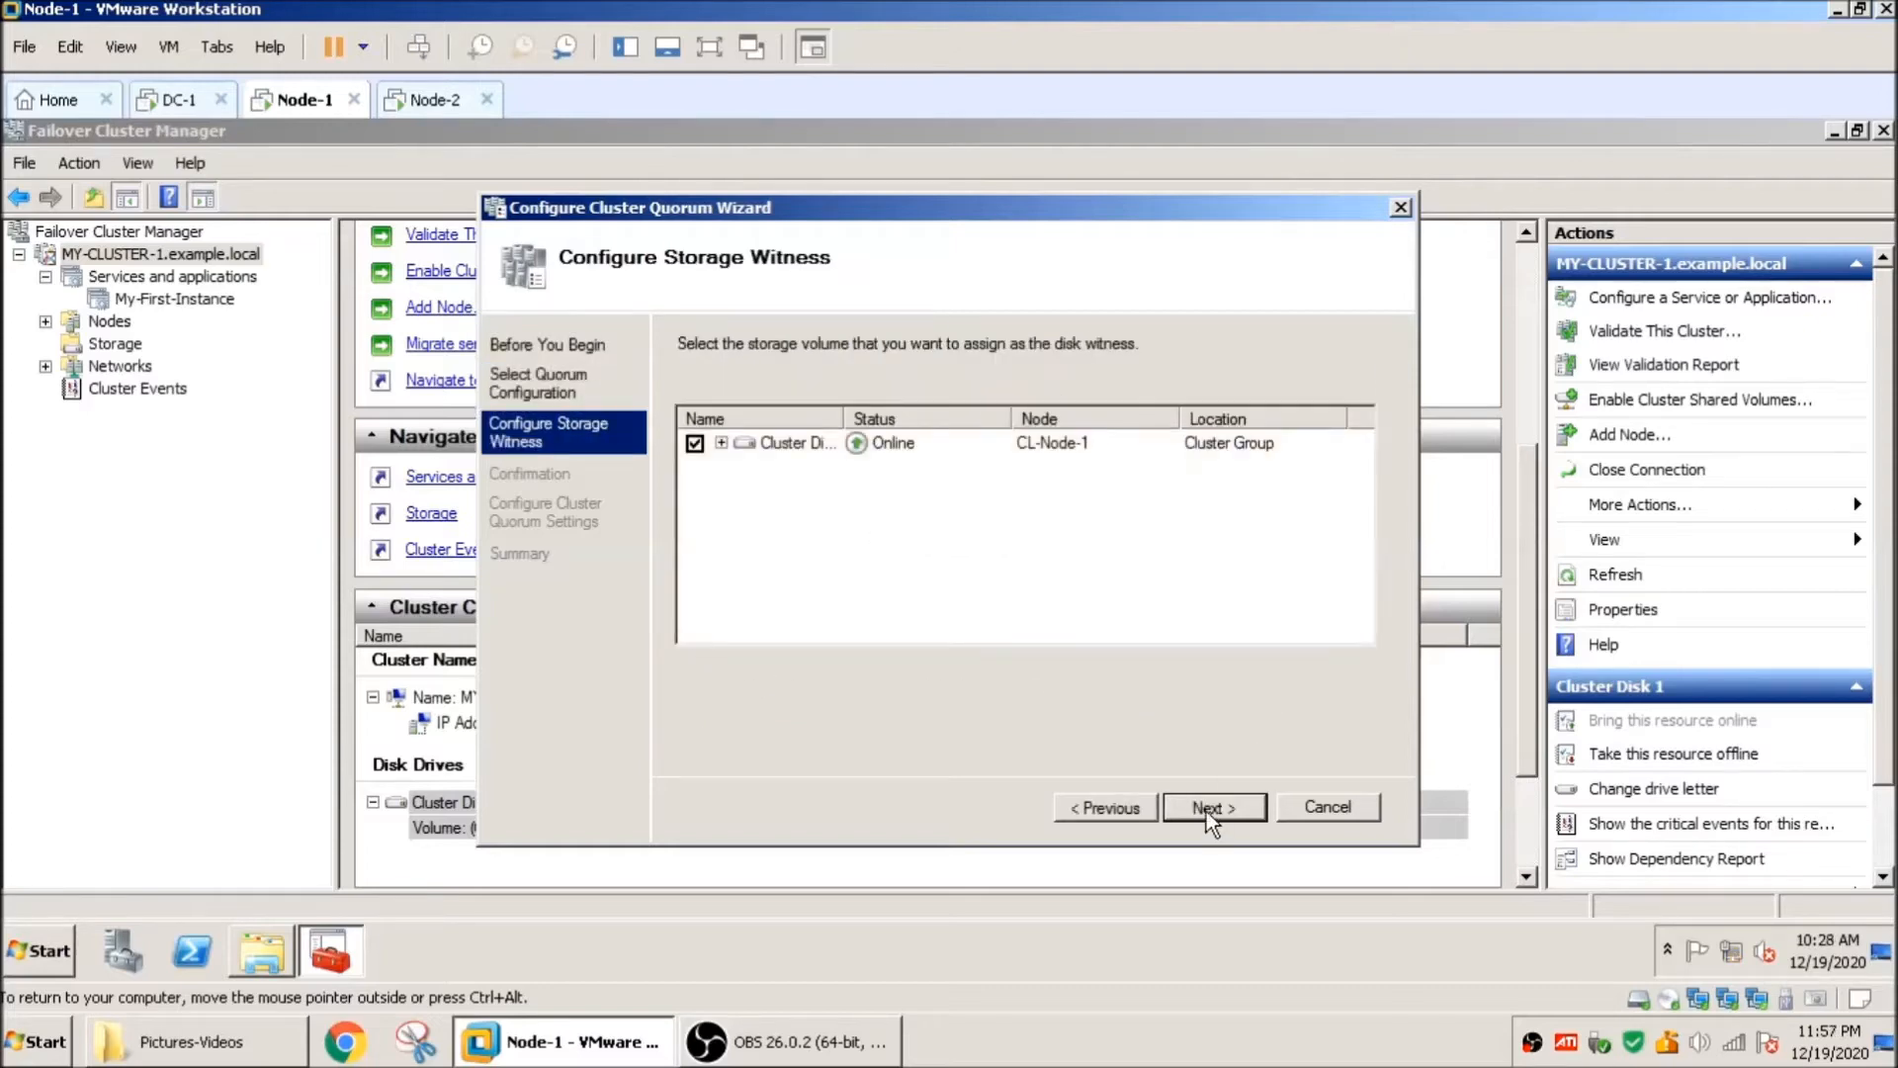
Step: Assign Cluster Disk 1 with volume Q as the disk witness, apply the quorum settings, and finish the wizard
click(720, 444)
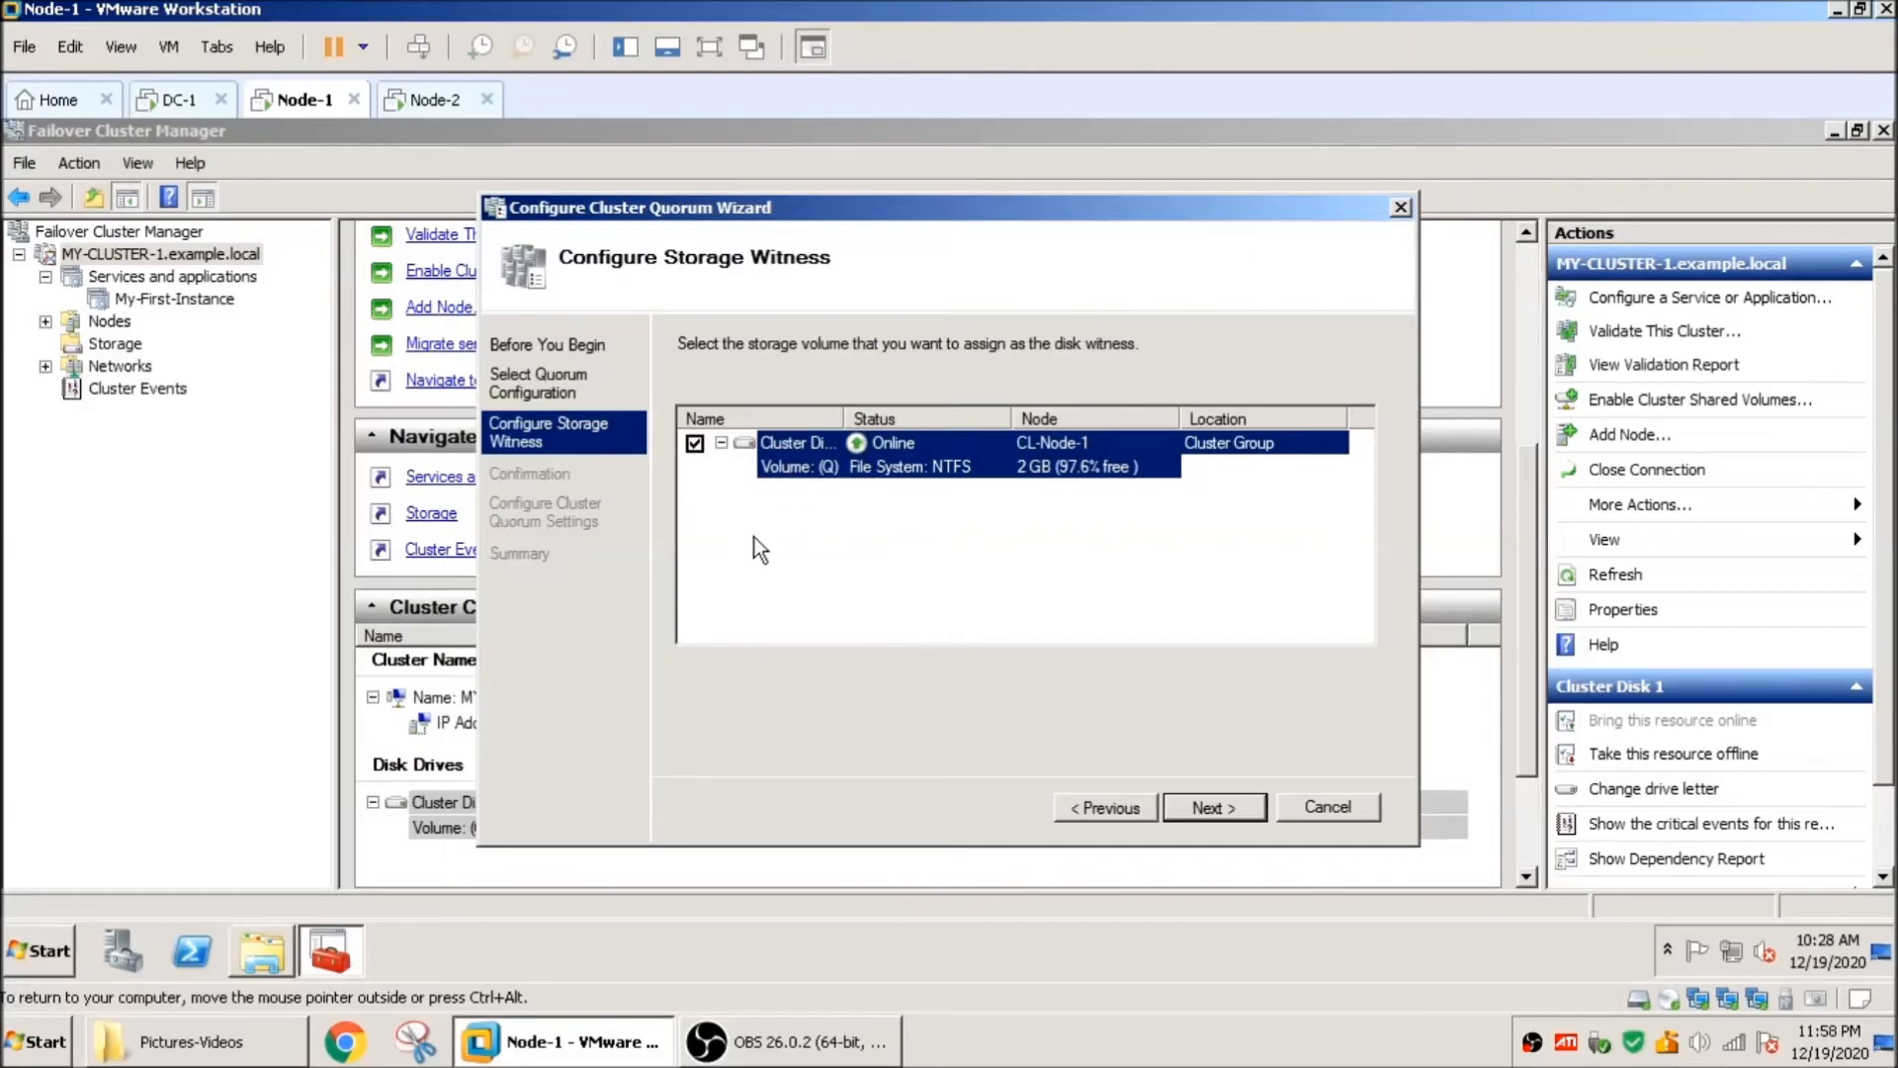
click(695, 444)
click(695, 443)
click(1204, 813)
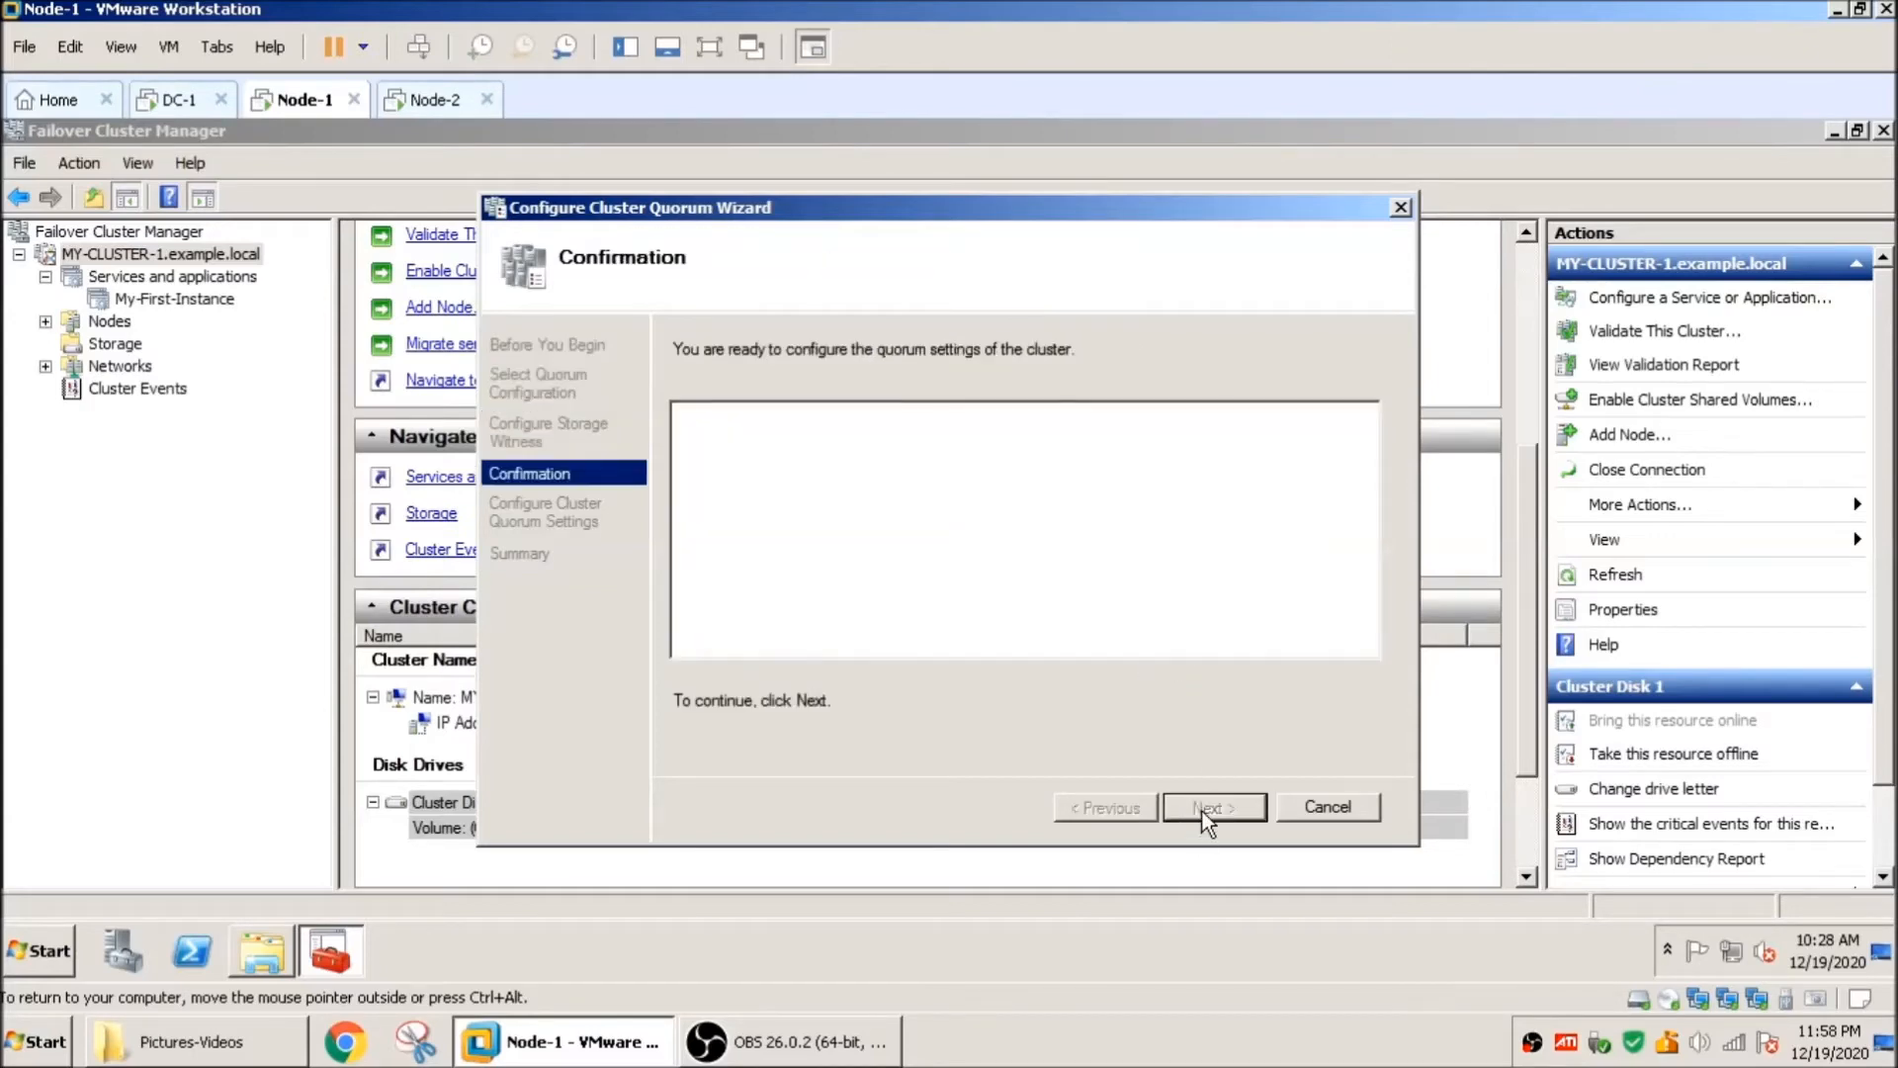
click(1207, 809)
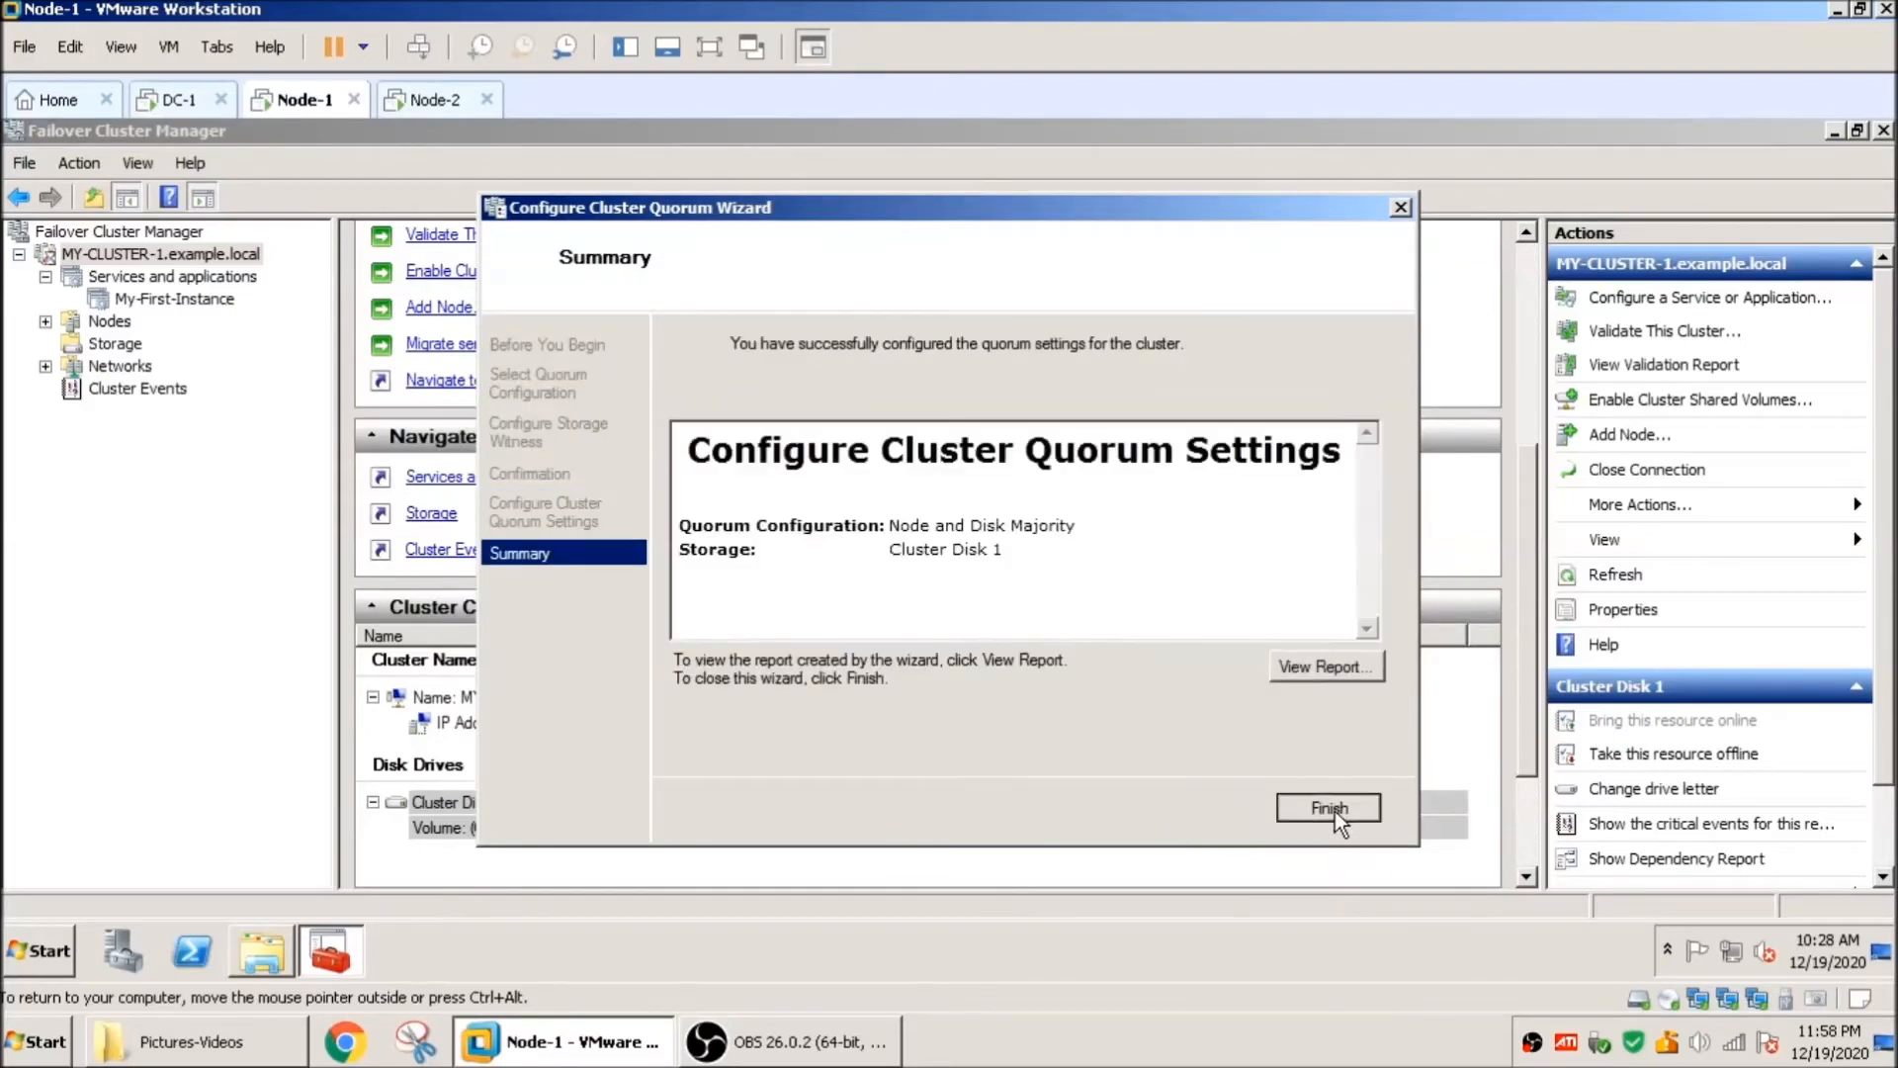
click(1330, 808)
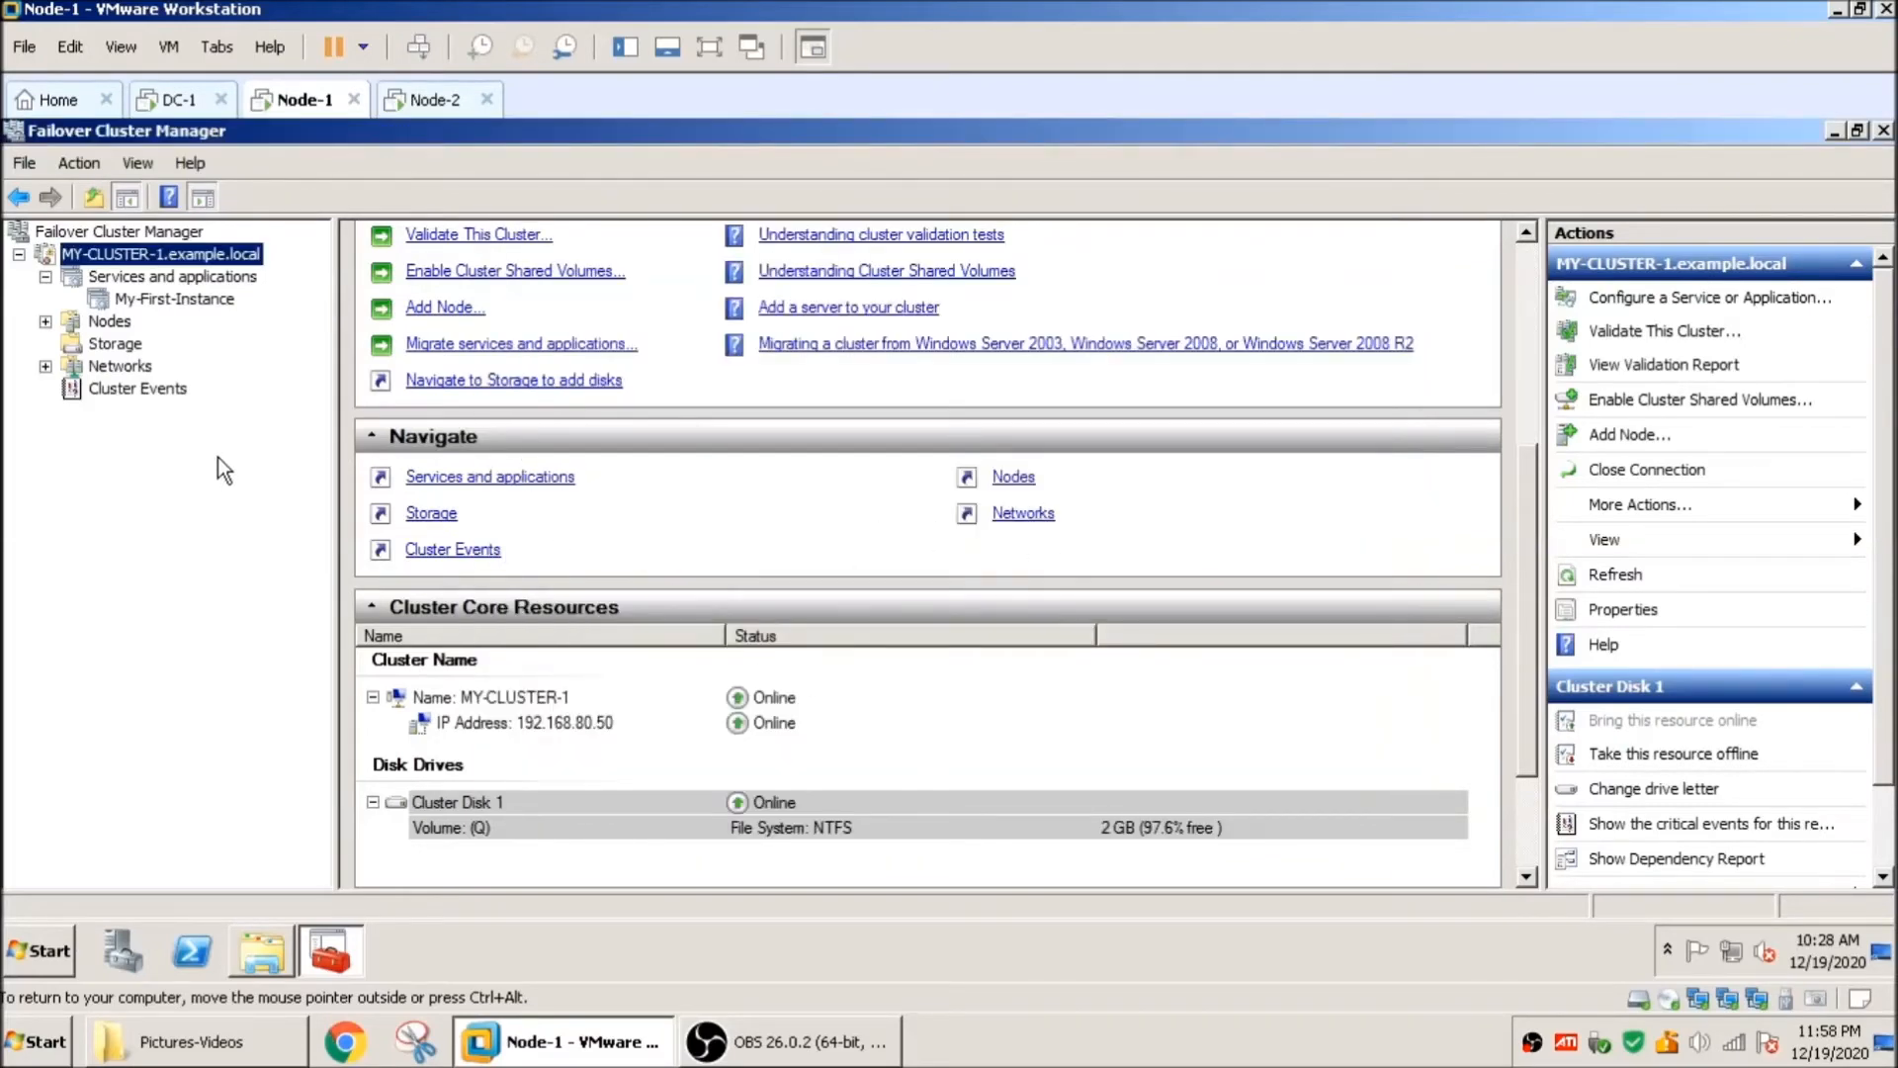